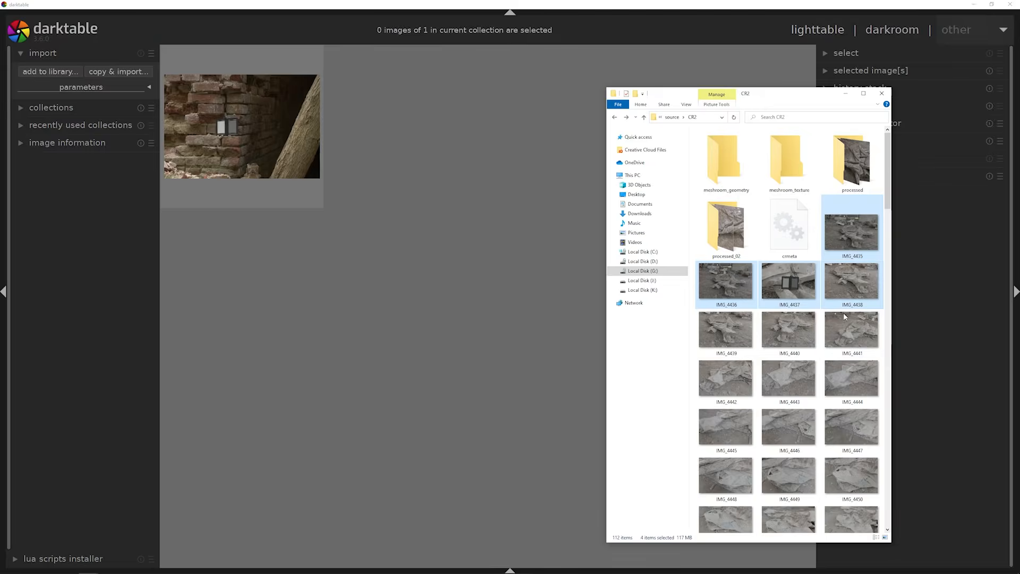
Import all photos in the CR2 folder, from IMG_4435 to the last one, into the darktable lighttable.
{"action": "scroll", "coordinate": [844, 316], "scroll_direction": "down", "scroll_amount": 20}
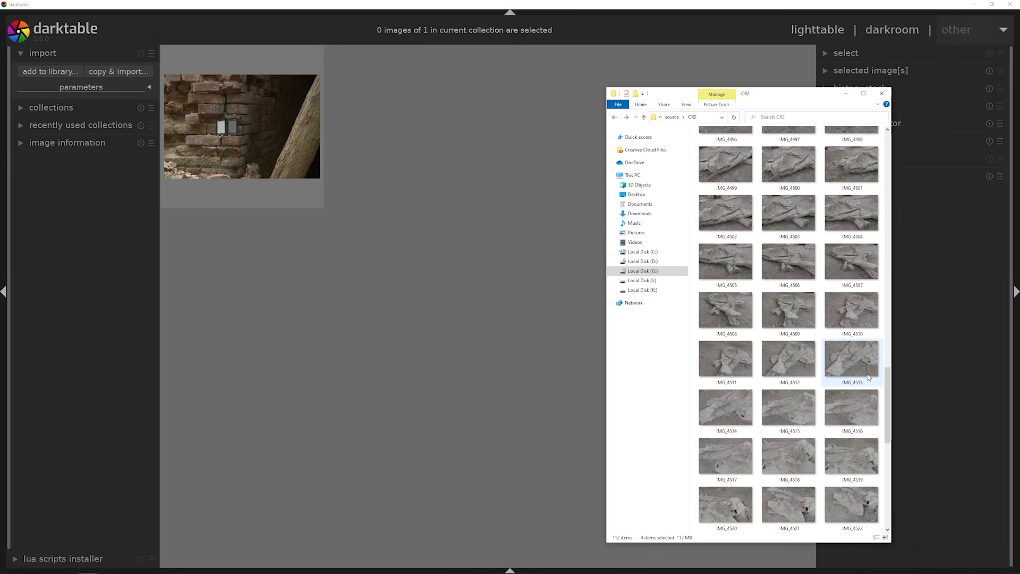
{"action": "left_click", "coordinate": [751, 503], "text": "shift"}
{"action": "left_click_drag", "start_coordinate": [750, 503], "coordinate": [482, 270]}
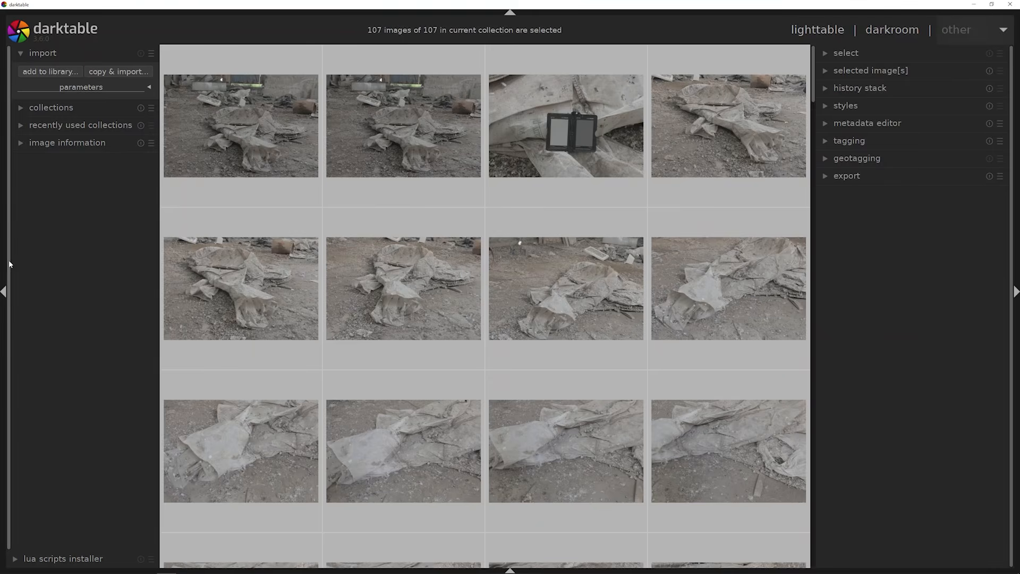
Display the image information for all the imported photos.
{"action": "left_click", "coordinate": [4, 292]}
{"action": "left_click", "coordinate": [3, 293]}
{"action": "left_click", "coordinate": [59, 142]}
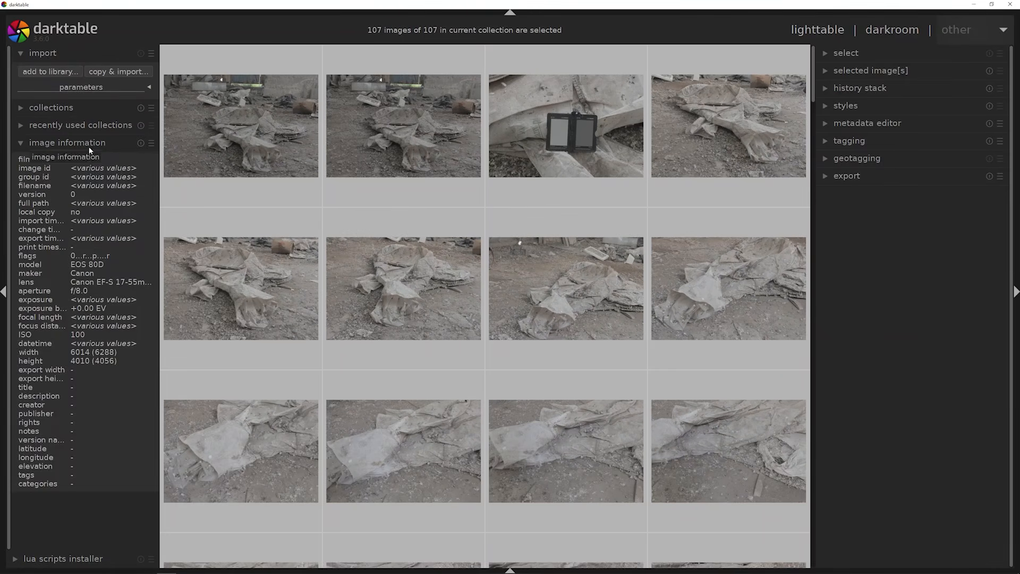
Open the third photo, the close-up of the color checker, in the darkroom.
{"action": "left_click", "coordinate": [196, 132]}
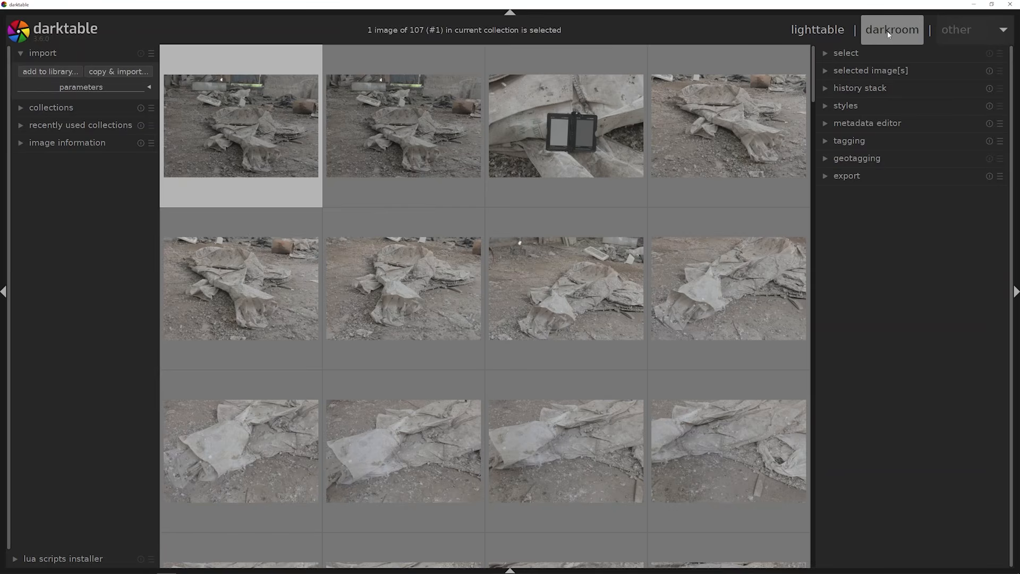
{"action": "double_click", "coordinate": [583, 115]}
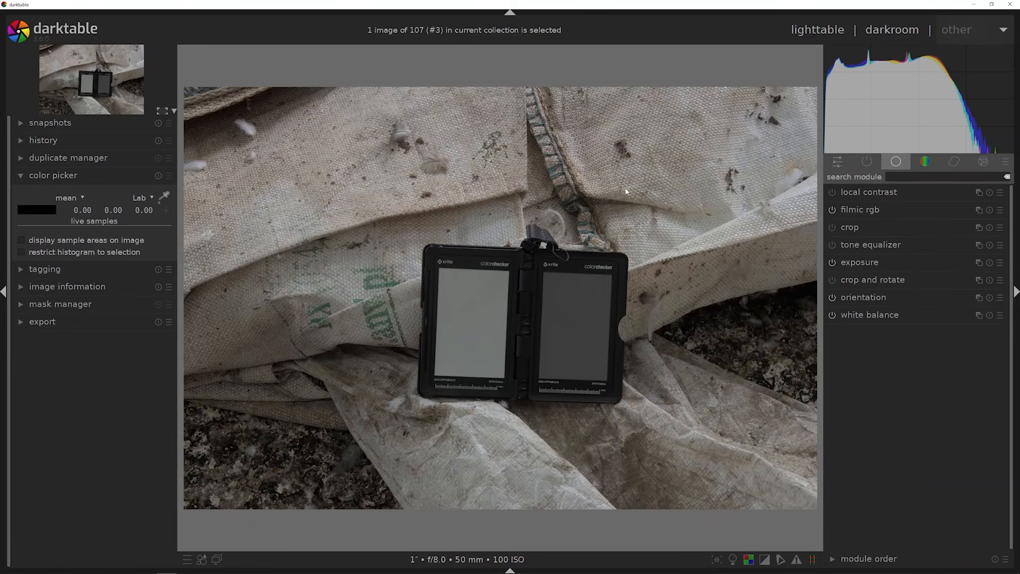
Show all modules, switch on the base curve and try its "sony alpha like" preset.
{"action": "left_click", "coordinate": [1004, 162]}
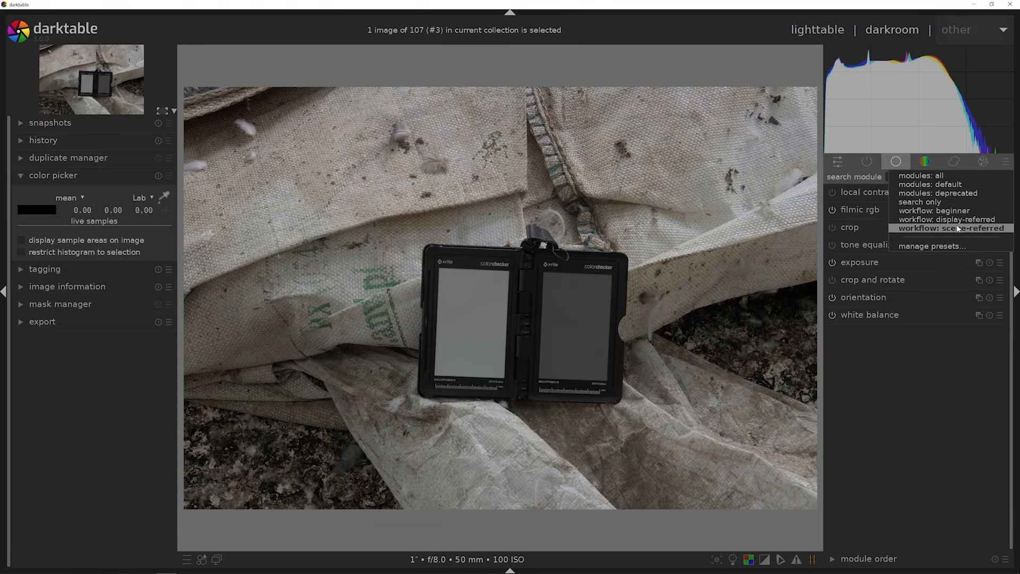
{"action": "left_click", "coordinate": [943, 177]}
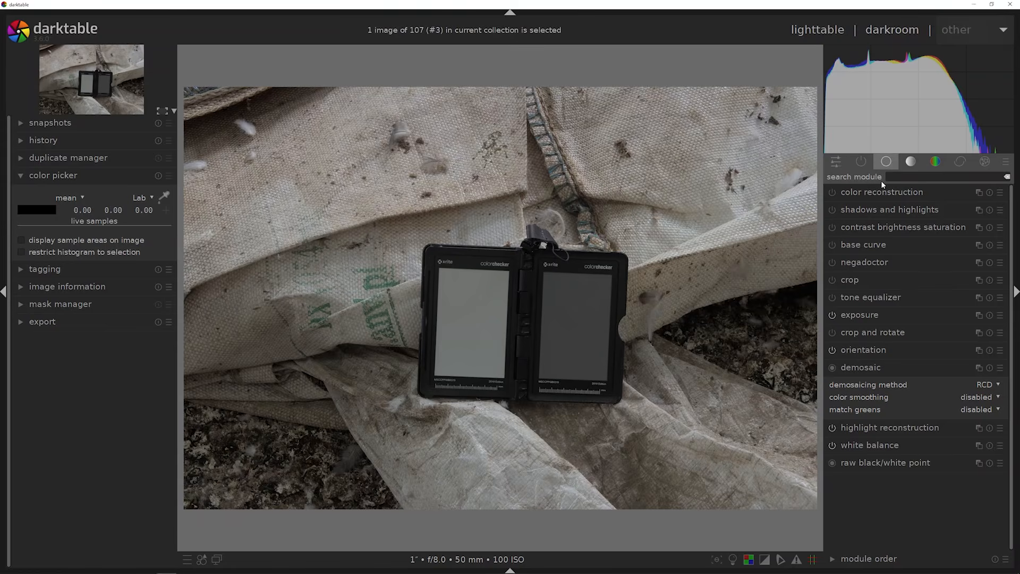
{"action": "left_click", "coordinate": [833, 245]}
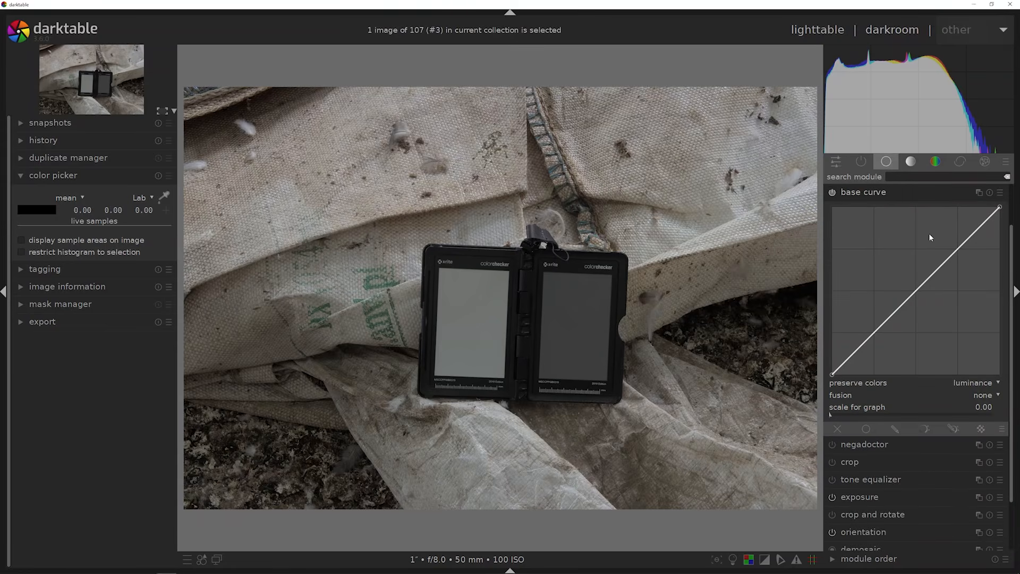
{"action": "left_click", "coordinate": [1000, 192]}
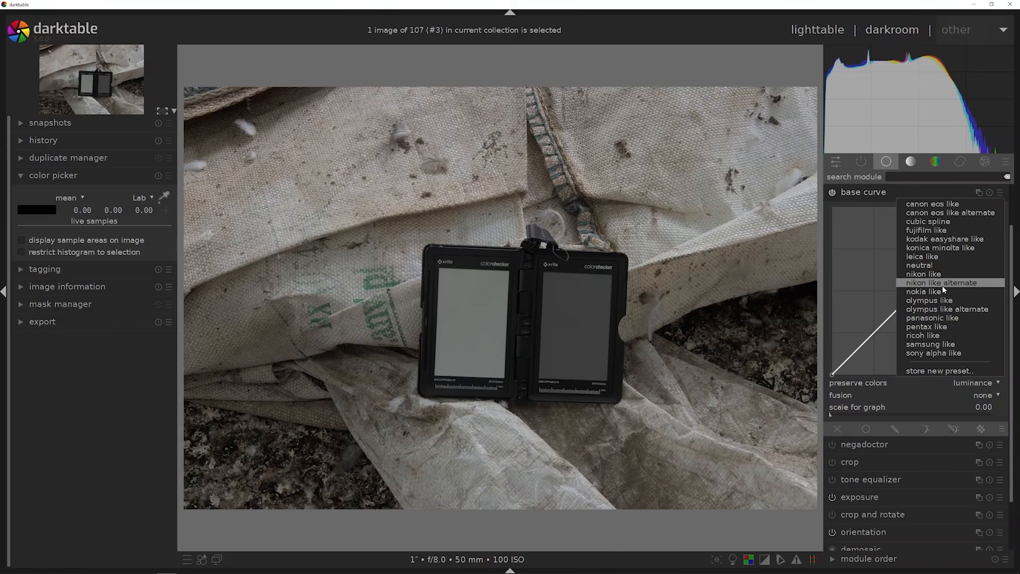
{"action": "left_click", "coordinate": [937, 353]}
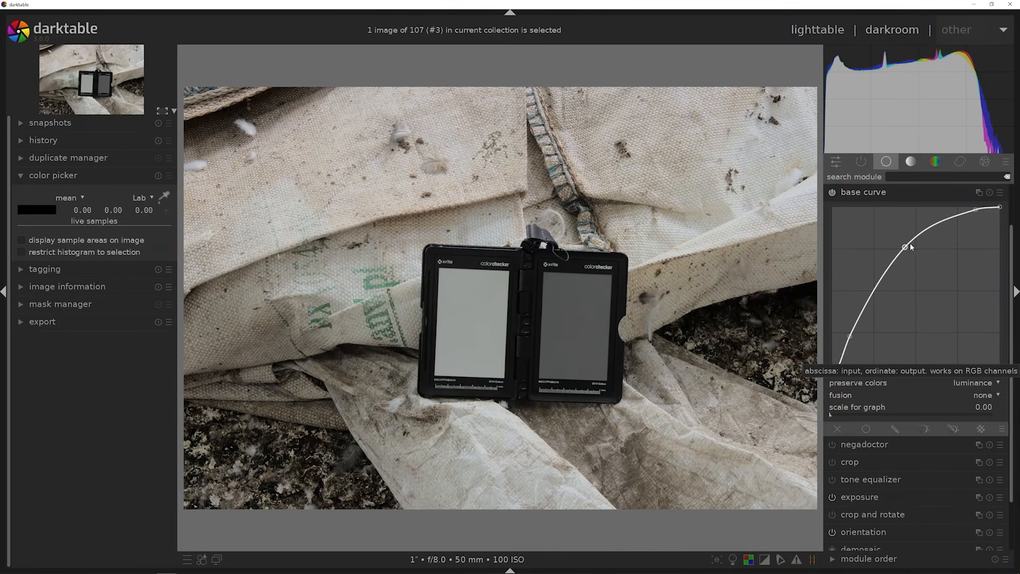
Try the "fujifilm like" base curve preset, and reset and switch off the base curve module.
{"action": "left_click", "coordinate": [1000, 192]}
{"action": "left_click", "coordinate": [954, 230]}
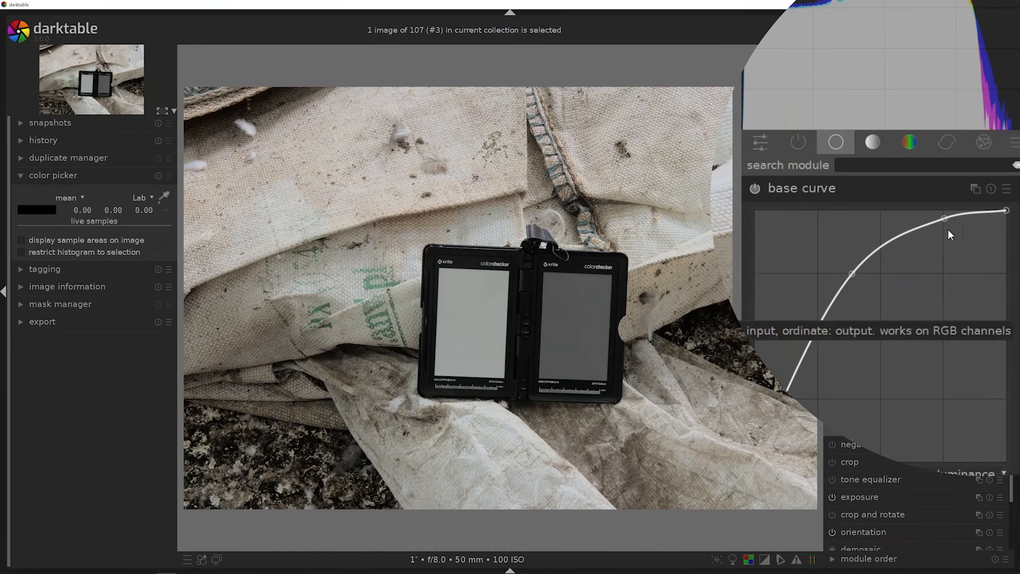
{"action": "left_click", "coordinate": [991, 192]}
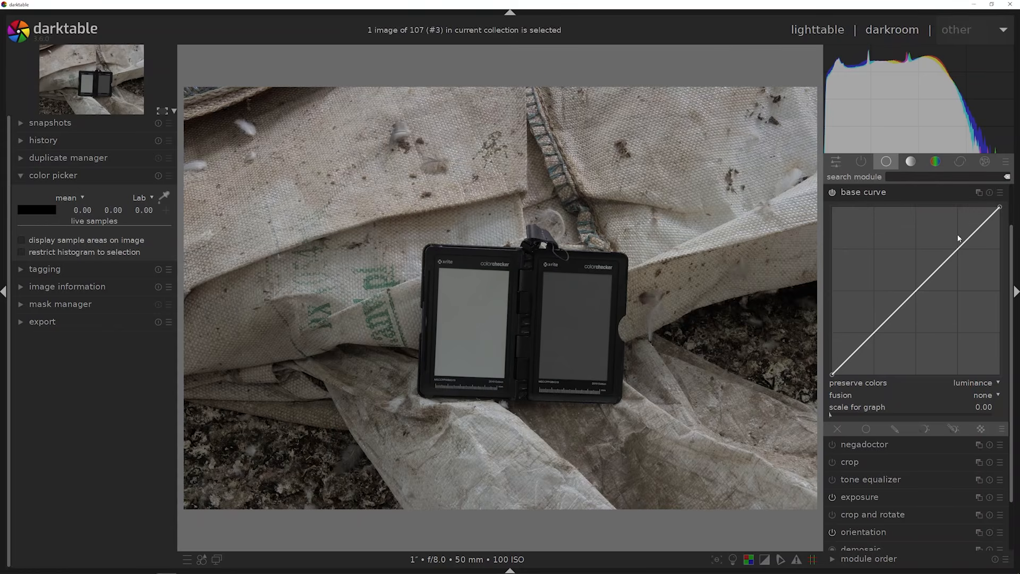
{"action": "left_click", "coordinate": [844, 200]}
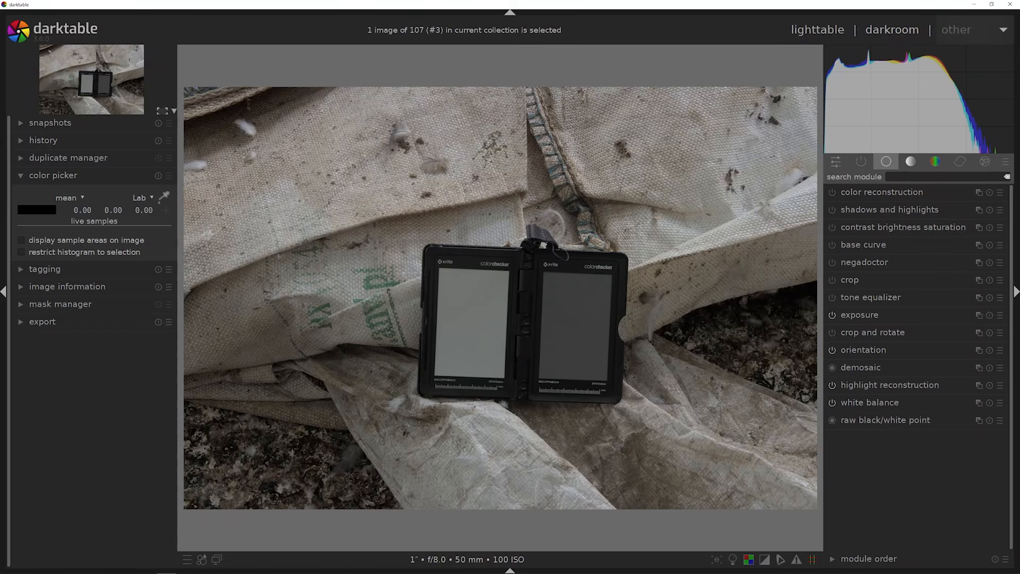
Switch the module layout to "workflow: scene-referred" and look through its effects, correction, color and base module groups.
{"action": "left_click", "coordinate": [1005, 162]}
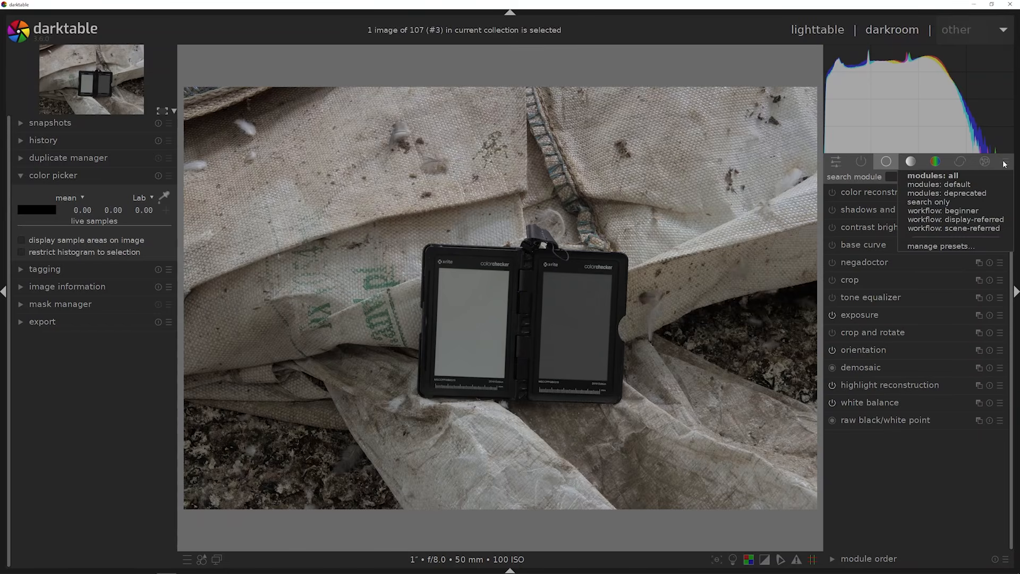
{"action": "left_click", "coordinate": [958, 229]}
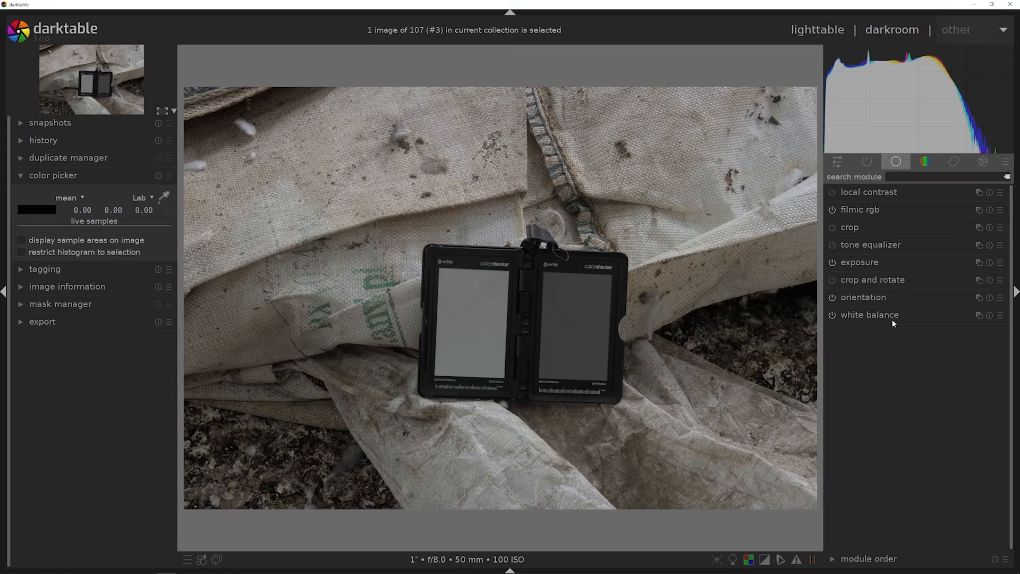
{"action": "left_click", "coordinate": [983, 163]}
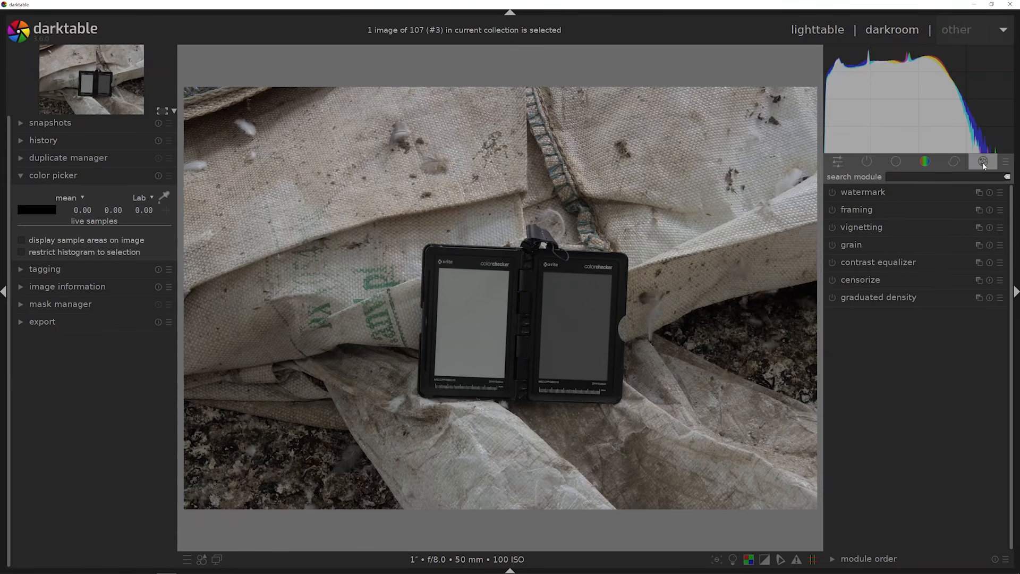
{"action": "left_click", "coordinate": [963, 166]}
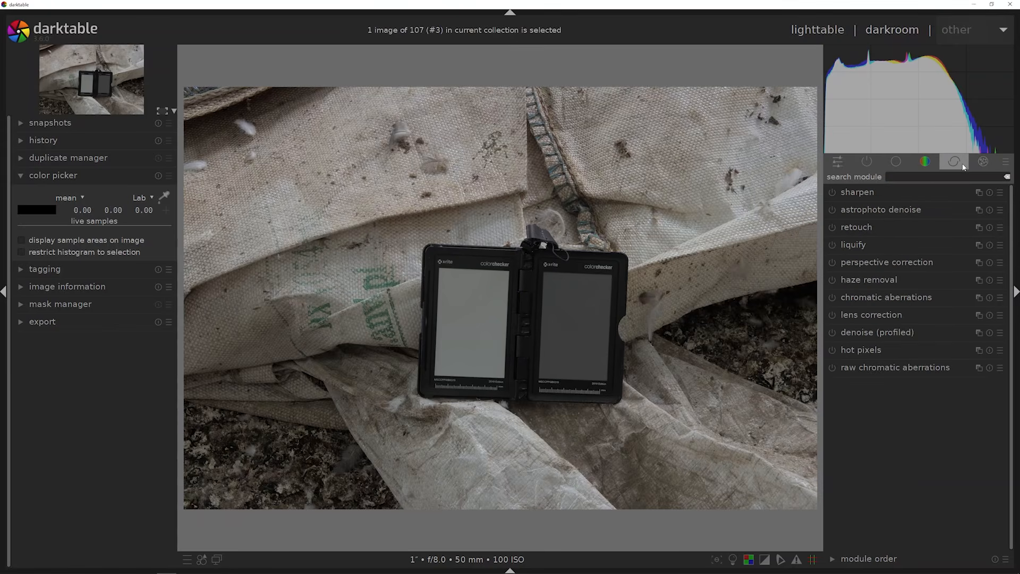
{"action": "left_click", "coordinate": [925, 162]}
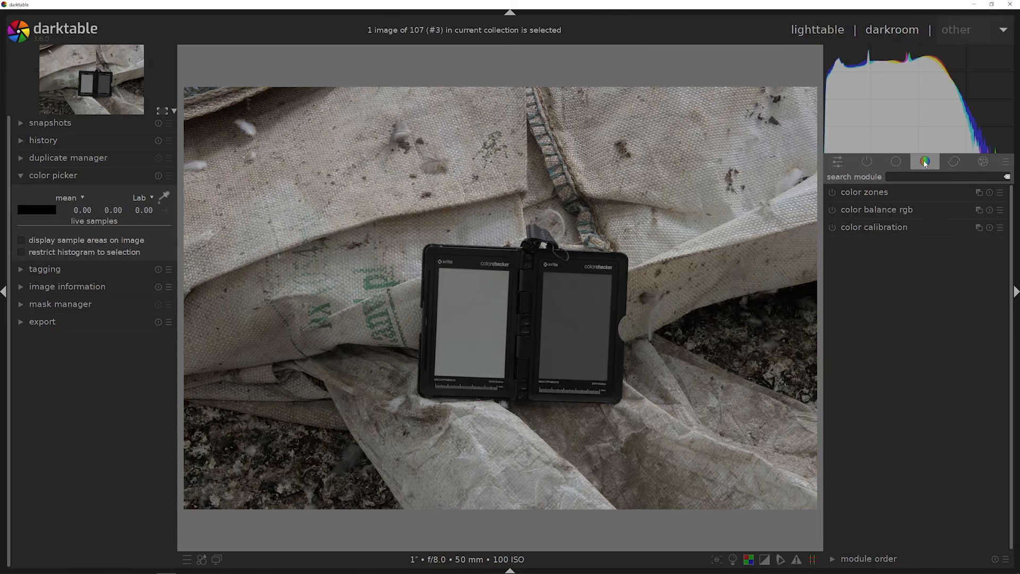
{"action": "left_click", "coordinate": [896, 161]}
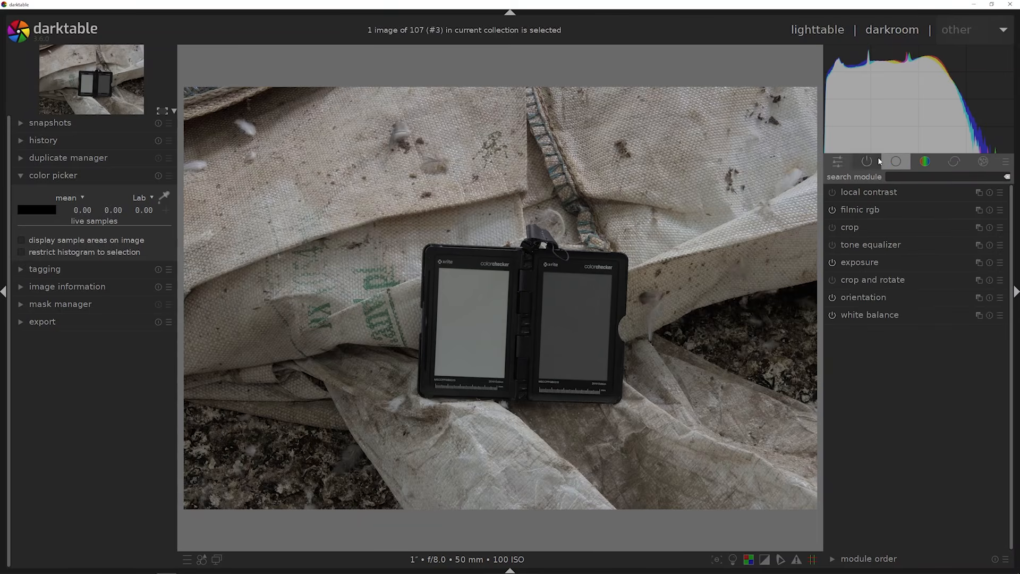
Compare the photo with and without filmic rgb, and leave the filmic rgb module switched off.
{"action": "left_click", "coordinate": [859, 214]}
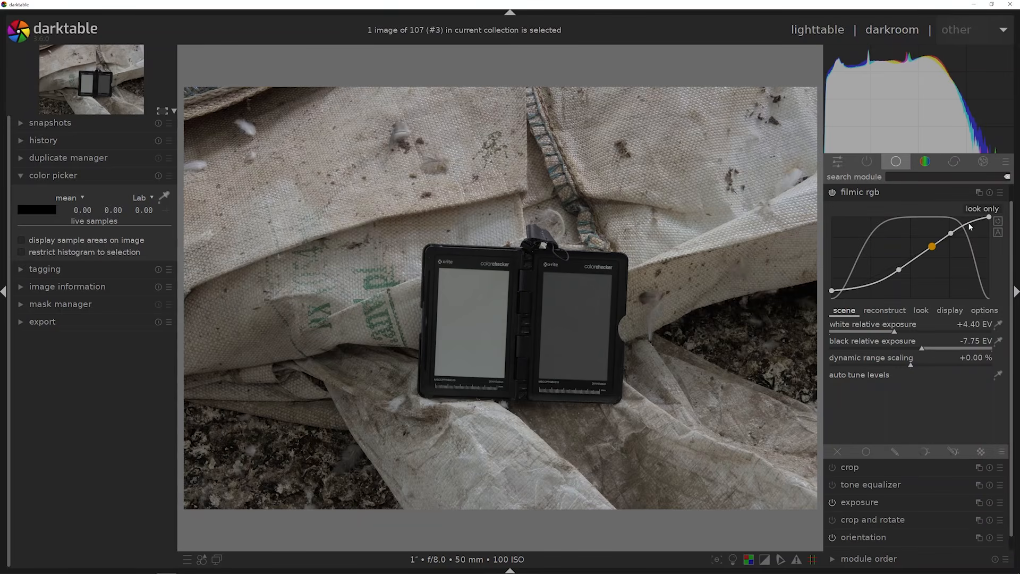
{"action": "left_click", "coordinate": [832, 193]}
{"action": "left_click", "coordinate": [832, 192]}
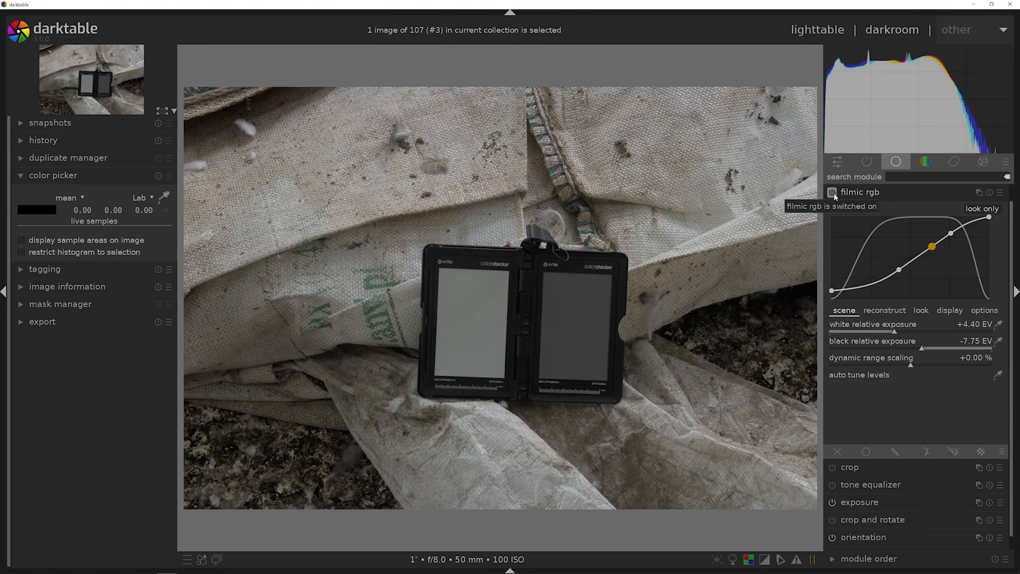
{"action": "left_click", "coordinate": [833, 193]}
{"action": "left_click", "coordinate": [850, 192]}
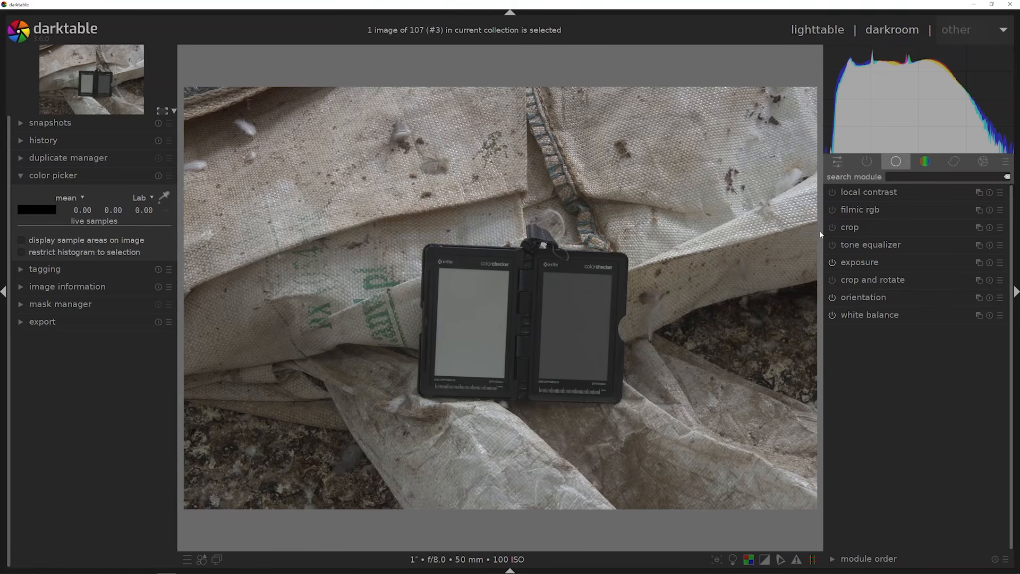
Set the white balance from an image area covering most of the color checker's dark gray card.
{"action": "left_click", "coordinate": [871, 315]}
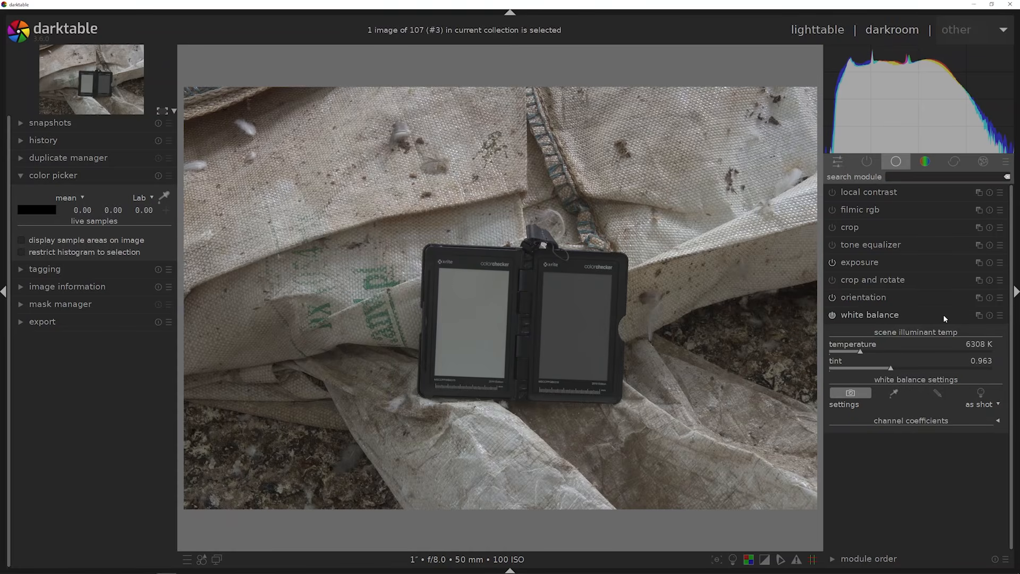
{"action": "mouse_move", "coordinate": [860, 351]}
{"action": "left_mouse_down"}
{"action": "mouse_move", "coordinate": [834, 352]}
{"action": "mouse_move", "coordinate": [881, 354]}
{"action": "mouse_move", "coordinate": [858, 352]}
{"action": "left_mouse_up"}
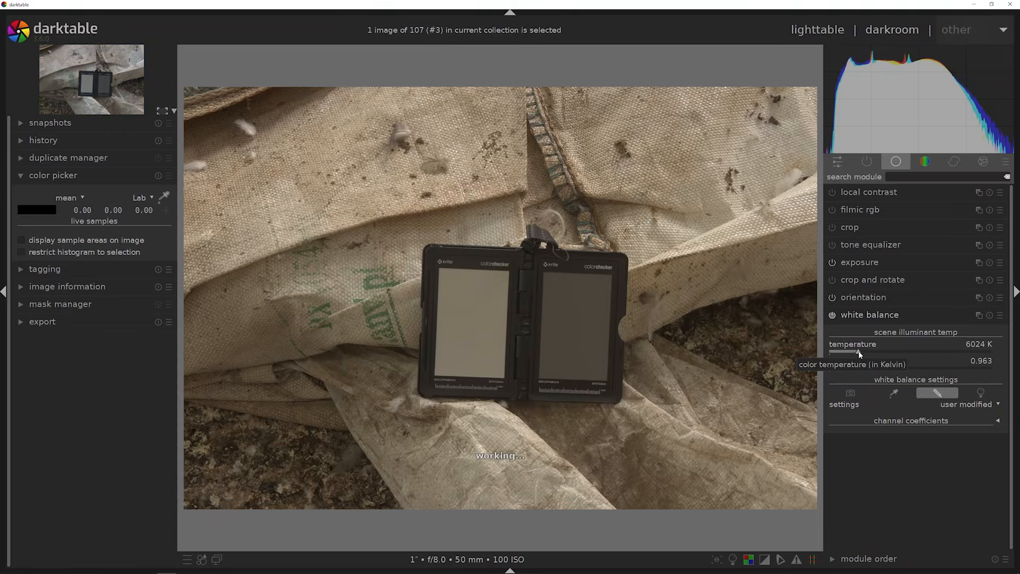
{"action": "left_click", "coordinate": [887, 396]}
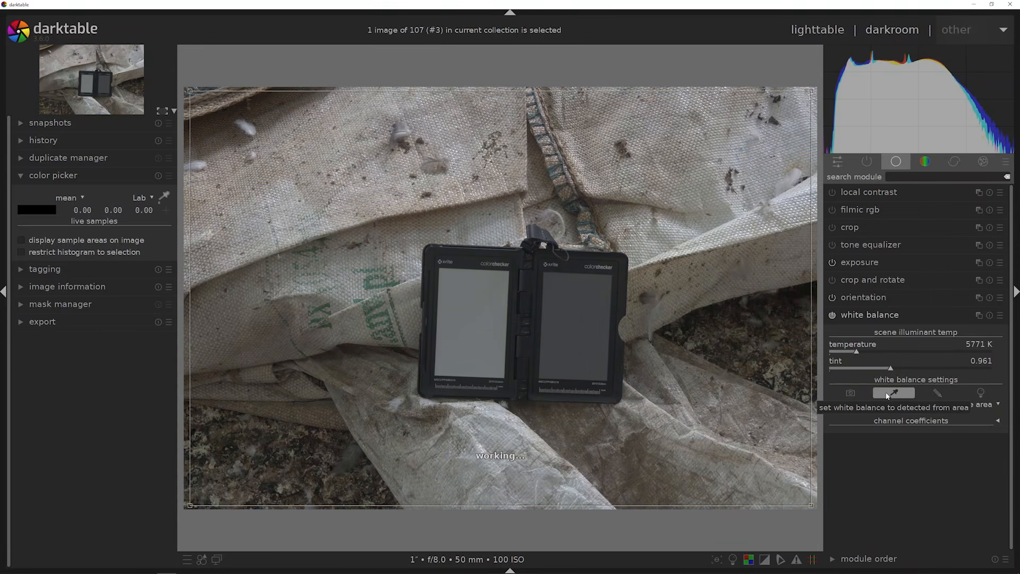
{"action": "left_click_drag", "start_coordinate": [550, 285], "coordinate": [564, 301]}
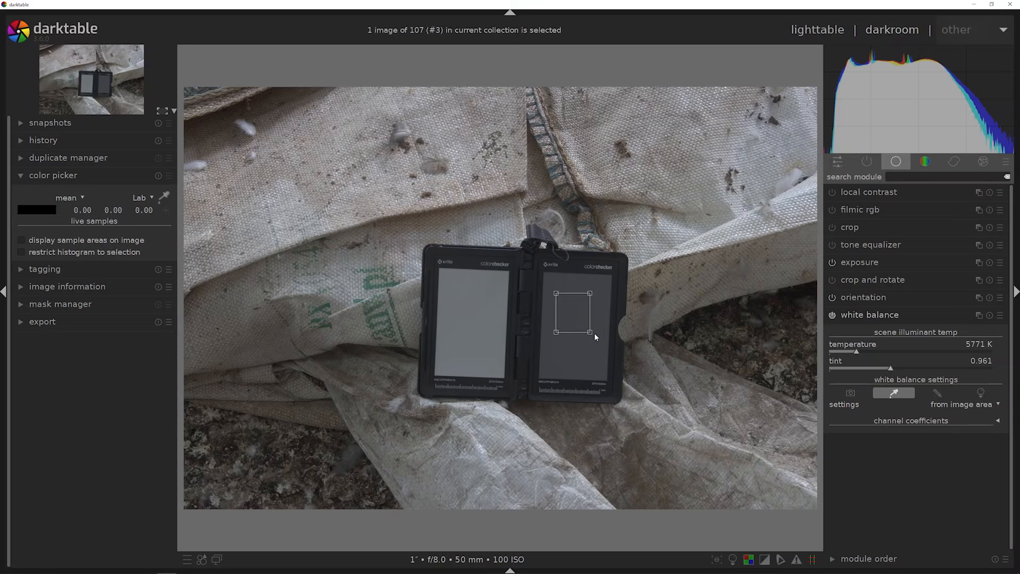
{"action": "left_click_drag", "start_coordinate": [595, 334], "coordinate": [603, 339]}
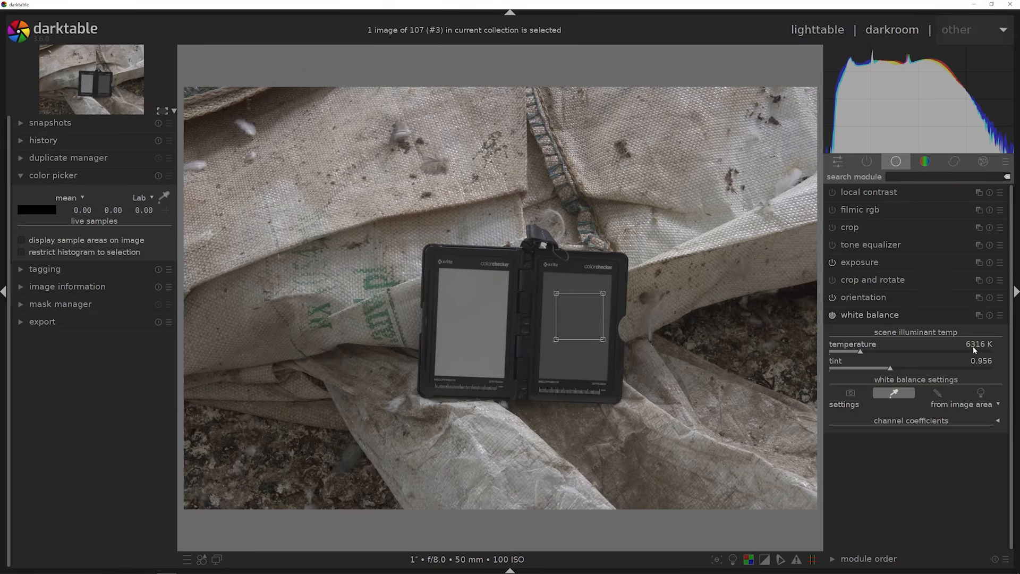
{"action": "left_click", "coordinate": [896, 317]}
Set the exposure to 0.46 EV and sample the mean Lab color of the dark gray card with the color picker.
{"action": "left_click", "coordinate": [858, 263]}
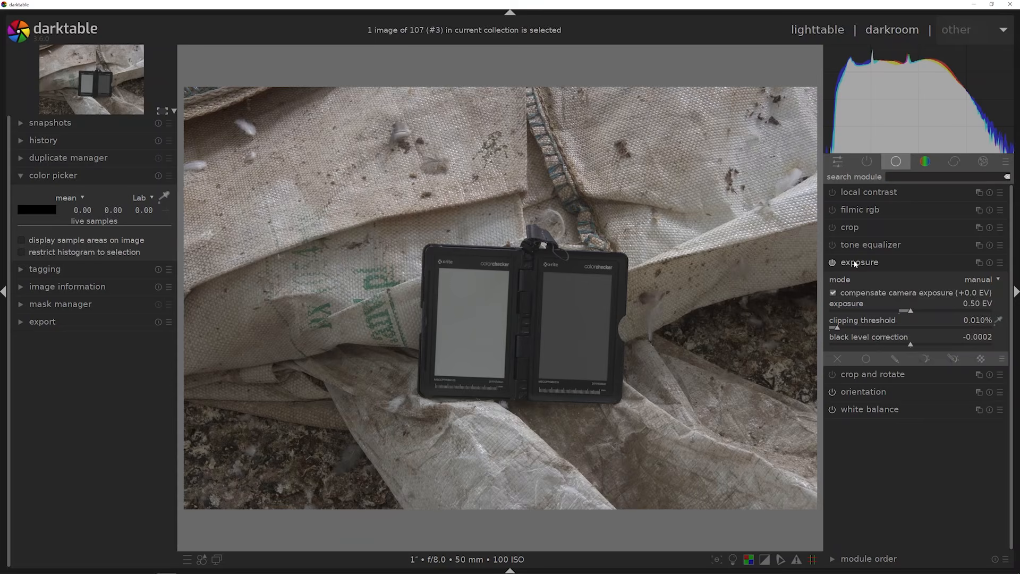
{"action": "mouse_move", "coordinate": [913, 313]}
{"action": "left_mouse_down"}
{"action": "mouse_move", "coordinate": [897, 310]}
{"action": "mouse_move", "coordinate": [911, 313]}
{"action": "left_mouse_up"}
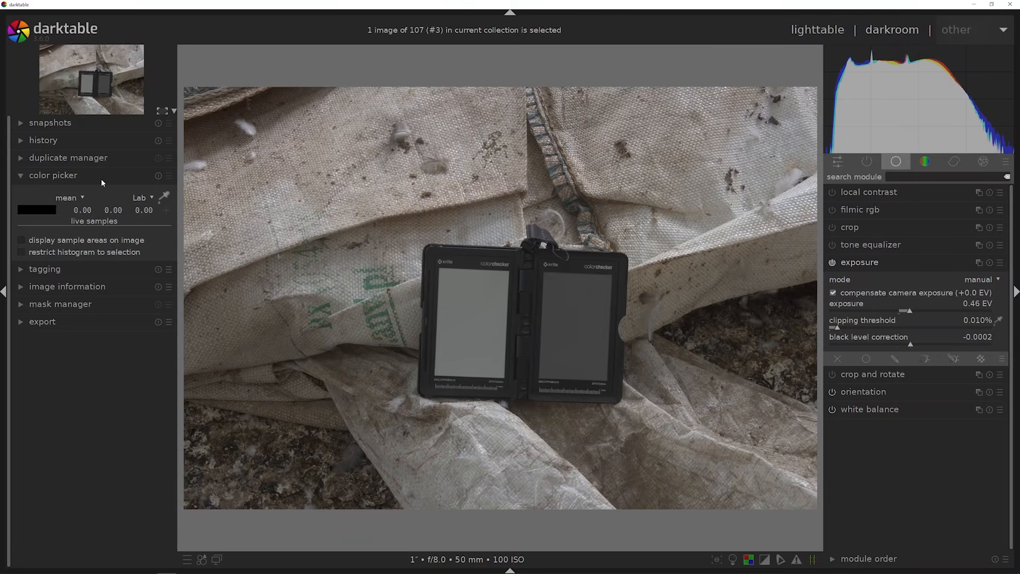
{"action": "left_click", "coordinate": [75, 176]}
{"action": "left_click", "coordinate": [71, 177]}
{"action": "left_click", "coordinate": [165, 196]}
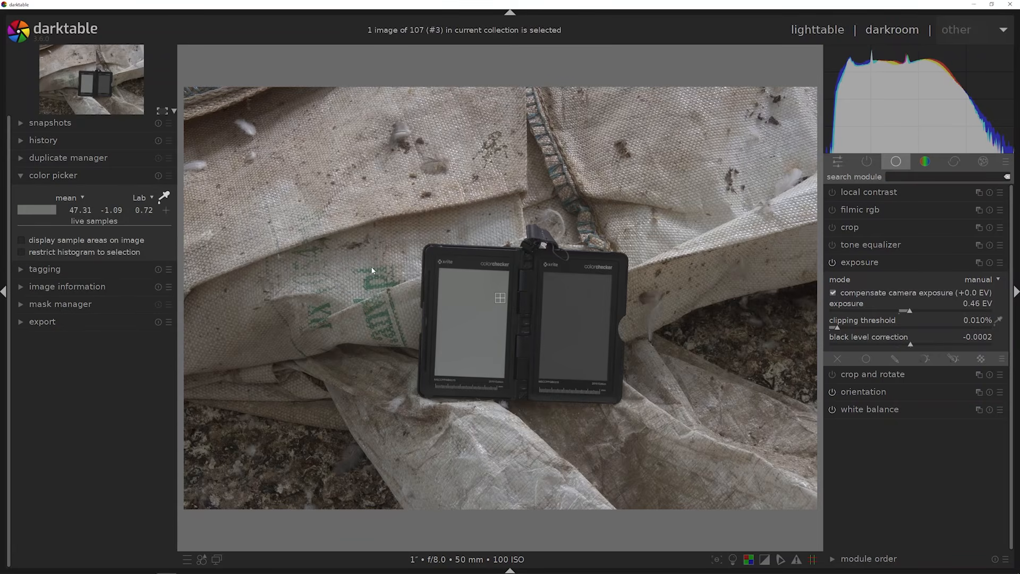
{"action": "left_click", "coordinate": [572, 322]}
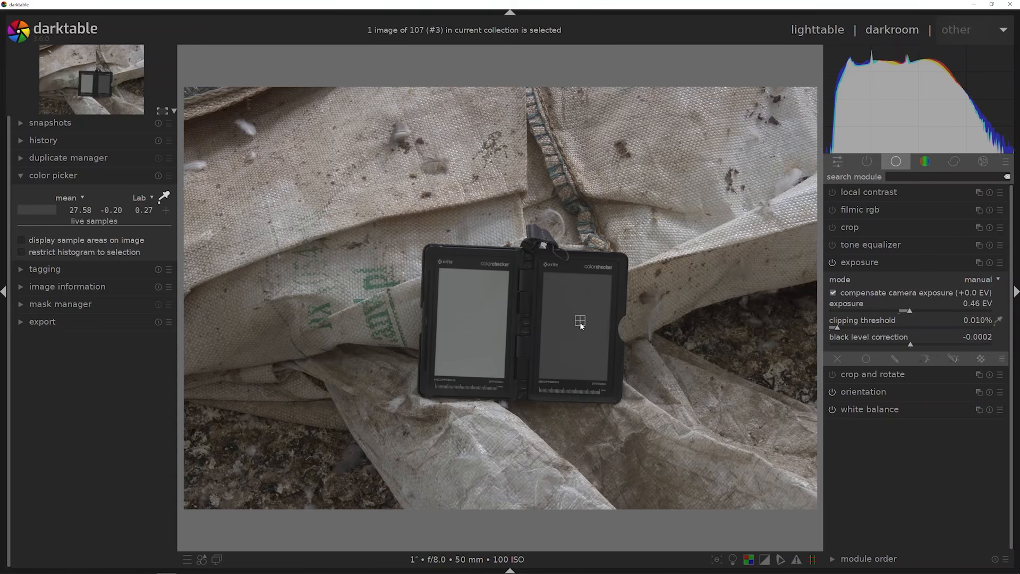
{"action": "left_click", "coordinate": [578, 326]}
{"action": "left_click", "coordinate": [575, 327]}
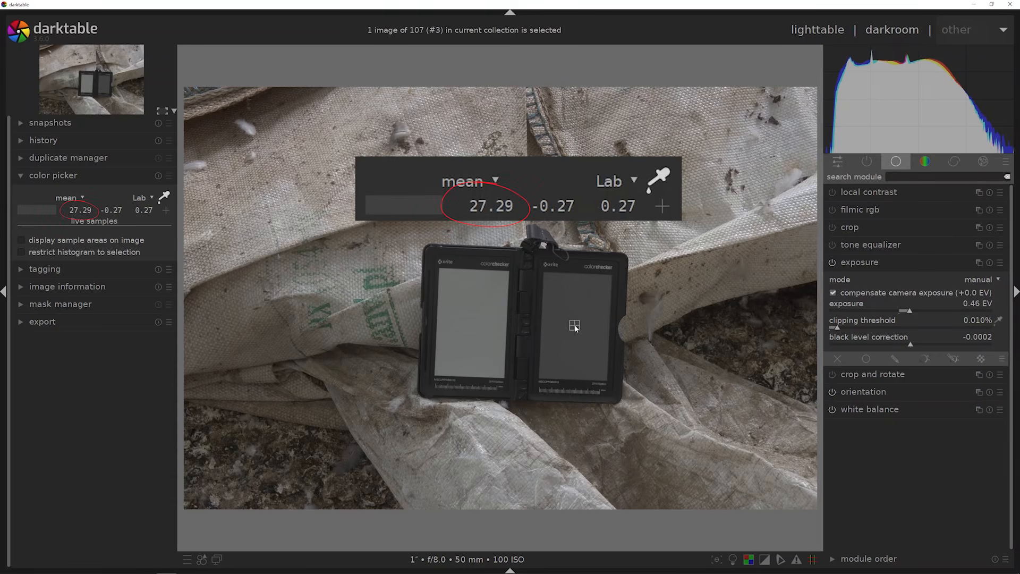
{"action": "left_click", "coordinate": [576, 327]}
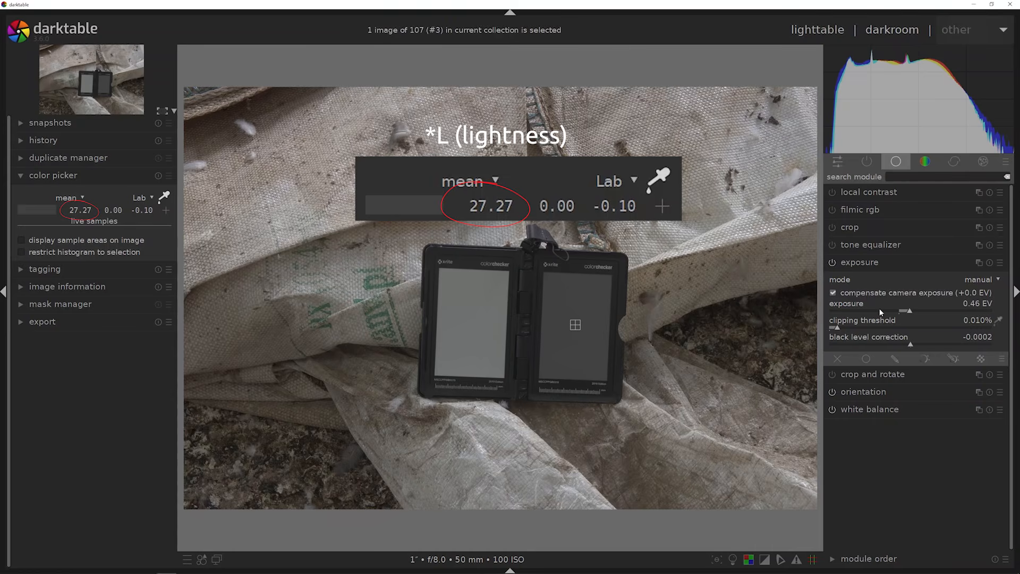
Raise the exposure to 1.30 EV and sample the dark gray card's Lab color again.
{"action": "left_click_drag", "start_coordinate": [909, 313], "coordinate": [930, 313]}
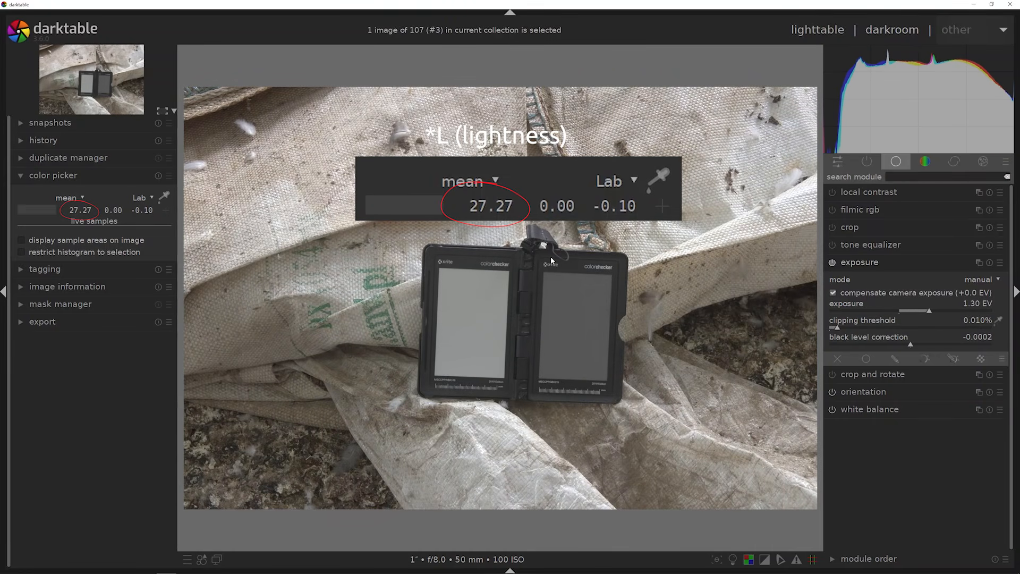
{"action": "left_click", "coordinate": [164, 196]}
{"action": "left_click", "coordinate": [574, 322]}
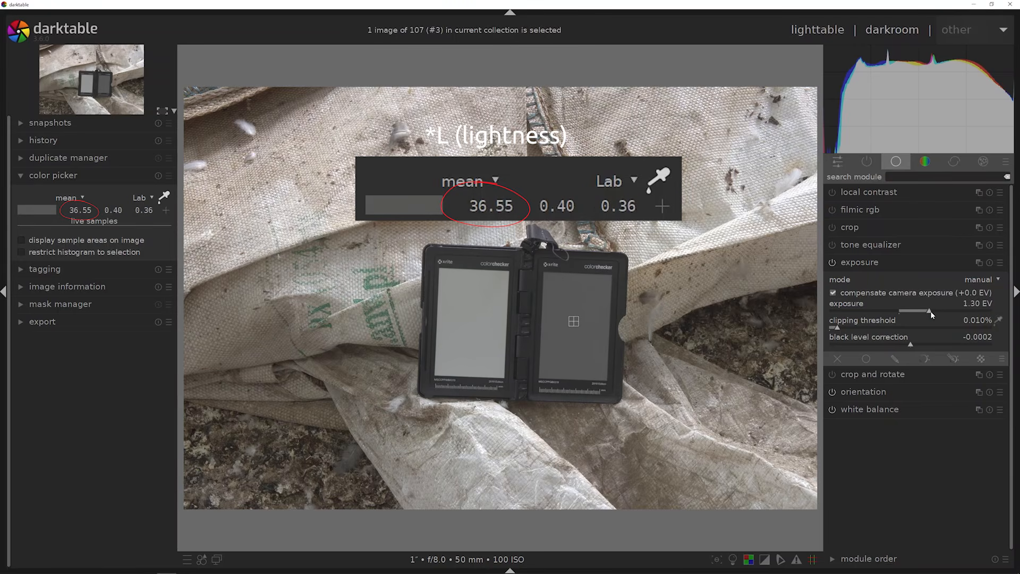
Raise the exposure to 1.88 EV and sample the dark gray card's mean Lab color once more.
{"action": "left_click_drag", "start_coordinate": [930, 314], "coordinate": [943, 314]}
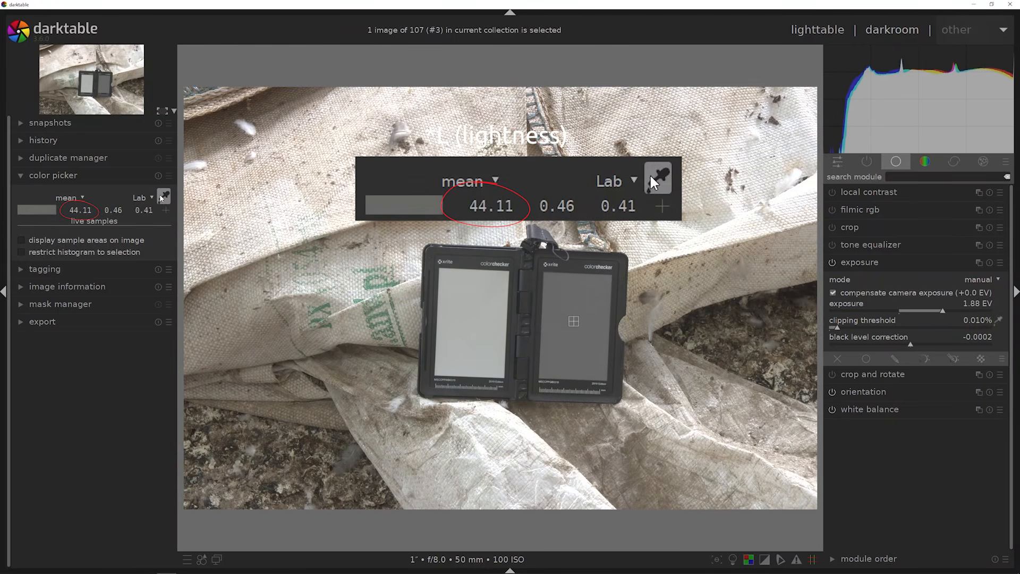
{"action": "left_click", "coordinate": [576, 323]}
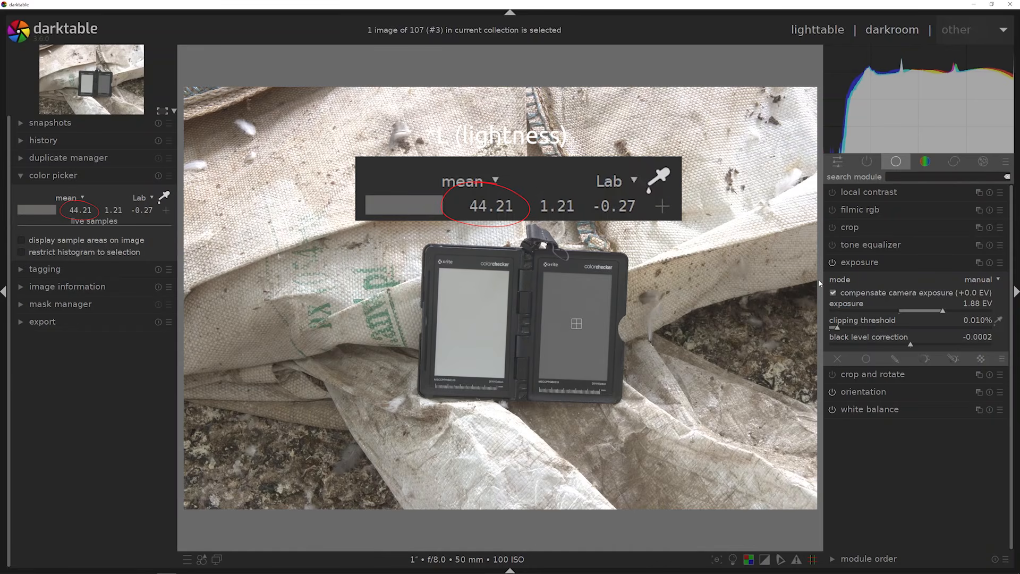
{"action": "left_click", "coordinate": [857, 264]}
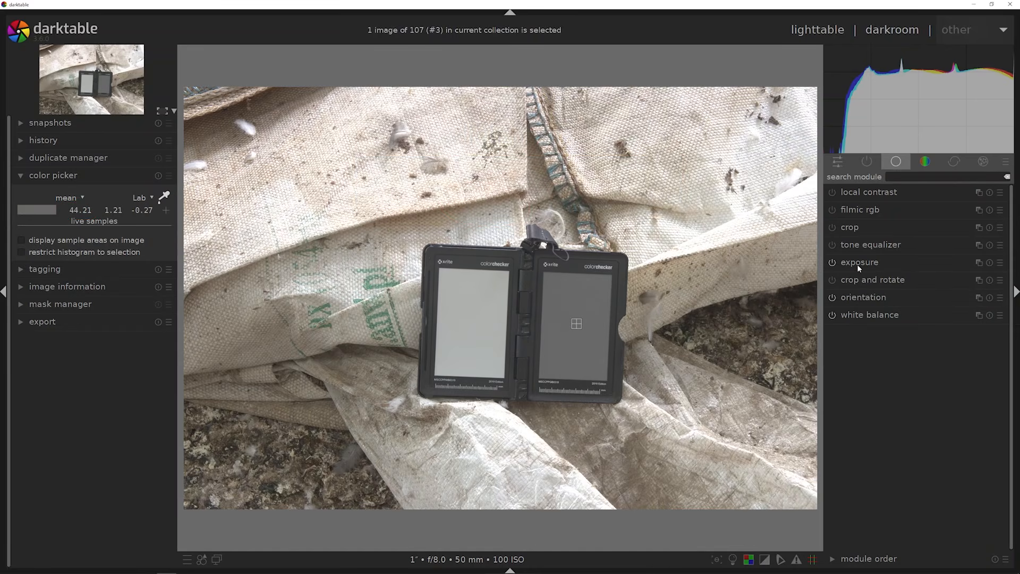
Enable the tone equalizer and darken the bright tones, bringing the -1 EV band to -0.31 EV and the +0 EV band to -1.39 EV.
{"action": "left_click", "coordinate": [869, 247]}
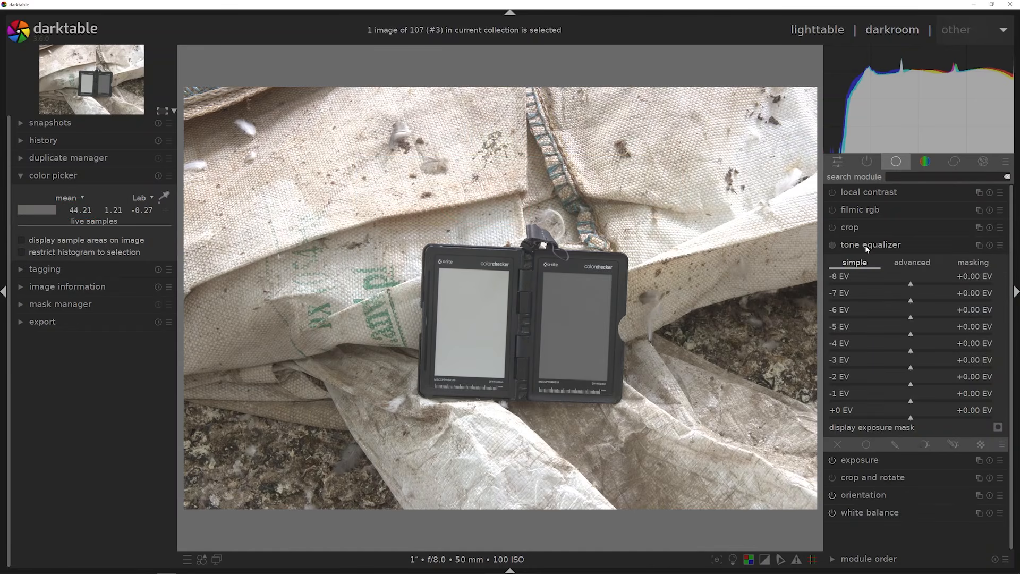
{"action": "left_click", "coordinate": [832, 246]}
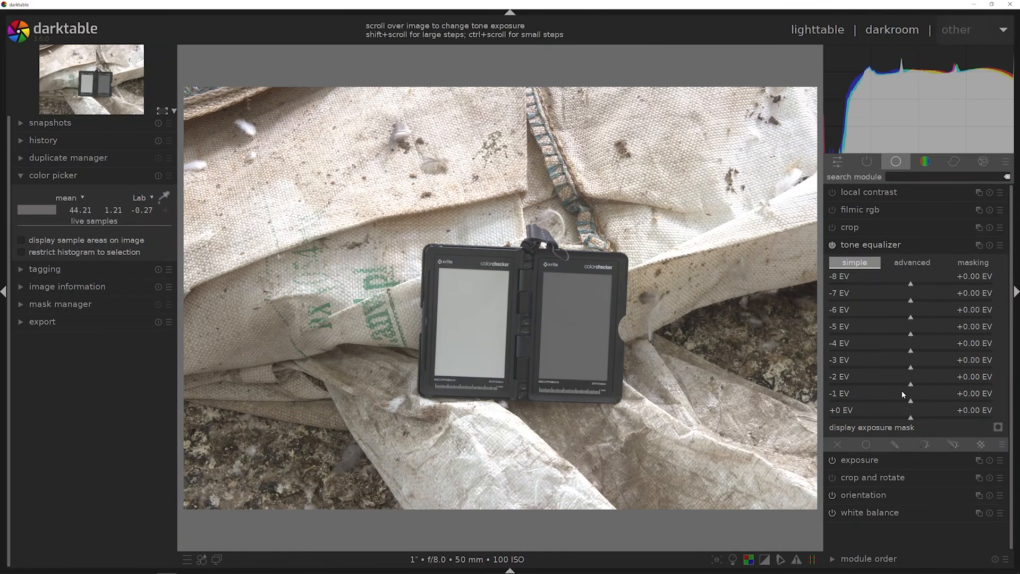
{"action": "mouse_move", "coordinate": [910, 418]}
{"action": "left_mouse_down"}
{"action": "mouse_move", "coordinate": [872, 415]}
{"action": "mouse_move", "coordinate": [924, 420]}
{"action": "mouse_move", "coordinate": [894, 417]}
{"action": "mouse_move", "coordinate": [909, 417]}
{"action": "left_mouse_up"}
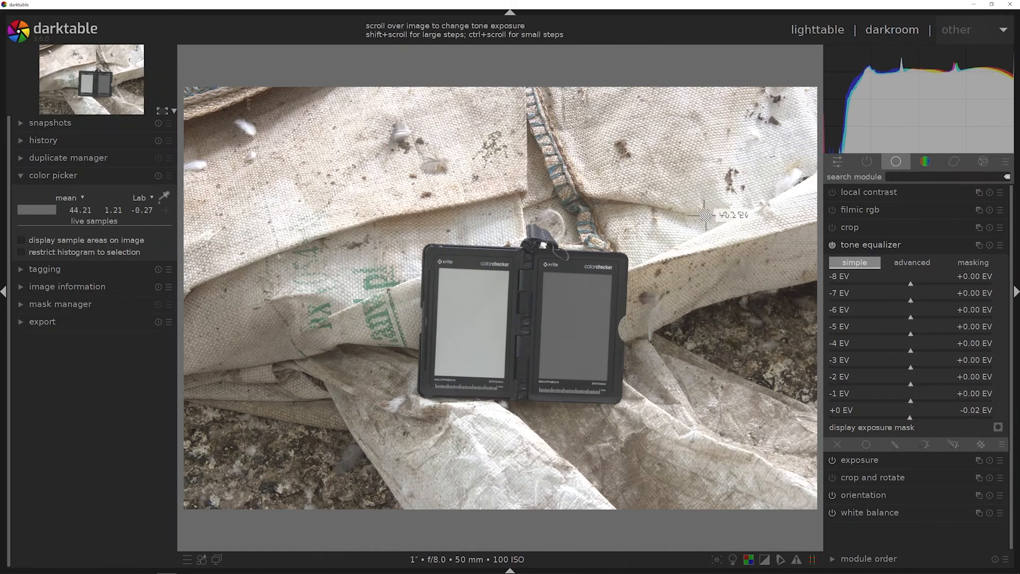
{"action": "scroll", "coordinate": [731, 205], "scroll_direction": "down", "scroll_amount": 3}
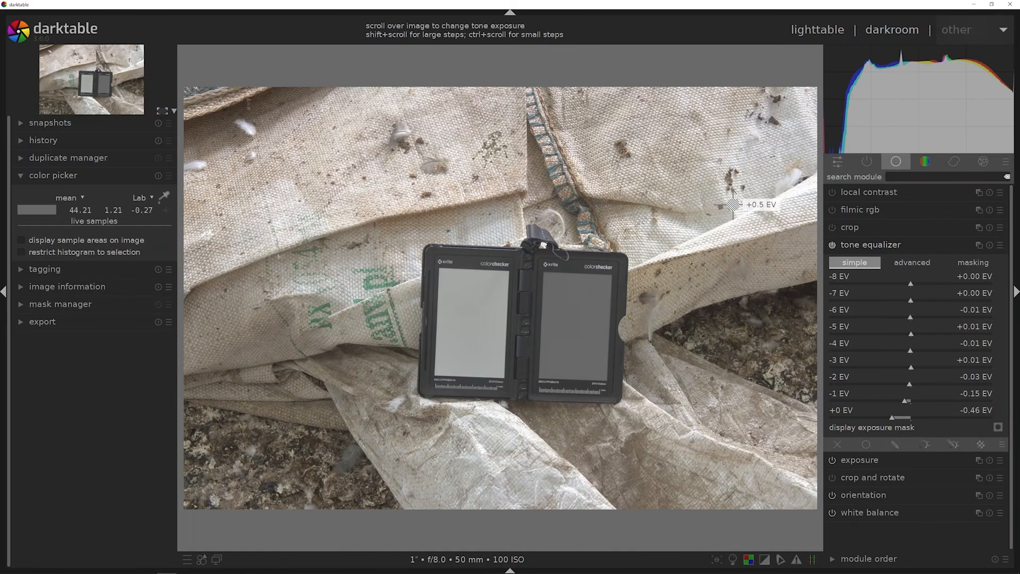
{"action": "scroll", "coordinate": [733, 205], "scroll_direction": "down", "scroll_amount": 2}
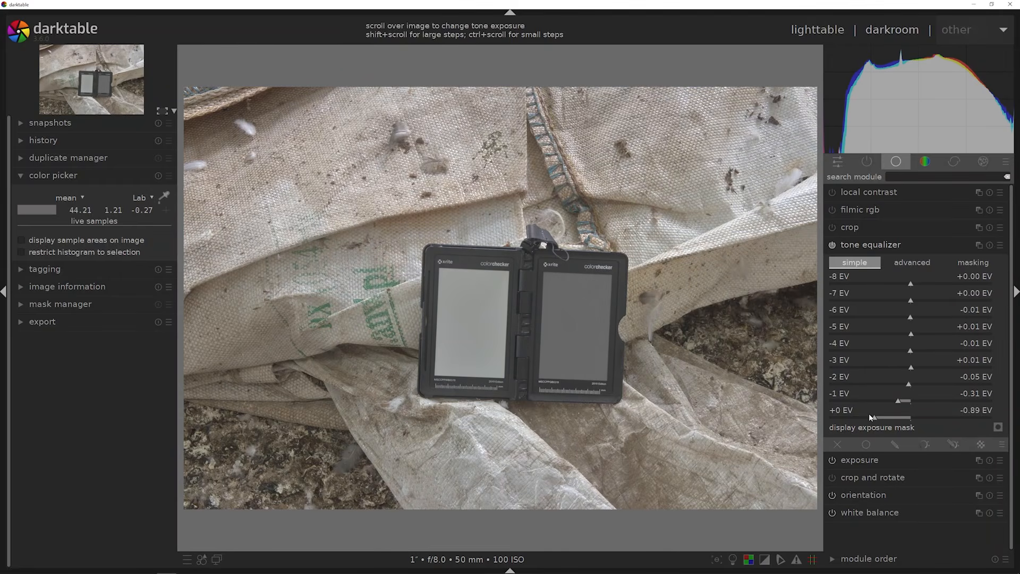
{"action": "left_click_drag", "start_coordinate": [871, 417], "coordinate": [855, 419]}
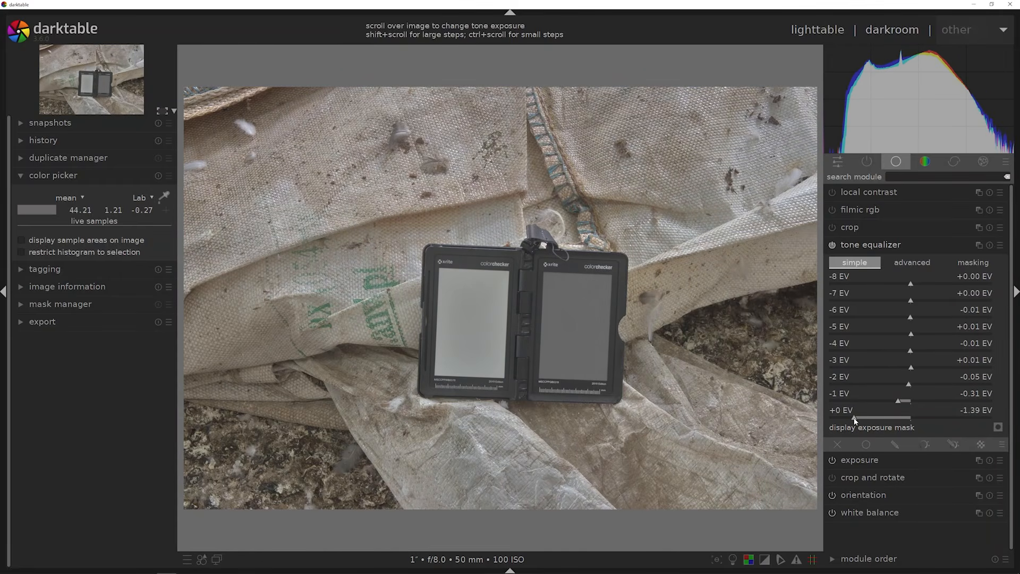
{"action": "left_click", "coordinate": [881, 245]}
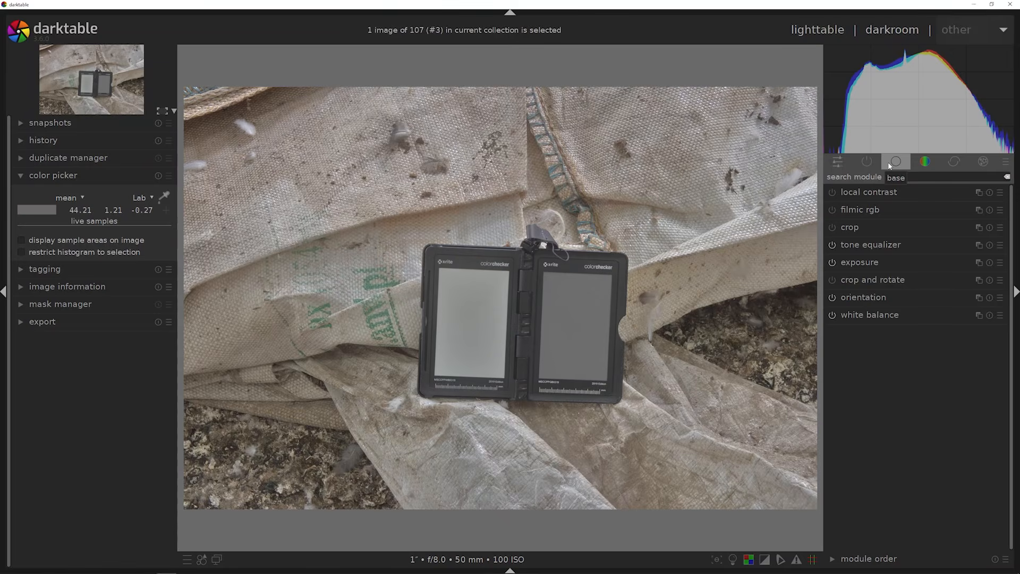
Change the method of the active highlight reconstruction module.
{"action": "left_click", "coordinate": [866, 162]}
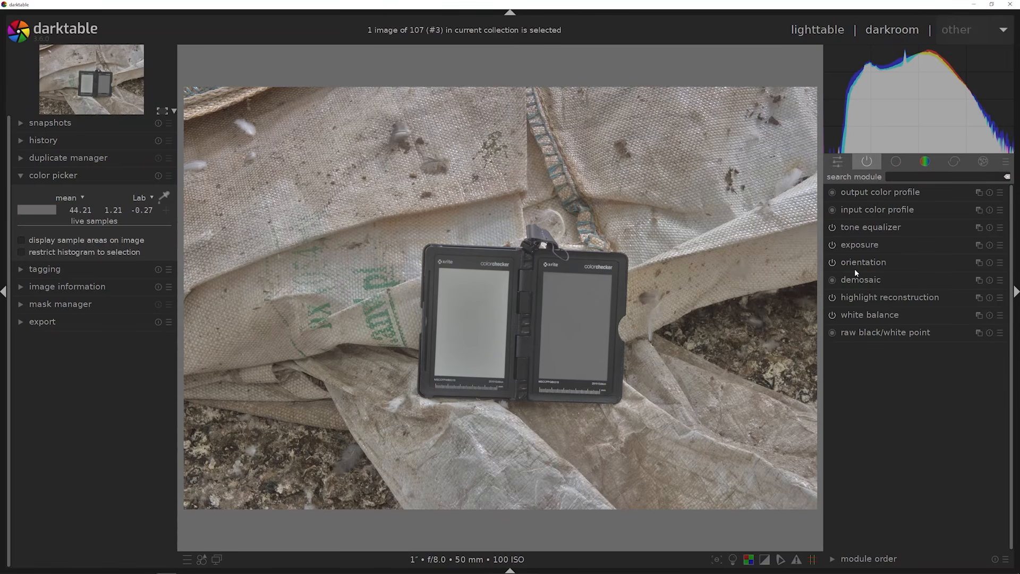
{"action": "left_click", "coordinate": [862, 295]}
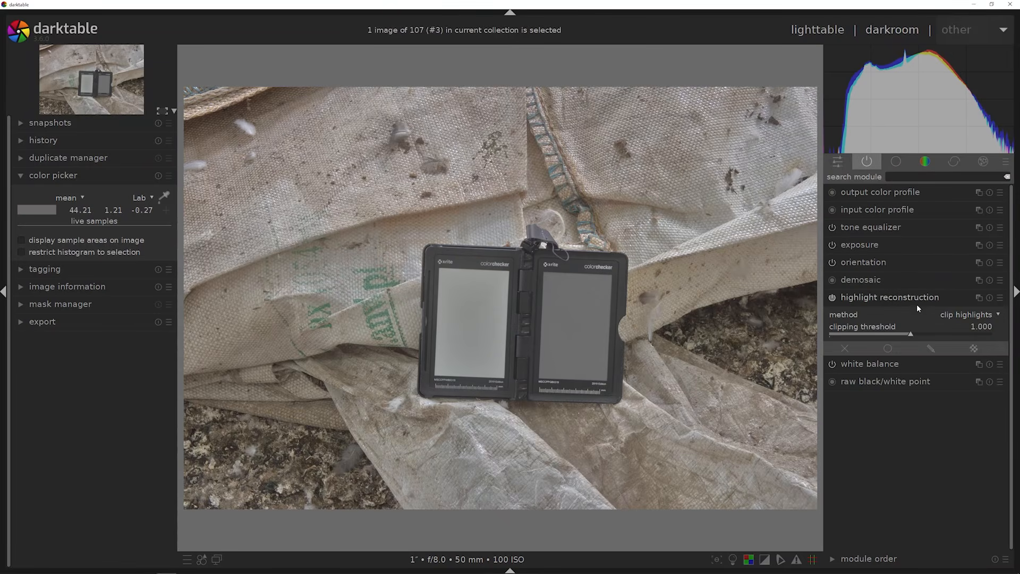
{"action": "left_click", "coordinate": [951, 315]}
{"action": "left_click", "coordinate": [959, 332]}
{"action": "left_click", "coordinate": [932, 301]}
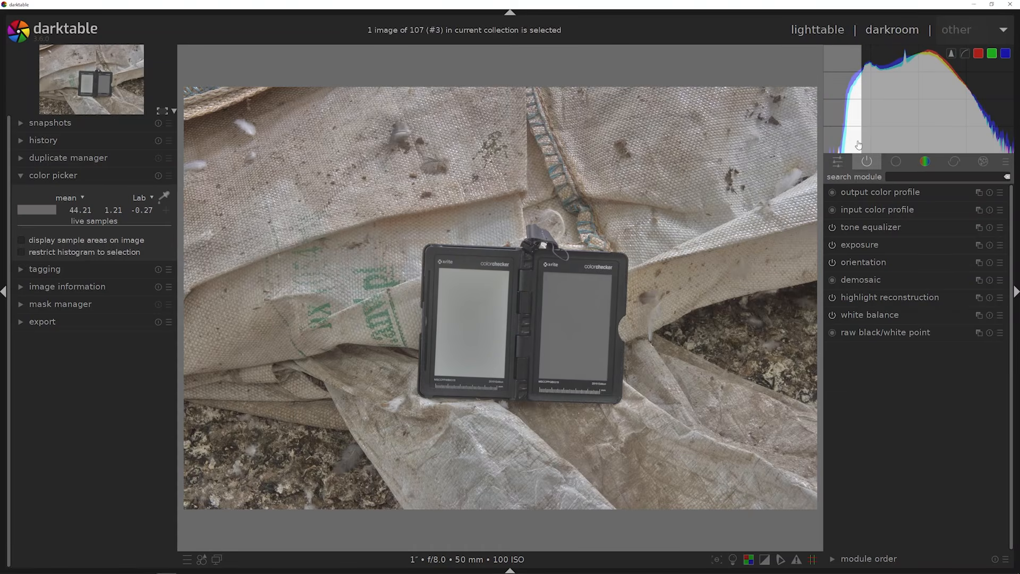
Return to the lighttable and selectively copy the color checker photo's edit history, including white balance along with the preselected parts.
{"action": "left_click", "coordinate": [797, 30]}
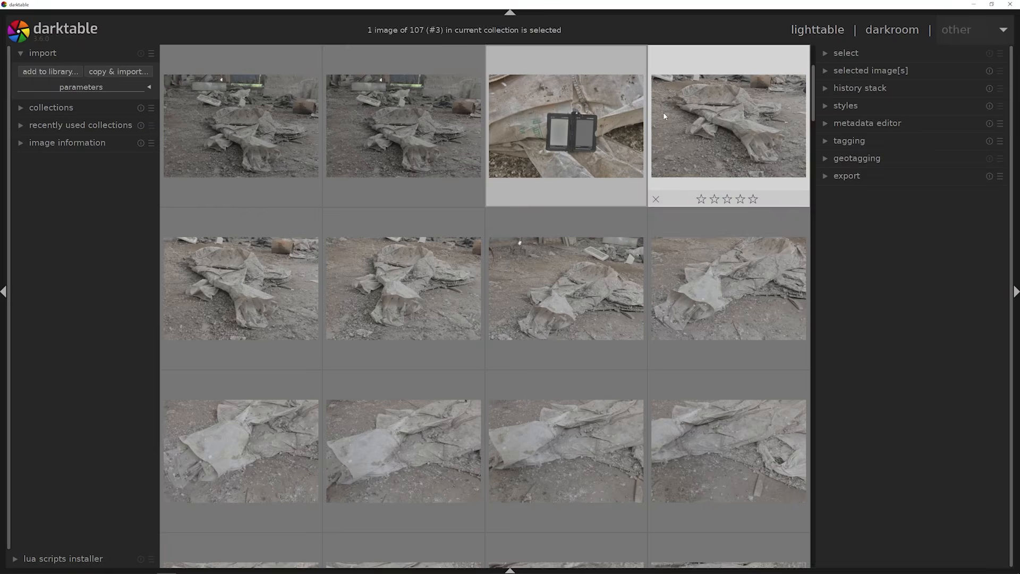
{"action": "left_click", "coordinate": [863, 88]}
{"action": "left_click", "coordinate": [871, 107]}
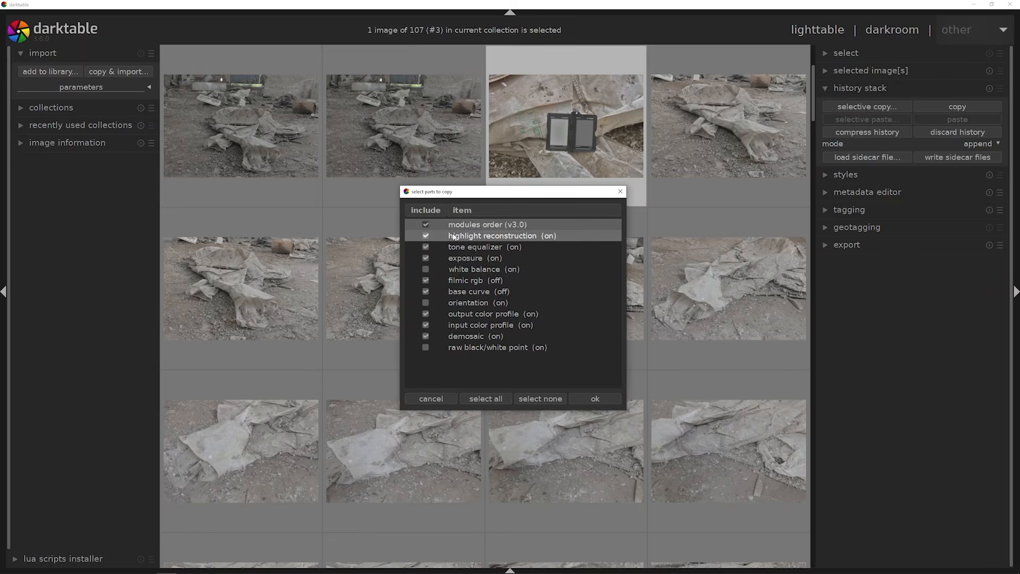
{"action": "left_click", "coordinate": [428, 270]}
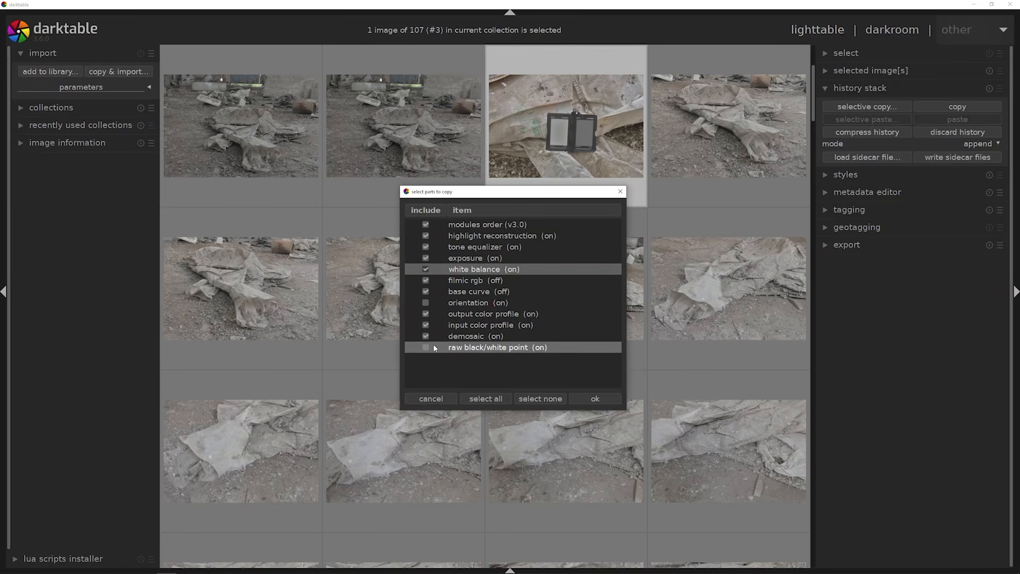
{"action": "left_click", "coordinate": [595, 399]}
Selectively paste the copied edits, including white balance, onto all photos in the collection.
{"action": "key", "text": "ctrl+a"}
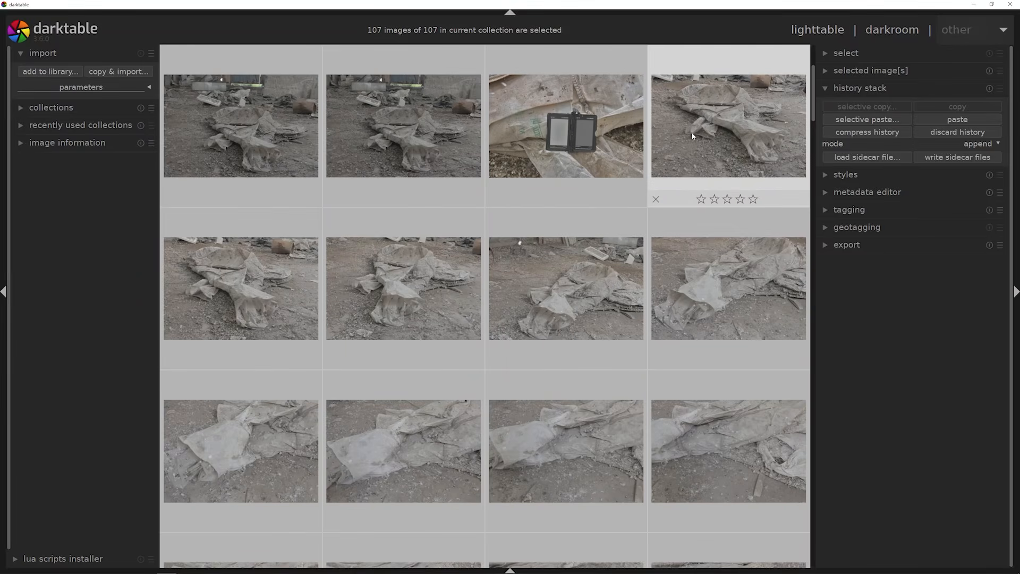
{"action": "left_click", "coordinate": [884, 119]}
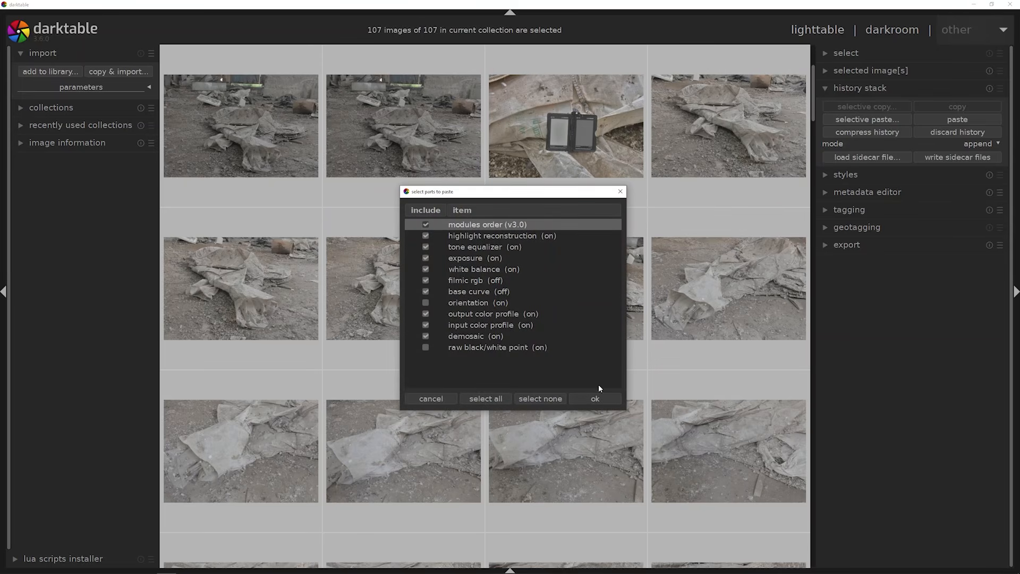
{"action": "left_click", "coordinate": [596, 399]}
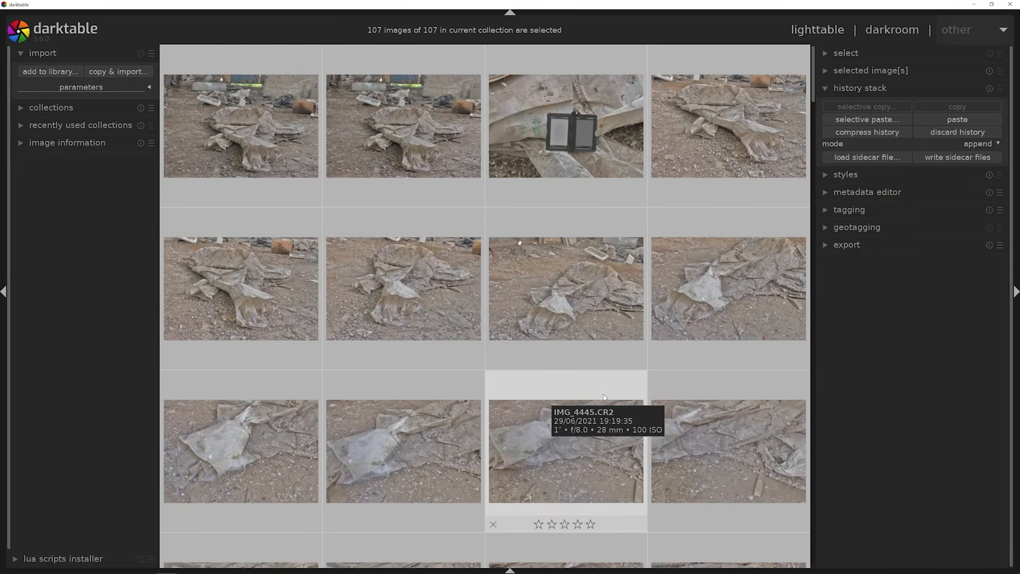
{"action": "scroll", "coordinate": [592, 350], "scroll_direction": "down", "scroll_amount": 2}
{"action": "scroll", "coordinate": [591, 347], "scroll_direction": "up", "scroll_amount": 2}
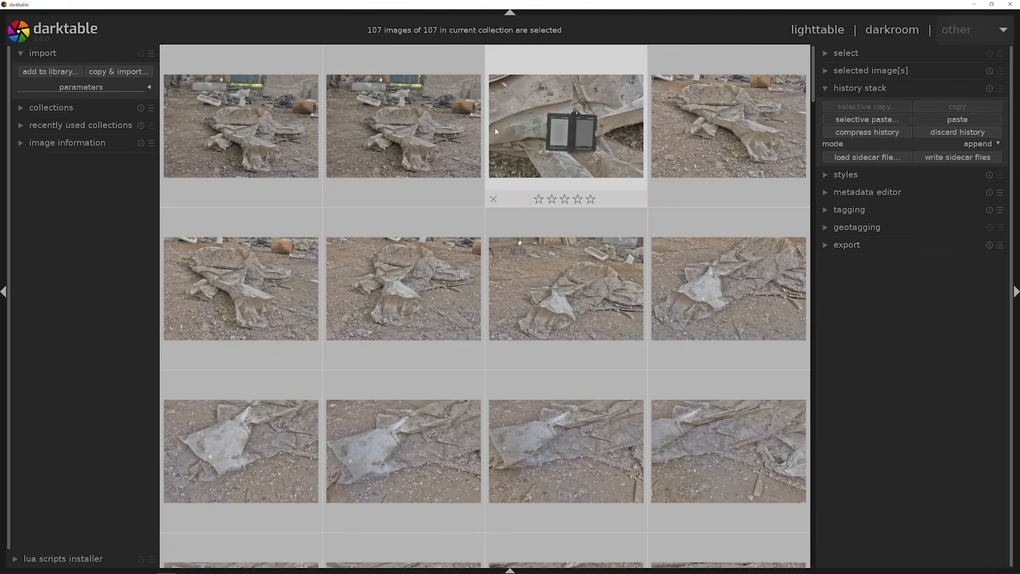
Remove the color checker photo from the selection and open the export settings for the remaining photos.
{"action": "left_click", "coordinate": [580, 128], "text": "ctrl"}
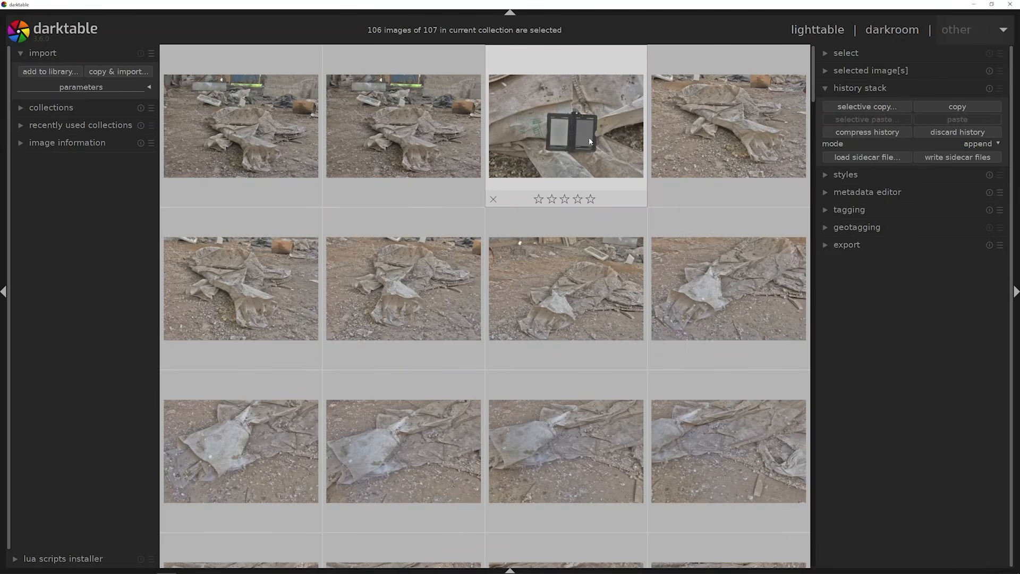
{"action": "key", "text": "End"}
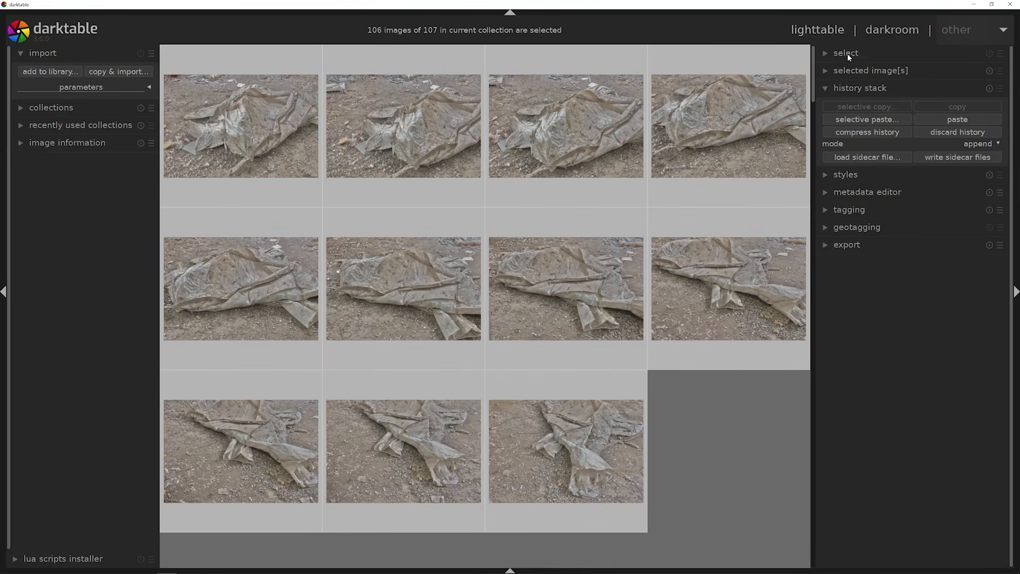
{"action": "left_click", "coordinate": [869, 89]}
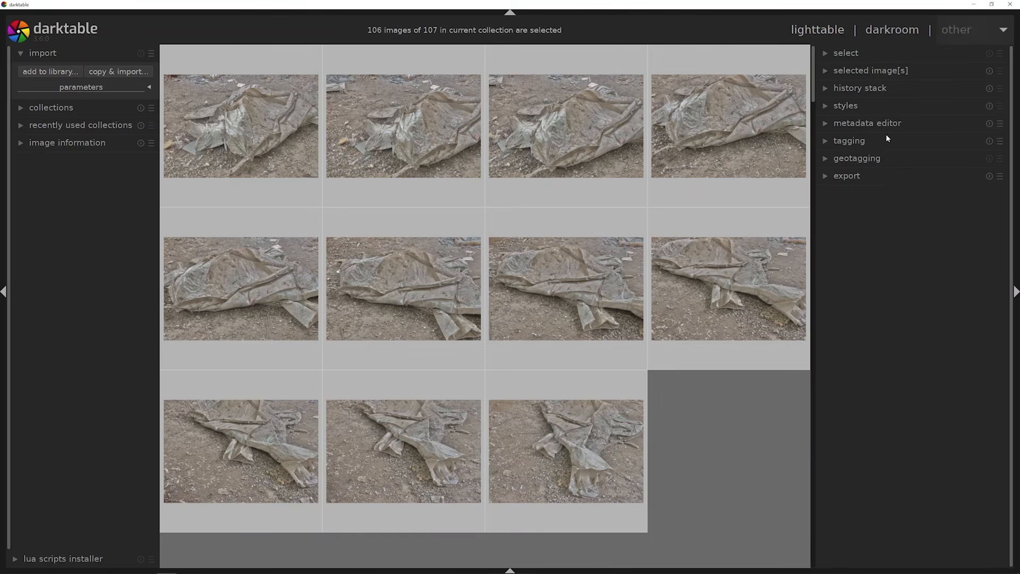
{"action": "left_click", "coordinate": [858, 176]}
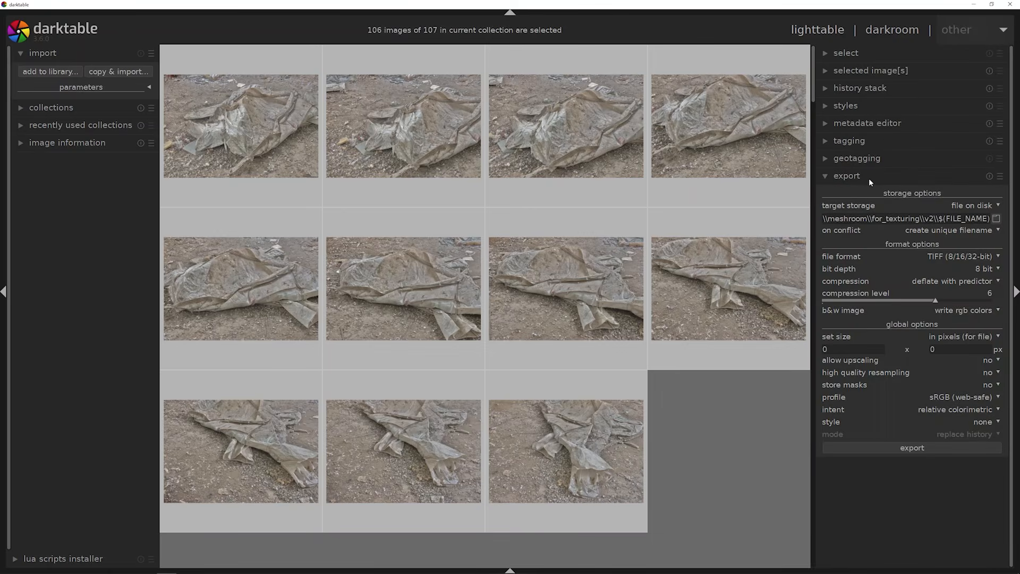
Choose the meshroom_texture folder inside CR2 as the export destination and try an image size of 2500 px.
{"action": "left_click", "coordinate": [997, 219]}
{"action": "left_click", "coordinate": [487, 236]}
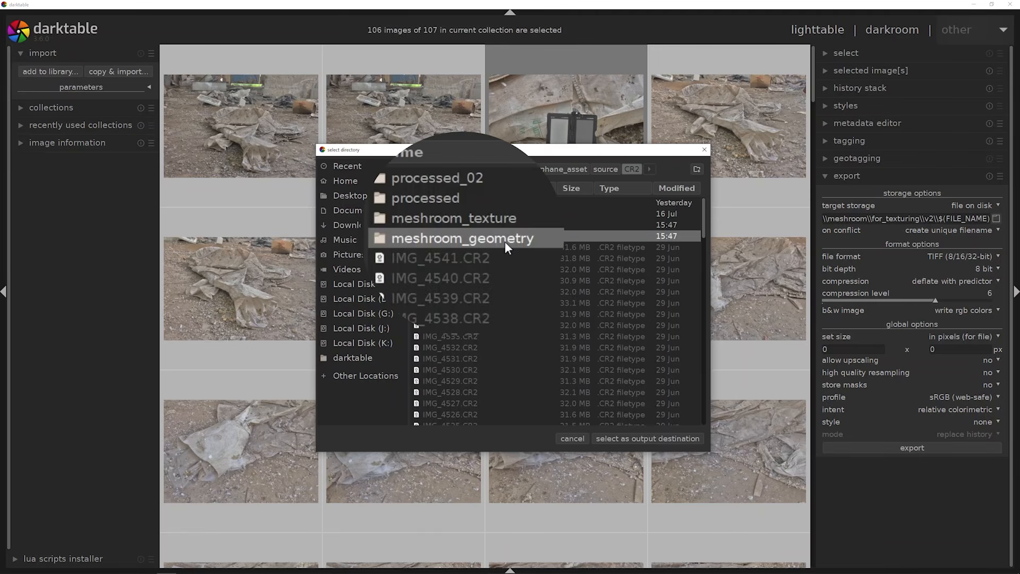
{"action": "left_click", "coordinate": [501, 227]}
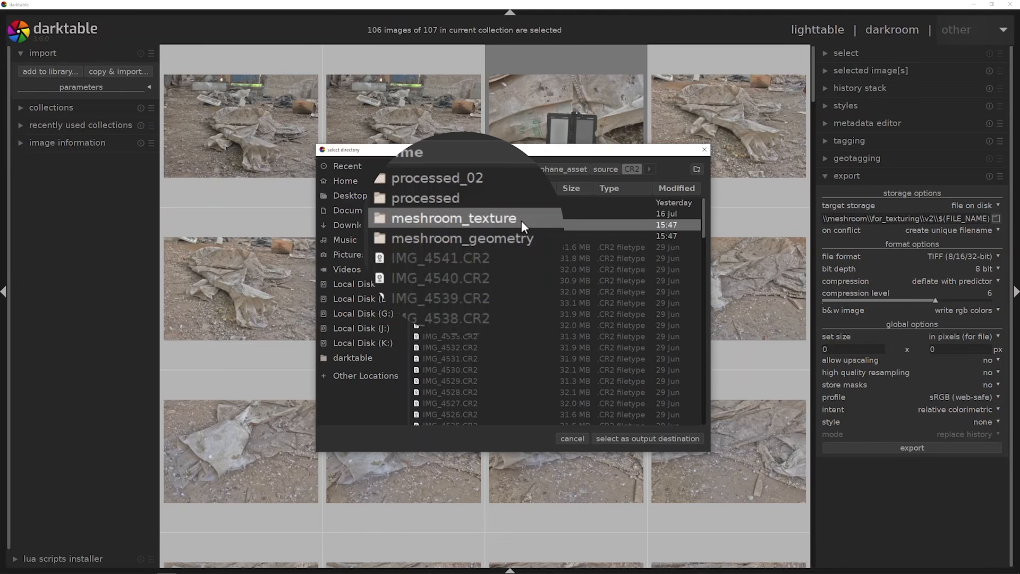
{"action": "double_click", "coordinate": [489, 226]}
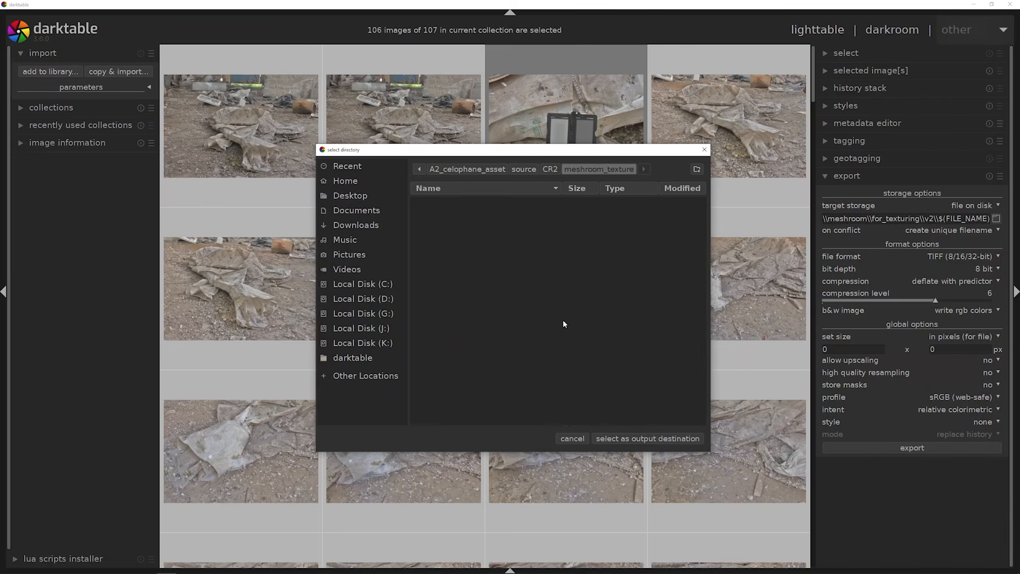
{"action": "left_click", "coordinate": [623, 439]}
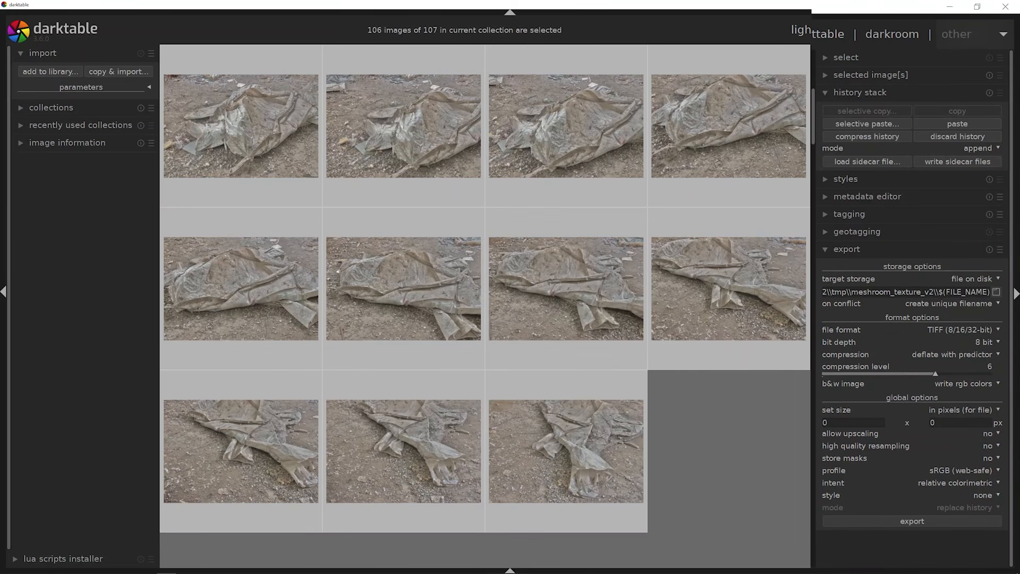
{"action": "type", "text": "2500"}
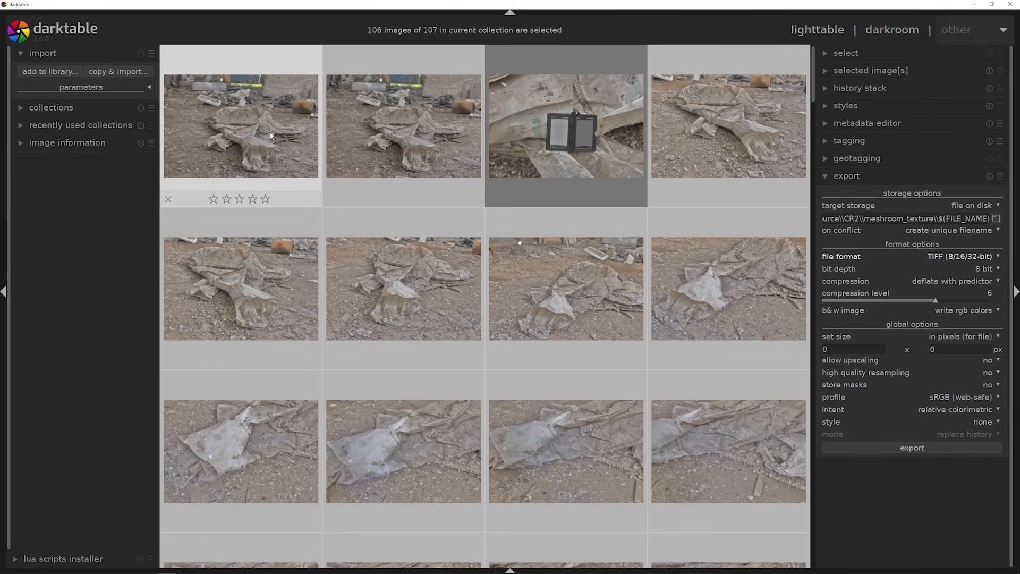
Open the first photo of the collection in the darkroom and switch off its tone equalizer.
{"action": "left_click", "coordinate": [273, 147]}
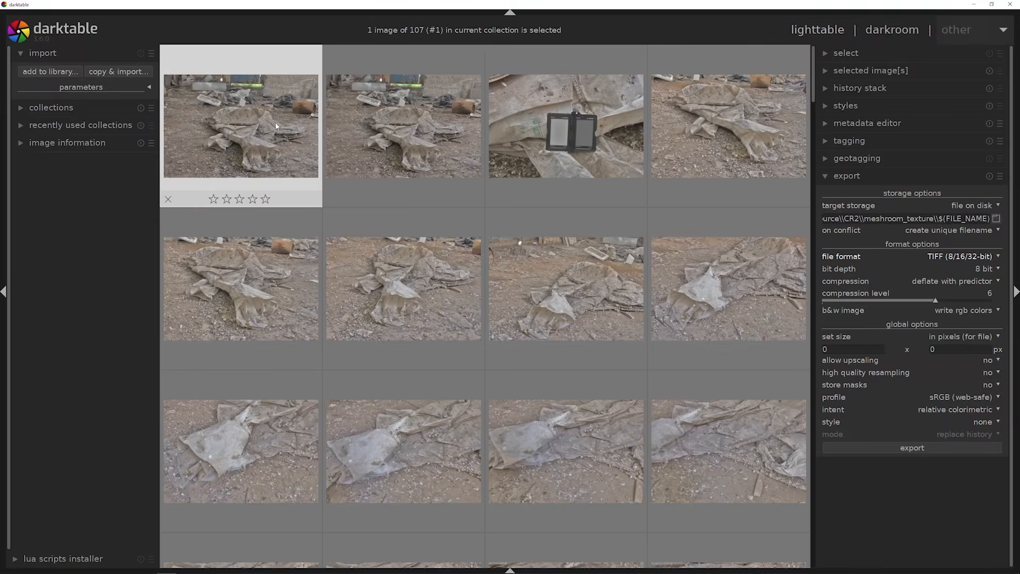
{"action": "double_click", "coordinate": [276, 126]}
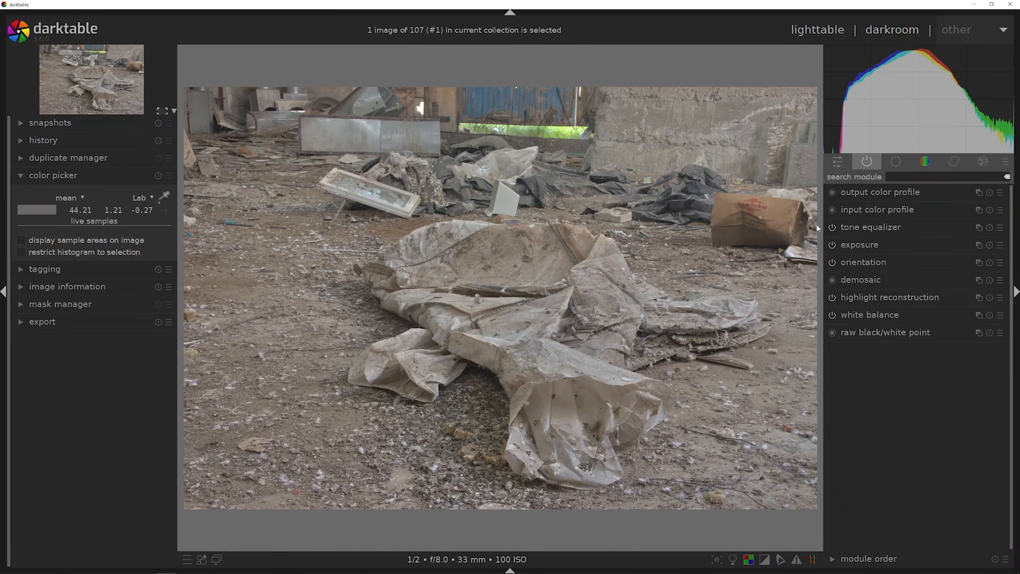
{"action": "left_click", "coordinate": [834, 228]}
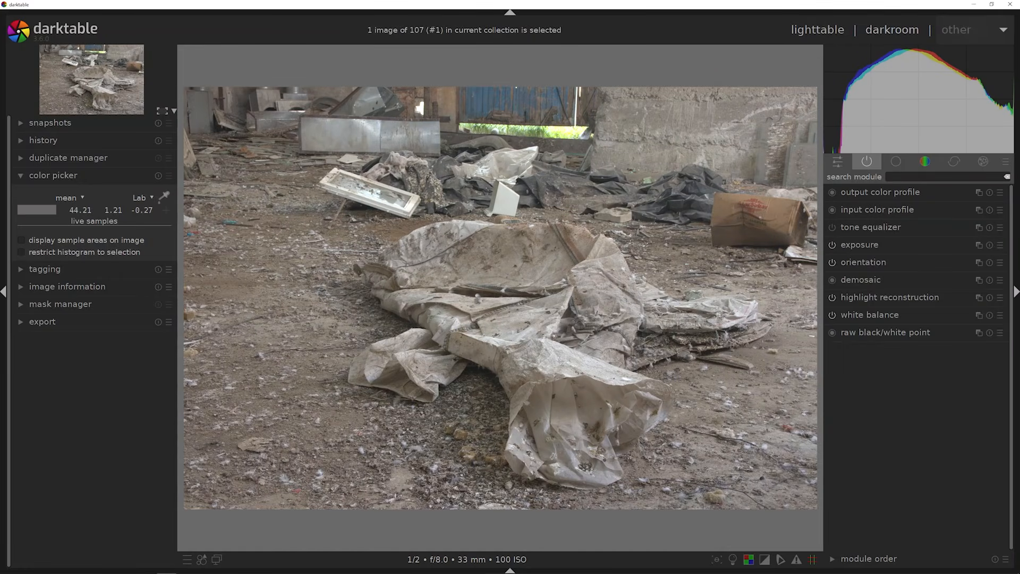
Enable local contrast on the first photo and set its detail to 147%.
{"action": "left_click", "coordinate": [896, 165]}
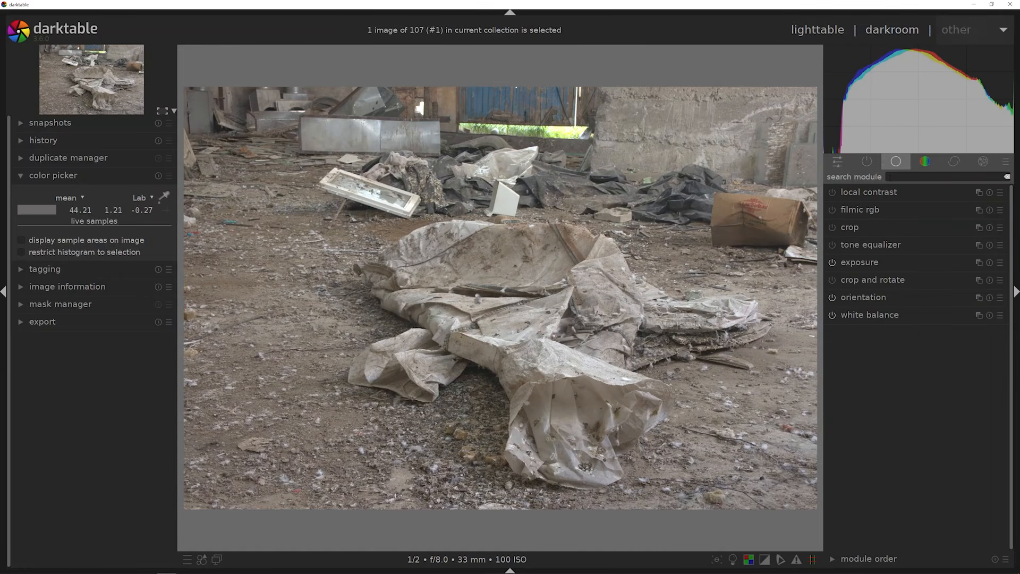
{"action": "left_click", "coordinate": [833, 192]}
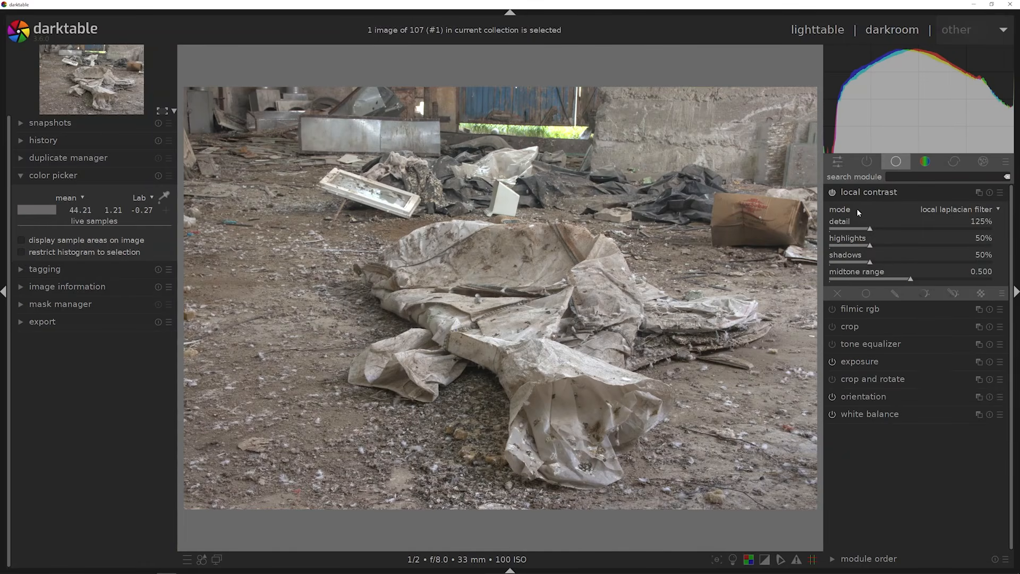
{"action": "left_click_drag", "start_coordinate": [871, 229], "coordinate": [876, 228]}
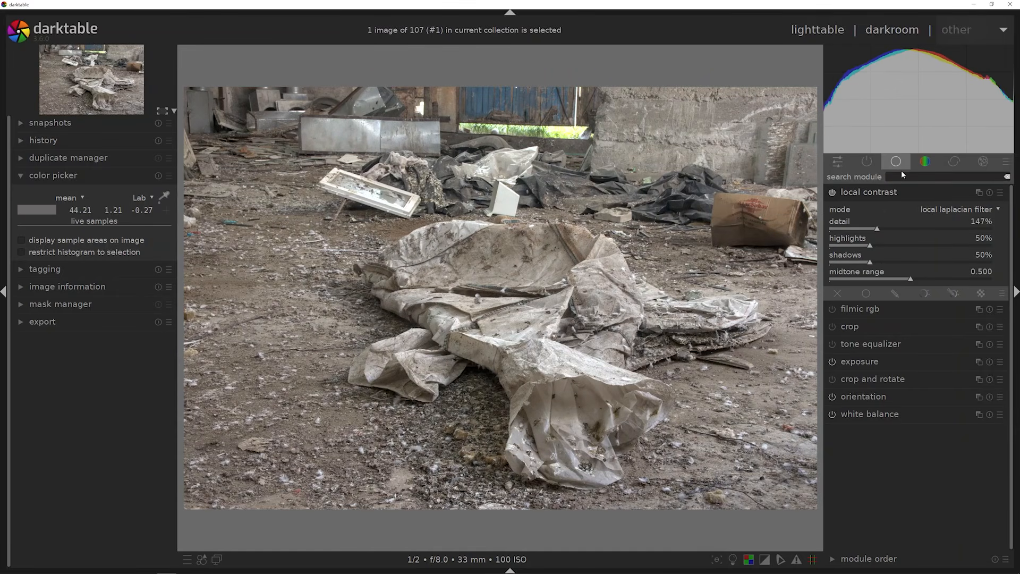
Sharpen the first photo with a radius of 1.995 and an amount of 2.000, checking the effect at 100% zoom.
{"action": "left_click", "coordinate": [924, 163]}
{"action": "left_click", "coordinate": [943, 162]}
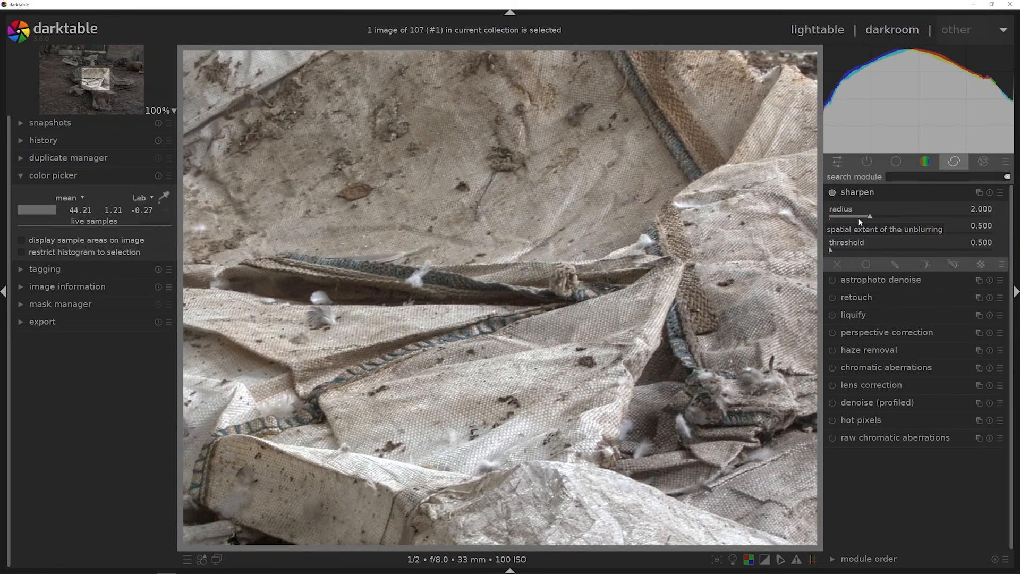
{"action": "left_click", "coordinate": [860, 216]}
{"action": "left_click", "coordinate": [870, 217]}
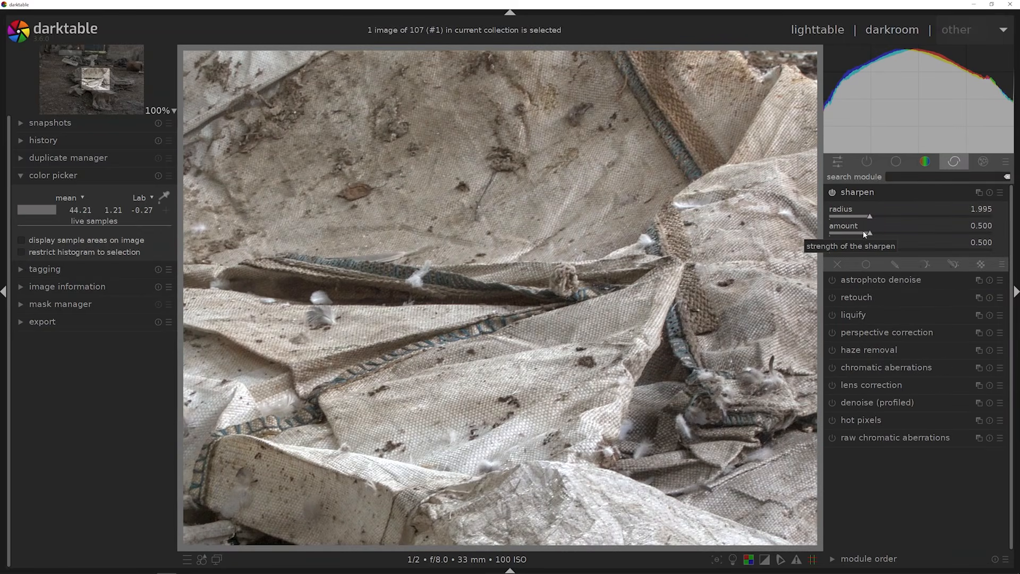
{"action": "left_click_drag", "start_coordinate": [867, 231], "coordinate": [999, 234]}
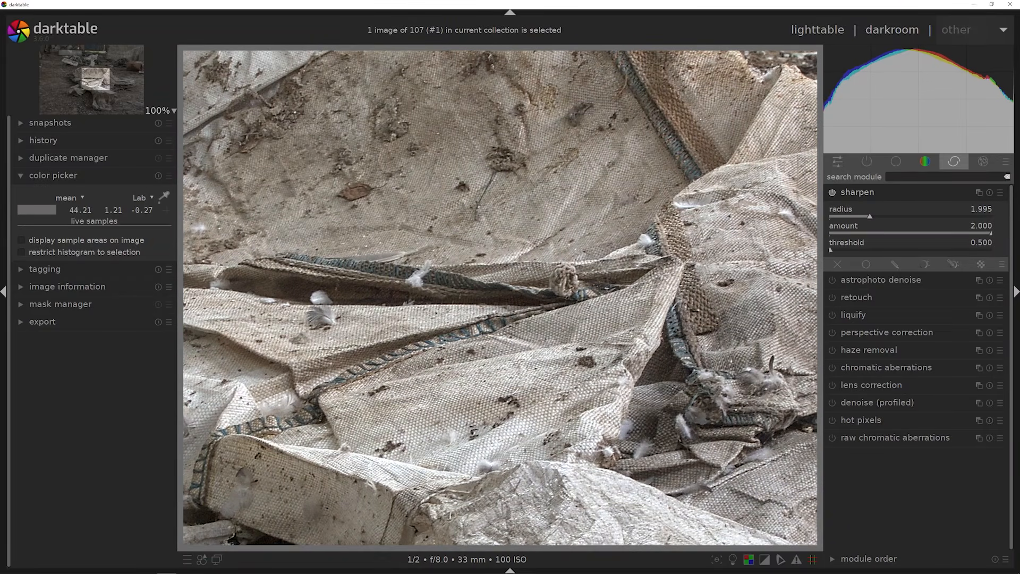
{"action": "left_click", "coordinate": [871, 195]}
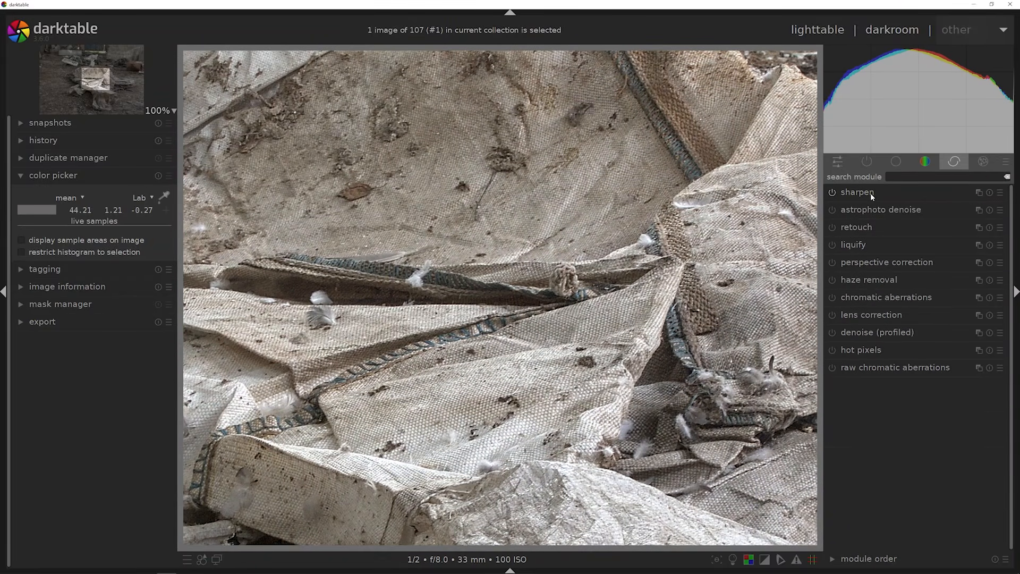
{"action": "scroll", "coordinate": [550, 272], "scroll_direction": "down", "scroll_amount": 5}
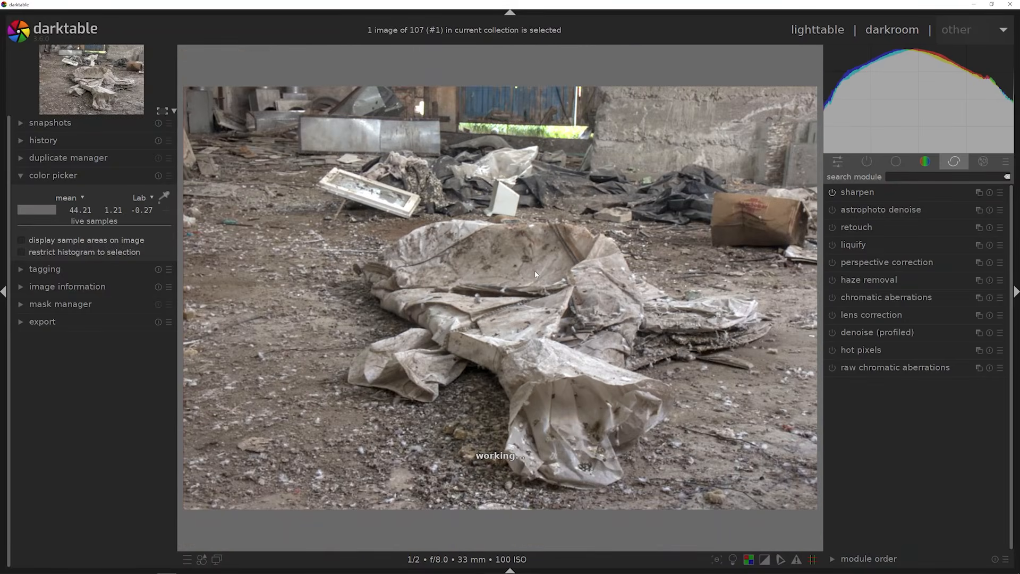
{"action": "left_click", "coordinate": [896, 161]}
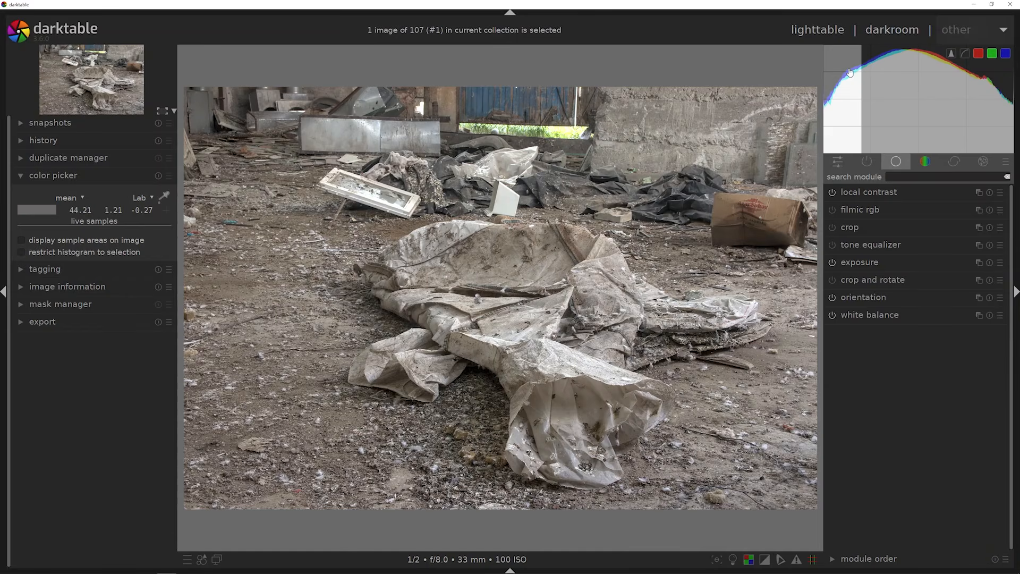
Return to the lighttable and selectively copy the first photo's edits with white balance included.
{"action": "left_click", "coordinate": [838, 36]}
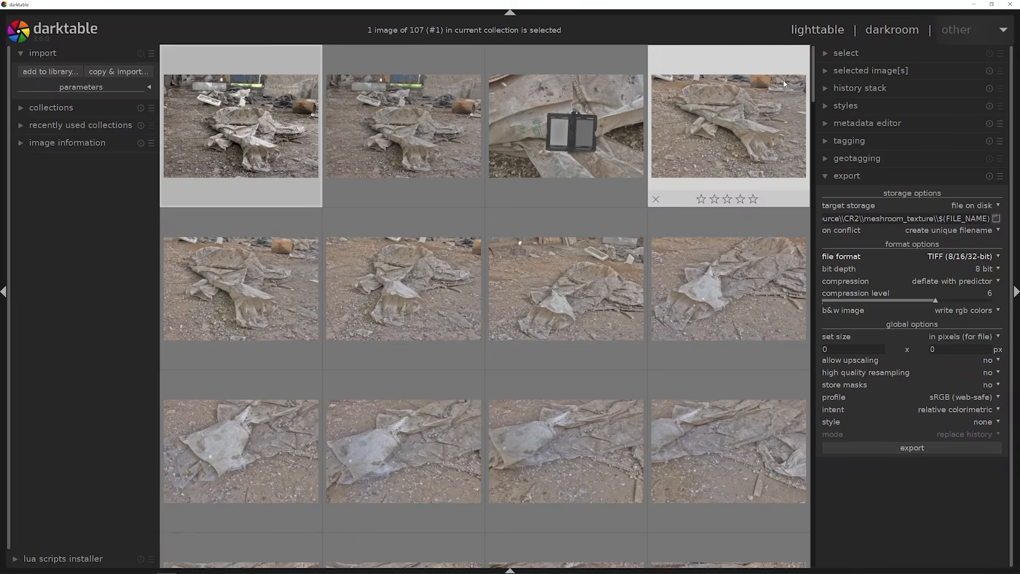
{"action": "left_click", "coordinate": [853, 89]}
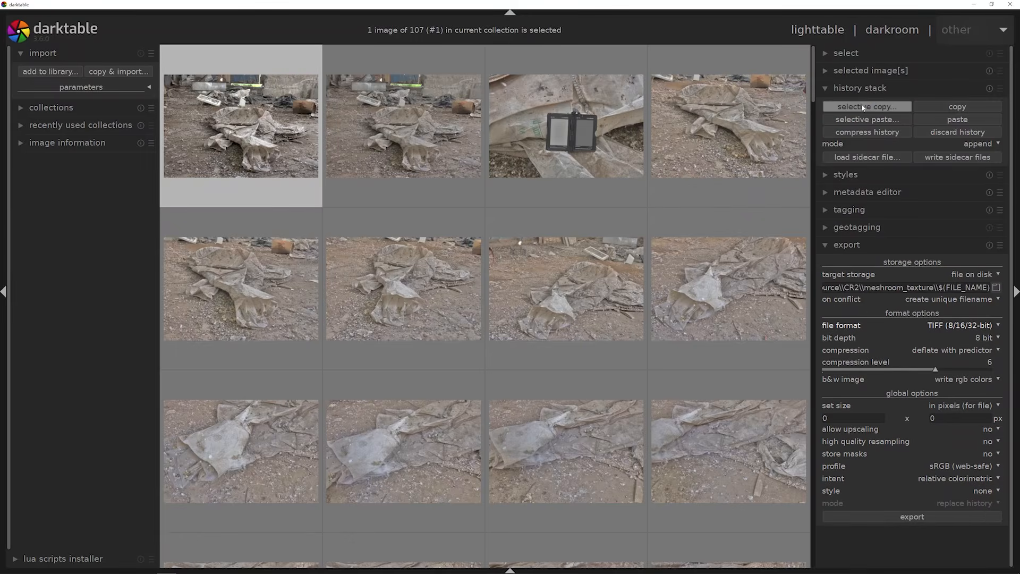
{"action": "left_click", "coordinate": [863, 105]}
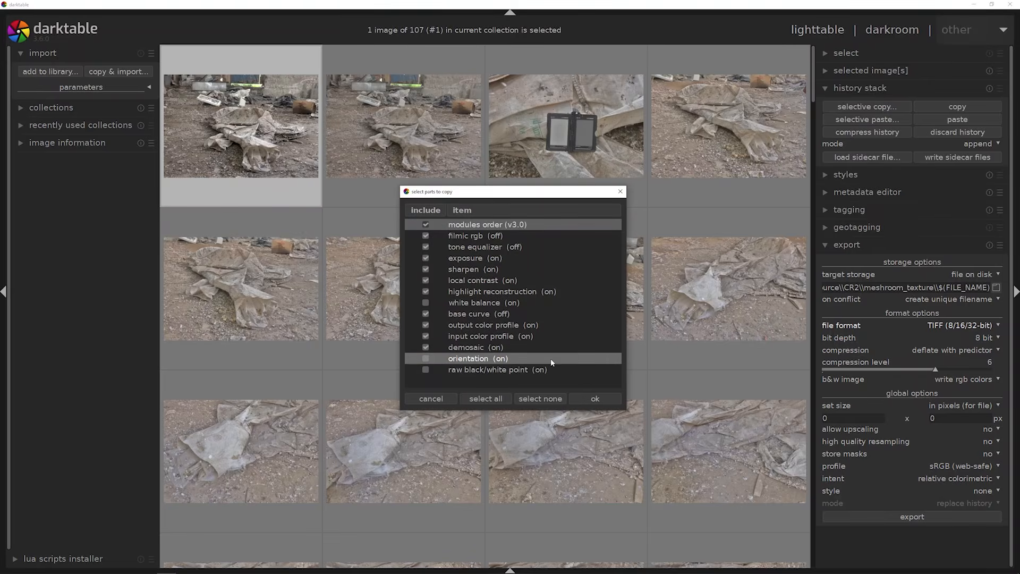
{"action": "left_click", "coordinate": [425, 303]}
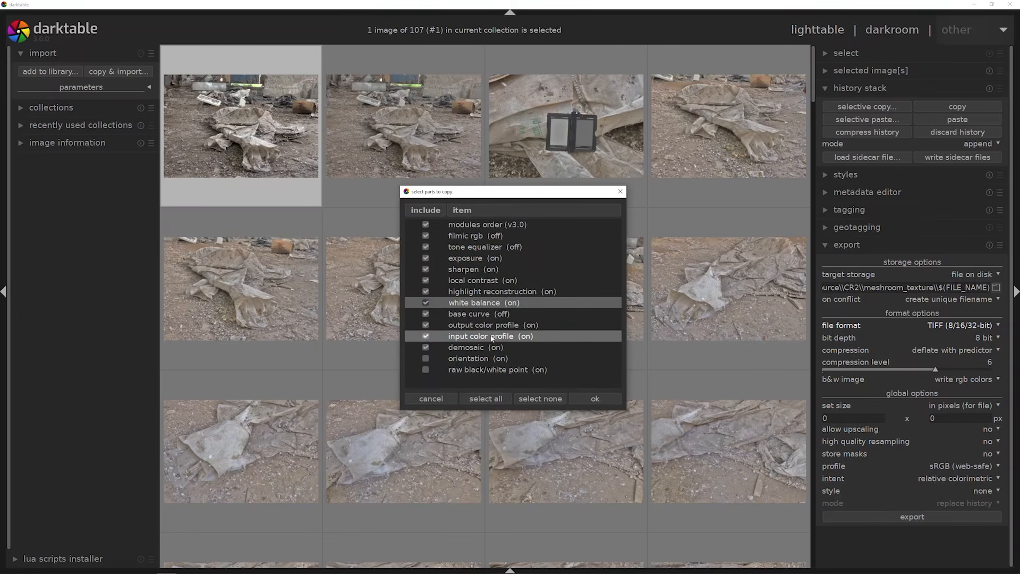
{"action": "left_click", "coordinate": [580, 397]}
Select all photos in the collection and selectively paste the copied edits onto them.
{"action": "key", "text": "ctrl+a"}
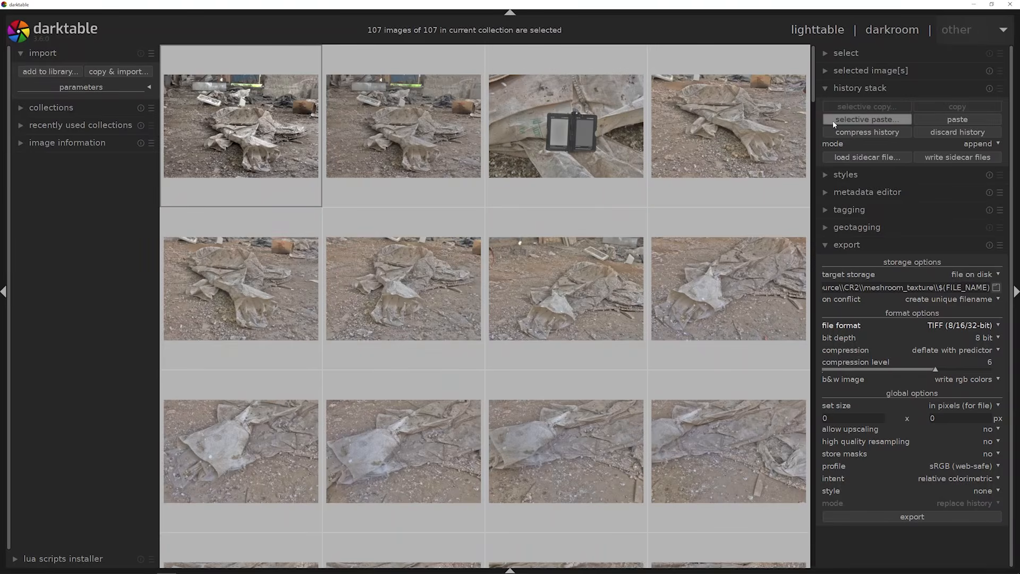
{"action": "left_click", "coordinate": [867, 119]}
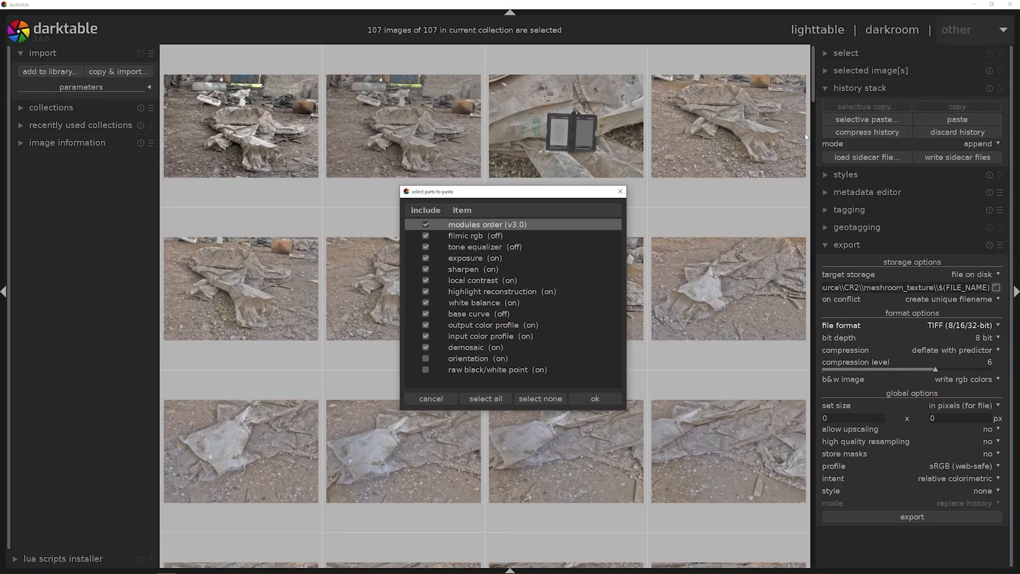
{"action": "left_click", "coordinate": [590, 398]}
{"action": "scroll", "coordinate": [585, 298], "scroll_direction": "down", "scroll_amount": 1}
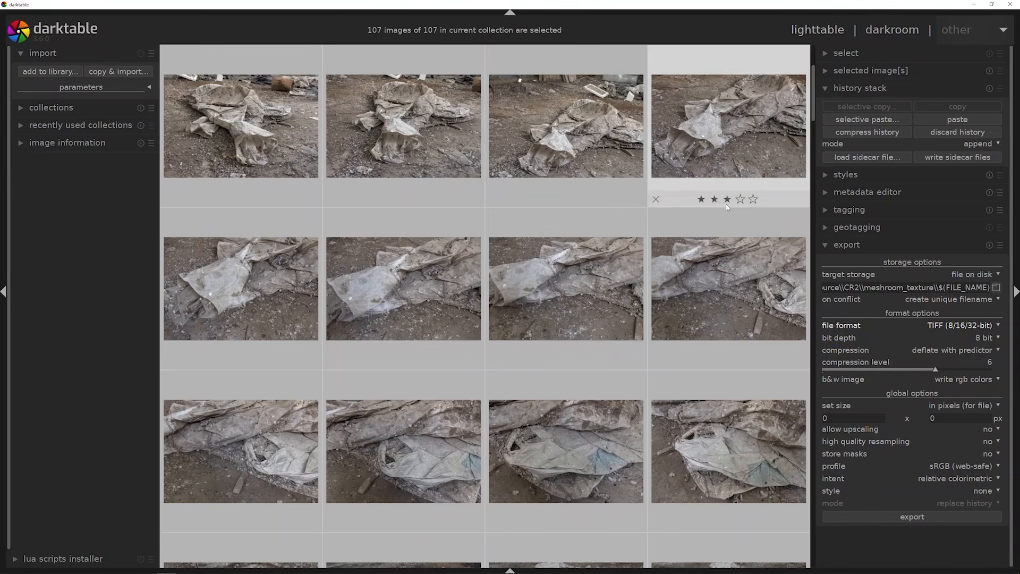
Change the export destination to the meshroom_geometry folder inside CR2.
{"action": "left_click", "coordinate": [866, 89]}
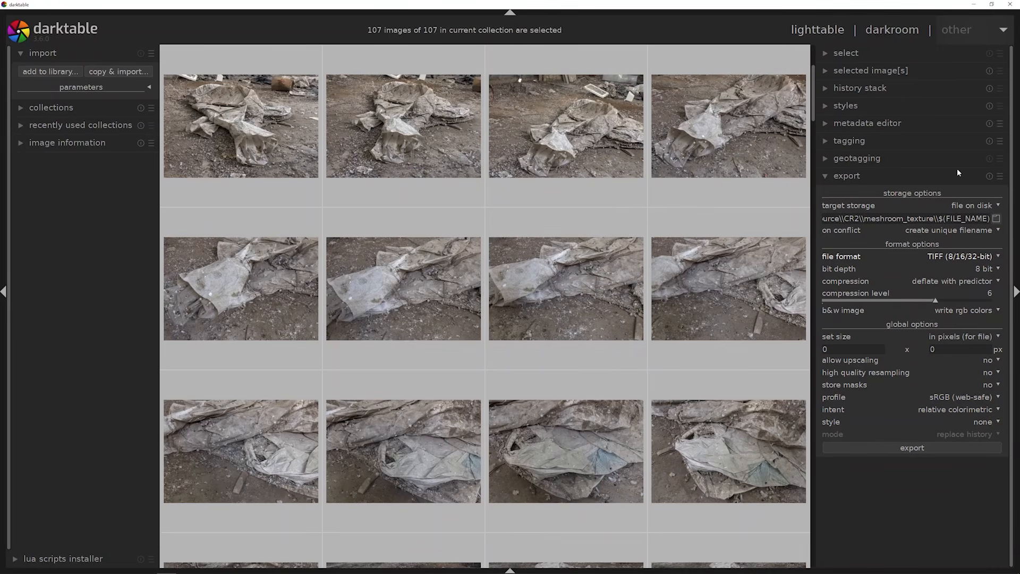
{"action": "left_click", "coordinate": [996, 218]}
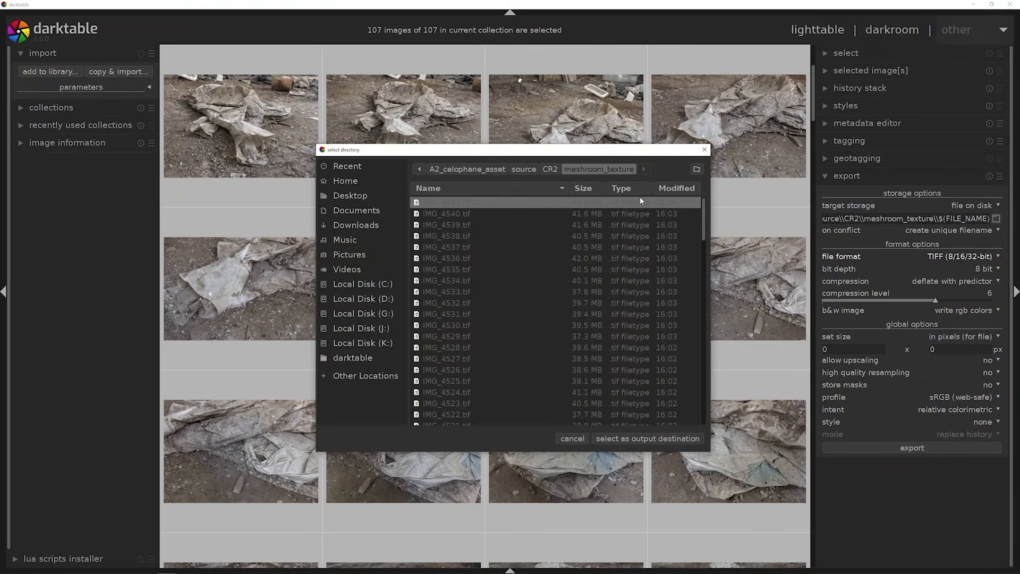
{"action": "left_click", "coordinate": [551, 169]}
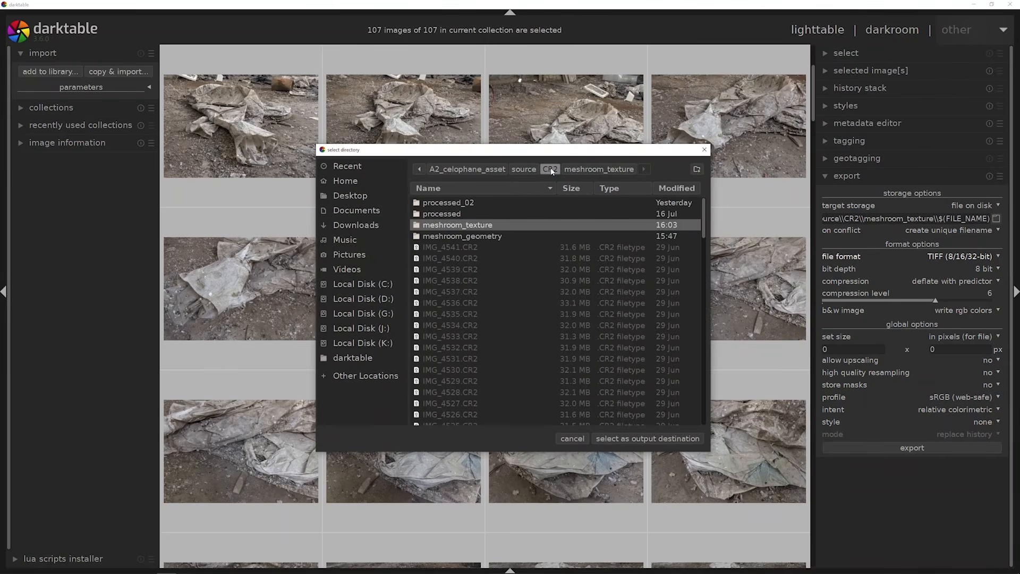
{"action": "left_click", "coordinate": [489, 238]}
{"action": "double_click", "coordinate": [489, 238]}
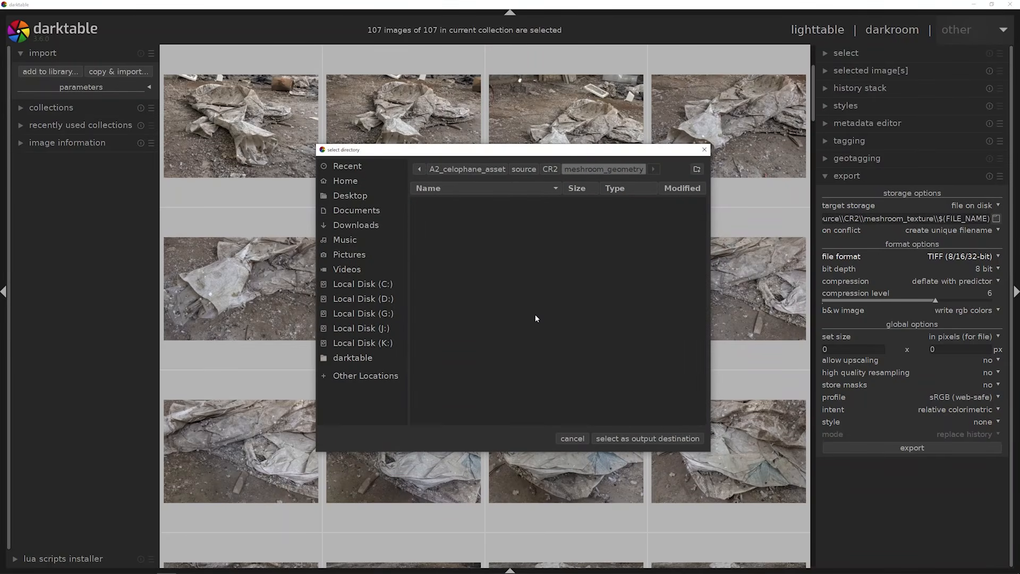
{"action": "left_click", "coordinate": [635, 436]}
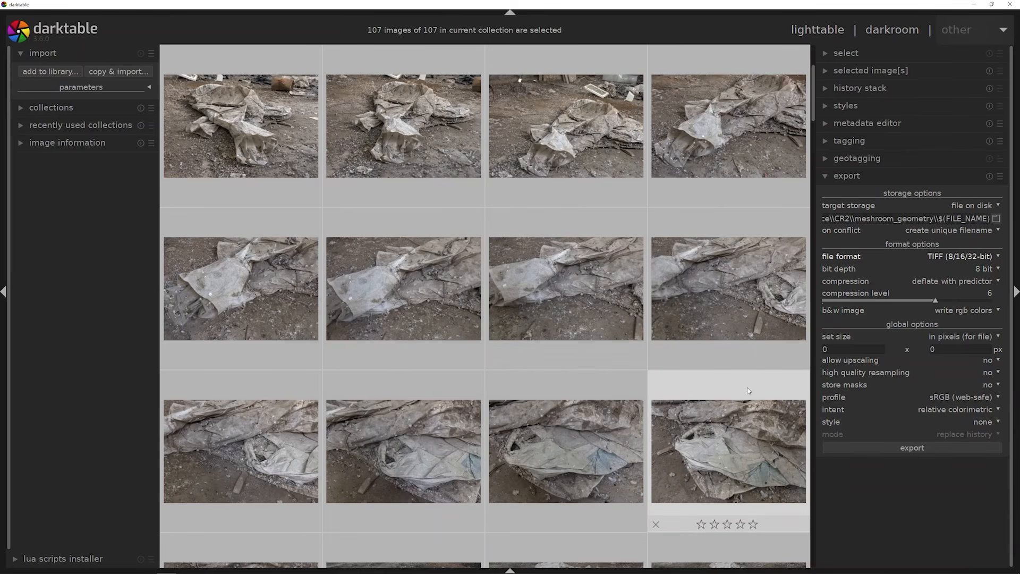
Set the export width to 2500 px and export the selected photos as 8-bit TIFF files.
{"action": "key", "text": "BackSpace"}
{"action": "type", "text": "2500"}
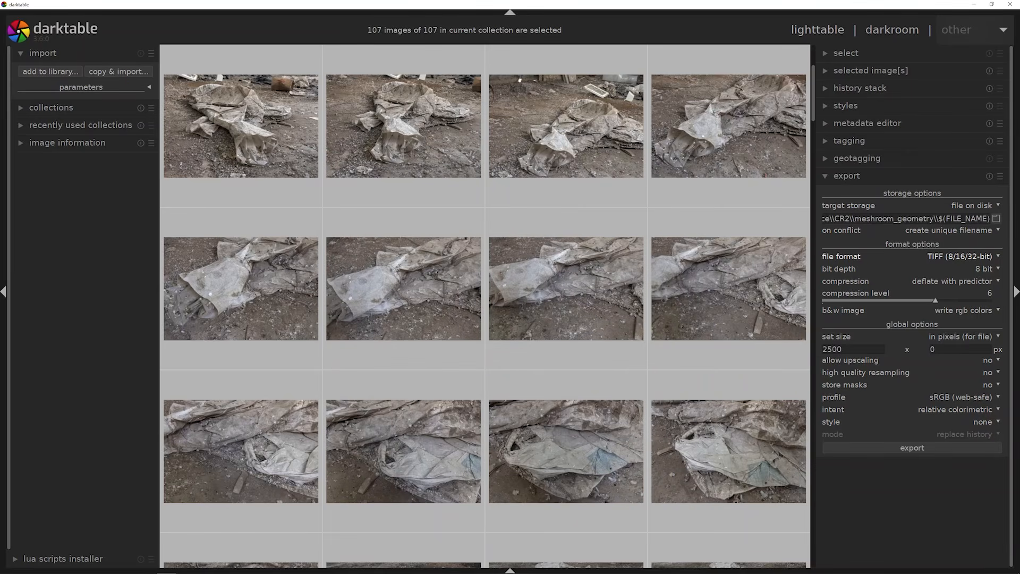
{"action": "left_click", "coordinate": [935, 350]}
{"action": "left_click", "coordinate": [898, 449]}
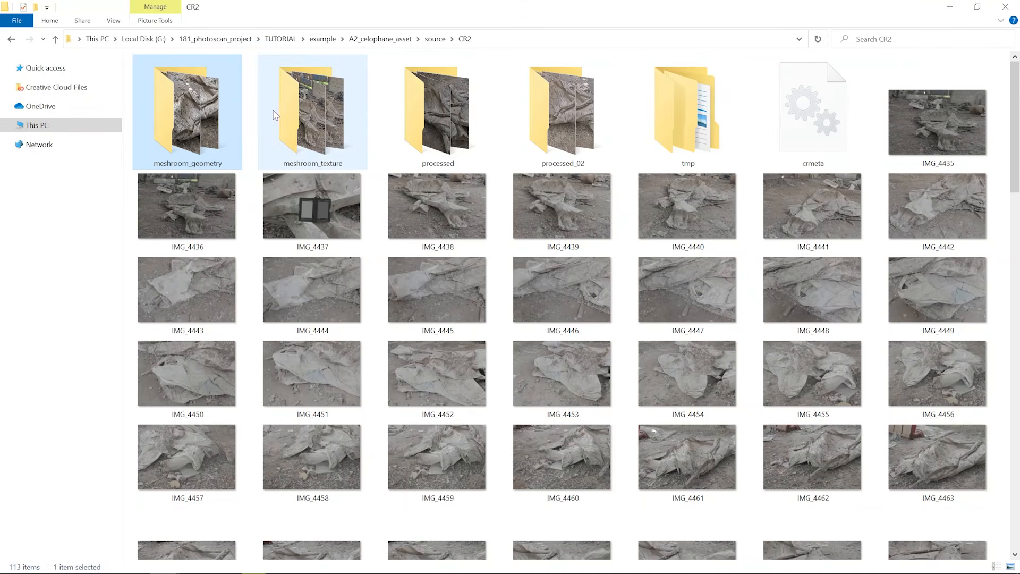
In File Explorer, view img_4435 from the meshroom_texture folder full screen and return to the CR2 folder.
{"action": "left_click", "coordinate": [300, 119]}
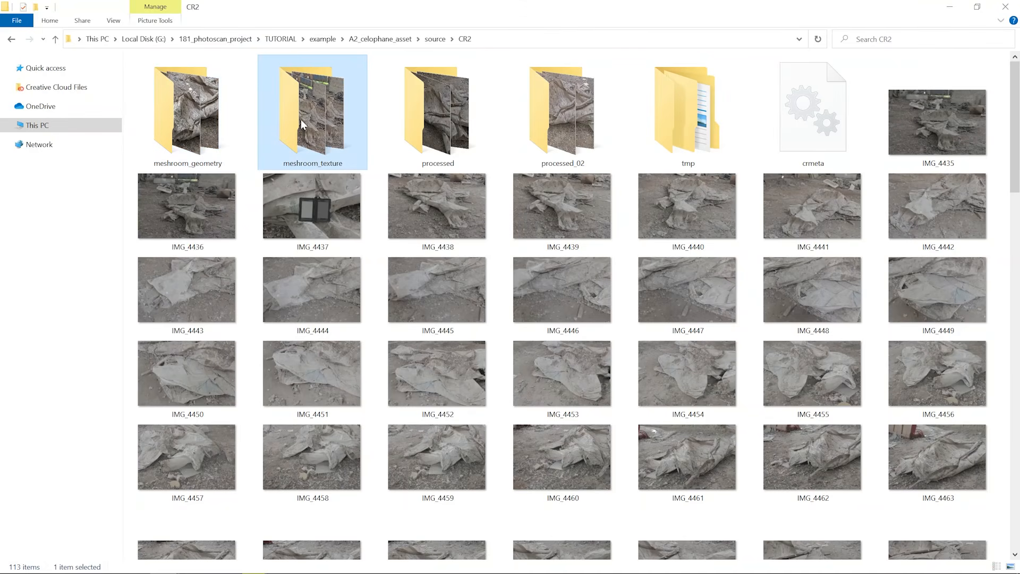
{"action": "double_click", "coordinate": [300, 119]}
{"action": "double_click", "coordinate": [174, 92]}
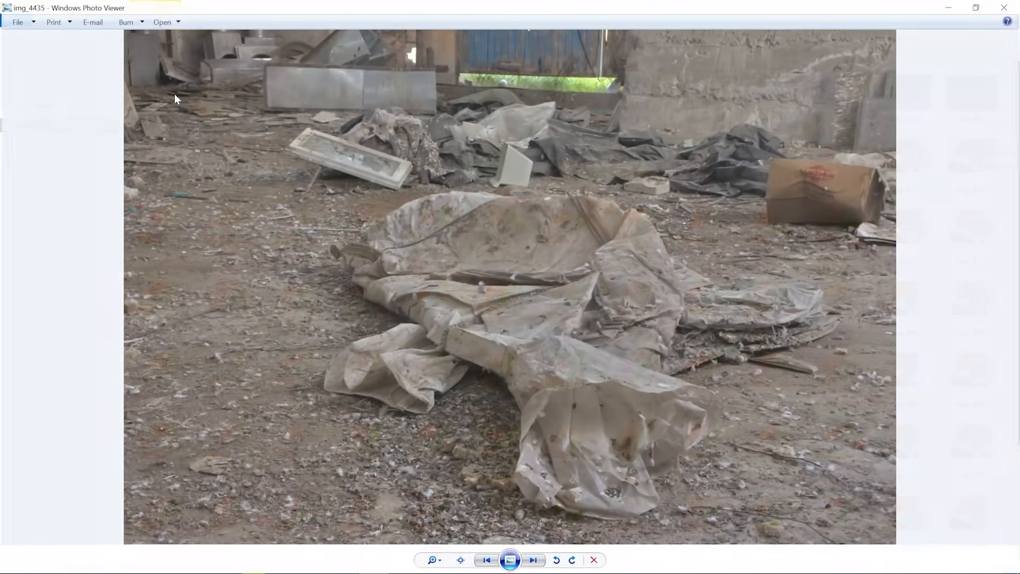
{"action": "key", "text": "F11"}
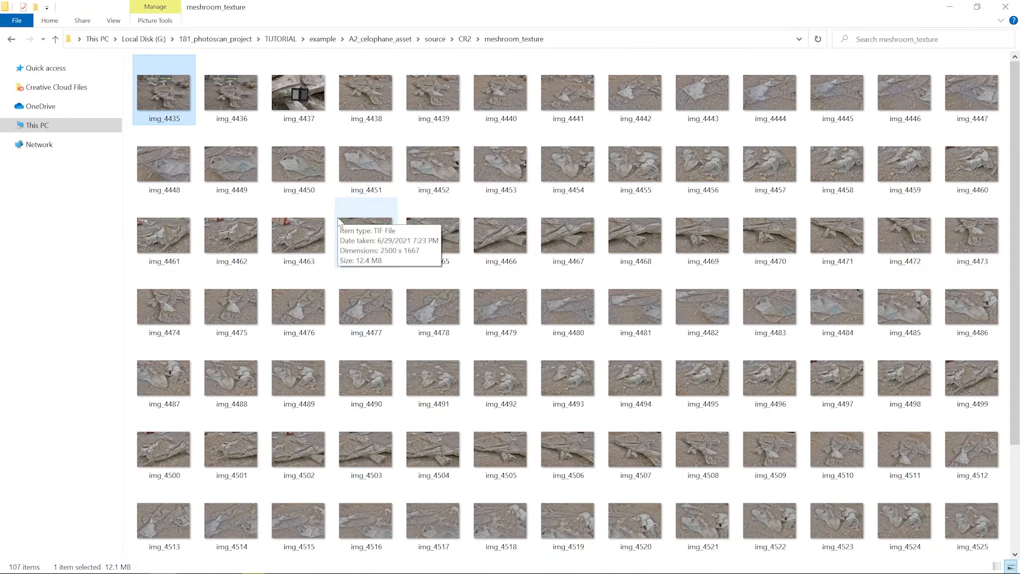
{"action": "key", "text": "alt+Left"}
{"action": "left_click", "coordinate": [215, 138]}
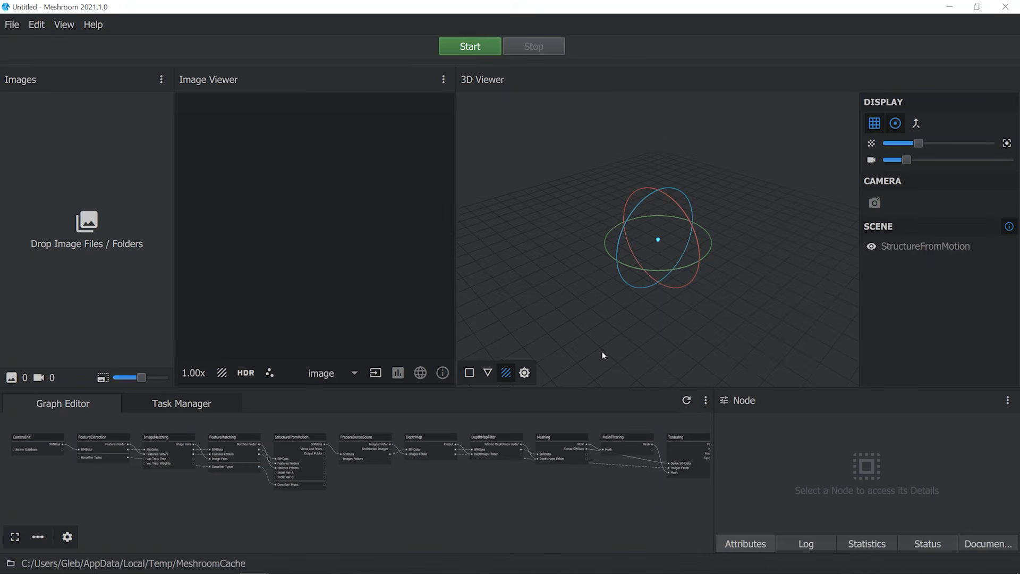
Switch to File Explorer and load all photos from the meshroom_geometry folder into the Meshroom image list.
{"action": "key", "text": "alt+Tab"}
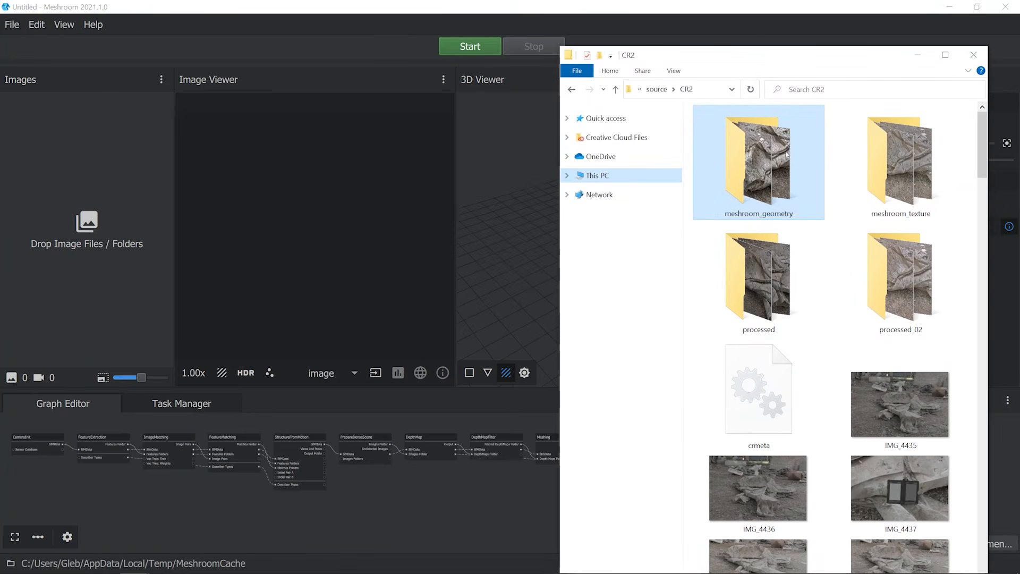
{"action": "left_click", "coordinate": [866, 158]}
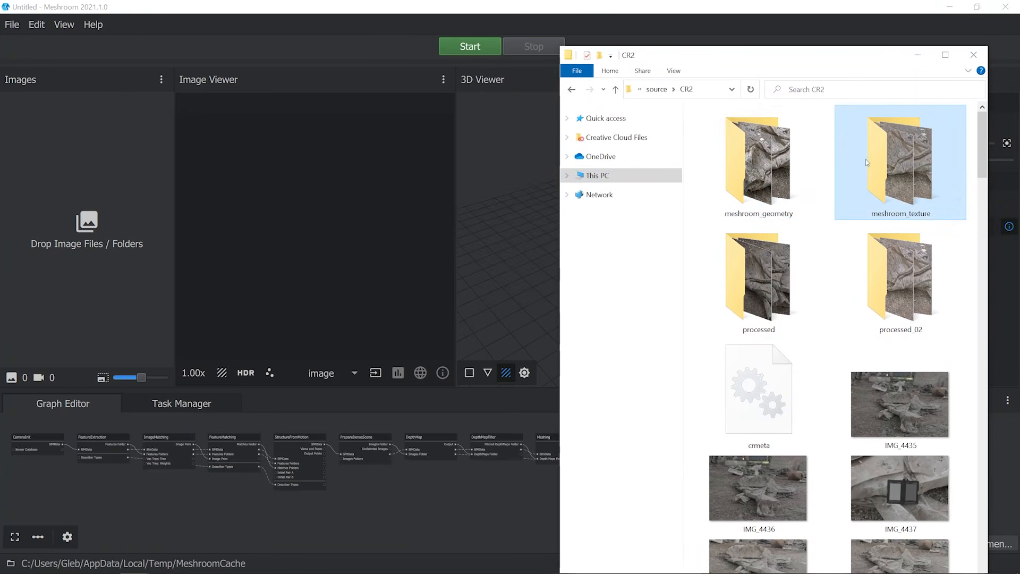
{"action": "double_click", "coordinate": [789, 165]}
{"action": "key", "text": "ctrl+a"}
{"action": "left_click_drag", "start_coordinate": [724, 142], "coordinate": [82, 189]}
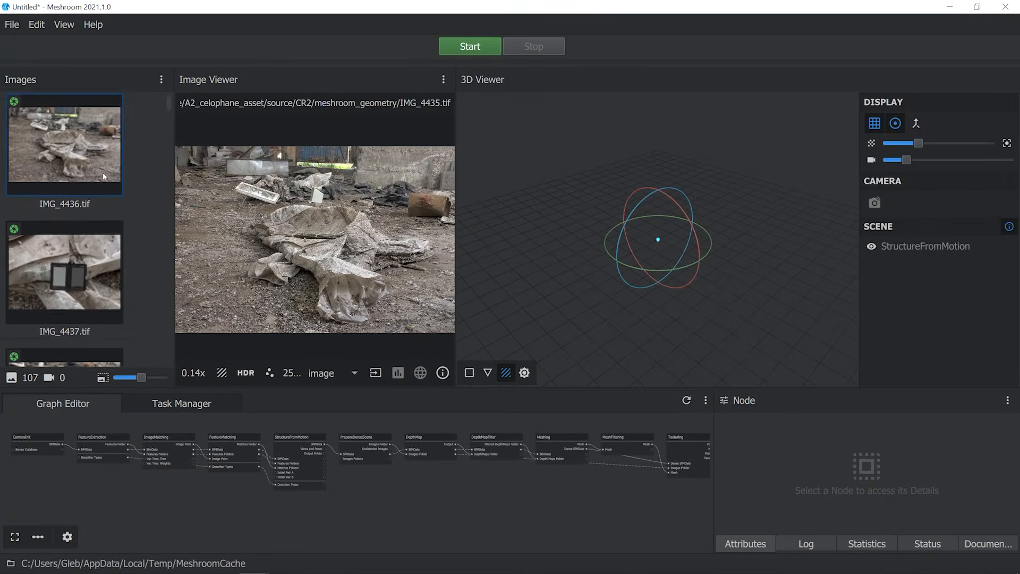
Shrink the image thumbnails and look through the imported photos from IMG_4442 to IMG_4446 in the viewer.
{"action": "scroll", "coordinate": [103, 176], "scroll_direction": "down", "scroll_amount": 3}
{"action": "left_click_drag", "start_coordinate": [141, 377], "coordinate": [126, 380]}
{"action": "left_click", "coordinate": [108, 181]}
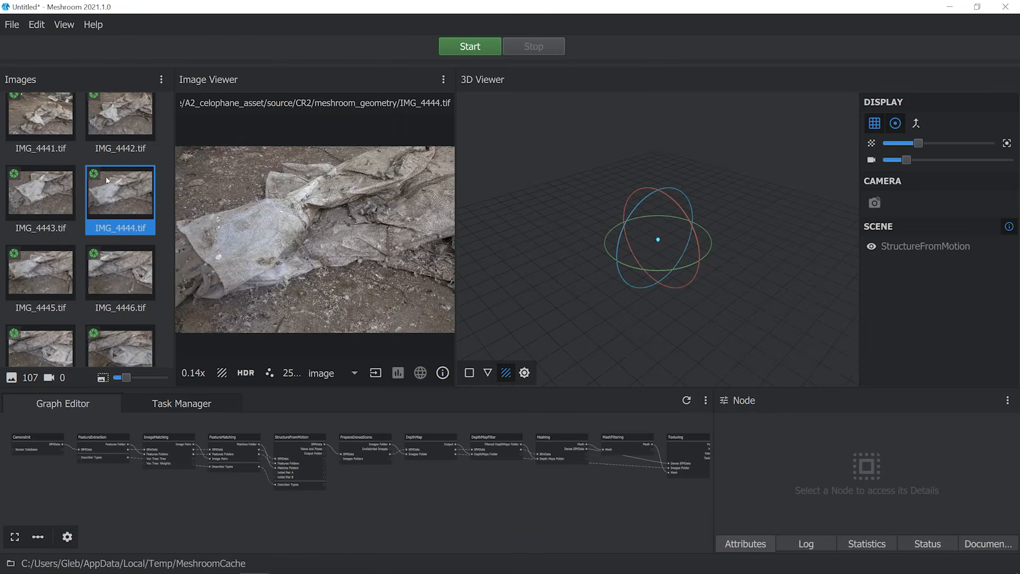
{"action": "left_click", "coordinate": [113, 123]}
{"action": "left_click", "coordinate": [56, 194]}
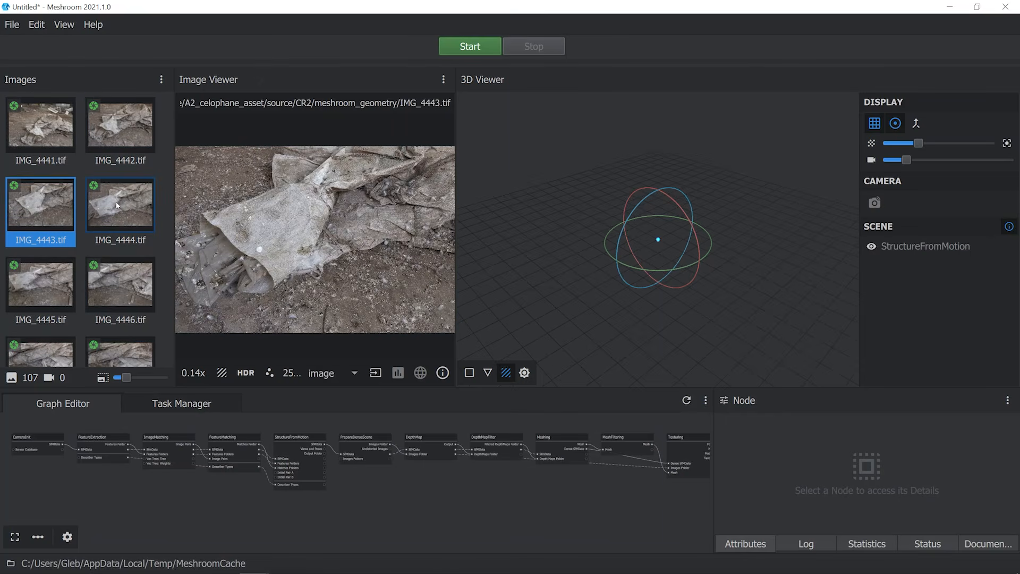
{"action": "left_click", "coordinate": [117, 205]}
{"action": "left_click", "coordinate": [25, 286]}
{"action": "left_click", "coordinate": [91, 272]}
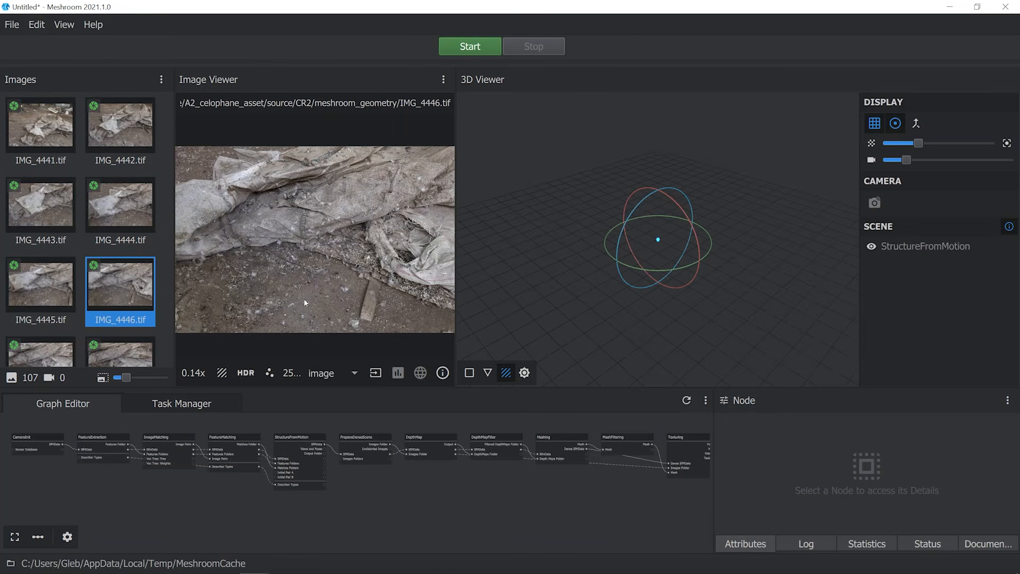
Examine the image metadata of IMG_4446, including its camera model and pixel dimensions, and hide it again.
{"action": "left_click", "coordinate": [442, 372]}
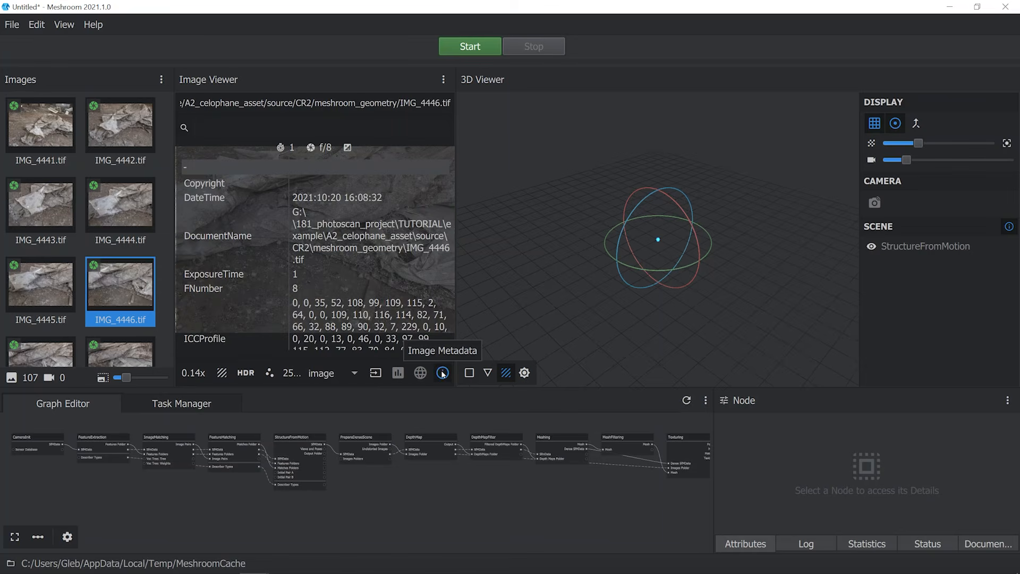
{"action": "scroll", "coordinate": [397, 271], "scroll_direction": "down", "scroll_amount": 10}
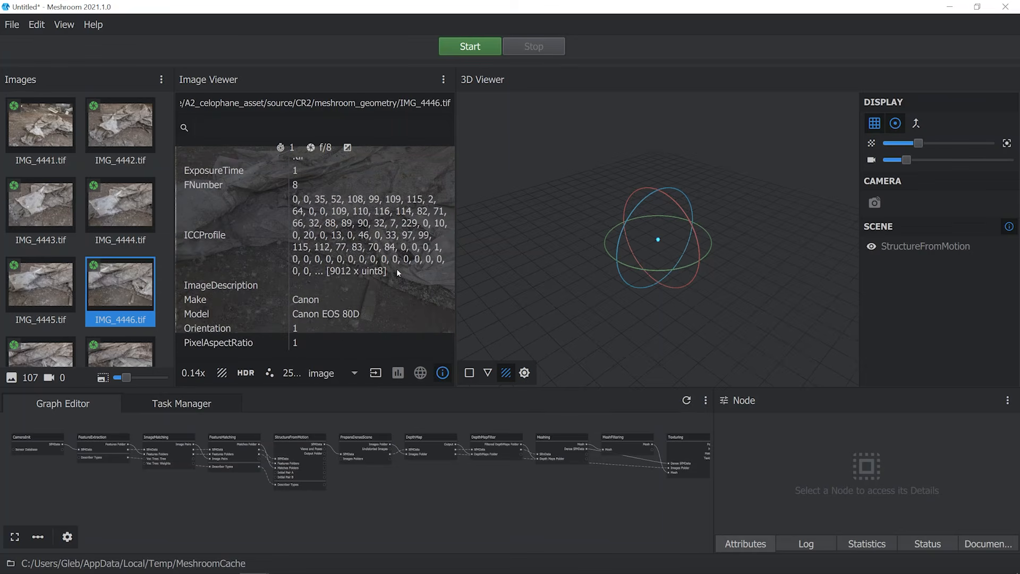
{"action": "scroll", "coordinate": [396, 268], "scroll_direction": "down", "scroll_amount": 8}
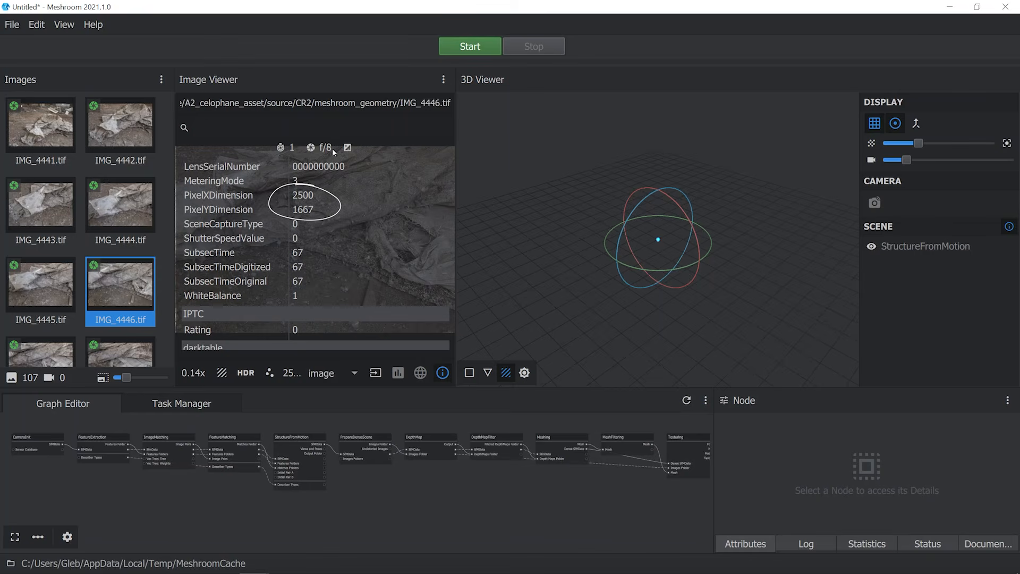
{"action": "left_click", "coordinate": [443, 372]}
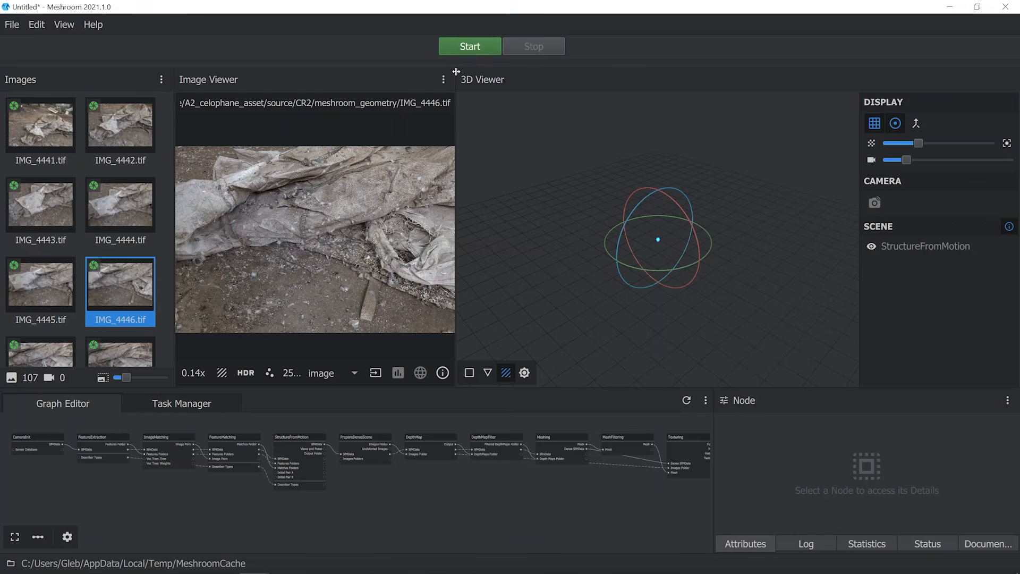
{"action": "scroll", "coordinate": [321, 429], "scroll_direction": "up", "scroll_amount": 2}
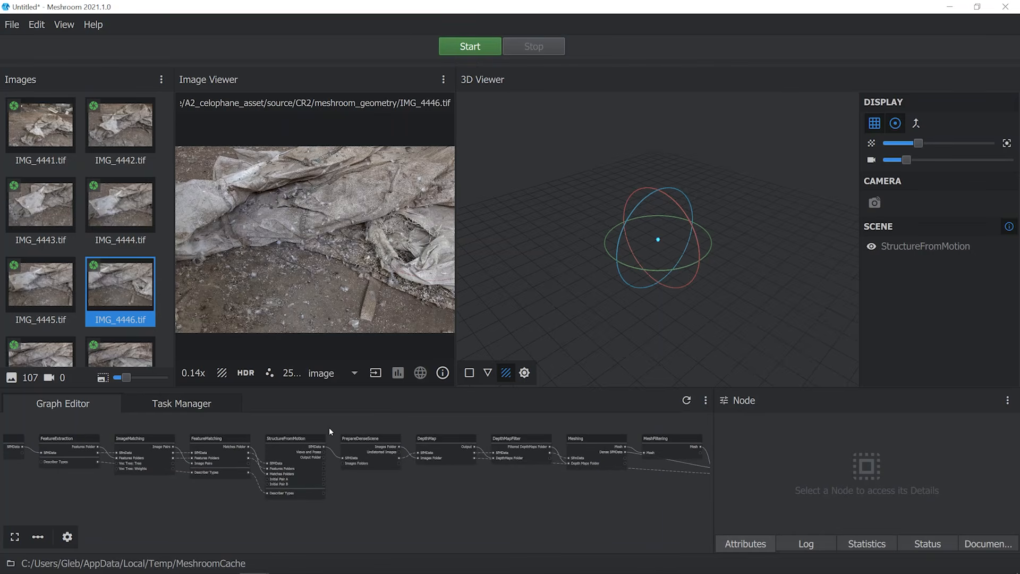
Examine the CameraInit, FeatureExtraction, ImageMatching and FeatureMatching nodes of the pipeline and their attributes.
{"action": "scroll", "coordinate": [346, 443], "scroll_direction": "down", "scroll_amount": 3}
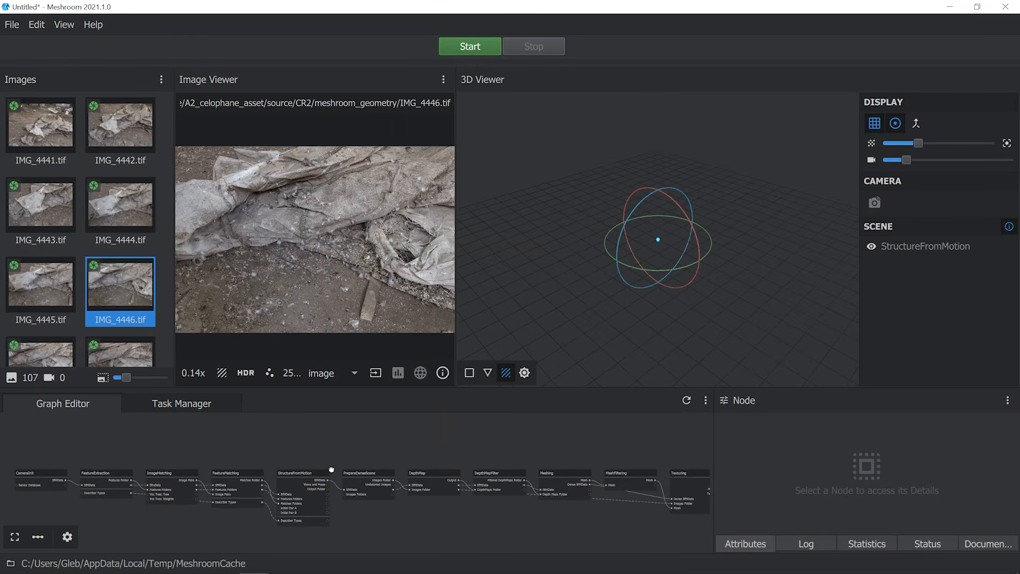
{"action": "middle_click_drag", "start_coordinate": [347, 458], "coordinate": [385, 451]}
{"action": "scroll", "coordinate": [380, 451], "scroll_direction": "down", "scroll_amount": 1}
{"action": "scroll", "coordinate": [71, 471], "scroll_direction": "up", "scroll_amount": 10}
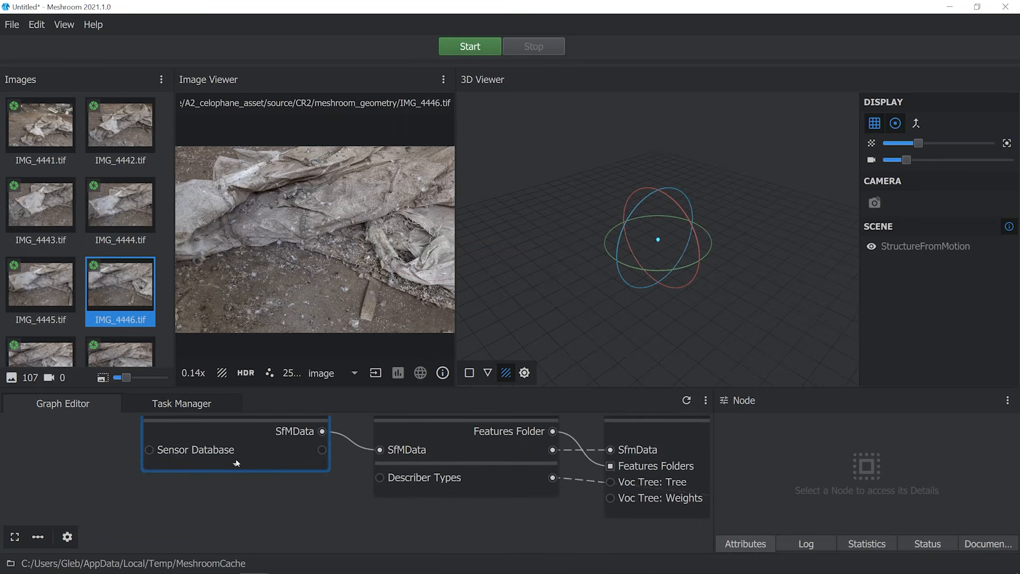
{"action": "middle_click_drag", "start_coordinate": [252, 461], "coordinate": [291, 502]}
{"action": "left_click", "coordinate": [301, 445]}
{"action": "middle_click_drag", "start_coordinate": [466, 461], "coordinate": [275, 451]}
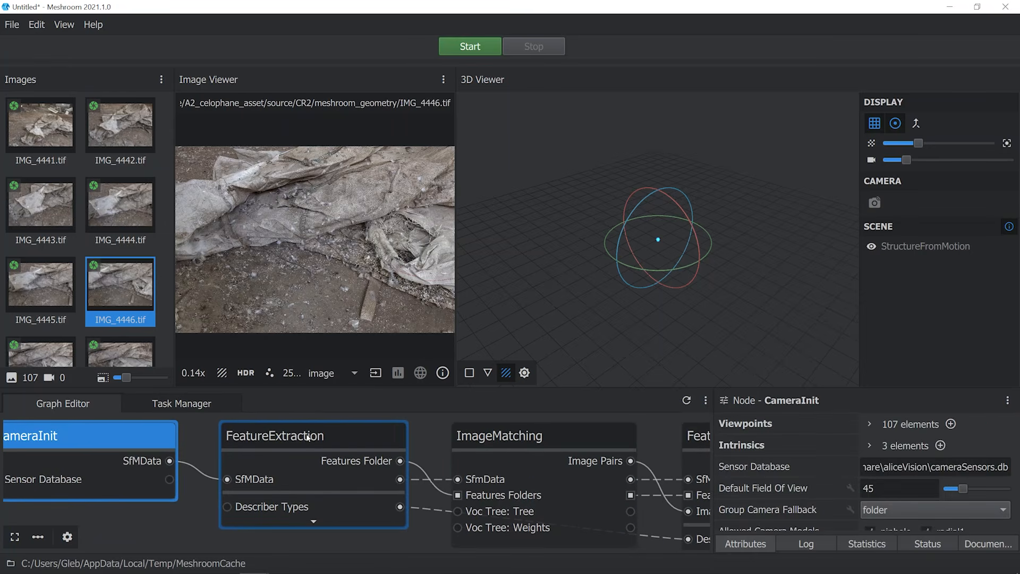
{"action": "left_click", "coordinate": [308, 438]}
{"action": "middle_click_drag", "start_coordinate": [468, 443], "coordinate": [284, 432]}
{"action": "left_click", "coordinate": [317, 439]}
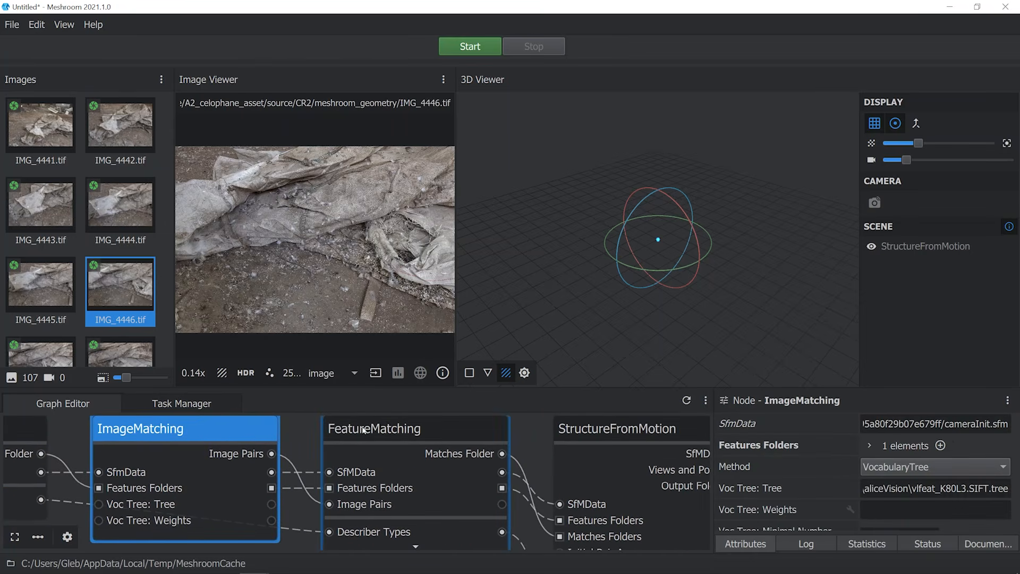
{"action": "left_click", "coordinate": [369, 432]}
Follow the rest of the pipeline from StructureFromMotion to Texturing and view the Texturing node's attributes.
{"action": "middle_click_drag", "start_coordinate": [662, 441], "coordinate": [72, 444]}
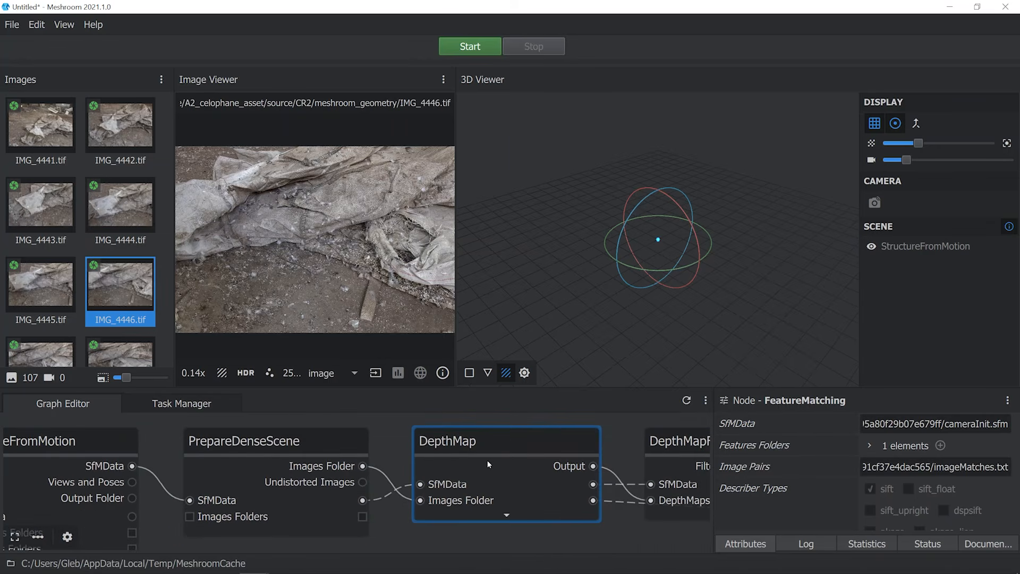
{"action": "middle_click_drag", "start_coordinate": [708, 467], "coordinate": [158, 471]}
{"action": "middle_click_drag", "start_coordinate": [592, 468], "coordinate": [122, 468]}
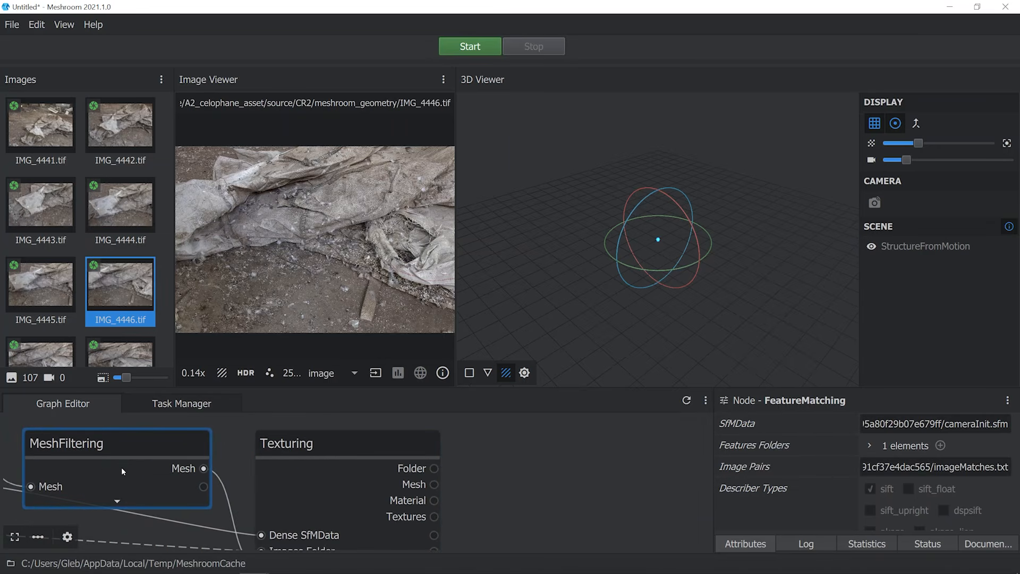
{"action": "left_click", "coordinate": [368, 447]}
{"action": "middle_click_drag", "start_coordinate": [367, 448], "coordinate": [386, 425]}
{"action": "scroll", "coordinate": [387, 425], "scroll_direction": "down", "scroll_amount": 3}
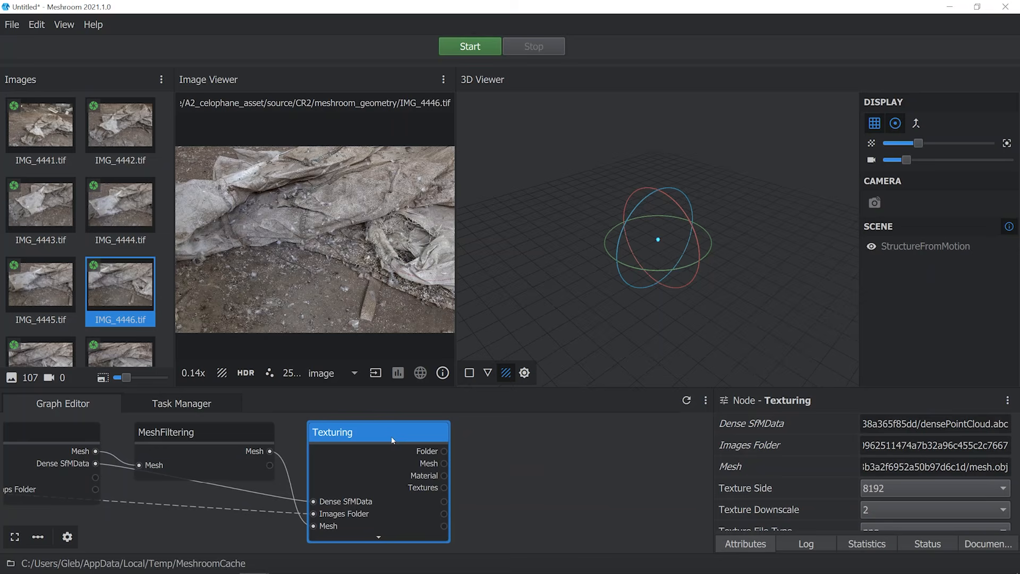
{"action": "scroll", "coordinate": [392, 439], "scroll_direction": "down", "scroll_amount": 5}
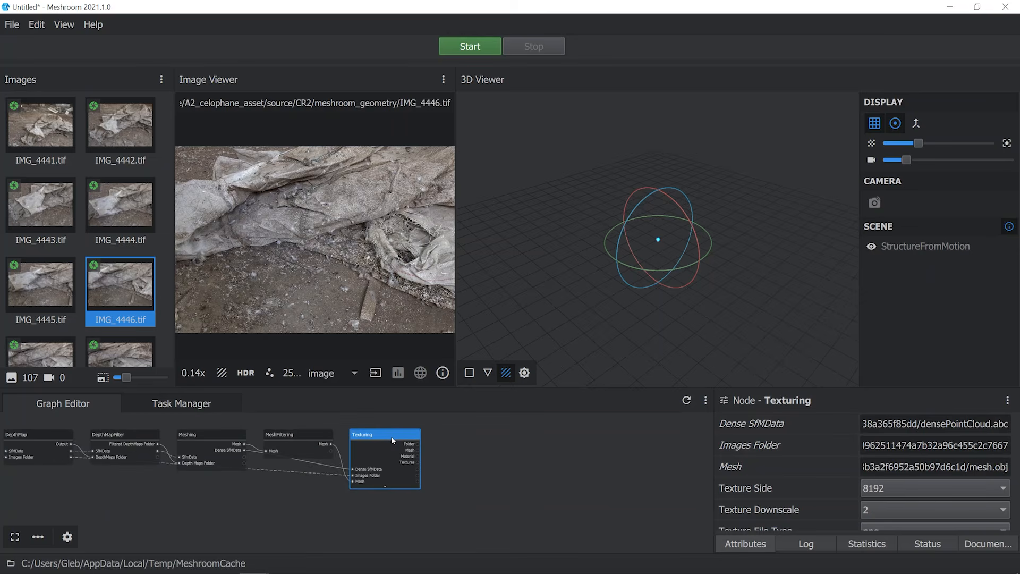
{"action": "middle_click_drag", "start_coordinate": [154, 457], "coordinate": [495, 464]}
{"action": "scroll", "coordinate": [182, 460], "scroll_direction": "up", "scroll_amount": 5}
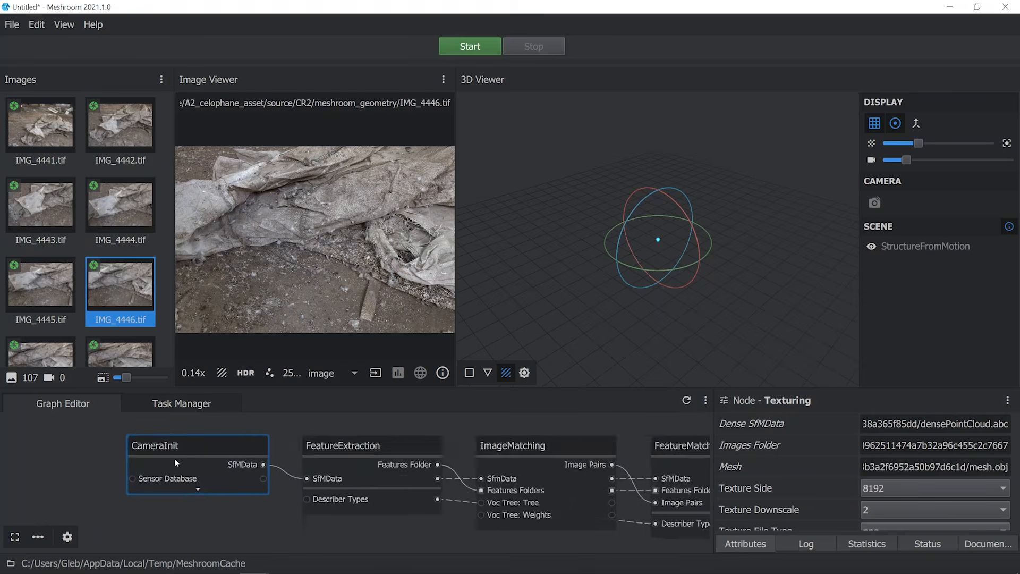
{"action": "left_click", "coordinate": [262, 448]}
{"action": "right_click", "coordinate": [270, 445]}
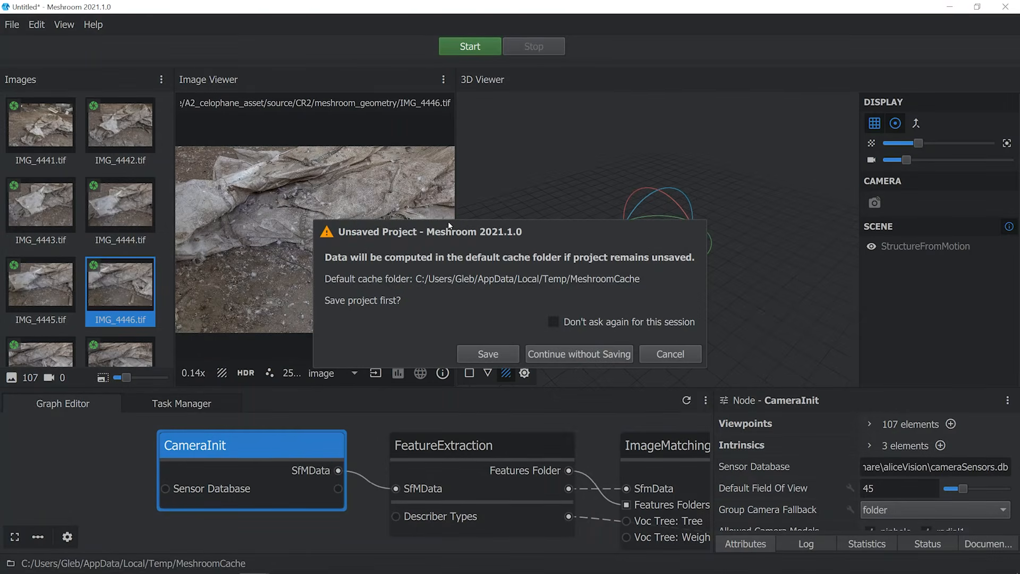
{"action": "left_click", "coordinate": [670, 353]}
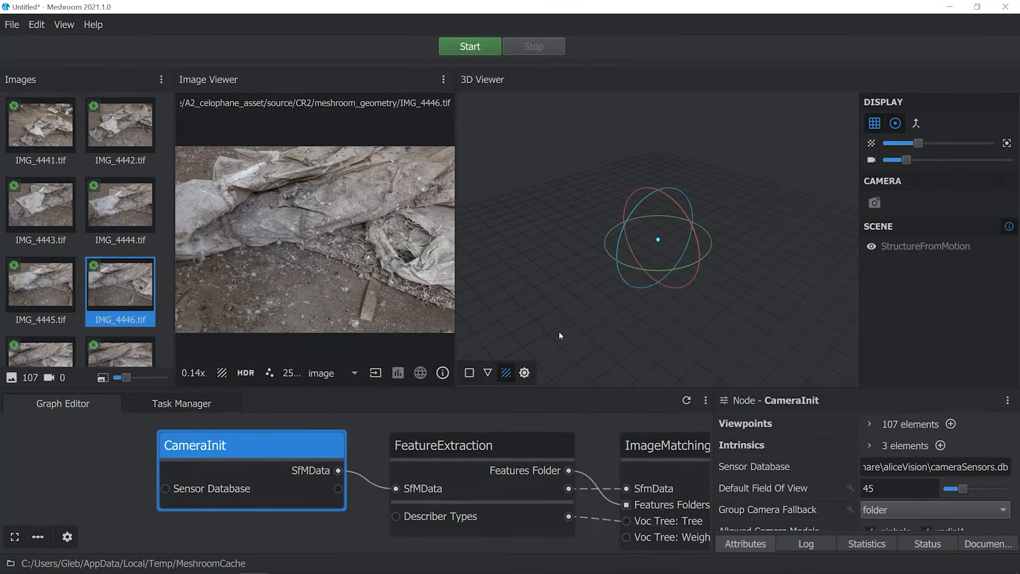
Save the project as meshroom_asset_01 in the saves (meshroom)/v2 folder.
{"action": "left_click", "coordinate": [11, 24]}
{"action": "left_click", "coordinate": [21, 176]}
{"action": "type", "text": "meshr"}
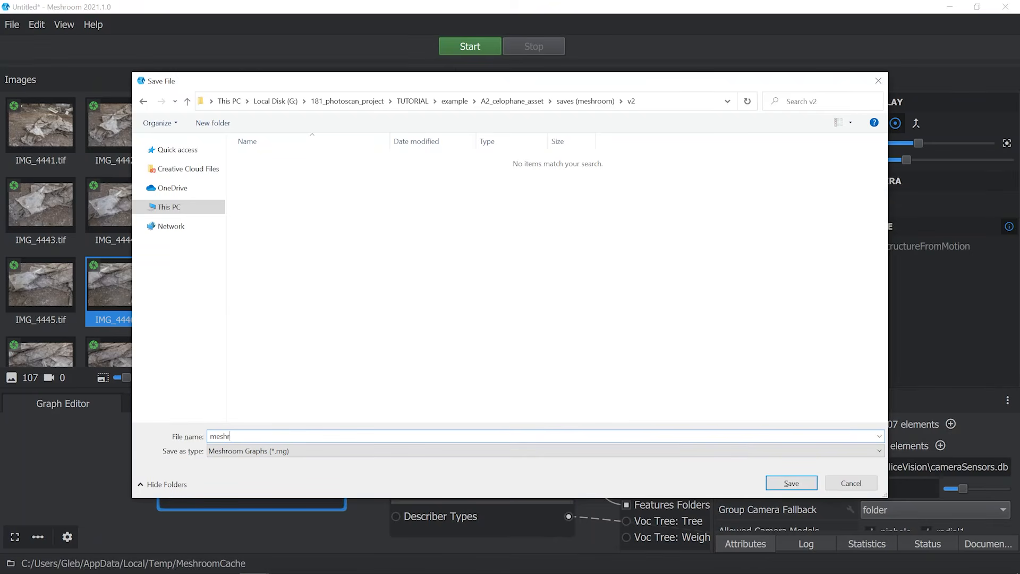
{"action": "type", "text": "oom_asset_01"}
{"action": "left_click", "coordinate": [781, 482]}
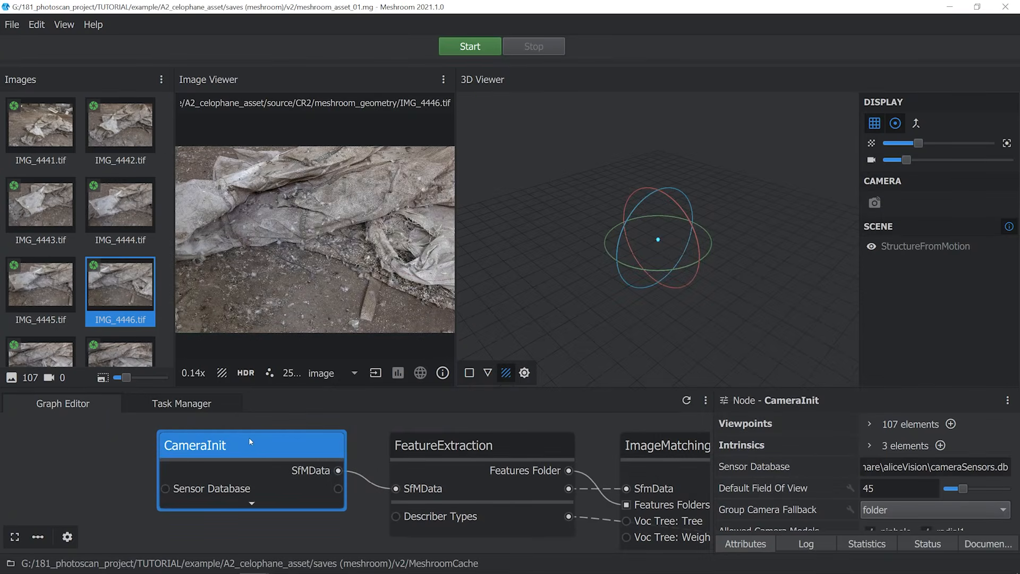
Compute the CameraInit node on its own.
{"action": "right_click", "coordinate": [250, 440]}
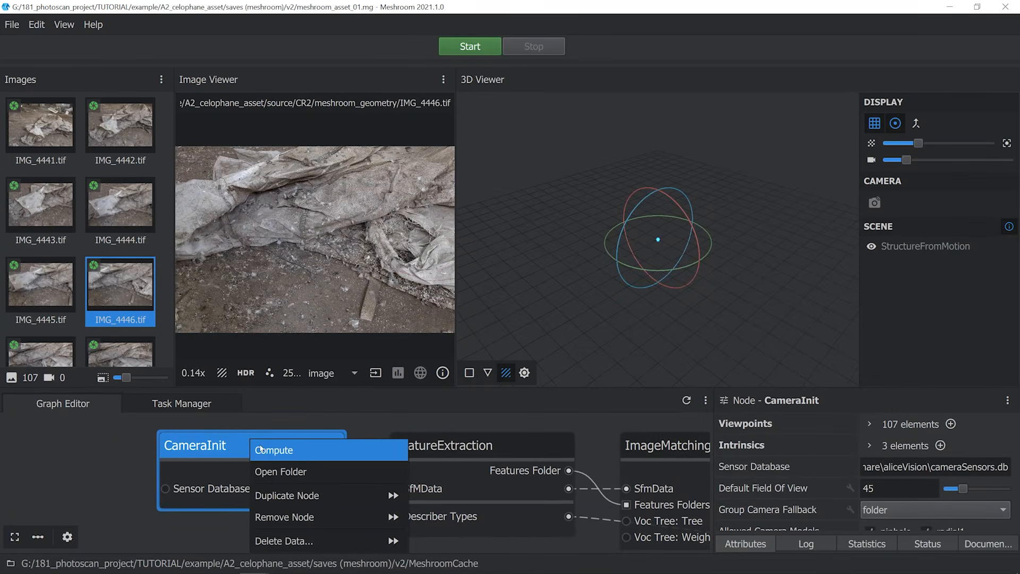
{"action": "left_click", "coordinate": [261, 449]}
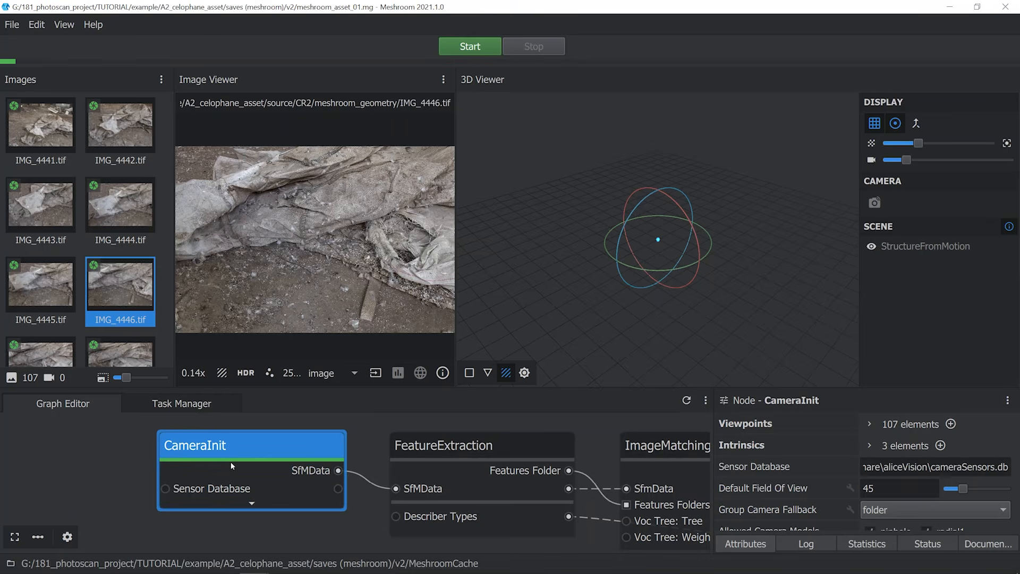
Review the FeatureExtraction node's attributes, with the advanced attributes hidden and then shown again.
{"action": "left_click", "coordinate": [466, 447]}
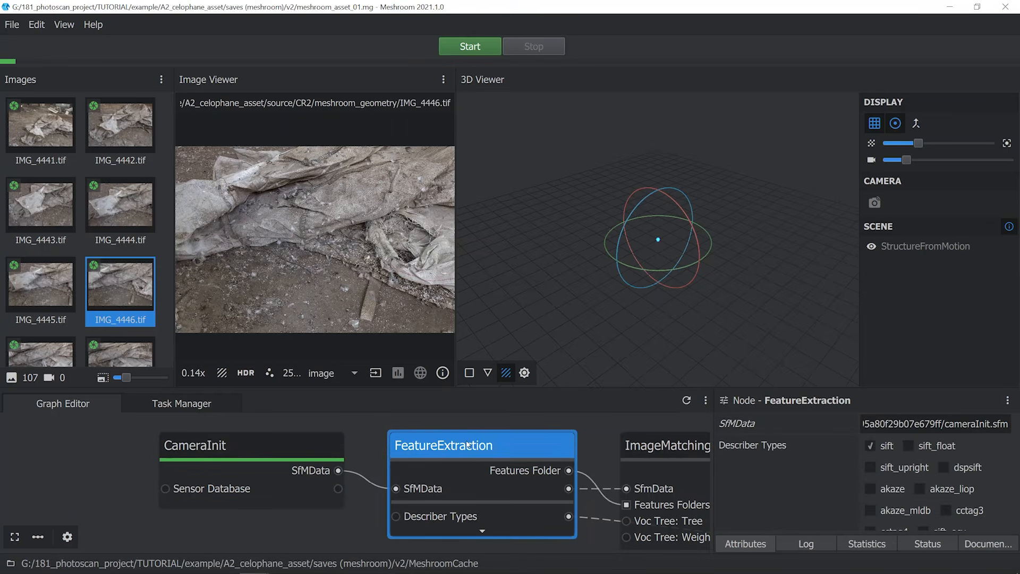
{"action": "scroll", "coordinate": [807, 474], "scroll_direction": "down", "scroll_amount": 5}
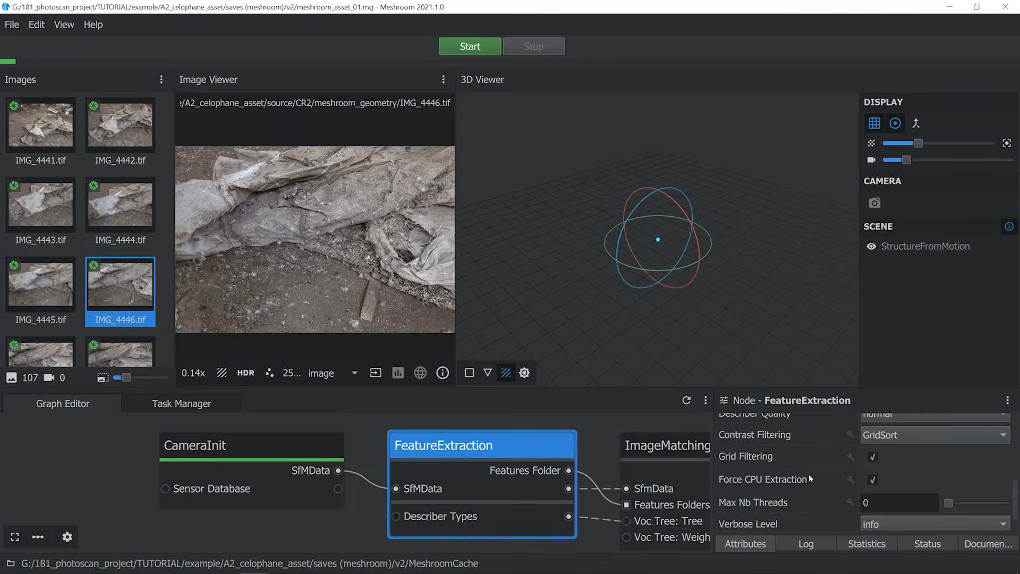
{"action": "scroll", "coordinate": [1001, 462], "scroll_direction": "up", "scroll_amount": 5}
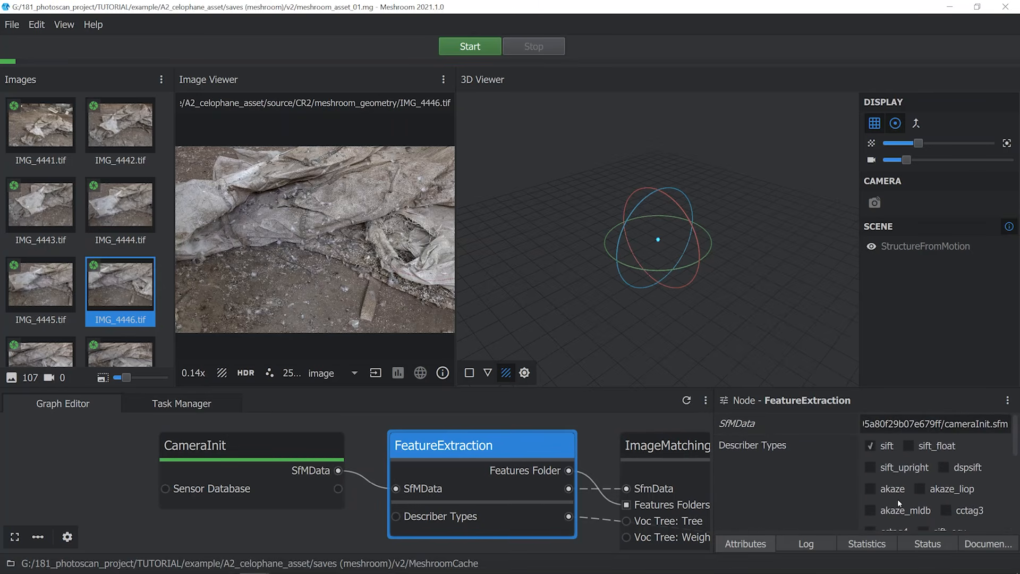
{"action": "left_click", "coordinate": [1007, 400]}
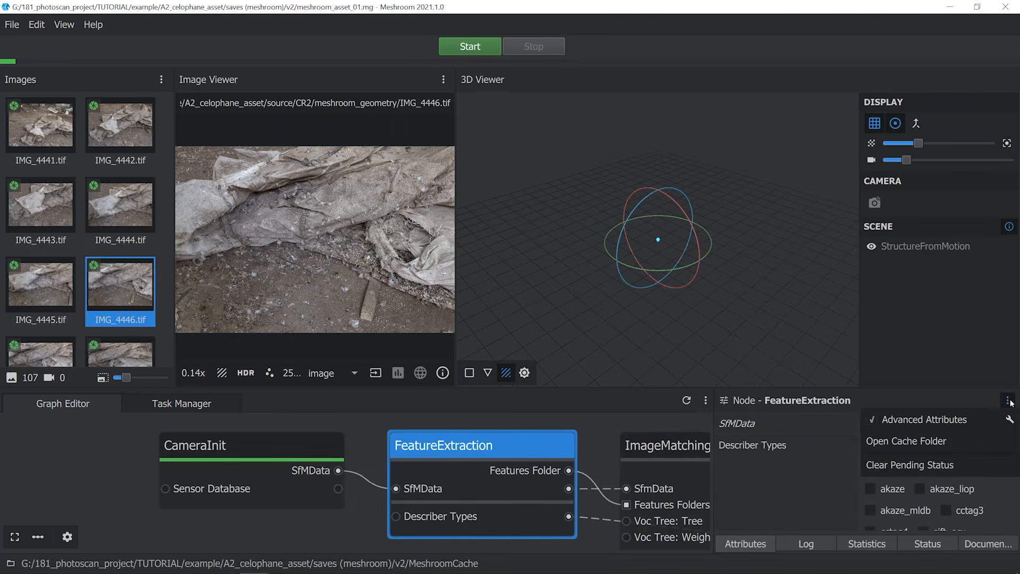
{"action": "left_click", "coordinate": [869, 420]}
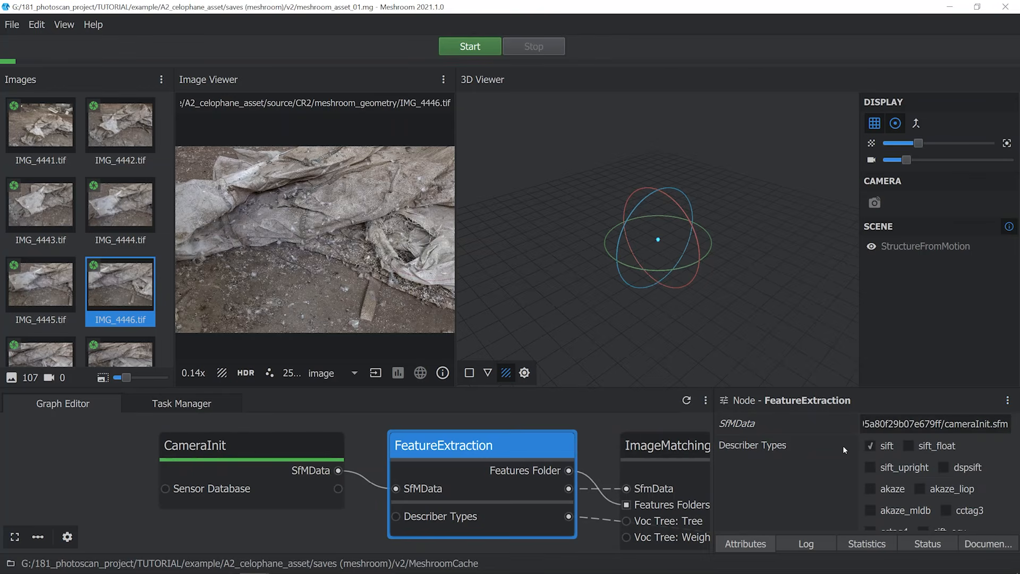
{"action": "scroll", "coordinate": [842, 445], "scroll_direction": "down", "scroll_amount": 4}
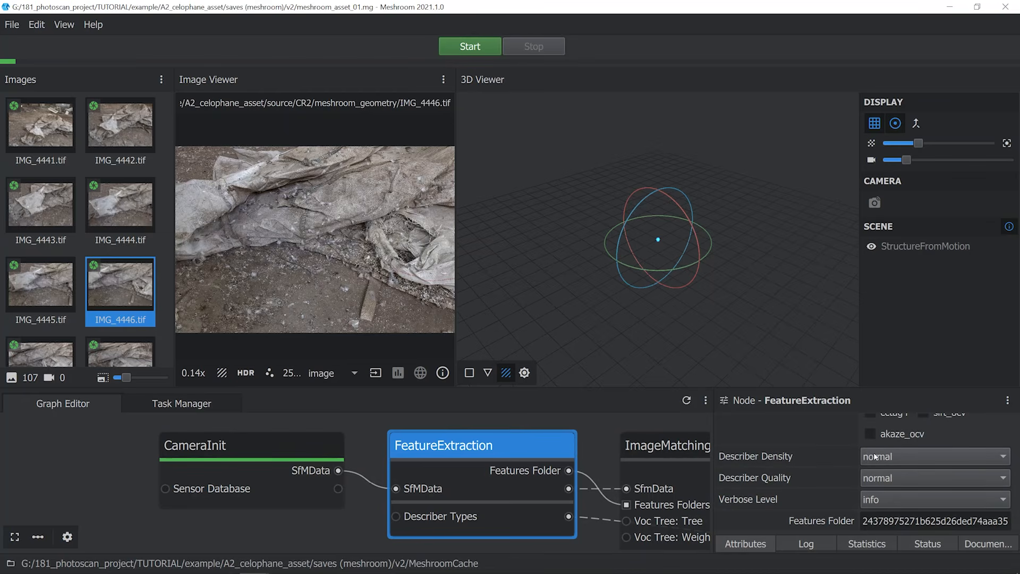
{"action": "left_click", "coordinate": [1007, 401]}
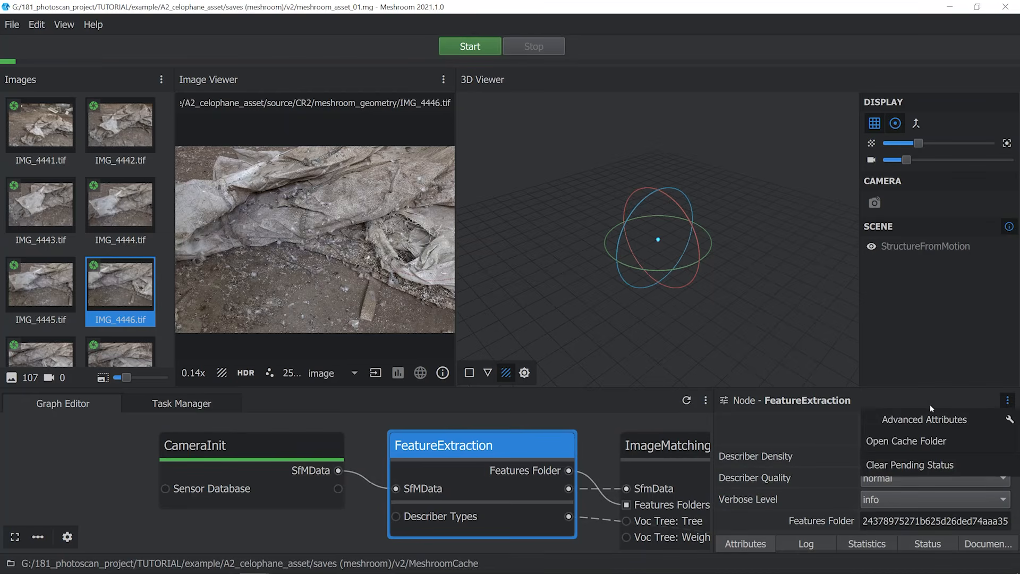
{"action": "left_click", "coordinate": [872, 421]}
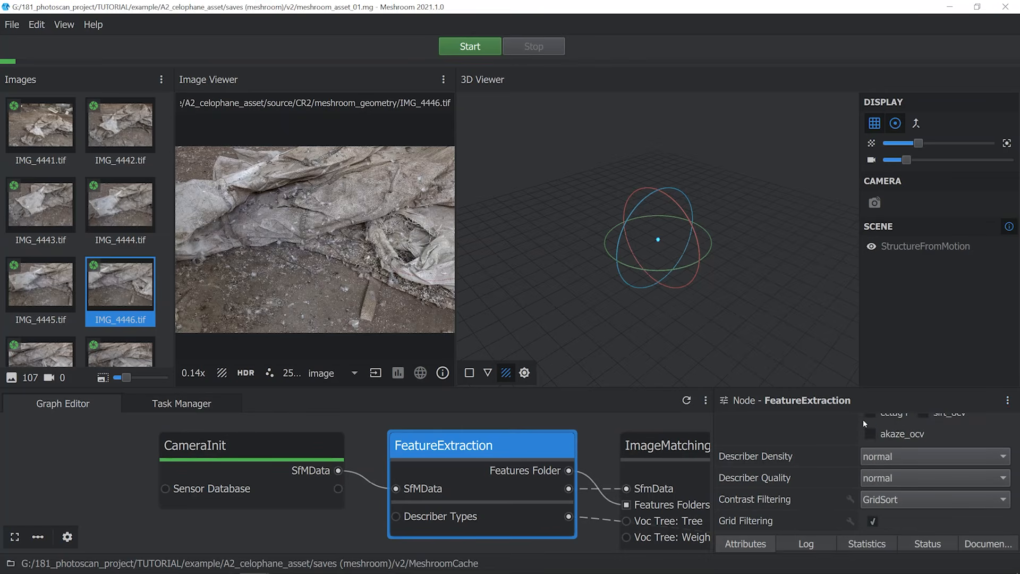
Turn off Force CPU Extraction for the FeatureExtraction node and compute the node.
{"action": "scroll", "coordinate": [846, 425], "scroll_direction": "down", "scroll_amount": 3}
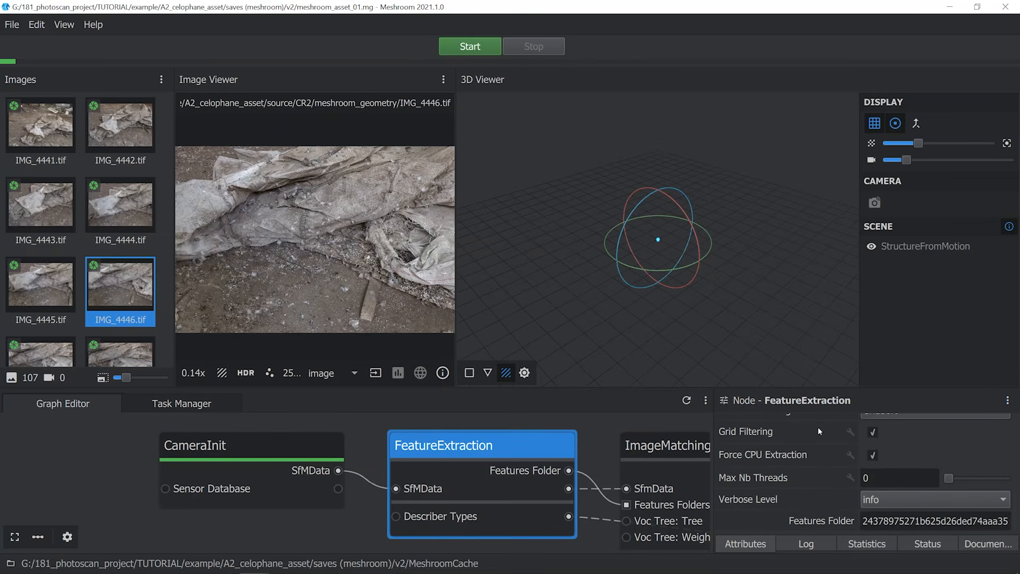
{"action": "left_click", "coordinate": [873, 455]}
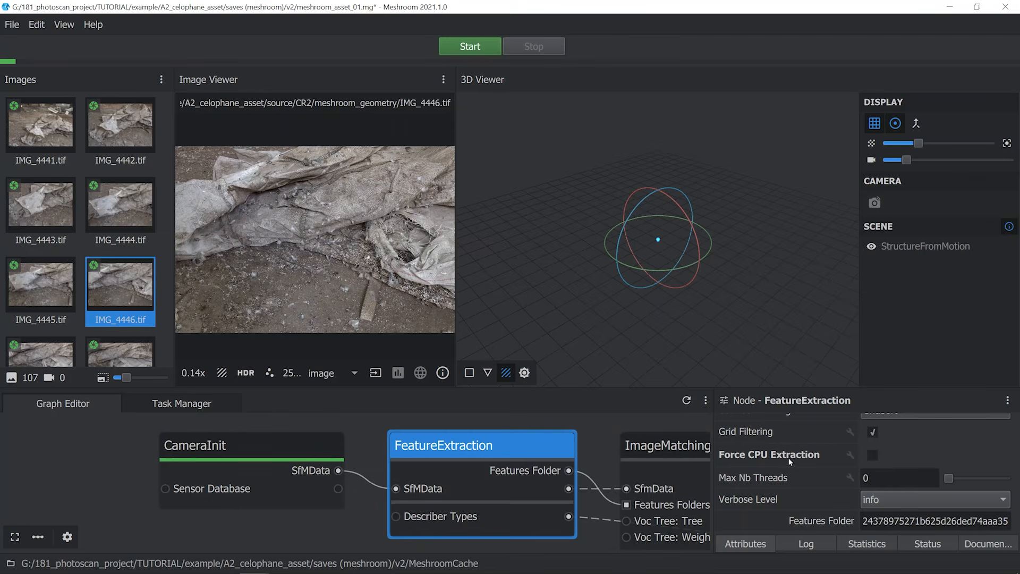
{"action": "key", "text": "ctrl+z"}
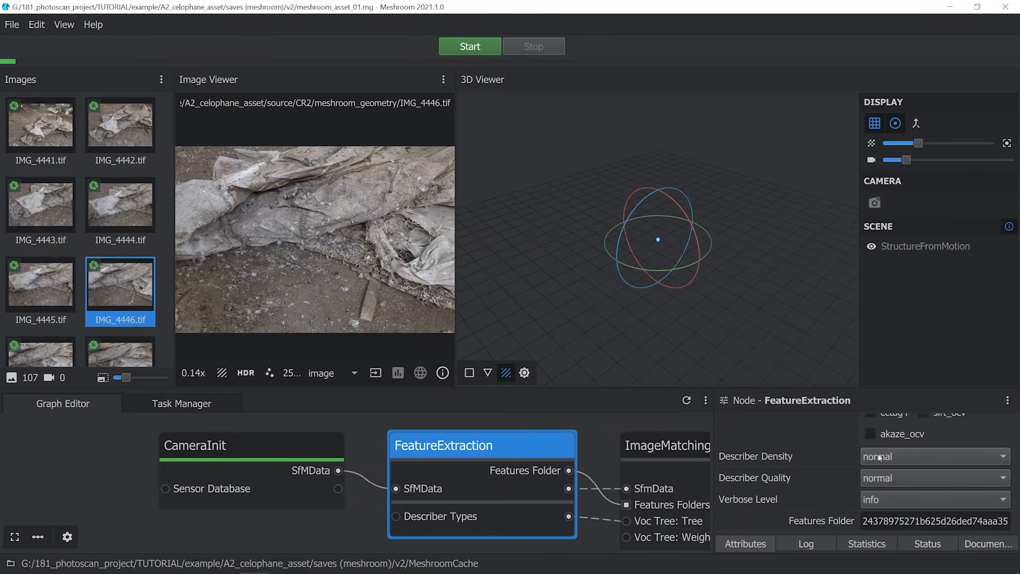
{"action": "right_click", "coordinate": [437, 431]}
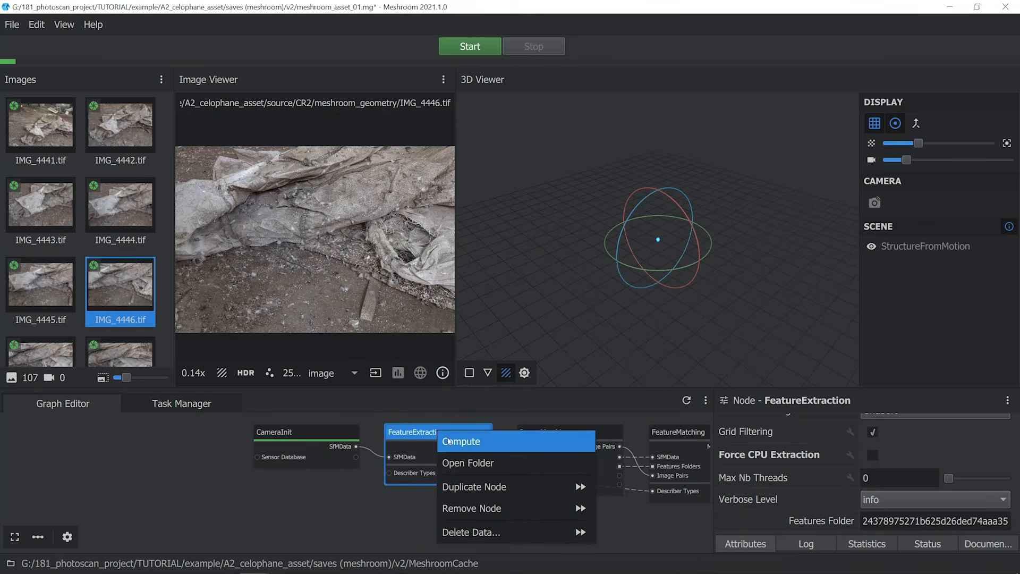
{"action": "left_click", "coordinate": [449, 441]}
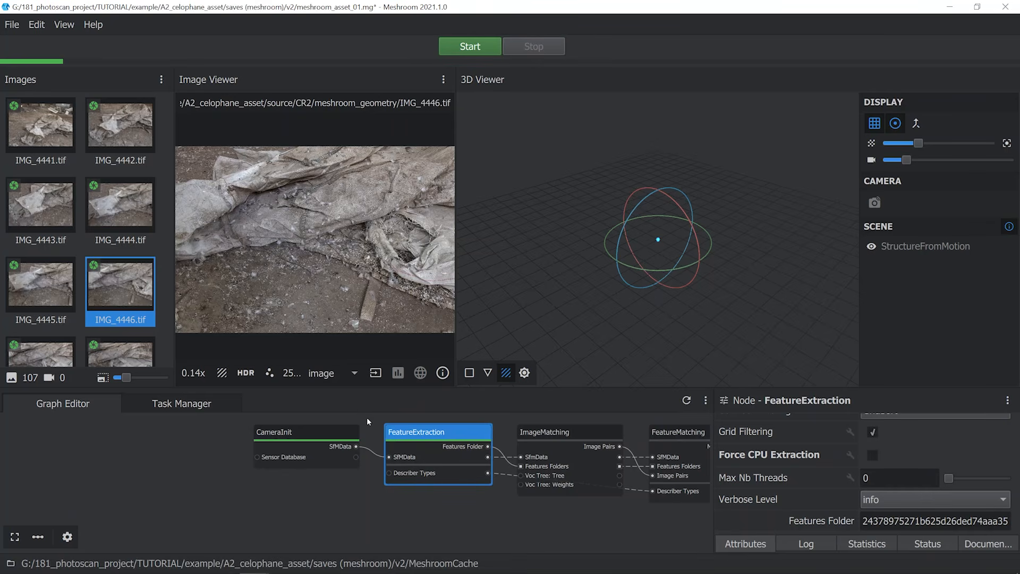
Display the extracted features over IMG_4446, IMG_4444 and IMG_4442 to inspect their distribution, and hide them again.
{"action": "left_click", "coordinate": [270, 373]}
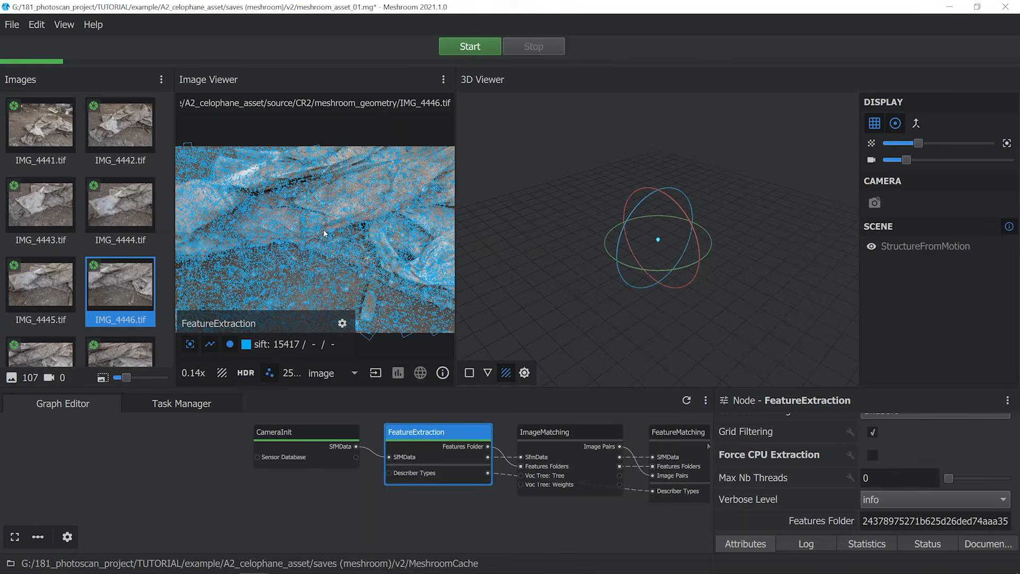
{"action": "scroll", "coordinate": [323, 228], "scroll_direction": "up", "scroll_amount": 5}
{"action": "middle_click_drag", "start_coordinate": [358, 253], "coordinate": [310, 333]}
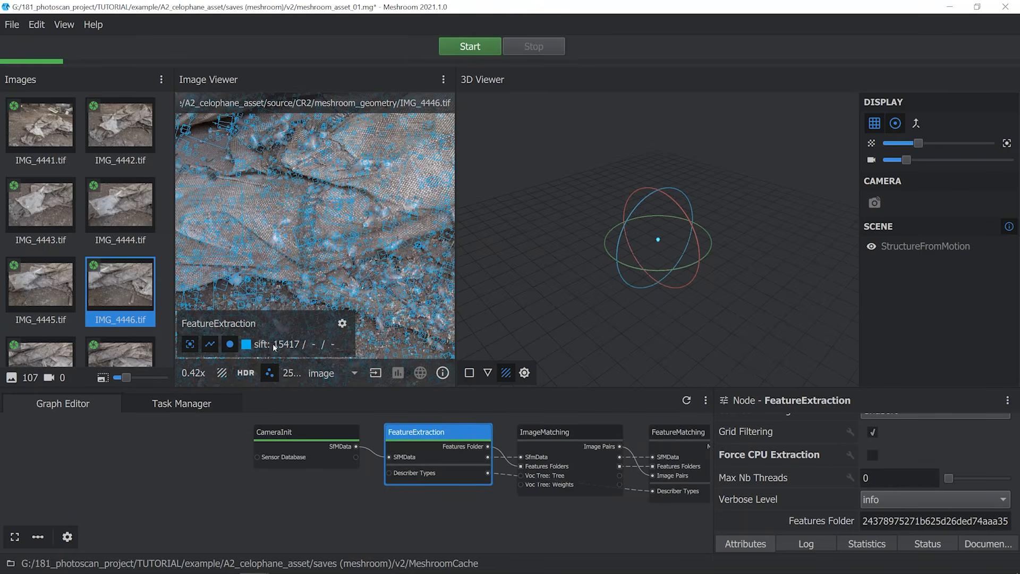
{"action": "left_click", "coordinate": [124, 214]}
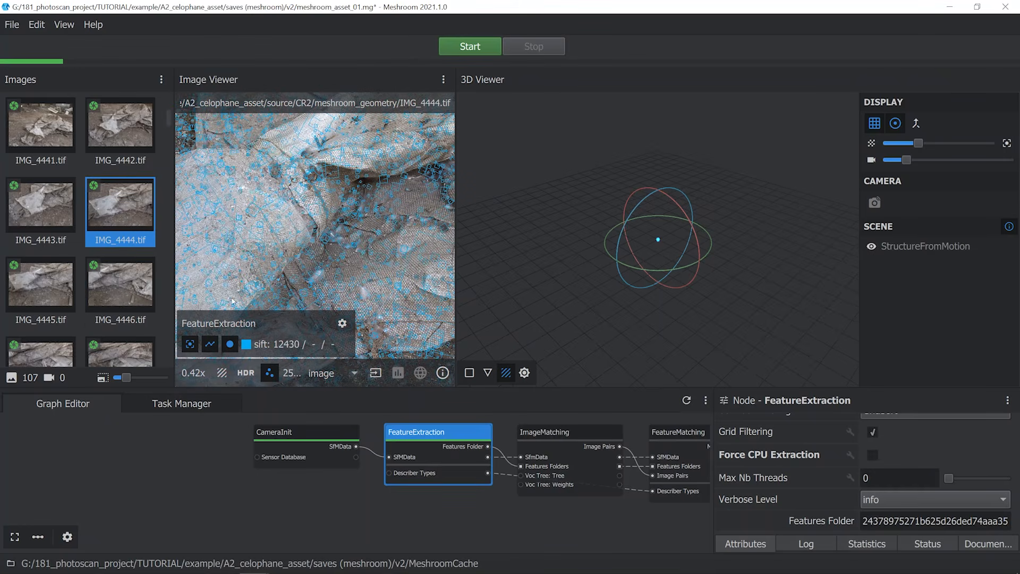
{"action": "left_click", "coordinate": [137, 143]}
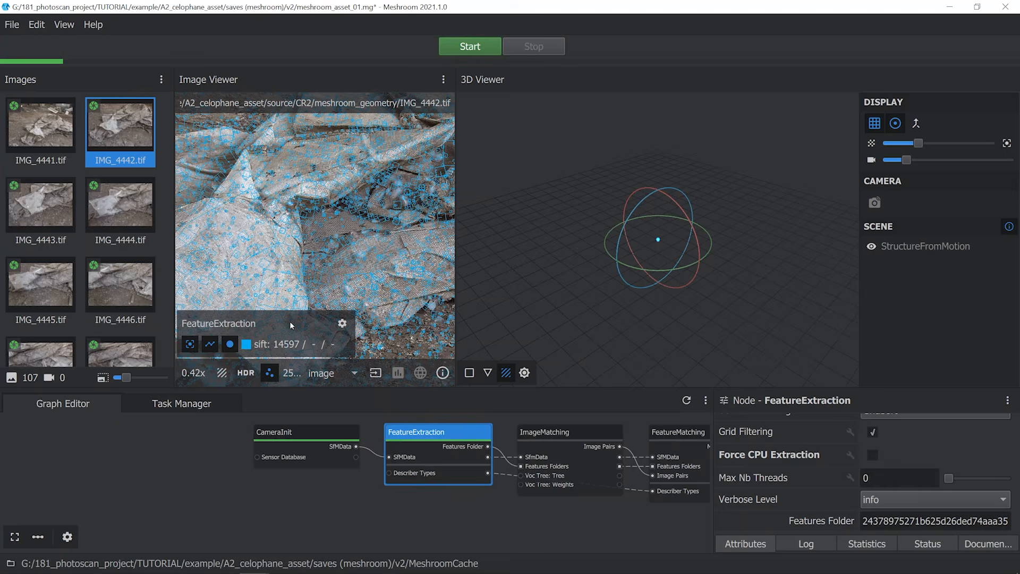
{"action": "left_click", "coordinate": [272, 375]}
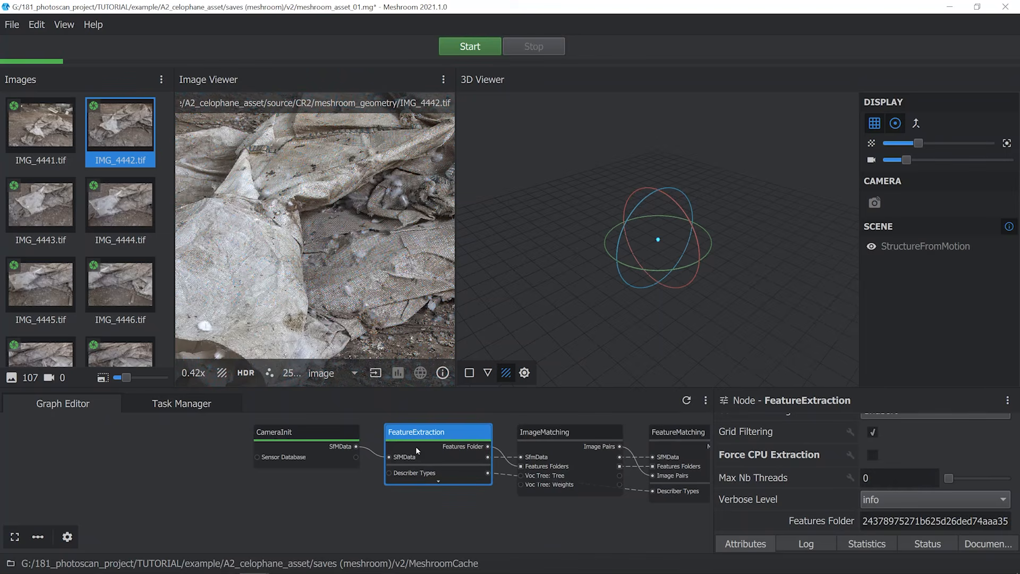
Compute the ImageMatching node.
{"action": "middle_click_drag", "start_coordinate": [504, 455], "coordinate": [304, 449]}
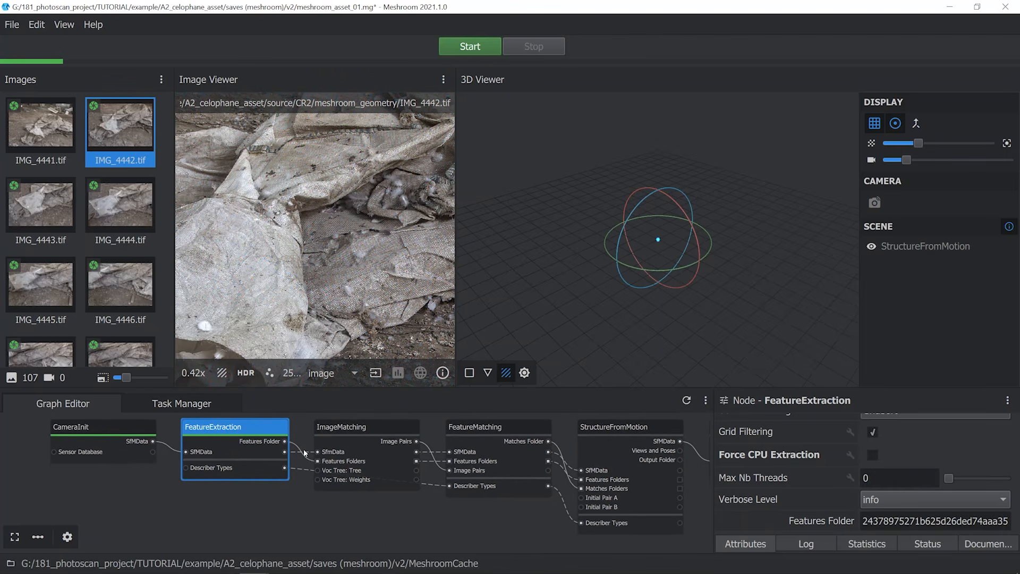
{"action": "left_click", "coordinate": [360, 433]}
{"action": "right_click", "coordinate": [338, 428]}
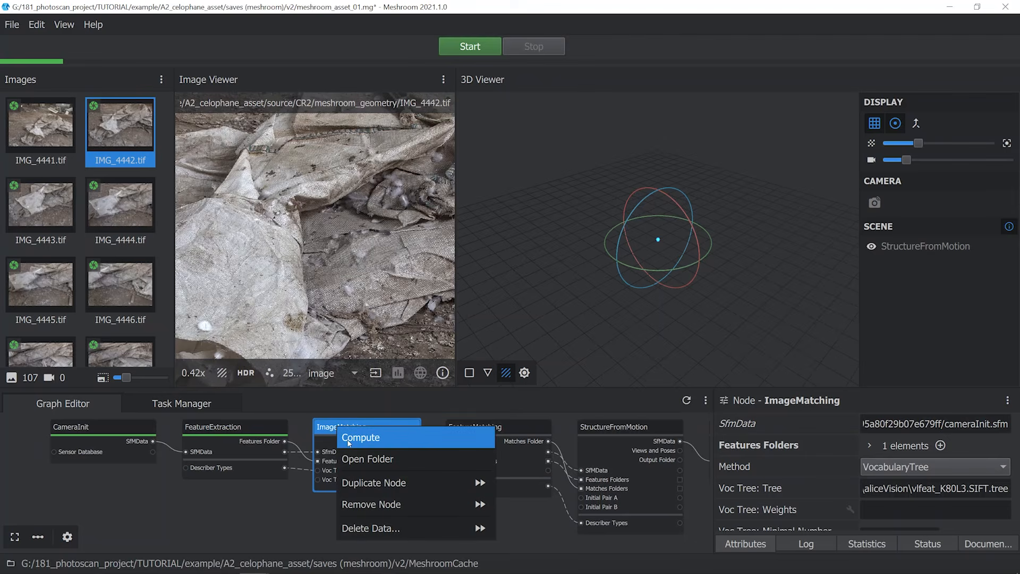
{"action": "left_click", "coordinate": [347, 439]}
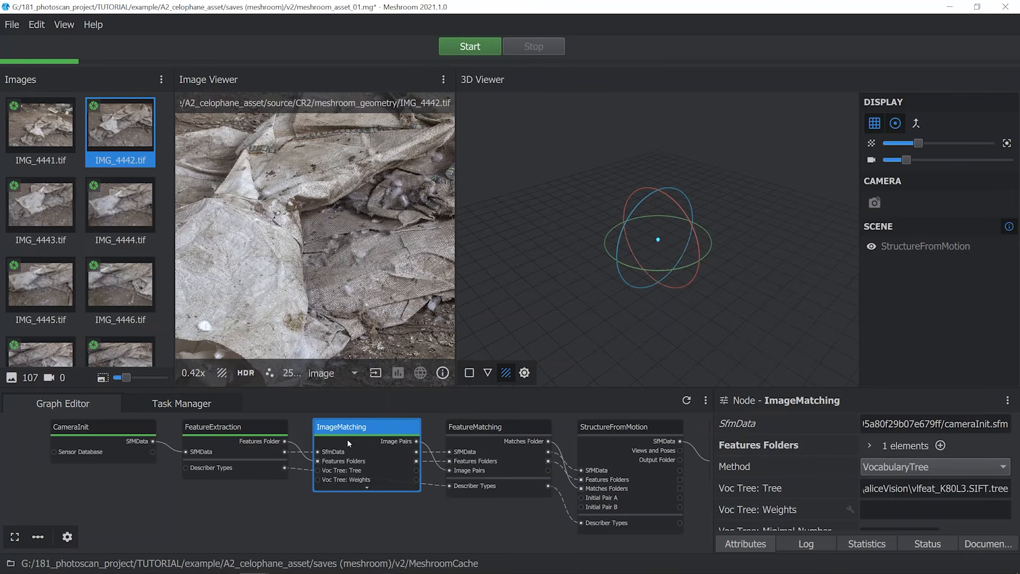
Review the FeatureMatching node's attributes and hide the advanced ones.
{"action": "middle_click_drag", "start_coordinate": [477, 431], "coordinate": [330, 436]}
{"action": "left_click", "coordinate": [330, 436]}
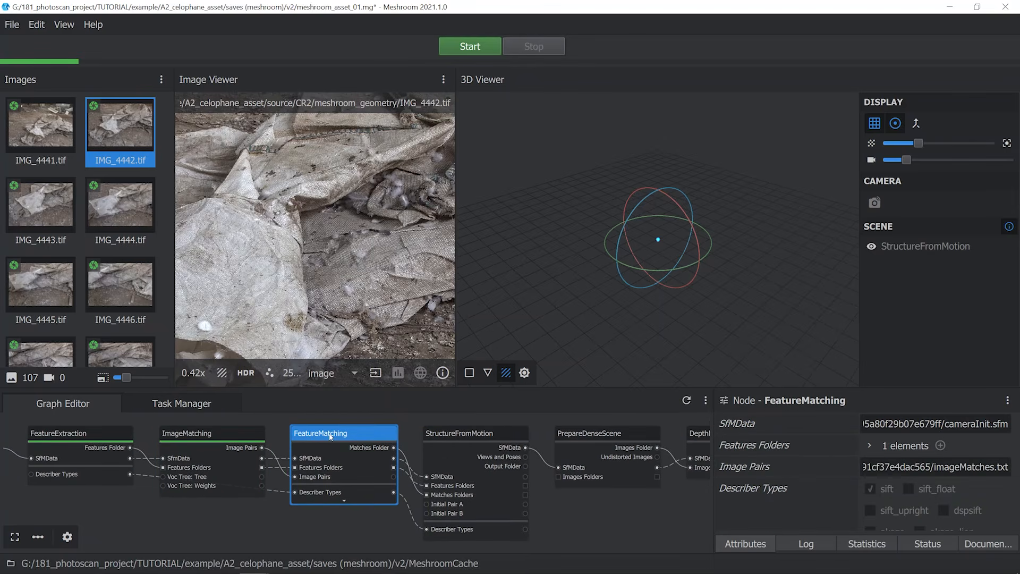
{"action": "scroll", "coordinate": [807, 429], "scroll_direction": "down", "scroll_amount": 6}
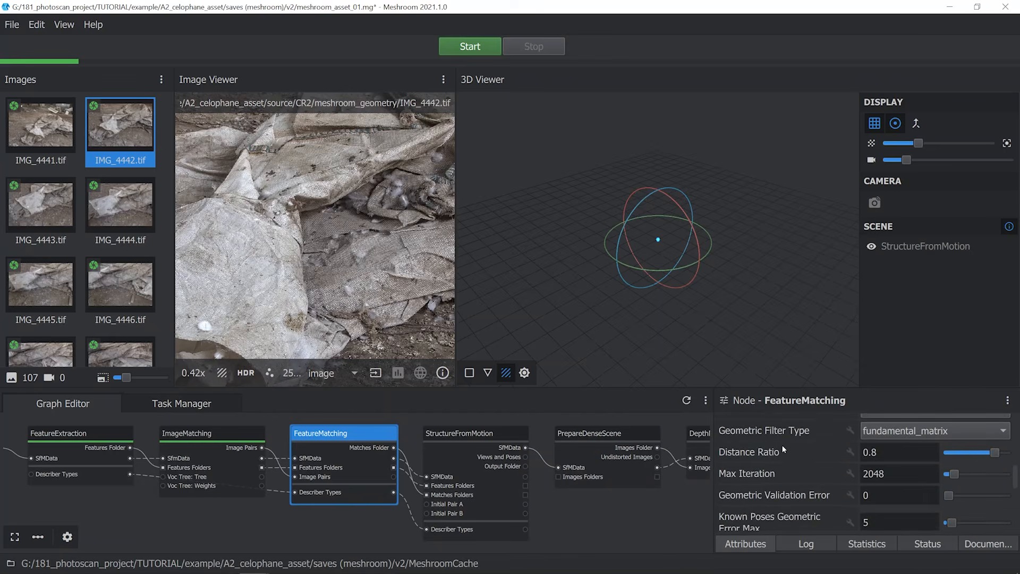
{"action": "scroll", "coordinate": [776, 448], "scroll_direction": "down", "scroll_amount": 2}
{"action": "scroll", "coordinate": [984, 422], "scroll_direction": "up", "scroll_amount": 8}
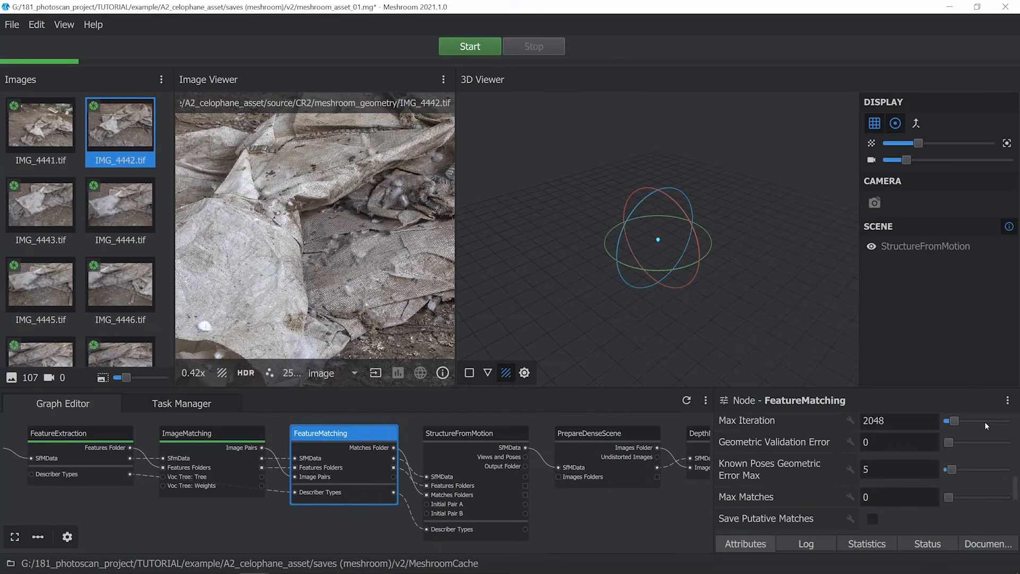
{"action": "left_click", "coordinate": [1007, 401]}
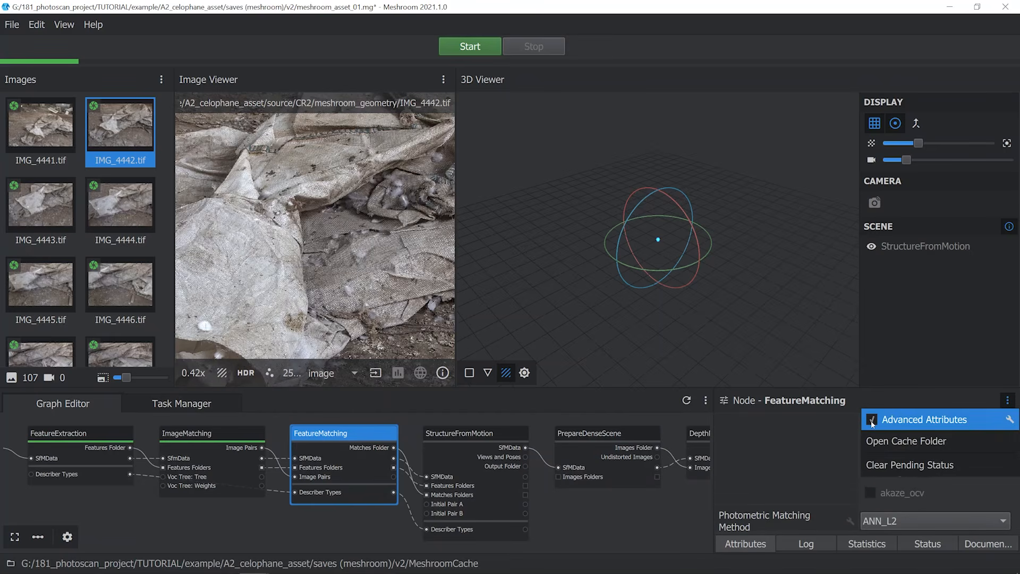
{"action": "left_click", "coordinate": [935, 420]}
{"action": "scroll", "coordinate": [802, 441], "scroll_direction": "down", "scroll_amount": 1}
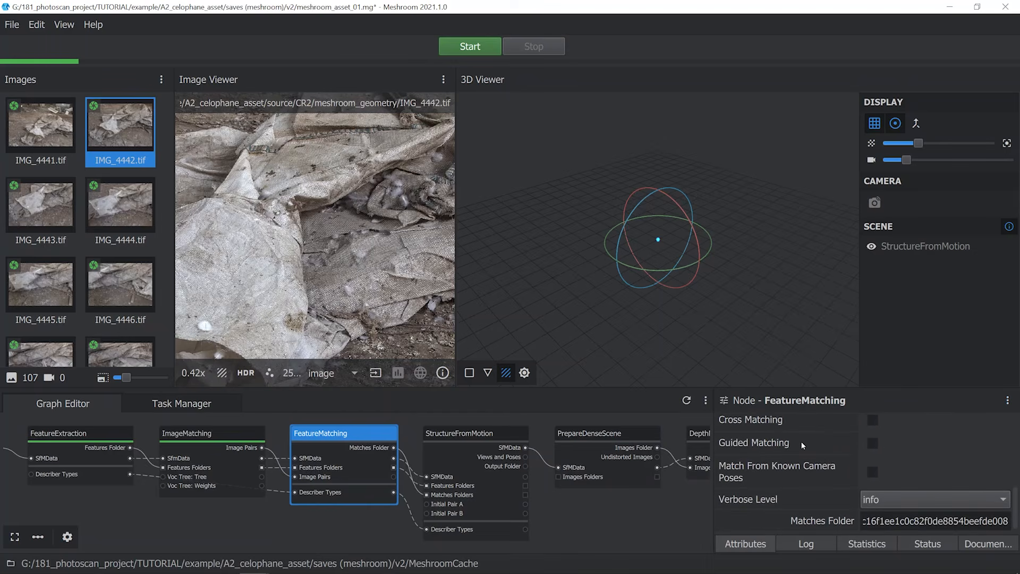
{"action": "scroll", "coordinate": [799, 441], "scroll_direction": "up", "scroll_amount": 10}
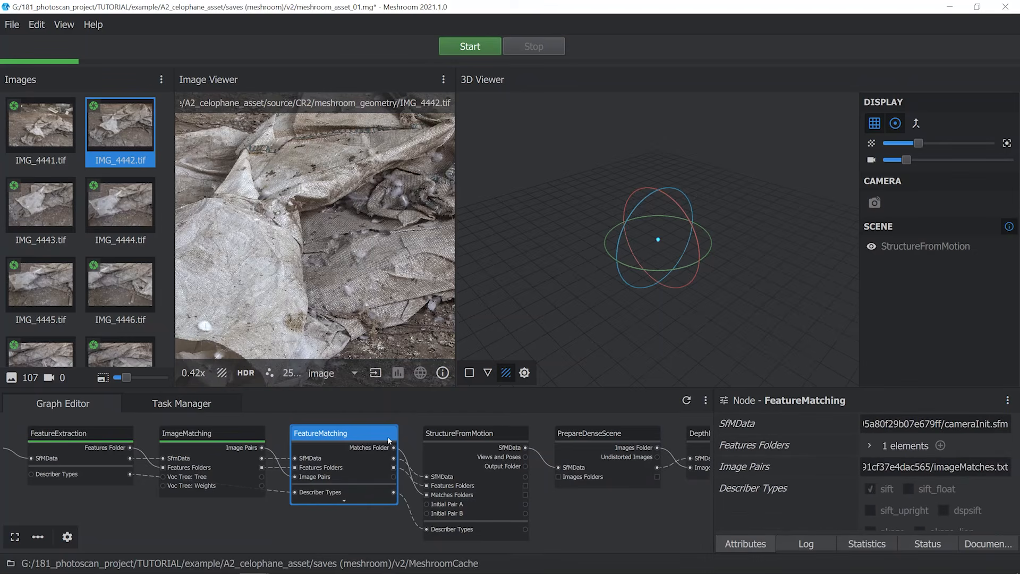
Compute the FeatureMatching node and open its log.
{"action": "right_click", "coordinate": [347, 433]}
{"action": "left_click", "coordinate": [354, 441]}
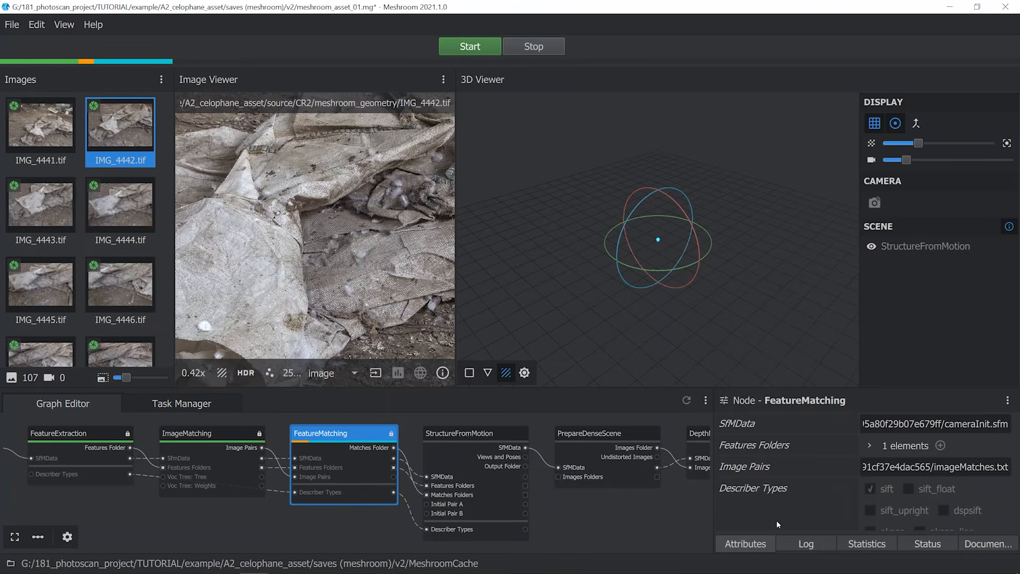
{"action": "left_click", "coordinate": [809, 546]}
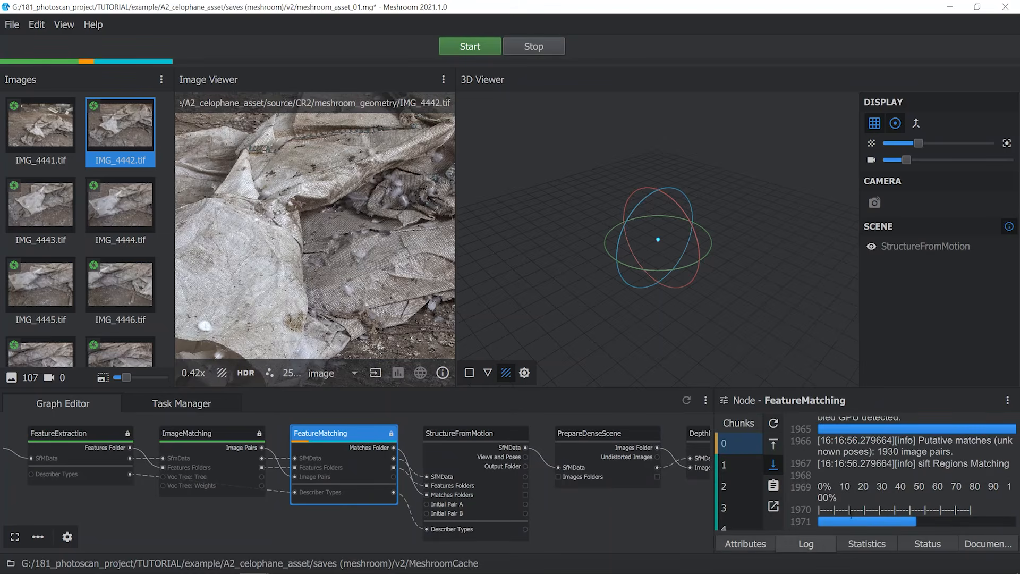
Look through the logs of the FeatureMatching node's chunks and close the stopwatch window.
{"action": "scroll", "coordinate": [728, 495], "scroll_direction": "down", "scroll_amount": 2}
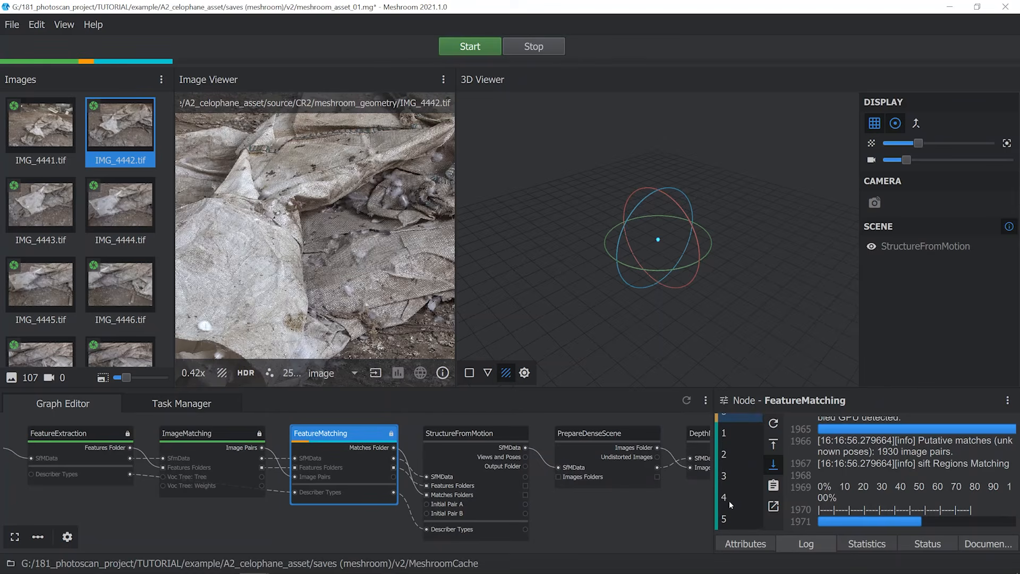
{"action": "left_click", "coordinate": [728, 519]}
{"action": "left_click", "coordinate": [729, 499]}
{"action": "left_click", "coordinate": [726, 475]}
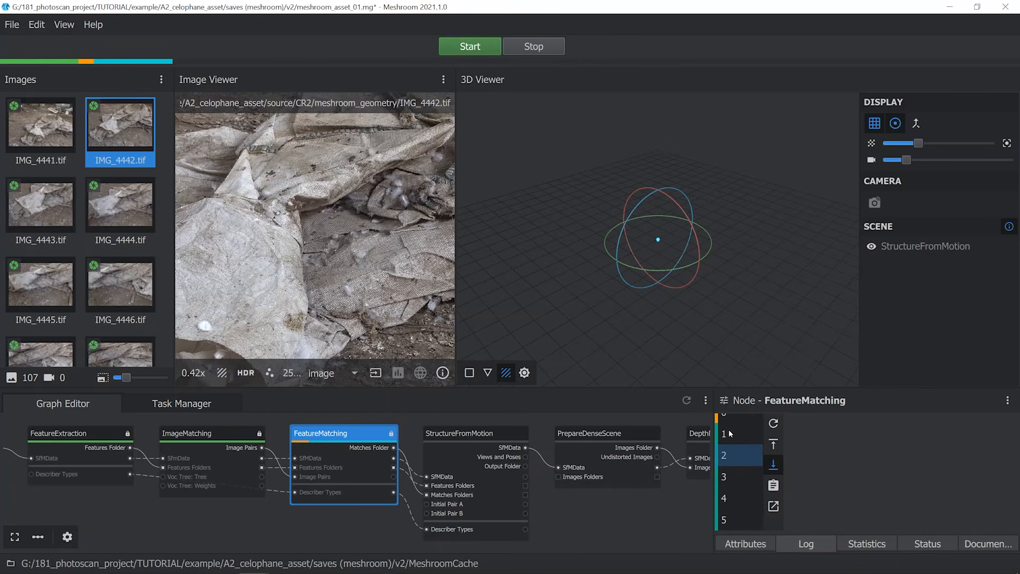
{"action": "scroll", "coordinate": [731, 440], "scroll_direction": "up", "scroll_amount": 2}
{"action": "left_click", "coordinate": [731, 444]}
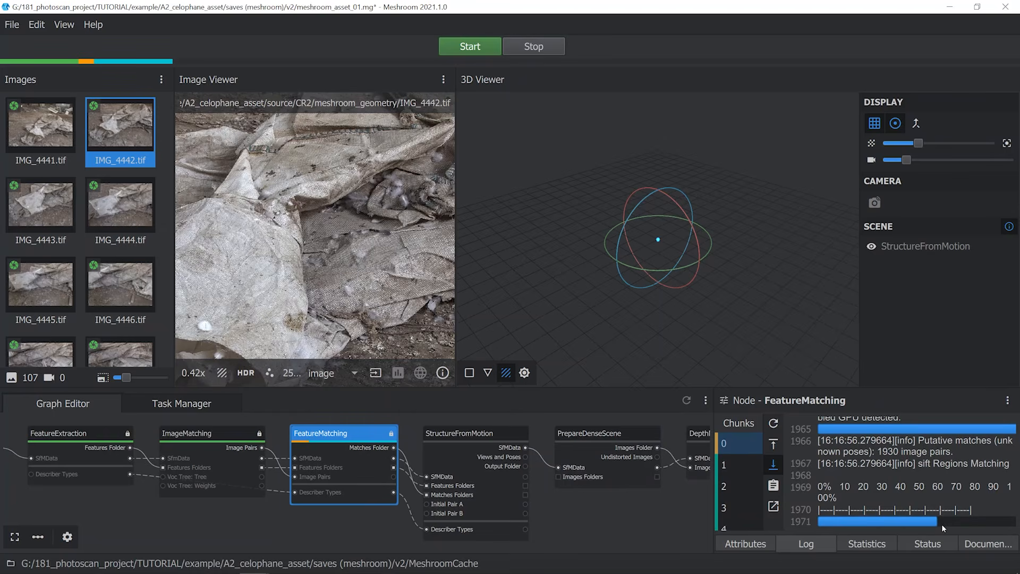
{"action": "left_click", "coordinate": [725, 465]}
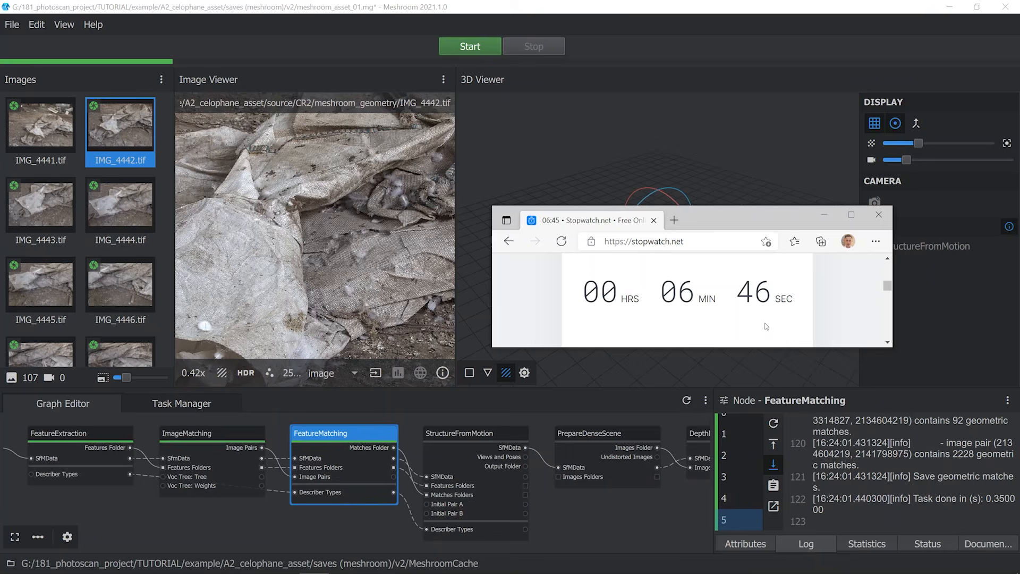
{"action": "left_click", "coordinate": [876, 215]}
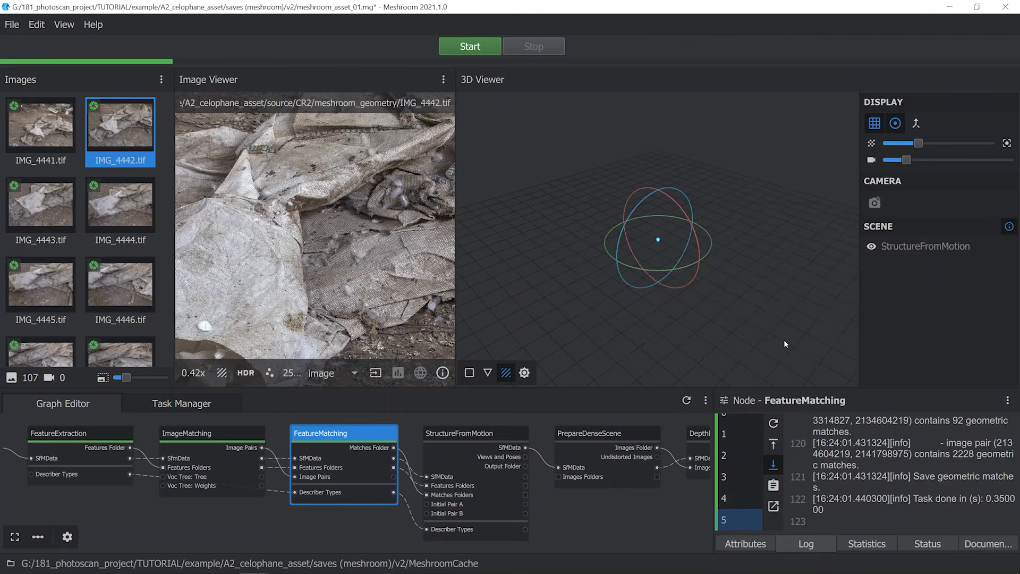
Compute the StructureFromMotion node and check its progress in the log.
{"action": "left_click", "coordinate": [734, 546]}
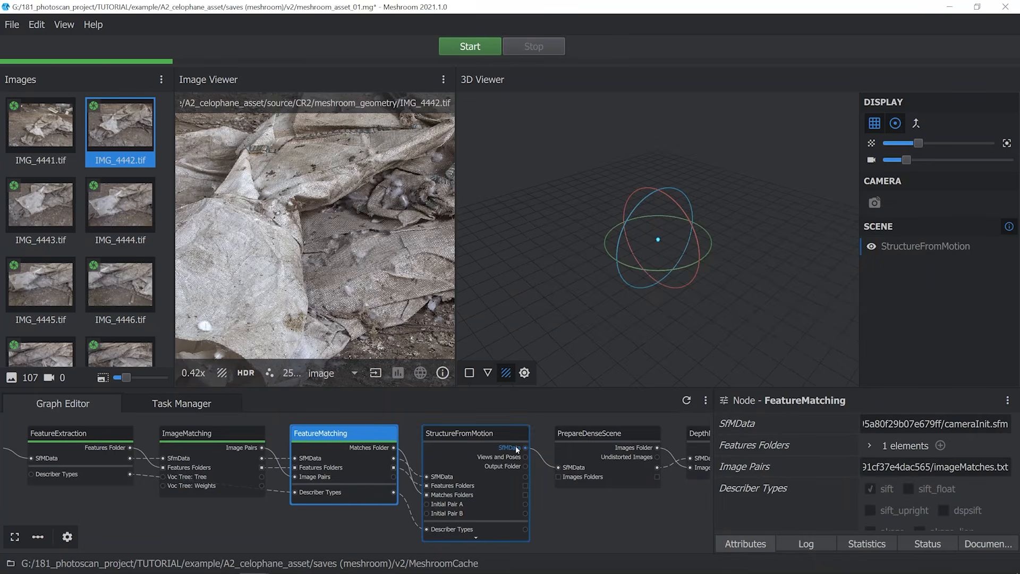
{"action": "left_click", "coordinate": [474, 436]}
{"action": "right_click", "coordinate": [470, 435]}
{"action": "left_click", "coordinate": [474, 444]}
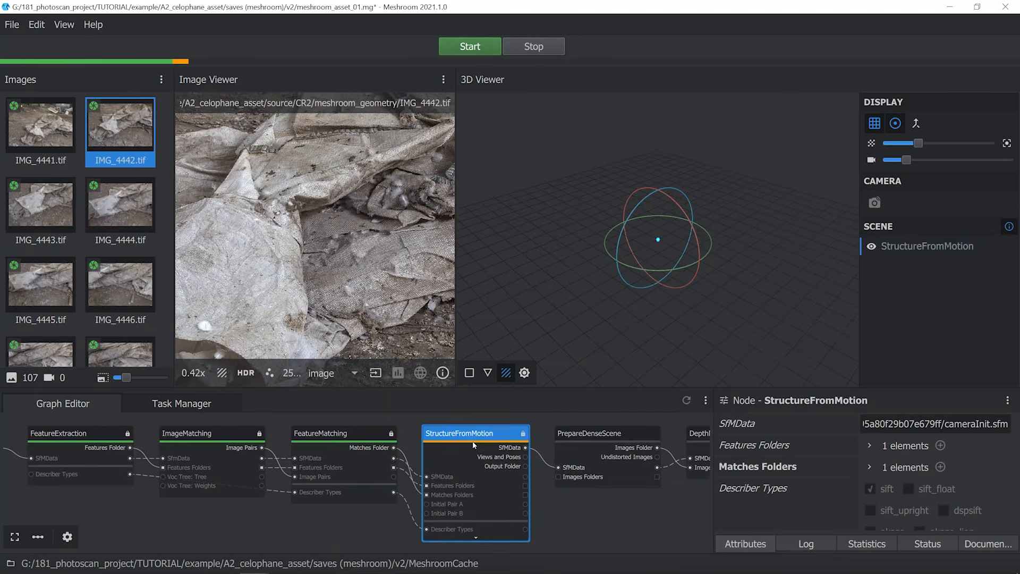
{"action": "left_click", "coordinate": [805, 543]}
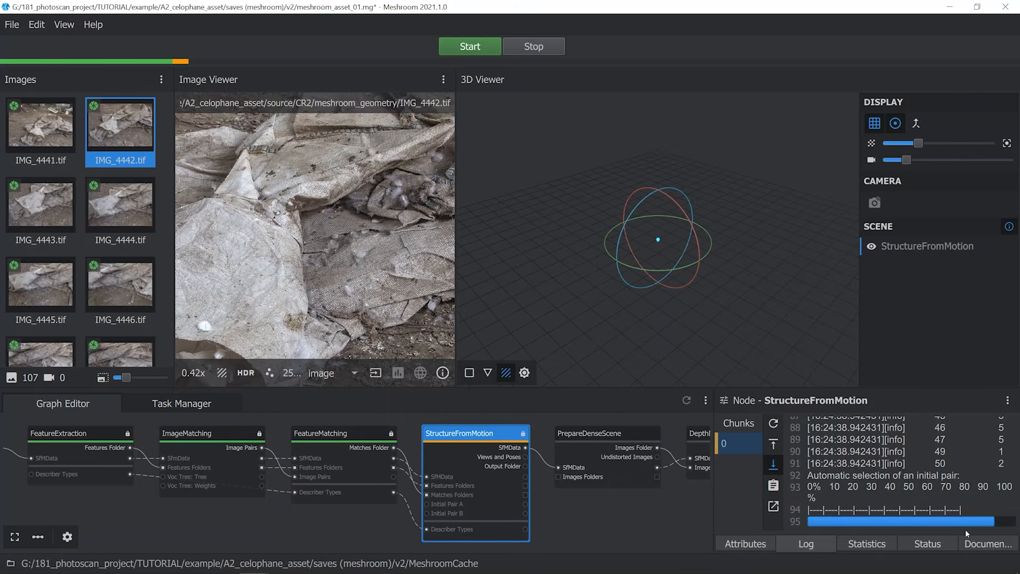
{"action": "left_click", "coordinate": [751, 544]}
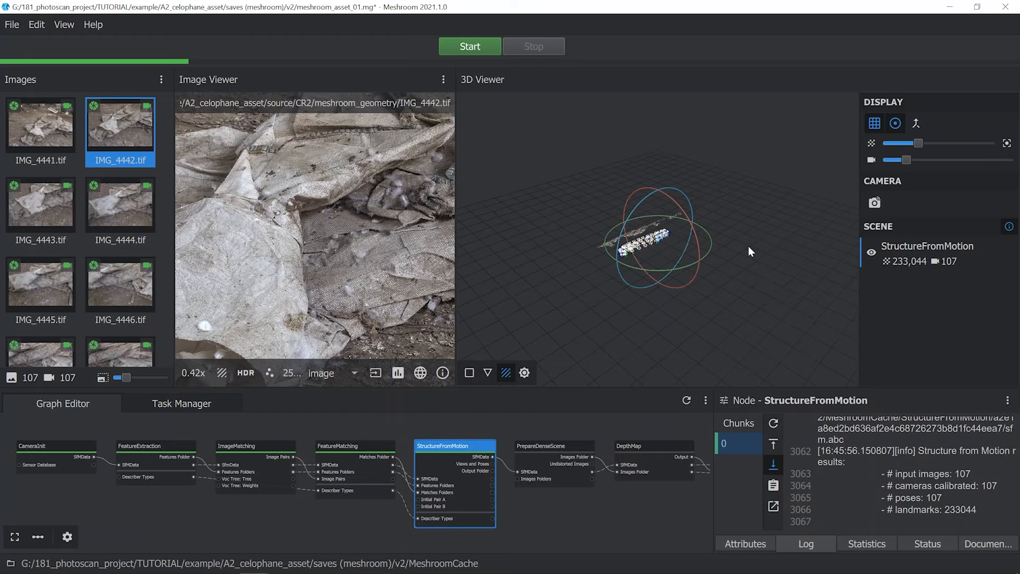
Hide and show the StructureFromMotion result again, and inspect its point cloud and cameras in 3D.
{"action": "left_click", "coordinate": [873, 254]}
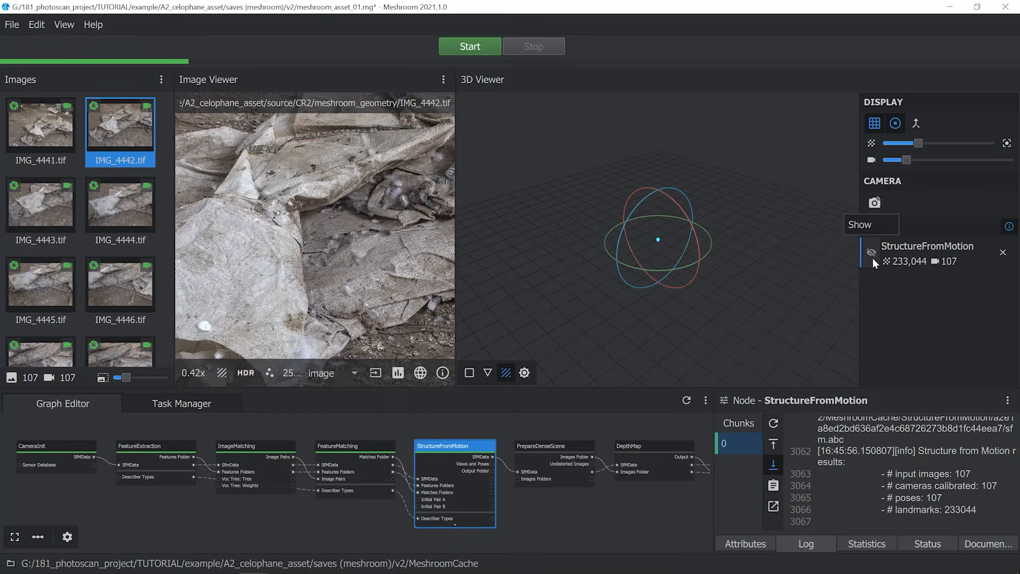
{"action": "left_click", "coordinate": [872, 254]}
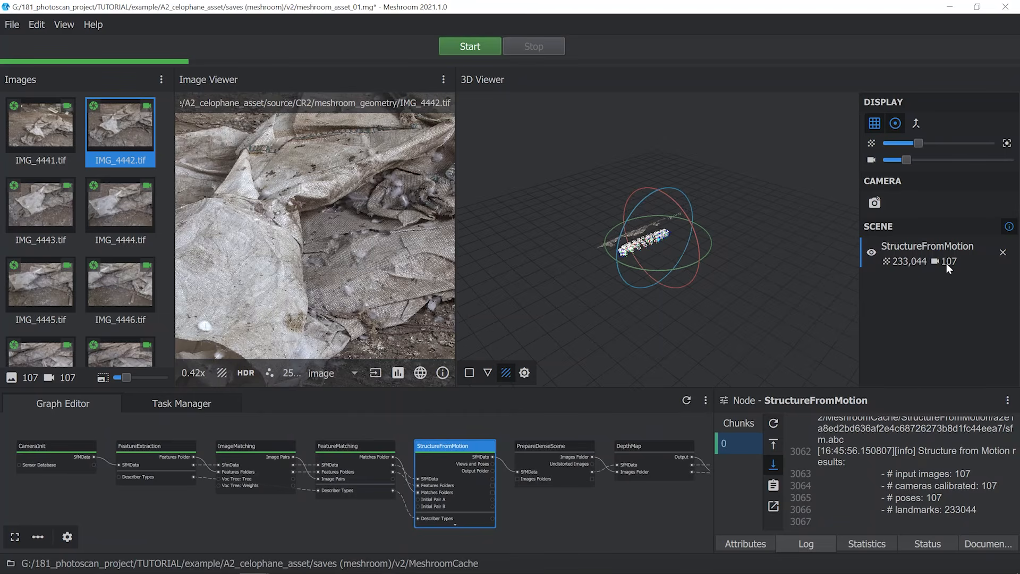
{"action": "scroll", "coordinate": [671, 233], "scroll_direction": "up", "scroll_amount": 5}
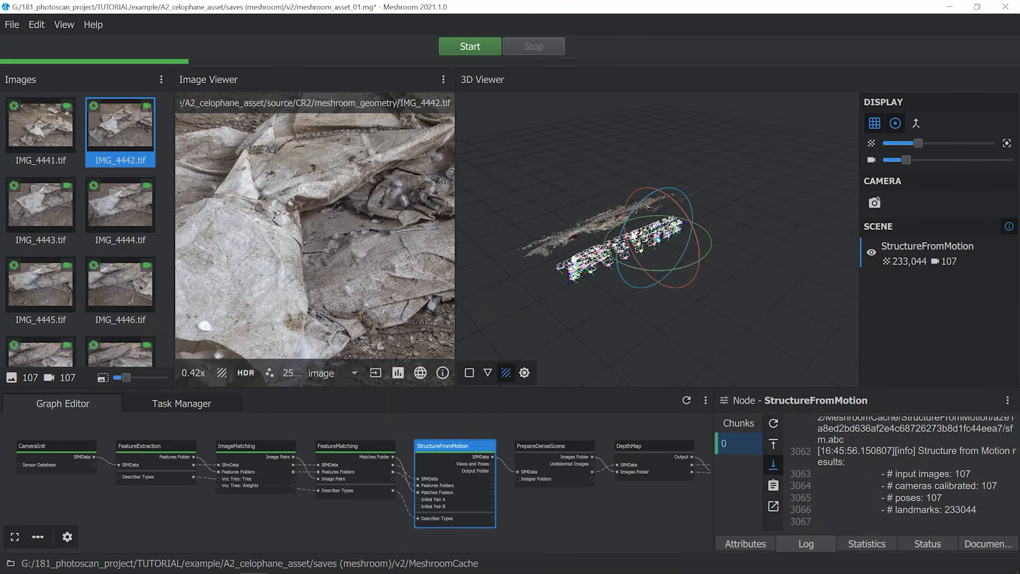
{"action": "left_click_drag", "start_coordinate": [666, 240], "coordinate": [685, 227]}
{"action": "left_click_drag", "start_coordinate": [679, 200], "coordinate": [718, 249]}
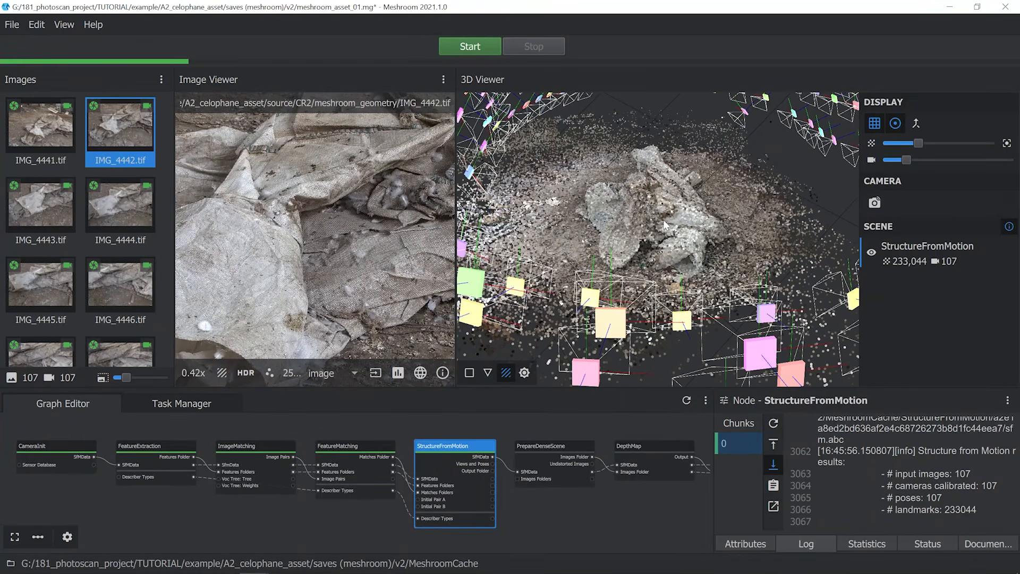
Reduce the point size, set the camera scale to 0.11 and inspect the point cloud's orientation from the side.
{"action": "left_click_drag", "start_coordinate": [918, 143], "coordinate": [895, 164]}
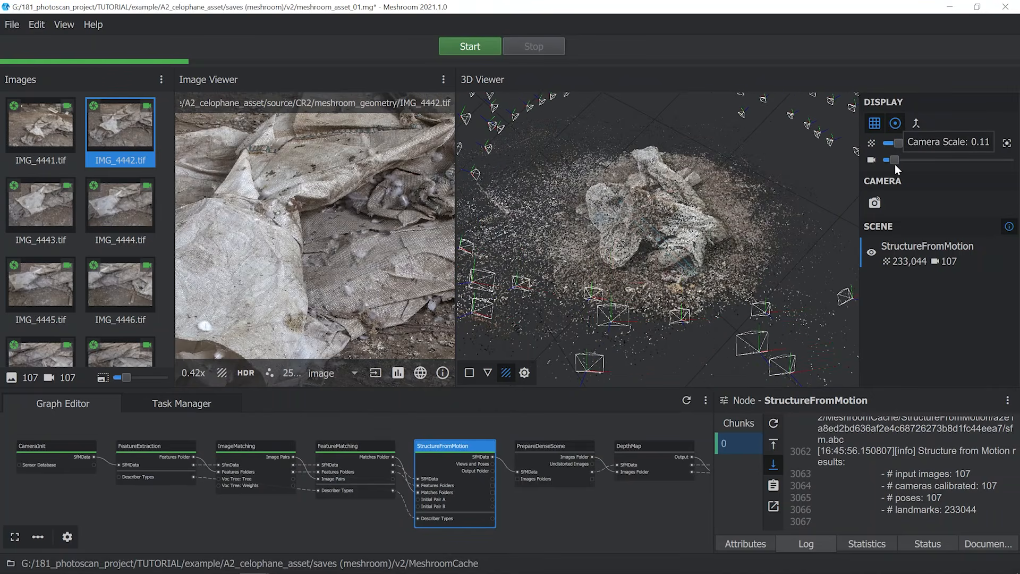
{"action": "scroll", "coordinate": [643, 213], "scroll_direction": "down", "scroll_amount": 5}
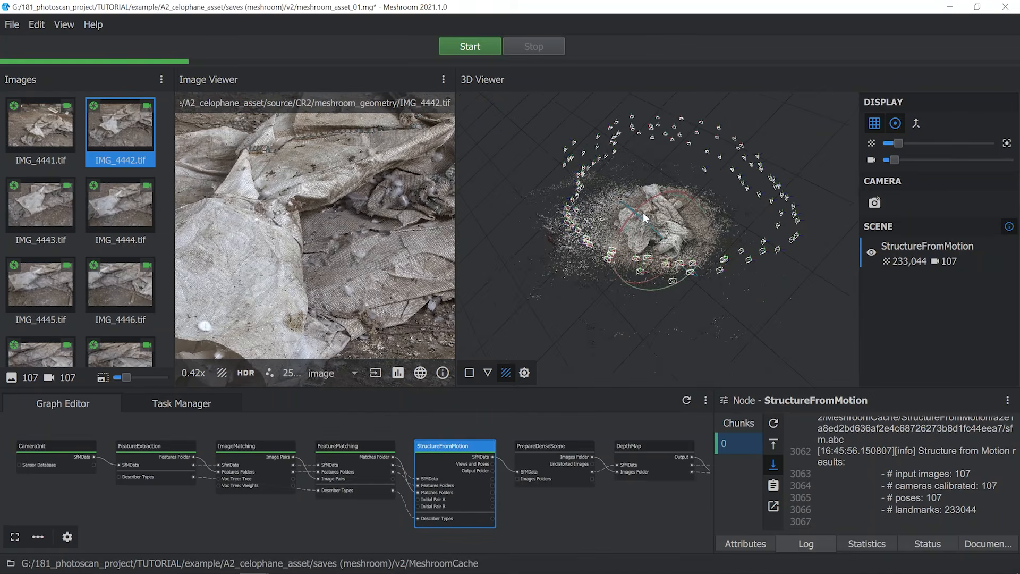
{"action": "scroll", "coordinate": [651, 218], "scroll_direction": "up", "scroll_amount": 2}
{"action": "left_click_drag", "start_coordinate": [661, 227], "coordinate": [587, 210]}
Move the Texturing, MeshFiltering, Meshing, DepthMapFilter, DepthMap and PrepareDenseScene nodes further along the graph to leave a gap after StructureFromMotion.
{"action": "scroll", "coordinate": [505, 474], "scroll_direction": "up", "scroll_amount": 5}
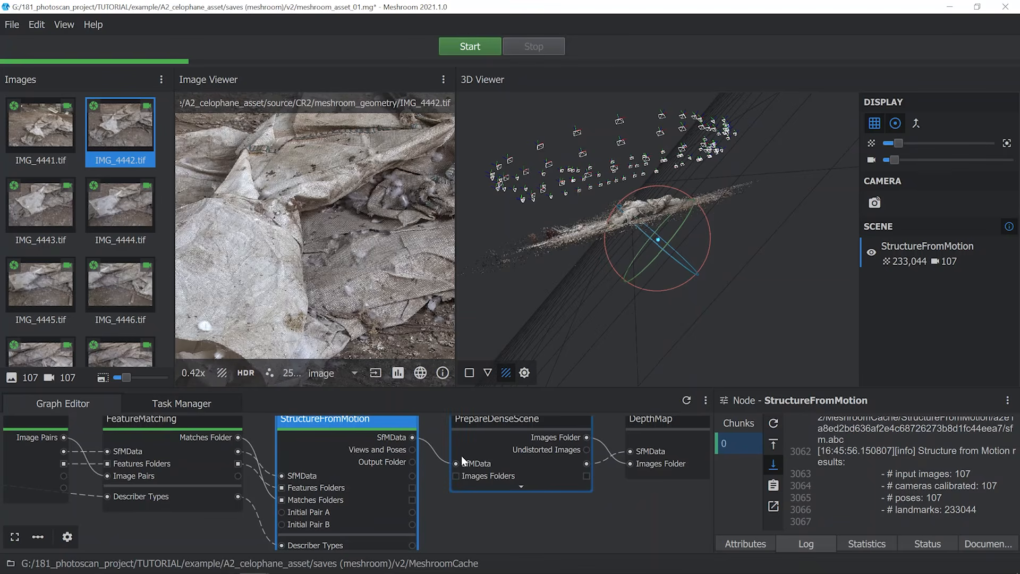
{"action": "scroll", "coordinate": [461, 455], "scroll_direction": "down", "scroll_amount": 1}
{"action": "middle_click_drag", "start_coordinate": [566, 461], "coordinate": [221, 486]}
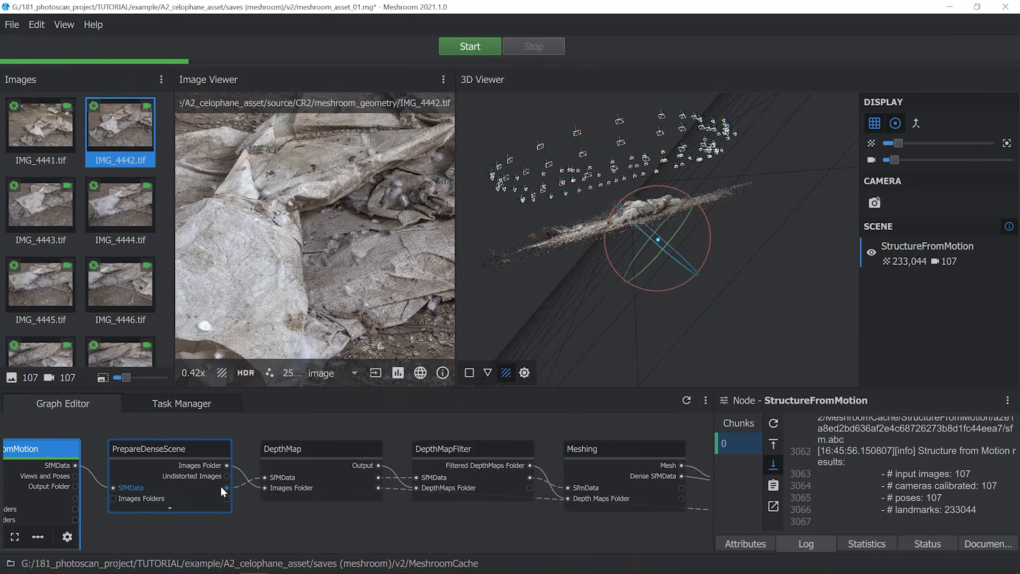
{"action": "scroll", "coordinate": [221, 486], "scroll_direction": "down", "scroll_amount": 3}
{"action": "middle_click_drag", "start_coordinate": [306, 468], "coordinate": [266, 458]}
{"action": "scroll", "coordinate": [457, 478], "scroll_direction": "down", "scroll_amount": 1}
{"action": "left_click_drag", "start_coordinate": [605, 462], "coordinate": [693, 464]}
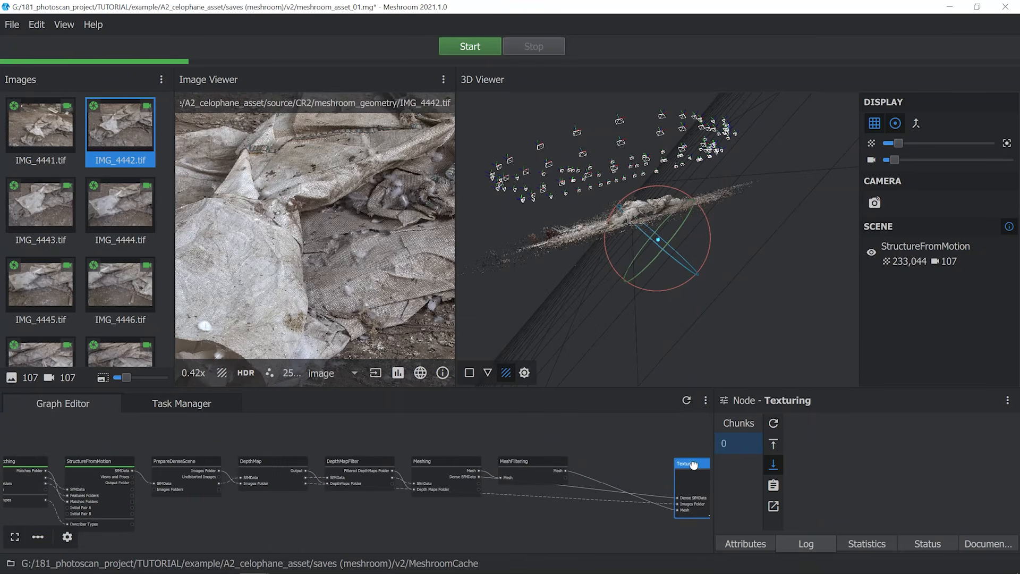
{"action": "left_click_drag", "start_coordinate": [537, 461], "coordinate": [625, 463]}
{"action": "left_click_drag", "start_coordinate": [456, 461], "coordinate": [543, 464]}
{"action": "left_click_drag", "start_coordinate": [367, 461], "coordinate": [448, 467]}
{"action": "left_click_drag", "start_coordinate": [276, 462], "coordinate": [354, 463]}
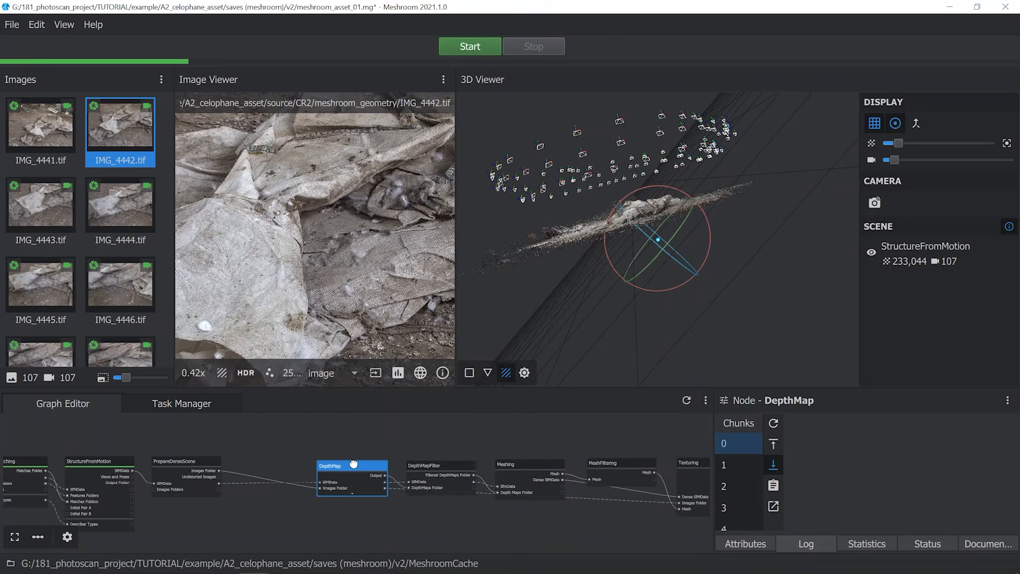
{"action": "left_click_drag", "start_coordinate": [186, 461], "coordinate": [267, 467]}
{"action": "middle_click_drag", "start_coordinate": [156, 507], "coordinate": [285, 495]}
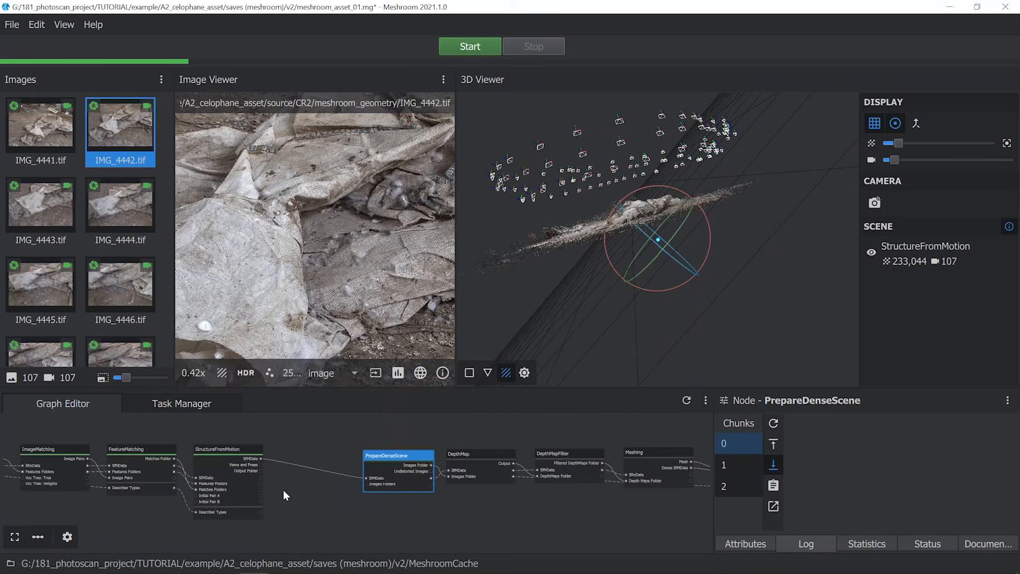
Add an SfMTransform node in the gap after StructureFromMotion and connect StructureFromMotion's SfMData output to its Input.
{"action": "scroll", "coordinate": [299, 485], "scroll_direction": "up", "scroll_amount": 2}
{"action": "left_click", "coordinate": [301, 481]}
{"action": "right_click", "coordinate": [301, 481]}
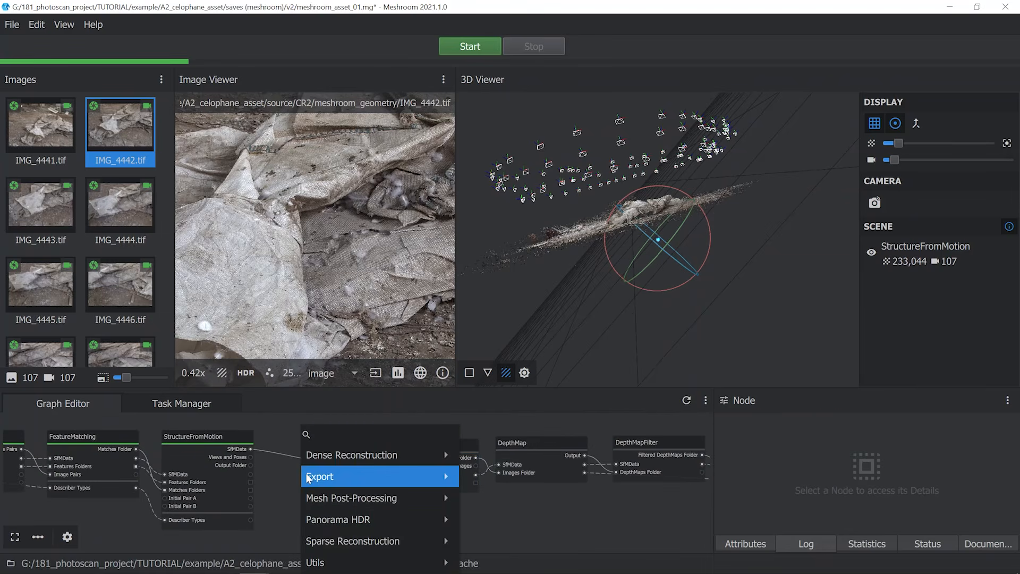
{"action": "mouse_move", "coordinate": [378, 564]}
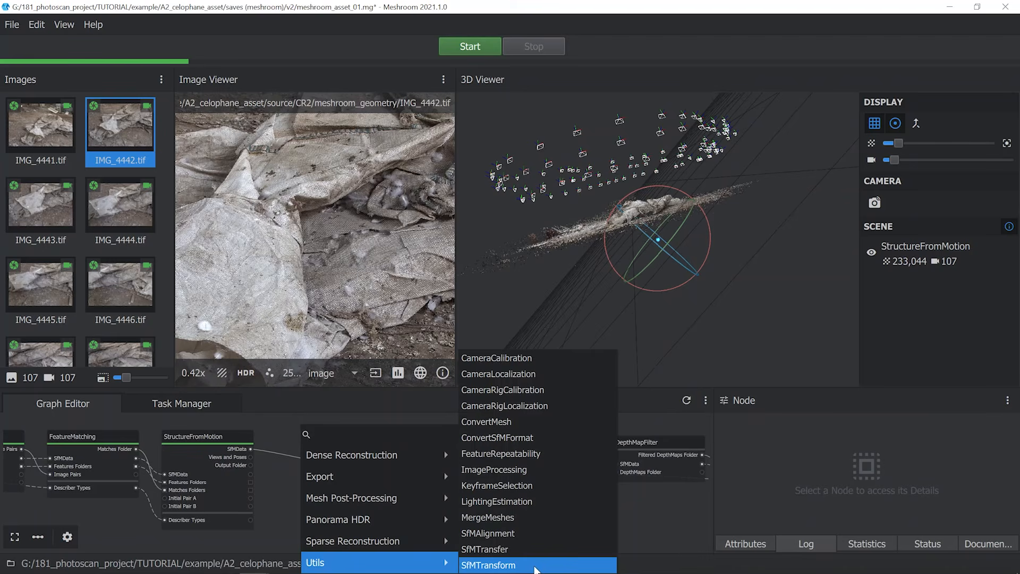
{"action": "left_click", "coordinate": [535, 565]}
{"action": "left_click_drag", "start_coordinate": [317, 485], "coordinate": [301, 487]}
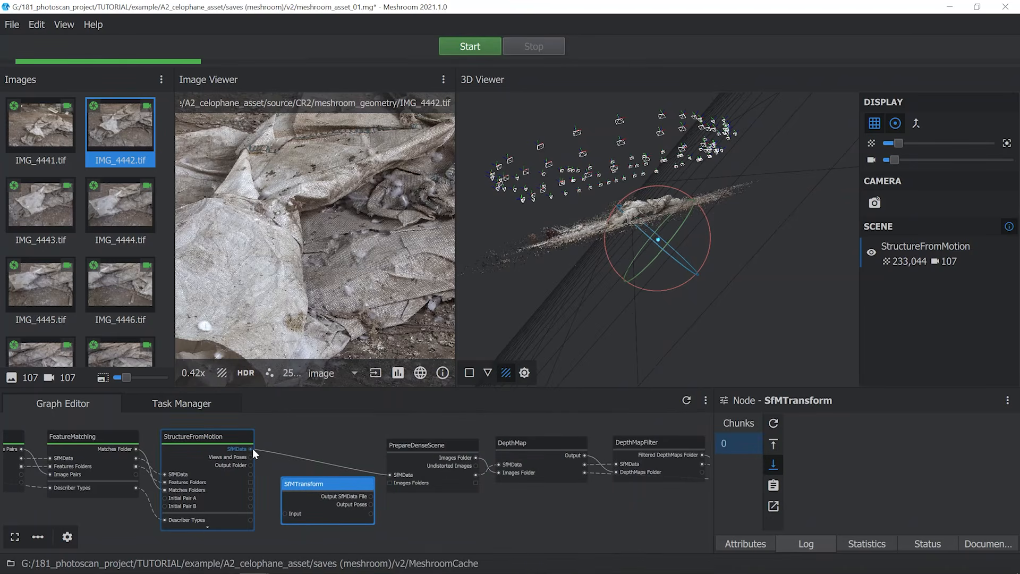
{"action": "left_click_drag", "start_coordinate": [253, 449], "coordinate": [308, 487]}
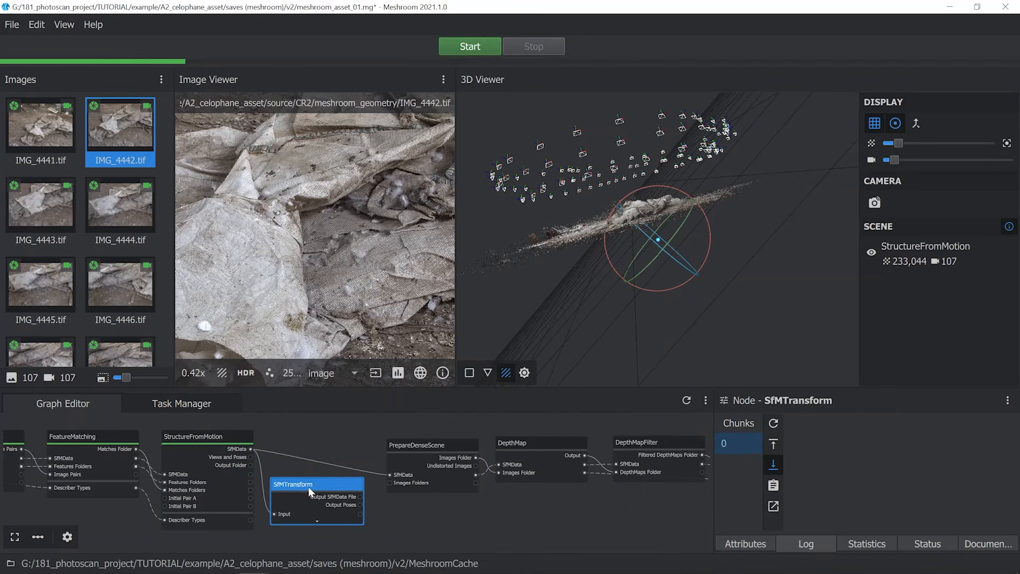
Remove the direct StructureFromMotion–PrepareDenseScene link, connect SfMTransform's Output SfMData File to PrepareDenseScene's SfMData, and align the node in the row.
{"action": "right_click", "coordinate": [332, 464]}
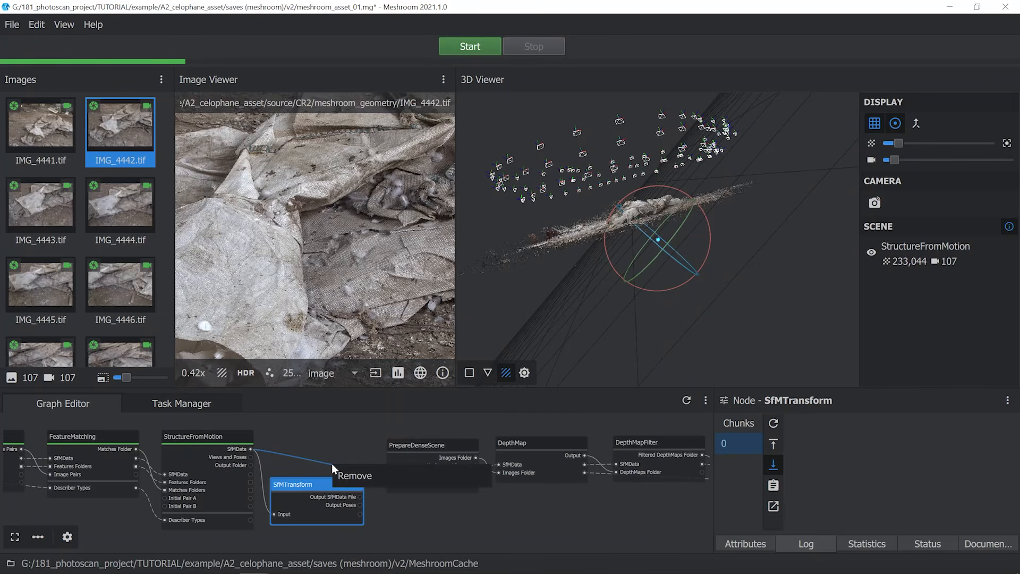
{"action": "left_click", "coordinate": [346, 476]}
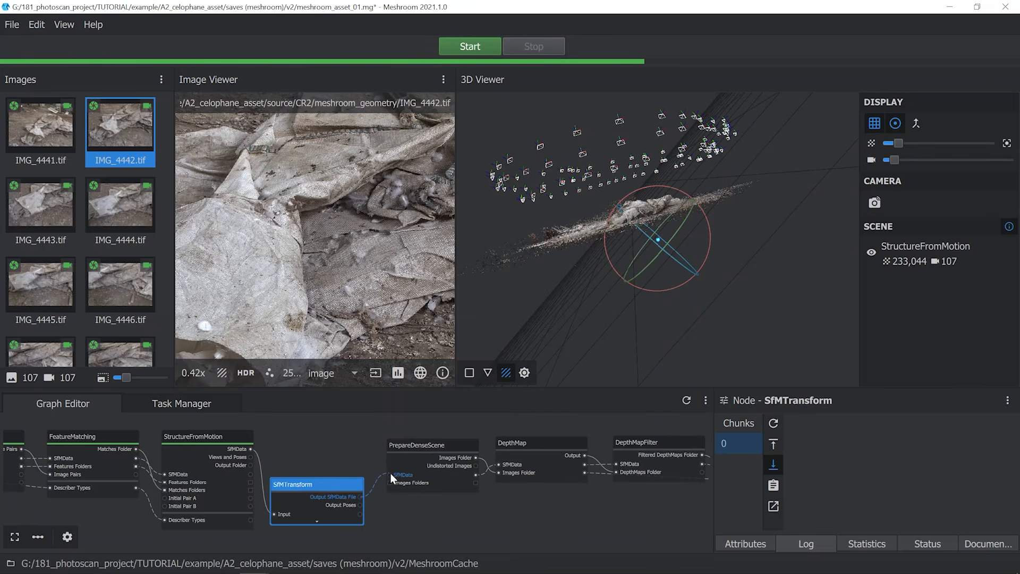
{"action": "left_click_drag", "start_coordinate": [390, 473], "coordinate": [317, 432]}
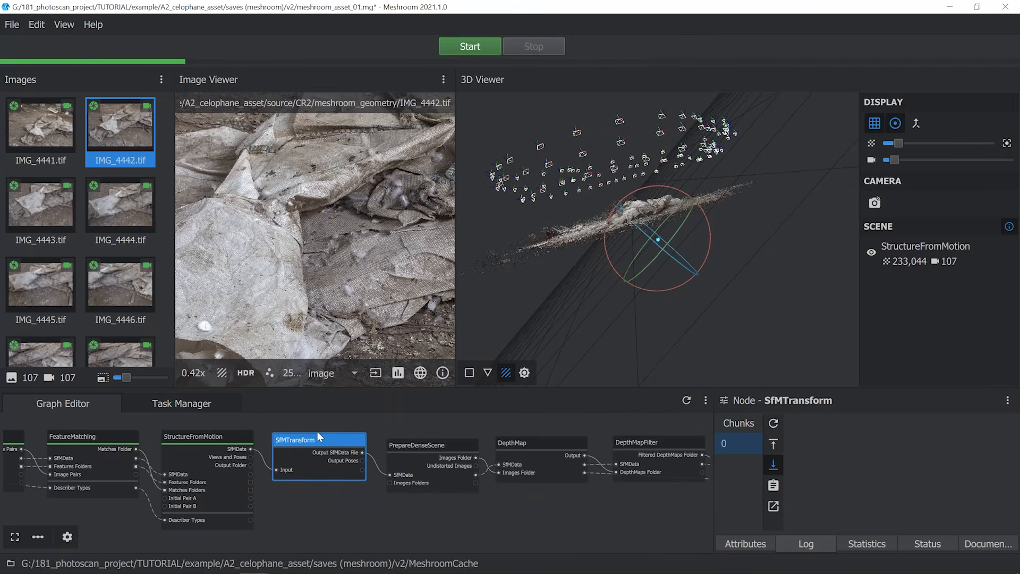
Choose auto_from_landmarks as SfMTransform's transformation method and compute the node.
{"action": "scroll", "coordinate": [277, 436], "scroll_direction": "up", "scroll_amount": 2}
{"action": "left_click", "coordinate": [748, 543]}
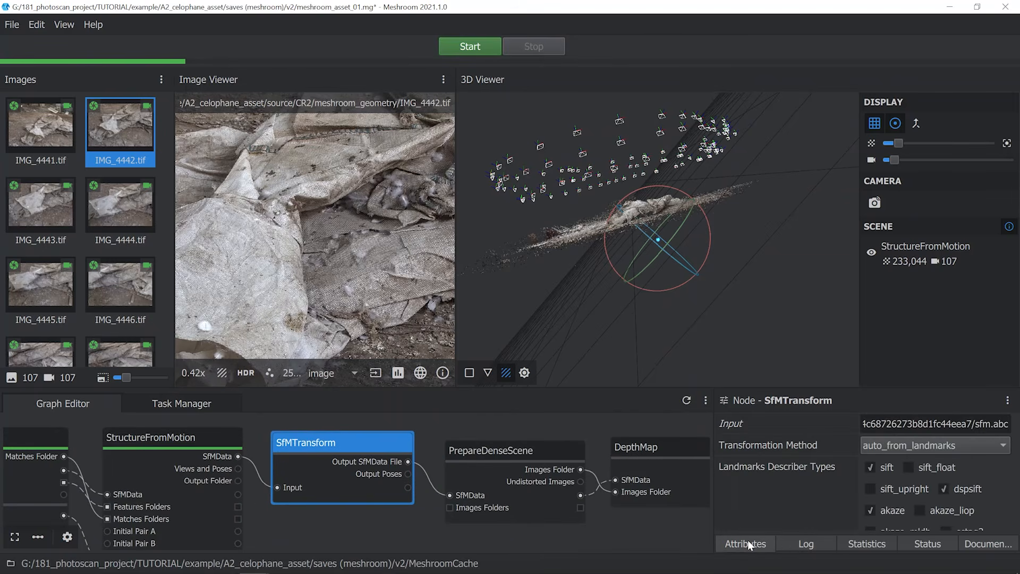
{"action": "left_click", "coordinate": [878, 445]}
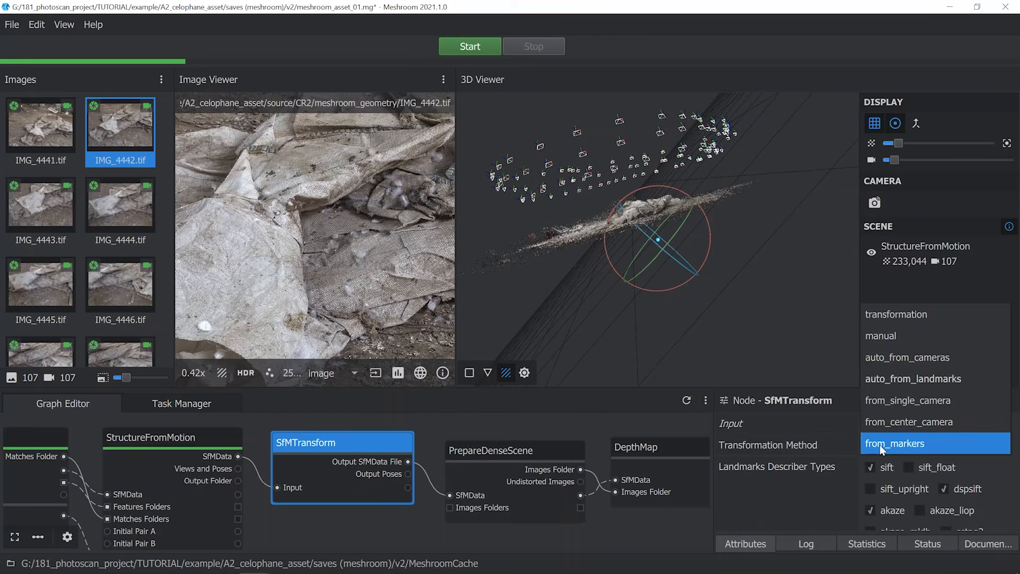
{"action": "left_click", "coordinate": [934, 381]}
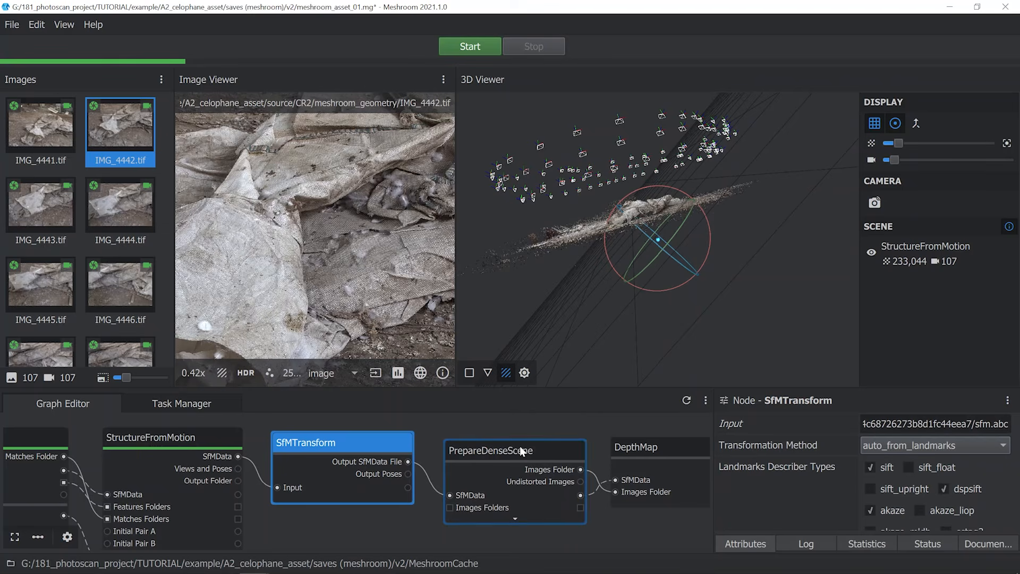
{"action": "right_click", "coordinate": [365, 441]}
{"action": "left_click", "coordinate": [371, 453]}
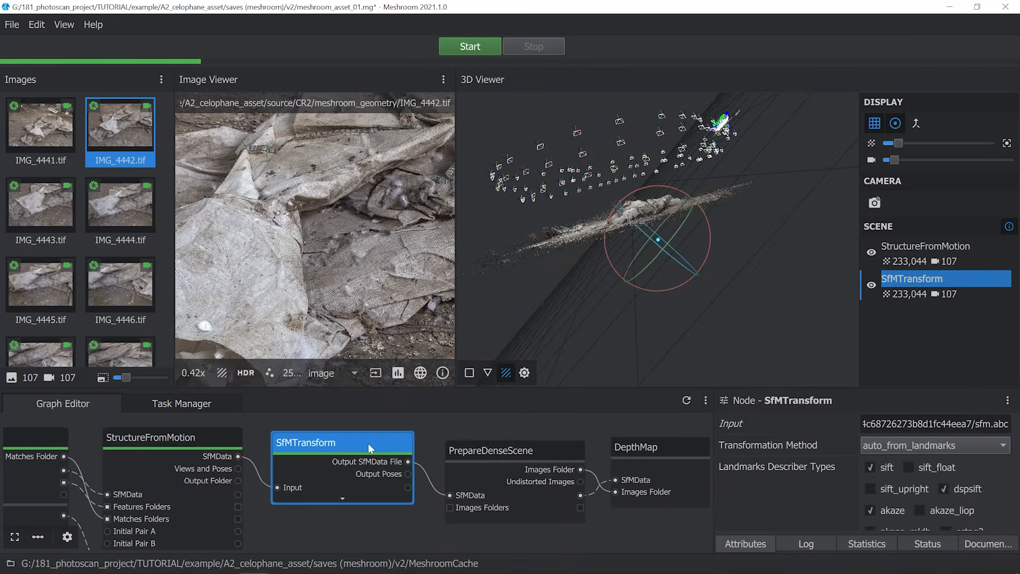
{"action": "left_click", "coordinate": [871, 254]}
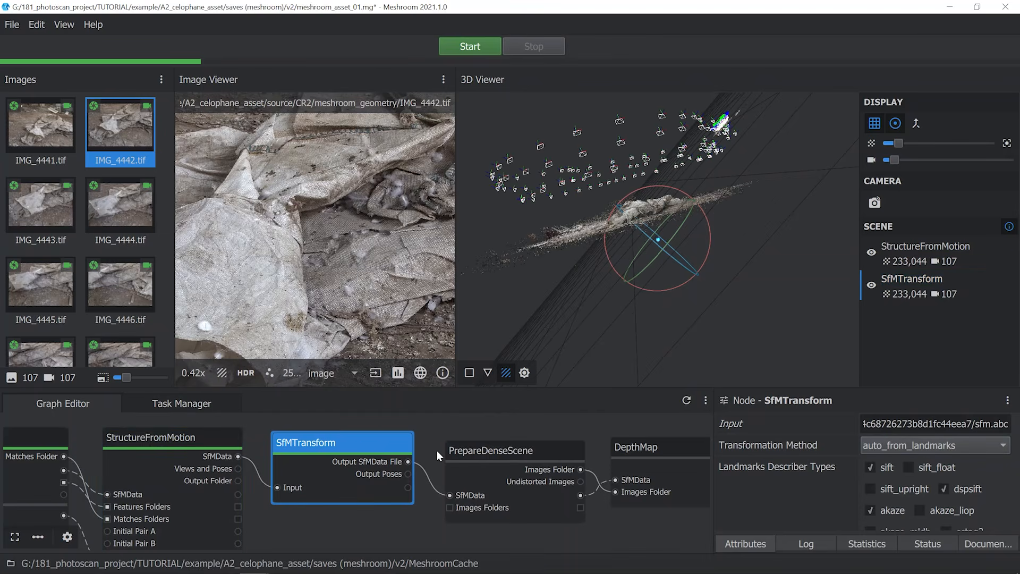
Disable Scale and Translation on SfMTransform and recompute it, hiding the StructureFromMotion result to inspect the corrected orientation.
{"action": "scroll", "coordinate": [847, 471], "scroll_direction": "down", "scroll_amount": 4}
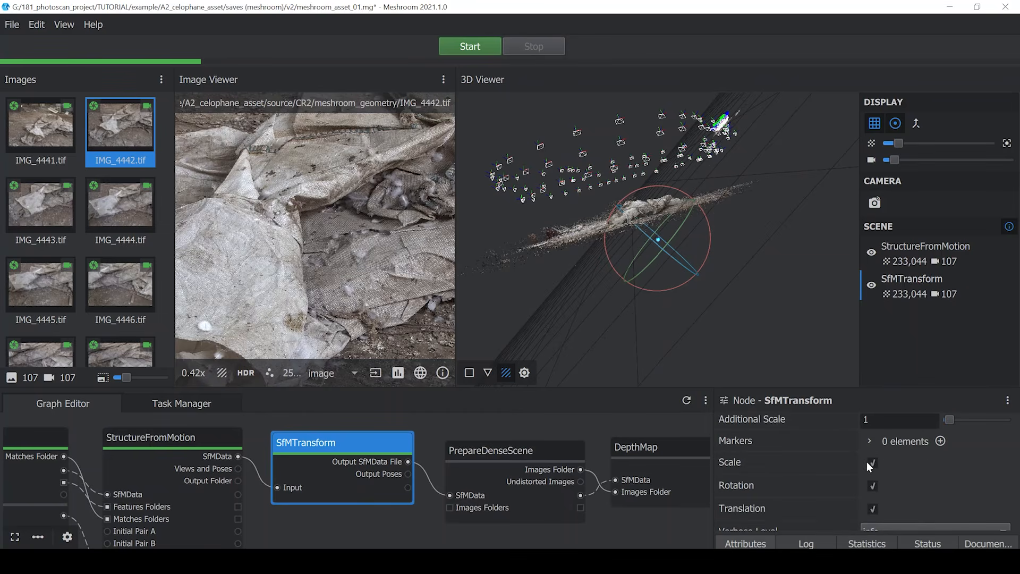
{"action": "left_click", "coordinate": [870, 463]}
{"action": "left_click", "coordinate": [872, 509]}
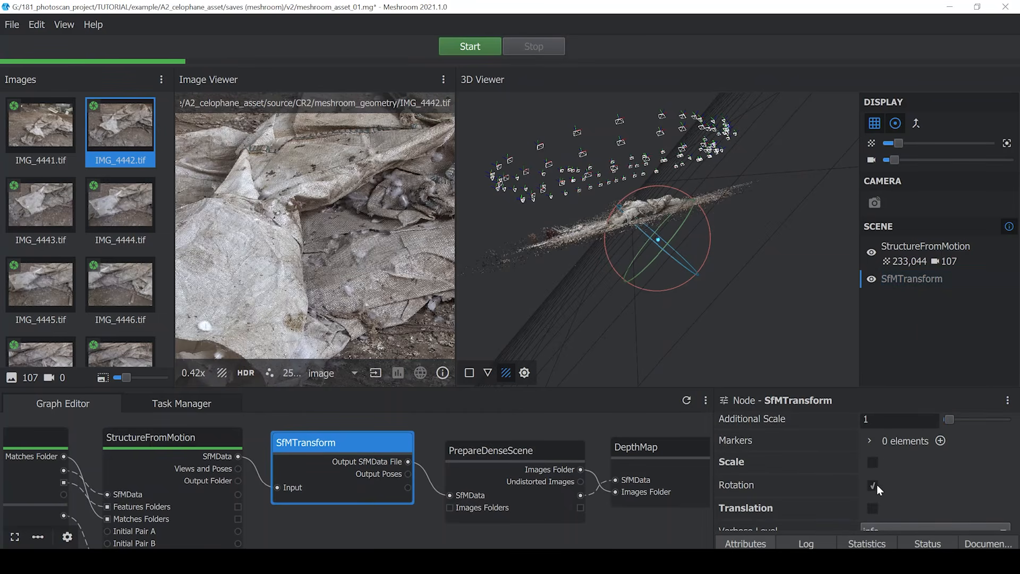
{"action": "right_click", "coordinate": [368, 442]}
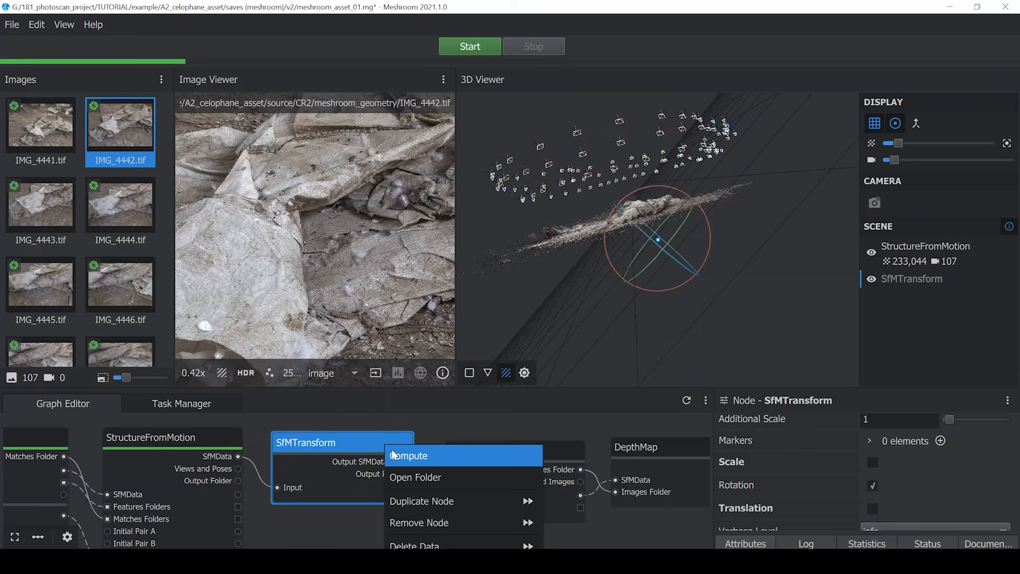
{"action": "left_click", "coordinate": [373, 451]}
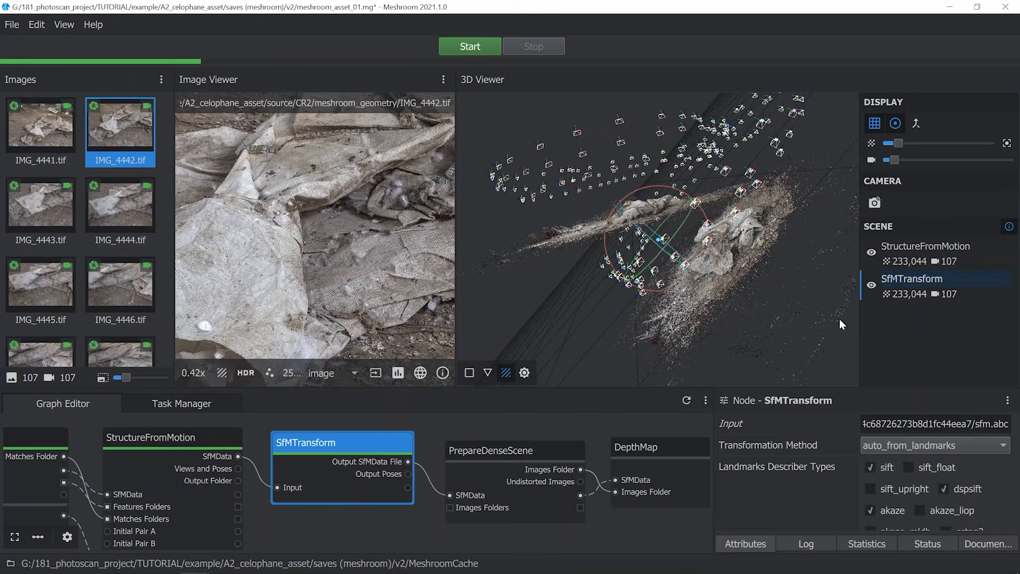
{"action": "left_click", "coordinate": [872, 252]}
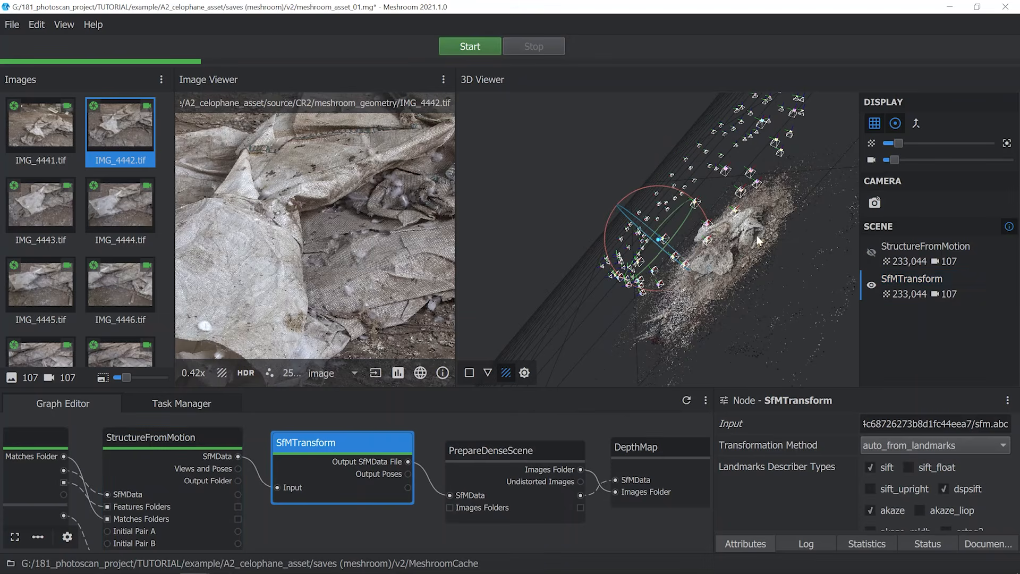
{"action": "left_click_drag", "start_coordinate": [672, 232], "coordinate": [640, 277]}
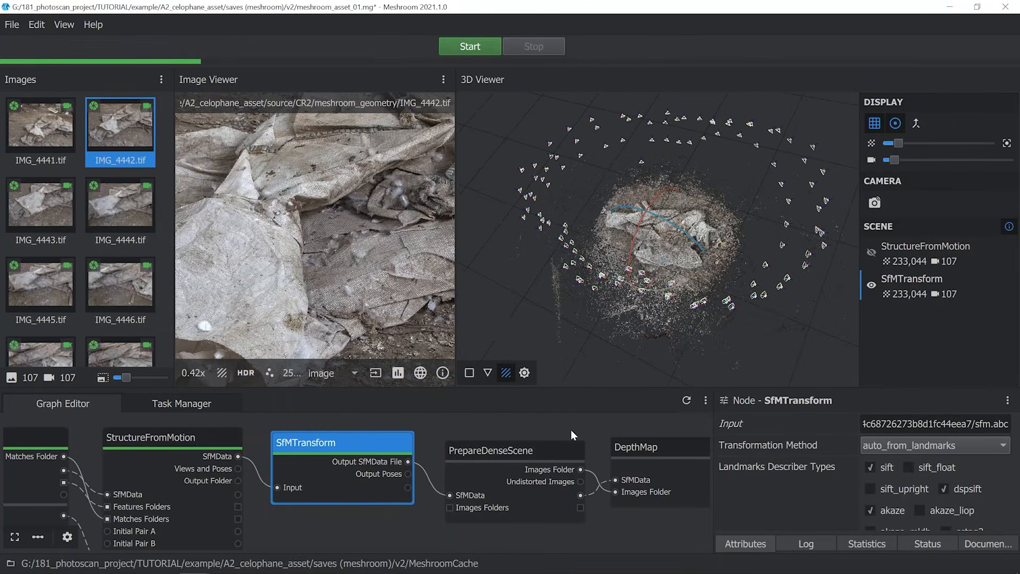
Move the Texturing, MeshFiltering, Meshing, DepthMapFilter, DepthMap and PrepareDenseScene nodes further along to leave a gap after SfMTransform.
{"action": "scroll", "coordinate": [394, 445], "scroll_direction": "down", "scroll_amount": 5}
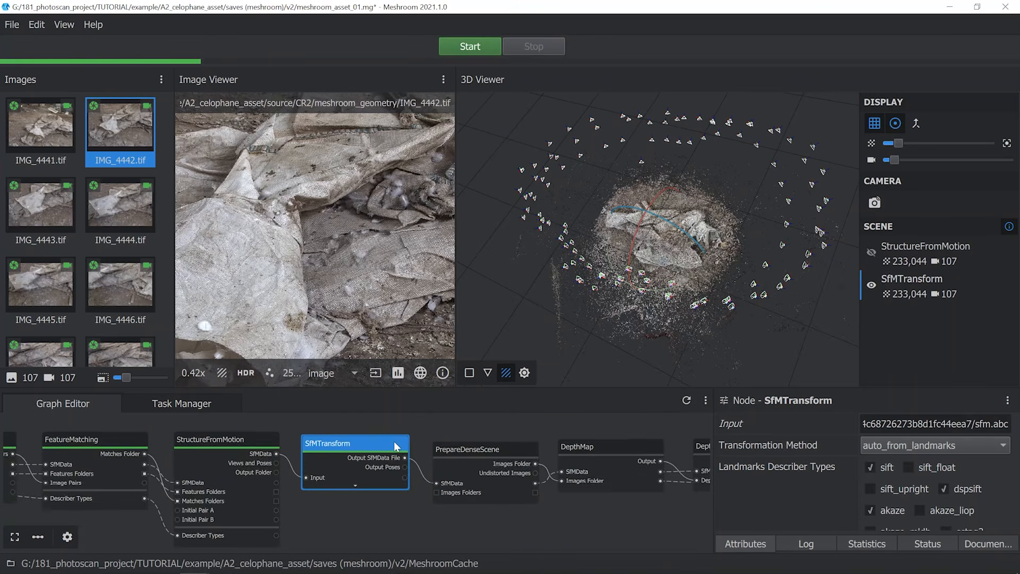
{"action": "middle_click_drag", "start_coordinate": [560, 461], "coordinate": [315, 477]}
{"action": "left_click", "coordinate": [691, 479]}
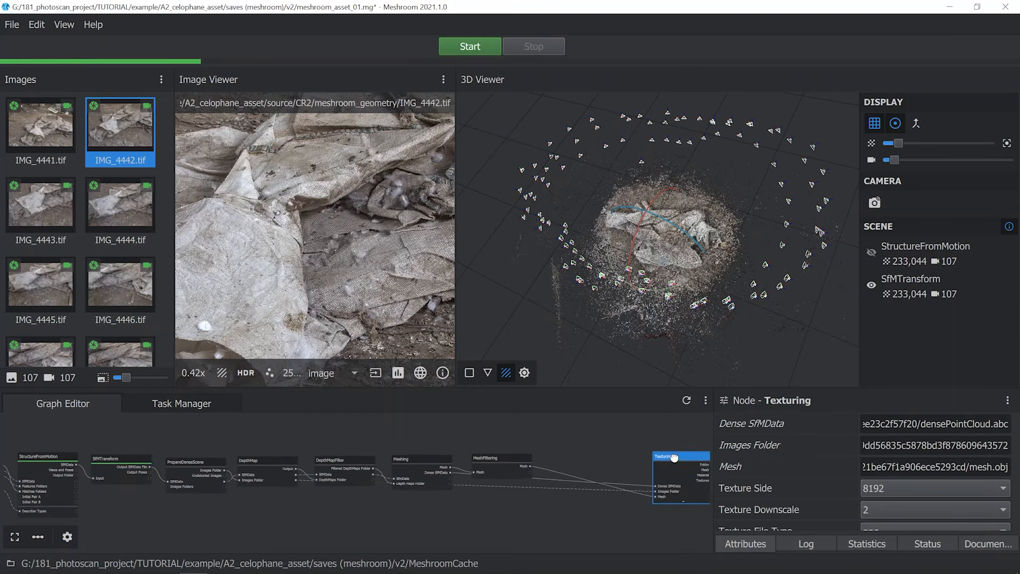
{"action": "left_click_drag", "start_coordinate": [506, 463], "coordinate": [631, 461]}
{"action": "left_click_drag", "start_coordinate": [425, 460], "coordinate": [555, 461]}
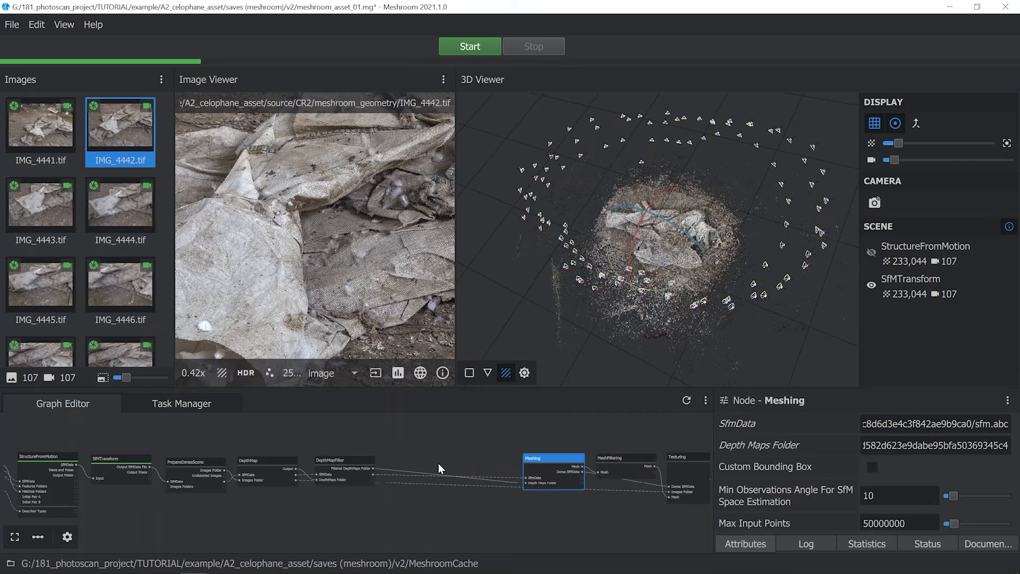
{"action": "left_click_drag", "start_coordinate": [348, 458], "coordinate": [483, 459]}
{"action": "left_click_drag", "start_coordinate": [268, 460], "coordinate": [412, 460]}
{"action": "left_click_drag", "start_coordinate": [198, 462], "coordinate": [335, 464]}
Add a second SfMTransform node in the gap and connect the first one's Output SfMData File to its Input.
{"action": "middle_click_drag", "start_coordinate": [205, 468], "coordinate": [335, 454]}
{"action": "scroll", "coordinate": [297, 456], "scroll_direction": "up", "scroll_amount": 5}
{"action": "right_click", "coordinate": [357, 461]}
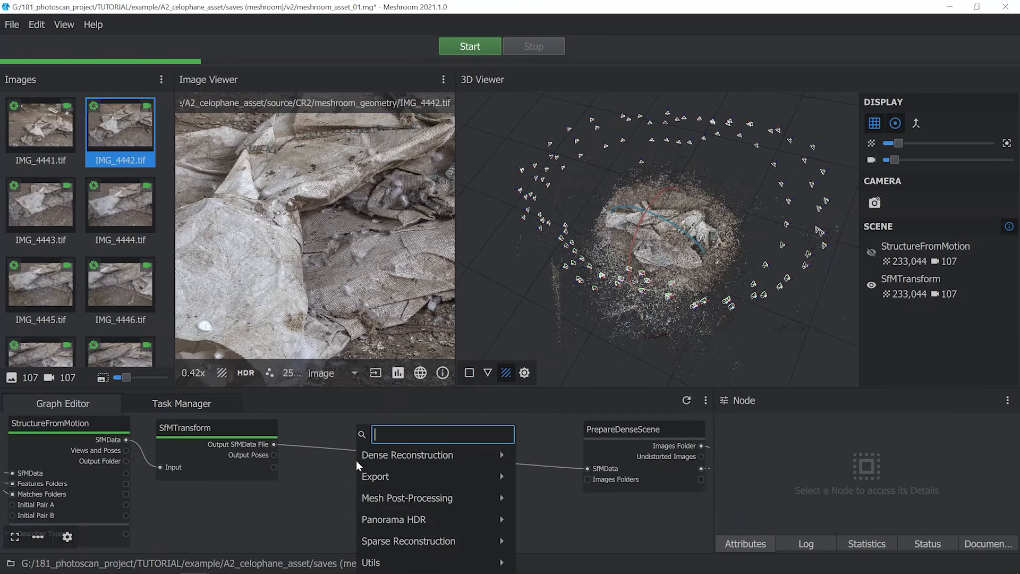
{"action": "mouse_move", "coordinate": [391, 562]}
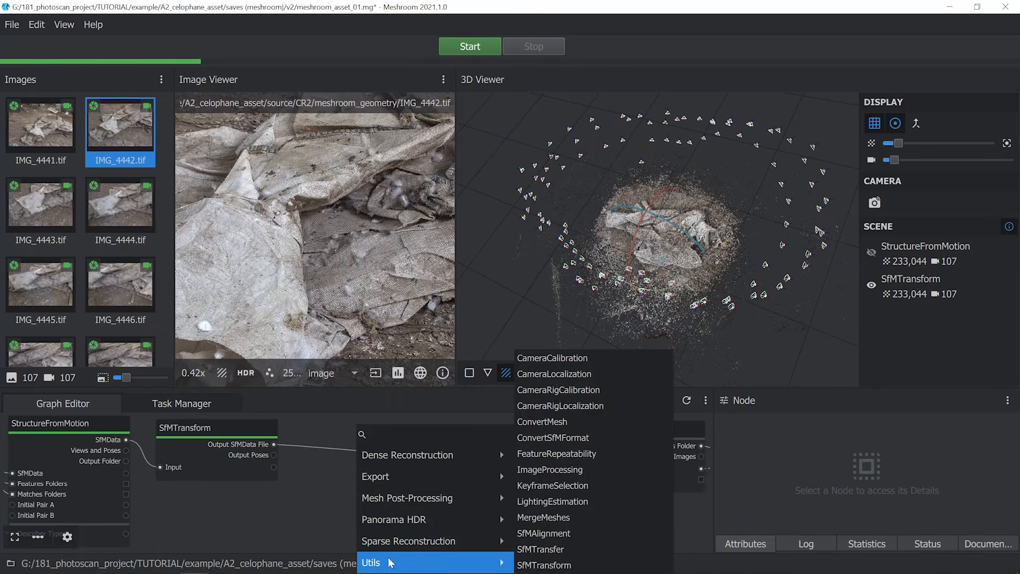
{"action": "left_click", "coordinate": [542, 565]}
{"action": "left_click_drag", "start_coordinate": [282, 442], "coordinate": [361, 507]}
Replace the first SfMTransform's link to PrepareDenseScene with SfMTransform2's Output SfMData File, and align SfMTransform2 in the row.
{"action": "right_click", "coordinate": [563, 466]}
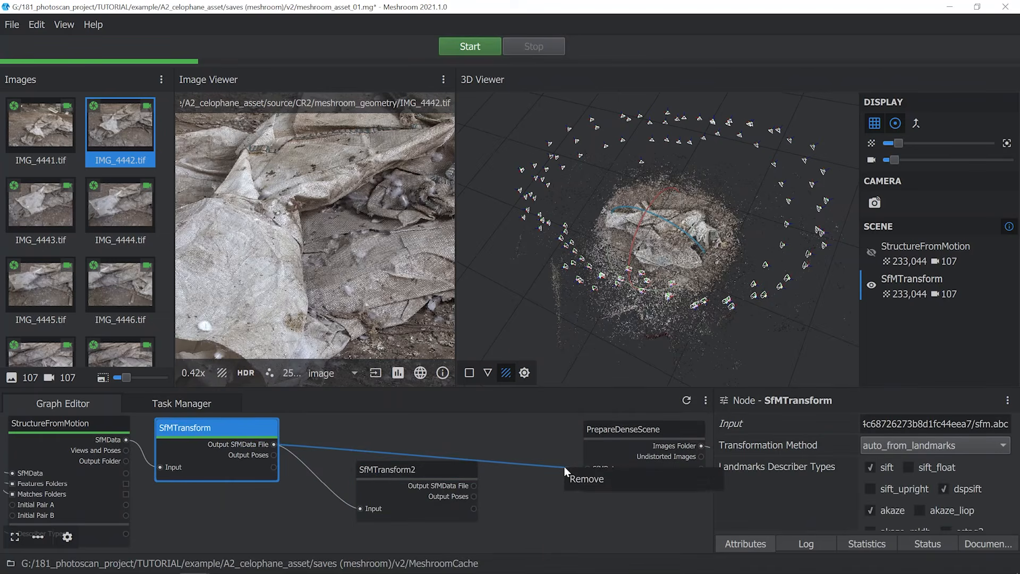
{"action": "left_click", "coordinate": [585, 479]}
{"action": "left_click_drag", "start_coordinate": [474, 485], "coordinate": [590, 467]}
{"action": "left_click_drag", "start_coordinate": [414, 471], "coordinate": [373, 428]}
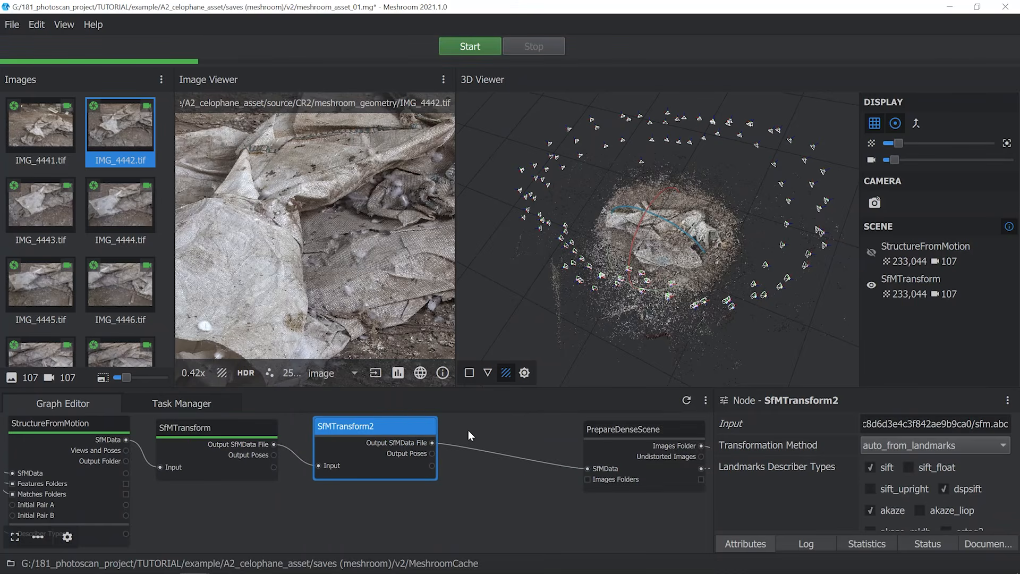
Set SfMTransform2's transformation method to manual, load it in the 3D view and compute it.
{"action": "left_click", "coordinate": [870, 447]}
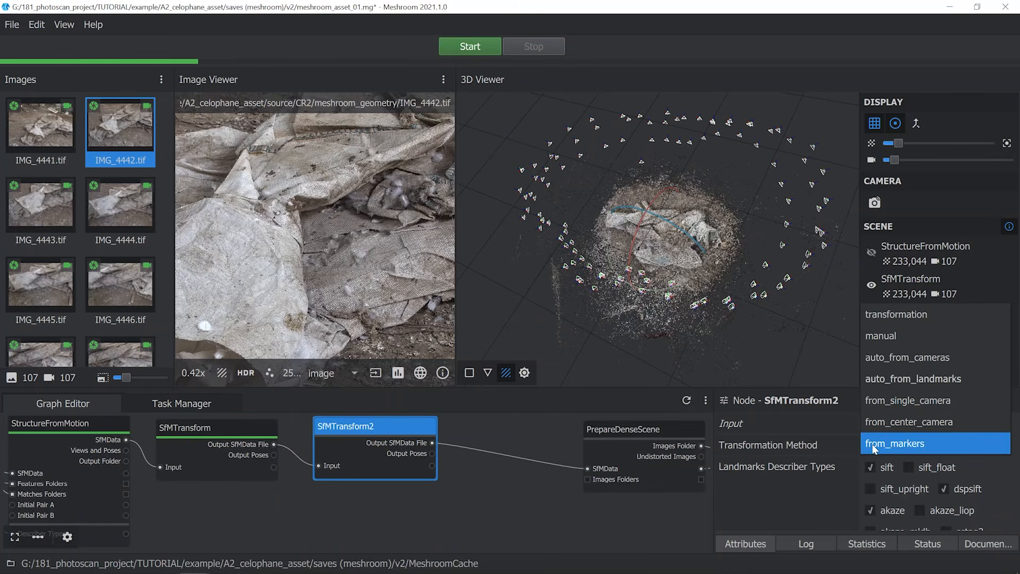
{"action": "left_click", "coordinate": [892, 342]}
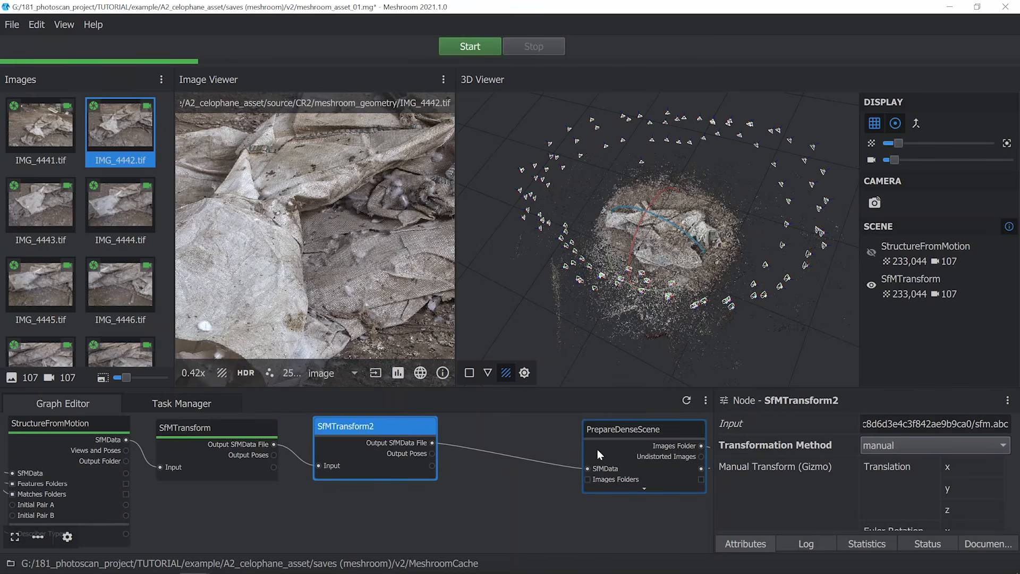
{"action": "double_click", "coordinate": [376, 426]}
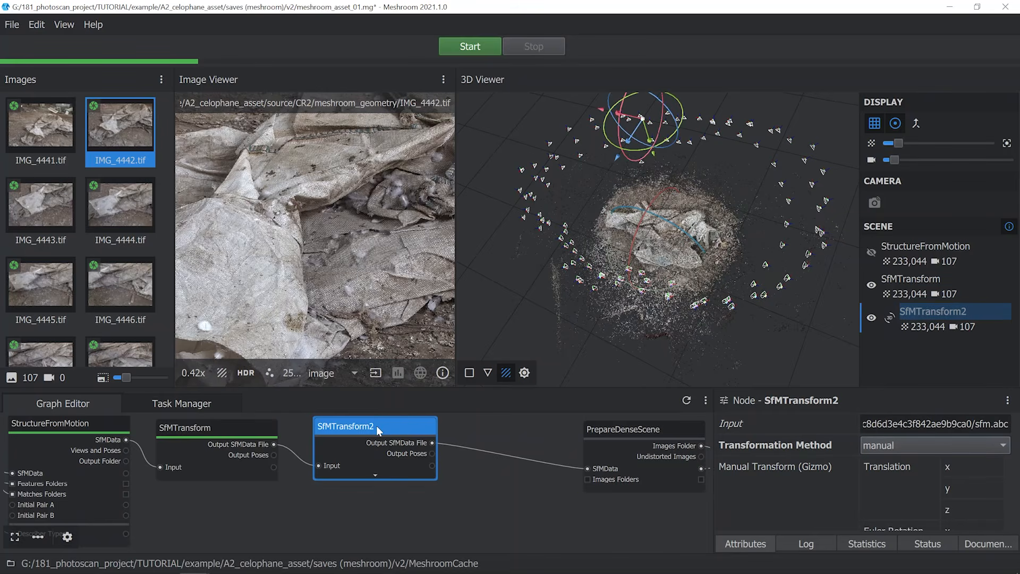
{"action": "right_click", "coordinate": [400, 435]}
{"action": "left_click", "coordinate": [400, 439]}
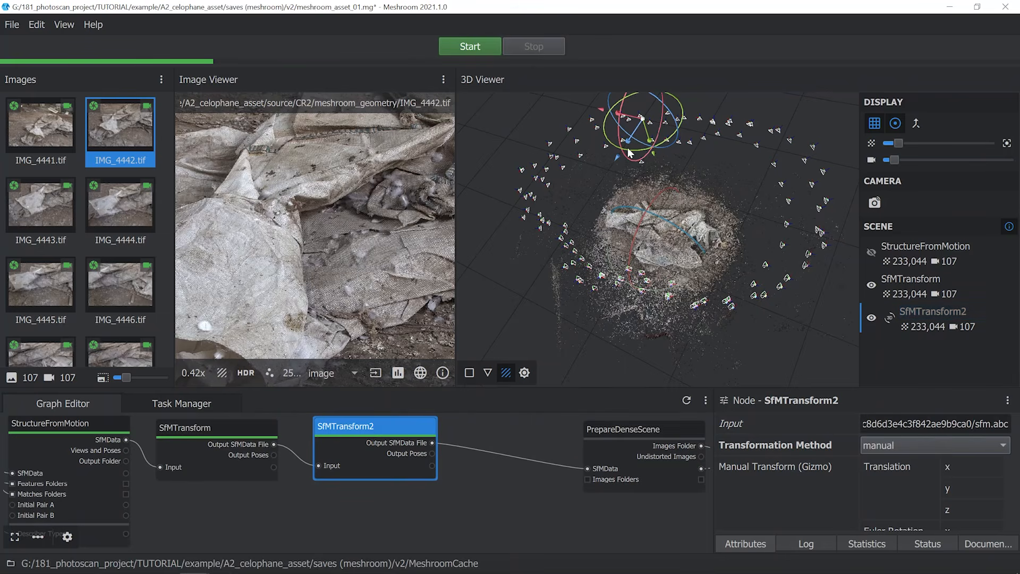
Hide the SfMTransform result and adjust the position and rotation of SfMTransform2's point cloud with the transform gizmo.
{"action": "left_click_drag", "start_coordinate": [632, 154], "coordinate": [620, 143]}
{"action": "left_click", "coordinate": [871, 285]}
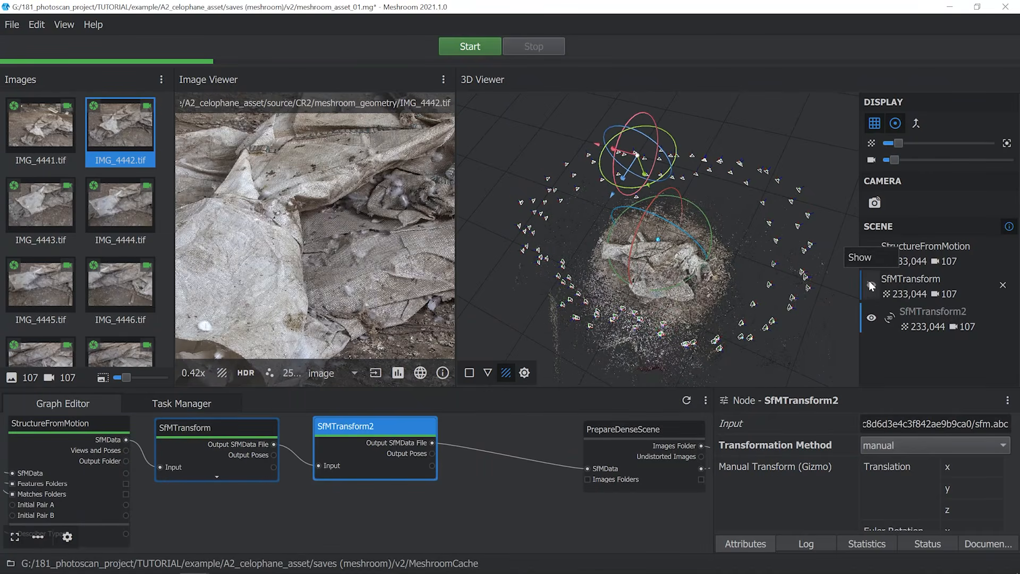
{"action": "mouse_move", "coordinate": [631, 191]}
{"action": "left_mouse_down"}
{"action": "mouse_move", "coordinate": [591, 197]}
{"action": "mouse_move", "coordinate": [627, 188]}
{"action": "left_mouse_up"}
{"action": "left_click_drag", "start_coordinate": [646, 289], "coordinate": [632, 174]}
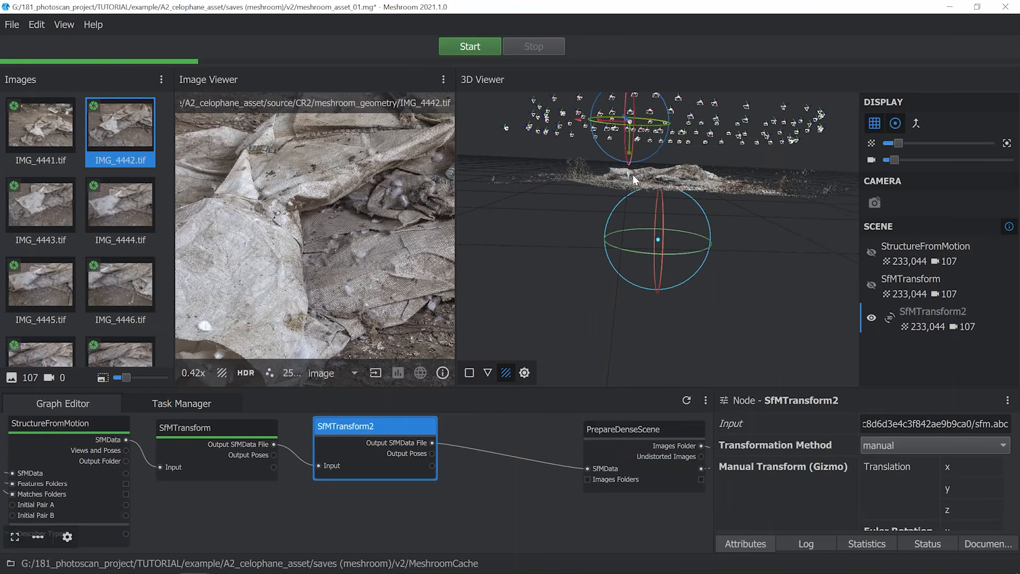
{"action": "left_click_drag", "start_coordinate": [636, 250], "coordinate": [626, 313]}
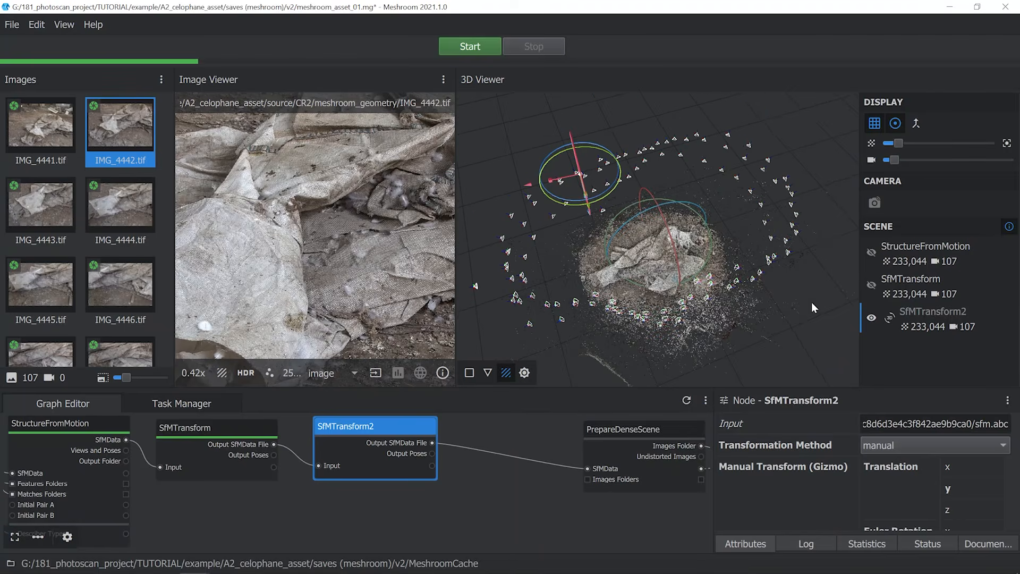
Hide SfMTransform2's transform gizmo and compute the node.
{"action": "left_click", "coordinate": [891, 320]}
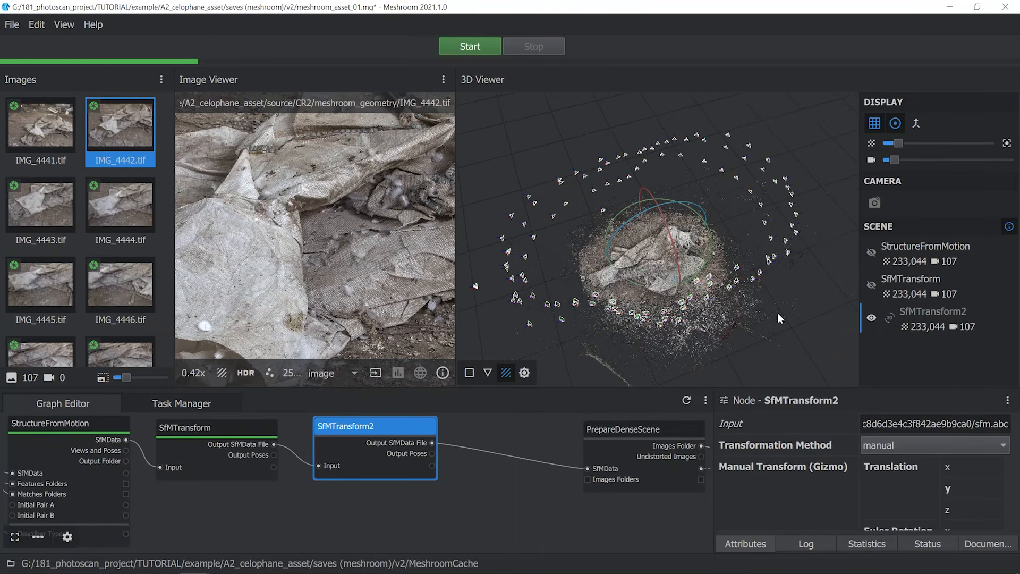
{"action": "right_click", "coordinate": [363, 431]}
{"action": "left_click", "coordinate": [372, 436]}
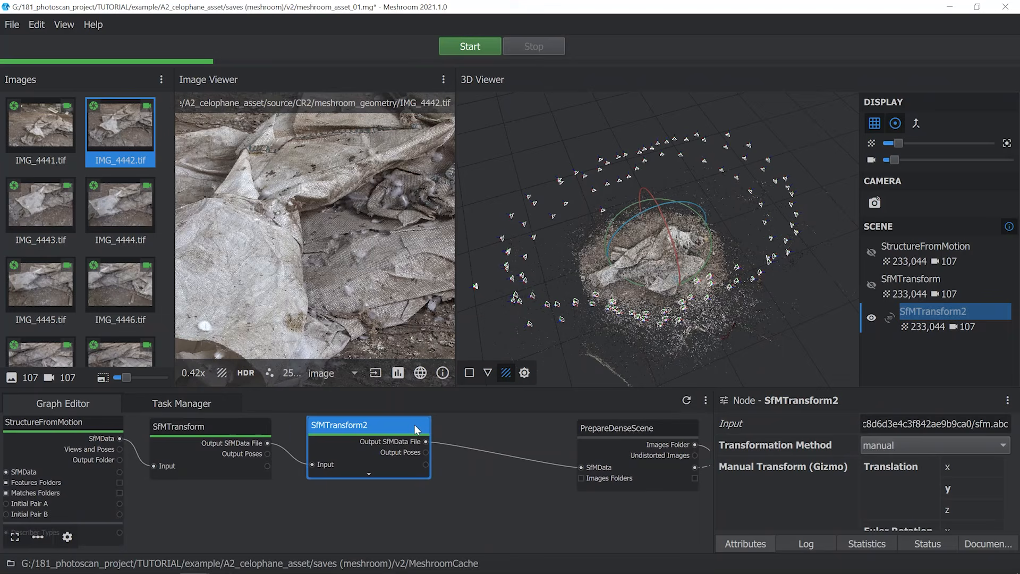
Move PrepareDenseScene closer to SfMTransform2 and compute it.
{"action": "middle_click_drag", "start_coordinate": [496, 433], "coordinate": [345, 452]}
{"action": "left_click_drag", "start_coordinate": [476, 444], "coordinate": [461, 440]}
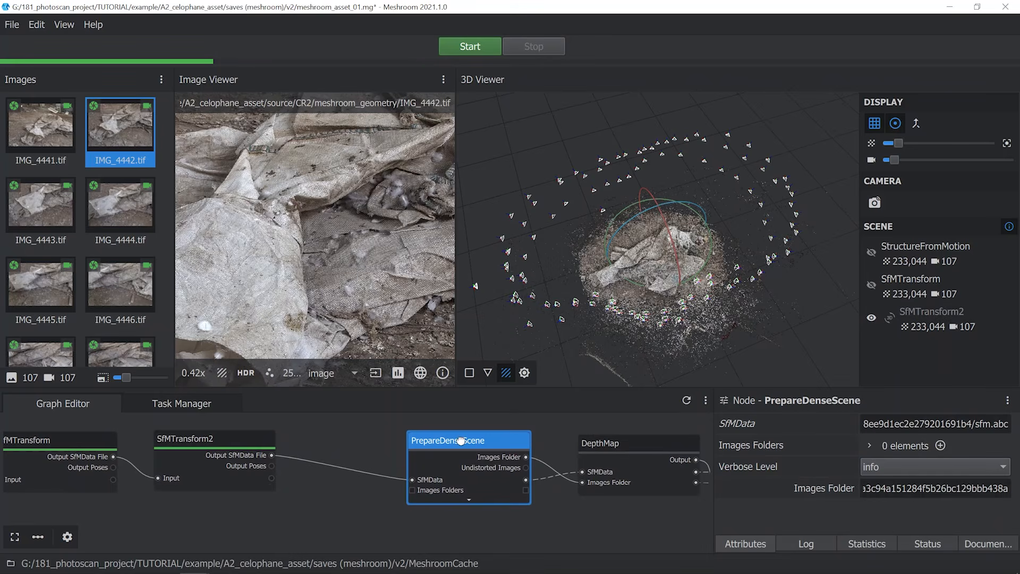
{"action": "left_click_drag", "start_coordinate": [461, 440], "coordinate": [440, 436]}
{"action": "scroll", "coordinate": [439, 435], "scroll_direction": "up", "scroll_amount": 1}
{"action": "right_click", "coordinate": [440, 436]}
{"action": "left_click", "coordinate": [450, 444]}
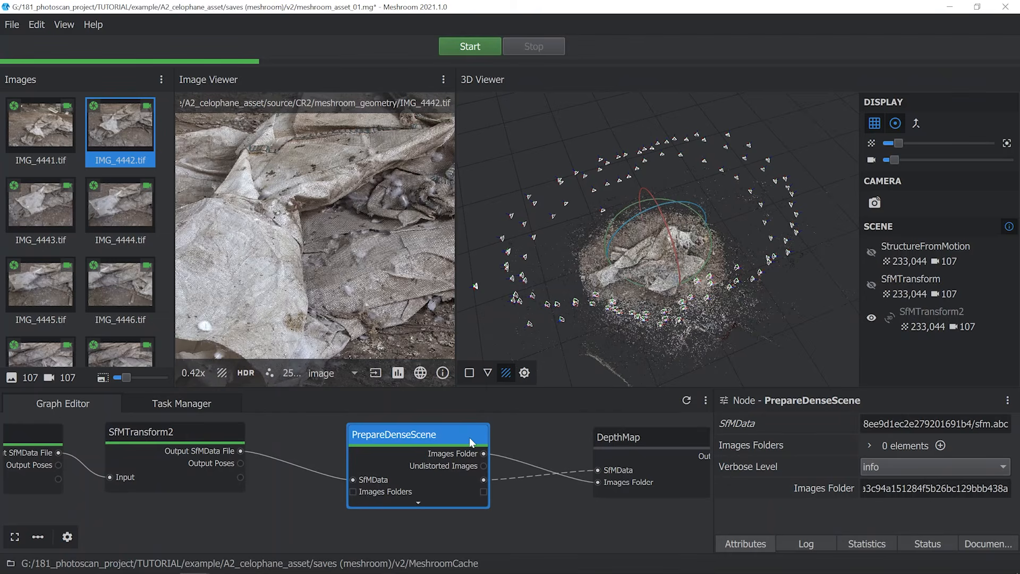
Select the DepthMap node, move it closer to PrepareDenseScene and set its Downscale to 1.
{"action": "middle_click_drag", "start_coordinate": [628, 447], "coordinate": [337, 454]}
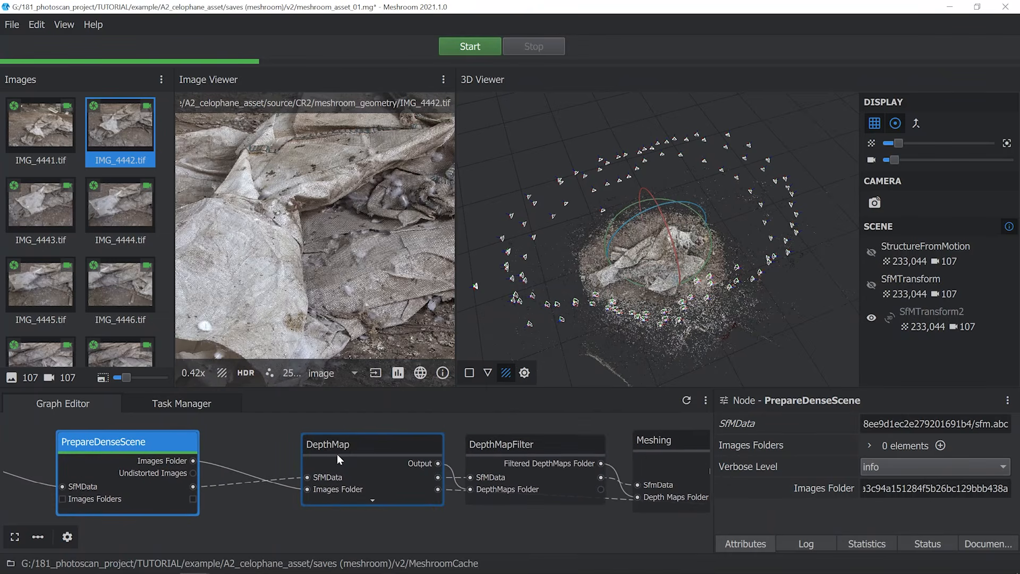
{"action": "scroll", "coordinate": [366, 451], "scroll_direction": "up", "scroll_amount": 1}
{"action": "left_click_drag", "start_coordinate": [396, 444], "coordinate": [351, 445]}
{"action": "middle_click_drag", "start_coordinate": [351, 447], "coordinate": [370, 441]}
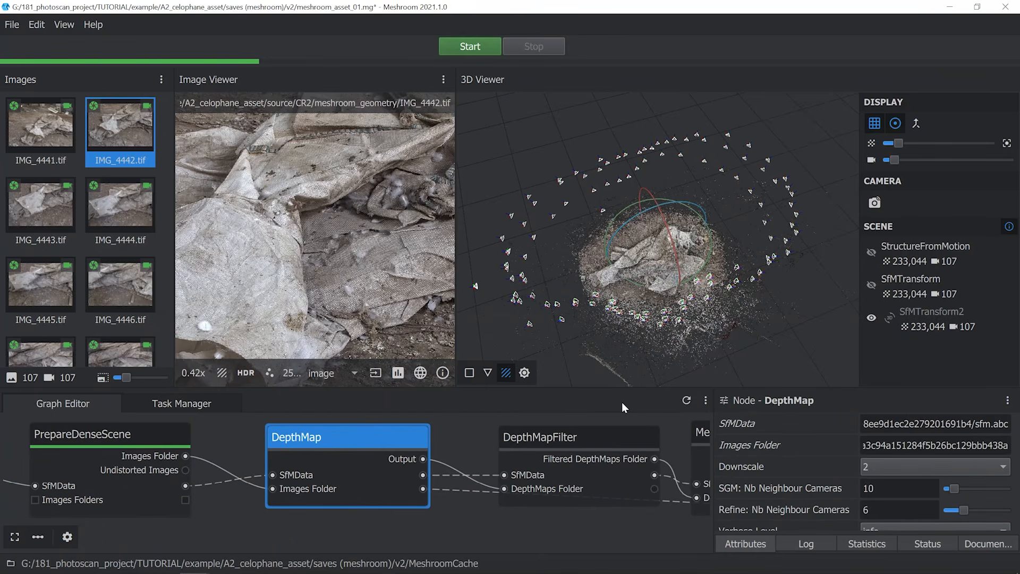
{"action": "left_click", "coordinate": [866, 466]}
{"action": "left_click", "coordinate": [885, 470]}
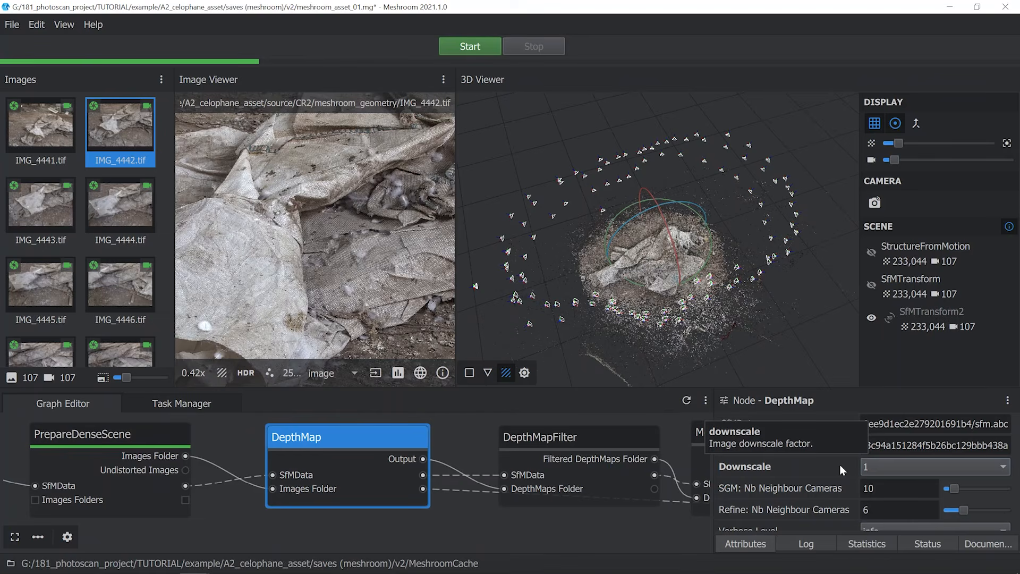
Set the DepthMap node's Downscale to 2.
{"action": "left_click", "coordinate": [878, 464]}
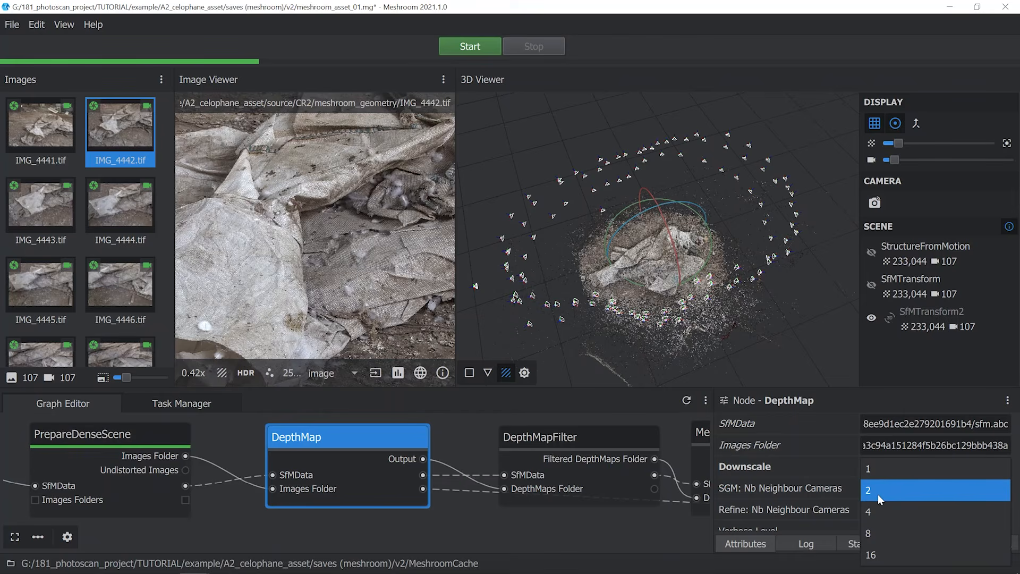
{"action": "left_click", "coordinate": [878, 490]}
{"action": "scroll", "coordinate": [817, 469], "scroll_direction": "down", "scroll_amount": 1}
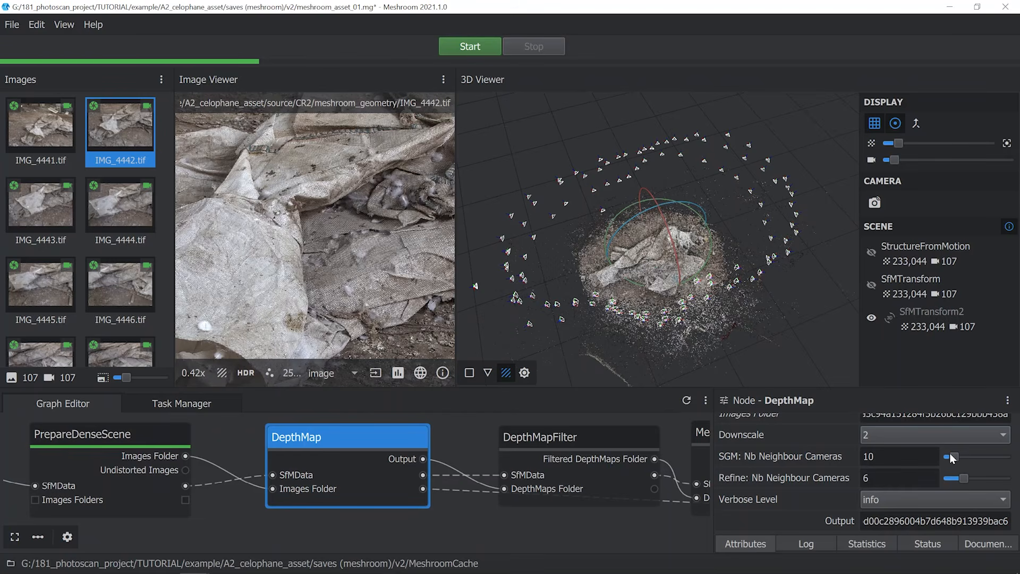
{"action": "scroll", "coordinate": [951, 462], "scroll_direction": "up", "scroll_amount": 1}
Show the DepthMap node's advanced attributes, look through the SGM, Refine and GPU settings, and hide them again.
{"action": "left_click", "coordinate": [1007, 400]}
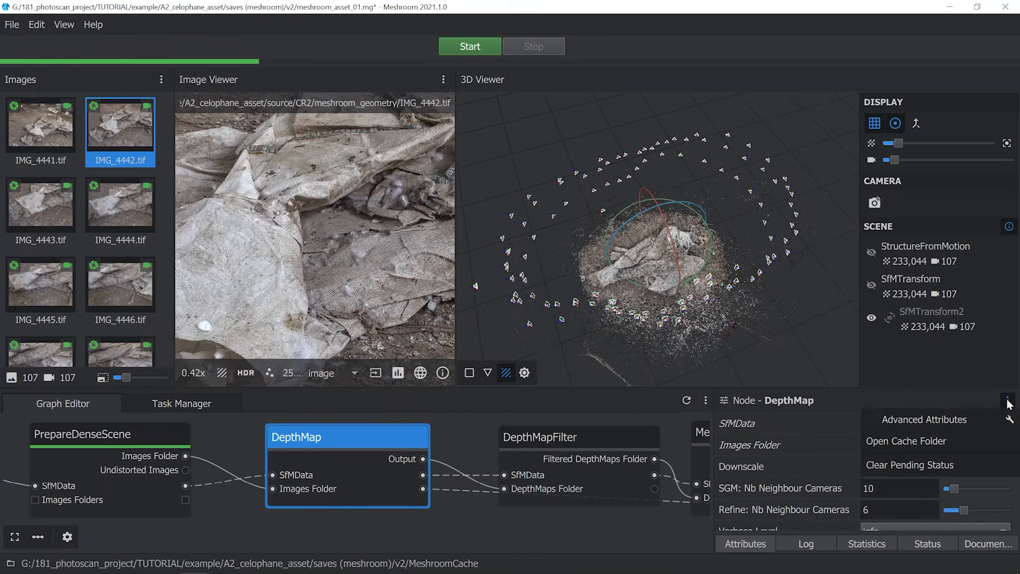
{"action": "left_click", "coordinate": [872, 419]}
{"action": "scroll", "coordinate": [935, 457], "scroll_direction": "down", "scroll_amount": 4}
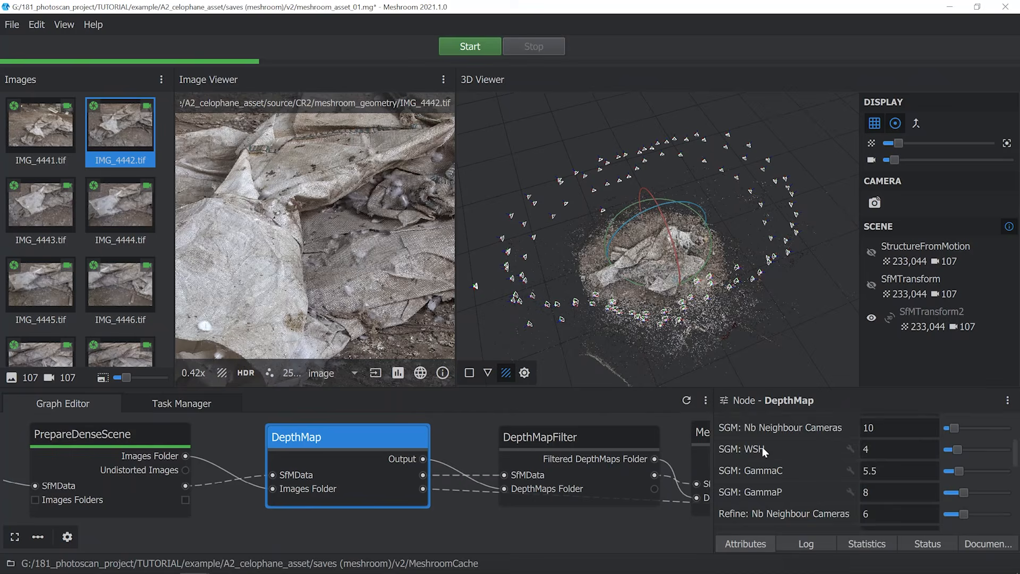
{"action": "scroll", "coordinate": [762, 446], "scroll_direction": "down", "scroll_amount": 3}
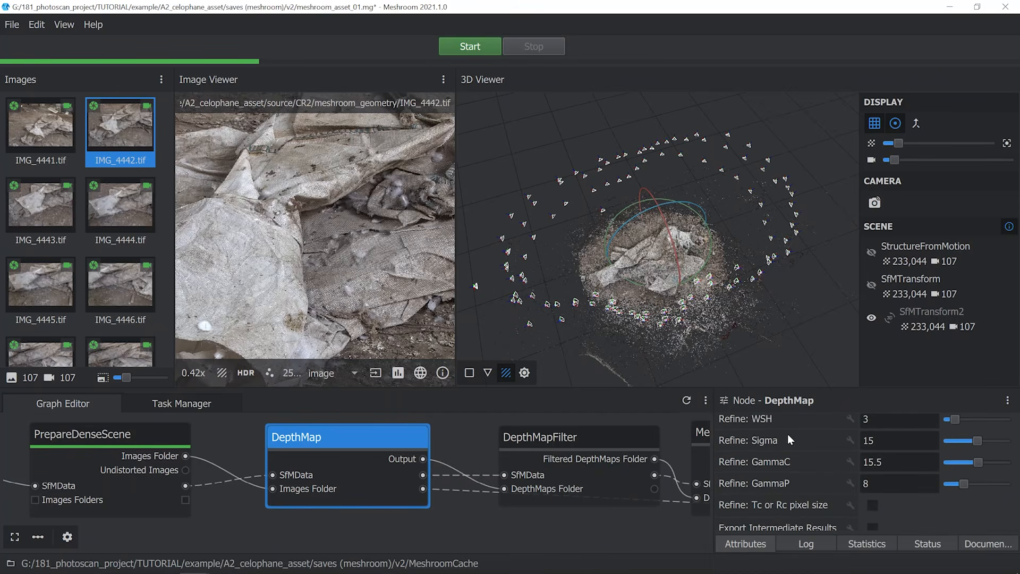
{"action": "scroll", "coordinate": [819, 482], "scroll_direction": "down", "scroll_amount": 3}
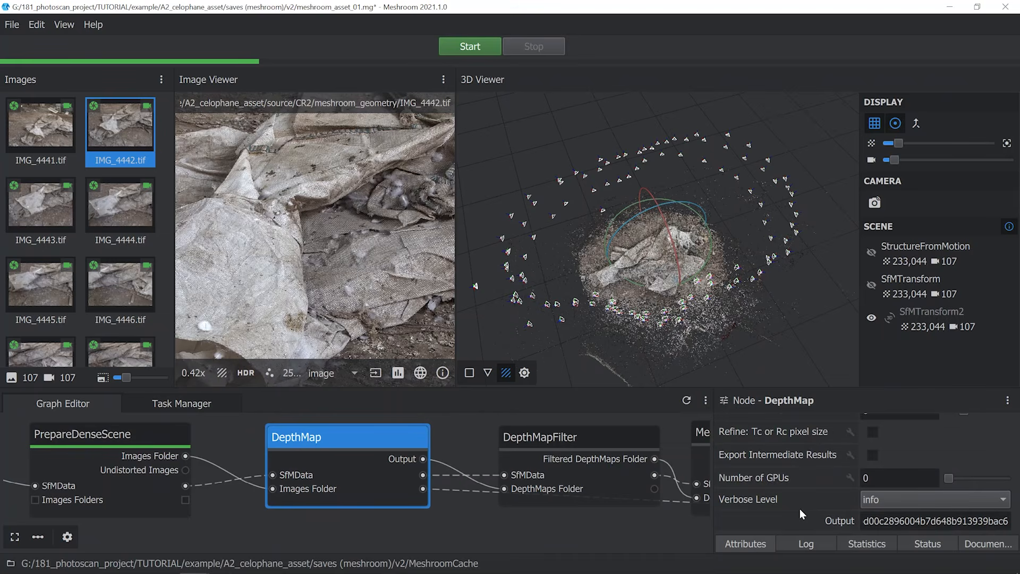
{"action": "scroll", "coordinate": [818, 505], "scroll_direction": "up", "scroll_amount": 6}
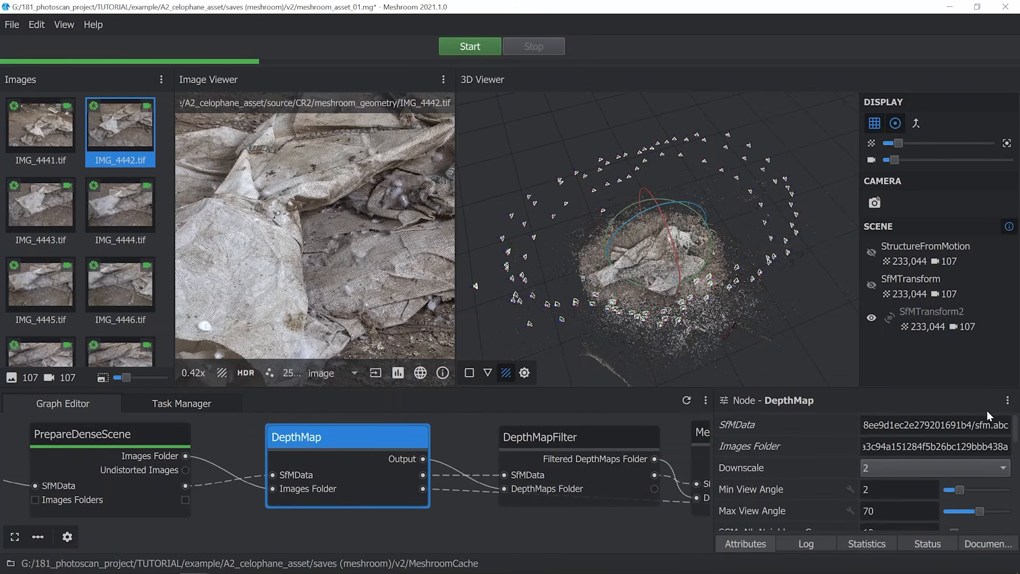
{"action": "left_click", "coordinate": [1007, 401]}
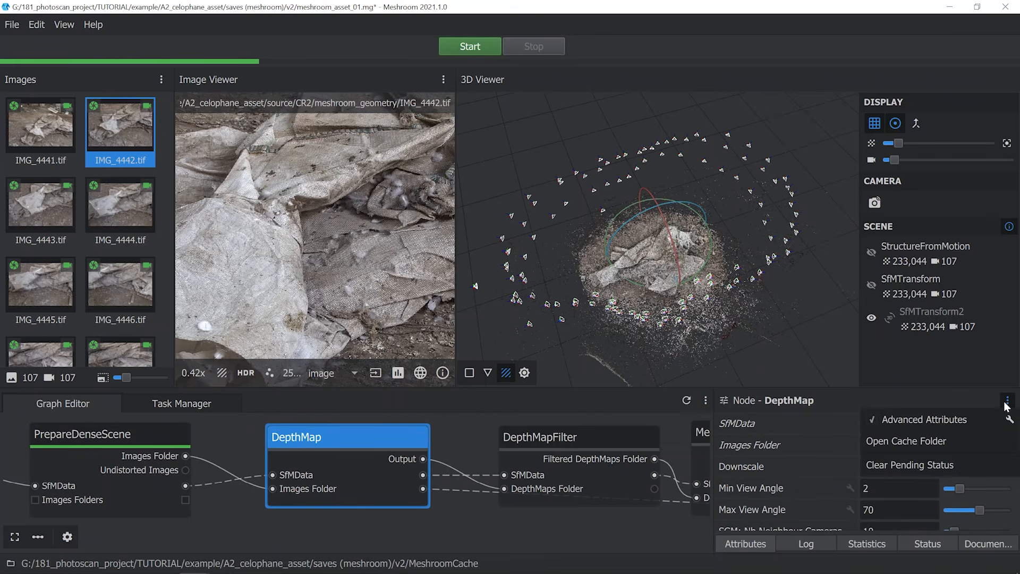
{"action": "left_click", "coordinate": [874, 422]}
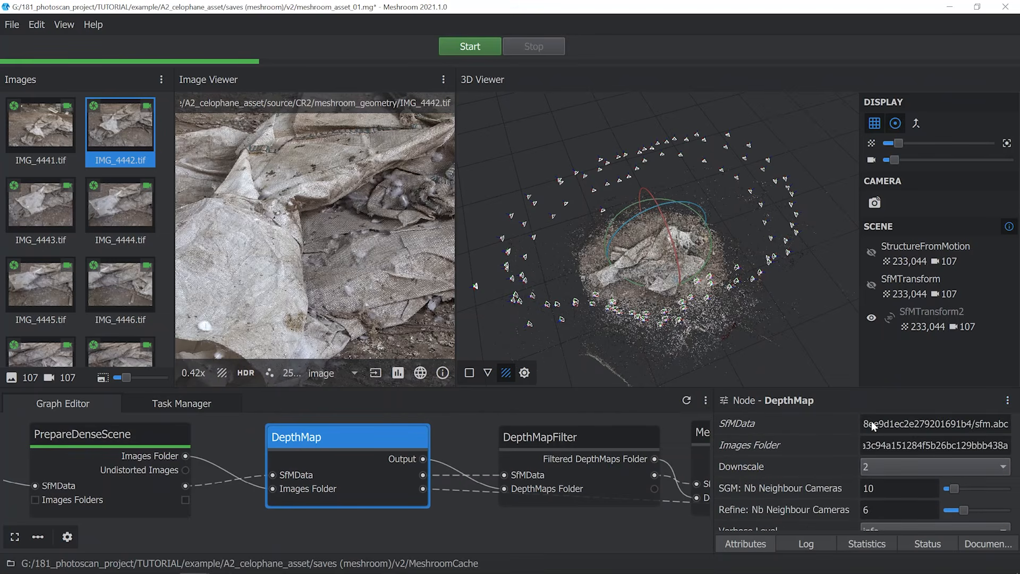
Compute the DepthMap node, checking its progress in the log of chunk 12 before returning to its attributes.
{"action": "right_click", "coordinate": [359, 433]}
{"action": "left_click", "coordinate": [366, 441]}
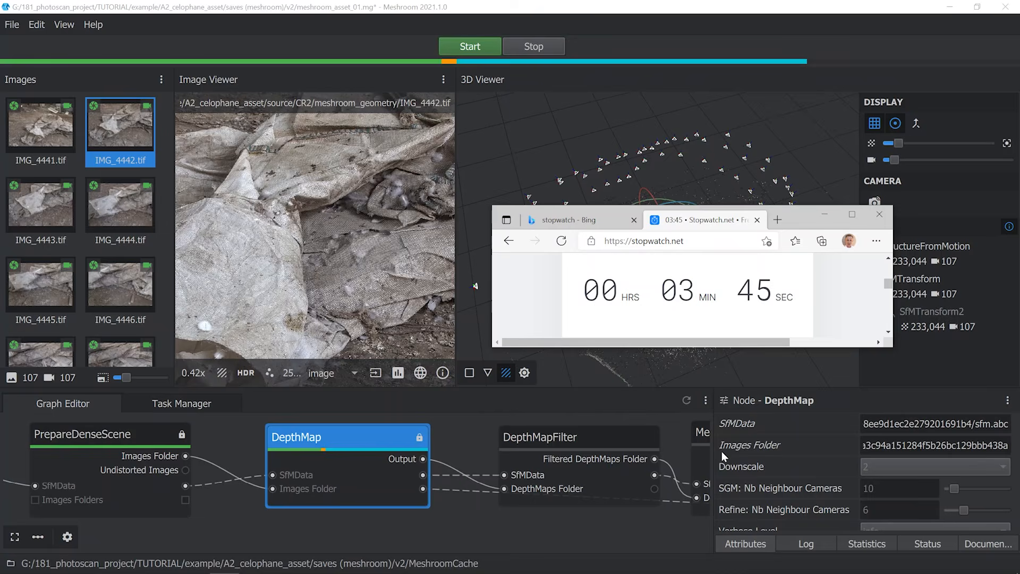
{"action": "left_click", "coordinate": [798, 543]}
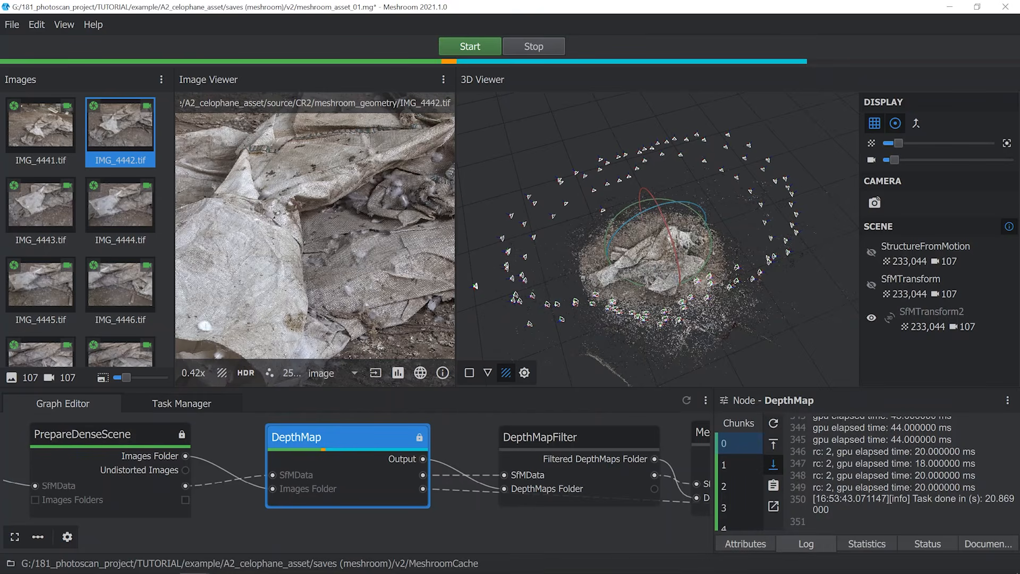
{"action": "scroll", "coordinate": [750, 448], "scroll_direction": "down", "scroll_amount": 3}
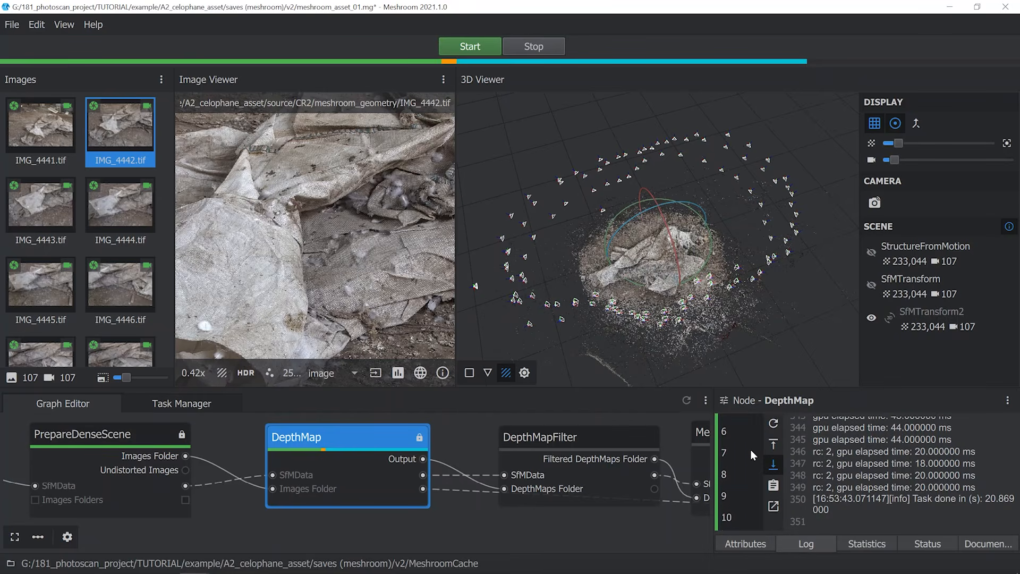
{"action": "scroll", "coordinate": [739, 476], "scroll_direction": "down", "scroll_amount": 7}
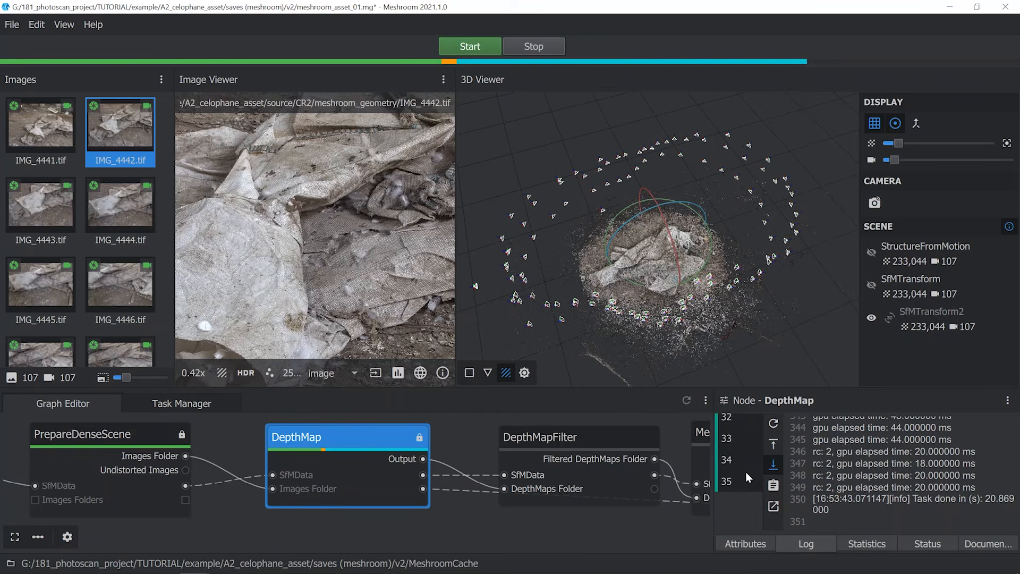
{"action": "scroll", "coordinate": [732, 494], "scroll_direction": "up", "scroll_amount": 7}
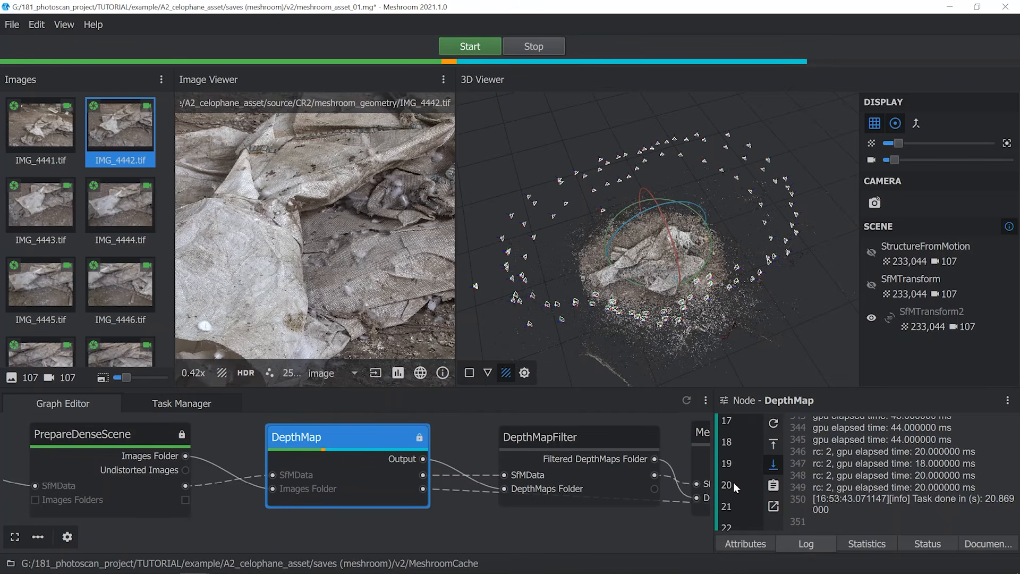
{"action": "left_click", "coordinate": [734, 496]}
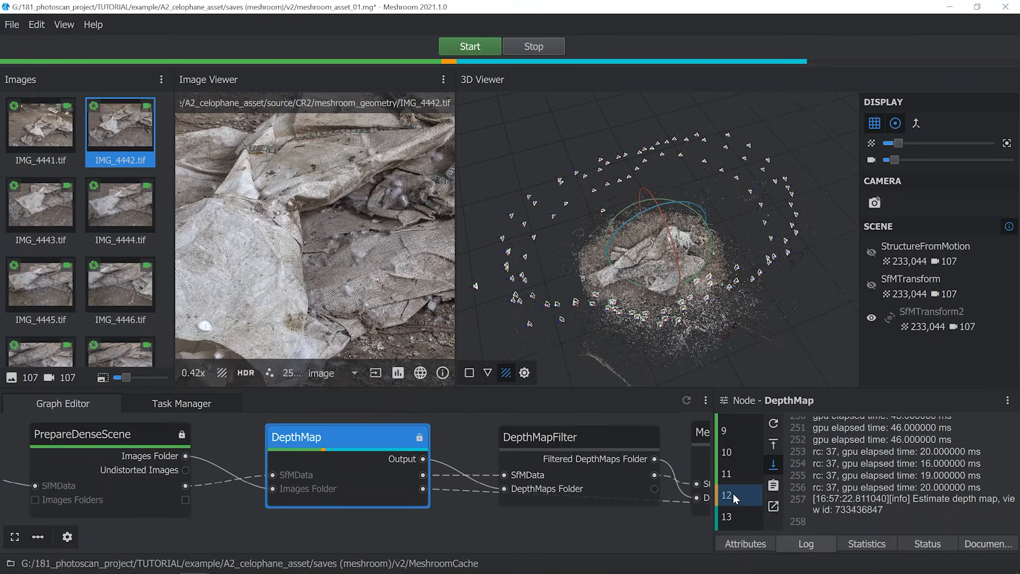
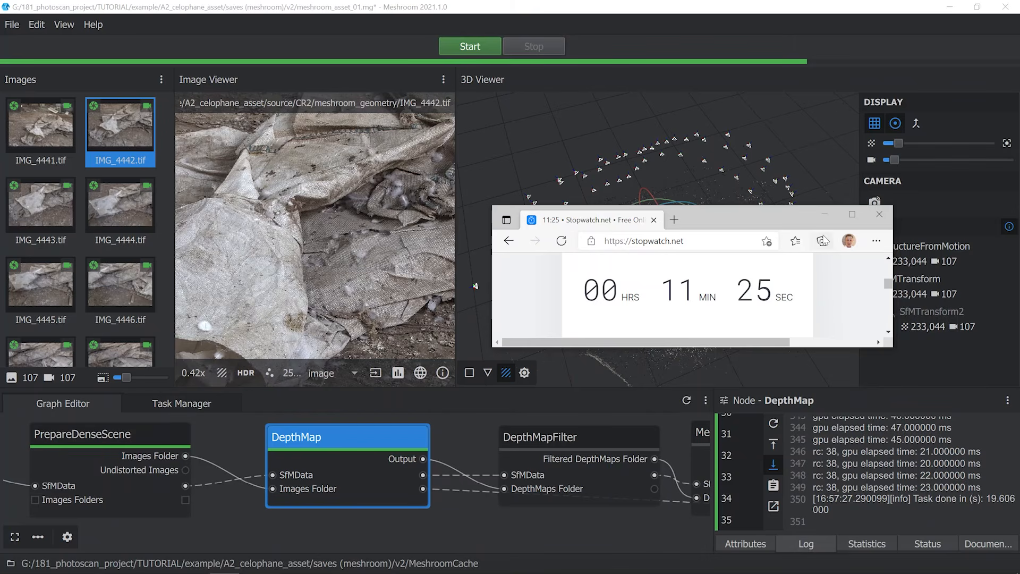
{"action": "left_click", "coordinate": [824, 214]}
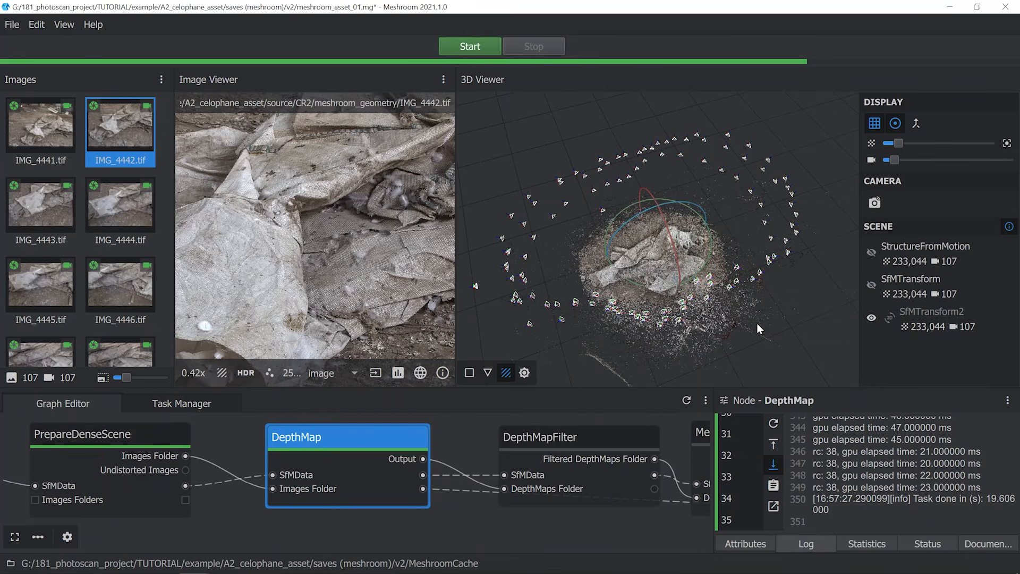
{"action": "left_click", "coordinate": [751, 544]}
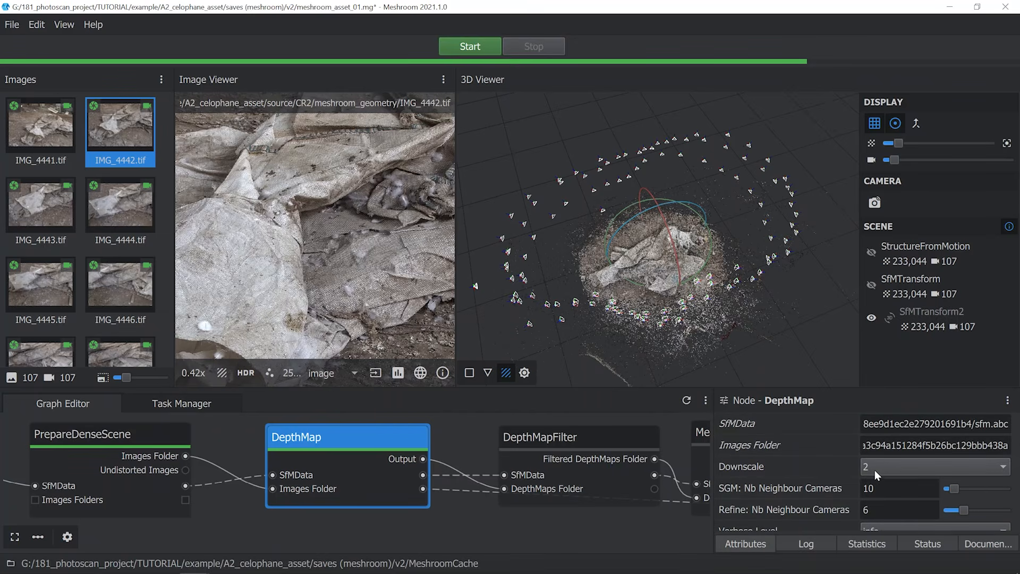
Select the DepthMapFilter node and compute it with its default settings.
{"action": "middle_click_drag", "start_coordinate": [607, 439], "coordinate": [320, 442]}
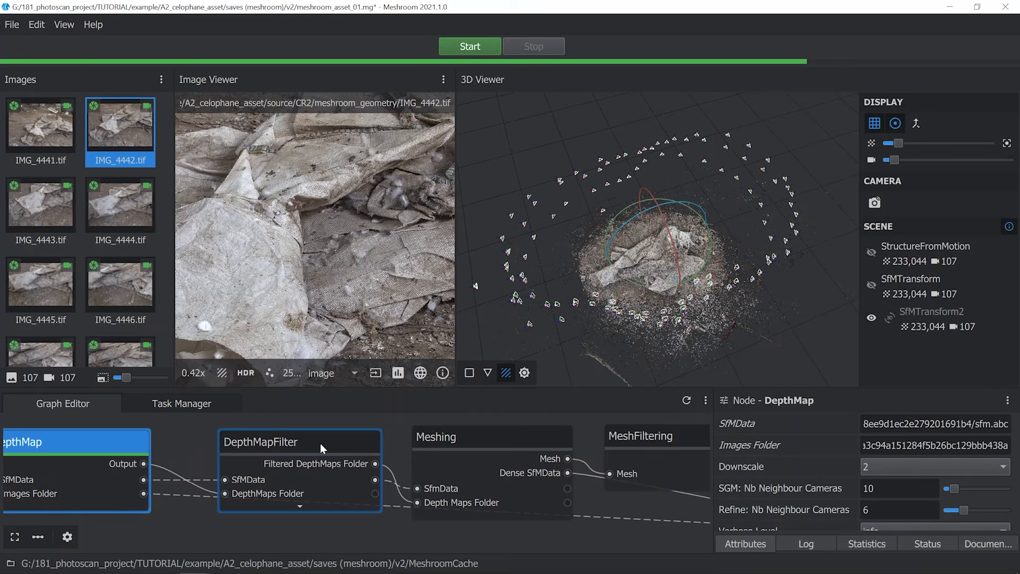
{"action": "scroll", "coordinate": [324, 445], "scroll_direction": "down", "scroll_amount": 2}
{"action": "left_click", "coordinate": [321, 448]}
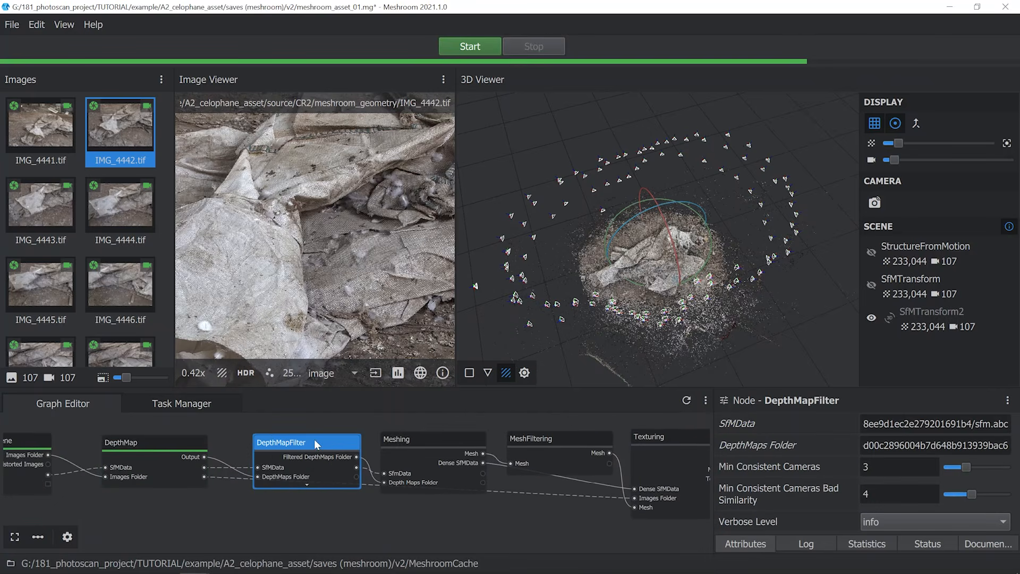
{"action": "right_click", "coordinate": [311, 441]}
{"action": "left_click", "coordinate": [322, 451]}
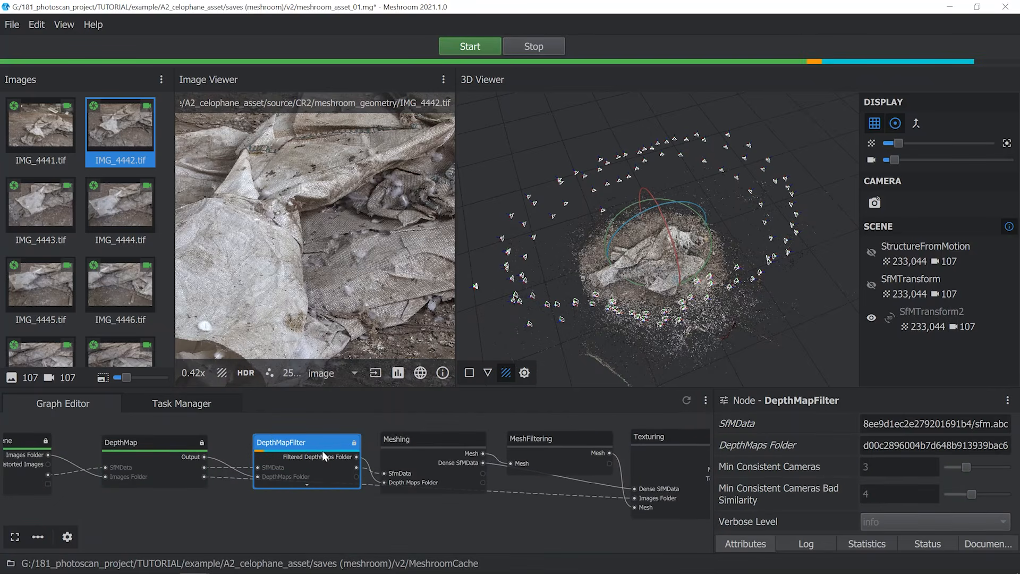
Select the Meshing node, review its attributes and enable Custom Bounding Box.
{"action": "scroll", "coordinate": [320, 451], "scroll_direction": "up", "scroll_amount": 2}
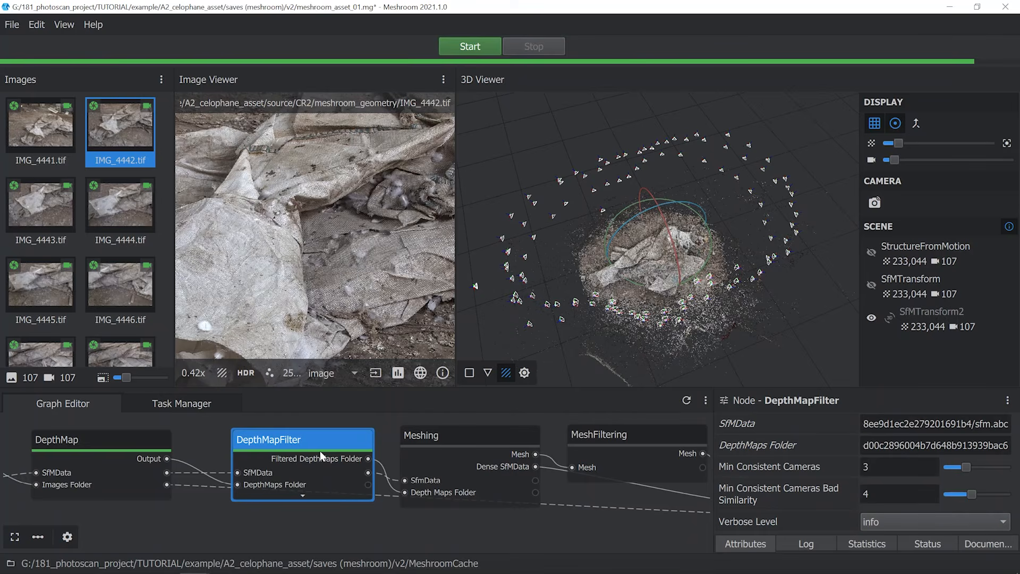
{"action": "left_click", "coordinate": [456, 440]}
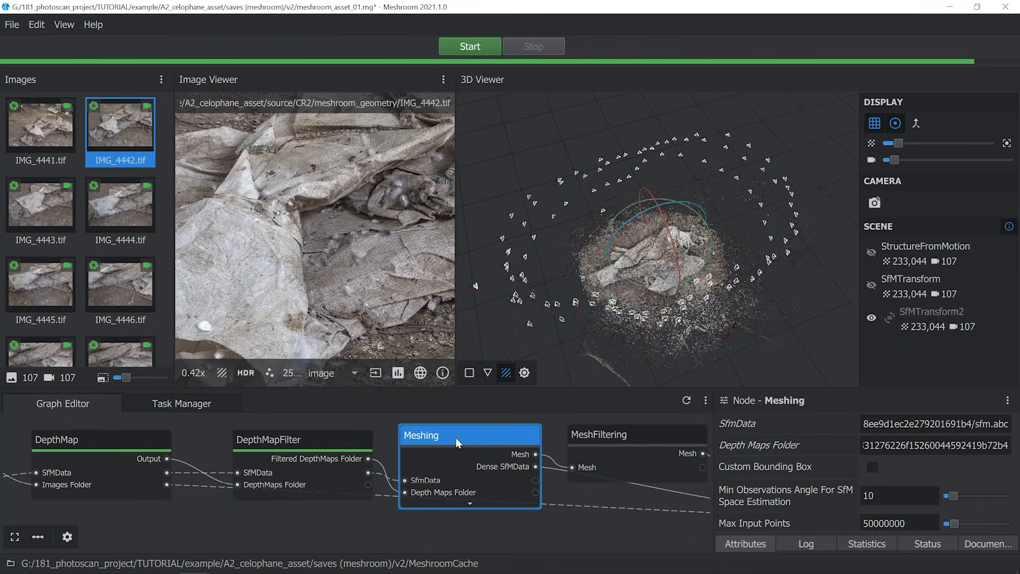
{"action": "scroll", "coordinate": [817, 440], "scroll_direction": "down", "scroll_amount": 3}
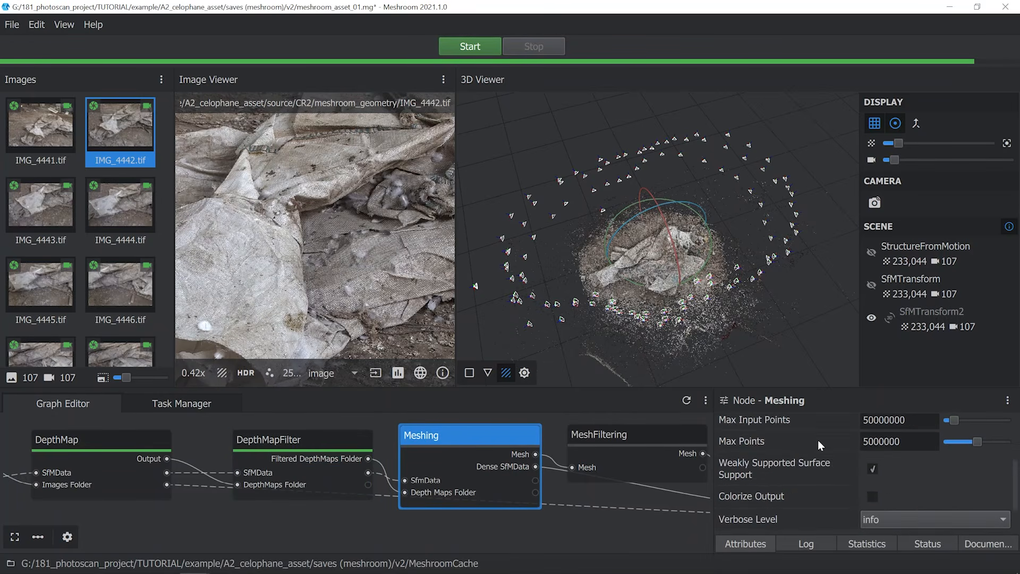
{"action": "scroll", "coordinate": [807, 494], "scroll_direction": "down", "scroll_amount": 2}
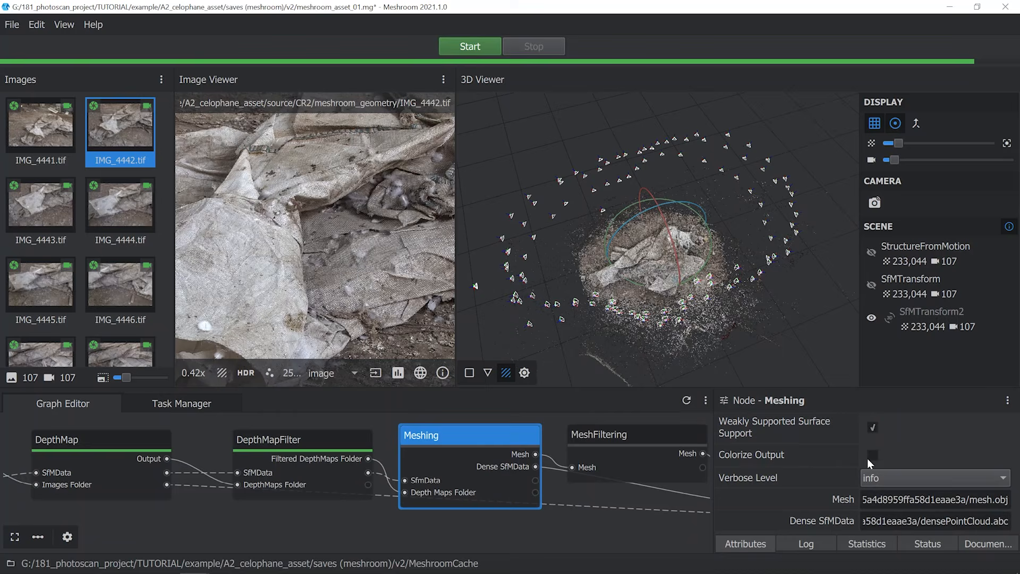
{"action": "scroll", "coordinate": [823, 457], "scroll_direction": "up", "scroll_amount": 5}
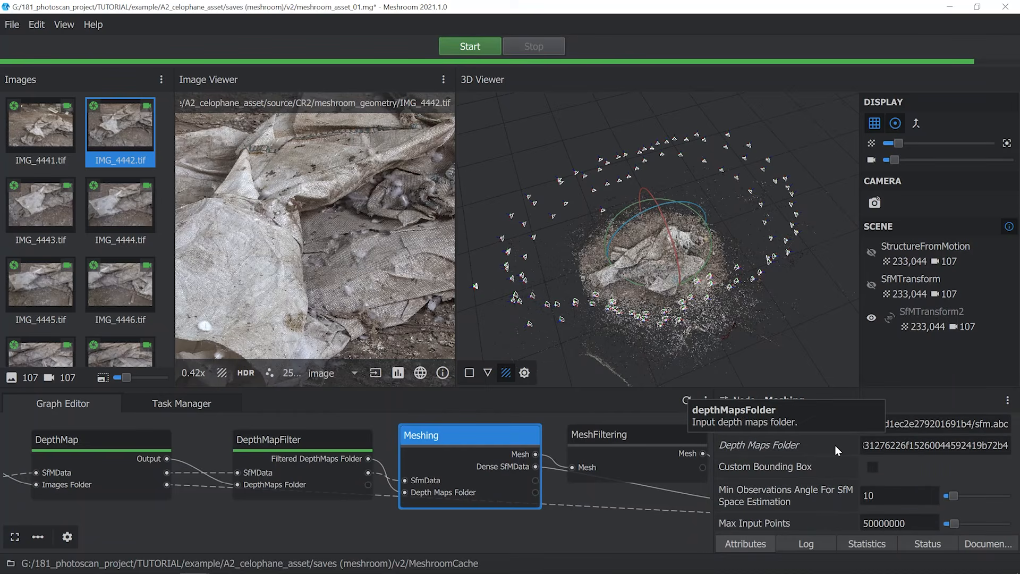
{"action": "left_click", "coordinate": [872, 467]}
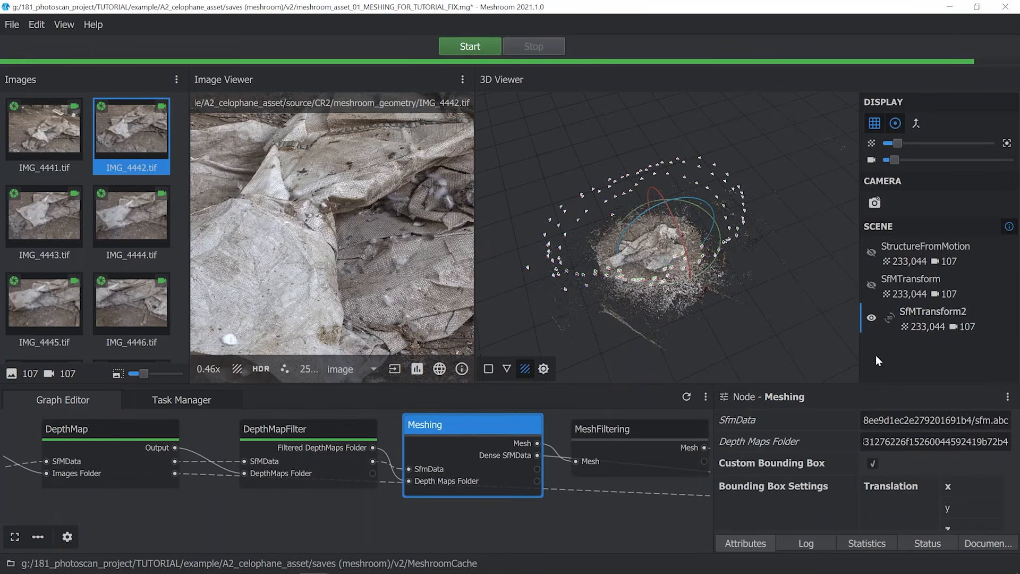
Load the Meshing node's bounding box into the 3D viewer and hide the trackball around the point cloud.
{"action": "double_click", "coordinate": [477, 425]}
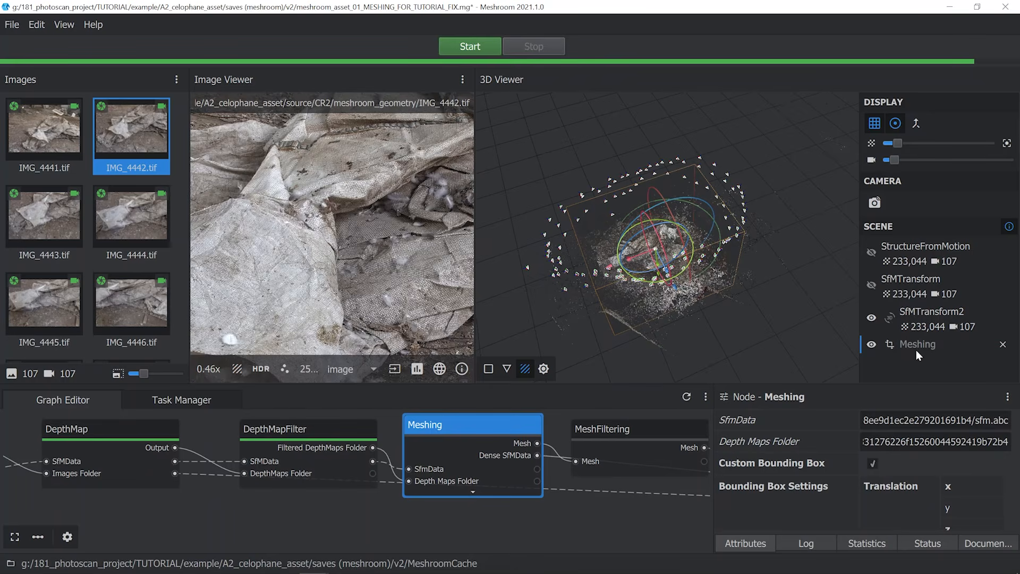
{"action": "left_click", "coordinate": [890, 345]}
{"action": "left_click", "coordinate": [889, 348]}
{"action": "left_click", "coordinate": [897, 126]}
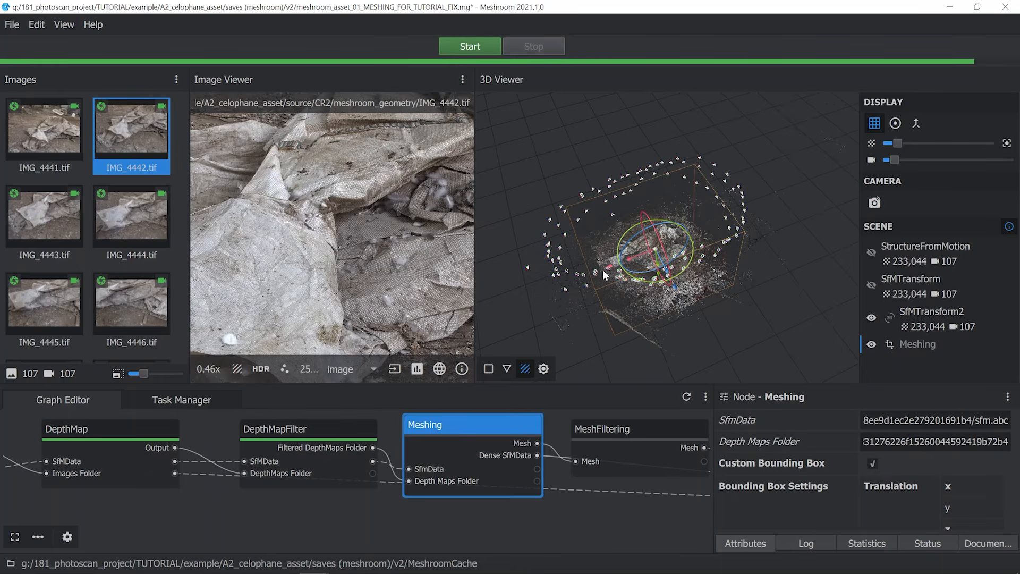
Position and resize the Meshing bounding box around the asset with its gizmo and compute the Meshing node.
{"action": "left_click_drag", "start_coordinate": [612, 270], "coordinate": [606, 247]}
{"action": "left_click_drag", "start_coordinate": [685, 303], "coordinate": [716, 327]}
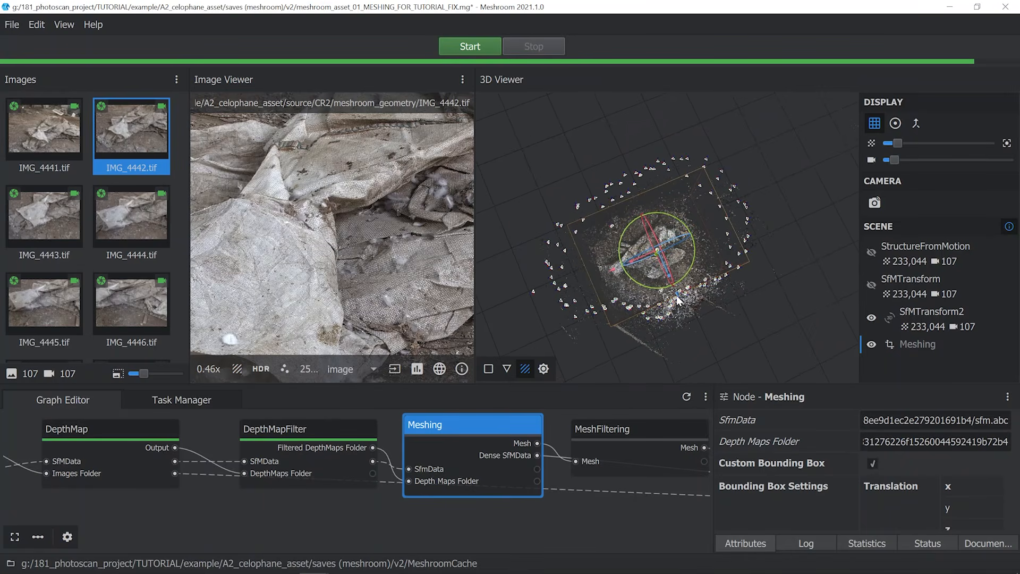
{"action": "left_click_drag", "start_coordinate": [678, 297], "coordinate": [683, 299]}
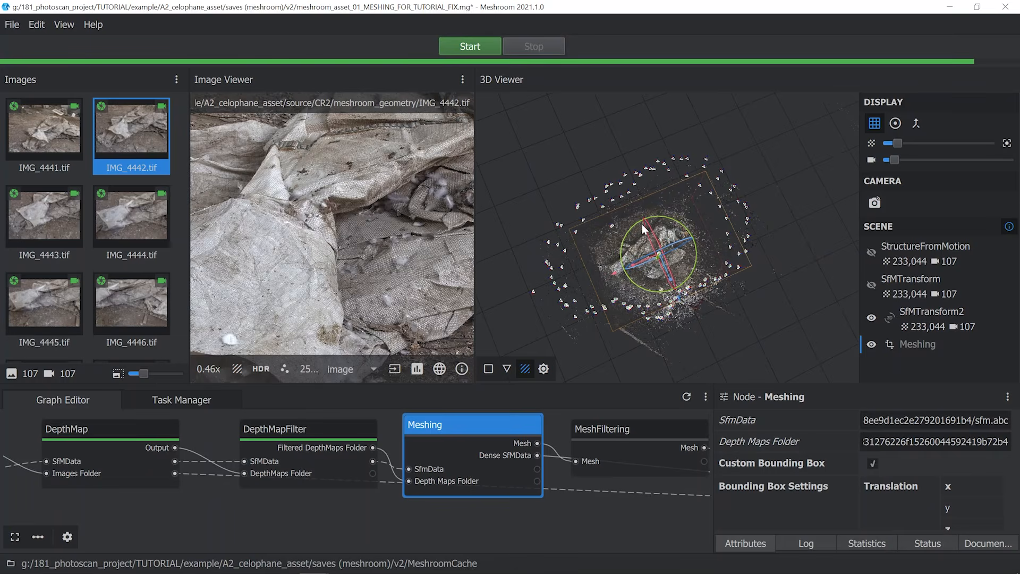
{"action": "left_click_drag", "start_coordinate": [671, 280], "coordinate": [678, 297]}
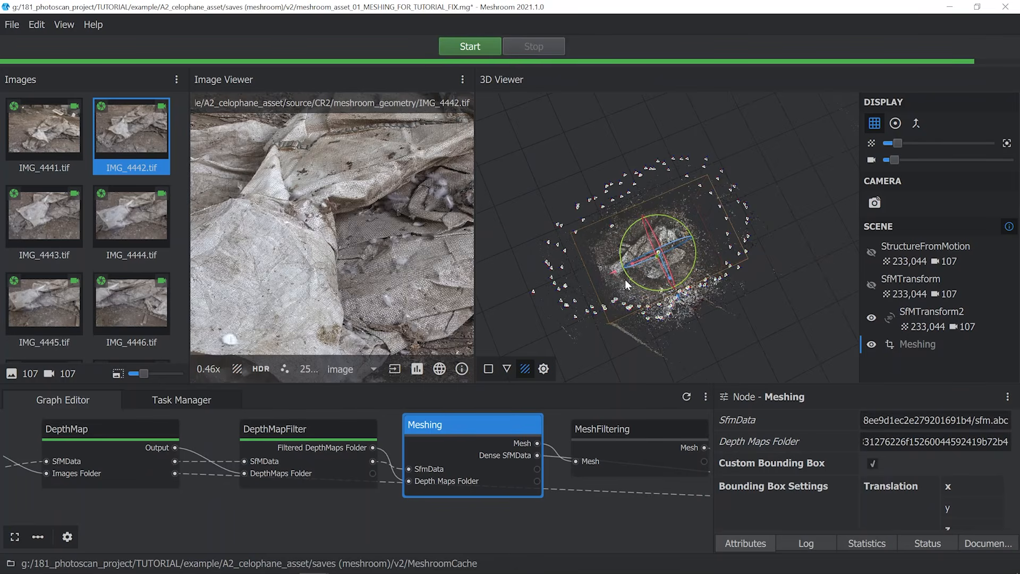
{"action": "left_click_drag", "start_coordinate": [612, 272], "coordinate": [611, 273]}
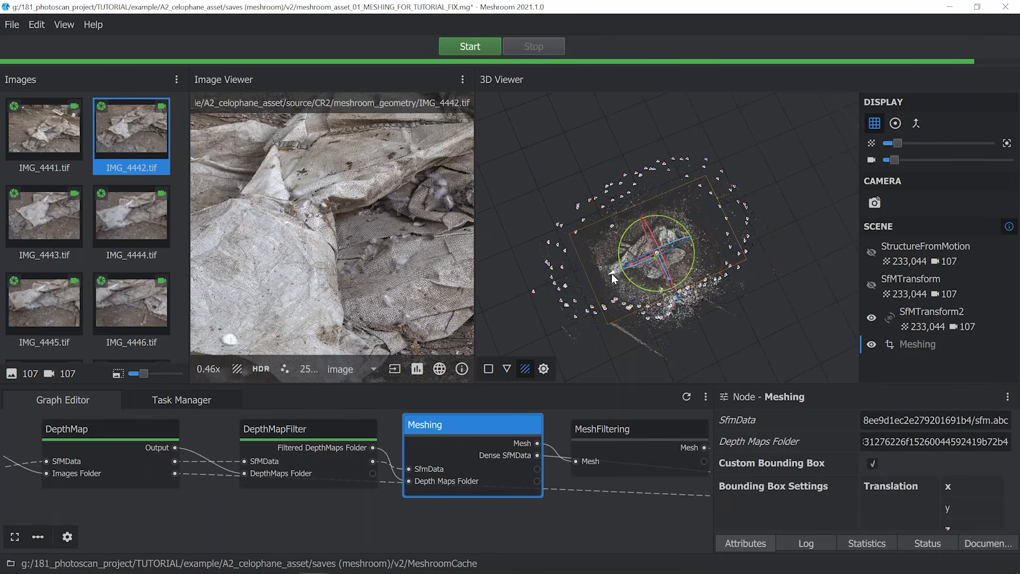
{"action": "left_click_drag", "start_coordinate": [702, 320], "coordinate": [701, 283]}
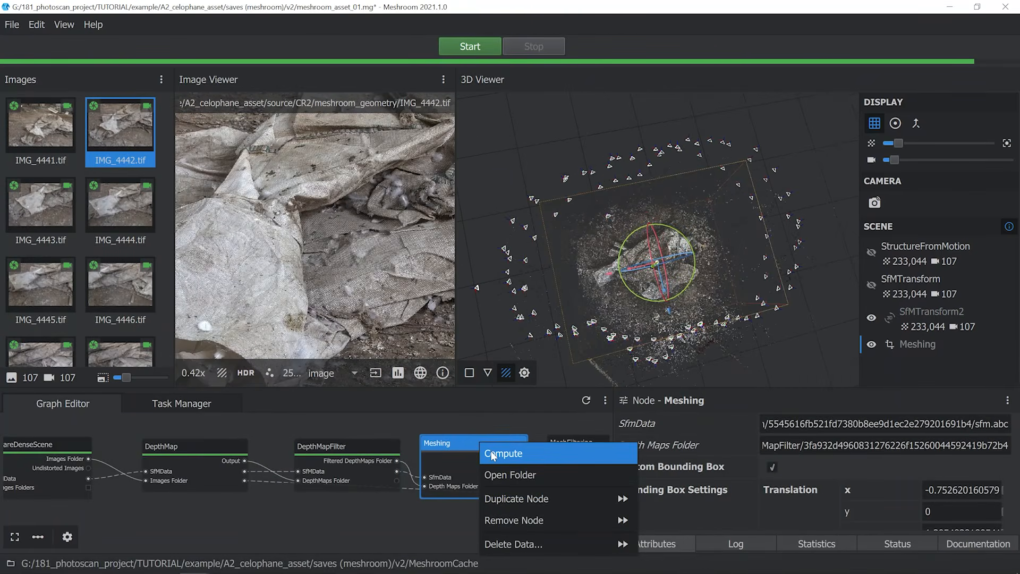
{"action": "left_click", "coordinate": [493, 454]}
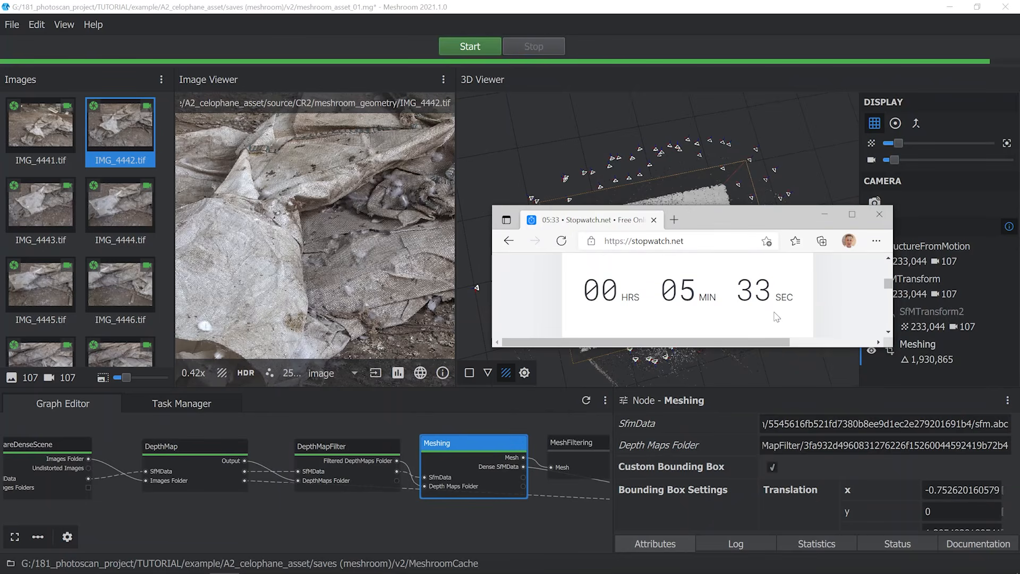
Minimize the stopwatch window and hide the SfMTransform2 point cloud and the Meshing bounding box in the 3D viewer.
{"action": "left_click", "coordinate": [825, 215]}
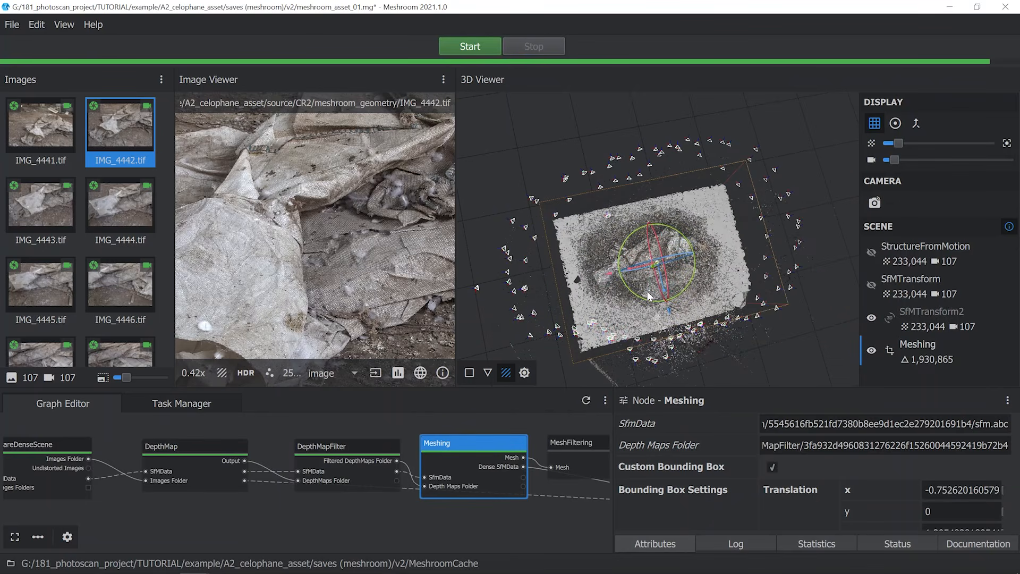
{"action": "left_click", "coordinate": [871, 317]}
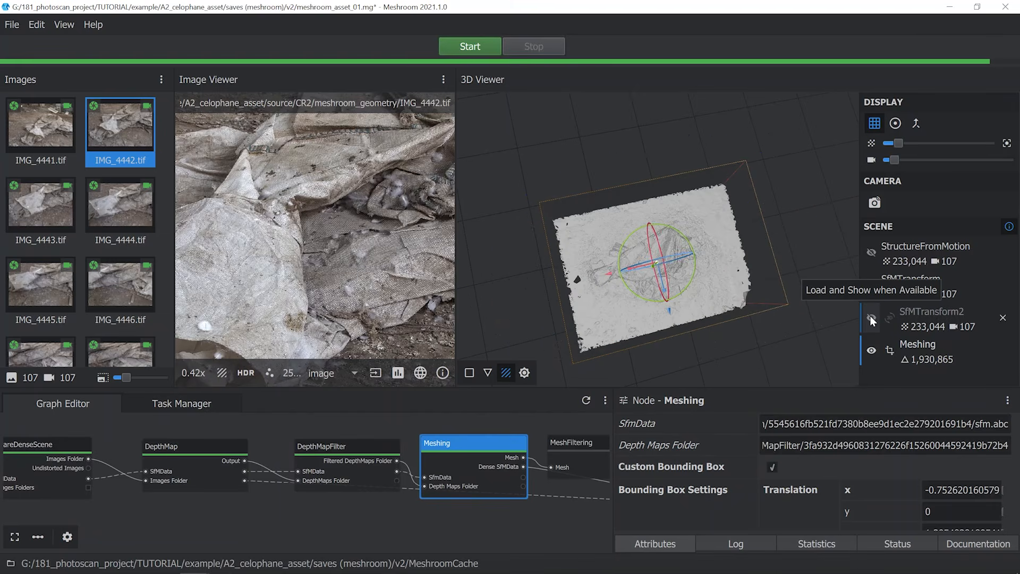
{"action": "left_click", "coordinate": [891, 351]}
{"action": "left_click", "coordinate": [891, 354]}
{"action": "left_click", "coordinate": [891, 355]}
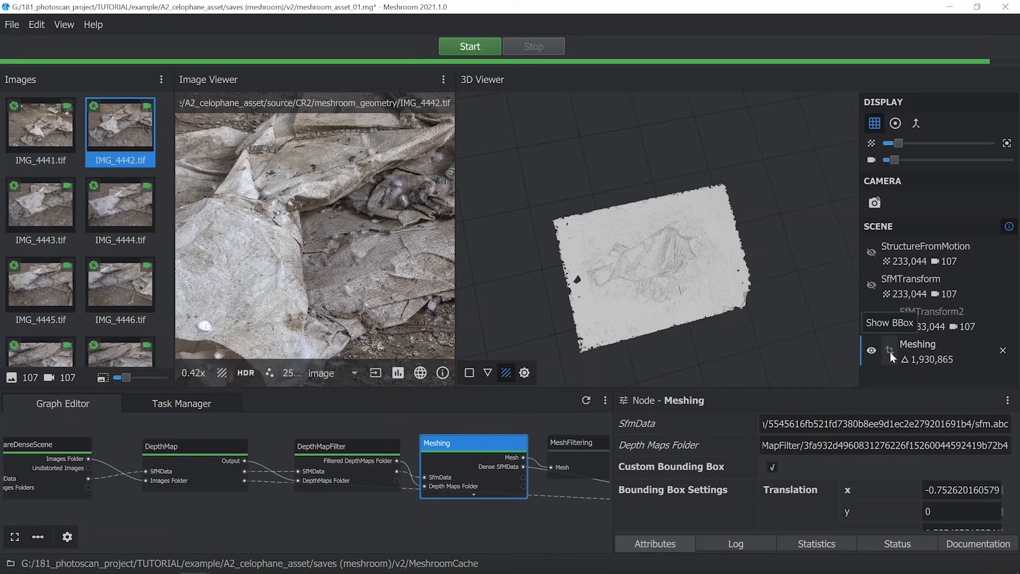
Show the trackball in the 3D viewer and inspect the computed mesh up close.
{"action": "left_click", "coordinate": [893, 124]}
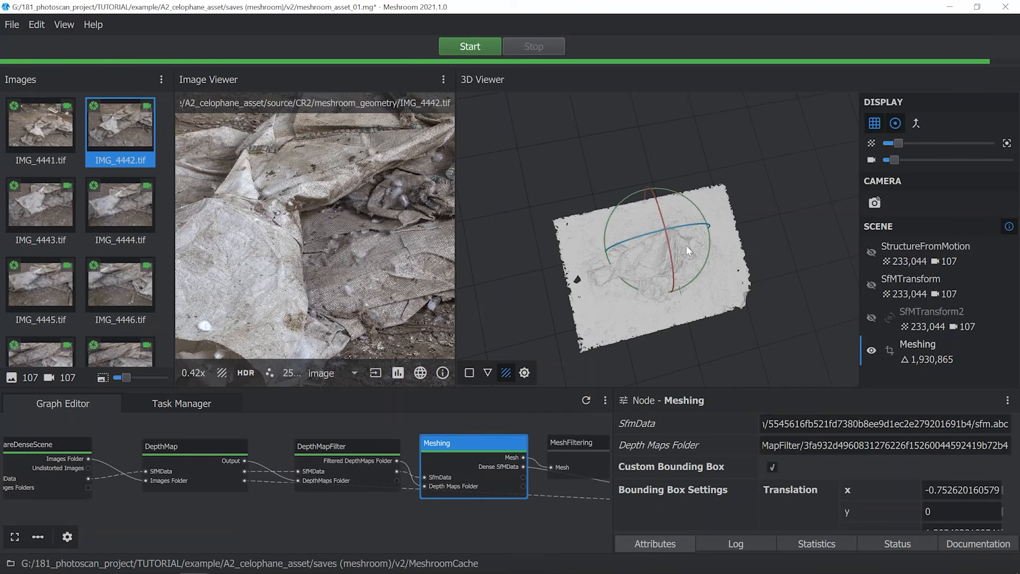
{"action": "left_click_drag", "start_coordinate": [661, 280], "coordinate": [660, 375]}
{"action": "scroll", "coordinate": [681, 260], "scroll_direction": "up", "scroll_amount": 5}
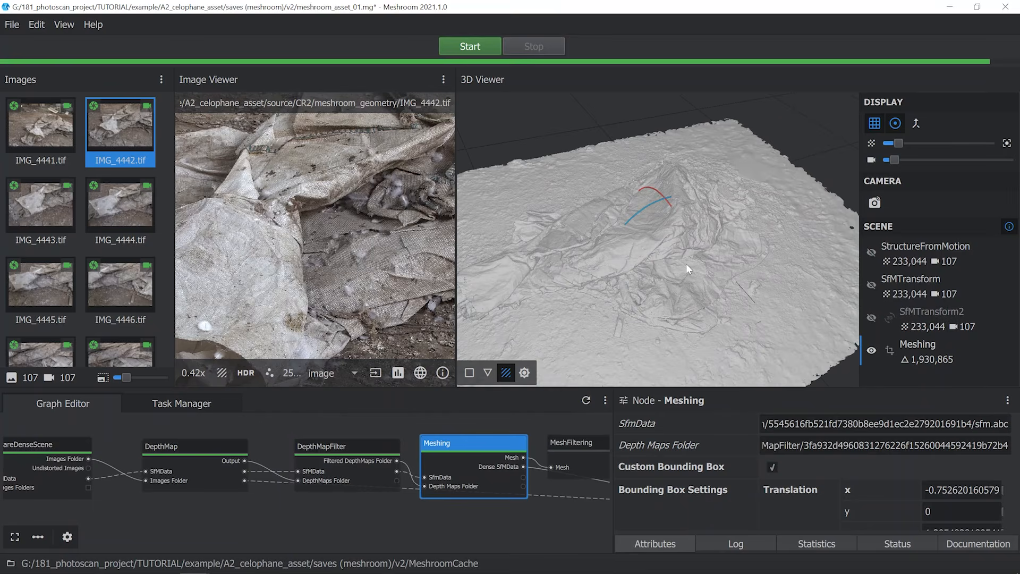
Review the attributes of the MeshFiltering and Texturing nodes.
{"action": "middle_click_drag", "start_coordinate": [600, 429], "coordinate": [362, 444]}
{"action": "left_click", "coordinate": [362, 445]}
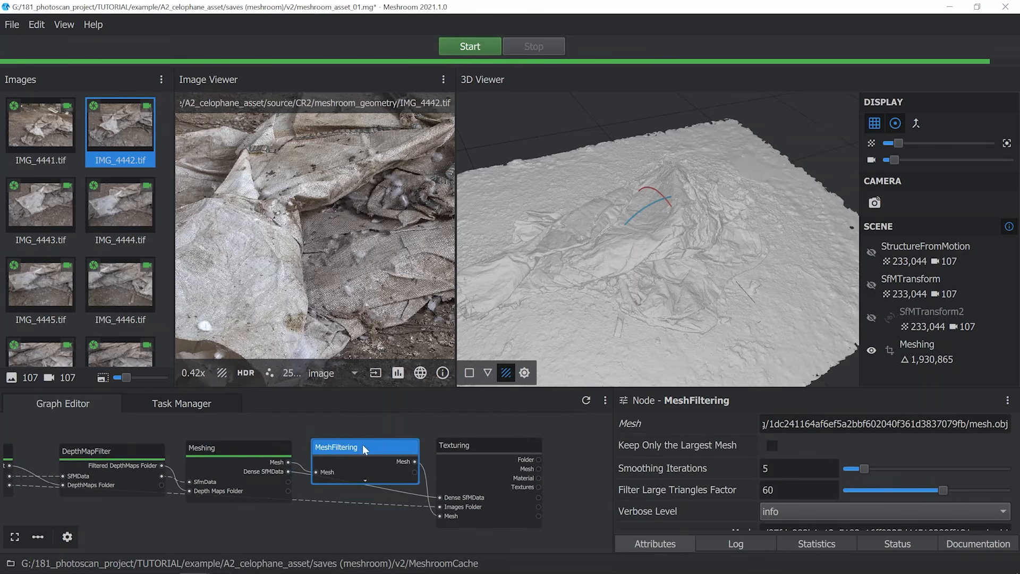
{"action": "left_click", "coordinate": [468, 450]}
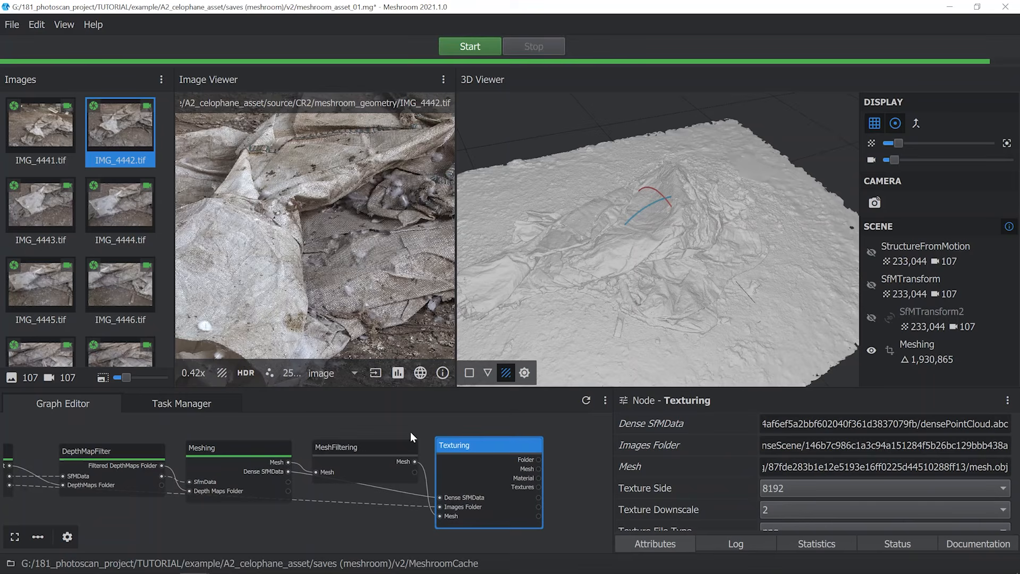
{"action": "scroll", "coordinate": [410, 437], "scroll_direction": "down", "scroll_amount": 2}
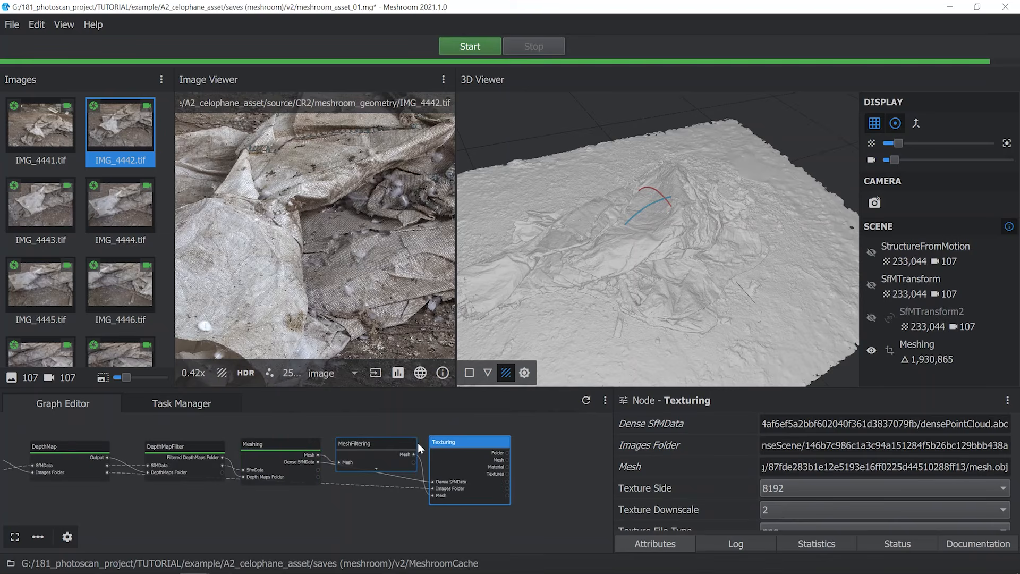
{"action": "scroll", "coordinate": [415, 504], "scroll_direction": "up", "scroll_amount": 2}
Add a Publish export node to the graph and place it below the MeshFiltering node.
{"action": "right_click", "coordinate": [416, 504]}
{"action": "mouse_move", "coordinate": [439, 482]}
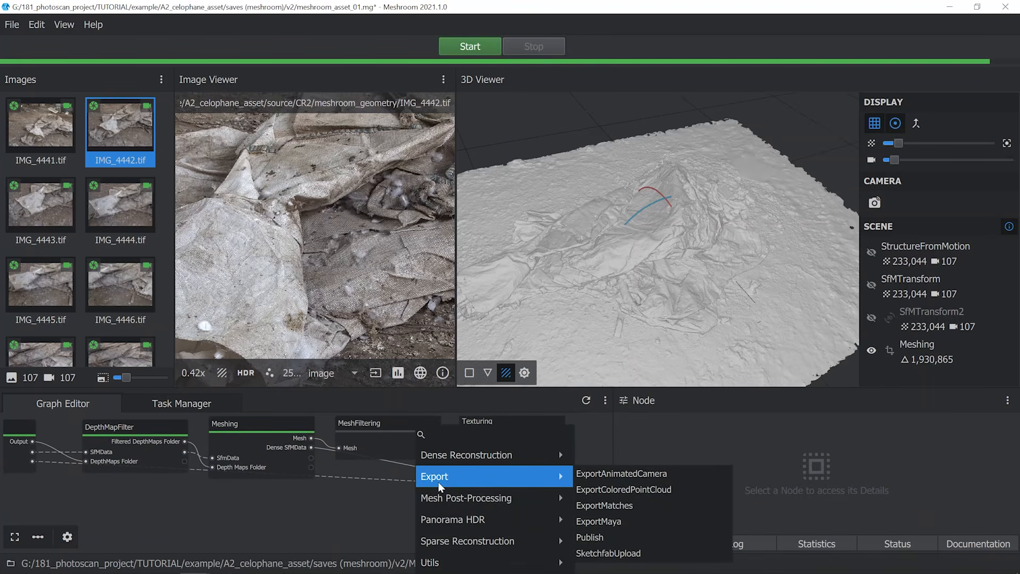
{"action": "left_click", "coordinate": [587, 537]}
{"action": "left_click_drag", "start_coordinate": [498, 514], "coordinate": [420, 492]}
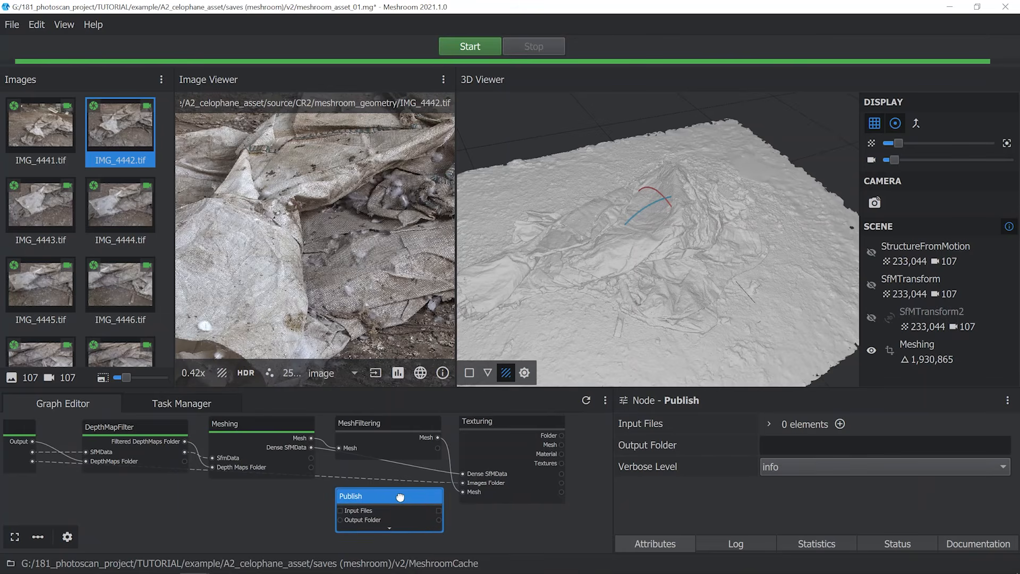
Connect the Meshing node's Mesh output to the Publish node's Input Files and select the Publish node.
{"action": "scroll", "coordinate": [327, 483], "scroll_direction": "up", "scroll_amount": 1}
{"action": "middle_click_drag", "start_coordinate": [326, 484], "coordinate": [359, 490]}
{"action": "scroll", "coordinate": [370, 478], "scroll_direction": "down", "scroll_amount": 1}
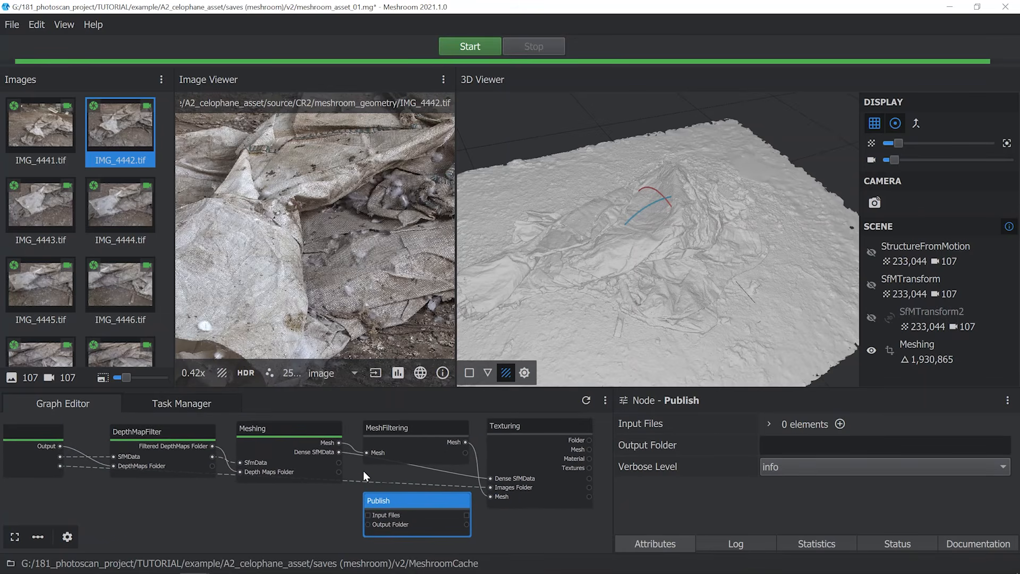
{"action": "left_click_drag", "start_coordinate": [339, 442], "coordinate": [345, 475]}
{"action": "left_click_drag", "start_coordinate": [352, 515], "coordinate": [367, 515]}
{"action": "left_click", "coordinate": [407, 498]}
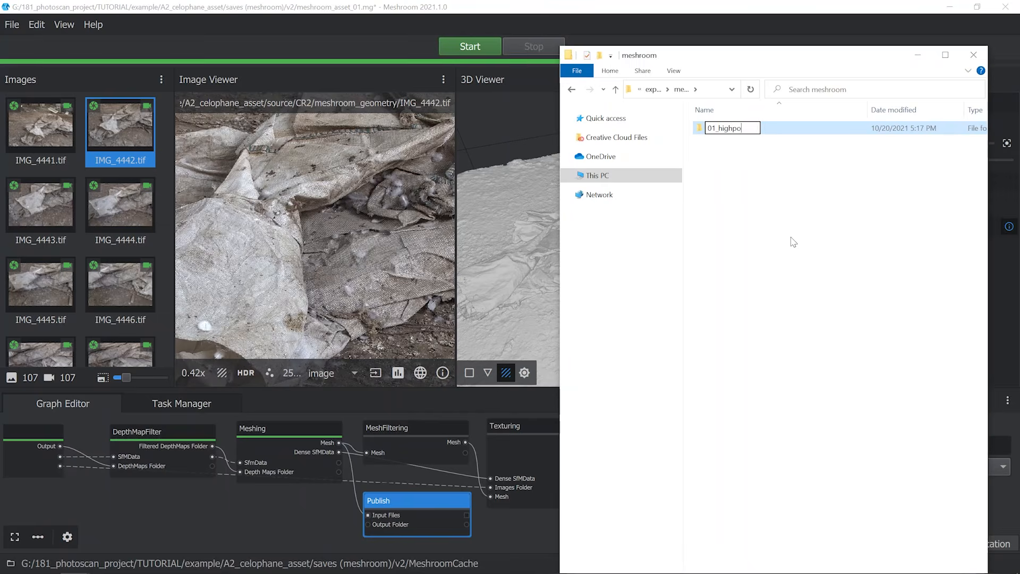
Name the new folder in the meshroom export directory 01_highpoly and switch back to Meshroom.
{"action": "type", "text": "ly"}
{"action": "key", "text": "Return"}
{"action": "key", "text": "alt+Tab"}
{"action": "key", "text": "alt+Tab"}
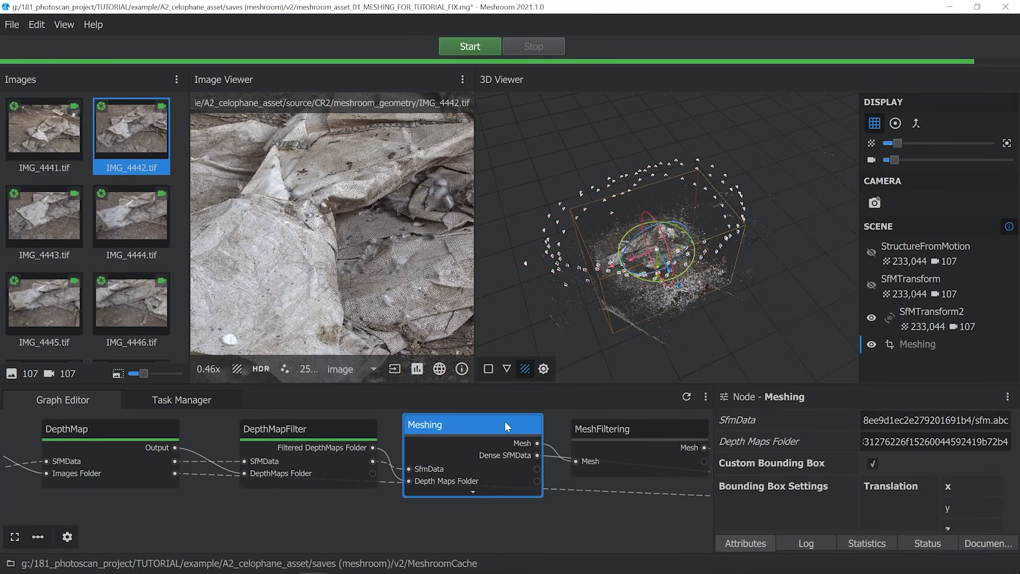
Compute the Meshing node and check the mesh file in the 01_highpoly export folder.
{"action": "right_click", "coordinate": [481, 424]}
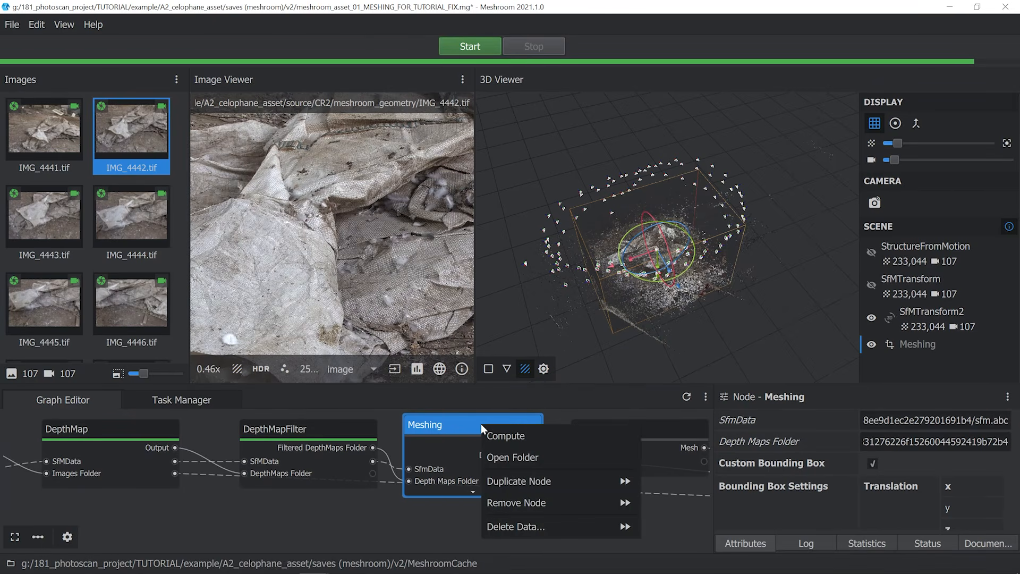
{"action": "left_click", "coordinate": [534, 439]}
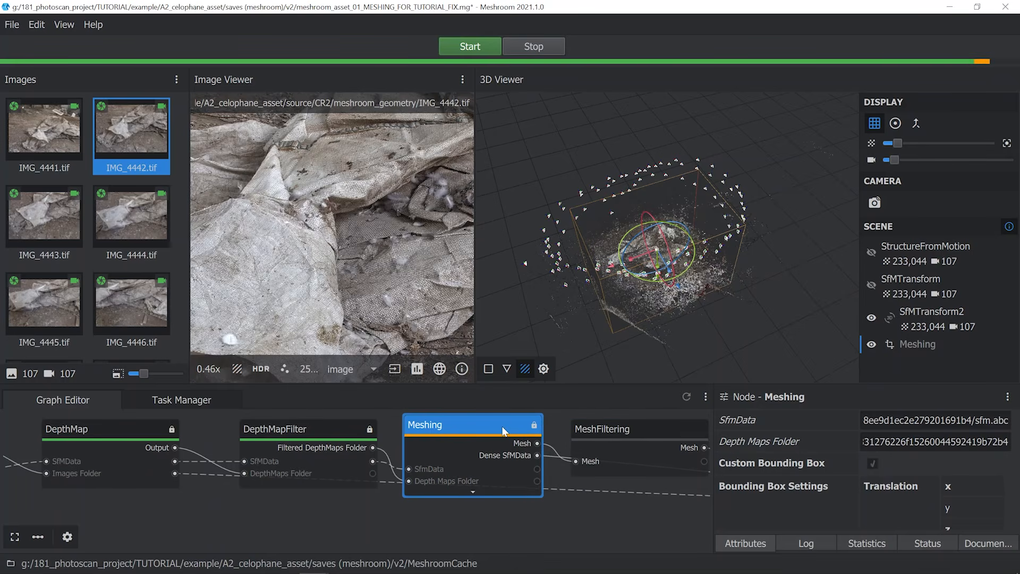
{"action": "key", "text": "alt+Tab"}
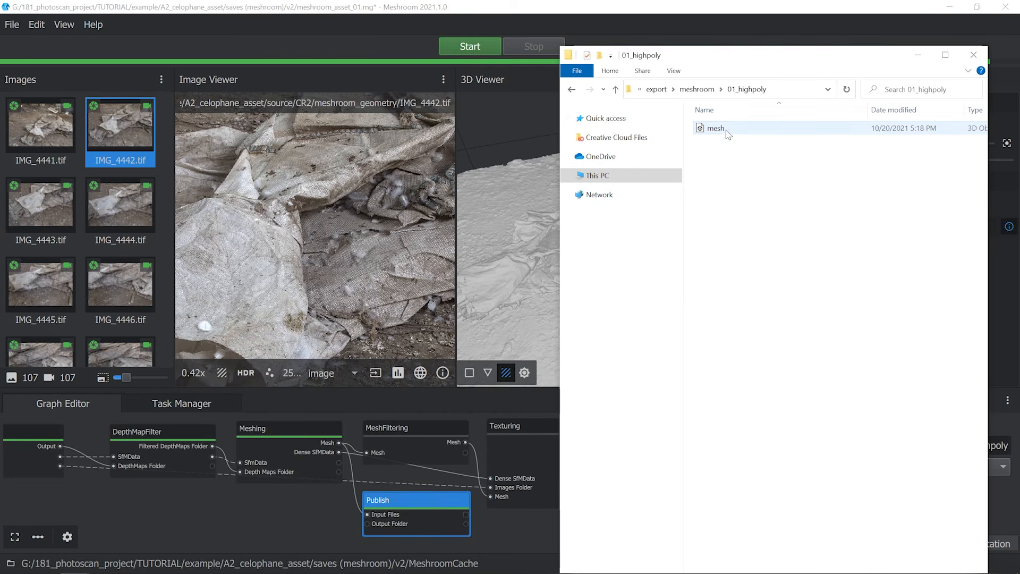
{"action": "left_click", "coordinate": [718, 131]}
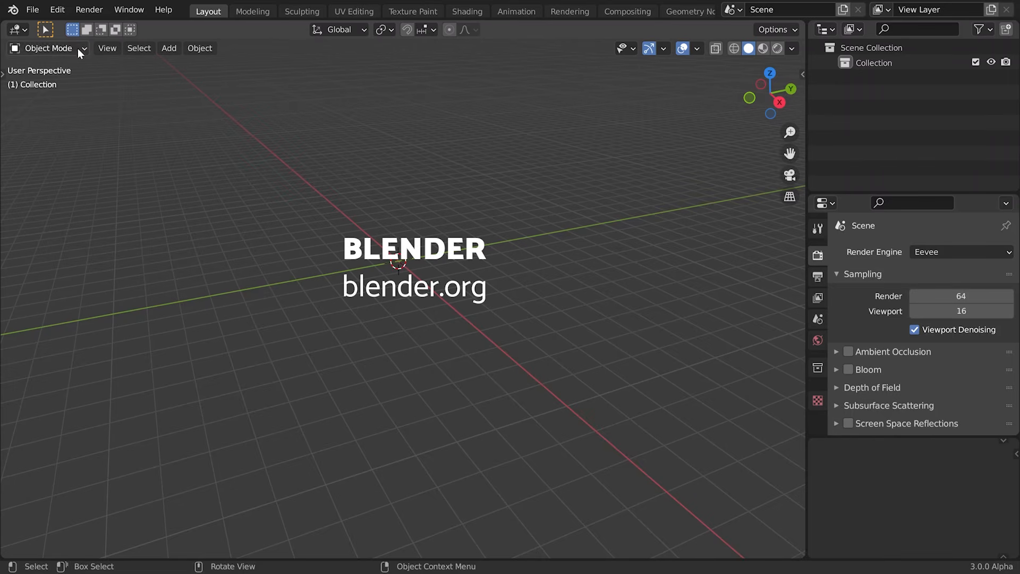
Import mesh.obj from the 01_highpoly folder into the Blender scene as a Wavefront OBJ.
{"action": "left_click", "coordinate": [35, 10]}
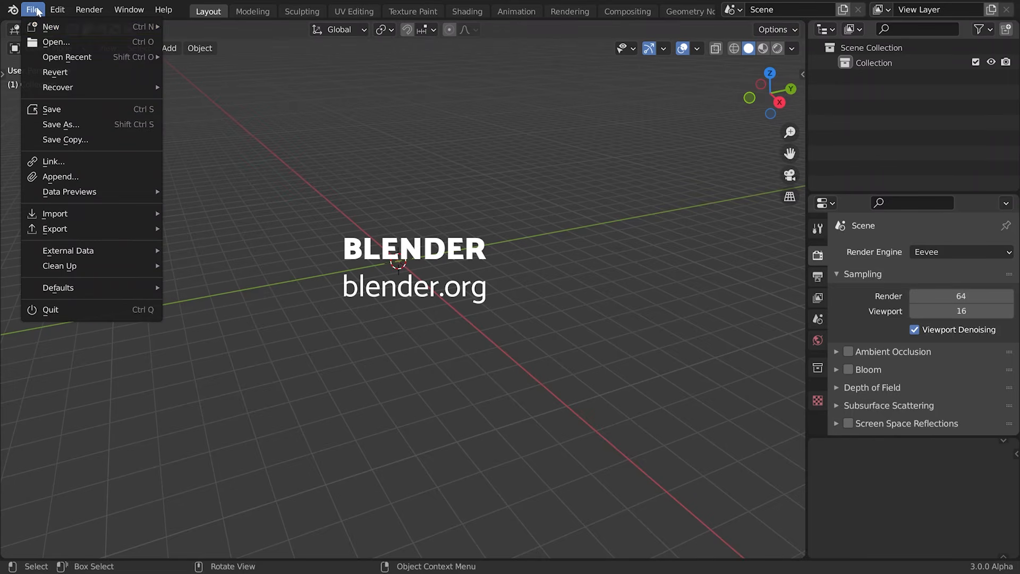
{"action": "mouse_move", "coordinate": [132, 213]}
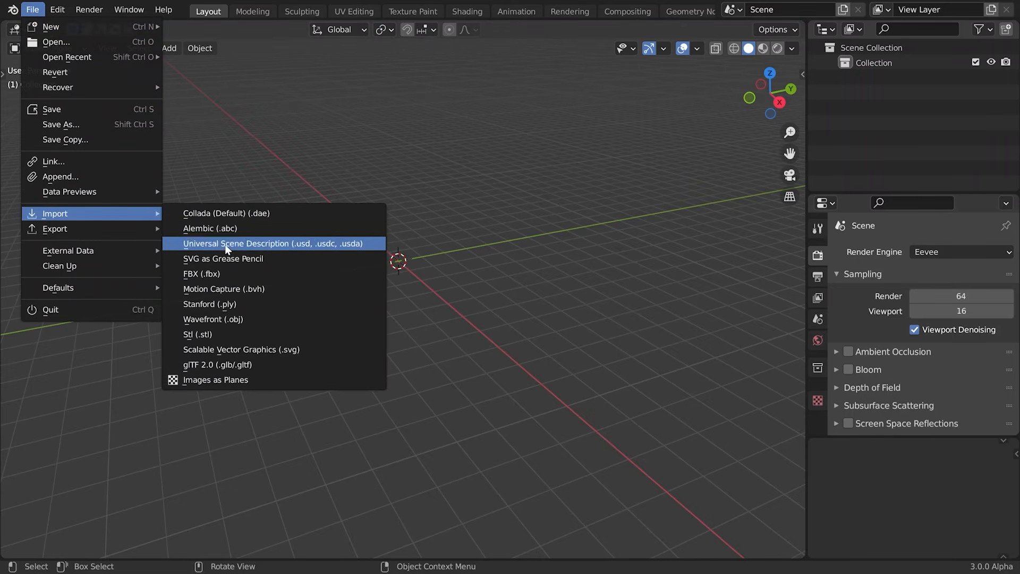
{"action": "left_click", "coordinate": [270, 320]}
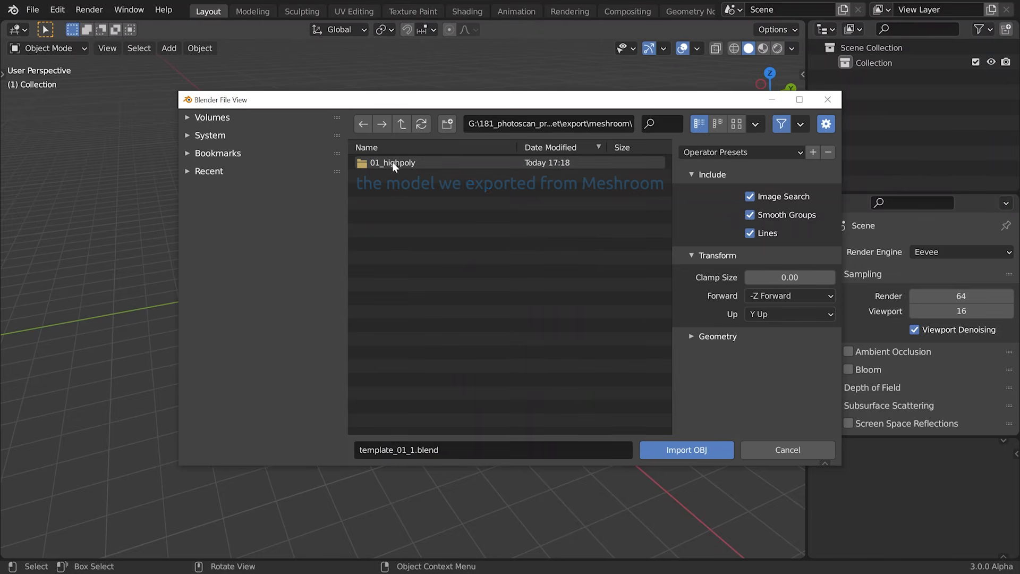
{"action": "double_click", "coordinate": [390, 161]}
{"action": "left_click", "coordinate": [391, 163]}
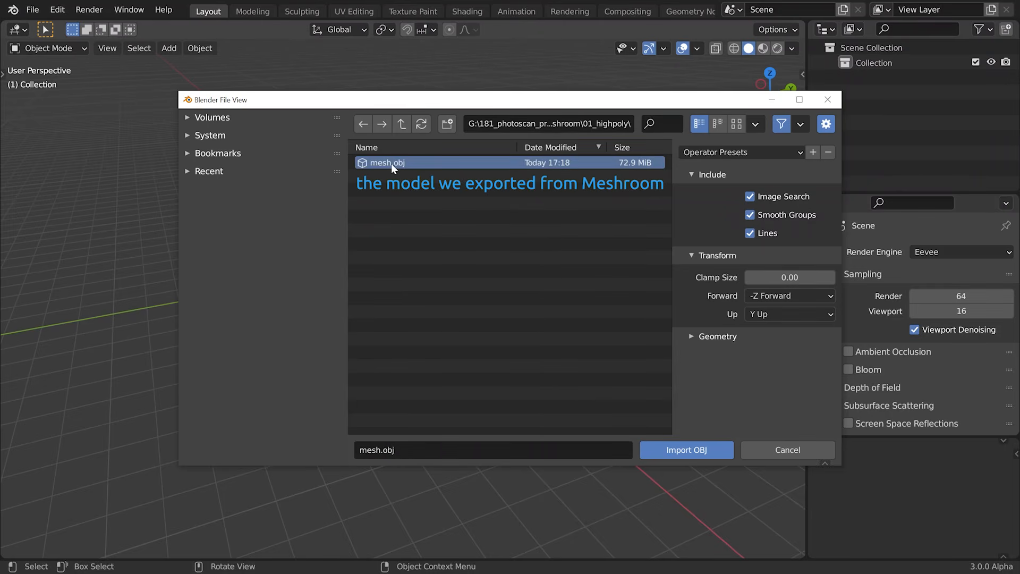
{"action": "left_click", "coordinate": [691, 449]}
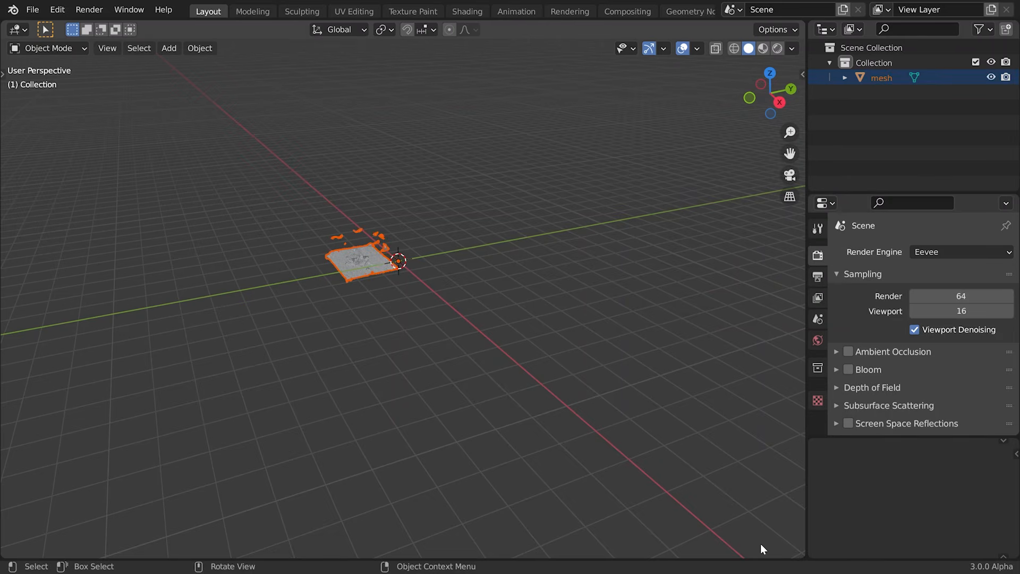
Enable Scene Statistics in the status bar.
{"action": "right_click", "coordinate": [849, 566]}
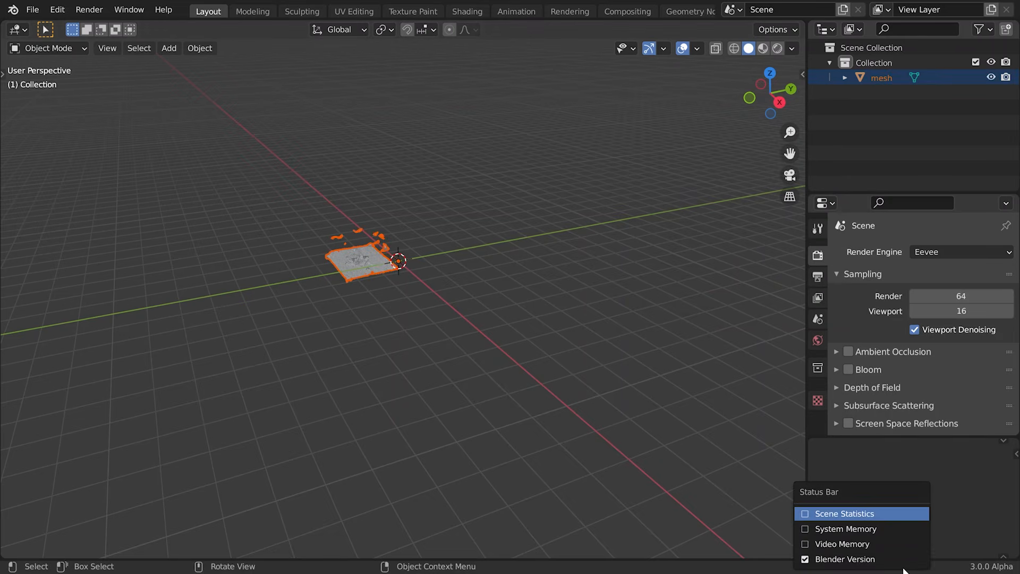
{"action": "left_click", "coordinate": [831, 512]}
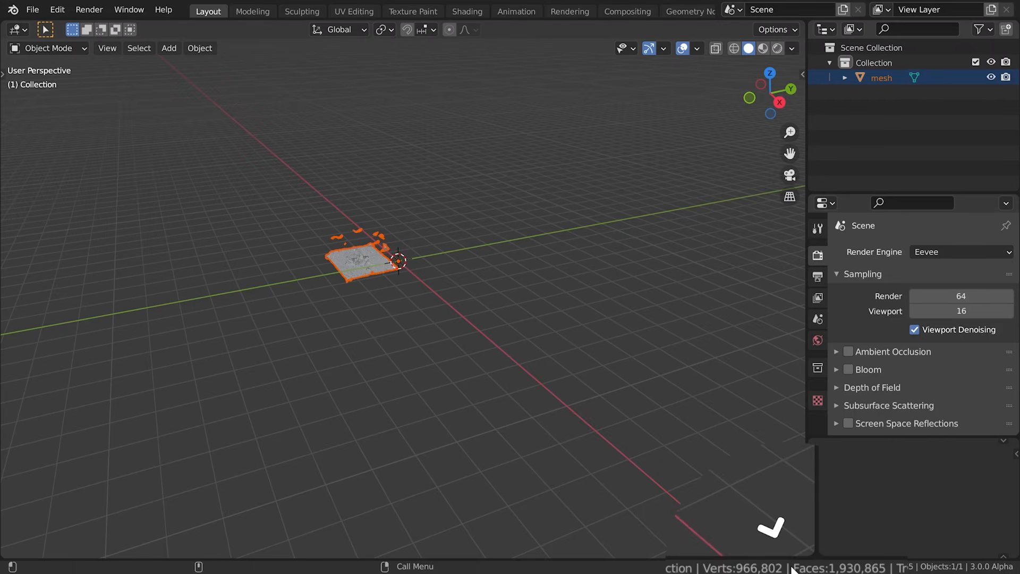
Place the 3D cursor on the imported mesh beside the asset and add a Plain Axes empty there.
{"action": "scroll", "coordinate": [359, 255], "scroll_direction": "up", "scroll_amount": 13}
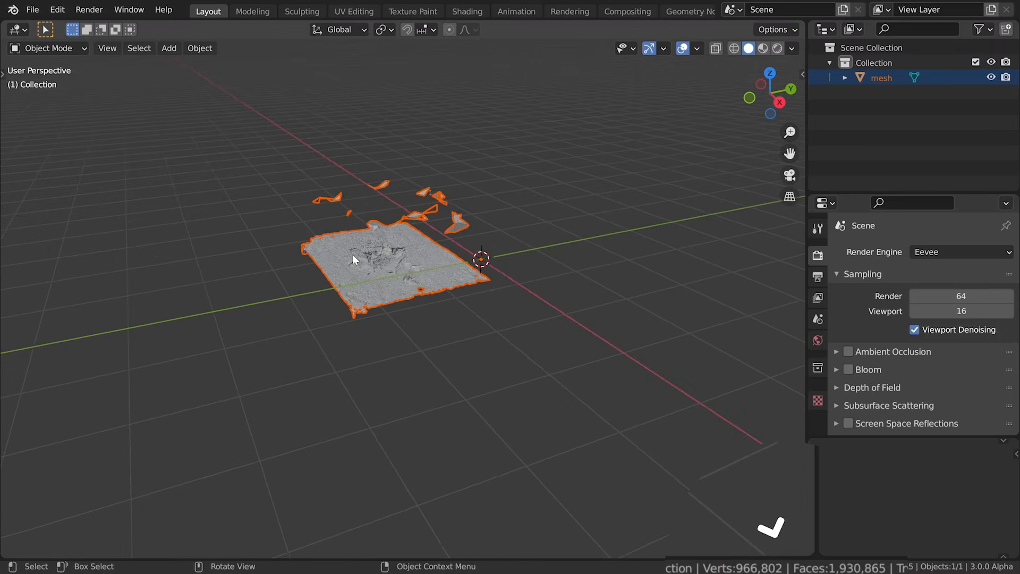
{"action": "left_click_drag", "start_coordinate": [372, 252], "coordinate": [583, 331], "text": "alt"}
{"action": "left_click_drag", "start_coordinate": [438, 272], "coordinate": [479, 259], "text": "alt"}
{"action": "scroll", "coordinate": [431, 312], "scroll_direction": "down", "scroll_amount": 2}
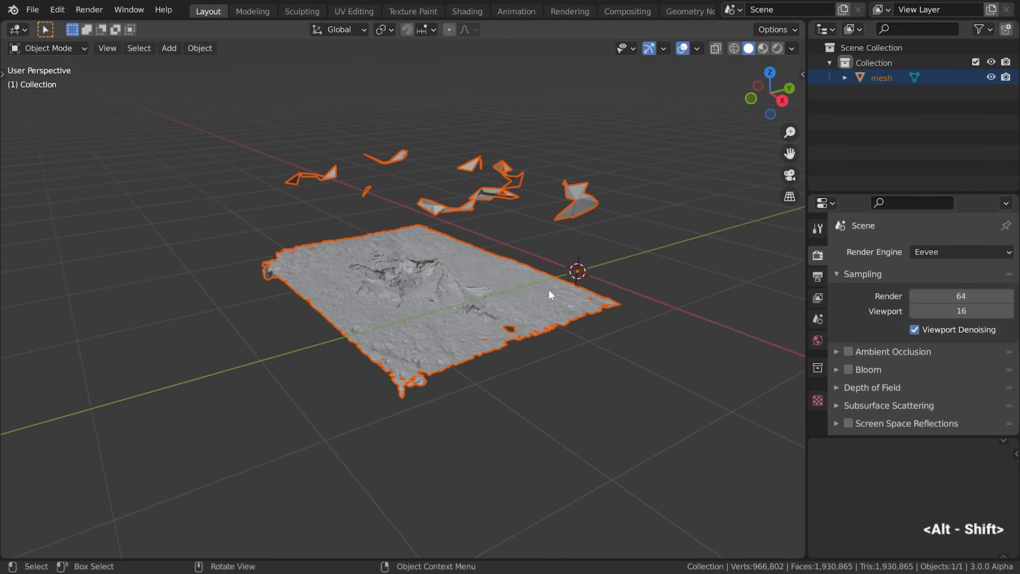
{"action": "right_click", "coordinate": [475, 273], "text": "shift"}
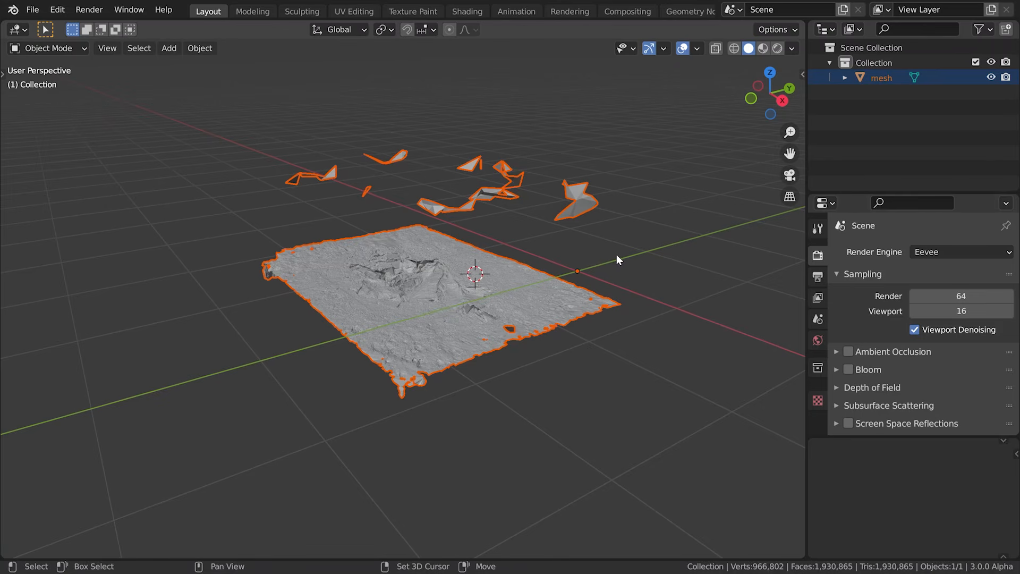
{"action": "key", "text": "shift+a"}
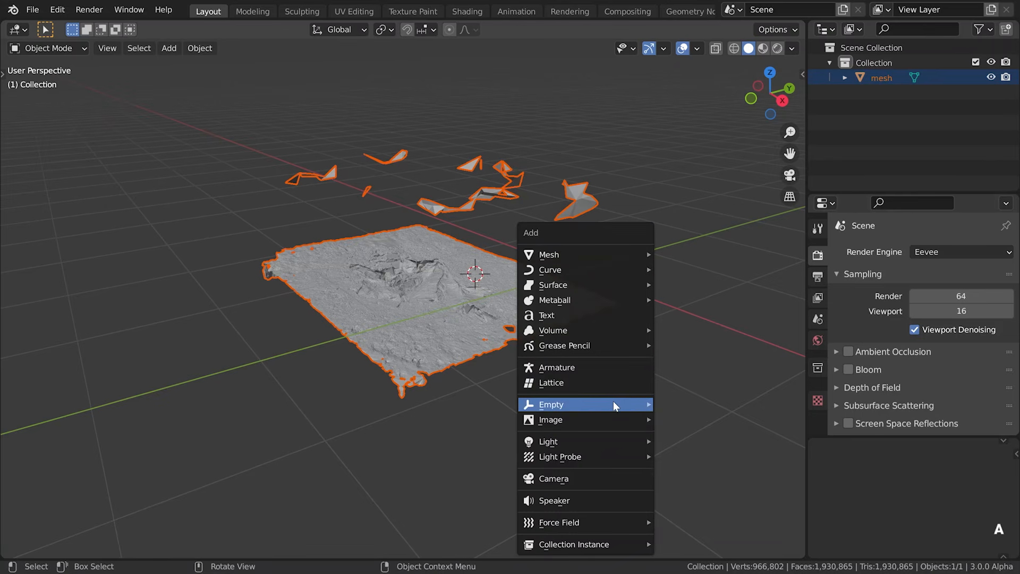
{"action": "mouse_move", "coordinate": [613, 400]}
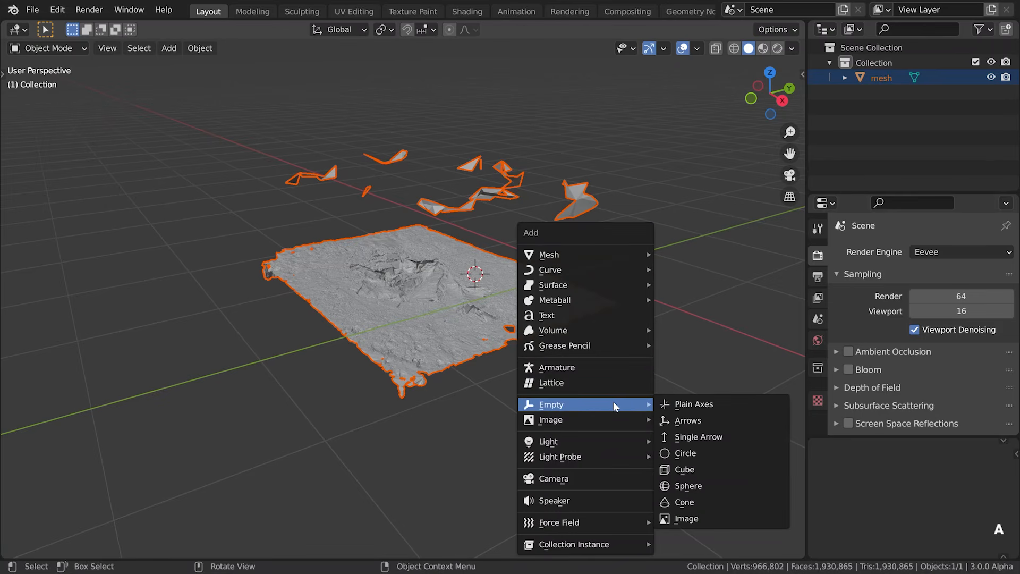
{"action": "left_click", "coordinate": [733, 407]}
Scale the empty down to about 0.38.
{"action": "mouse_move", "coordinate": [527, 269]}
{"action": "left_mouse_down", "text": "alt"}
{"action": "mouse_move", "coordinate": [513, 263]}
{"action": "mouse_move", "coordinate": [527, 273]}
{"action": "left_mouse_up", "text": "alt"}
{"action": "key", "text": "s"}
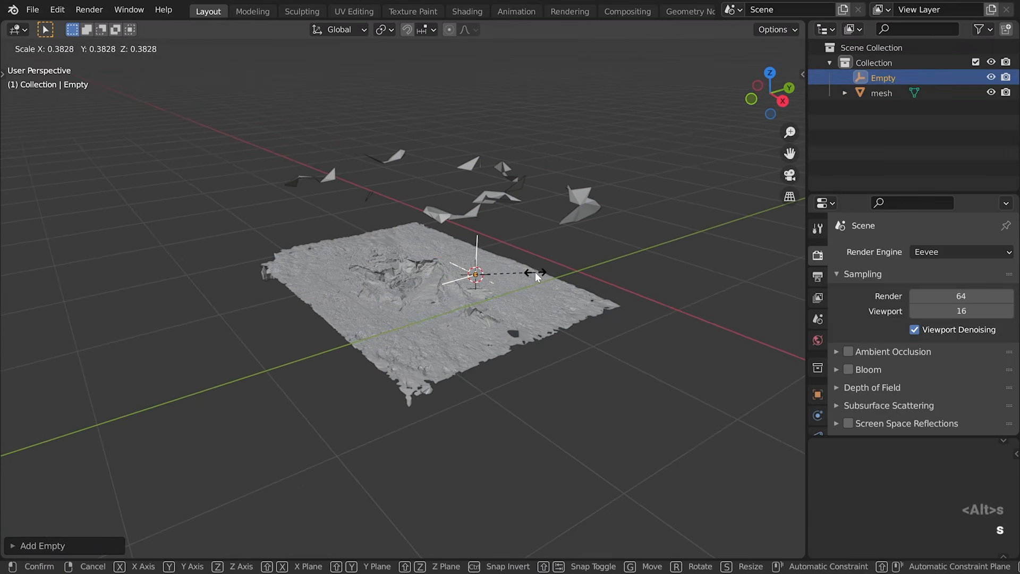
{"action": "left_click", "coordinate": [530, 286]}
Parent the imported mesh to the empty using the Object parent type.
{"action": "left_click", "coordinate": [534, 285]}
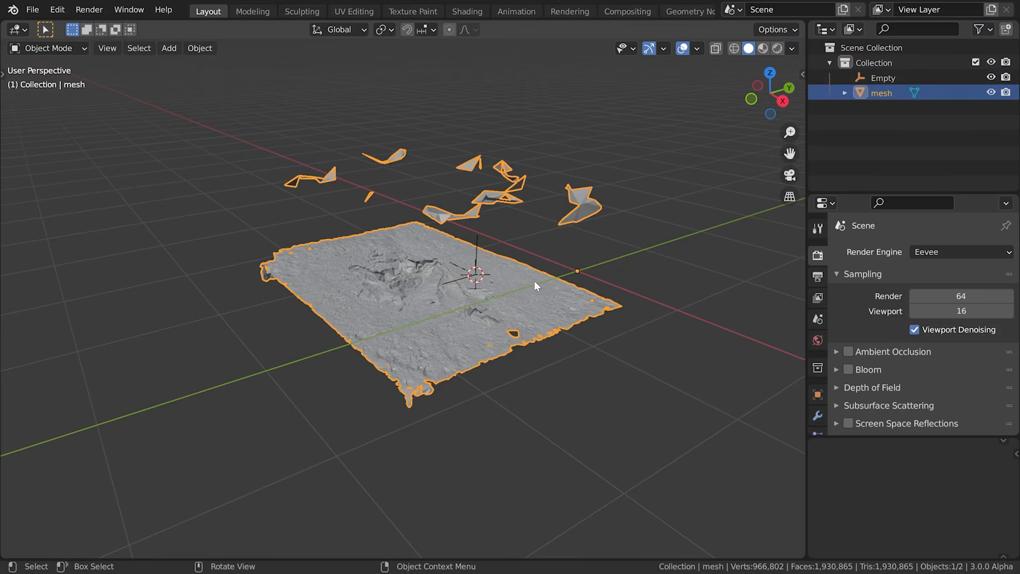
{"action": "left_click", "coordinate": [477, 242], "text": "shift"}
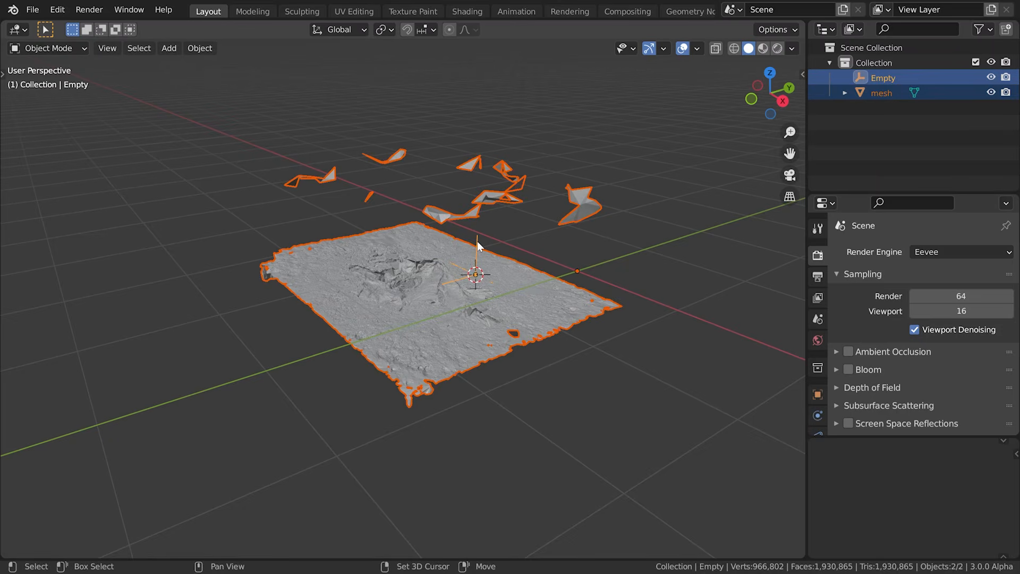
{"action": "right_click", "coordinate": [652, 186]}
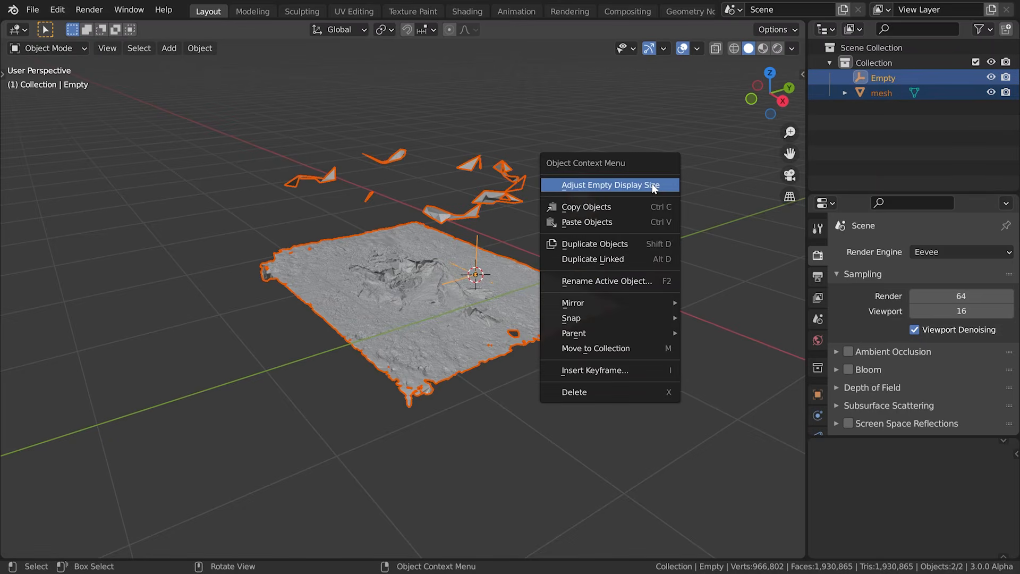
{"action": "mouse_move", "coordinate": [649, 333]}
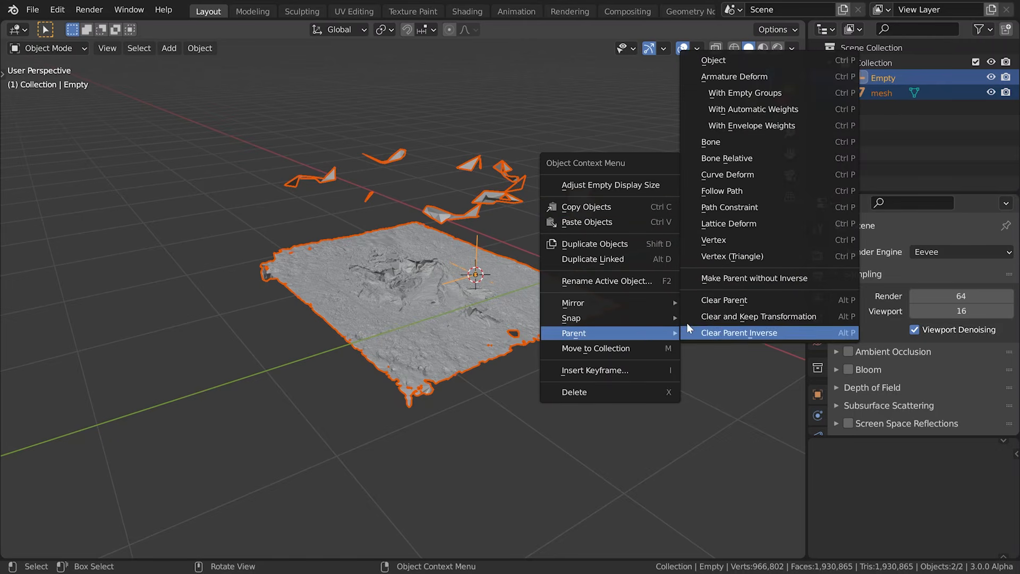
{"action": "left_click", "coordinate": [722, 62]}
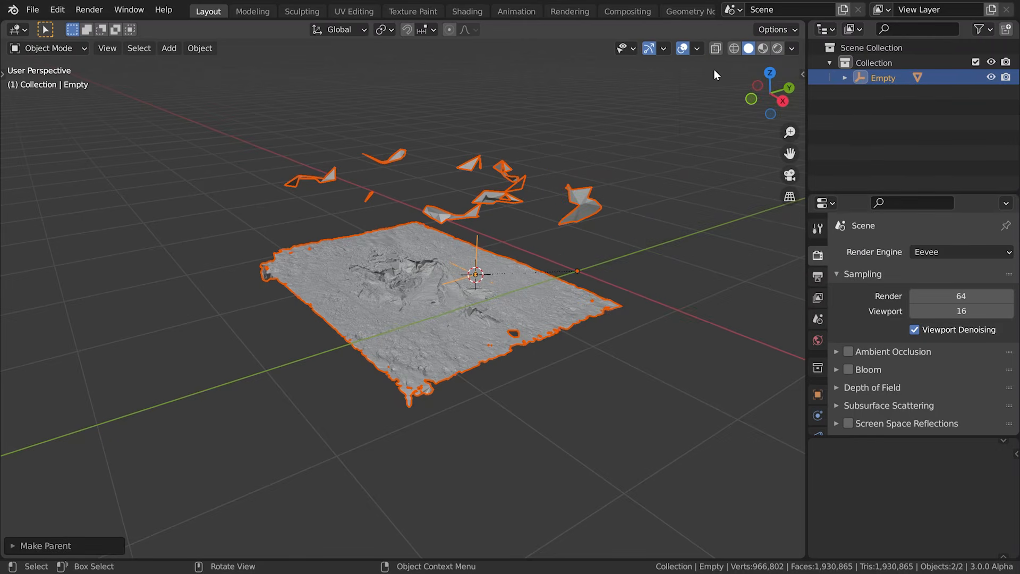
Rotate the empty about the global X axis until the scanned mesh lies right side up and roughly level with the grid.
{"action": "left_click", "coordinate": [476, 275]}
{"action": "key", "text": "r"}
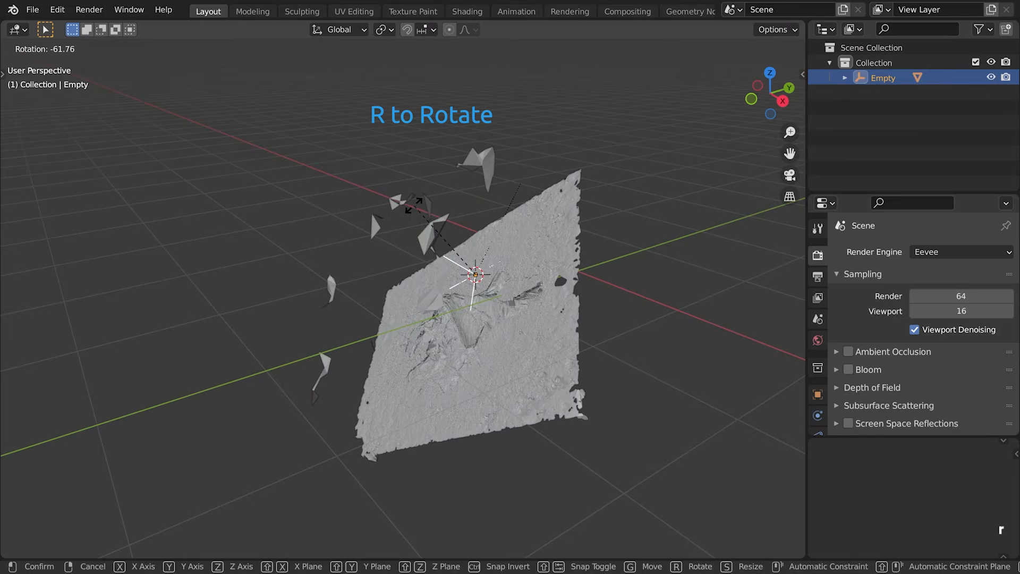
{"action": "right_click", "coordinate": [494, 199]}
{"action": "key", "text": "r"}
{"action": "key", "text": "x"}
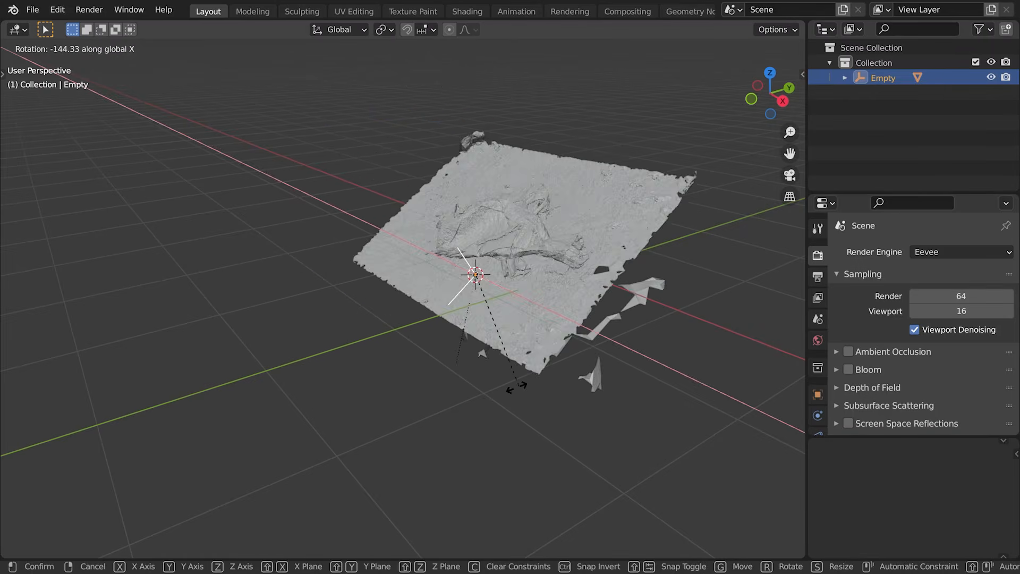
{"action": "left_click", "coordinate": [465, 404]}
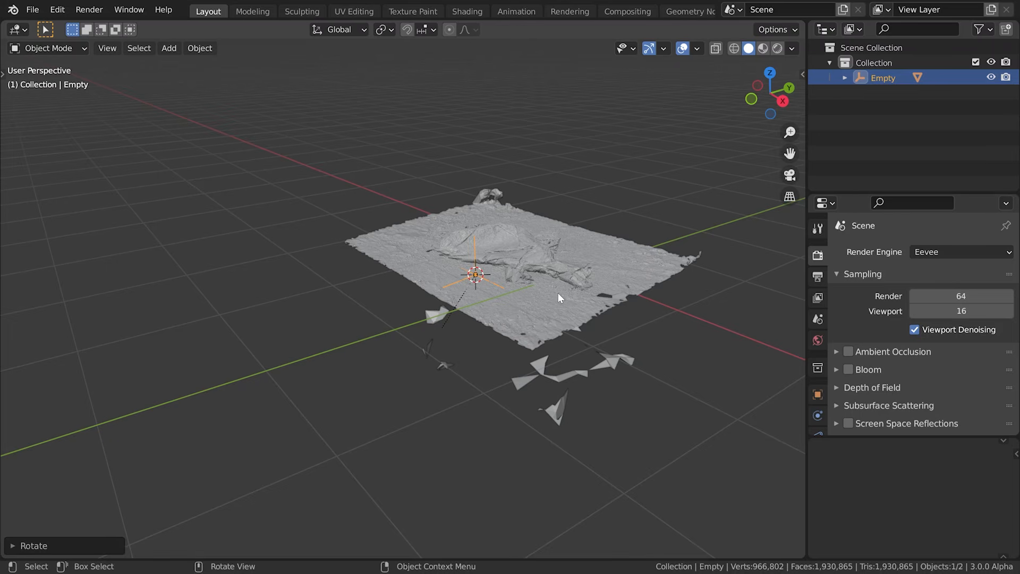
Place the 3D cursor on the middle of the scanned asset and add a mesh cylinder there.
{"action": "middle_click_drag", "start_coordinate": [558, 292], "coordinate": [502, 291], "text": "alt"}
{"action": "scroll", "coordinate": [532, 251], "scroll_direction": "up", "scroll_amount": 5}
{"action": "scroll", "coordinate": [417, 285], "scroll_direction": "up", "scroll_amount": 3}
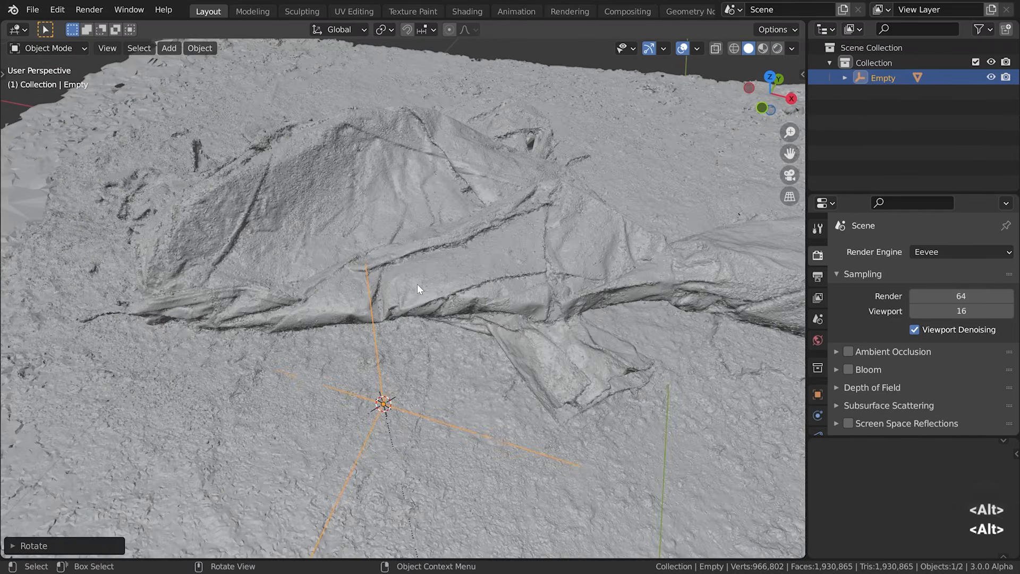
{"action": "scroll", "coordinate": [417, 285], "scroll_direction": "up", "scroll_amount": 4}
{"action": "scroll", "coordinate": [417, 284], "scroll_direction": "down", "scroll_amount": 9}
{"action": "middle_click_drag", "start_coordinate": [417, 285], "coordinate": [400, 265]}
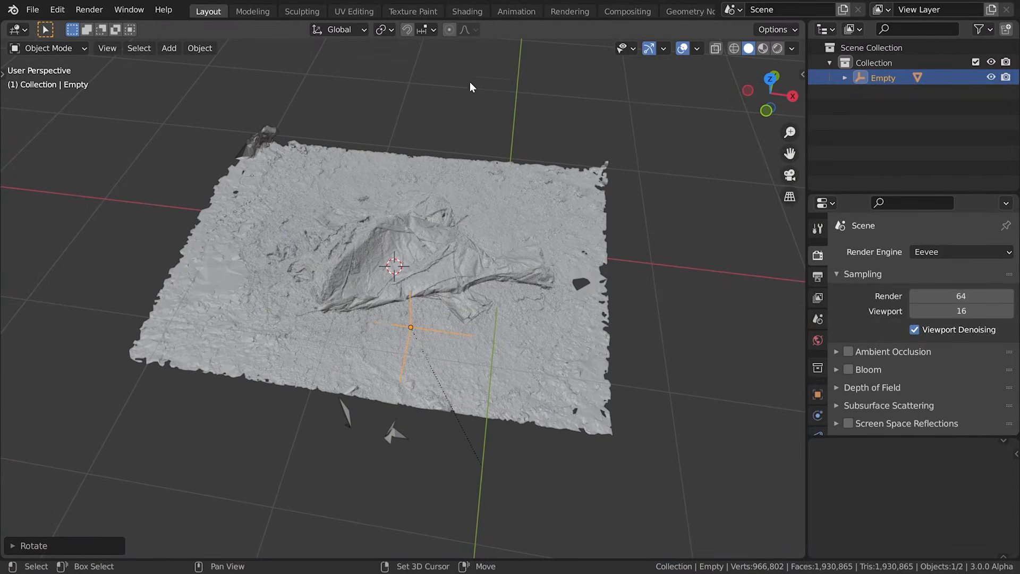
{"action": "key", "text": "shift+a"}
{"action": "mouse_move", "coordinate": [473, 72]}
{"action": "mouse_move", "coordinate": [461, 39]}
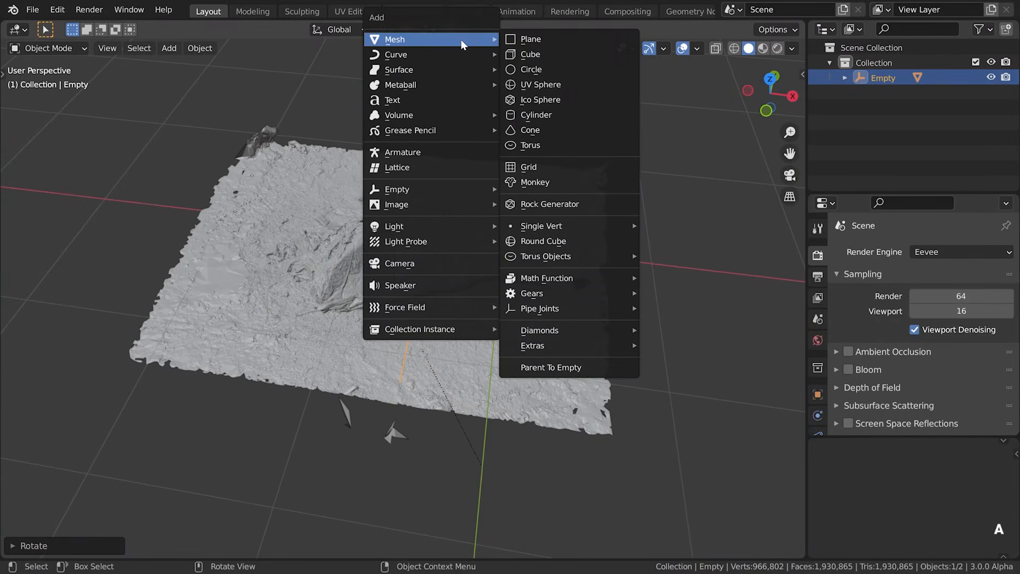
{"action": "left_click", "coordinate": [533, 116]}
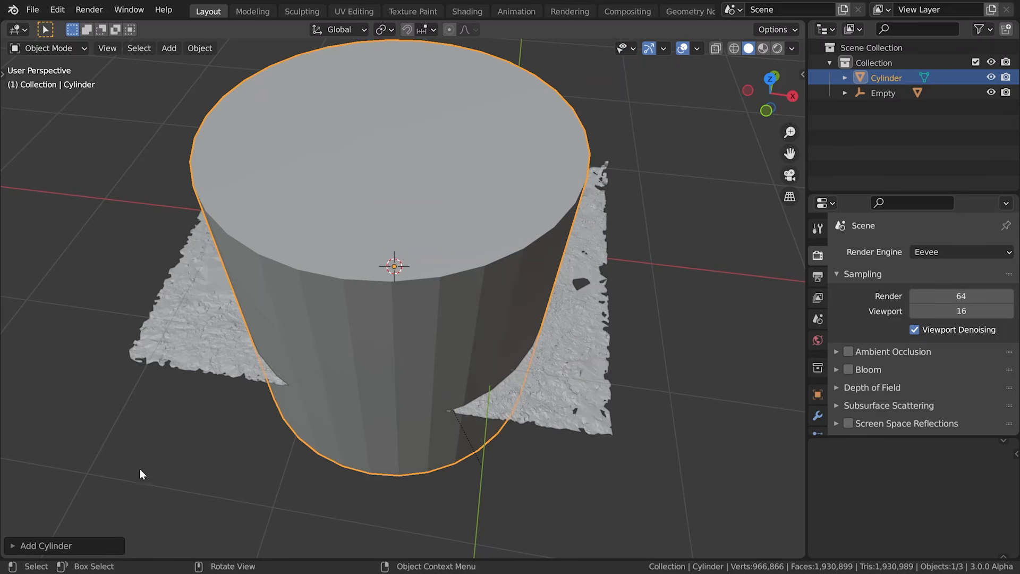
Set the new cylinder's vertex count to 64.
{"action": "left_click", "coordinate": [69, 545]}
{"action": "left_click", "coordinate": [152, 366]}
{"action": "type", "text": "64"}
{"action": "key", "text": "Return"}
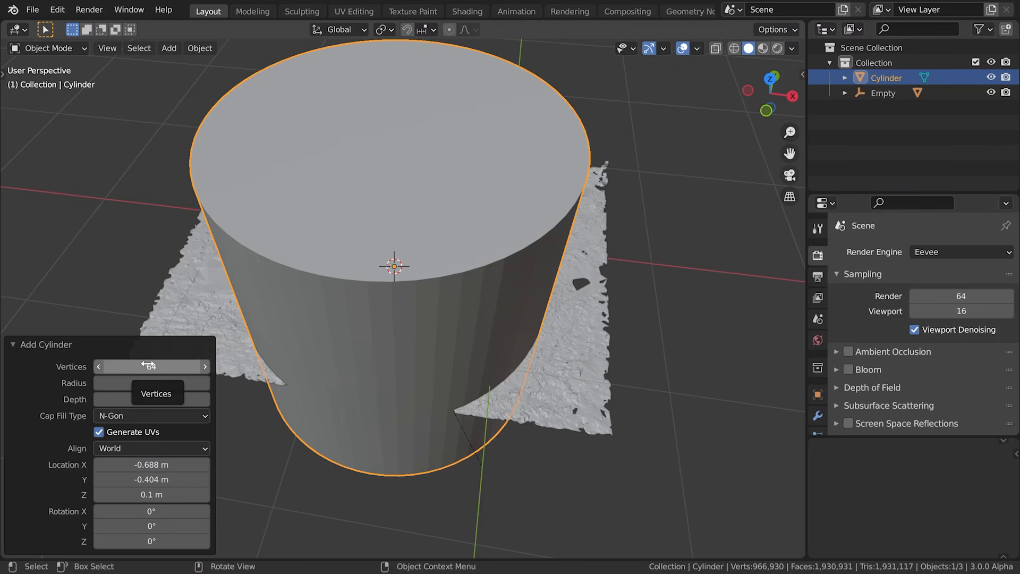
Enable X-ray and scale the cylinder uniformly down to about 0.746, viewed from above.
{"action": "middle_click_drag", "start_coordinate": [467, 161], "coordinate": [554, 256], "text": "alt"}
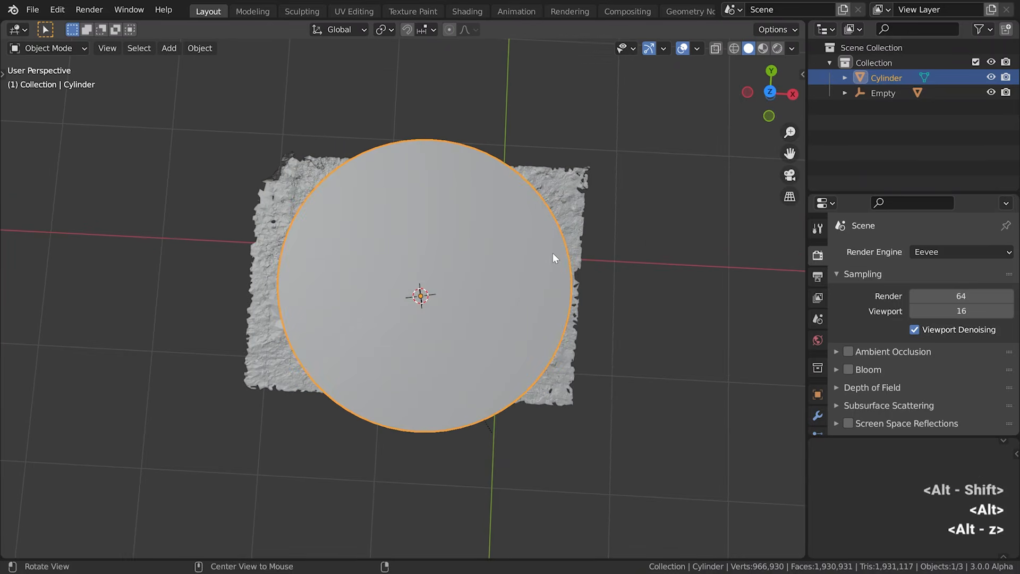
{"action": "key", "text": "alt+z"}
{"action": "key", "text": "s"}
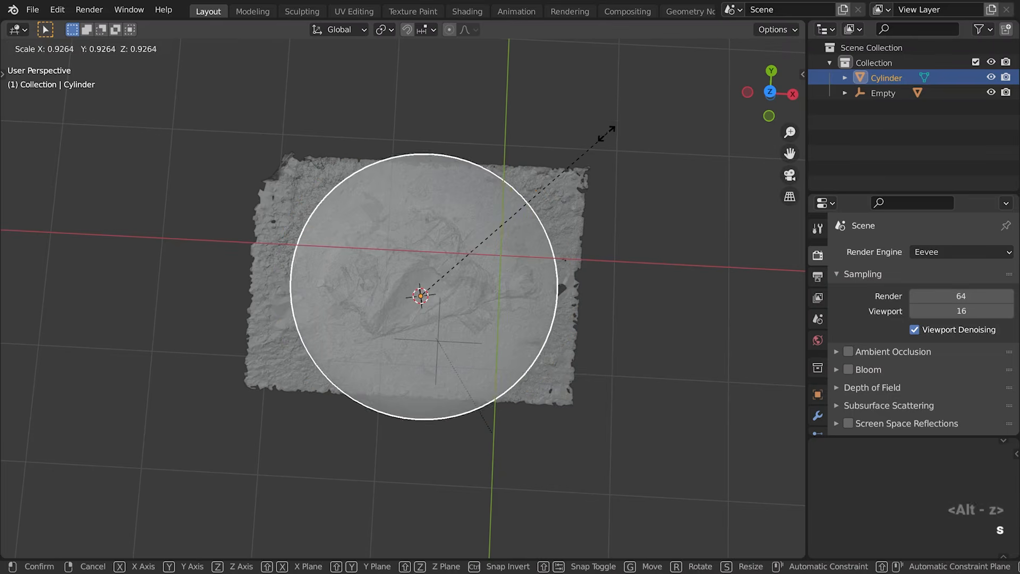
{"action": "left_click", "coordinate": [568, 163]}
{"action": "middle_click_drag", "start_coordinate": [569, 163], "coordinate": [448, 222], "text": "alt"}
Stretch the cylinder along X into an ellipse and move it about -0.094 m in X and 0.133 m in Y over the asset.
{"action": "key", "text": "s"}
{"action": "key", "text": "x"}
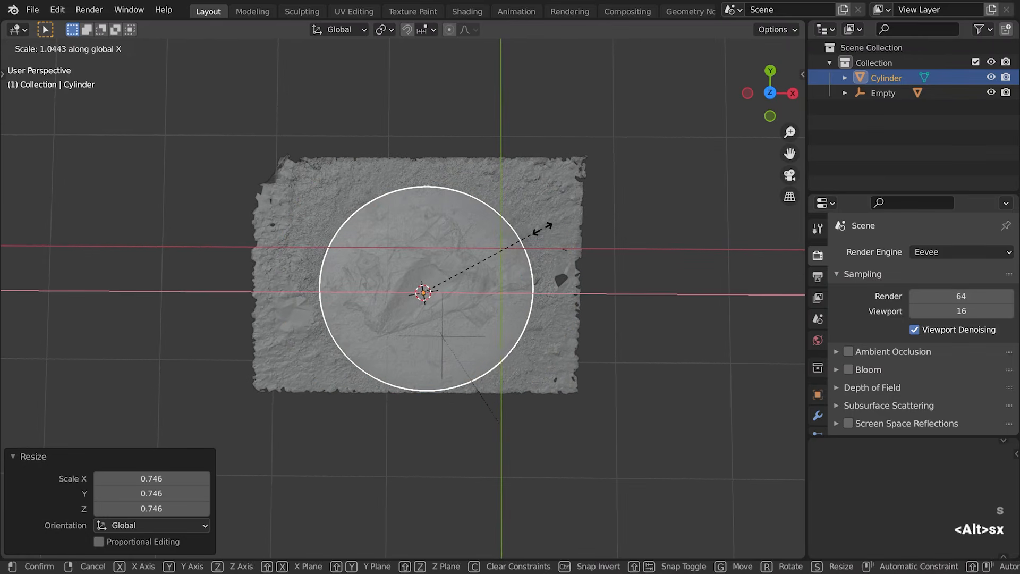
{"action": "left_click", "coordinate": [602, 214]}
{"action": "key", "text": "g"}
{"action": "left_click", "coordinate": [589, 198]}
Fine-tune the elliptical cylinder's scale and position so it encloses the asset and stays inside the scan's edges.
{"action": "key", "text": "s"}
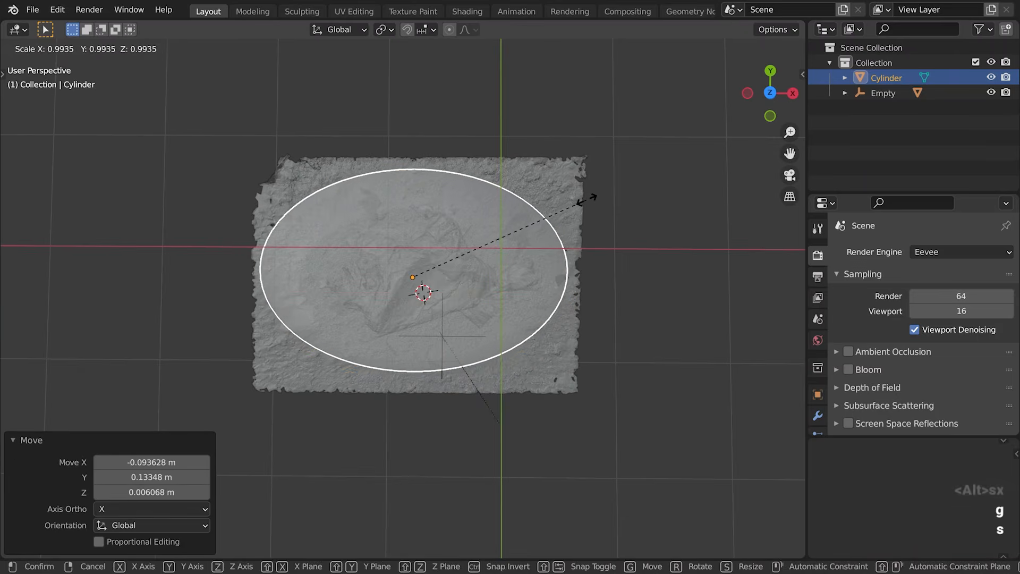
{"action": "left_click", "coordinate": [603, 199]}
{"action": "key", "text": "g"}
{"action": "left_click", "coordinate": [583, 260]}
{"action": "key", "text": "s"}
{"action": "left_click", "coordinate": [585, 259]}
{"action": "key", "text": "g"}
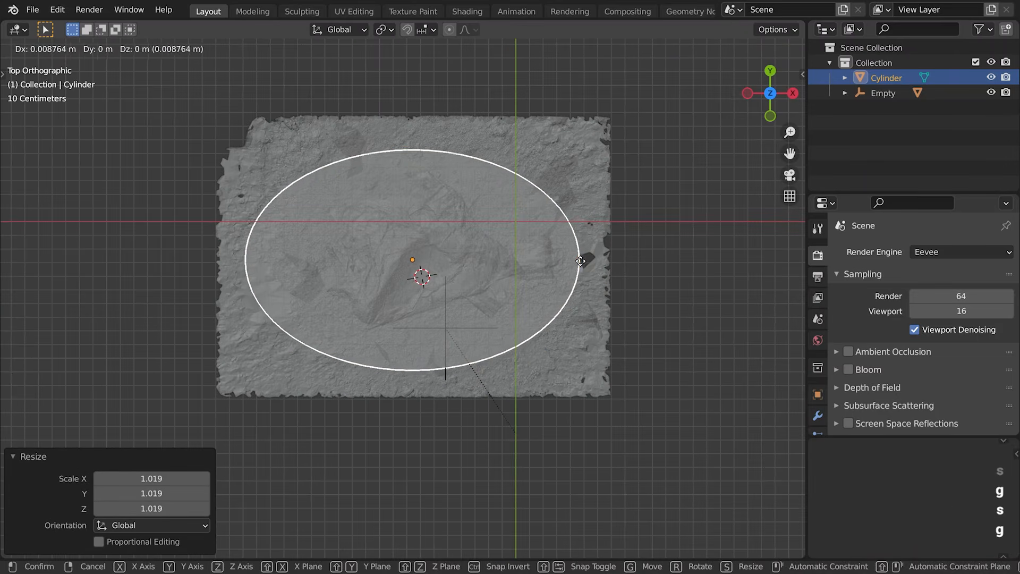
{"action": "left_click", "coordinate": [582, 260]}
{"action": "key", "text": "g"}
{"action": "left_click", "coordinate": [581, 258]}
Add a Boolean modifier to the scanned mesh.
{"action": "middle_click_drag", "start_coordinate": [540, 291], "coordinate": [526, 225], "text": "alt"}
{"action": "left_click", "coordinate": [531, 228]}
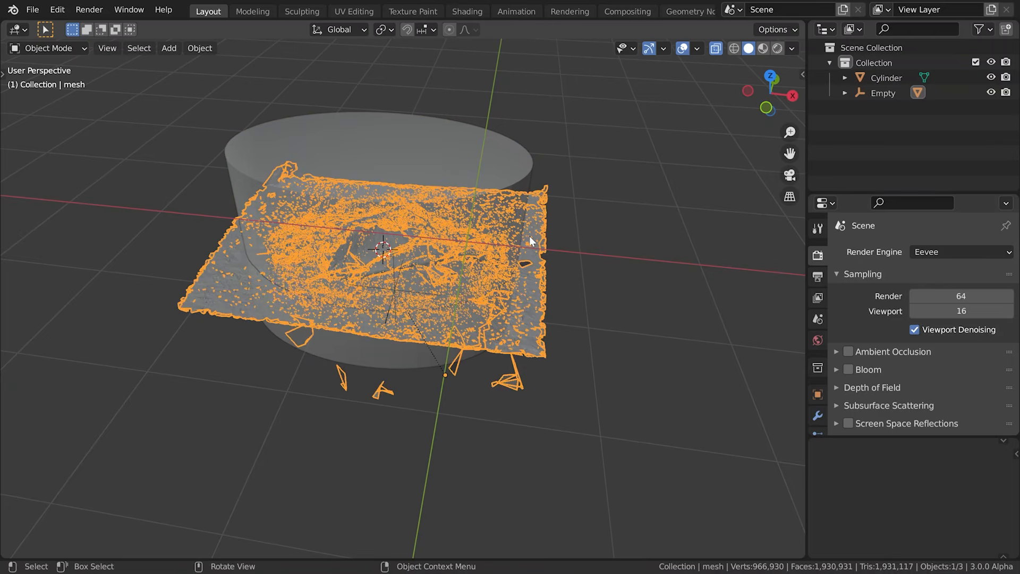
{"action": "left_click", "coordinate": [817, 414]}
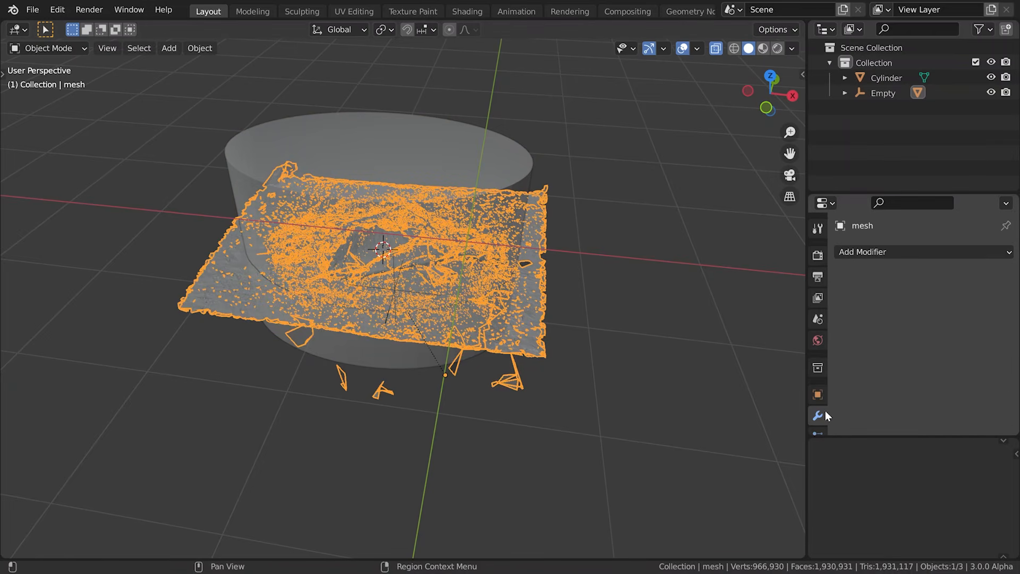
{"action": "left_click", "coordinate": [859, 252]}
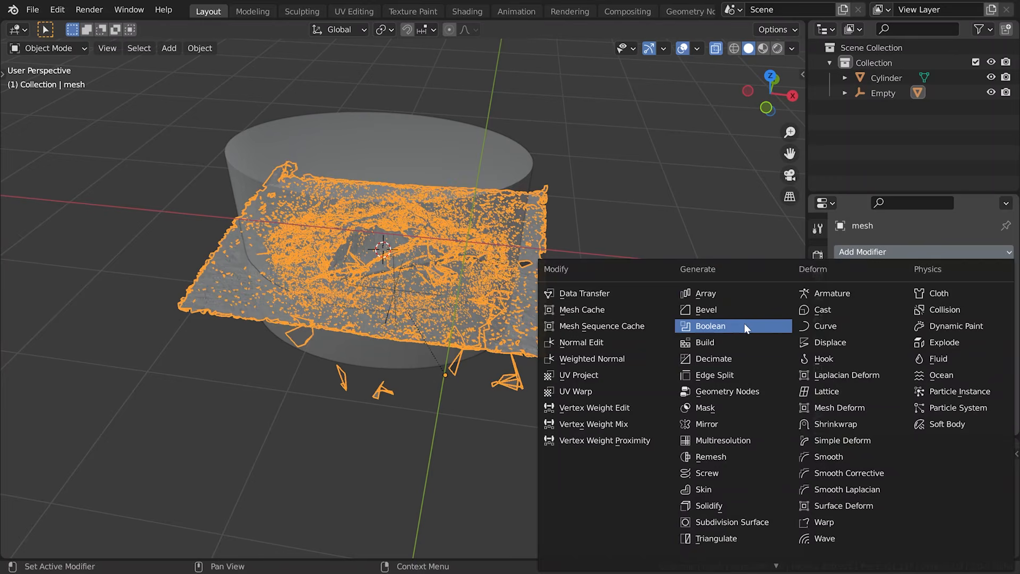
{"action": "left_click", "coordinate": [746, 328]}
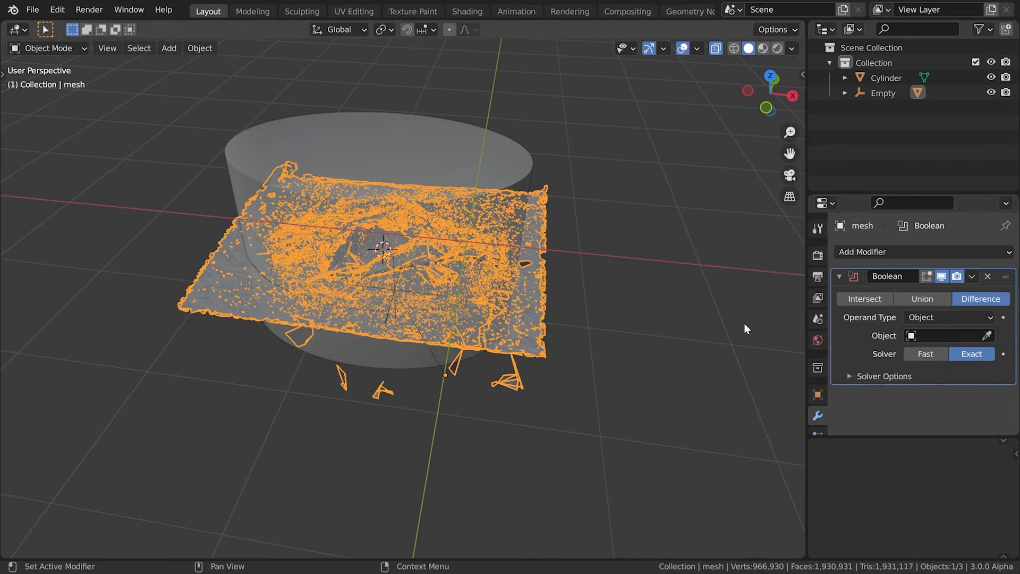
Set the Boolean to the Fast solver and Intersect with the Cylinder as its object, and apply the modifier.
{"action": "left_click", "coordinate": [924, 355]}
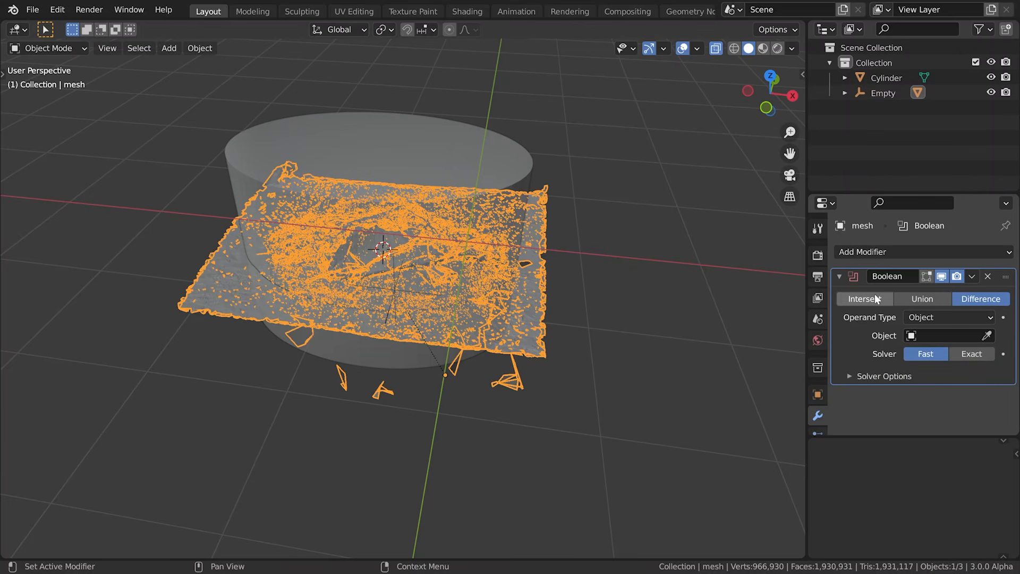
{"action": "left_click", "coordinate": [857, 299]}
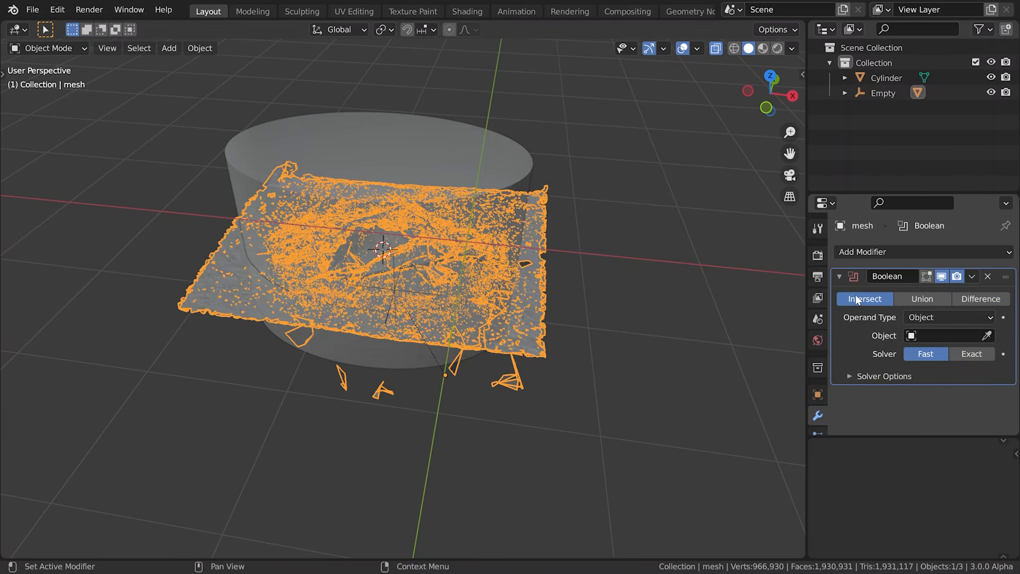
{"action": "left_click", "coordinate": [986, 335]}
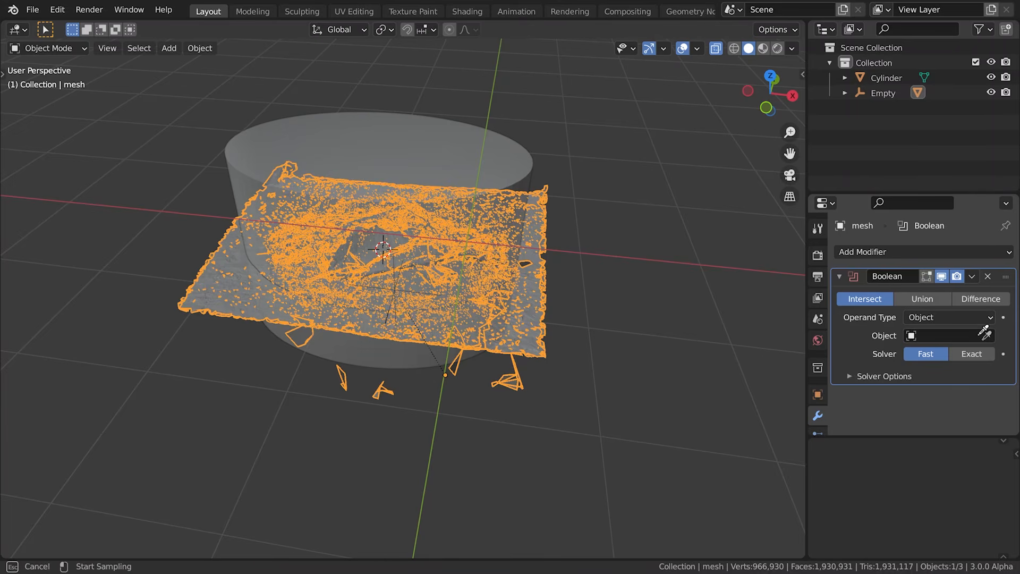
{"action": "left_click", "coordinate": [529, 164]}
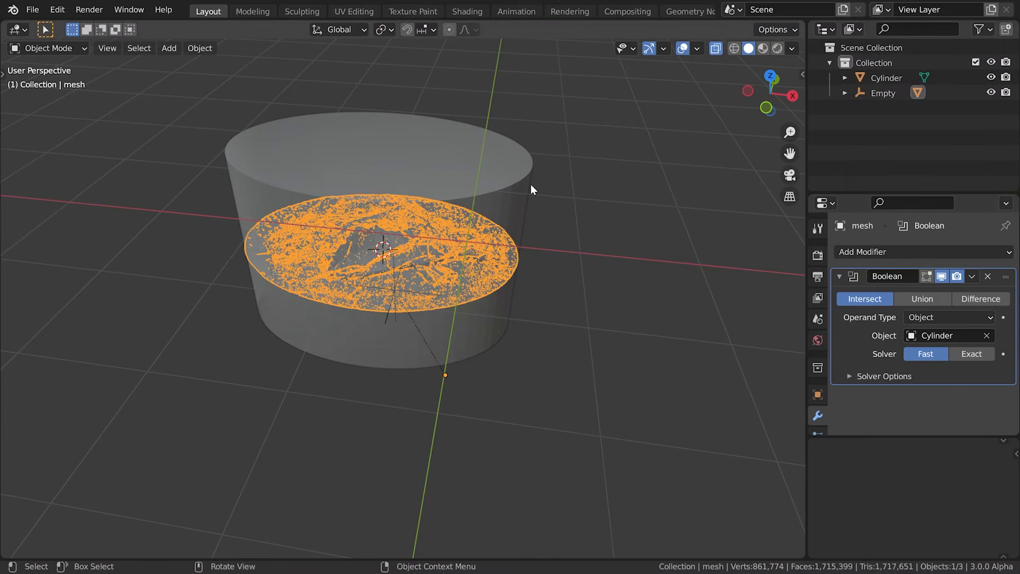
{"action": "left_click", "coordinate": [971, 276]}
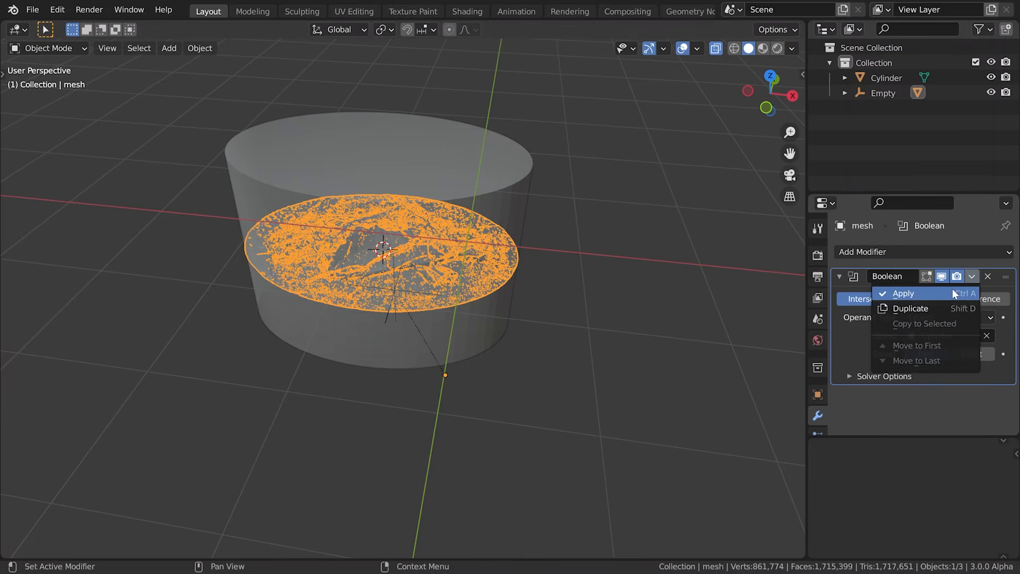
{"action": "left_click", "coordinate": [952, 290]}
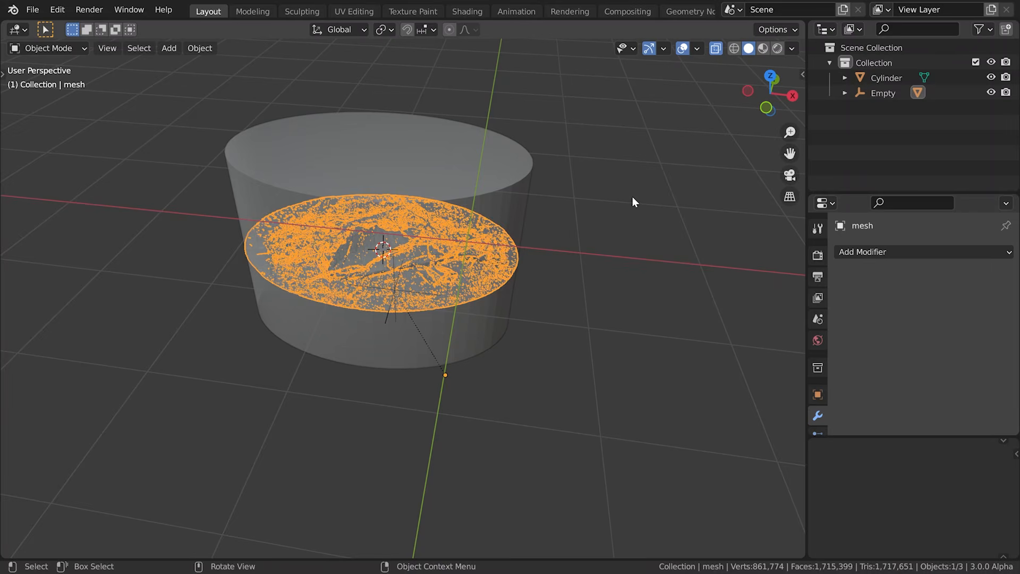
Delete the cutting cylinder and turn X-ray off.
{"action": "left_click", "coordinate": [515, 182]}
{"action": "key", "text": "x"}
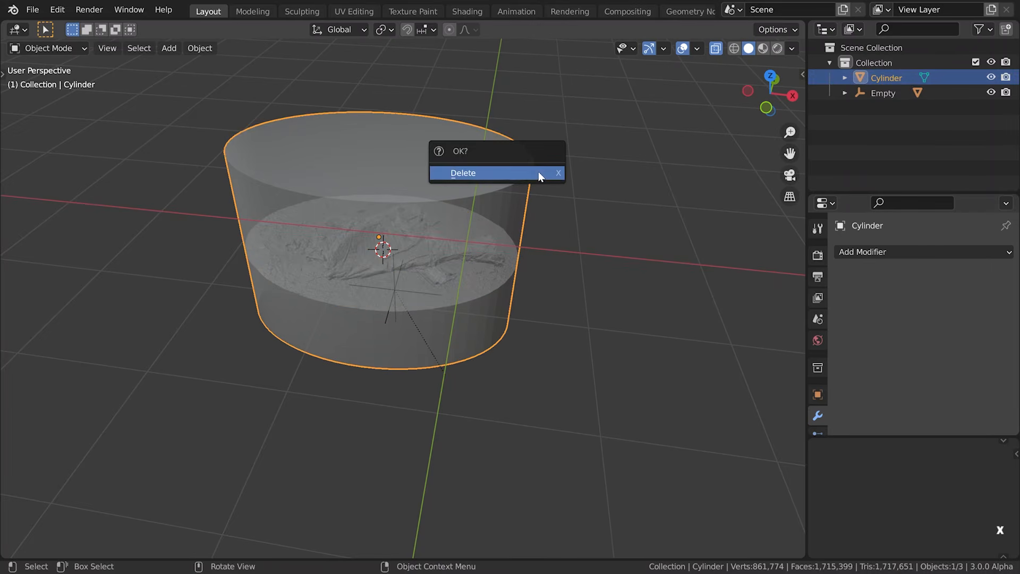
{"action": "left_click", "coordinate": [538, 173]}
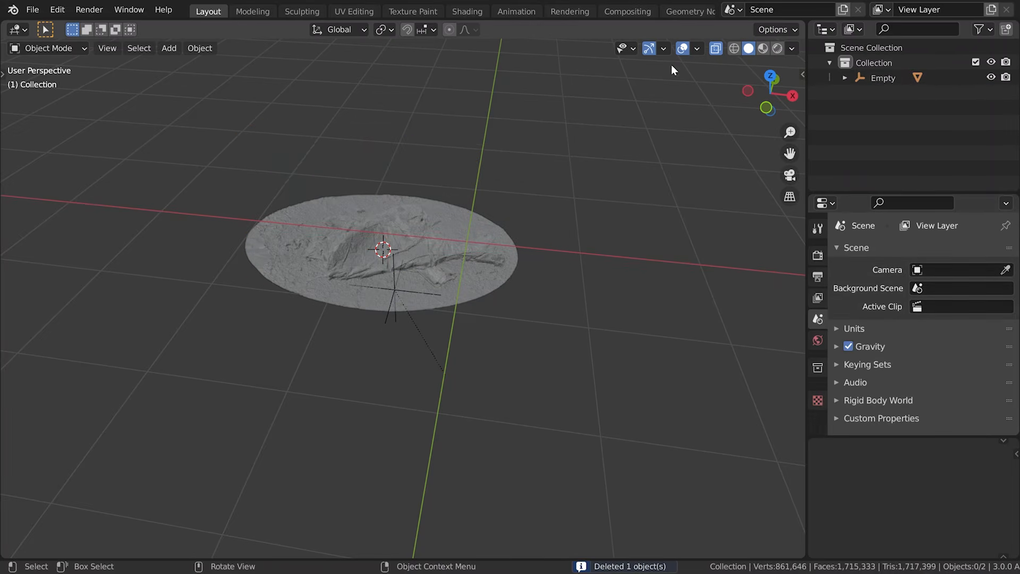
{"action": "left_click", "coordinate": [715, 49]}
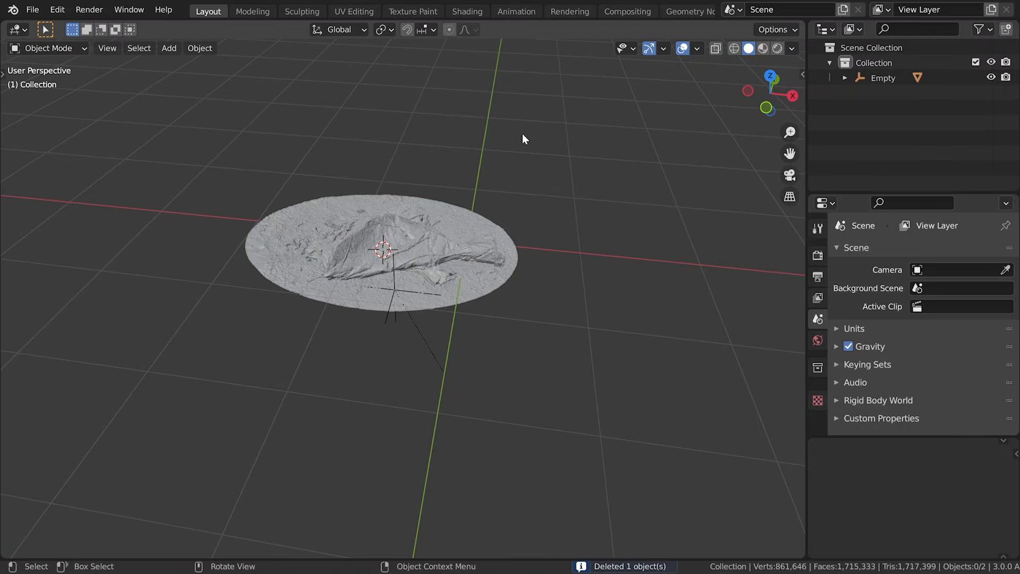
Switch the trimmed mesh to Sculpt Mode and widen the brush toolbar so the brush names are shown.
{"action": "mouse_move", "coordinate": [391, 225]}
{"action": "middle_mouse_down", "text": "alt"}
{"action": "mouse_move", "coordinate": [387, 239]}
{"action": "mouse_move", "coordinate": [405, 148]}
{"action": "mouse_move", "coordinate": [400, 258]}
{"action": "mouse_move", "coordinate": [386, 229]}
{"action": "middle_mouse_up", "text": "alt"}
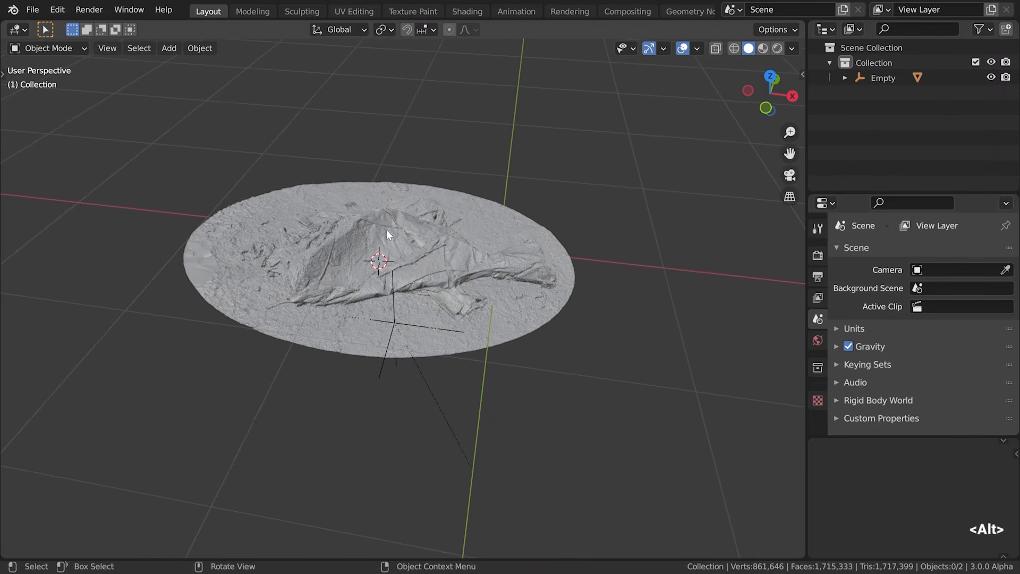
{"action": "scroll", "coordinate": [391, 234], "scroll_direction": "up", "scroll_amount": 3}
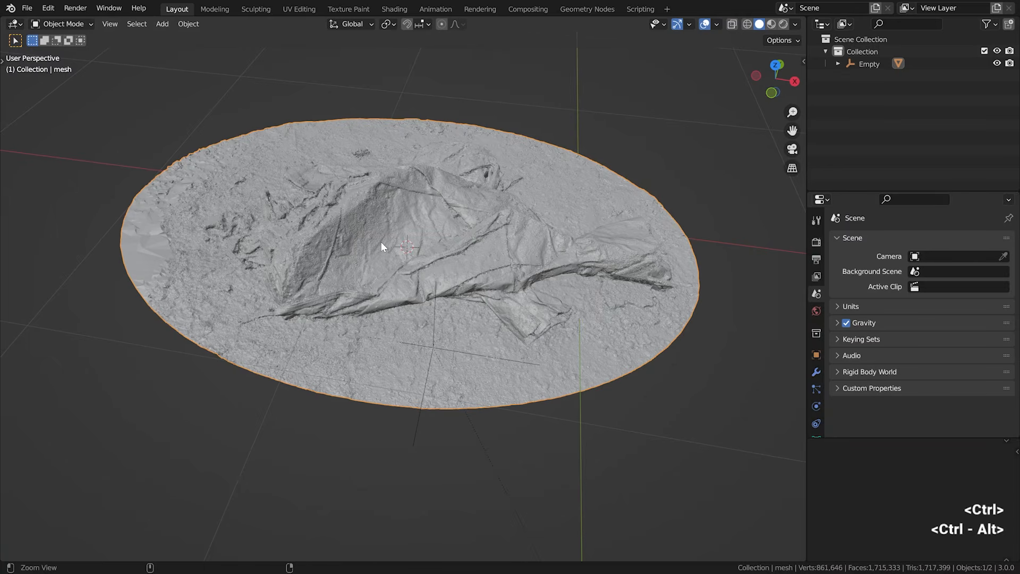
{"action": "middle_click_drag", "start_coordinate": [381, 241], "coordinate": [437, 153], "text": "ctrl"}
{"action": "middle_click_drag", "start_coordinate": [346, 181], "coordinate": [478, 386], "text": "shift"}
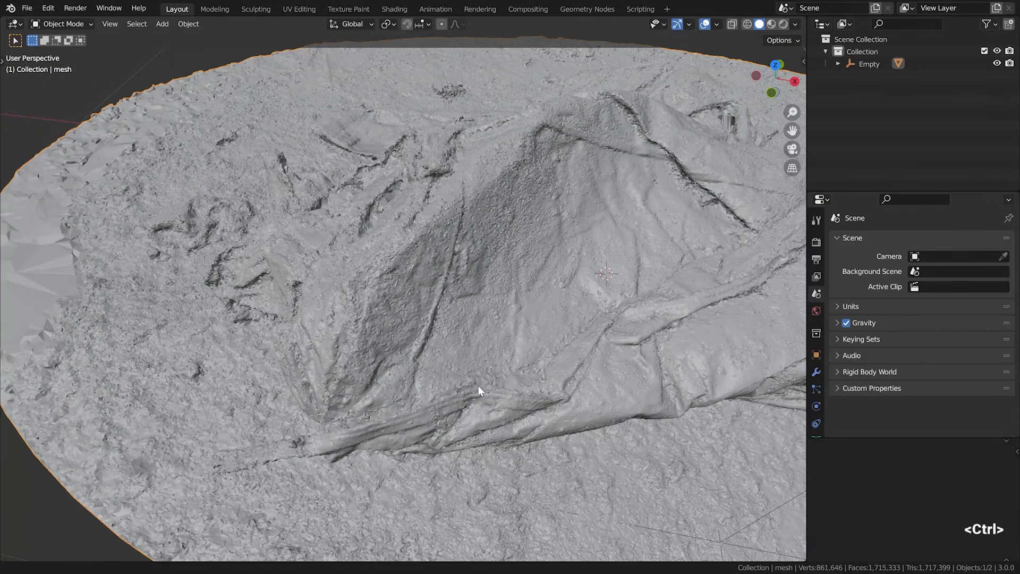
{"action": "left_click", "coordinate": [67, 25]}
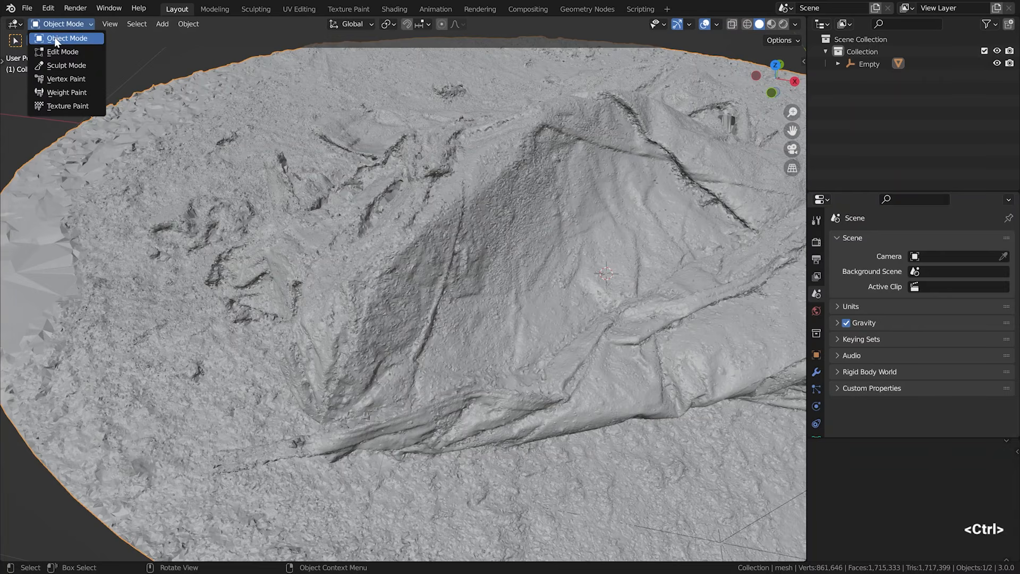
{"action": "left_click", "coordinate": [72, 67]}
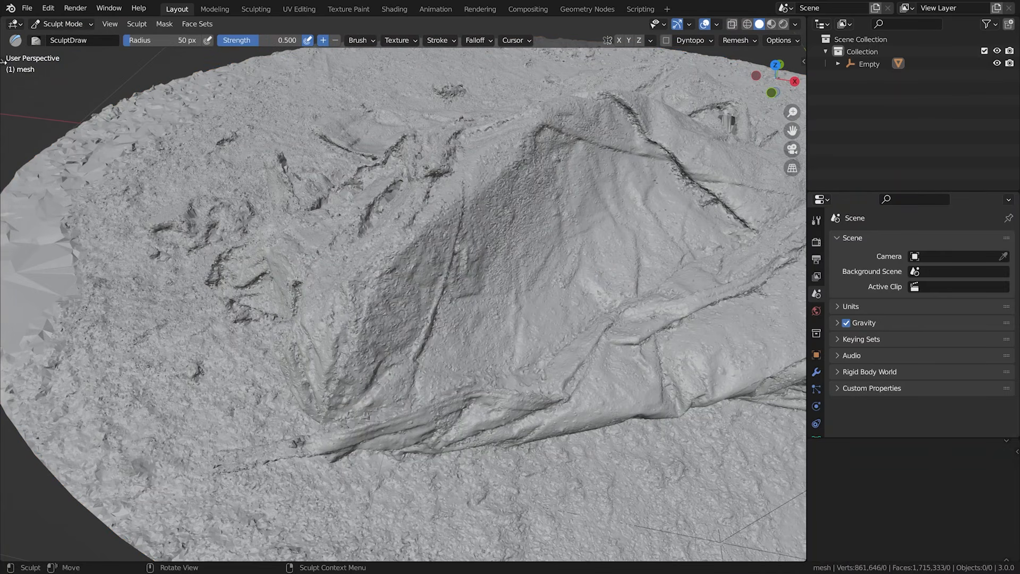
{"action": "left_click_drag", "start_coordinate": [2, 61], "coordinate": [137, 68]}
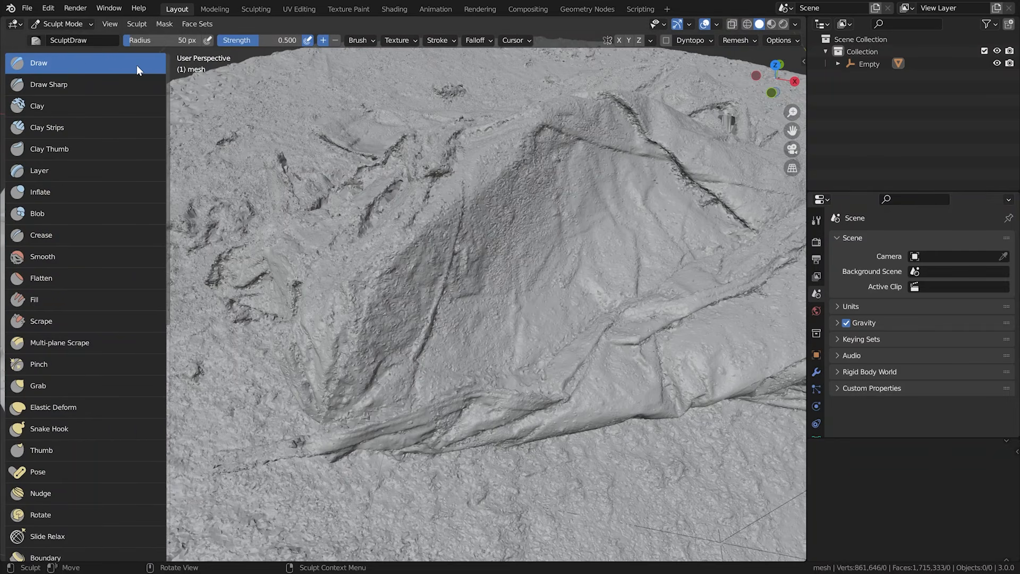
Toggle the wireframe display on the mesh to examine its polygon density.
{"action": "key", "text": "semicolon"}
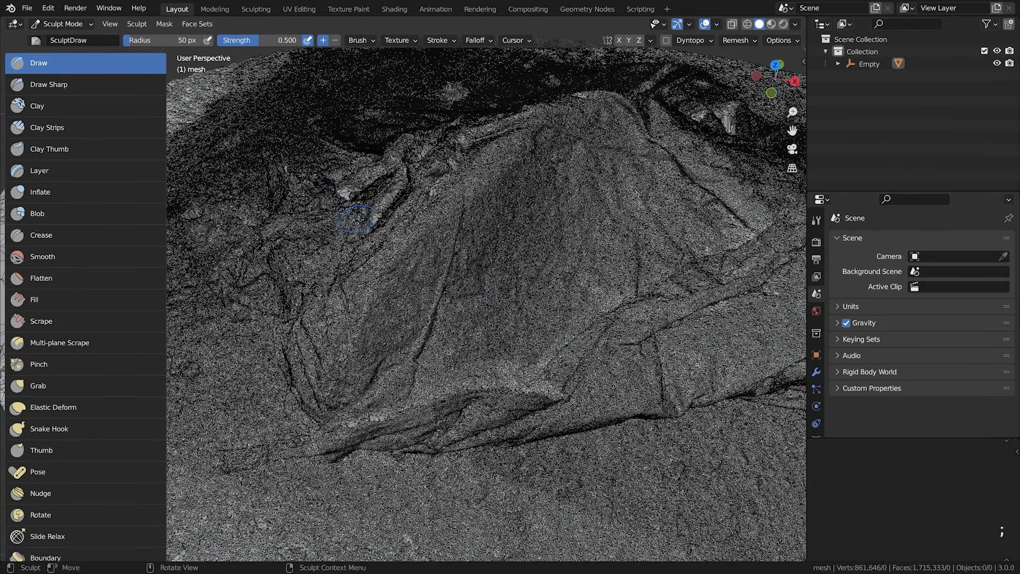
{"action": "key", "text": "semicolon"}
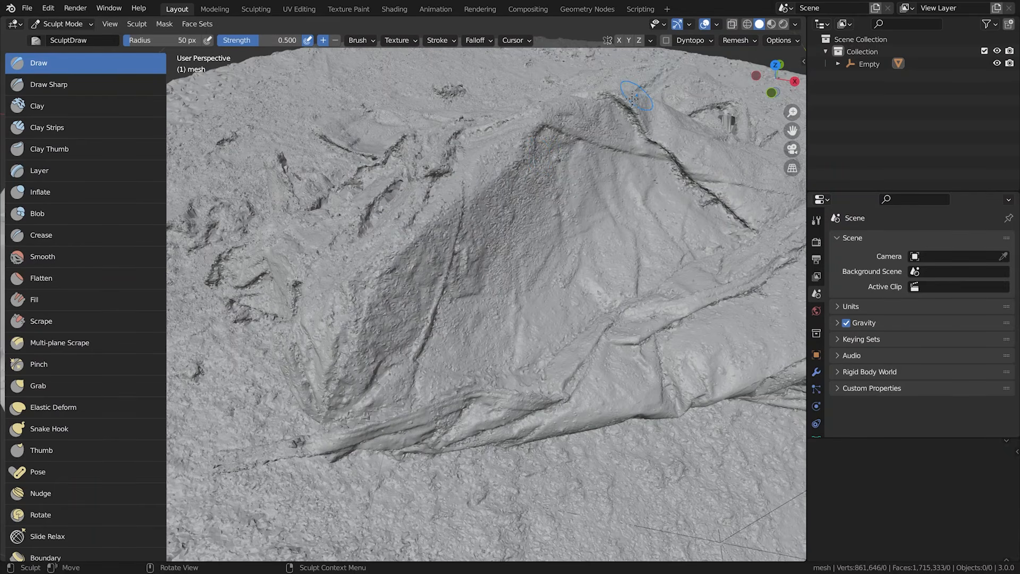
{"action": "key", "text": "semicolon"}
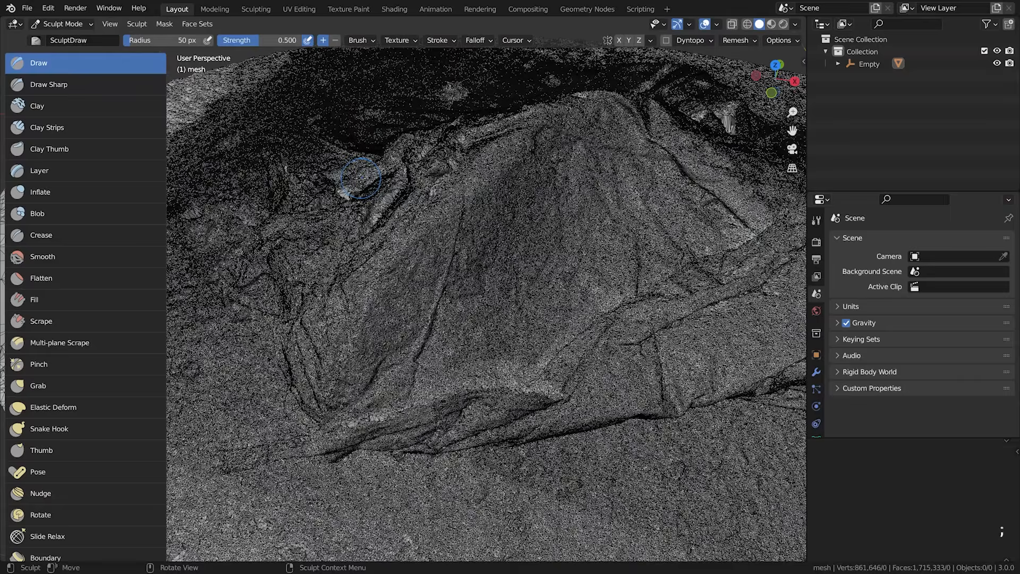
Hide the wireframe, try the Flatten brush along the edge of the steep cloth face and undo the strokes.
{"action": "key", "text": "semicolon"}
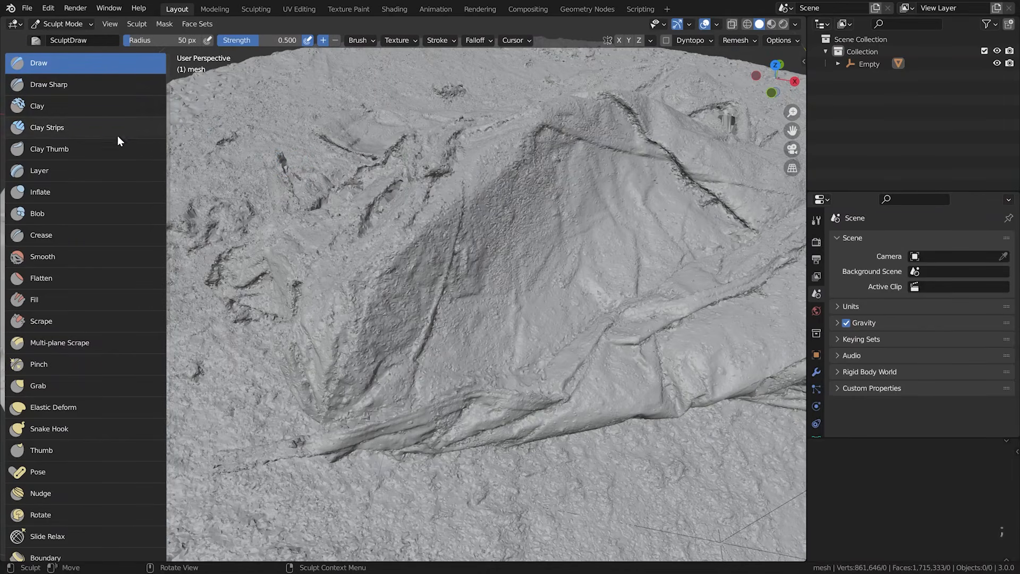
{"action": "left_click", "coordinate": [58, 281]}
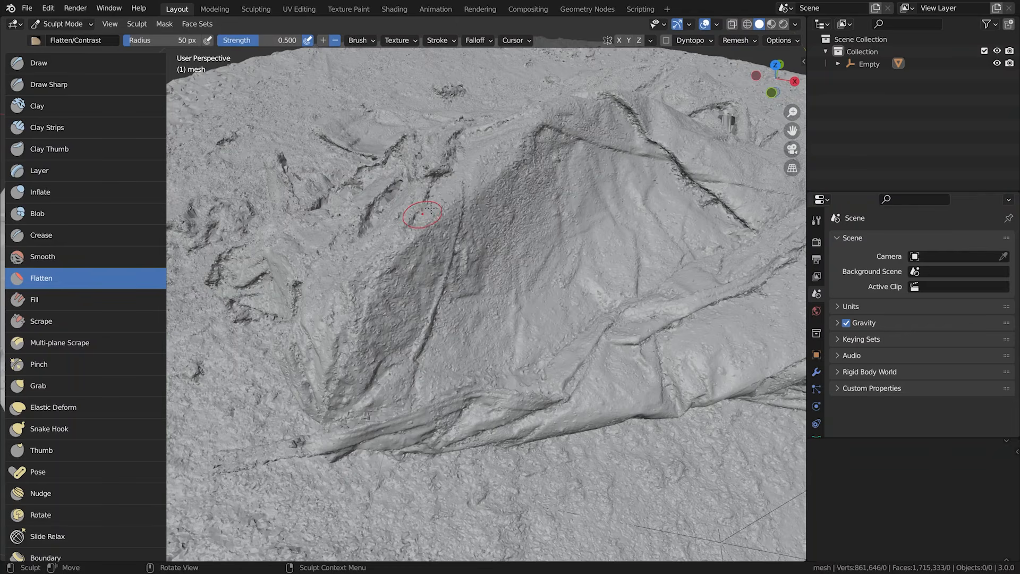
{"action": "mouse_move", "coordinate": [438, 208]}
{"action": "left_mouse_down", "text": "ctrl+alt"}
{"action": "mouse_move", "coordinate": [442, 196]}
{"action": "mouse_move", "coordinate": [422, 246]}
{"action": "mouse_move", "coordinate": [395, 273]}
{"action": "mouse_move", "coordinate": [431, 233]}
{"action": "mouse_move", "coordinate": [316, 375]}
{"action": "mouse_move", "coordinate": [393, 270]}
{"action": "left_mouse_up", "text": "ctrl+alt"}
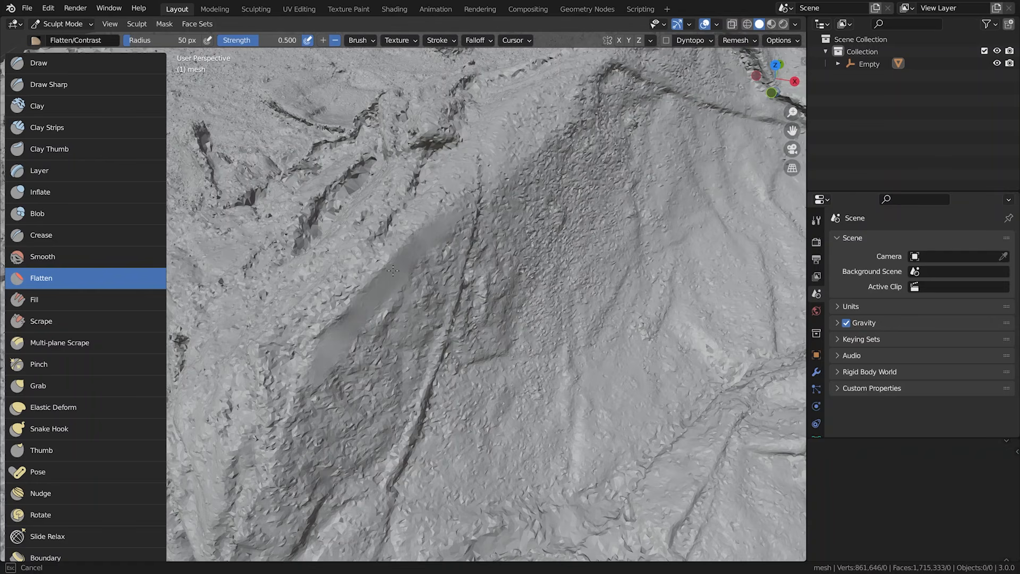
{"action": "mouse_move", "coordinate": [434, 234]}
{"action": "left_mouse_down"}
{"action": "mouse_move", "coordinate": [353, 352]}
{"action": "mouse_move", "coordinate": [361, 371]}
{"action": "mouse_move", "coordinate": [430, 265]}
{"action": "mouse_move", "coordinate": [436, 330]}
{"action": "mouse_move", "coordinate": [384, 402]}
{"action": "left_mouse_up"}
{"action": "key", "text": "ctrl+z"}
{"action": "key", "text": "ctrl+z"}
{"action": "key", "text": "ctrl+z"}
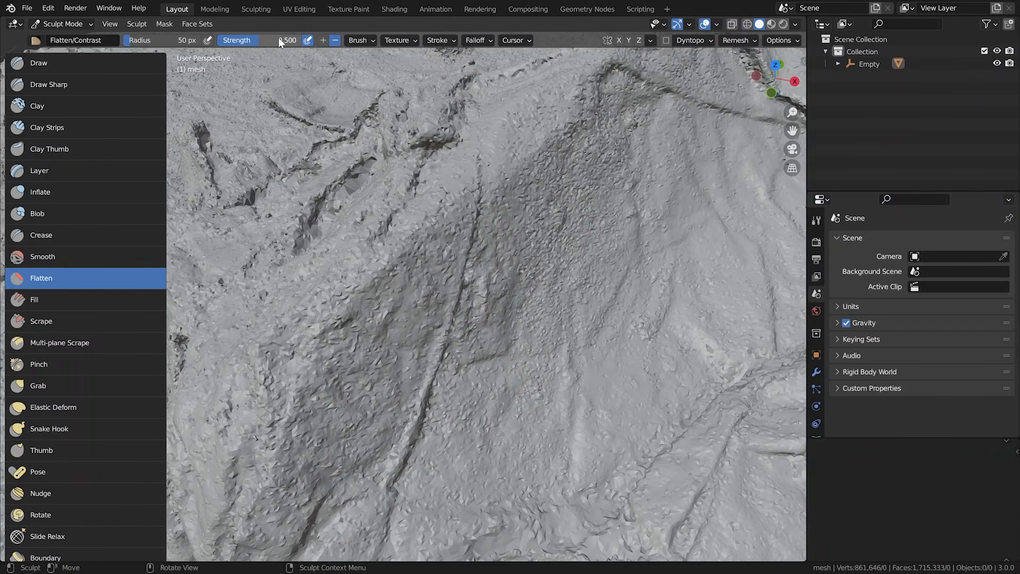
Set the Flatten brush strength to 0.542 and even out the rough surface of the steep cloth face.
{"action": "left_click_drag", "start_coordinate": [287, 41], "coordinate": [262, 40]}
{"action": "mouse_move", "coordinate": [395, 263]}
{"action": "left_mouse_down"}
{"action": "mouse_move", "coordinate": [391, 317]}
{"action": "mouse_move", "coordinate": [425, 289]}
{"action": "mouse_move", "coordinate": [413, 293]}
{"action": "mouse_move", "coordinate": [493, 260]}
{"action": "left_mouse_up"}
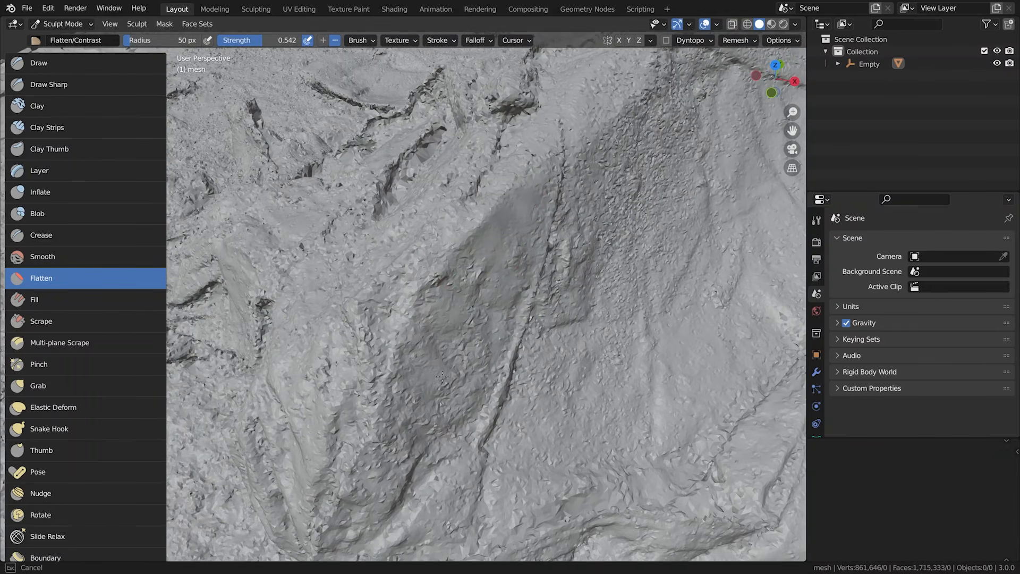
{"action": "left_click_drag", "start_coordinate": [451, 291], "coordinate": [475, 363], "text": "ctrl+alt"}
{"action": "left_click_drag", "start_coordinate": [566, 302], "coordinate": [575, 242]}
{"action": "mouse_move", "coordinate": [616, 153]}
{"action": "left_mouse_down"}
{"action": "mouse_move", "coordinate": [583, 192]}
{"action": "mouse_move", "coordinate": [604, 203]}
{"action": "mouse_move", "coordinate": [608, 229]}
{"action": "left_mouse_up"}
{"action": "left_click_drag", "start_coordinate": [606, 292], "coordinate": [604, 300]}
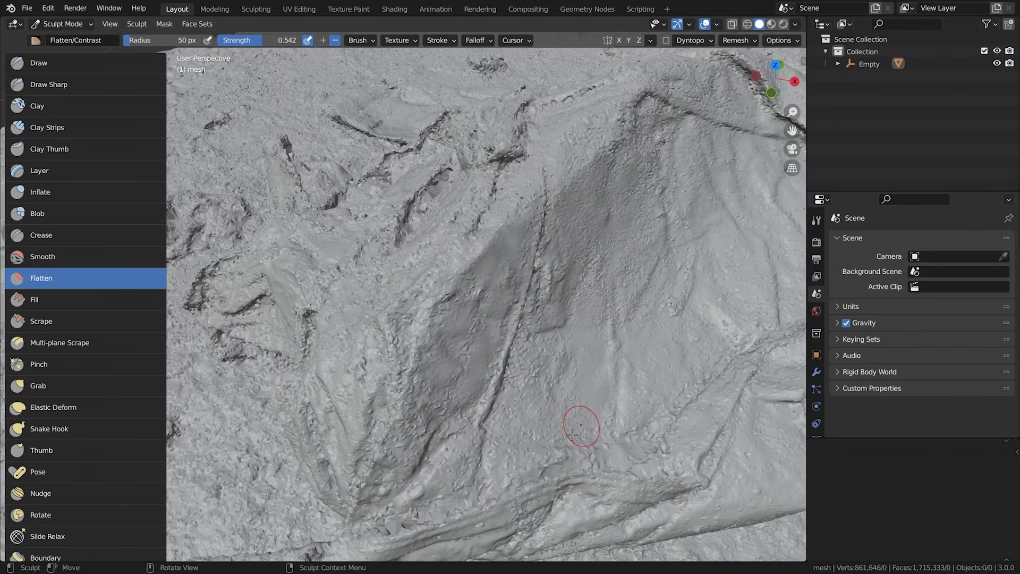
{"action": "left_click_drag", "start_coordinate": [523, 407], "coordinate": [528, 441]}
{"action": "mouse_move", "coordinate": [497, 479]}
{"action": "left_mouse_down"}
{"action": "mouse_move", "coordinate": [394, 439]}
{"action": "mouse_move", "coordinate": [419, 406]}
{"action": "left_mouse_up"}
Flatten the bumpy end of the long fold at the base of the cloth and the ground beside it.
{"action": "middle_click_drag", "start_coordinate": [455, 425], "coordinate": [449, 297], "text": "alt"}
{"action": "mouse_move", "coordinate": [289, 412]}
{"action": "middle_mouse_down", "text": "alt"}
{"action": "mouse_move", "coordinate": [396, 399]}
{"action": "mouse_move", "coordinate": [431, 371]}
{"action": "middle_mouse_up", "text": "alt"}
{"action": "left_click_drag", "start_coordinate": [425, 376], "coordinate": [353, 400]}
{"action": "left_click_drag", "start_coordinate": [344, 406], "coordinate": [433, 377]}
{"action": "middle_click_drag", "start_coordinate": [569, 295], "coordinate": [486, 338], "text": "alt"}
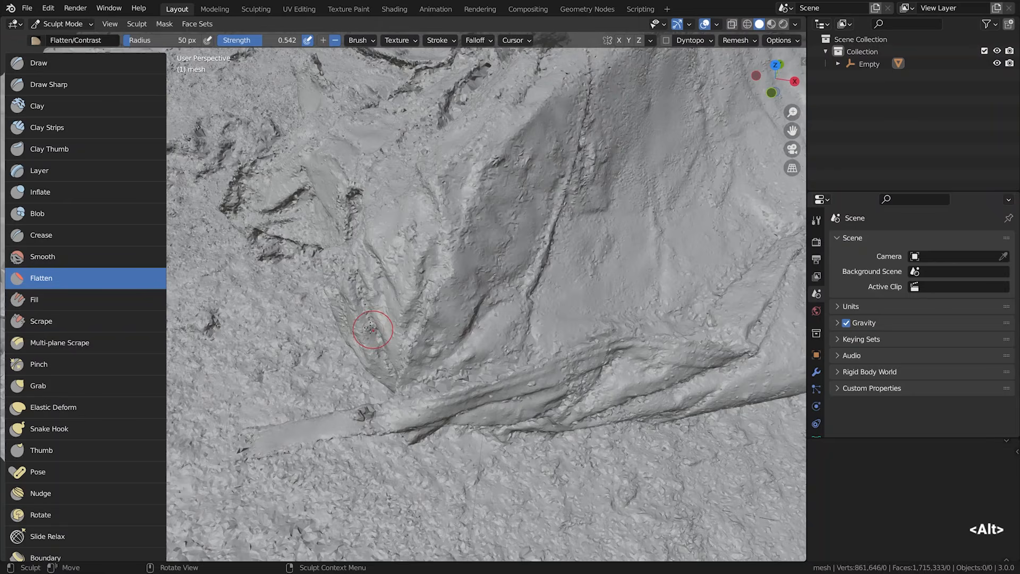
{"action": "middle_click_drag", "start_coordinate": [398, 283], "coordinate": [407, 261], "text": "ctrl"}
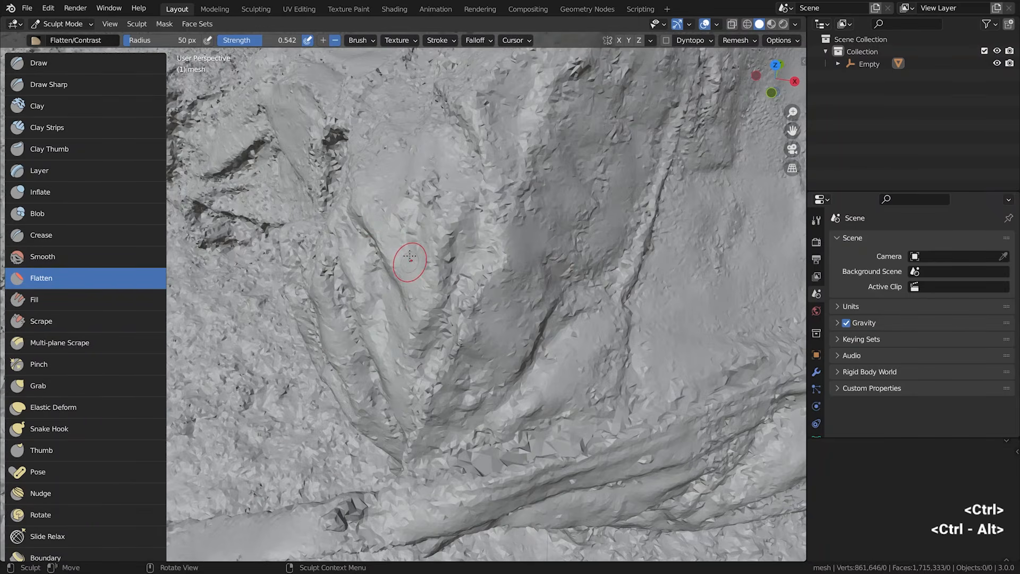
{"action": "middle_click_drag", "start_coordinate": [425, 300], "coordinate": [342, 399], "text": "ctrl"}
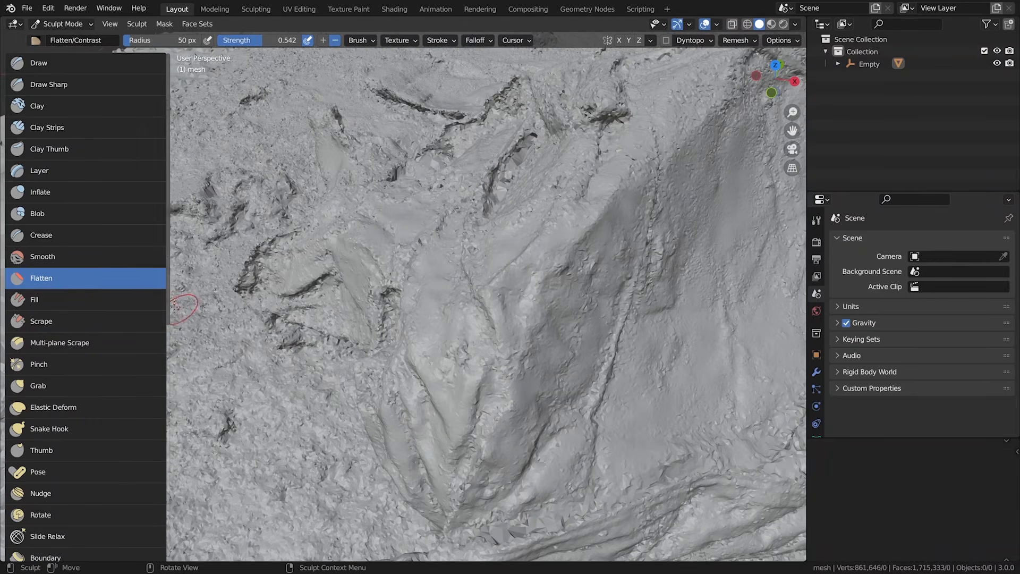
Try the Smooth brush at strength 0.611 over the steep cloth face and undo the smoothing.
{"action": "left_click", "coordinate": [57, 257]}
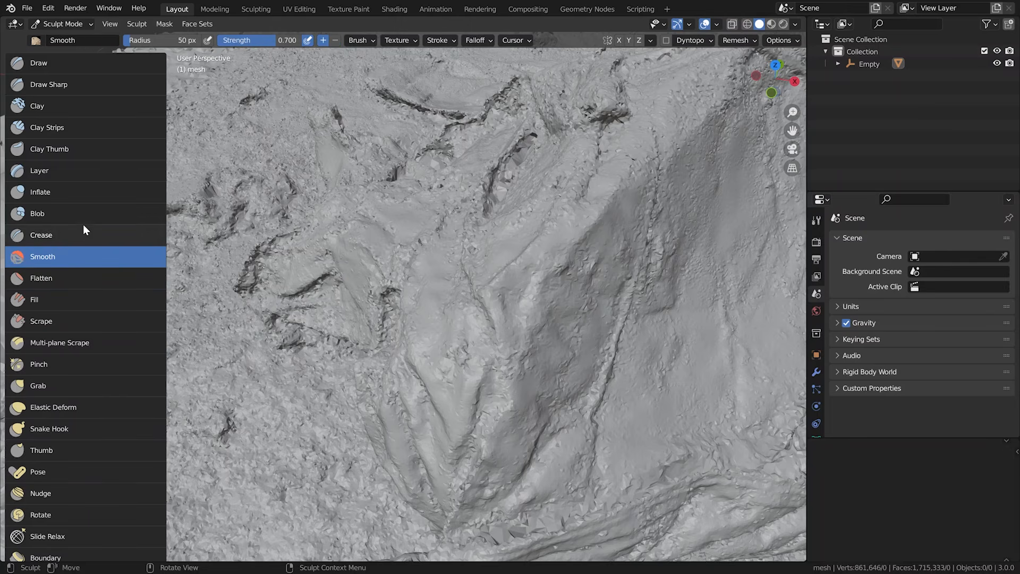
{"action": "left_click_drag", "start_coordinate": [276, 39], "coordinate": [268, 39]}
{"action": "mouse_move", "coordinate": [530, 271]}
{"action": "left_mouse_down"}
{"action": "mouse_move", "coordinate": [553, 266]}
{"action": "mouse_move", "coordinate": [531, 297]}
{"action": "mouse_move", "coordinate": [504, 300]}
{"action": "mouse_move", "coordinate": [523, 277]}
{"action": "mouse_move", "coordinate": [499, 356]}
{"action": "mouse_move", "coordinate": [468, 393]}
{"action": "mouse_move", "coordinate": [472, 297]}
{"action": "mouse_move", "coordinate": [508, 225]}
{"action": "mouse_move", "coordinate": [569, 186]}
{"action": "mouse_move", "coordinate": [587, 266]}
{"action": "mouse_move", "coordinate": [537, 409]}
{"action": "mouse_move", "coordinate": [509, 295]}
{"action": "mouse_move", "coordinate": [524, 283]}
{"action": "mouse_move", "coordinate": [525, 236]}
{"action": "mouse_move", "coordinate": [494, 295]}
{"action": "left_mouse_up"}
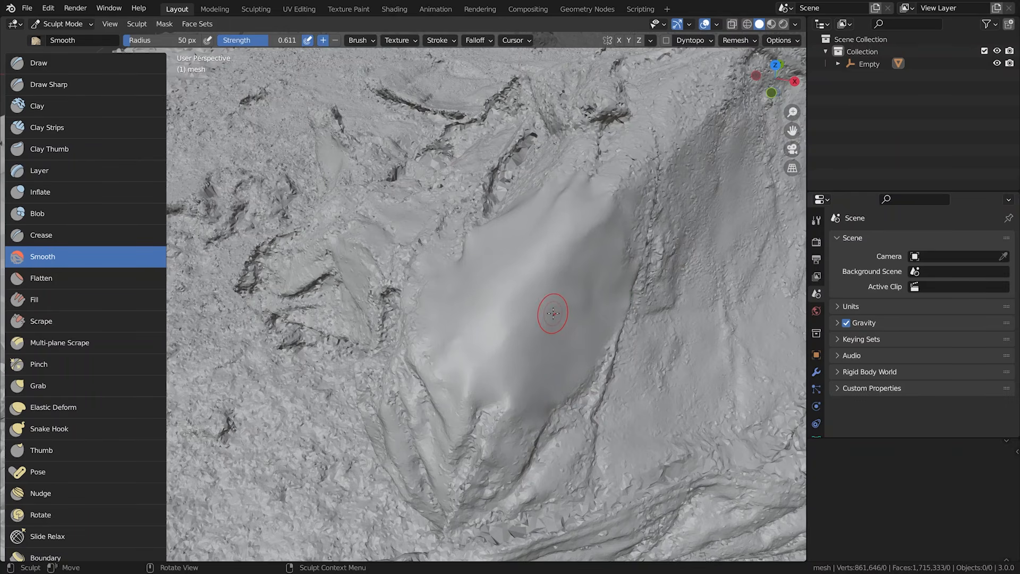
{"action": "key", "text": "ctrl+z"}
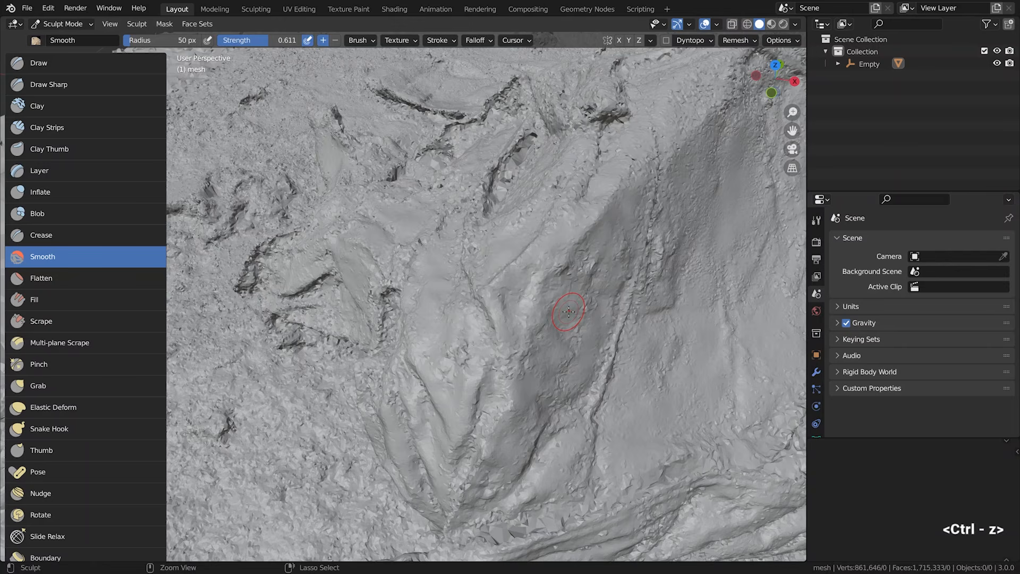
Choose the Scrape brush, set its strength to 0.608 and expand its advanced brush settings.
{"action": "left_click_drag", "start_coordinate": [576, 316], "coordinate": [569, 317], "text": "alt"}
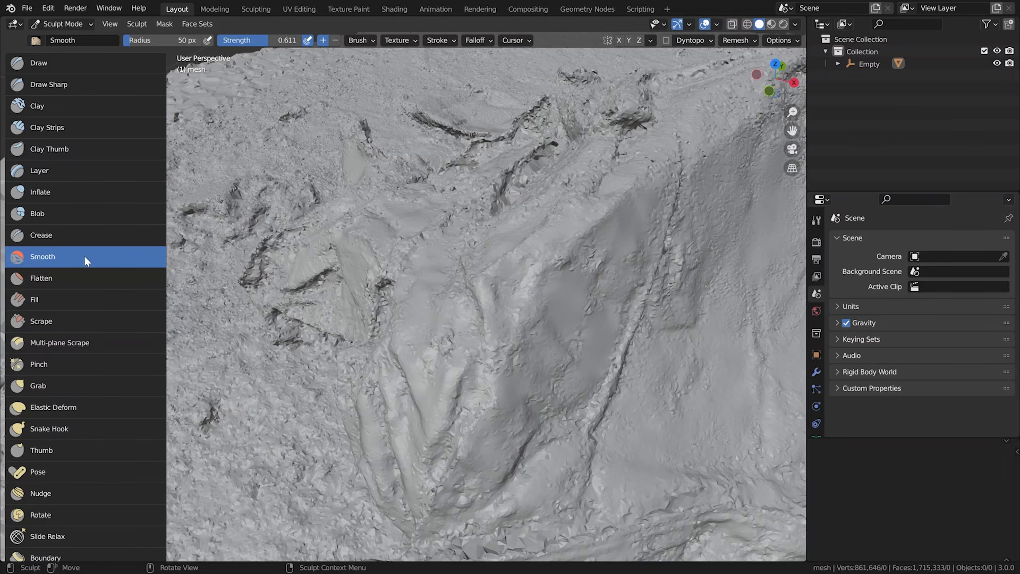
{"action": "left_click", "coordinate": [82, 274]}
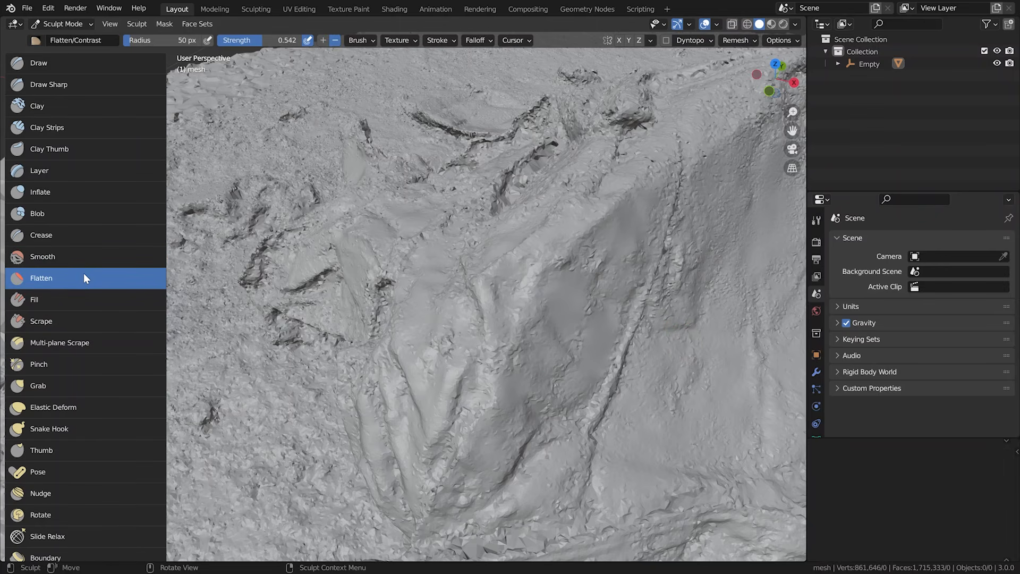
{"action": "left_click", "coordinate": [79, 320]}
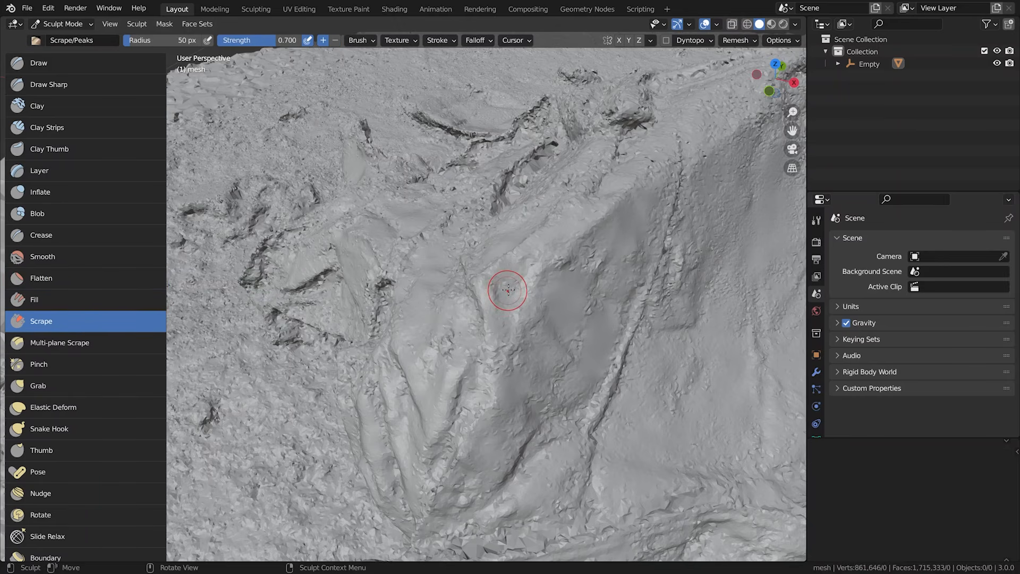
{"action": "left_click", "coordinate": [814, 221]}
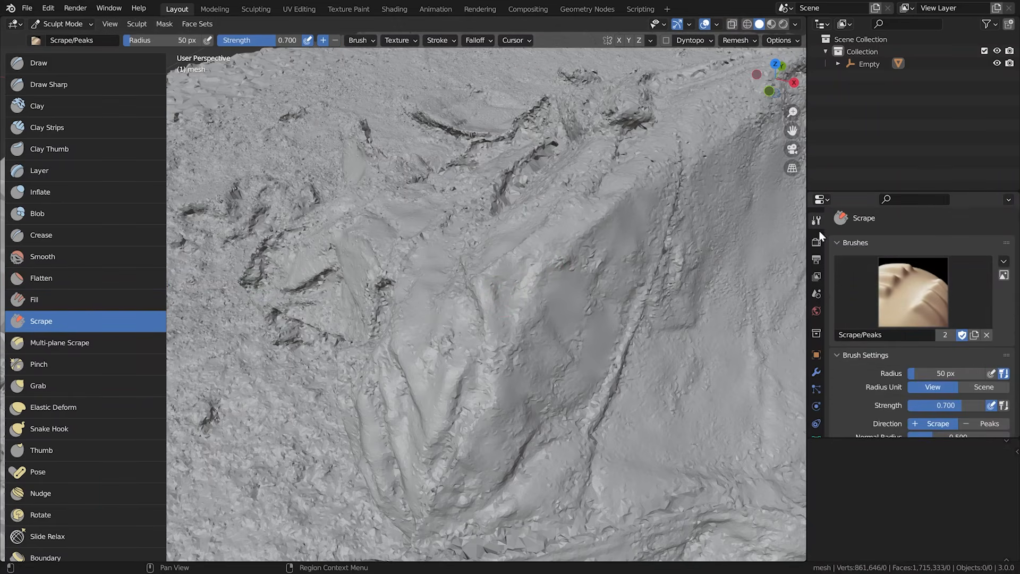
{"action": "scroll", "coordinate": [1004, 302], "scroll_direction": "down", "scroll_amount": 5}
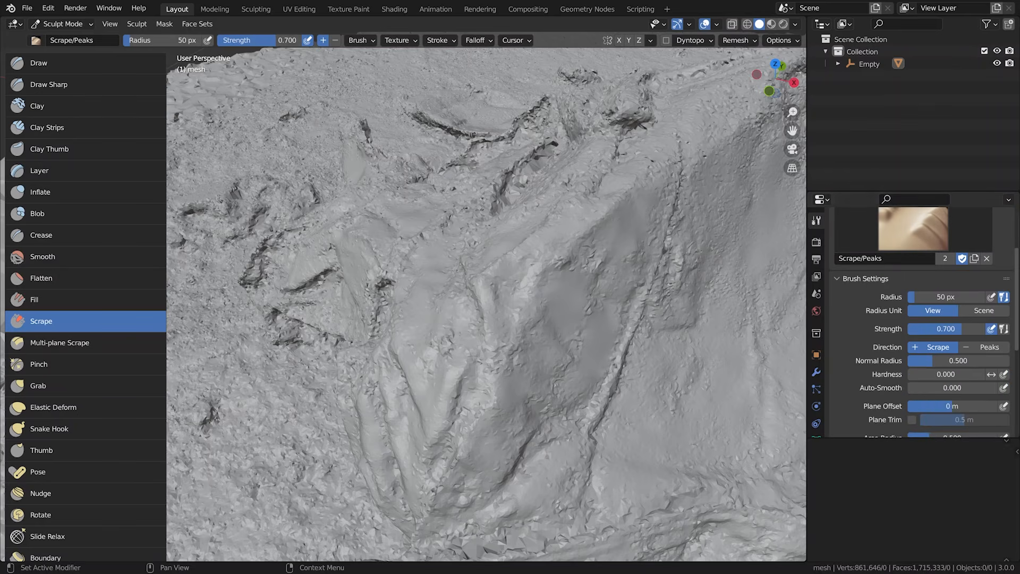
{"action": "scroll", "coordinate": [935, 298], "scroll_direction": "down", "scroll_amount": 3}
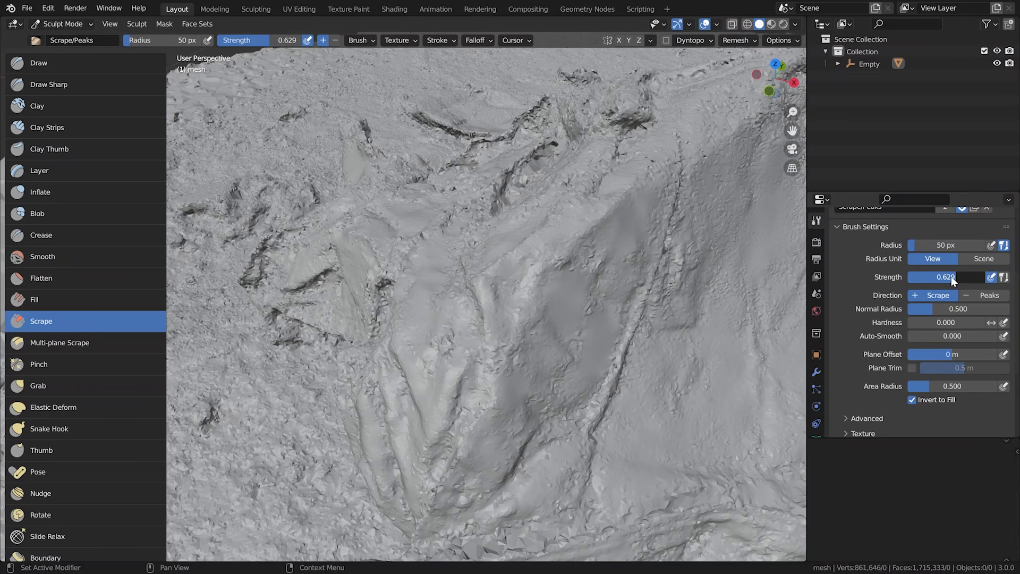
{"action": "left_click_drag", "start_coordinate": [951, 276], "coordinate": [949, 277]}
{"action": "scroll", "coordinate": [932, 296], "scroll_direction": "down", "scroll_amount": 5}
{"action": "scroll", "coordinate": [903, 318], "scroll_direction": "down", "scroll_amount": 1}
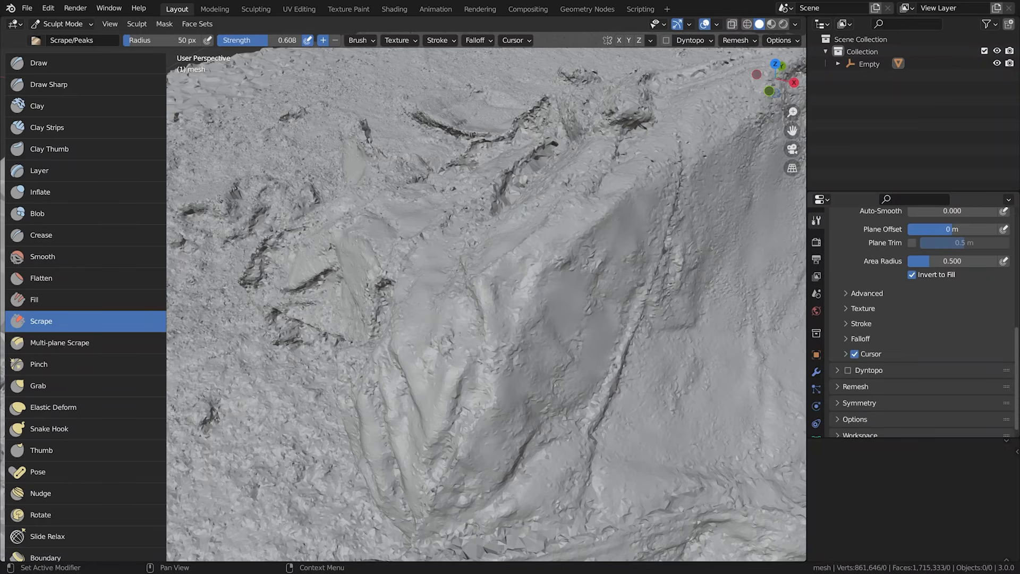
{"action": "left_click", "coordinate": [884, 296]}
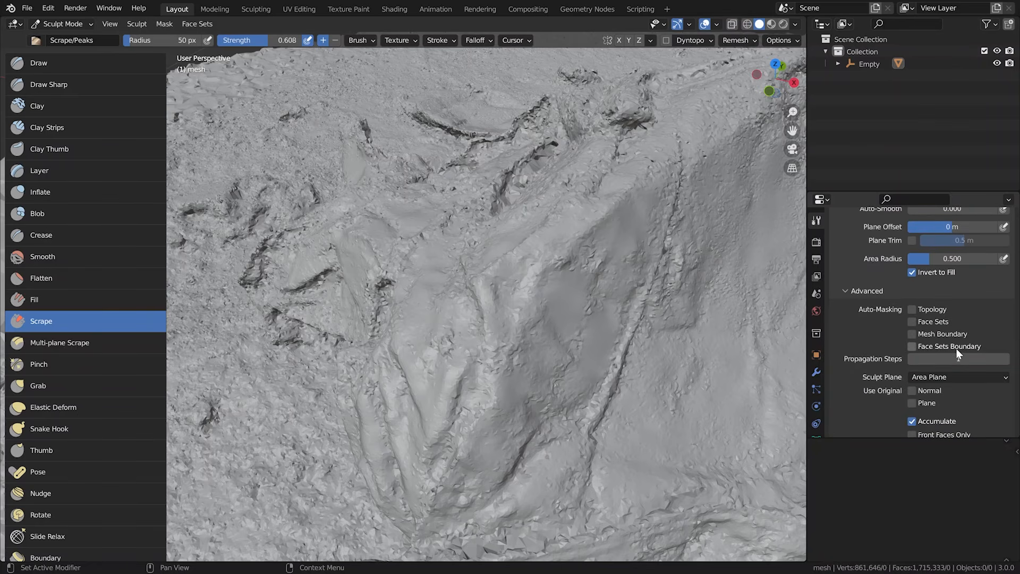
{"action": "scroll", "coordinate": [1013, 350], "scroll_direction": "down", "scroll_amount": 3}
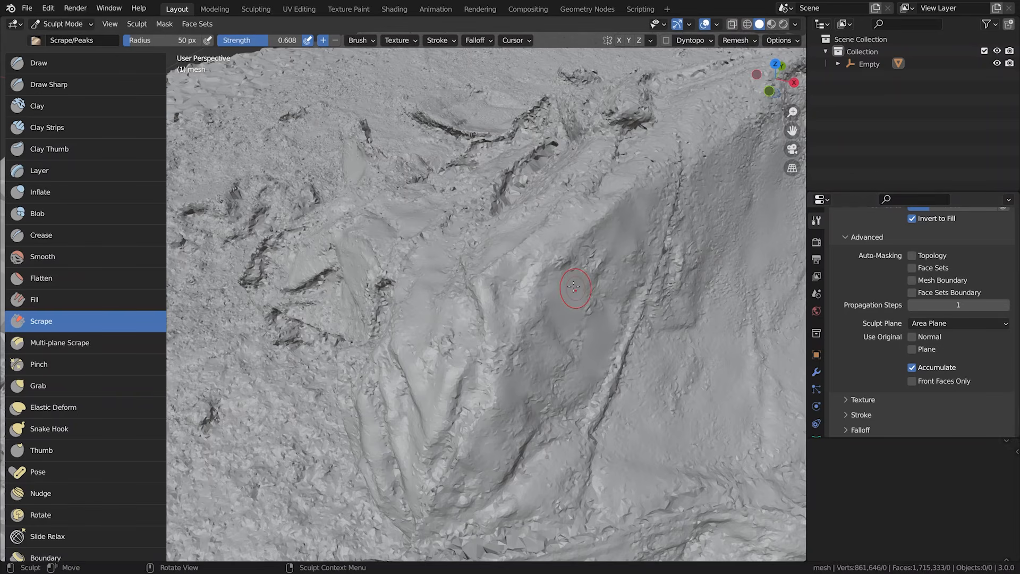
Undo a first trial stroke of the Scrape brush and scrape down the bumps along the steep face's upper ridge.
{"action": "mouse_move", "coordinate": [578, 265]}
{"action": "left_mouse_down"}
{"action": "mouse_move", "coordinate": [582, 242]}
{"action": "mouse_move", "coordinate": [523, 340]}
{"action": "mouse_move", "coordinate": [570, 257]}
{"action": "mouse_move", "coordinate": [523, 340]}
{"action": "mouse_move", "coordinate": [478, 372]}
{"action": "left_mouse_up"}
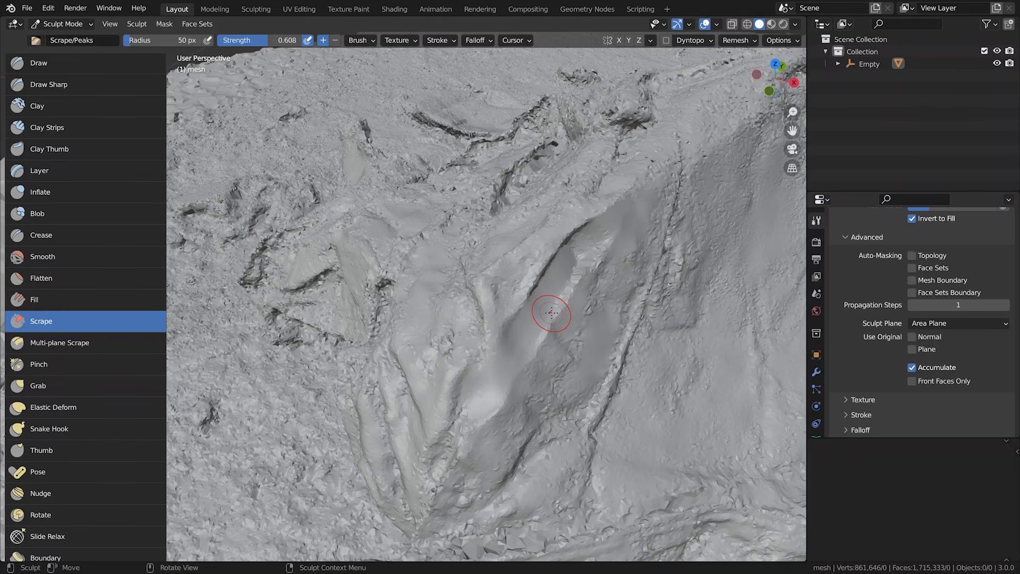
{"action": "key", "text": "ctrl+z"}
{"action": "left_click_drag", "start_coordinate": [492, 333], "coordinate": [617, 213]}
{"action": "mouse_move", "coordinate": [547, 276]}
{"action": "left_mouse_down"}
{"action": "mouse_move", "coordinate": [636, 195]}
{"action": "mouse_move", "coordinate": [517, 288]}
{"action": "left_mouse_up"}
{"action": "left_click_drag", "start_coordinate": [569, 257], "coordinate": [495, 325]}
{"action": "left_click_drag", "start_coordinate": [557, 228], "coordinate": [488, 295]}
{"action": "left_click_drag", "start_coordinate": [578, 214], "coordinate": [478, 328]}
{"action": "mouse_move", "coordinate": [478, 293]}
{"action": "left_mouse_down"}
{"action": "mouse_move", "coordinate": [490, 310]}
{"action": "mouse_move", "coordinate": [518, 318]}
{"action": "mouse_move", "coordinate": [521, 339]}
{"action": "mouse_move", "coordinate": [478, 326]}
{"action": "left_mouse_up"}
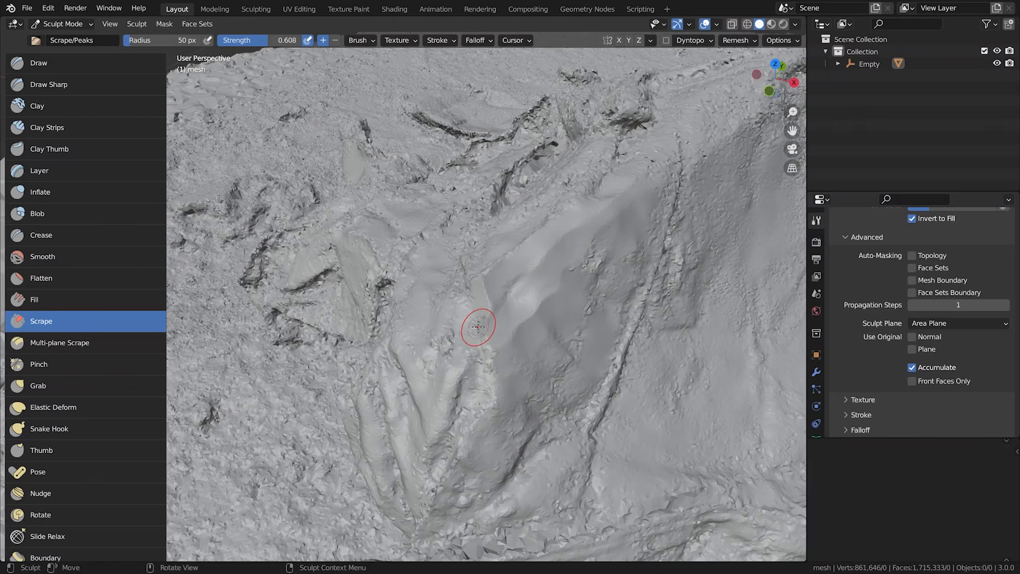
Scrape the narrow vertical folds and the lower part of the steep cloth face until they are smoother.
{"action": "mouse_move", "coordinate": [461, 383]}
{"action": "left_mouse_down", "text": "ctrl+alt"}
{"action": "mouse_move", "coordinate": [421, 457]}
{"action": "mouse_move", "coordinate": [444, 405]}
{"action": "left_mouse_up", "text": "ctrl+alt"}
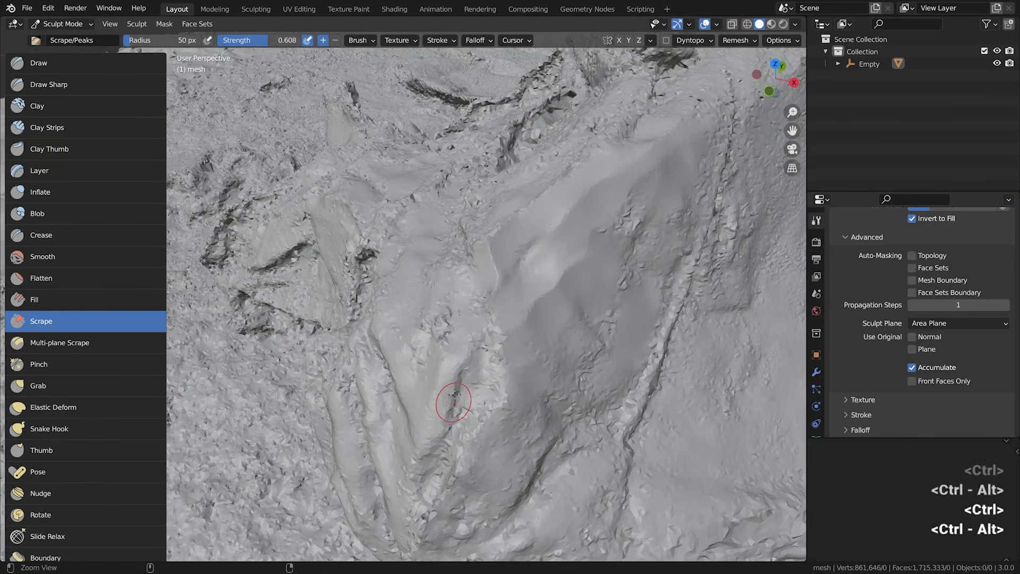
{"action": "left_click_drag", "start_coordinate": [464, 368], "coordinate": [476, 347], "text": "ctrl+alt"}
{"action": "left_click_drag", "start_coordinate": [484, 414], "coordinate": [487, 375], "text": "alt"}
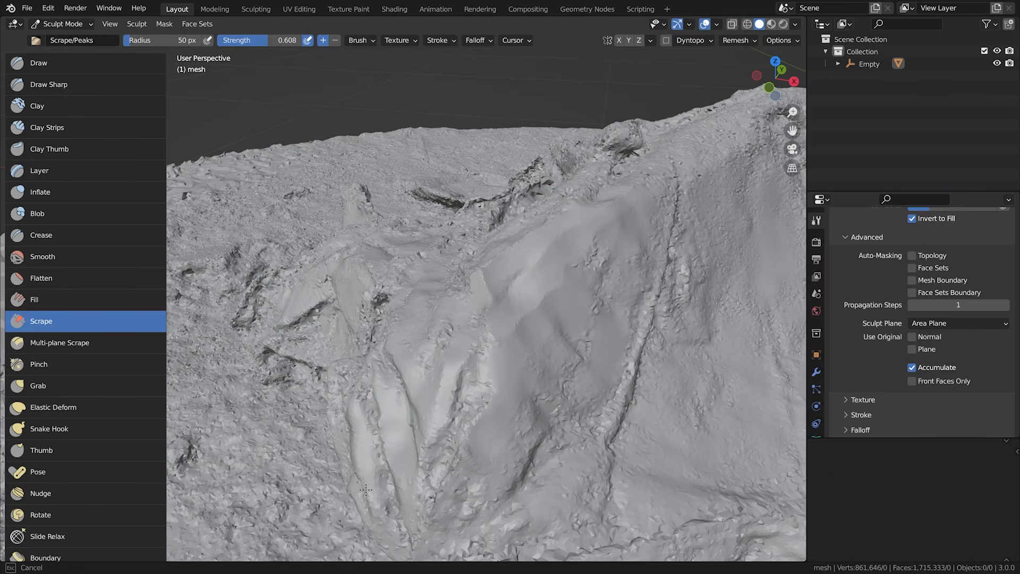
{"action": "left_click_drag", "start_coordinate": [413, 368], "coordinate": [410, 371]}
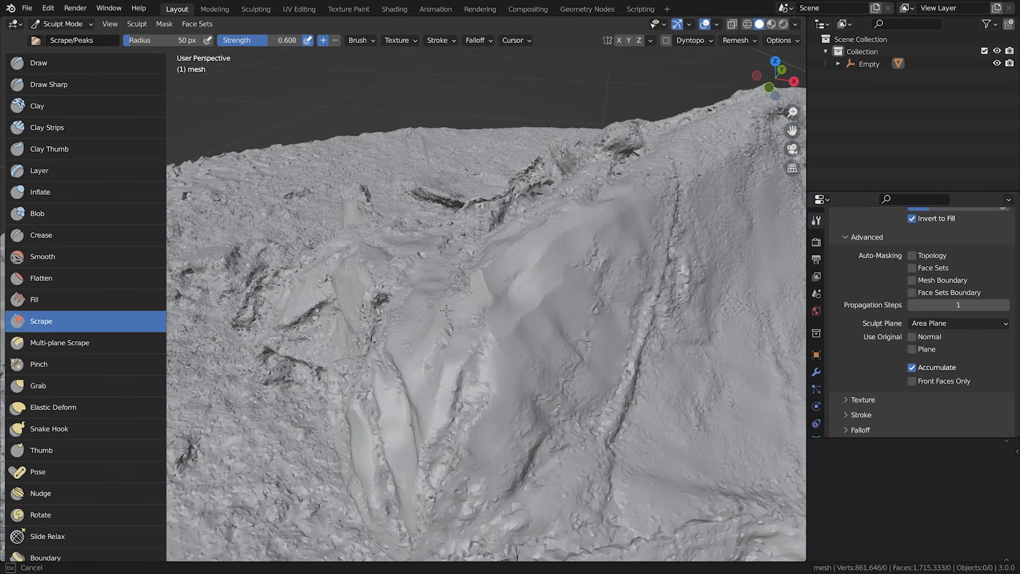
{"action": "mouse_move", "coordinate": [447, 310]}
{"action": "left_mouse_down"}
{"action": "mouse_move", "coordinate": [466, 306]}
{"action": "mouse_move", "coordinate": [431, 335]}
{"action": "left_mouse_up"}
{"action": "mouse_move", "coordinate": [476, 453]}
{"action": "left_mouse_down"}
{"action": "mouse_move", "coordinate": [460, 459]}
{"action": "mouse_move", "coordinate": [441, 517]}
{"action": "mouse_move", "coordinate": [475, 497]}
{"action": "mouse_move", "coordinate": [441, 437]}
{"action": "mouse_move", "coordinate": [445, 387]}
{"action": "left_mouse_up"}
{"action": "left_click_drag", "start_coordinate": [411, 443], "coordinate": [435, 491]}
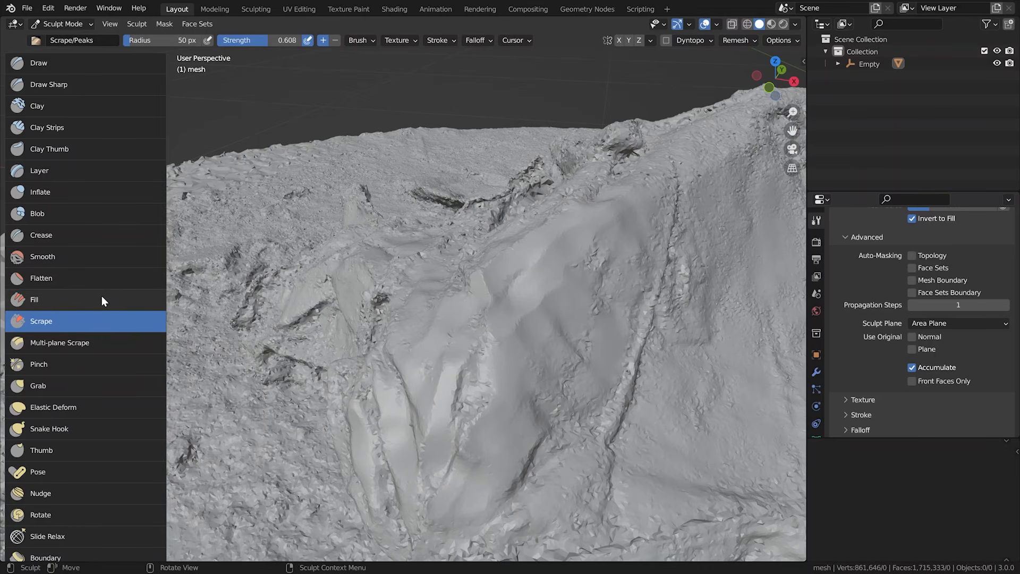
Choose the Clay brush and build up the hollow in the ground beside the vertical folds.
{"action": "left_click", "coordinate": [114, 277]}
{"action": "left_click", "coordinate": [114, 258]}
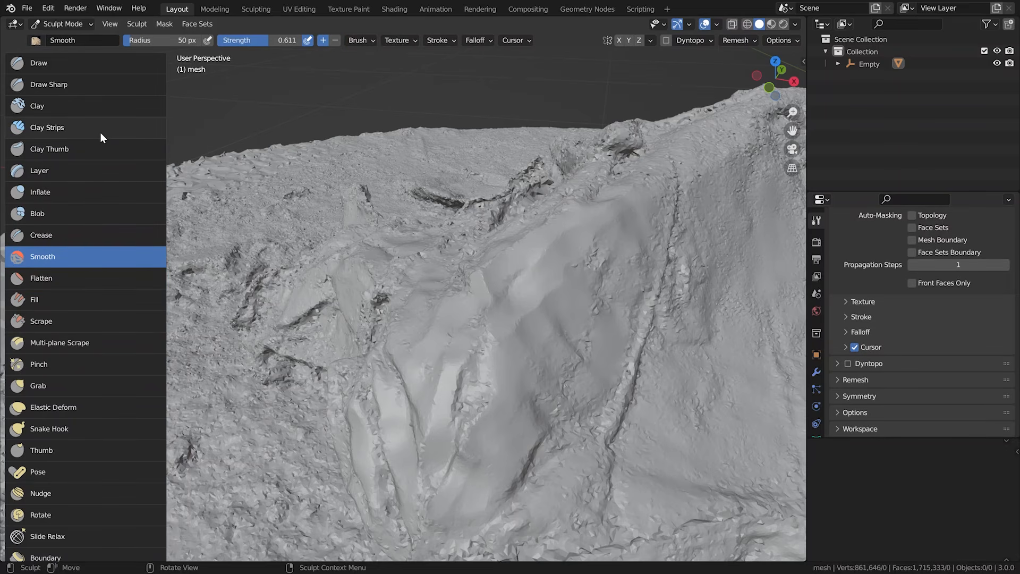
{"action": "left_click", "coordinate": [110, 106]}
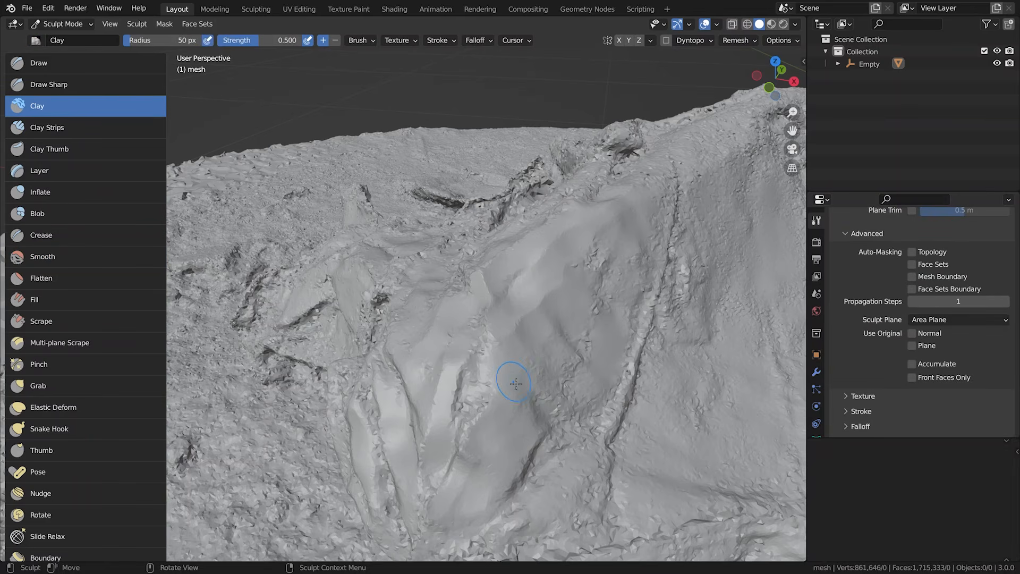
{"action": "left_click_drag", "start_coordinate": [516, 410], "coordinate": [544, 427], "text": "alt"}
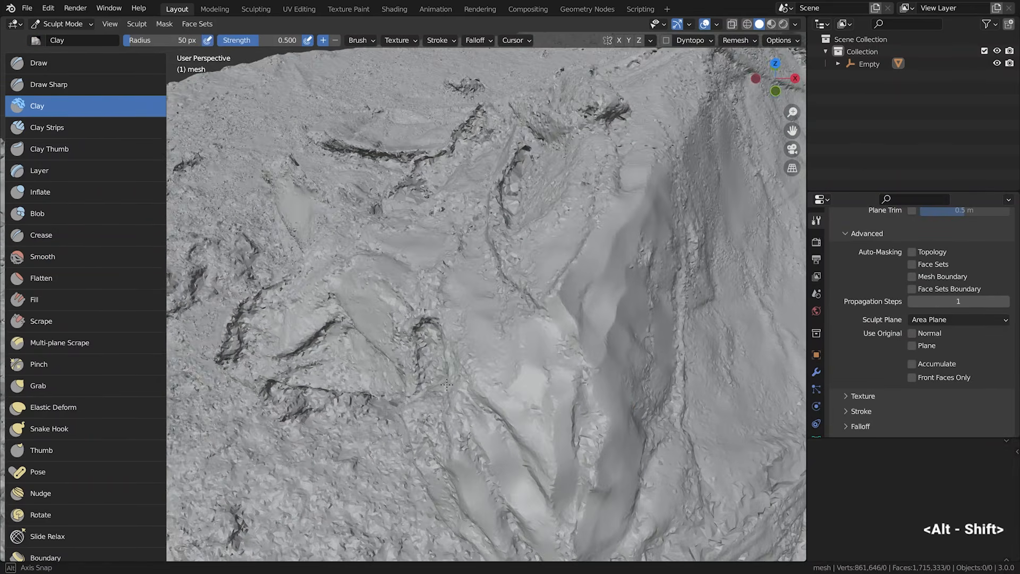
{"action": "mouse_move", "coordinate": [424, 336]}
{"action": "left_mouse_down"}
{"action": "mouse_move", "coordinate": [428, 370]}
{"action": "mouse_move", "coordinate": [427, 340]}
{"action": "mouse_move", "coordinate": [437, 368]}
{"action": "mouse_move", "coordinate": [461, 356]}
{"action": "mouse_move", "coordinate": [432, 348]}
{"action": "mouse_move", "coordinate": [425, 381]}
{"action": "mouse_move", "coordinate": [424, 345]}
{"action": "mouse_move", "coordinate": [447, 374]}
{"action": "mouse_move", "coordinate": [419, 371]}
{"action": "mouse_move", "coordinate": [437, 361]}
{"action": "mouse_move", "coordinate": [472, 366]}
{"action": "left_mouse_up"}
{"action": "mouse_move", "coordinate": [450, 363]}
{"action": "left_mouse_down"}
{"action": "mouse_move", "coordinate": [442, 350]}
{"action": "mouse_move", "coordinate": [419, 364]}
{"action": "mouse_move", "coordinate": [419, 399]}
{"action": "left_mouse_up"}
{"action": "mouse_move", "coordinate": [428, 372]}
{"action": "left_mouse_down"}
{"action": "mouse_move", "coordinate": [437, 384]}
{"action": "mouse_move", "coordinate": [433, 357]}
{"action": "left_mouse_up"}
{"action": "mouse_move", "coordinate": [431, 372]}
{"action": "left_mouse_down"}
{"action": "mouse_move", "coordinate": [428, 395]}
{"action": "mouse_move", "coordinate": [420, 378]}
{"action": "mouse_move", "coordinate": [438, 387]}
{"action": "mouse_move", "coordinate": [445, 321]}
{"action": "mouse_move", "coordinate": [422, 392]}
{"action": "mouse_move", "coordinate": [457, 329]}
{"action": "left_mouse_up"}
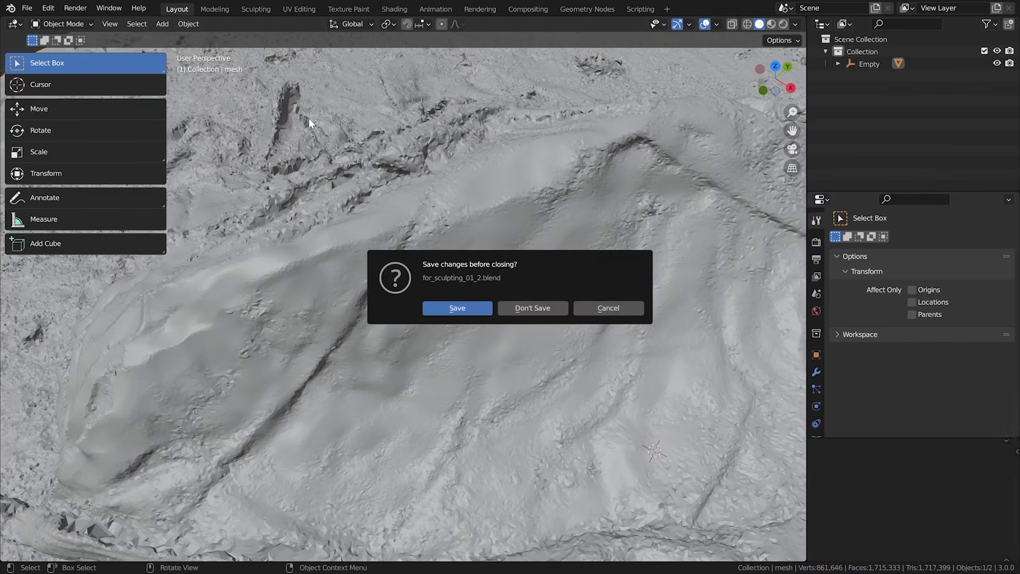
Discard the unsaved changes to for_sculpting_01_2.blend and return to the unsculpted mesh.
{"action": "left_click", "coordinate": [541, 312]}
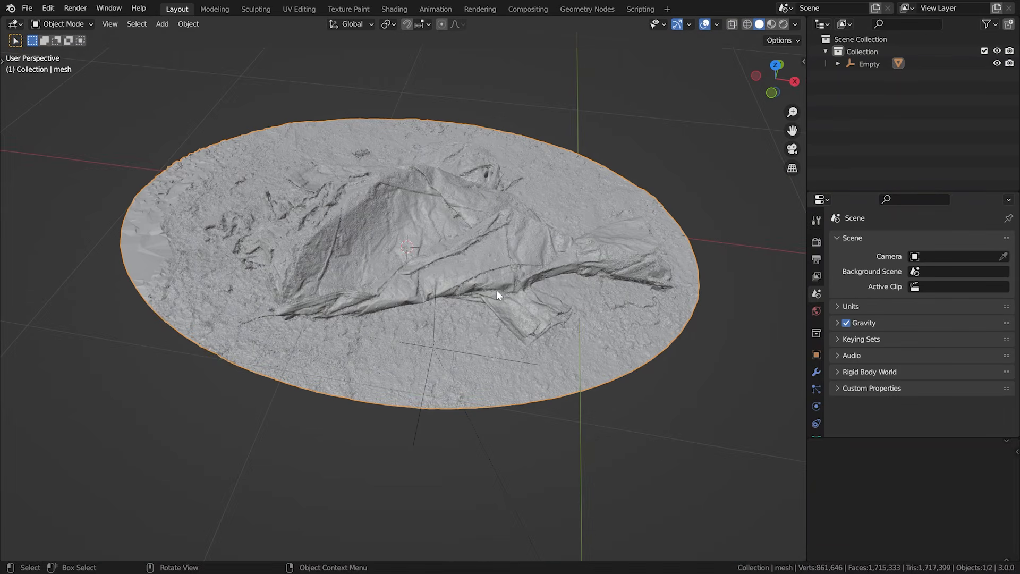
{"action": "left_click_drag", "start_coordinate": [423, 266], "coordinate": [422, 259], "text": "alt"}
{"action": "left_click_drag", "start_coordinate": [367, 239], "coordinate": [362, 214], "text": "ctrl+alt"}
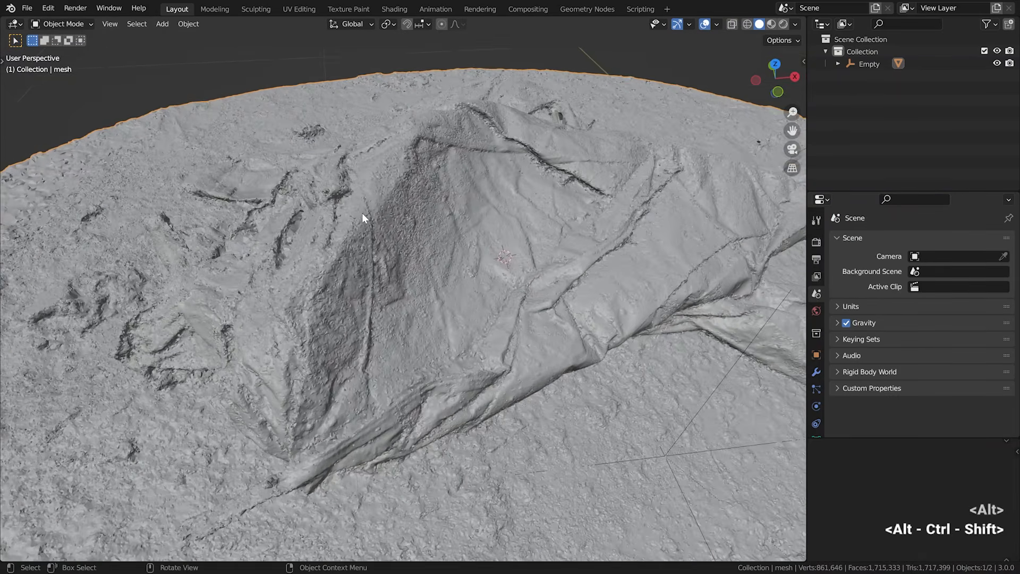
Switch the unsculpted mesh to Sculpt Mode and show the brush toolbar.
{"action": "left_click", "coordinate": [58, 23]}
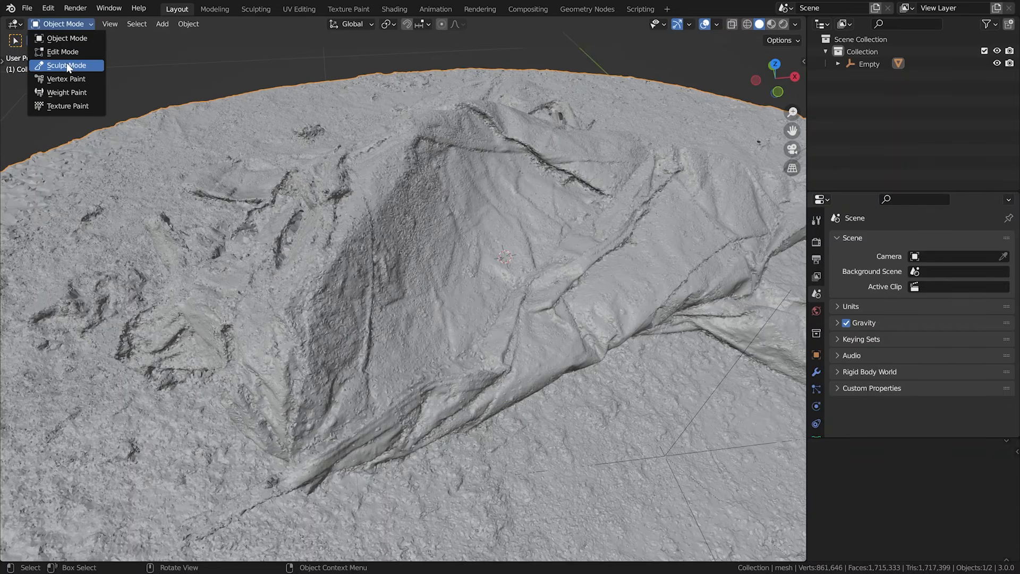
{"action": "left_click", "coordinate": [66, 65]}
{"action": "key", "text": "t"}
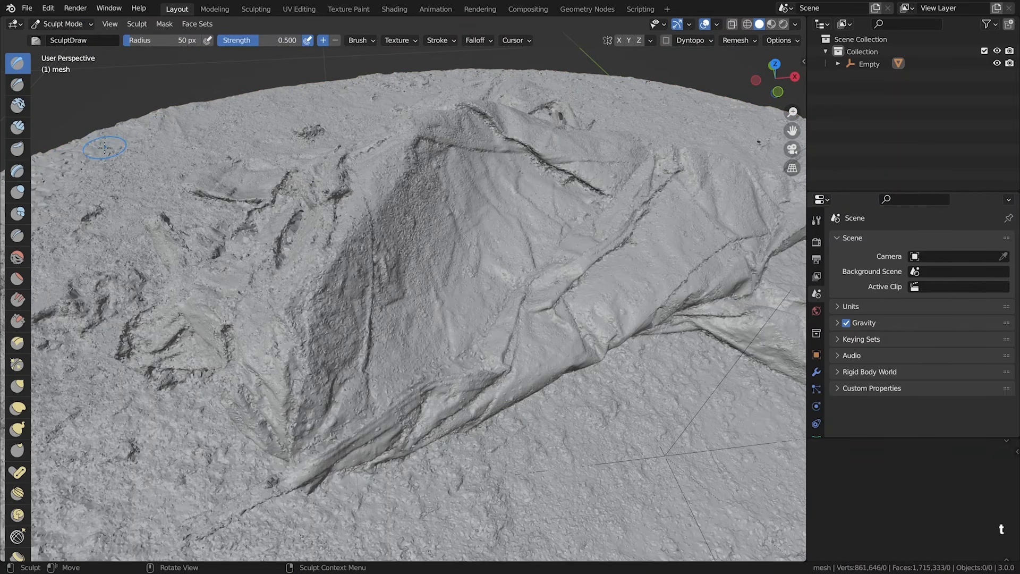
Choose the Flatten brush and flatten the rough surface of the steep cloth face around the vertical folds.
{"action": "left_click_drag", "start_coordinate": [31, 232], "coordinate": [119, 237]}
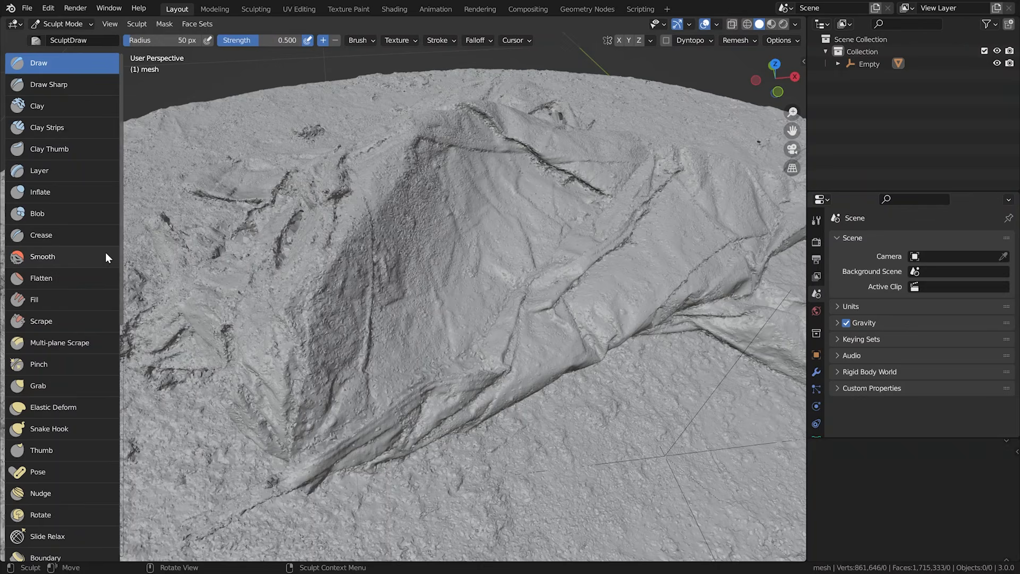
{"action": "left_click", "coordinate": [66, 279]}
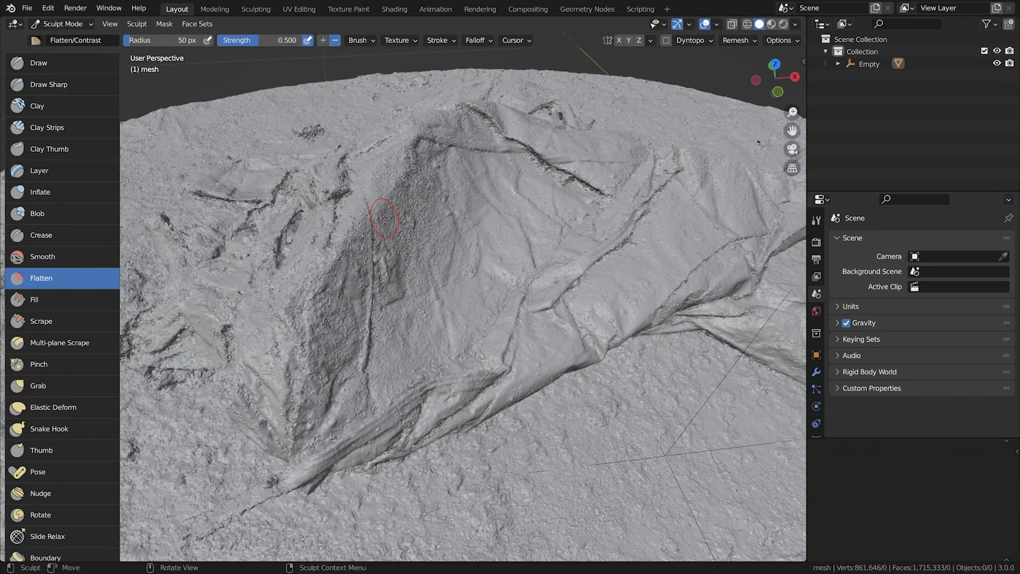
{"action": "key", "text": "t"}
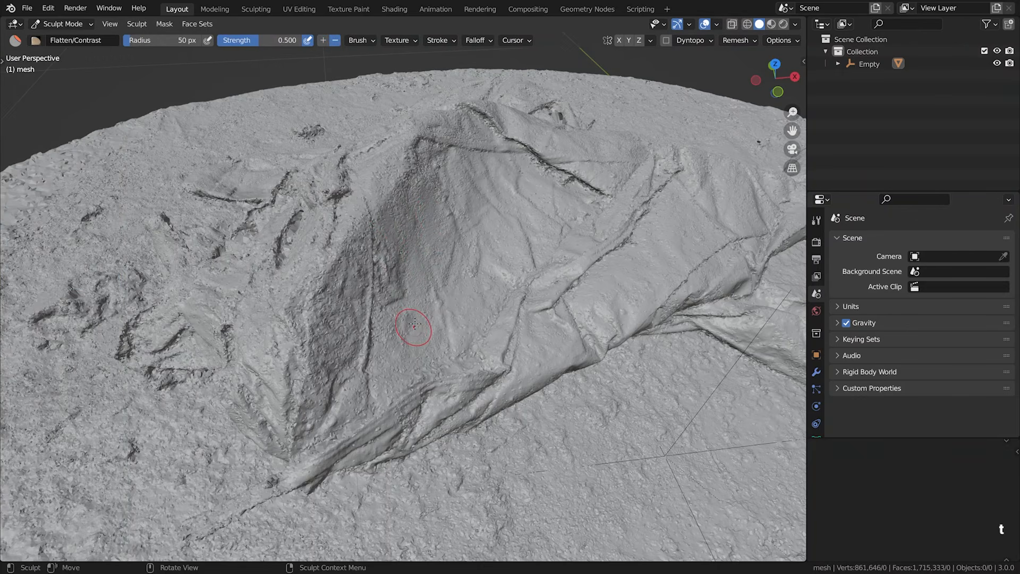
{"action": "mouse_move", "coordinate": [402, 364]}
{"action": "left_mouse_down"}
{"action": "mouse_move", "coordinate": [413, 335]}
{"action": "mouse_move", "coordinate": [417, 213]}
{"action": "left_mouse_up"}
{"action": "left_click_drag", "start_coordinate": [349, 270], "coordinate": [355, 306]}
{"action": "left_click_drag", "start_coordinate": [366, 247], "coordinate": [360, 274], "text": "alt"}
{"action": "left_click_drag", "start_coordinate": [362, 208], "coordinate": [342, 279]}
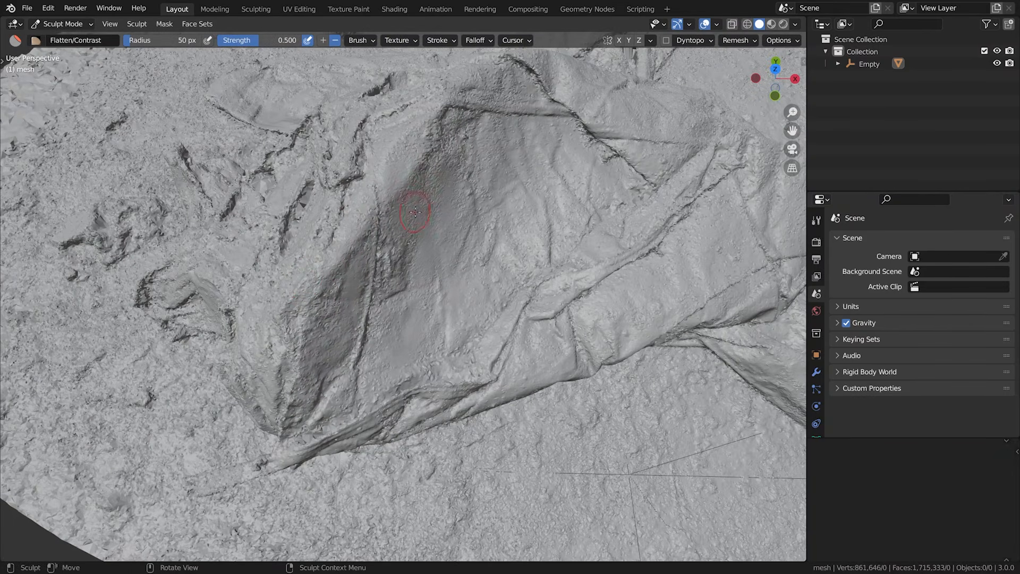
{"action": "left_click_drag", "start_coordinate": [396, 250], "coordinate": [390, 277]}
{"action": "left_click_drag", "start_coordinate": [322, 249], "coordinate": [321, 257]}
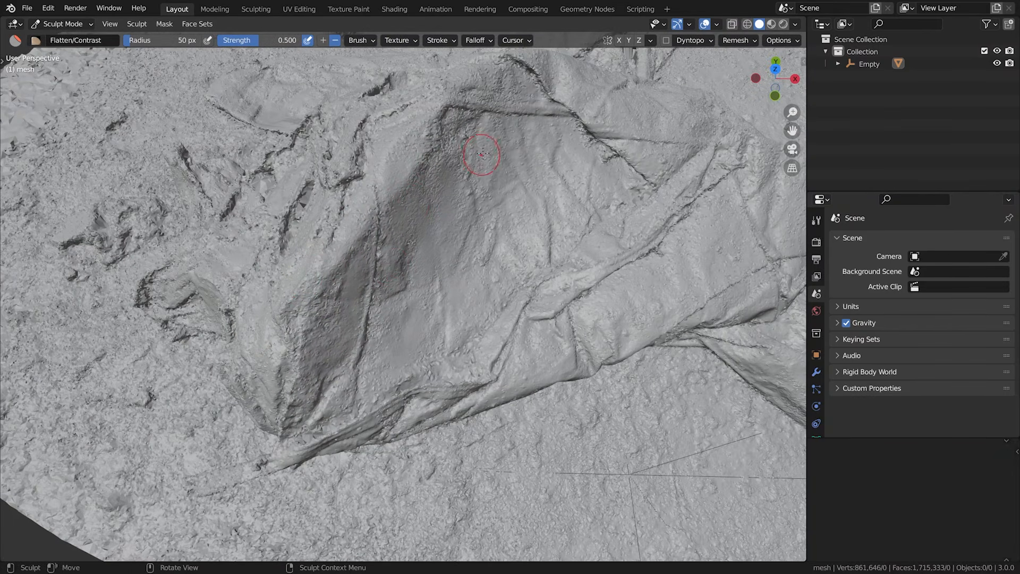
{"action": "left_click_drag", "start_coordinate": [485, 143], "coordinate": [474, 205], "text": "ctrl+alt"}
{"action": "mouse_move", "coordinate": [474, 212]}
{"action": "left_mouse_down"}
{"action": "mouse_move", "coordinate": [466, 254]}
{"action": "mouse_move", "coordinate": [448, 219]}
{"action": "left_mouse_up"}
{"action": "mouse_move", "coordinate": [387, 348]}
{"action": "left_mouse_down"}
{"action": "mouse_move", "coordinate": [379, 400]}
{"action": "mouse_move", "coordinate": [319, 430]}
{"action": "left_mouse_up"}
Flatten the crest above the steep cloth face and the cloth slope beyond the long crease.
{"action": "left_click_drag", "start_coordinate": [542, 226], "coordinate": [467, 257], "text": "alt+shift"}
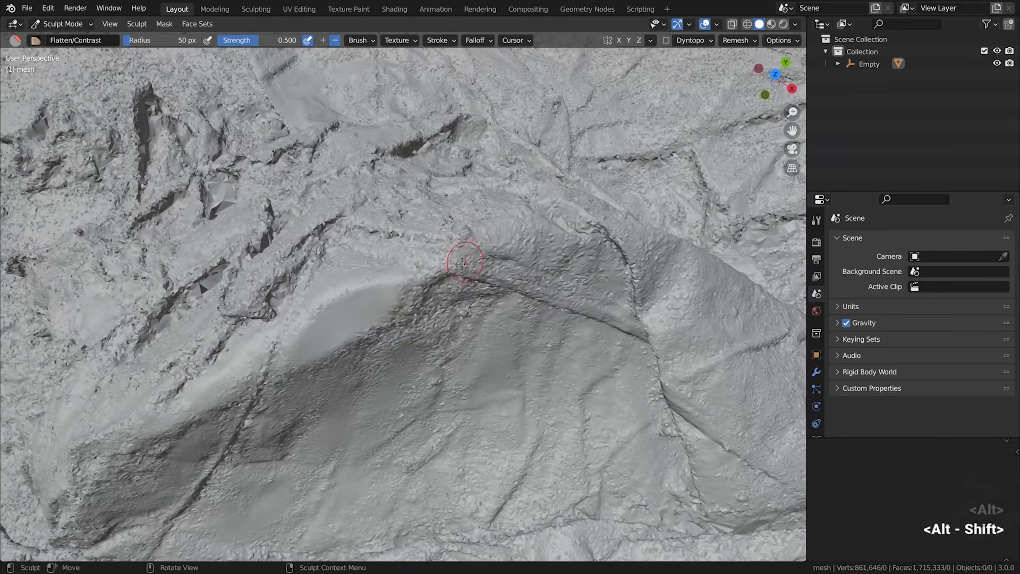
{"action": "left_click_drag", "start_coordinate": [452, 304], "coordinate": [431, 329]}
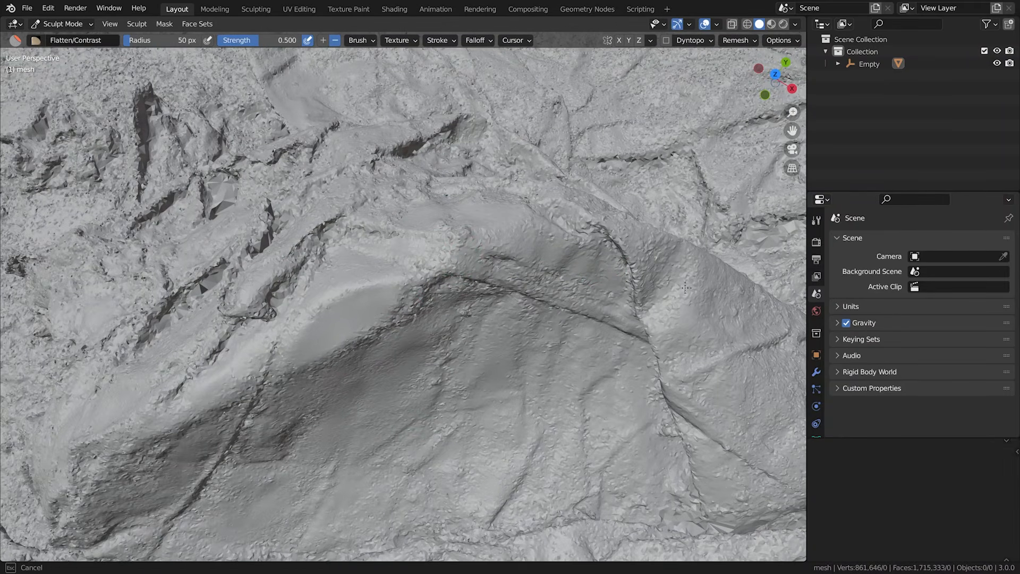
{"action": "left_click_drag", "start_coordinate": [701, 282], "coordinate": [754, 322]}
{"action": "mouse_move", "coordinate": [531, 284]}
{"action": "left_mouse_down"}
{"action": "mouse_move", "coordinate": [500, 317]}
{"action": "mouse_move", "coordinate": [318, 367]}
{"action": "left_mouse_up"}
{"action": "left_click_drag", "start_coordinate": [462, 173], "coordinate": [611, 234]}
Flatten the lower part of the cloth face and its outer edge beside the rough ground.
{"action": "left_click_drag", "start_coordinate": [489, 473], "coordinate": [442, 441]}
{"action": "left_click_drag", "start_coordinate": [197, 512], "coordinate": [310, 470]}
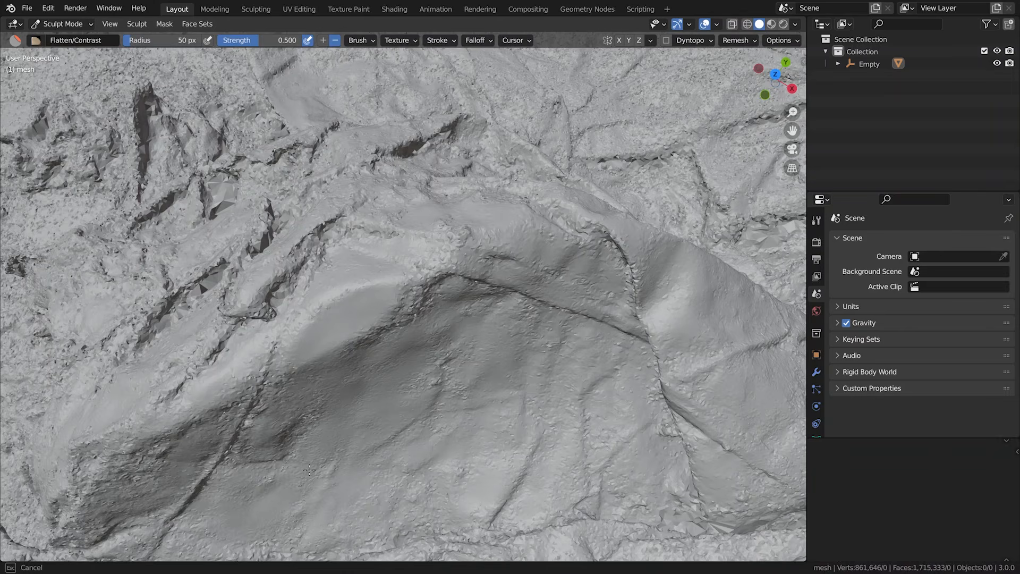
{"action": "mouse_move", "coordinate": [63, 521]}
{"action": "left_mouse_down"}
{"action": "mouse_move", "coordinate": [121, 462]}
{"action": "mouse_move", "coordinate": [154, 447]}
{"action": "left_mouse_up"}
{"action": "left_click_drag", "start_coordinate": [228, 406], "coordinate": [165, 425]}
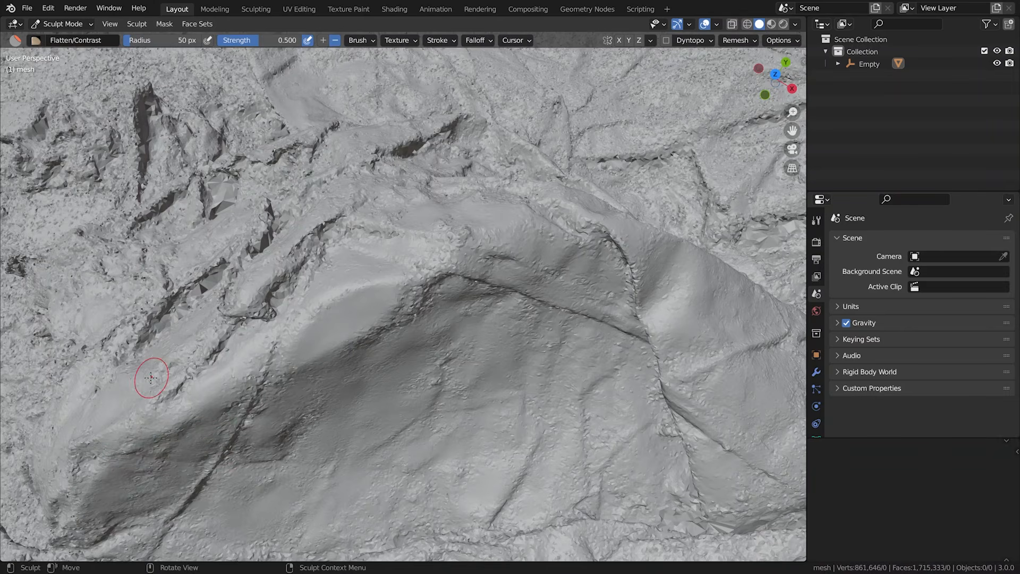
{"action": "mouse_move", "coordinate": [279, 259]}
{"action": "left_mouse_down"}
{"action": "mouse_move", "coordinate": [280, 478]}
{"action": "mouse_move", "coordinate": [219, 437]}
{"action": "mouse_move", "coordinate": [116, 554]}
{"action": "left_mouse_up"}
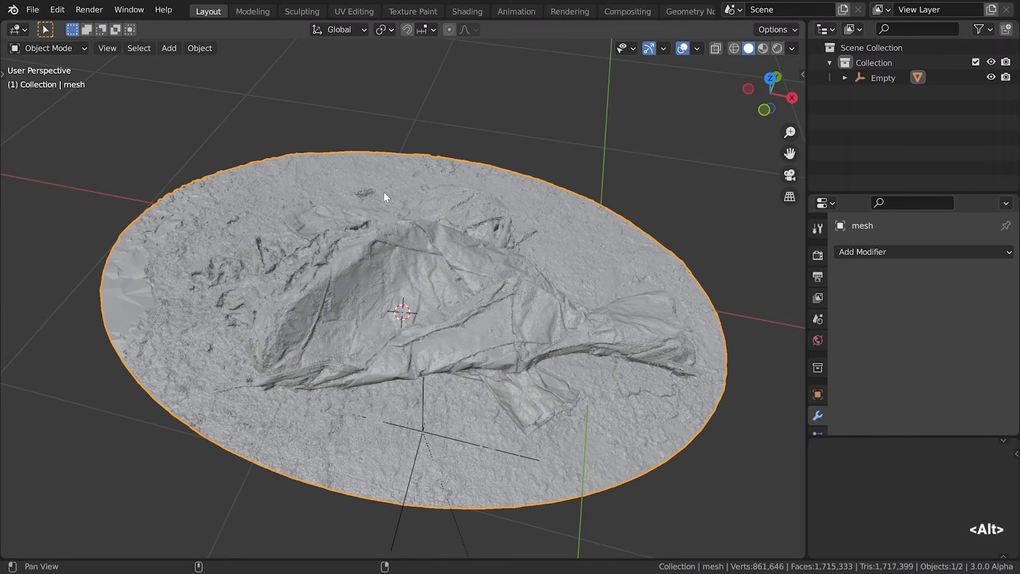
Select the parent Empty of the mesh and set its X rotation to 0°.
{"action": "left_click_drag", "start_coordinate": [383, 193], "coordinate": [375, 146], "text": "alt"}
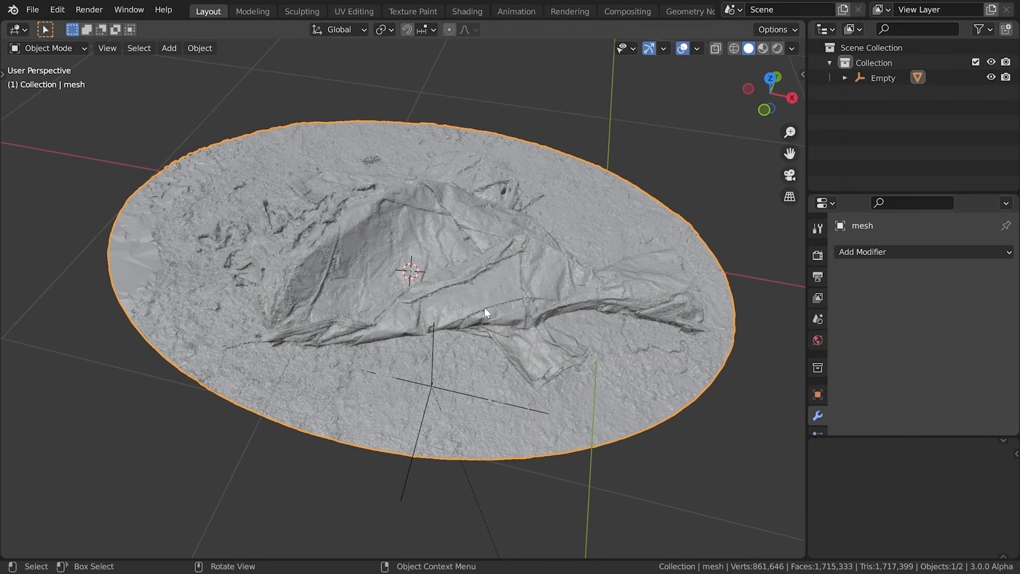
{"action": "left_click", "coordinate": [432, 333]}
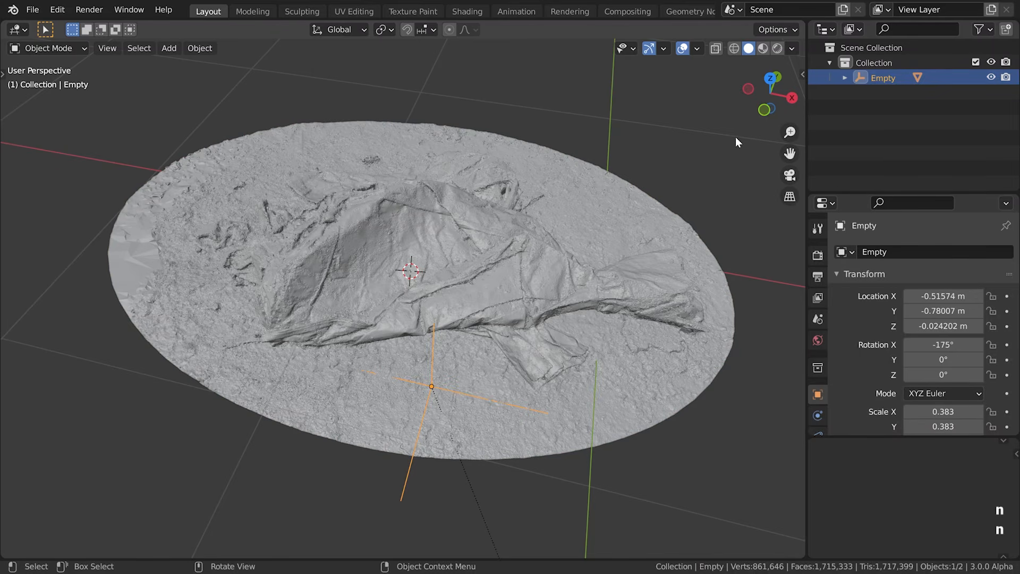
{"action": "left_click", "coordinate": [803, 74]}
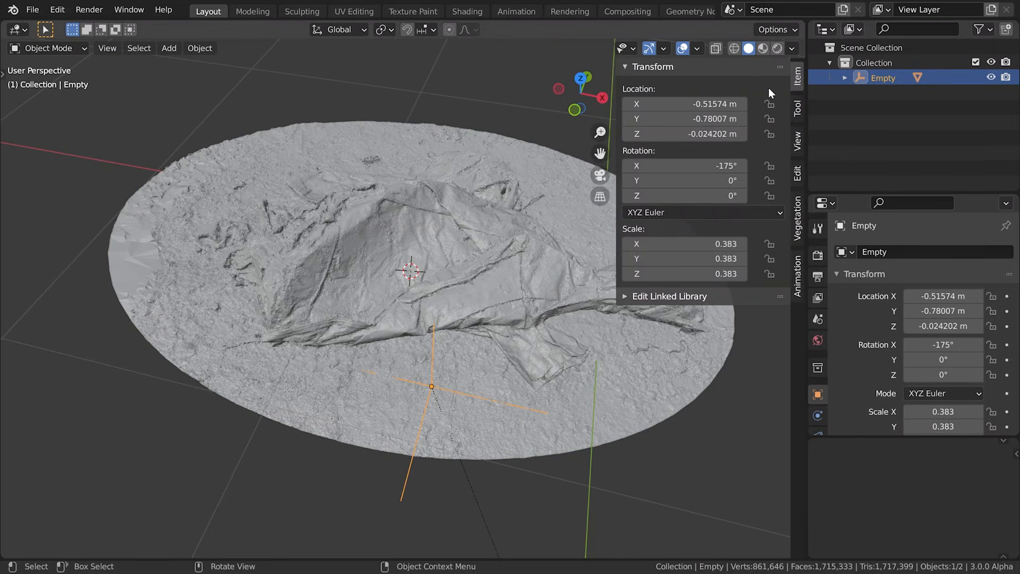
{"action": "left_click", "coordinate": [724, 165]}
{"action": "type", "text": "0"}
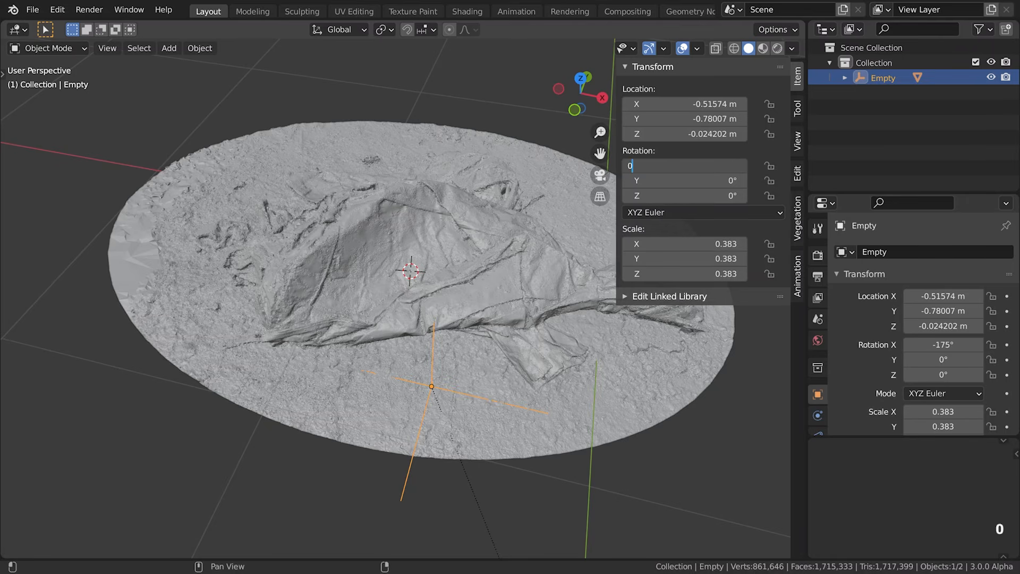
{"action": "key", "text": "Return"}
{"action": "key", "text": "space"}
{"action": "key", "text": "space"}
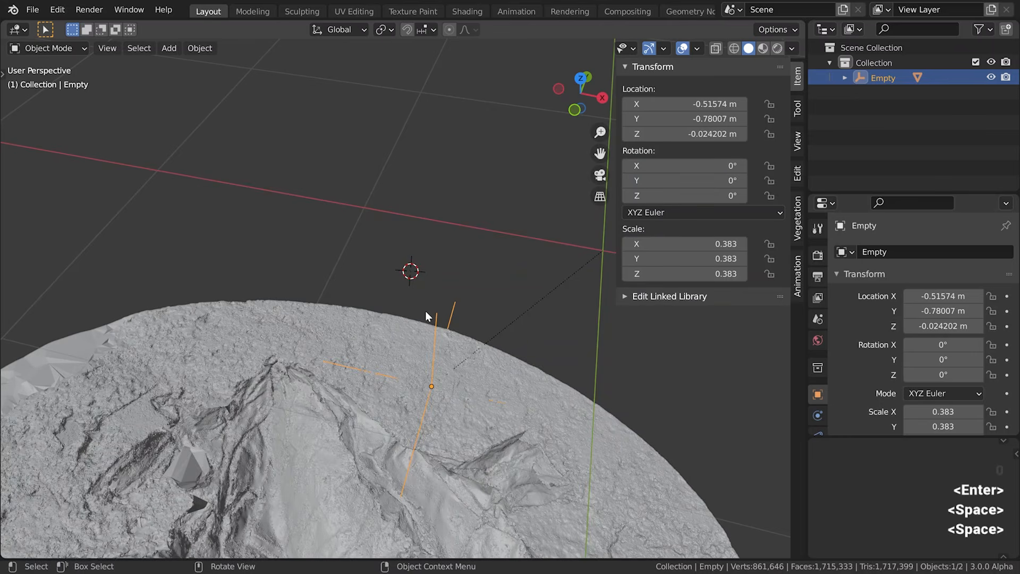
{"action": "left_click_drag", "start_coordinate": [425, 310], "coordinate": [393, 269], "text": "alt"}
{"action": "scroll", "coordinate": [398, 282], "scroll_direction": "down", "scroll_amount": 4}
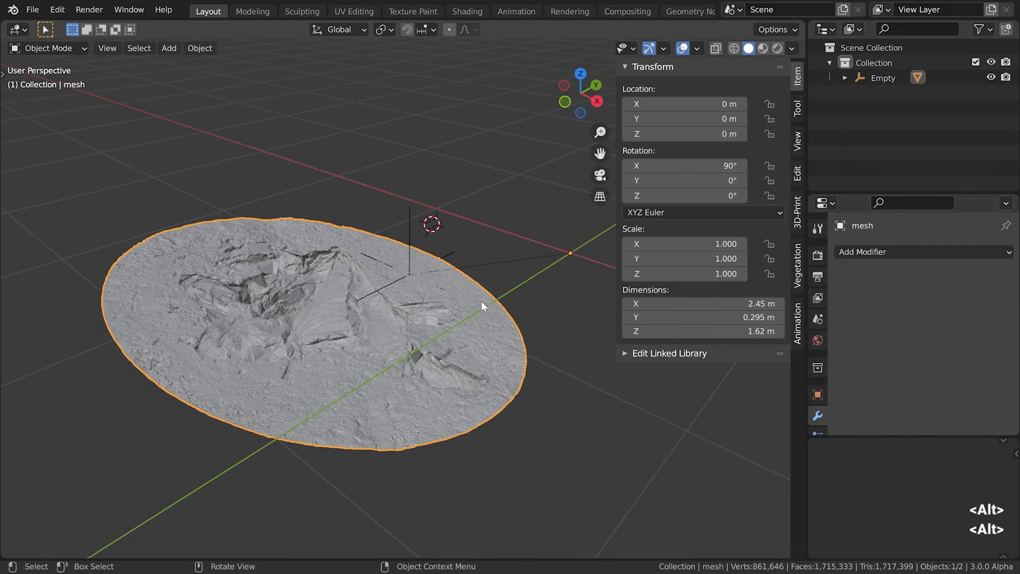
Start a Wavefront OBJ export of the selected mesh only, into a new folder named 02_highpoly_tweaked.
{"action": "left_click", "coordinate": [32, 9]}
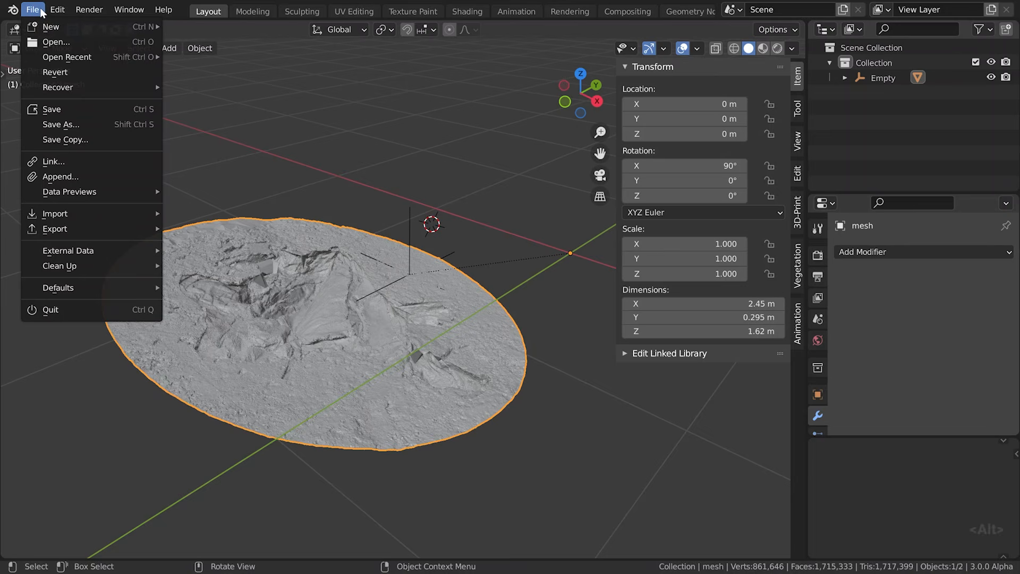
{"action": "mouse_move", "coordinate": [66, 229]}
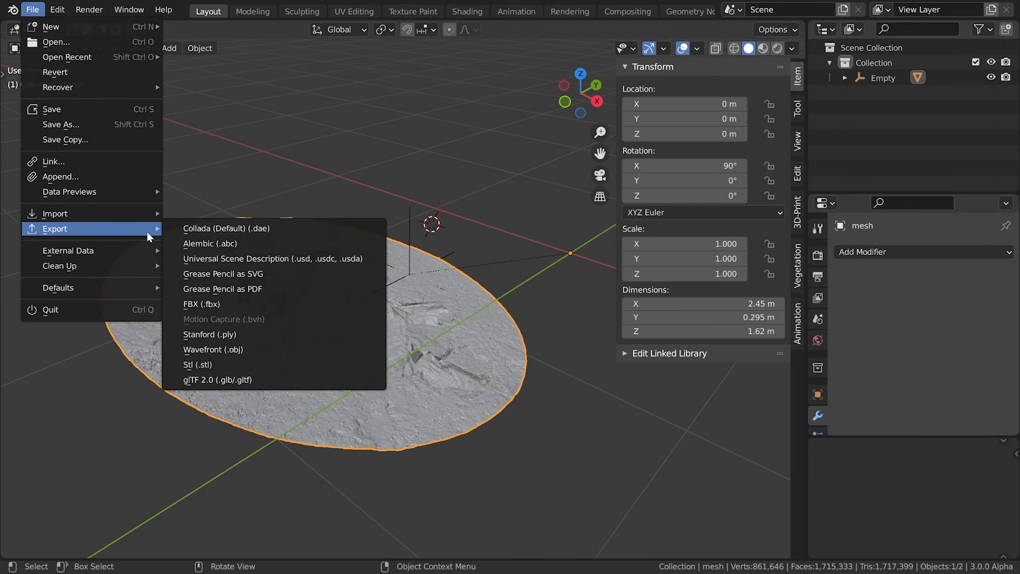
{"action": "left_click", "coordinate": [251, 349]}
{"action": "left_click", "coordinate": [447, 124]}
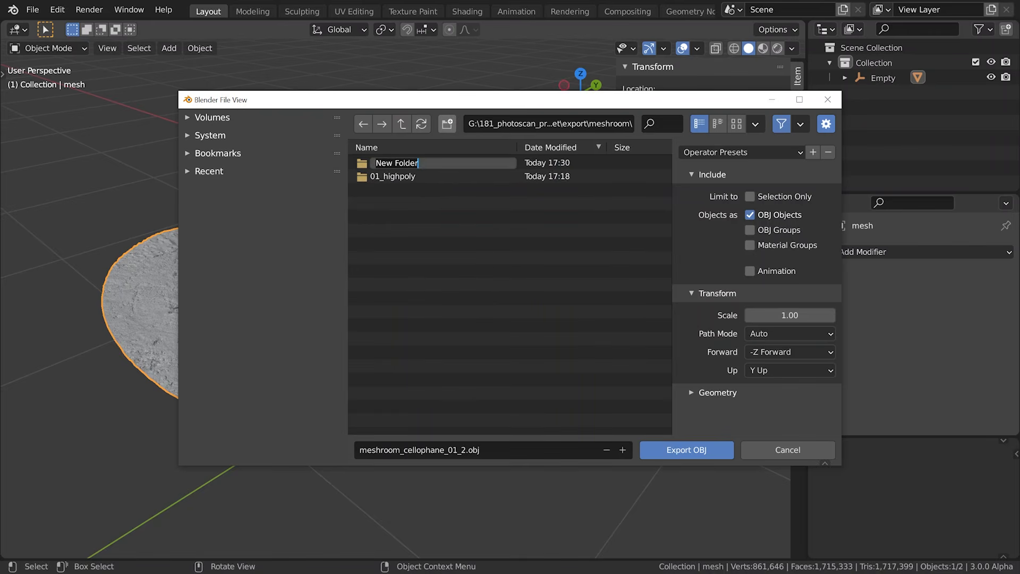
{"action": "type", "text": "02_h"}
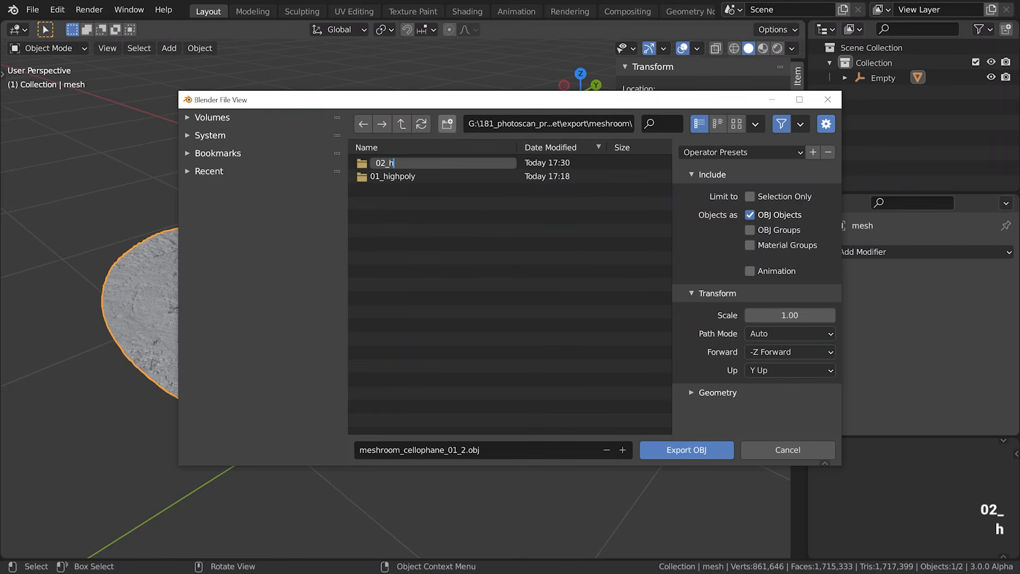
{"action": "type", "text": "ighpoly_tweaked"}
{"action": "key", "text": "Return"}
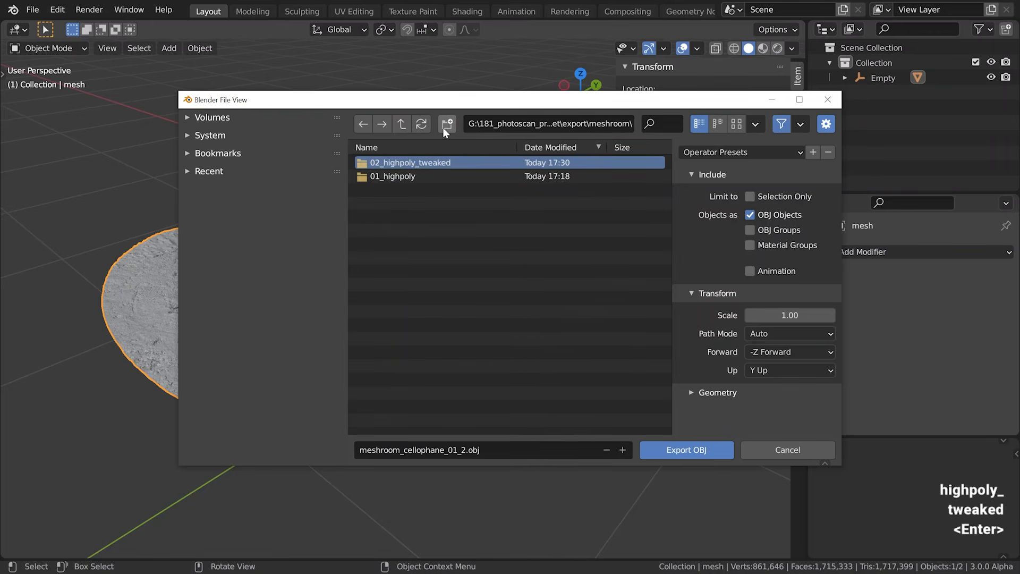
{"action": "left_click", "coordinate": [460, 166]}
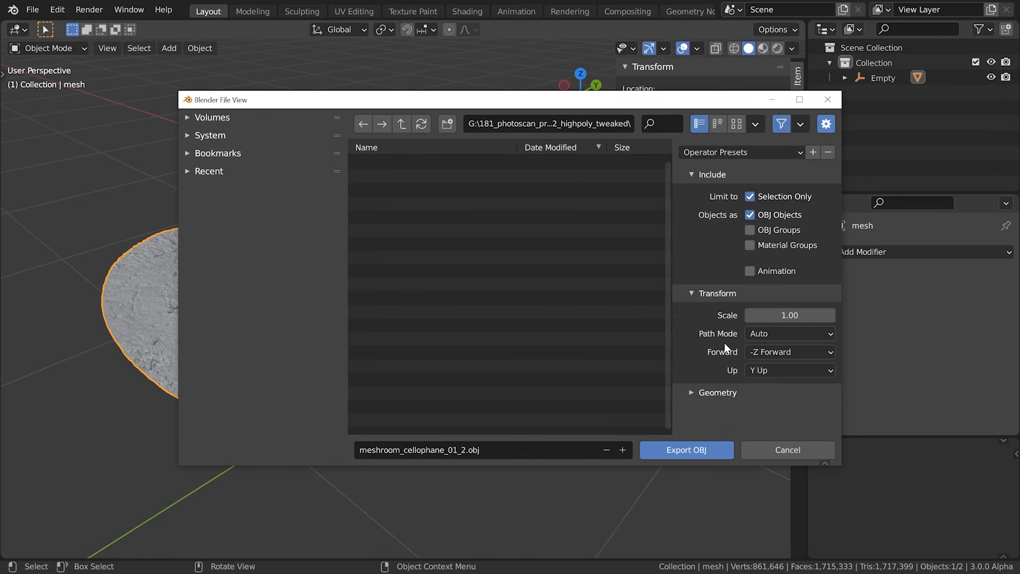
Review the geometry and transform export options, and export the mesh as highpoly_tweaked_01.obj.
{"action": "left_click", "coordinate": [717, 392]}
{"action": "scroll", "coordinate": [713, 351], "scroll_direction": "down", "scroll_amount": 4}
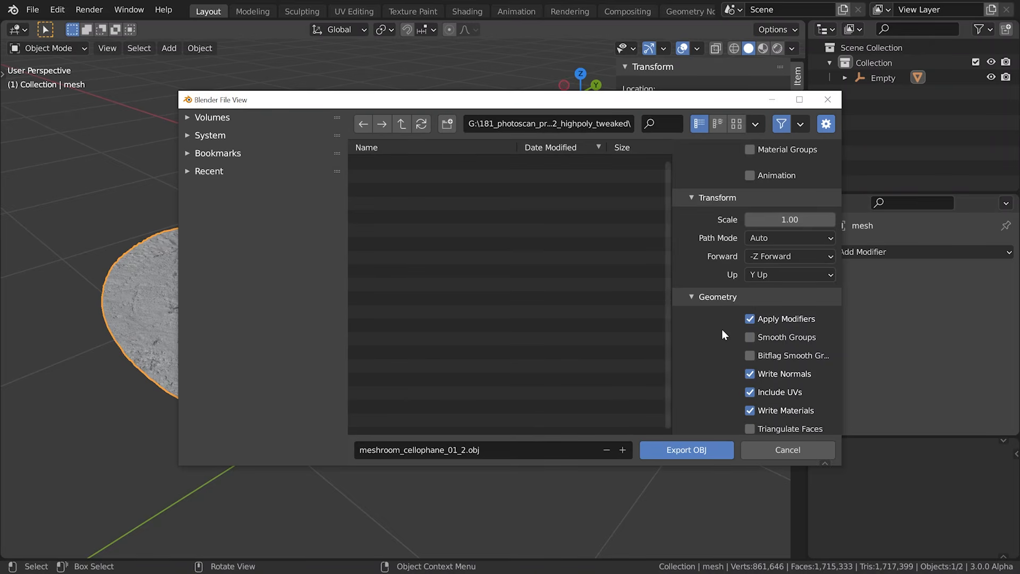
{"action": "left_click", "coordinate": [718, 299]}
{"action": "left_click", "coordinate": [712, 293]}
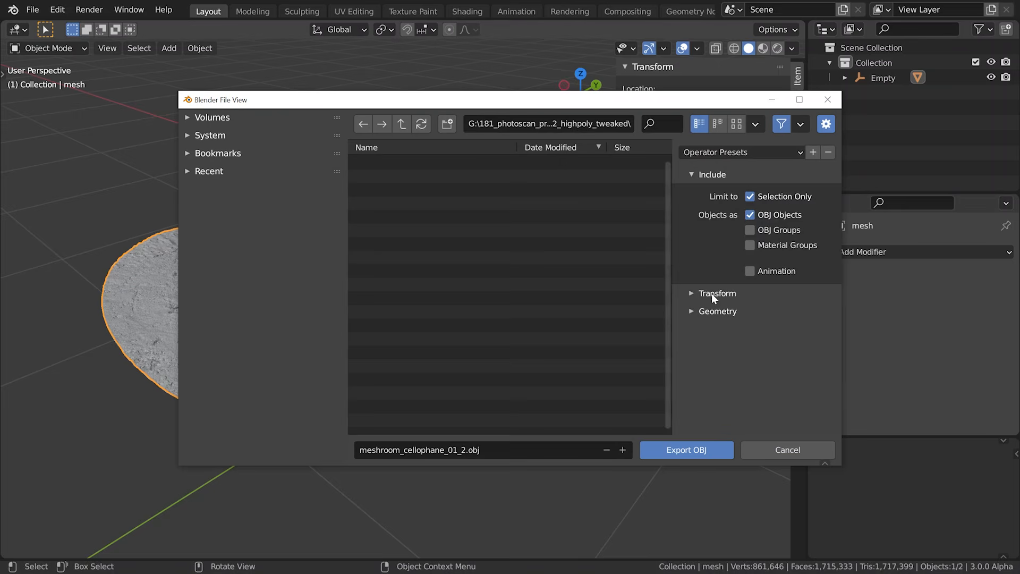
{"action": "left_click", "coordinate": [512, 449]}
{"action": "type", "text": "highpoly_tweaked_01"}
{"action": "key", "text": "Return"}
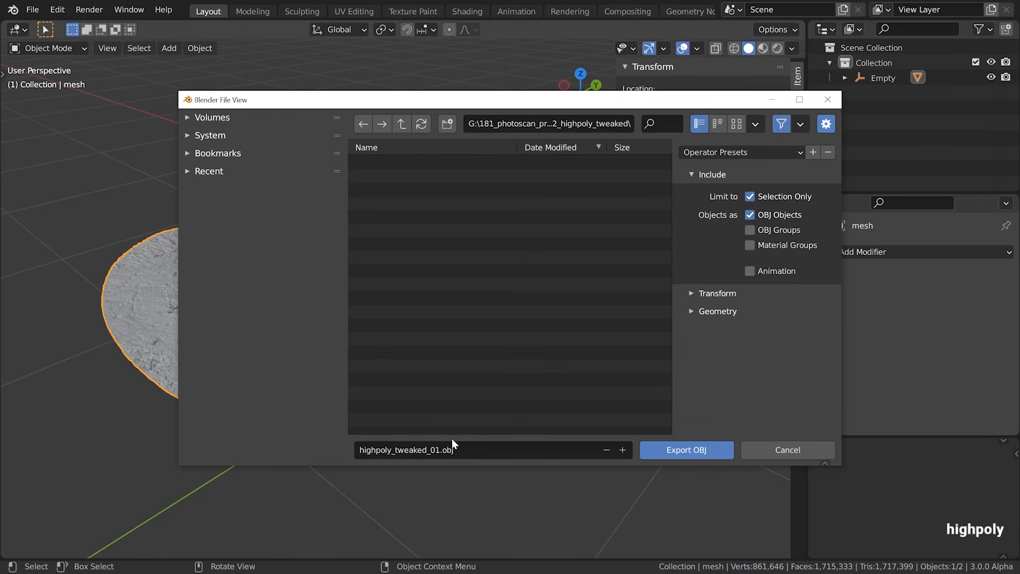
{"action": "left_click", "coordinate": [689, 450]}
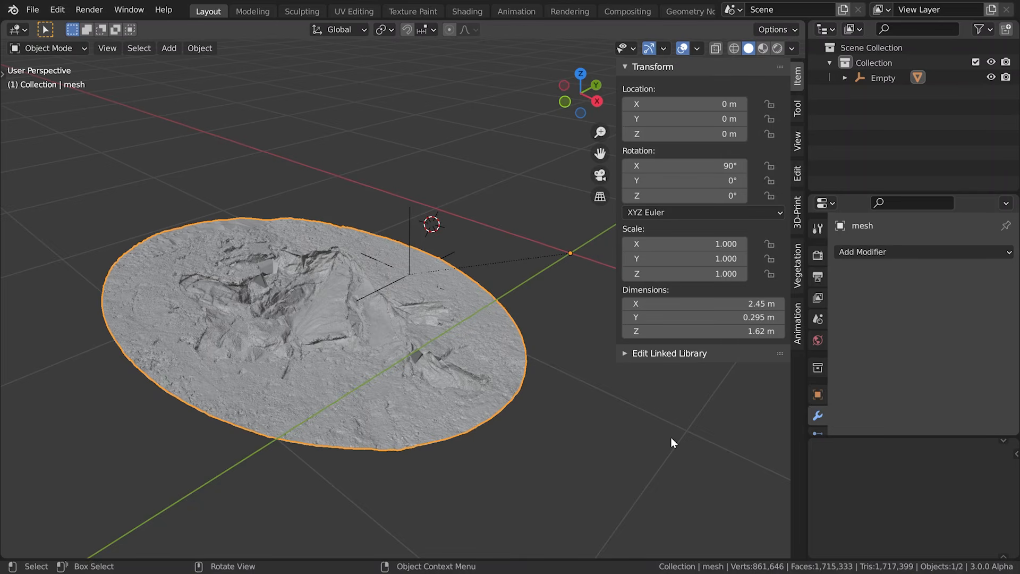
Undo the recent selection change and the rotation reset of the parent Empty.
{"action": "key", "text": "ctrl+z"}
{"action": "key", "text": "ctrl+z"}
{"action": "key", "text": "ctrl+z"}
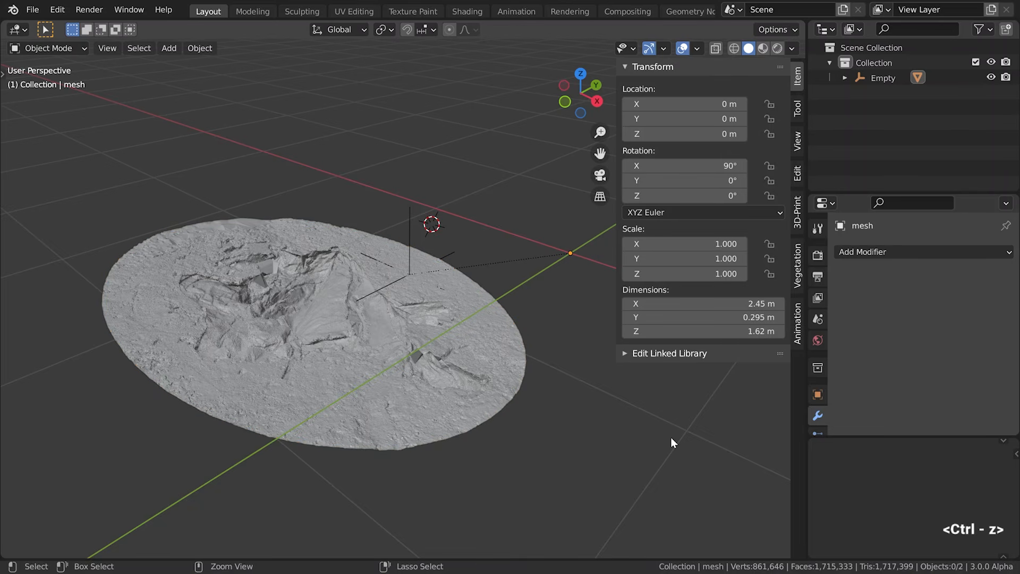
{"action": "key", "text": "ctrl+z"}
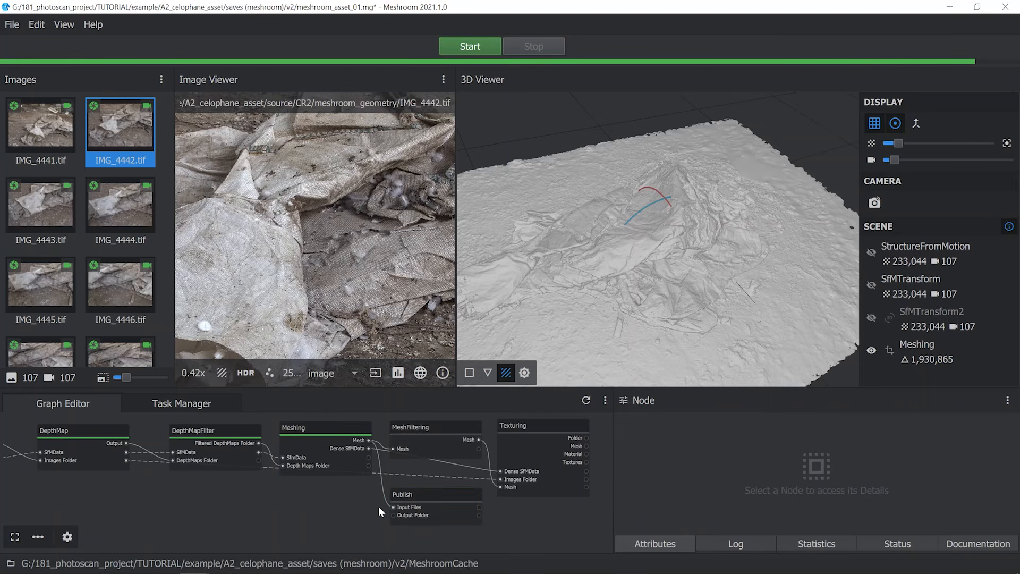
In Meshroom, delete the Publish node and move the Texturing and MeshFiltering nodes farther away from Meshing.
{"action": "left_click", "coordinate": [430, 499]}
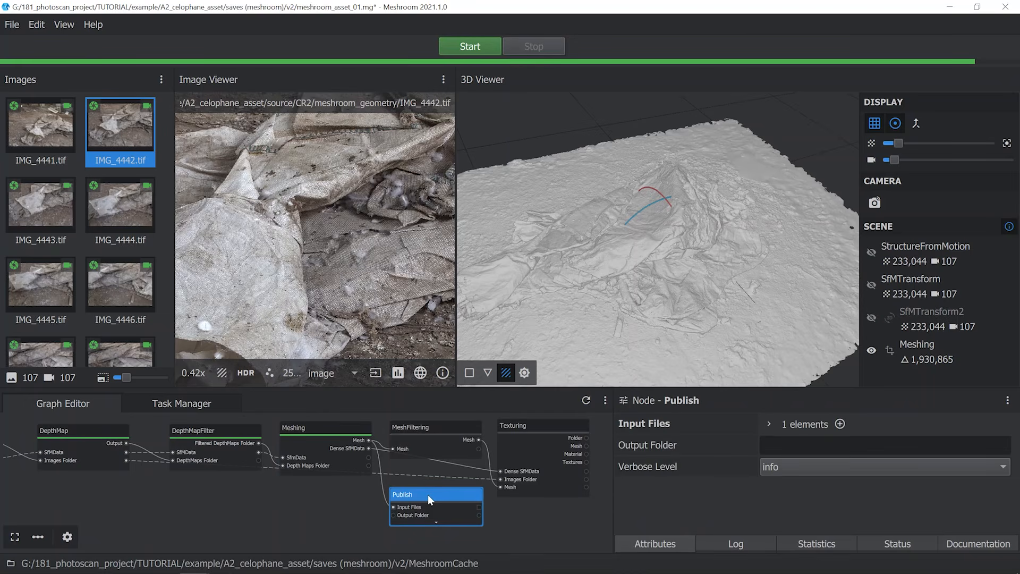
{"action": "key", "text": "Delete"}
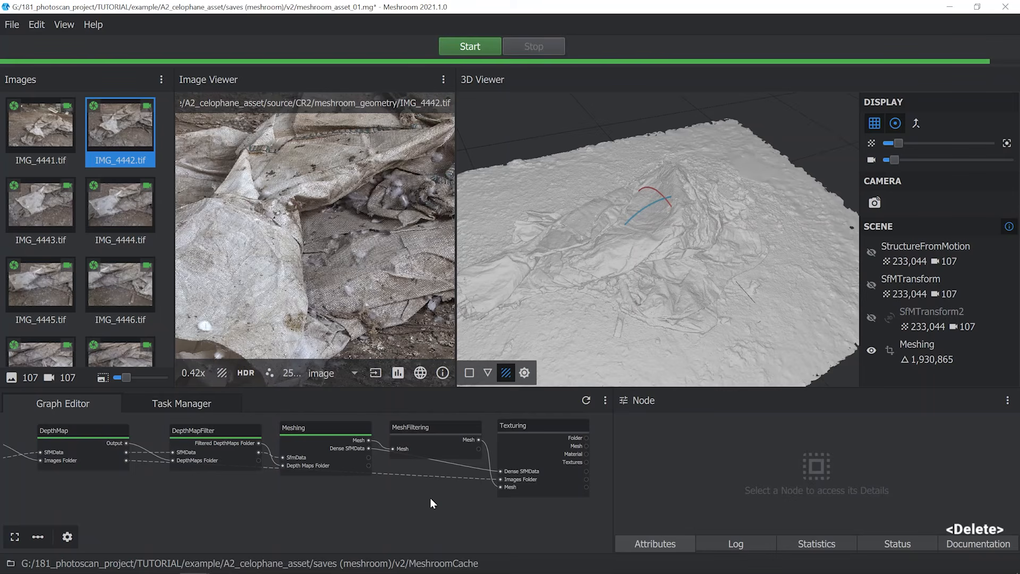
{"action": "left_click", "coordinate": [424, 430]}
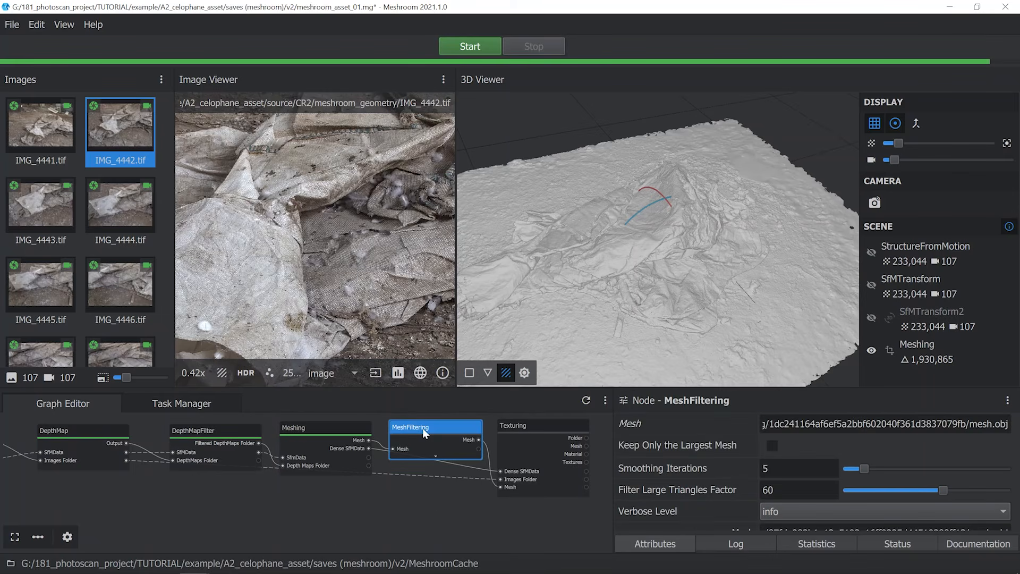
{"action": "left_click", "coordinate": [512, 426]}
{"action": "middle_click_drag", "start_coordinate": [548, 441], "coordinate": [414, 428]}
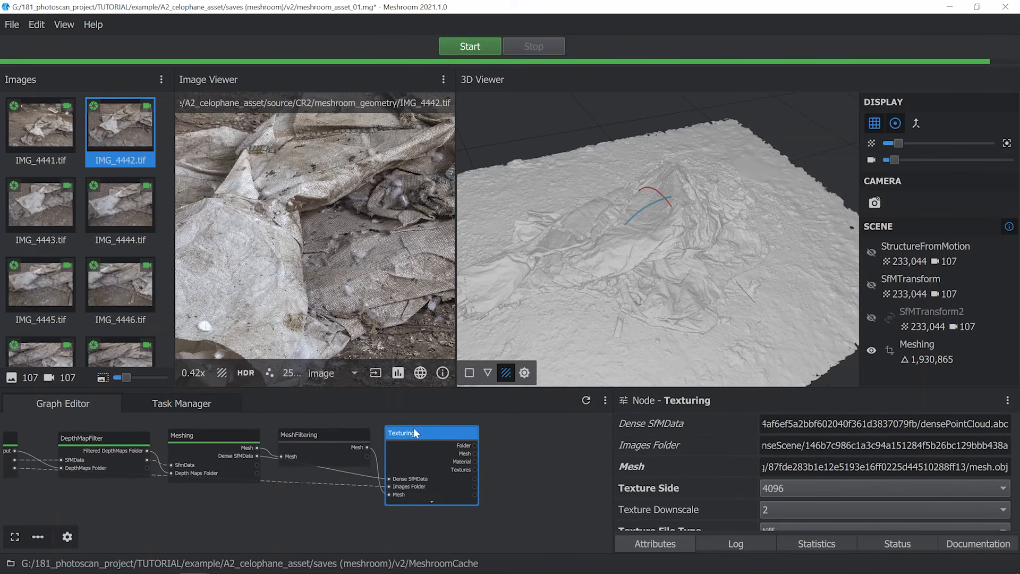
{"action": "left_click_drag", "start_coordinate": [409, 432], "coordinate": [536, 431]}
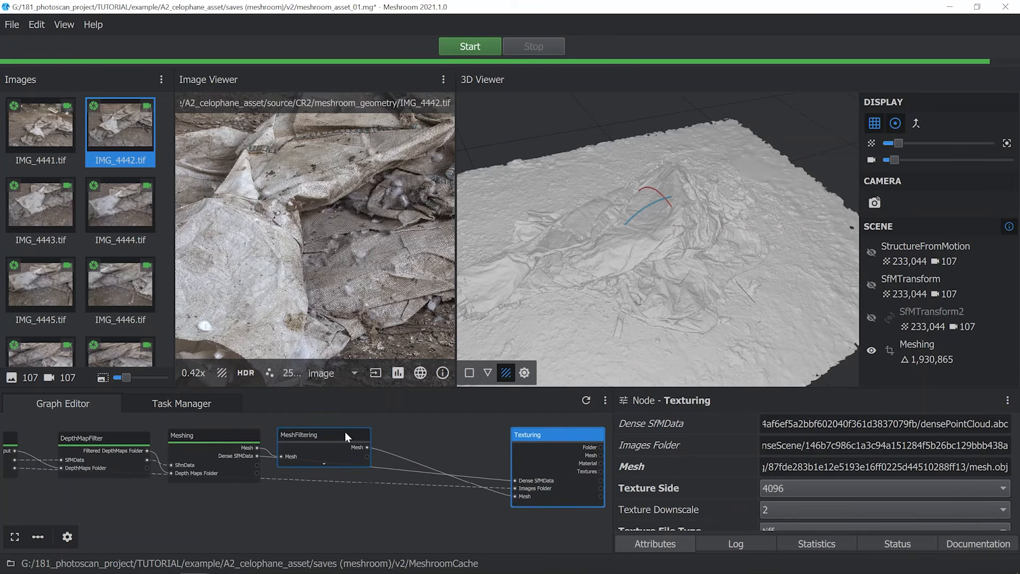
{"action": "left_click_drag", "start_coordinate": [346, 435], "coordinate": [469, 437]}
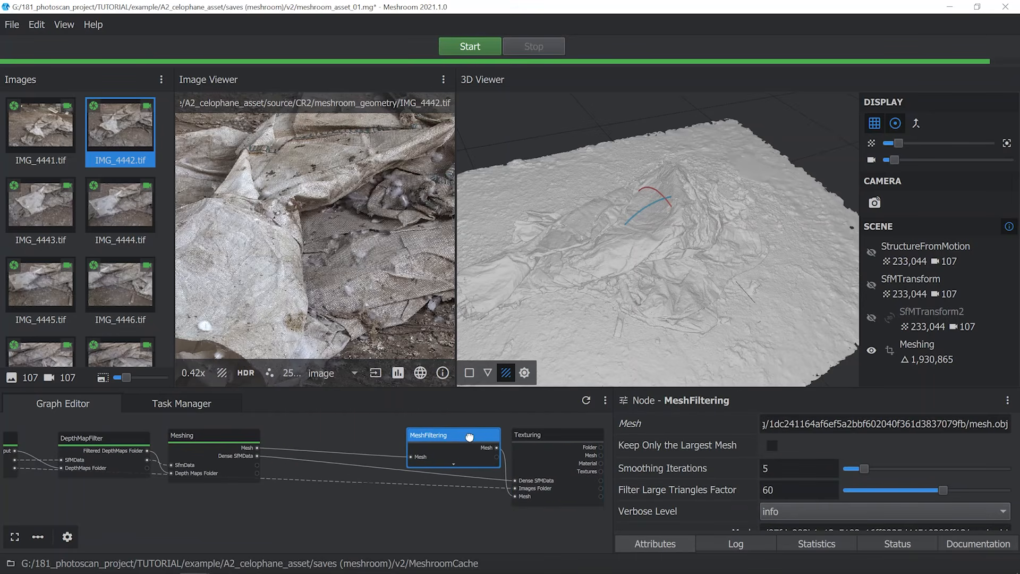
Add a MeshDecimate node to the graph and place it between the Meshing and MeshFiltering nodes.
{"action": "right_click", "coordinate": [330, 499]}
{"action": "mouse_move", "coordinate": [362, 497]}
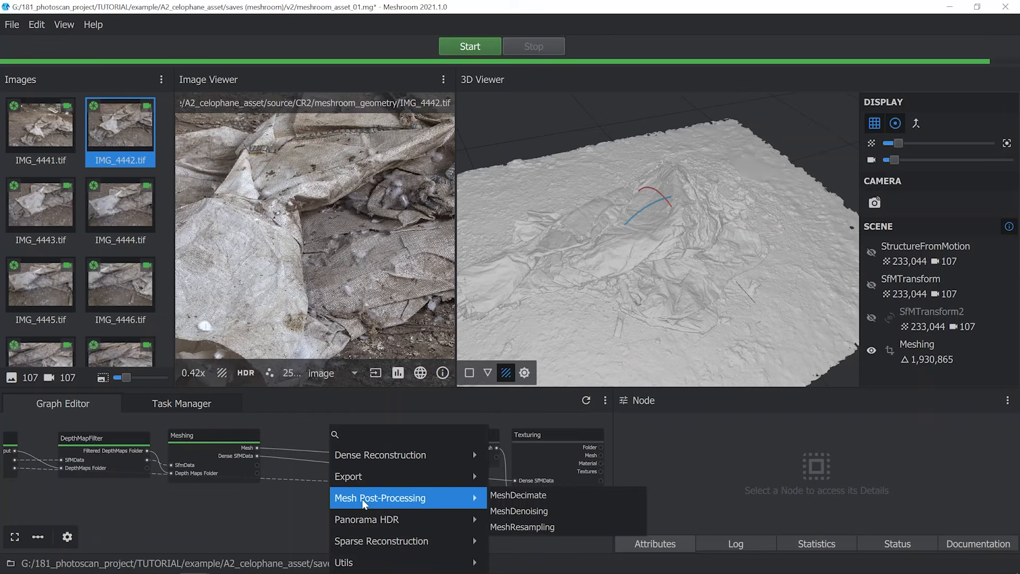
{"action": "left_click", "coordinate": [518, 495]}
{"action": "left_click_drag", "start_coordinate": [363, 562], "coordinate": [338, 419]}
{"action": "scroll", "coordinate": [338, 420], "scroll_direction": "up", "scroll_amount": 3}
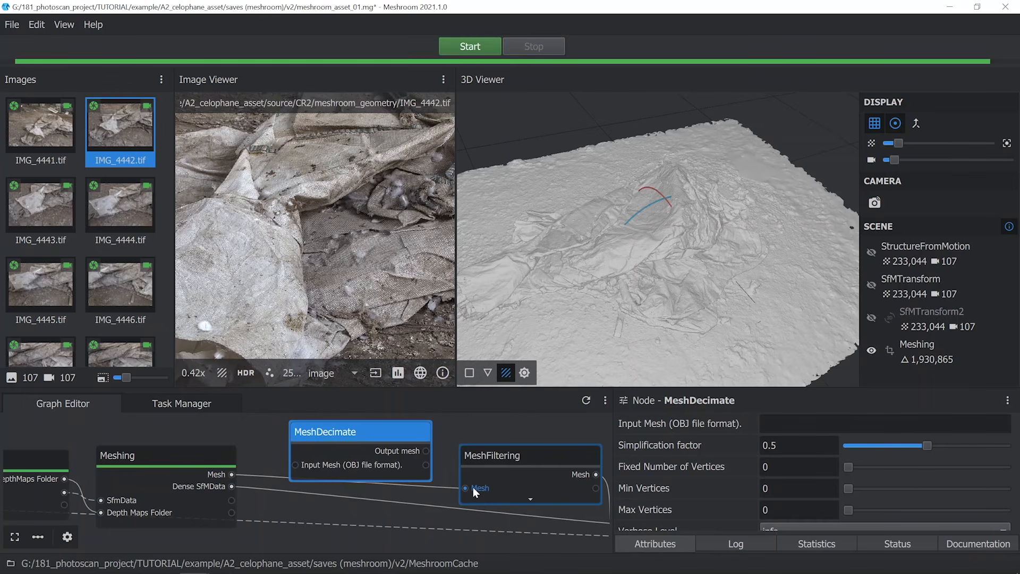
Remove the Meshing to MeshFiltering mesh link and connect MeshDecimate's output mesh to MeshFiltering's Mesh input.
{"action": "right_click", "coordinate": [455, 488]}
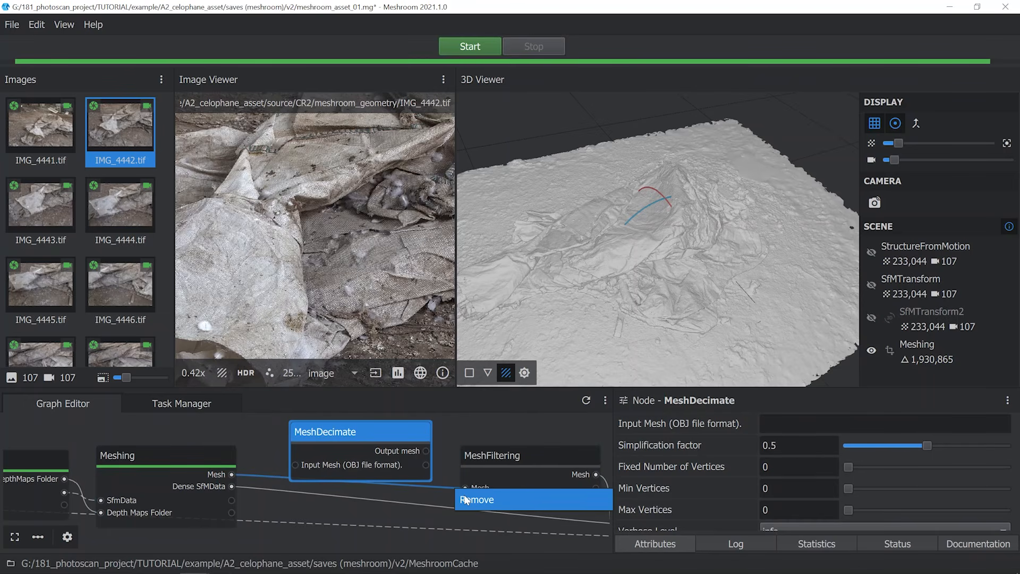
{"action": "left_click", "coordinate": [465, 499]}
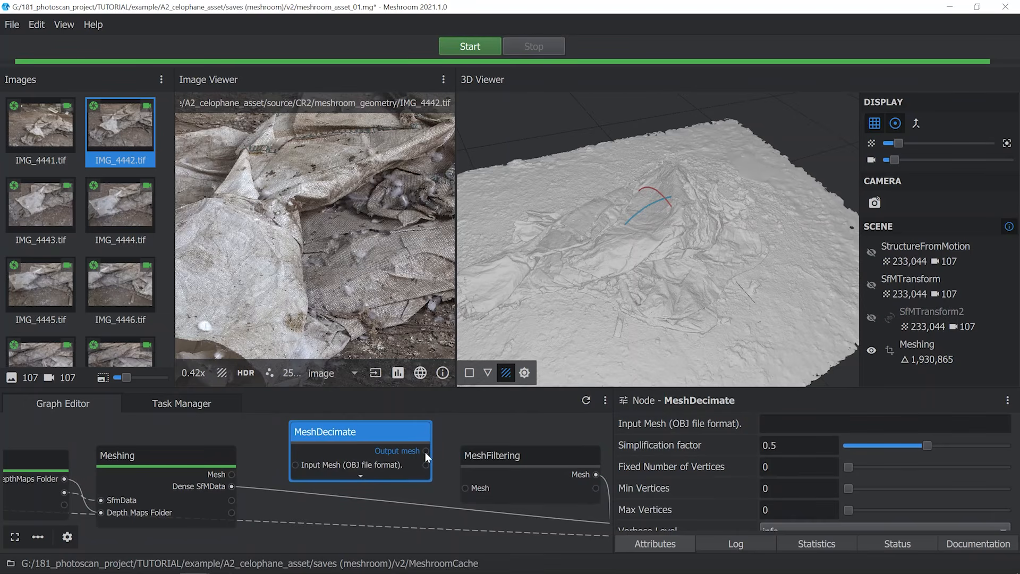
{"action": "left_click_drag", "start_coordinate": [425, 452], "coordinate": [466, 488]}
Set MeshDecimate's input mesh to the exported file highpoly_tweaked_01.obj from the 02_highpoly_tweaked folder.
{"action": "left_click", "coordinate": [828, 423]}
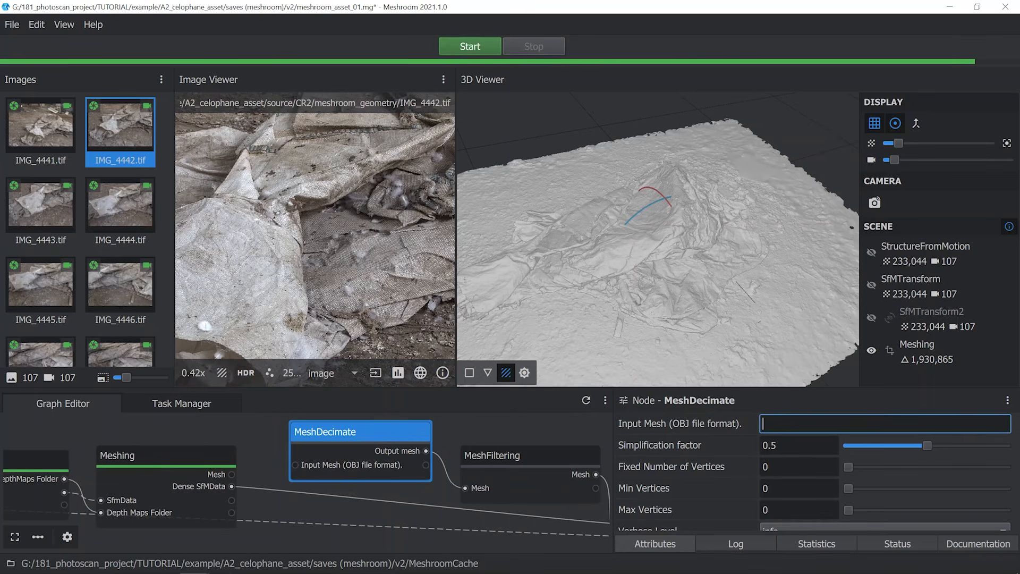
{"action": "key", "text": "alt+Tab"}
{"action": "left_click_drag", "start_coordinate": [237, 85], "coordinate": [782, 422]}
{"action": "key", "text": "alt+Tab"}
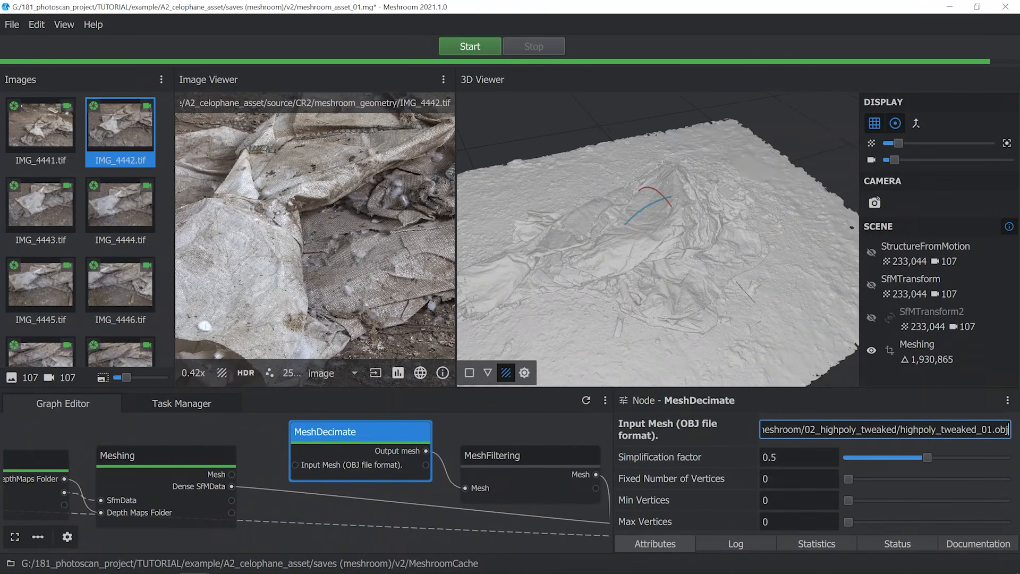
Set MeshDecimate's simplification factor to 0.99 and compute the node.
{"action": "left_click_drag", "start_coordinate": [927, 457], "coordinate": [1008, 458]}
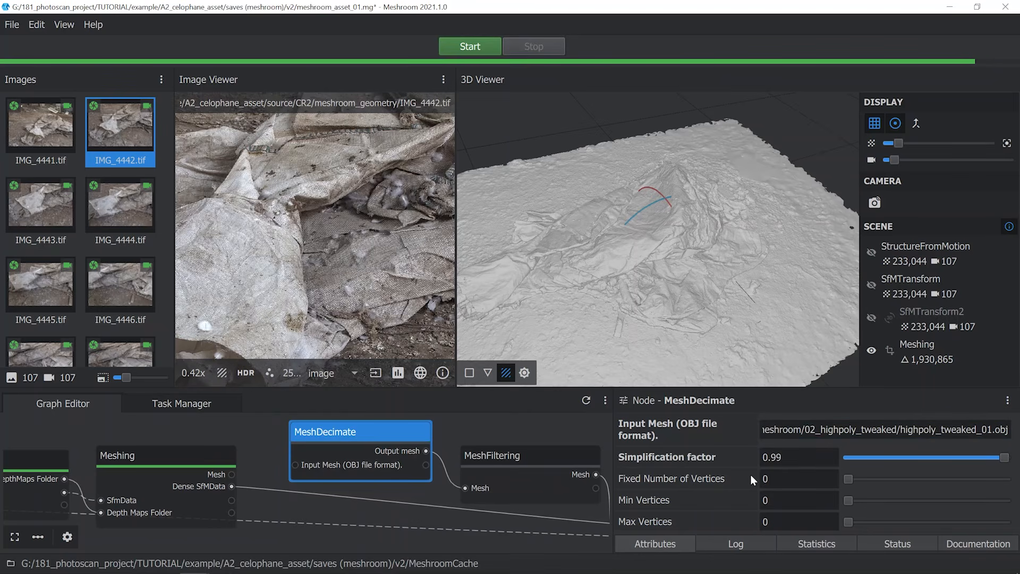
{"action": "right_click", "coordinate": [362, 433]}
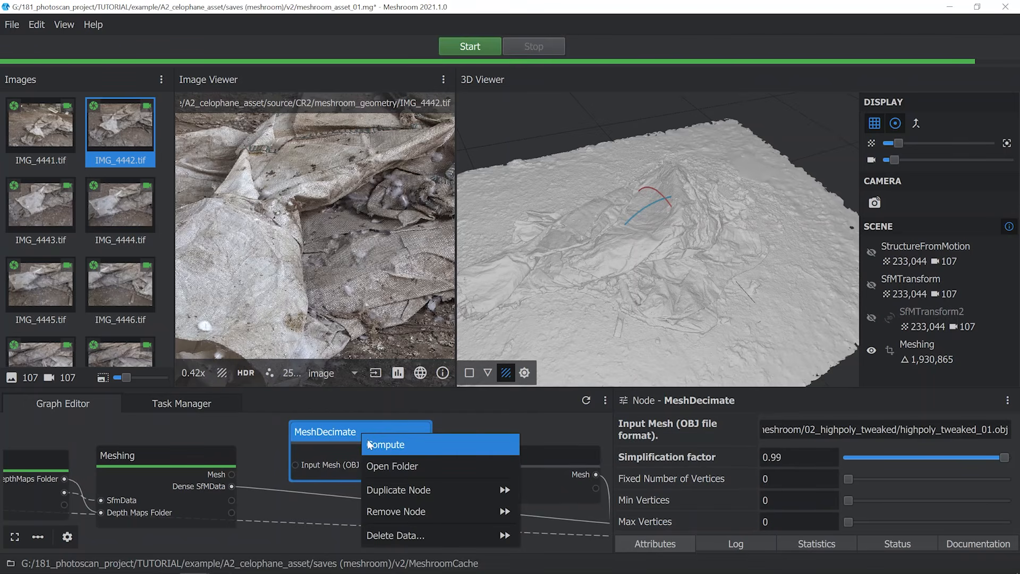
{"action": "left_click", "coordinate": [367, 441]}
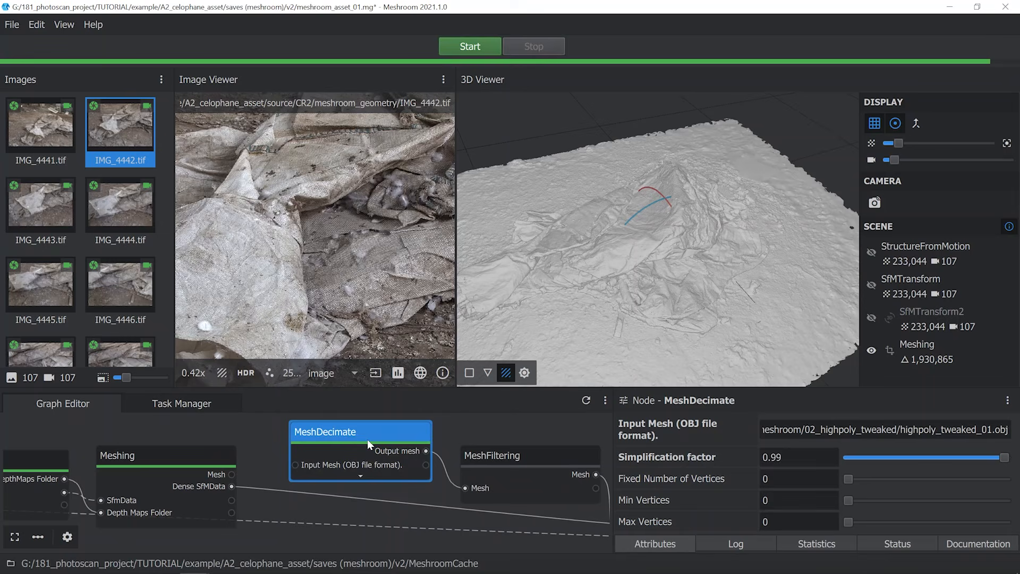
Remove the connection between MeshDecimate's output mesh and MeshFiltering's Mesh input.
{"action": "left_click", "coordinate": [465, 488]}
{"action": "right_click", "coordinate": [448, 478]}
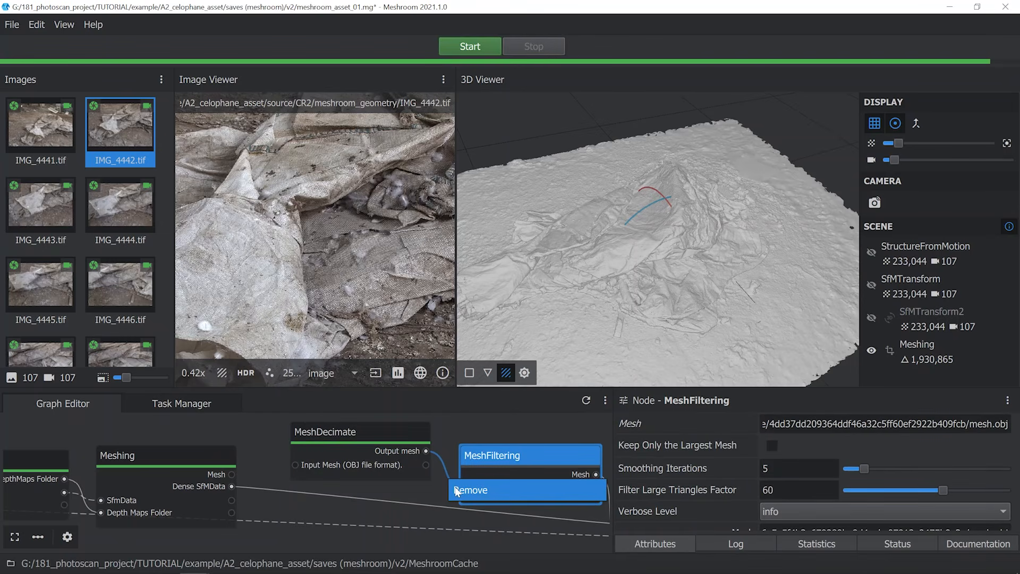
{"action": "left_click", "coordinate": [457, 490]}
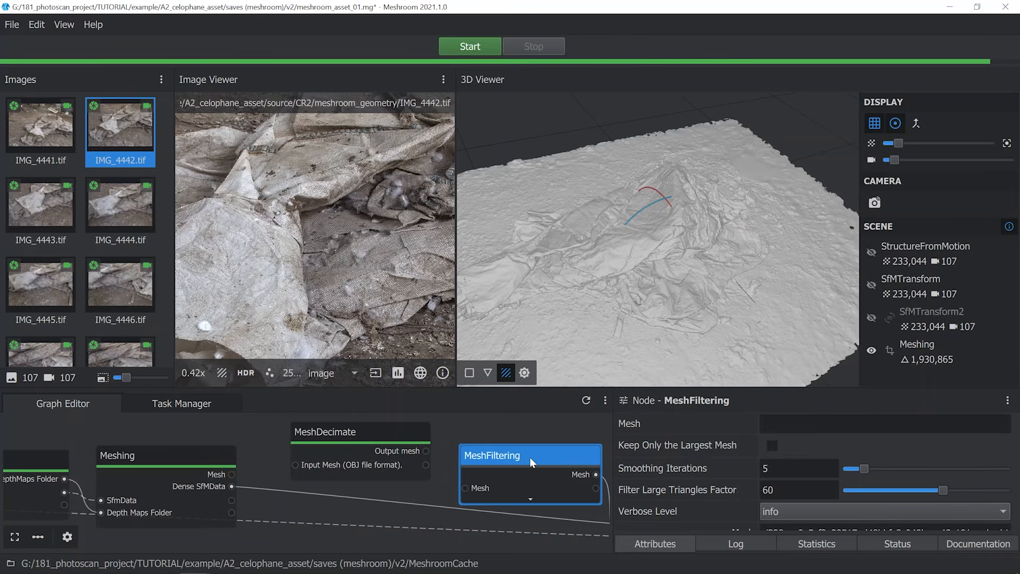
Try to compute MeshFiltering using MeshDecimate's input path, ending in highpoly_tweaked_01.obj, copied into its Mesh attribute.
{"action": "left_click", "coordinate": [416, 433]}
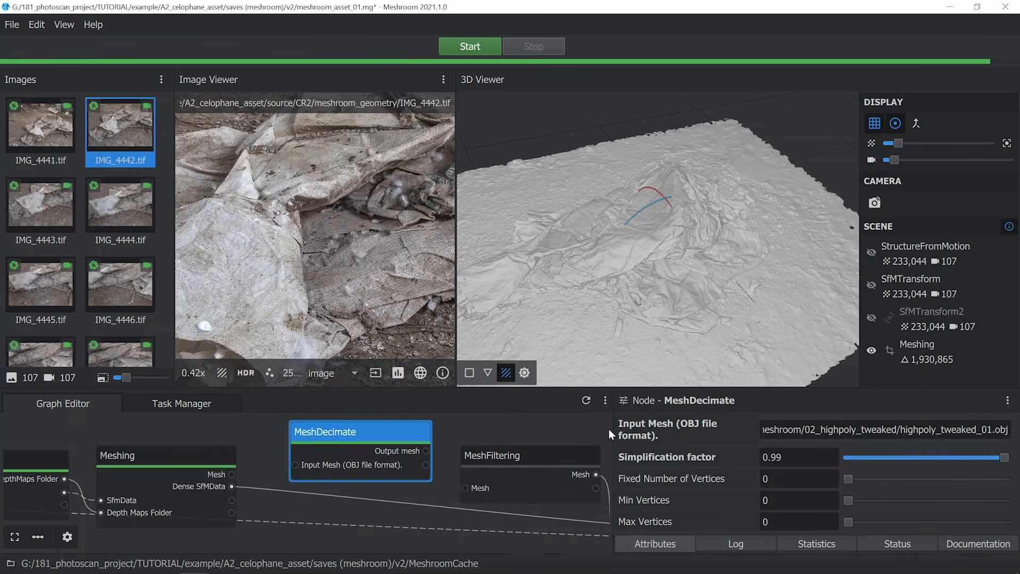
{"action": "left_click", "coordinate": [759, 430]}
{"action": "key", "text": "ctrl+a"}
{"action": "key", "text": "ctrl+c"}
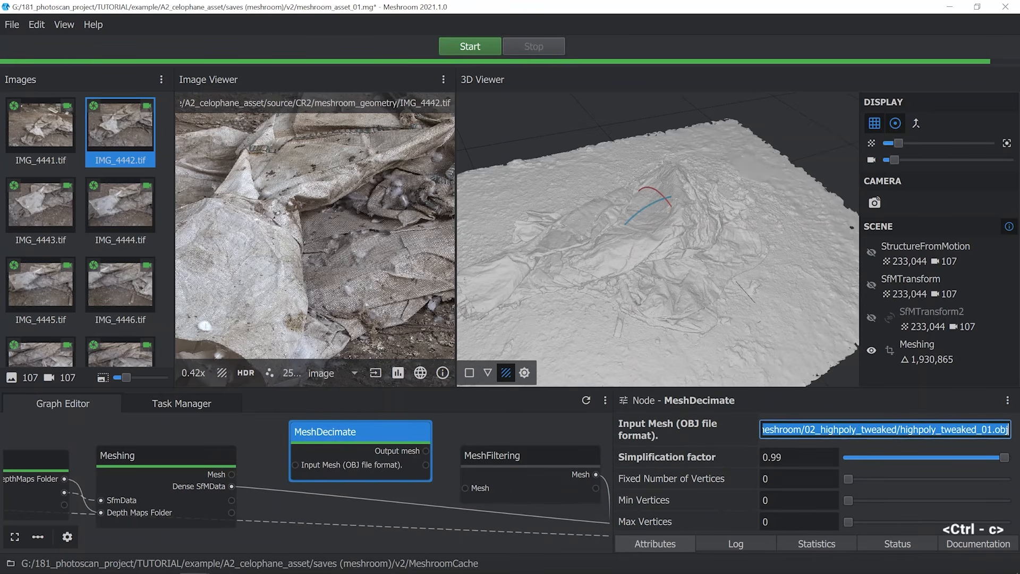
{"action": "left_click", "coordinate": [563, 454]}
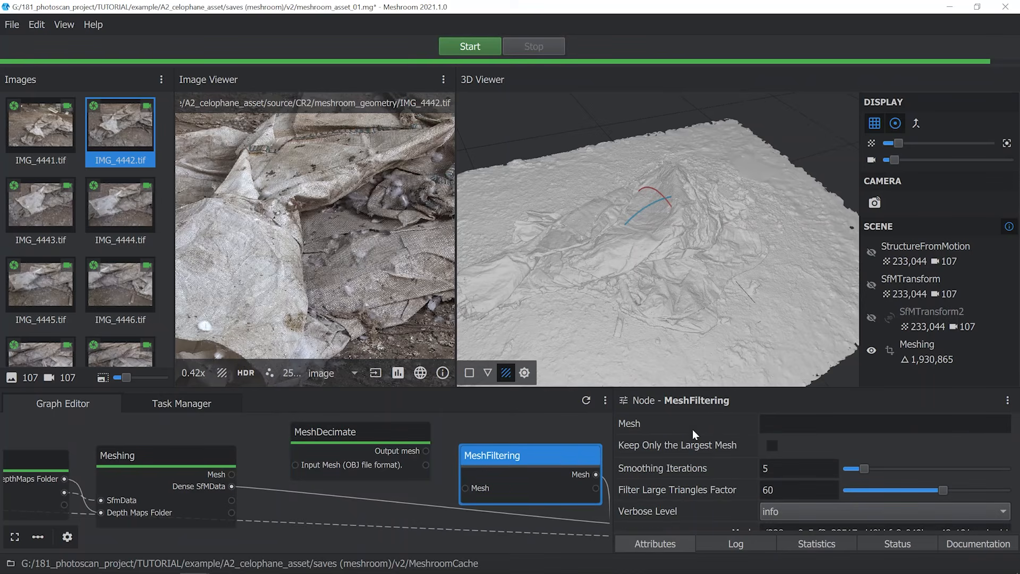
{"action": "left_click", "coordinate": [774, 425]}
{"action": "key", "text": "ctrl+v"}
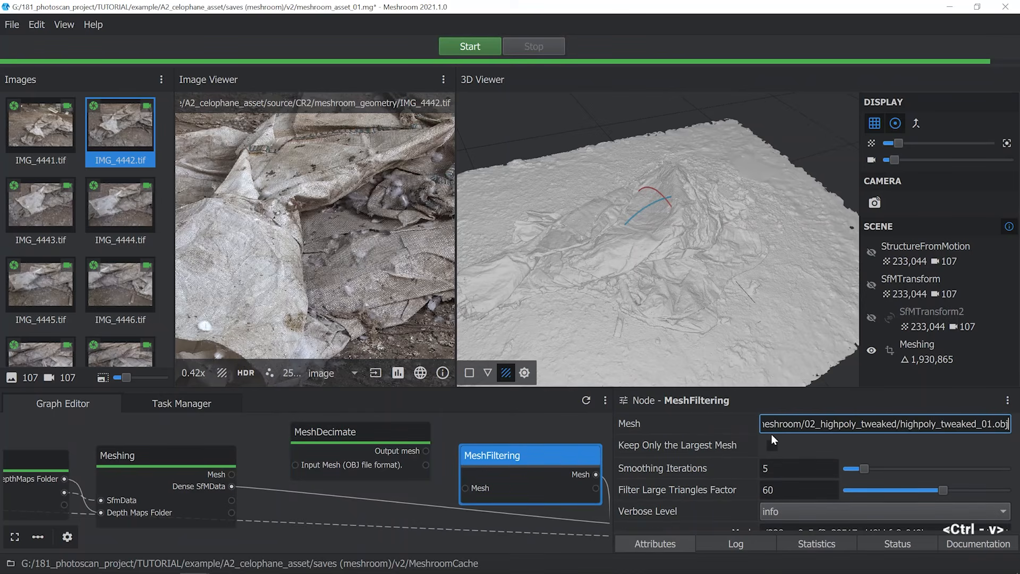
{"action": "right_click", "coordinate": [537, 451]}
{"action": "left_click", "coordinate": [551, 464]}
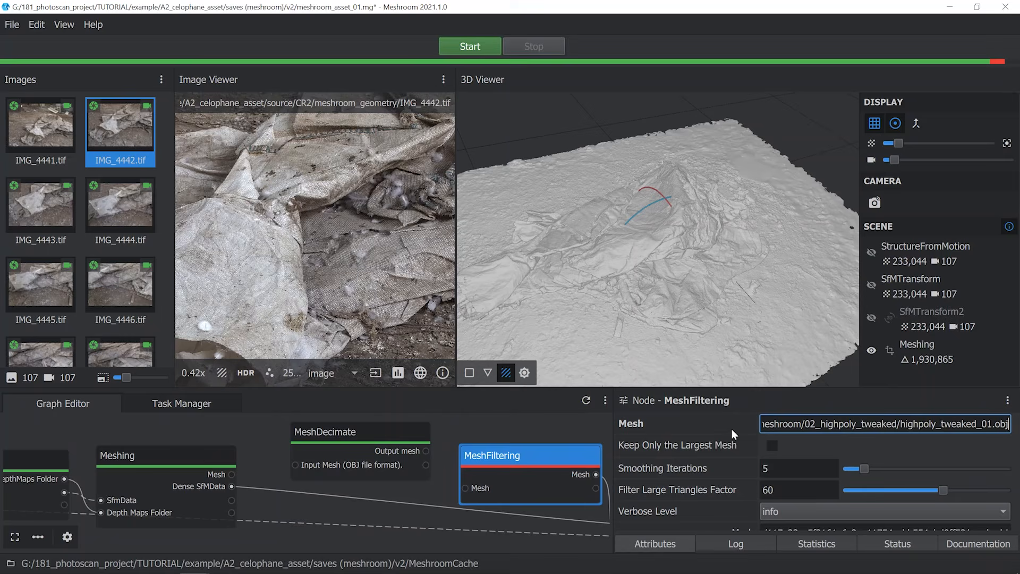
Connect MeshDecimate's Output mesh to MeshFiltering's Mesh input and set MeshFiltering's Smoothing Iterations to 1.
{"action": "left_click", "coordinate": [423, 451]}
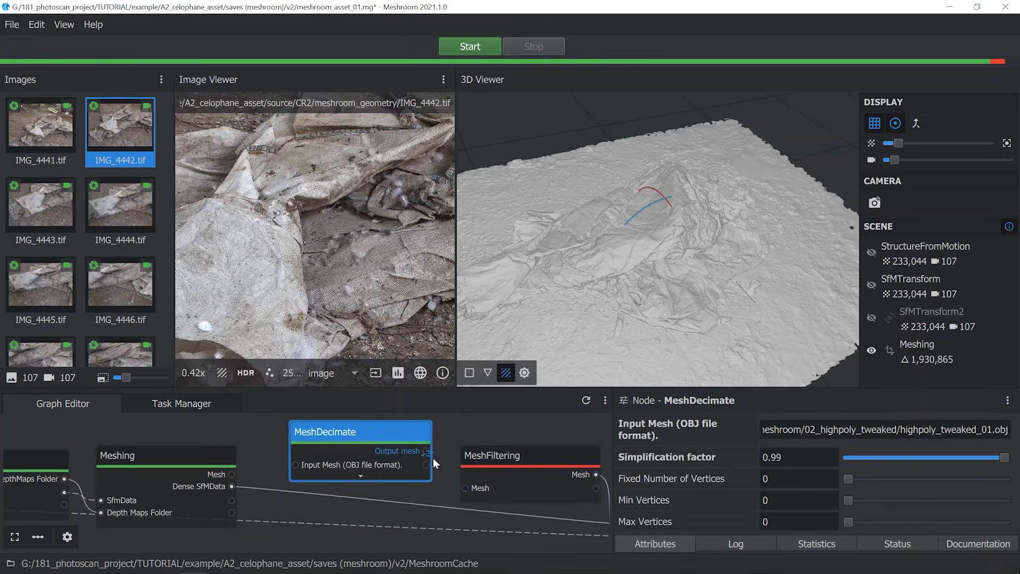
{"action": "left_click_drag", "start_coordinate": [464, 488], "coordinate": [464, 489]}
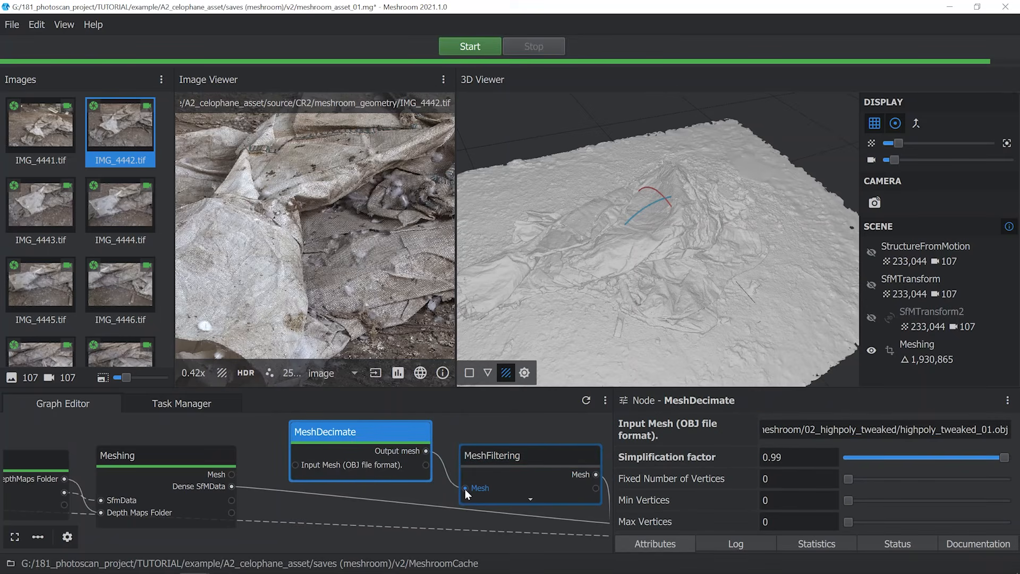
{"action": "left_click", "coordinate": [530, 454]}
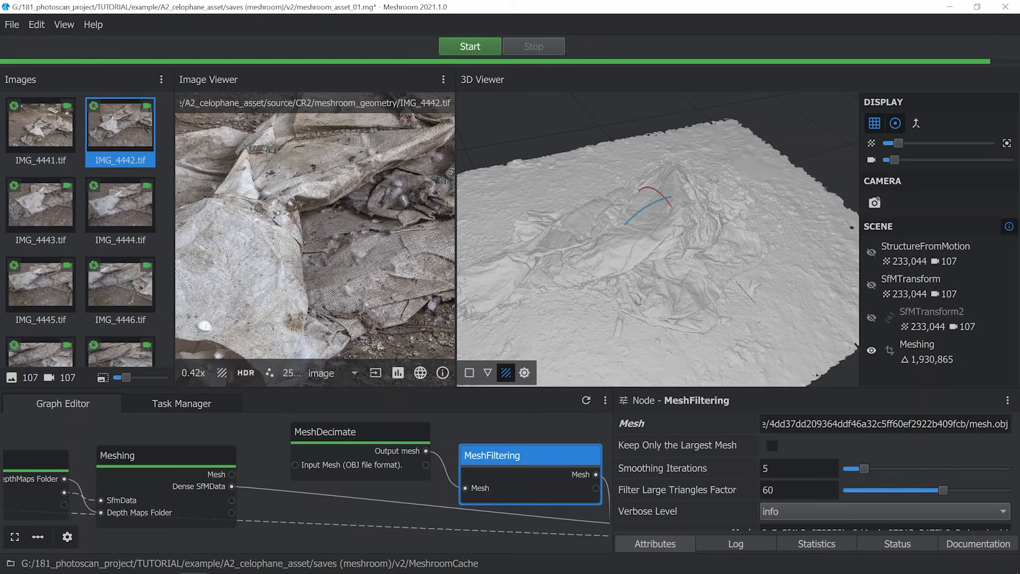
{"action": "double_click", "coordinate": [781, 469]}
{"action": "type", "text": "1"}
Compute the MeshFiltering node and show its result in the 3D viewer with the Meshing result hidden.
{"action": "right_click", "coordinate": [564, 457]}
{"action": "left_click", "coordinate": [616, 467]}
{"action": "middle_click_drag", "start_coordinate": [565, 460], "coordinate": [405, 456]}
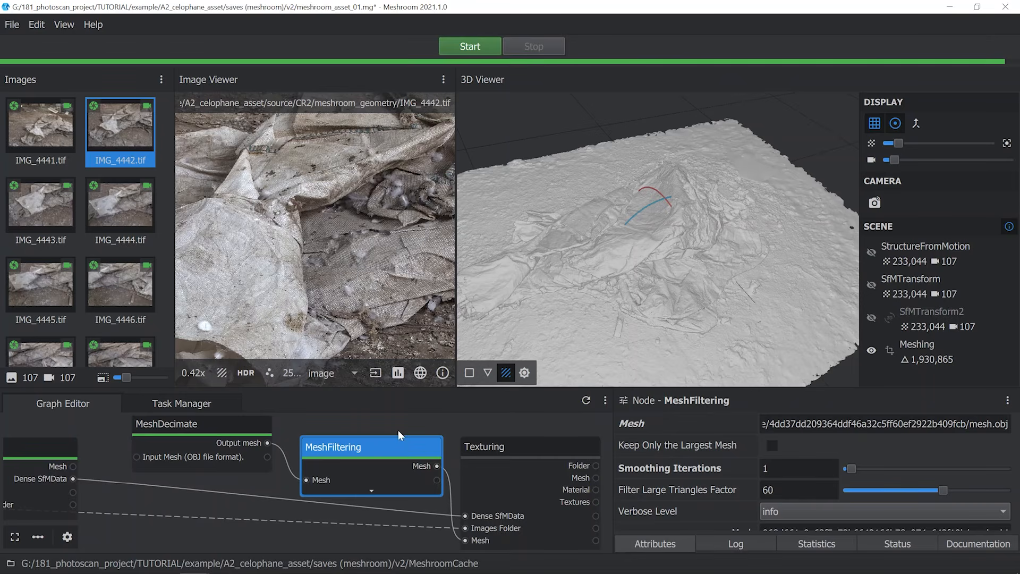
{"action": "double_click", "coordinate": [398, 435]}
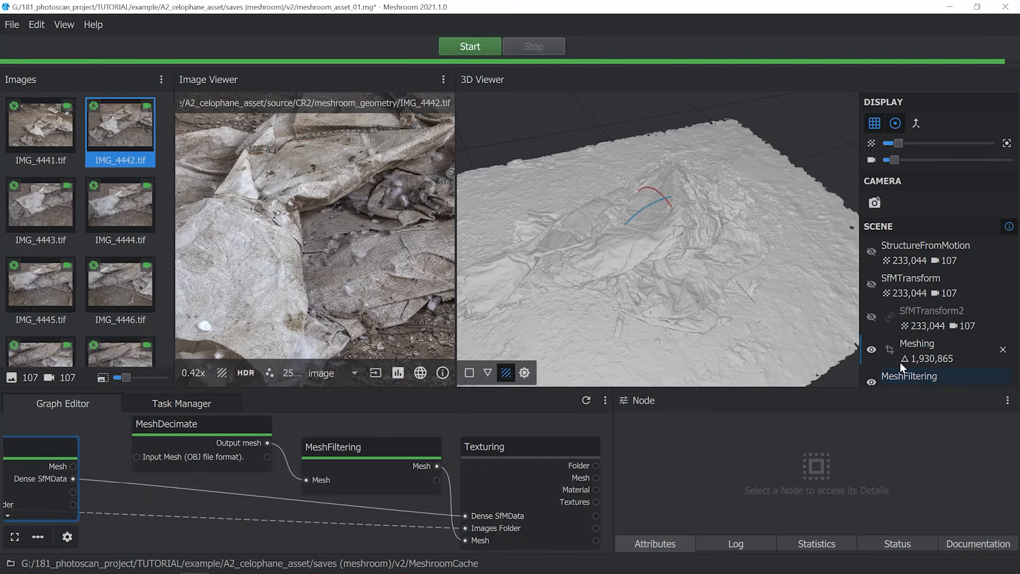
{"action": "left_click", "coordinate": [872, 334]}
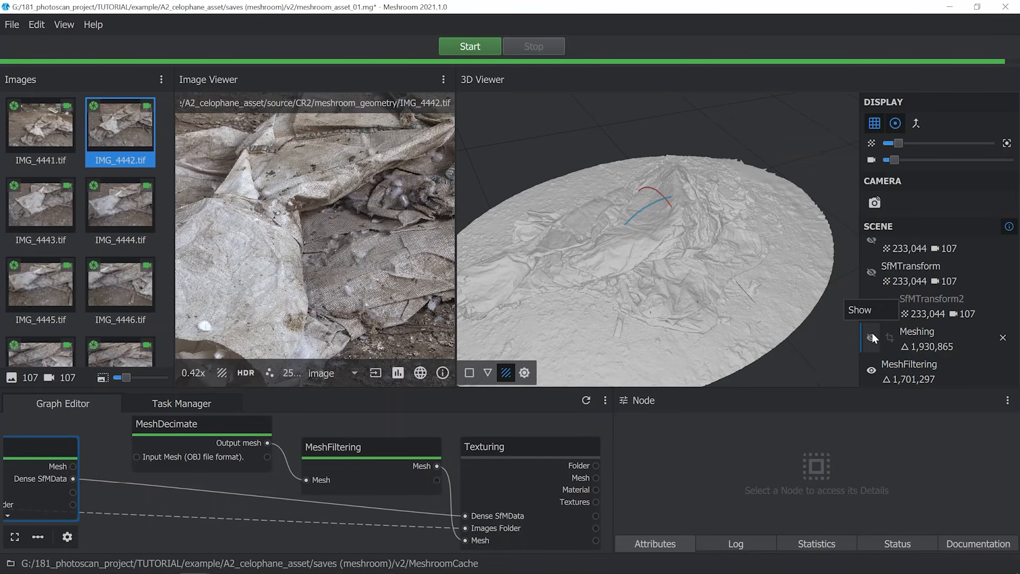
{"action": "scroll", "coordinate": [640, 242], "scroll_direction": "up", "scroll_amount": 5}
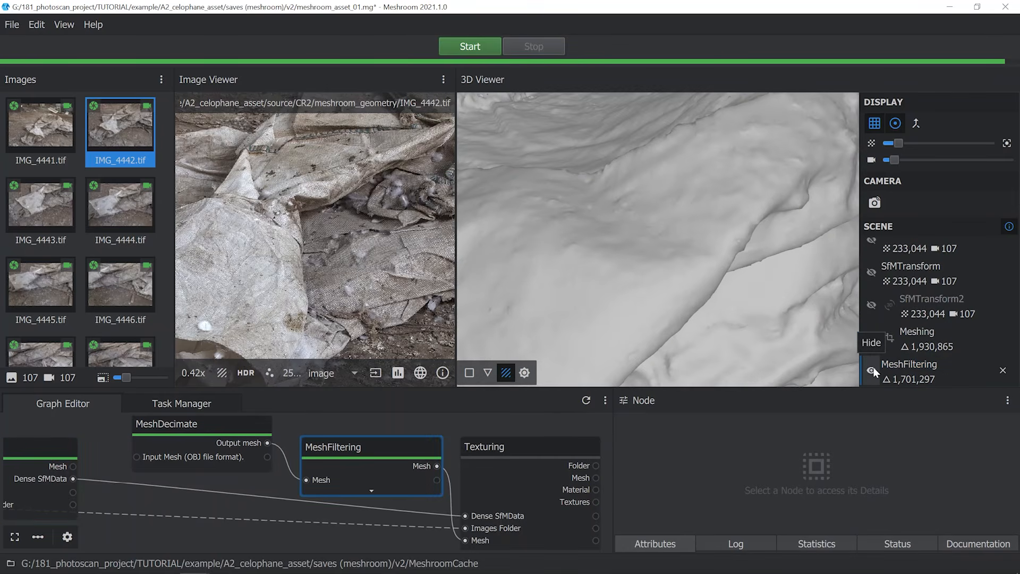
{"action": "scroll", "coordinate": [698, 278], "scroll_direction": "down", "scroll_amount": 5}
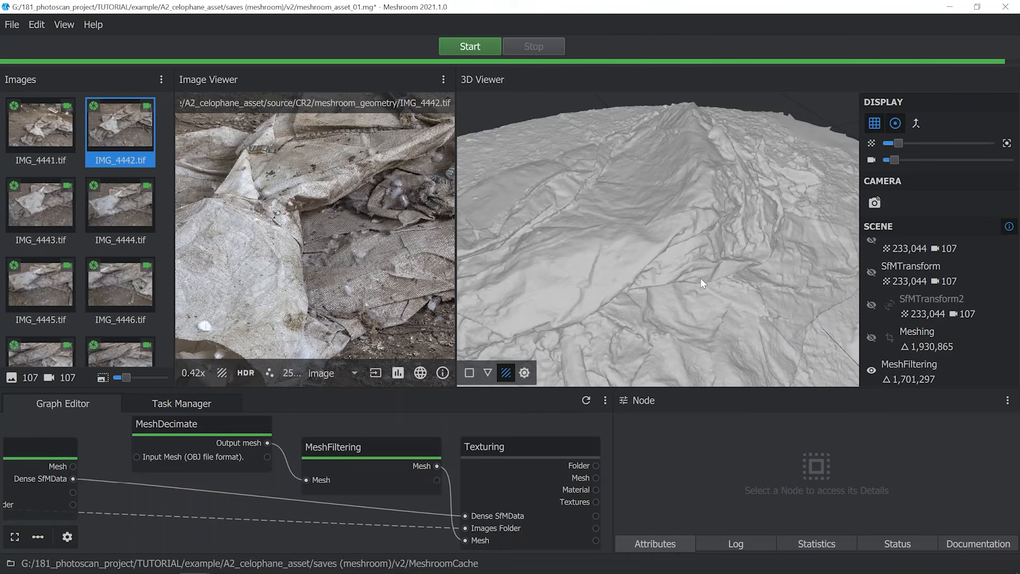
{"action": "scroll", "coordinate": [702, 278], "scroll_direction": "down", "scroll_amount": 3}
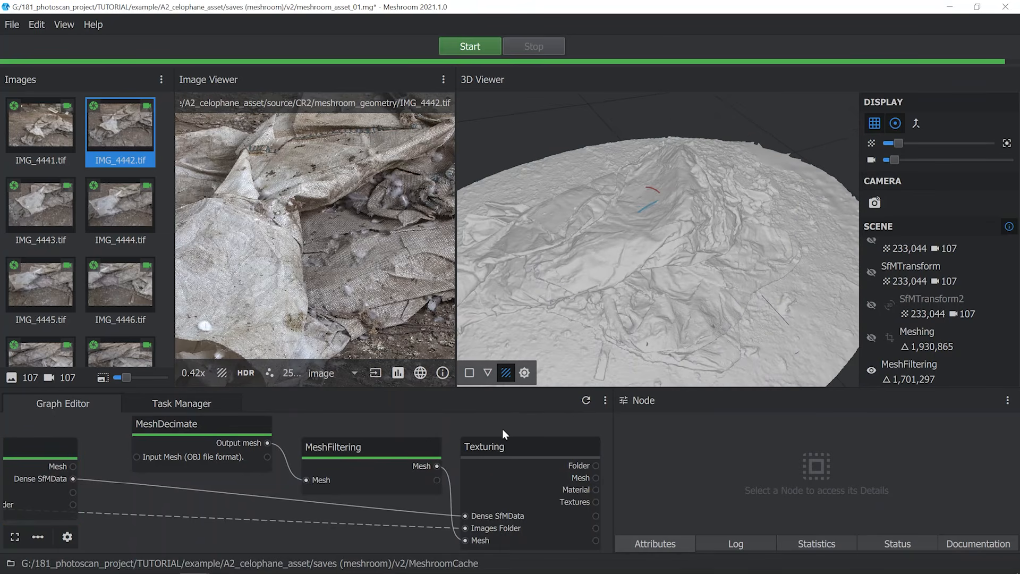
Configure the Texturing node with Texture File Type tiff, Texture Side 4096 and Texture Downscale 1.
{"action": "scroll", "coordinate": [502, 429], "scroll_direction": "down", "scroll_amount": 2}
{"action": "left_click", "coordinate": [402, 443]}
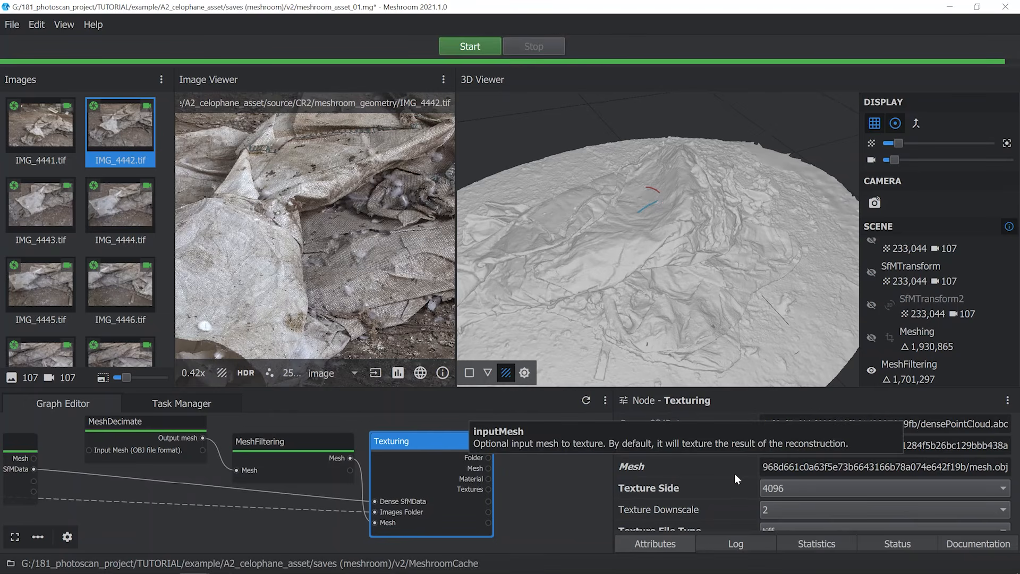
{"action": "scroll", "coordinate": [721, 494], "scroll_direction": "down", "scroll_amount": 3}
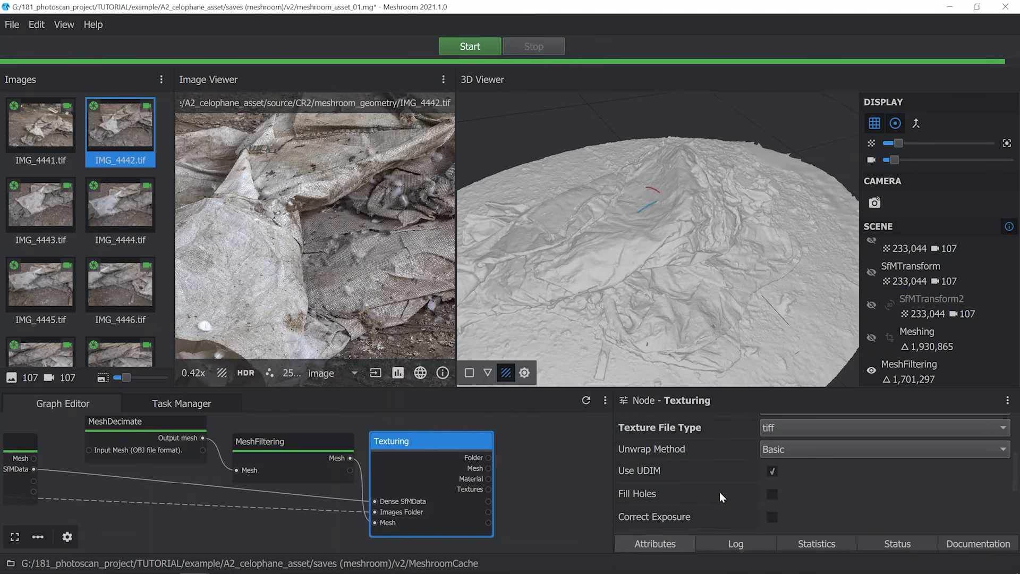
{"action": "scroll", "coordinate": [719, 492], "scroll_direction": "up", "scroll_amount": 3}
{"action": "left_click", "coordinate": [779, 499]}
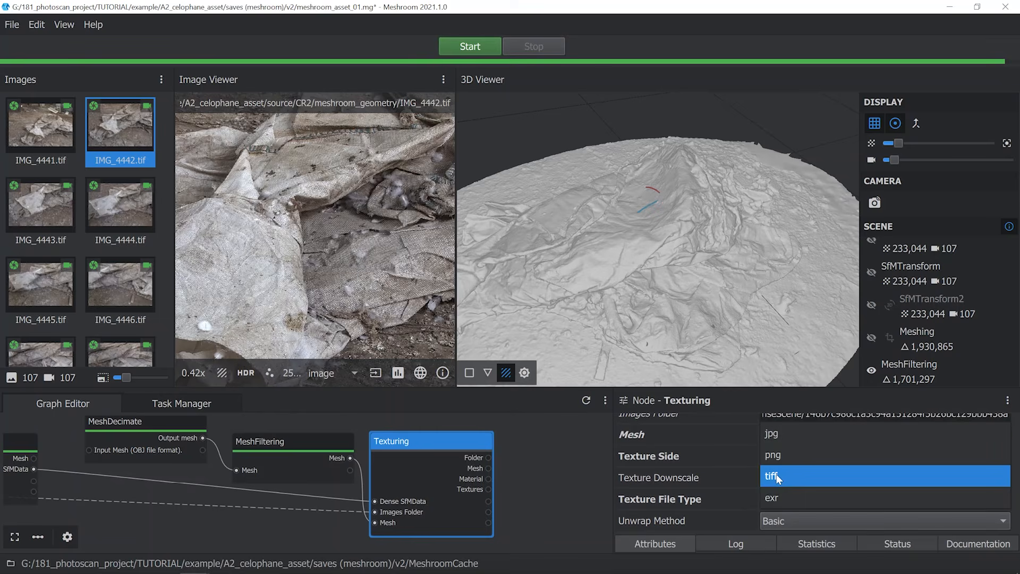
{"action": "left_click", "coordinate": [774, 477]}
{"action": "left_click", "coordinate": [776, 456]}
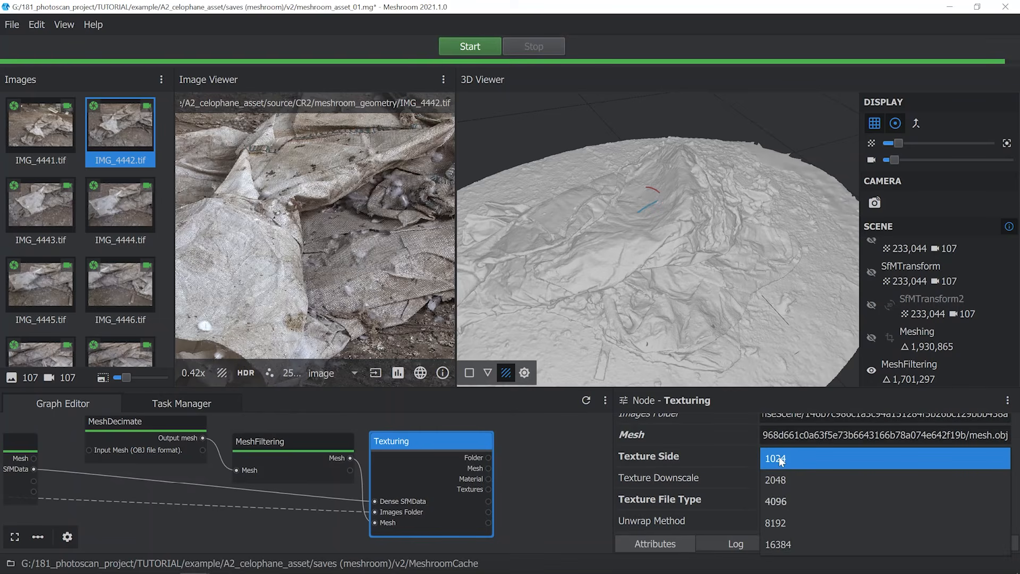
{"action": "left_click", "coordinate": [786, 499]}
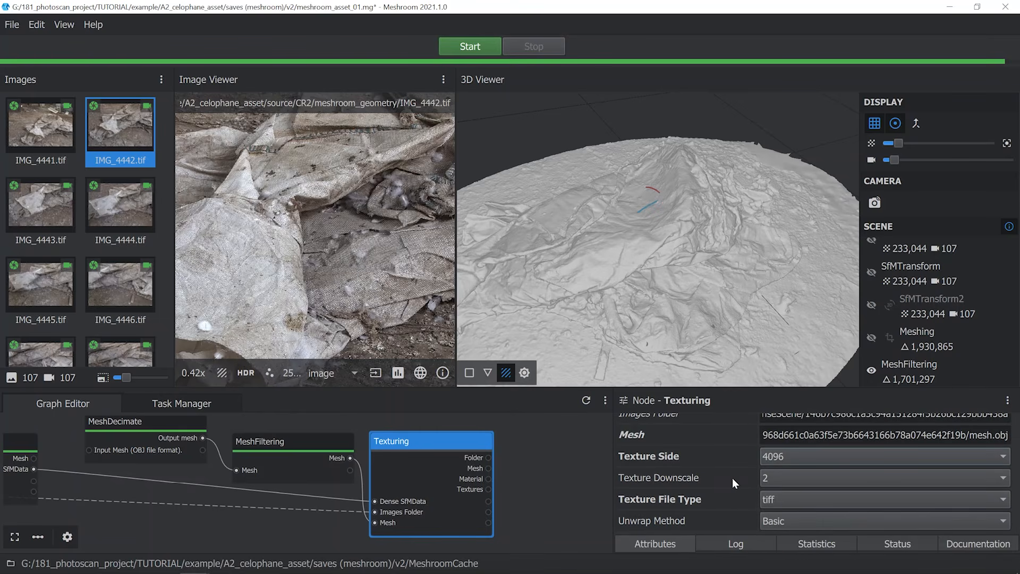
{"action": "left_click", "coordinate": [765, 477]}
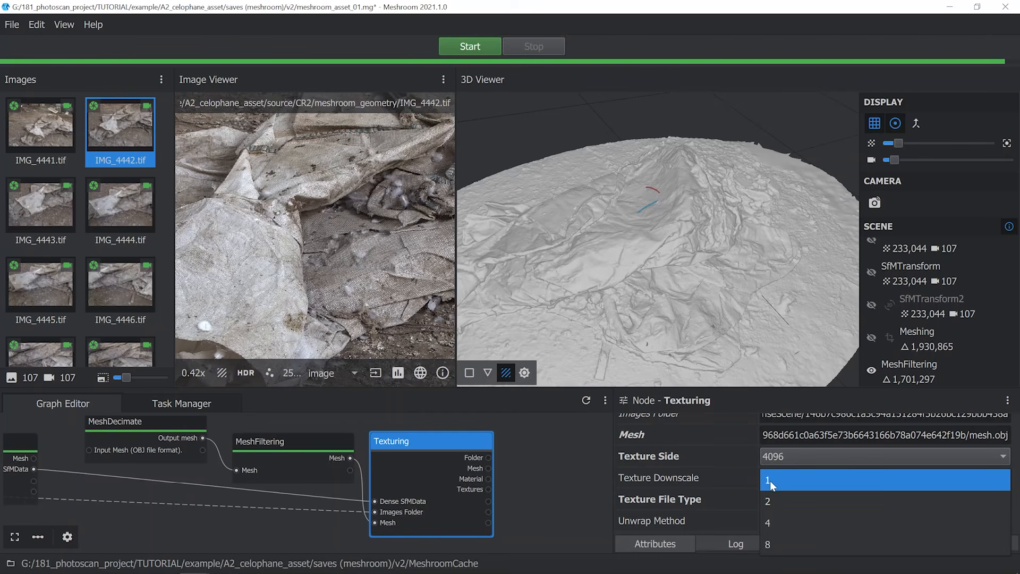
{"action": "left_click", "coordinate": [773, 480]}
Compute the Texturing node and show its result in the 3D viewer with the MeshFiltering result hidden.
{"action": "right_click", "coordinate": [428, 438]}
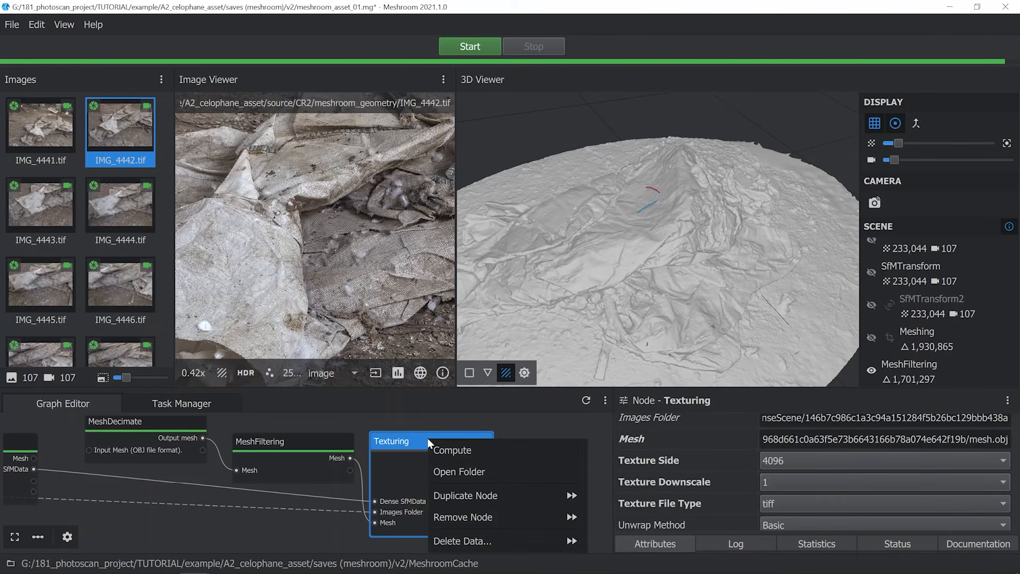
{"action": "left_click", "coordinate": [439, 443]}
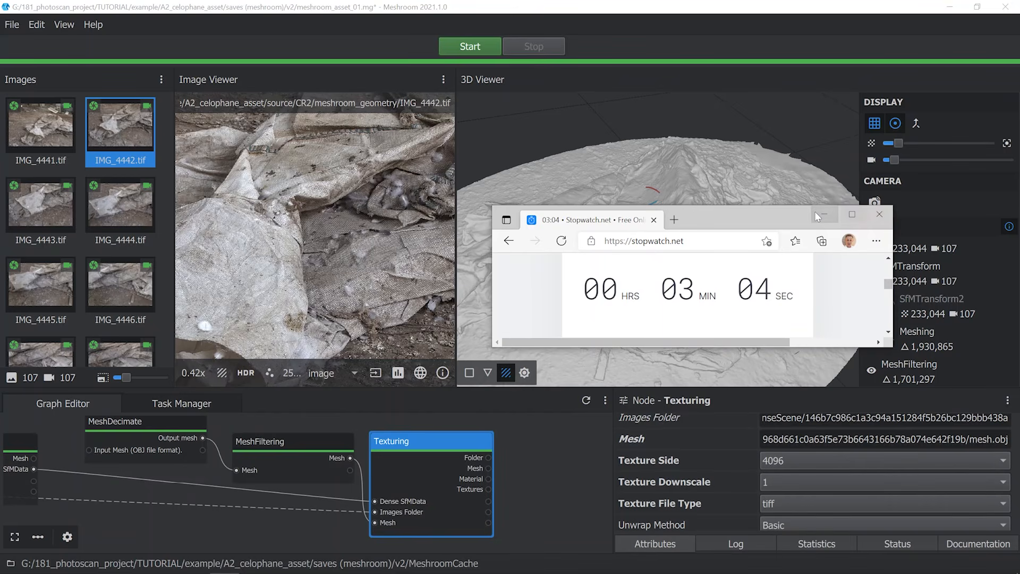
{"action": "left_click", "coordinate": [815, 213]}
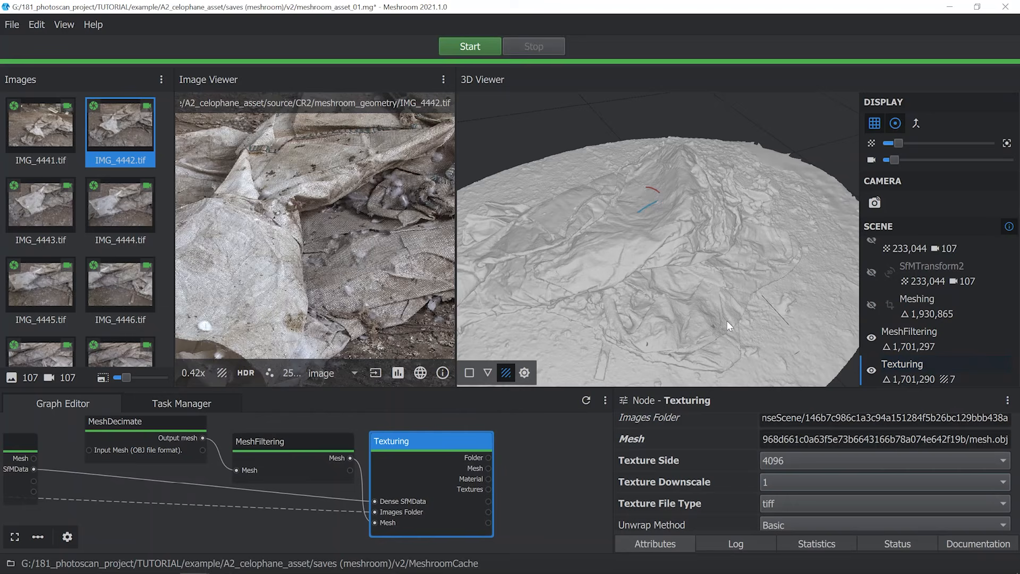
{"action": "left_click", "coordinate": [871, 337]}
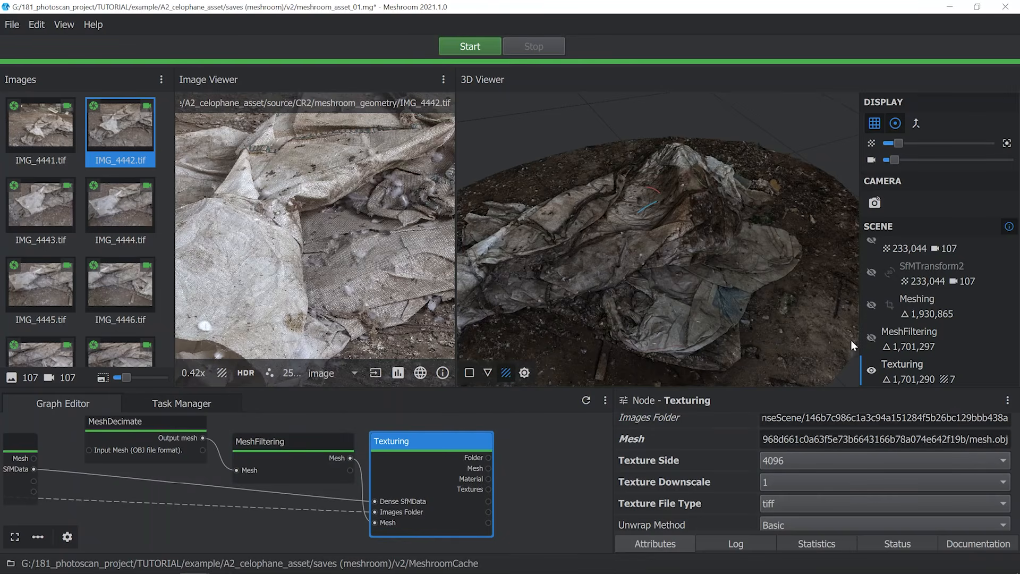
Inspect the Texturing result in the wireframe and textured display modes of the 3D viewer.
{"action": "left_click", "coordinate": [492, 371]}
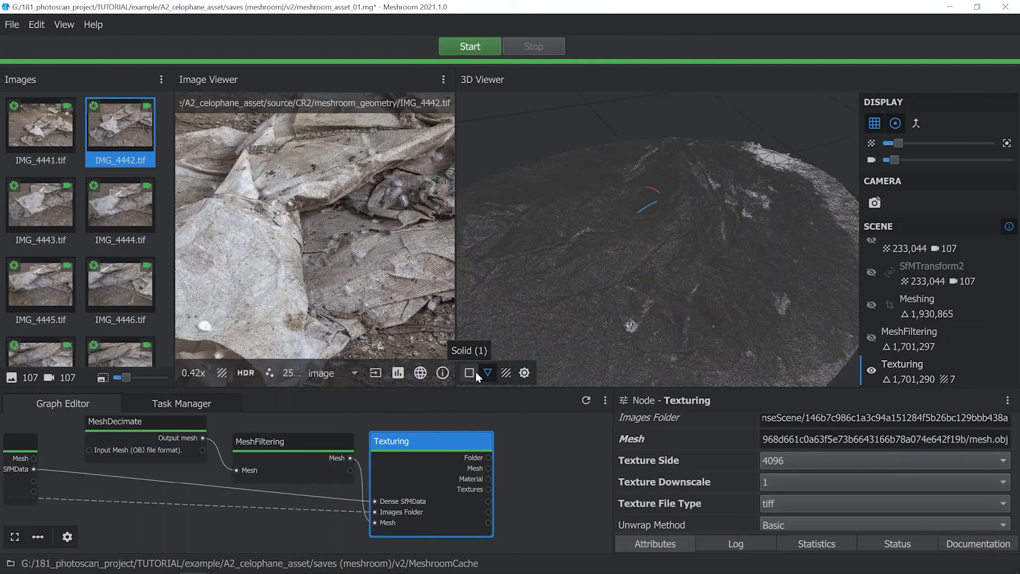
{"action": "left_click", "coordinate": [476, 372]}
{"action": "left_click", "coordinate": [485, 371]}
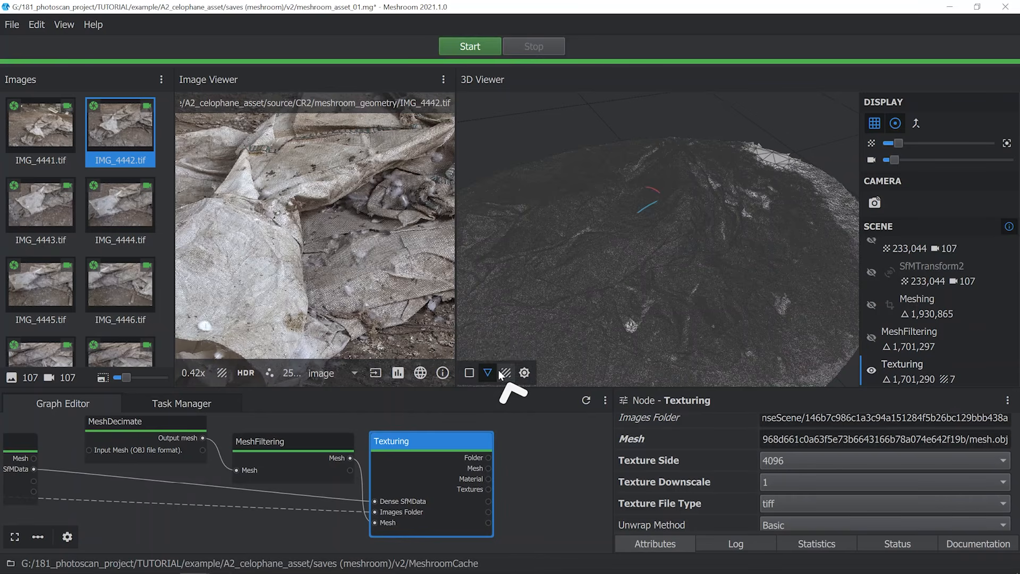
{"action": "left_click", "coordinate": [502, 372]}
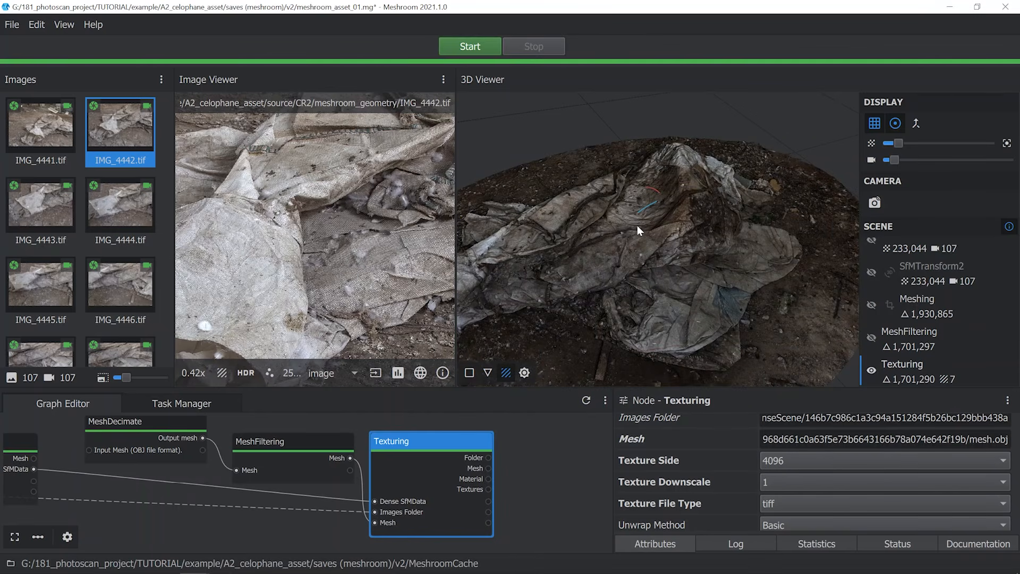
{"action": "left_click_drag", "start_coordinate": [649, 216], "coordinate": [738, 307]}
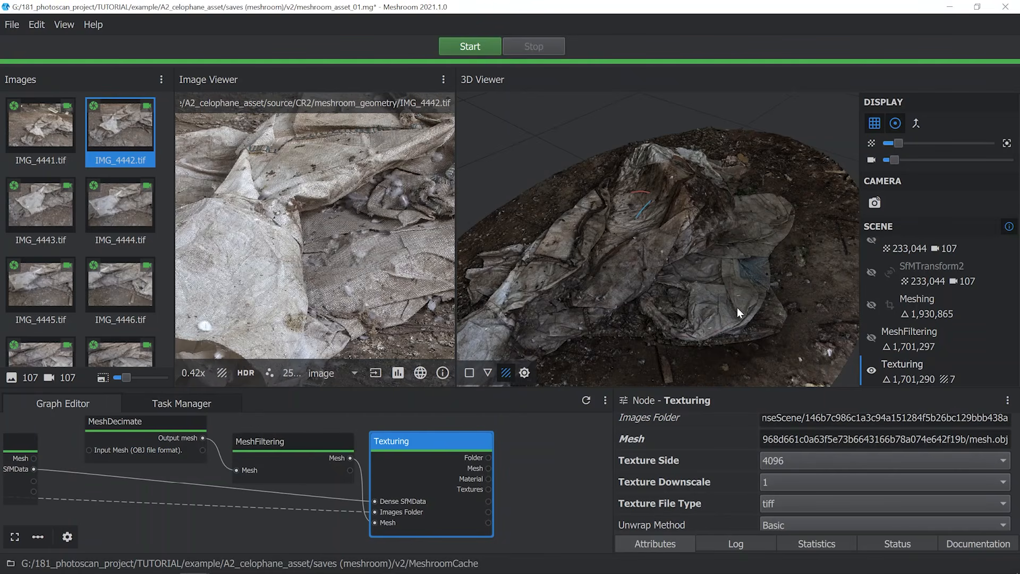
Save the project and duplicate the Texturing node below the original in an enlarged graph area.
{"action": "key", "text": "ctrl+s"}
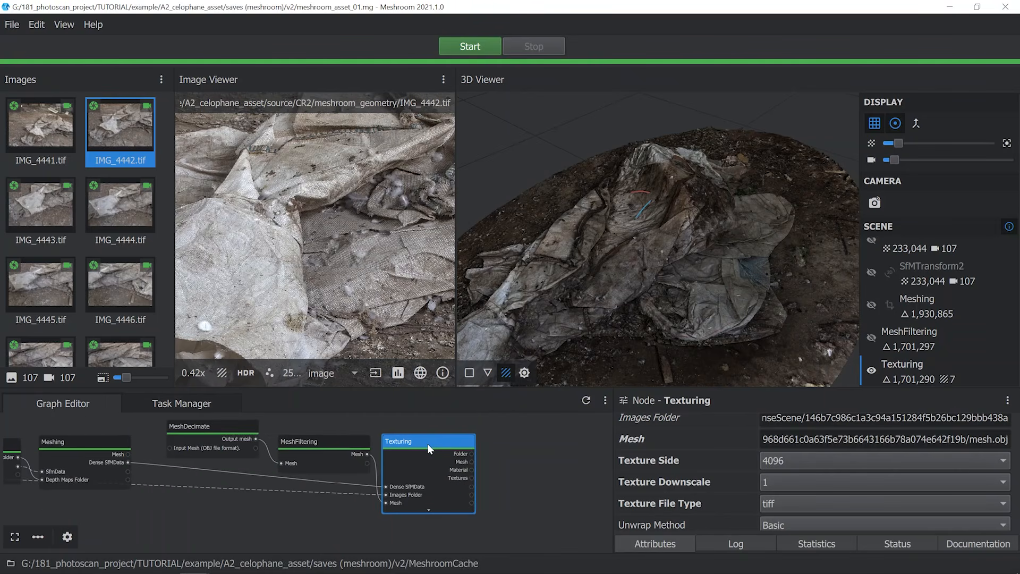
{"action": "middle_click_drag", "start_coordinate": [428, 444], "coordinate": [508, 439]}
{"action": "right_click", "coordinate": [512, 437]}
{"action": "left_click", "coordinate": [533, 492]}
{"action": "scroll", "coordinate": [534, 505], "scroll_direction": "down", "scroll_amount": 3}
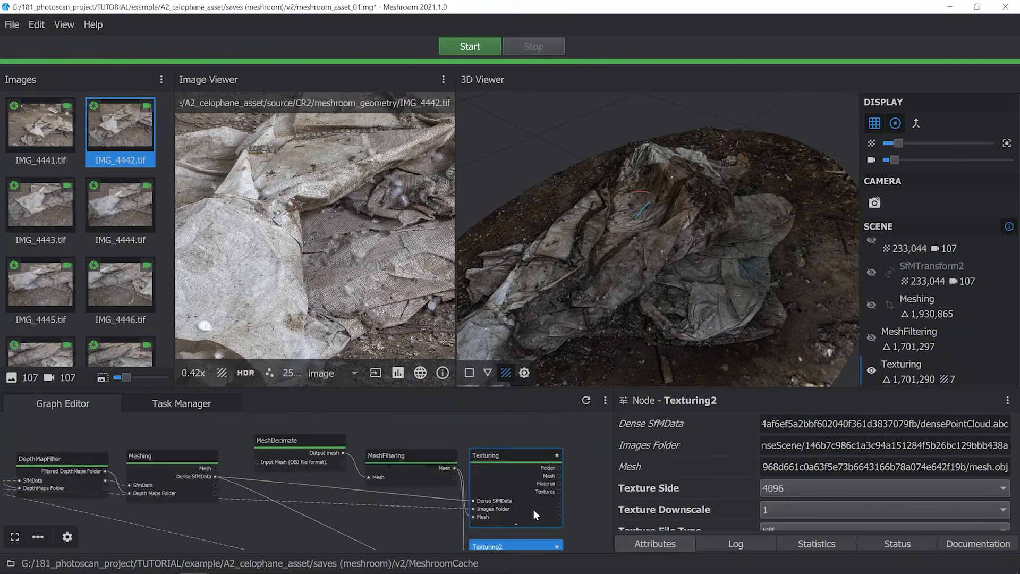
{"action": "left_click_drag", "start_coordinate": [442, 390], "coordinate": [445, 305]}
{"action": "scroll", "coordinate": [467, 404], "scroll_direction": "up", "scroll_amount": 3}
{"action": "left_click", "coordinate": [478, 361]}
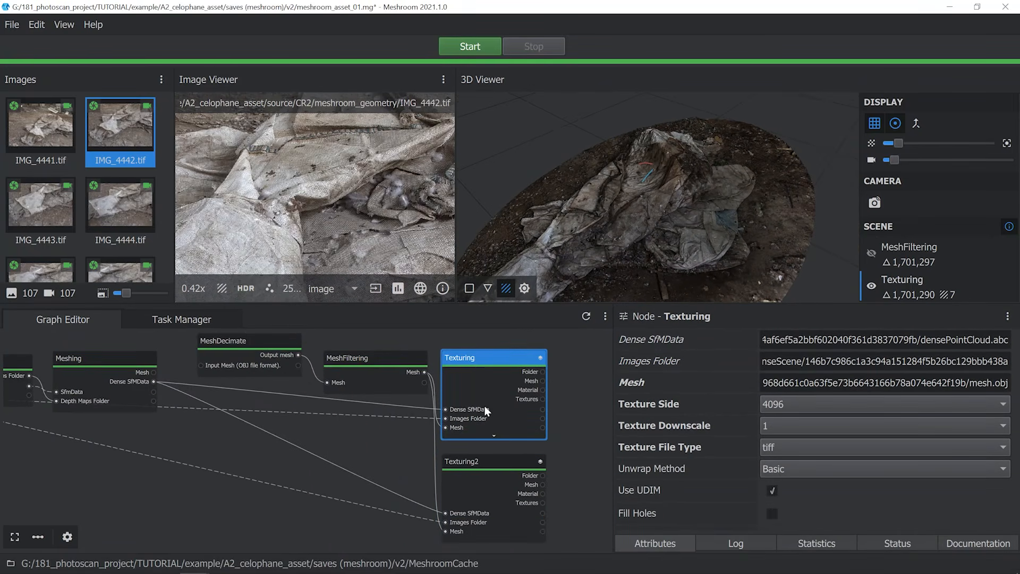
{"action": "left_click", "coordinate": [481, 465]}
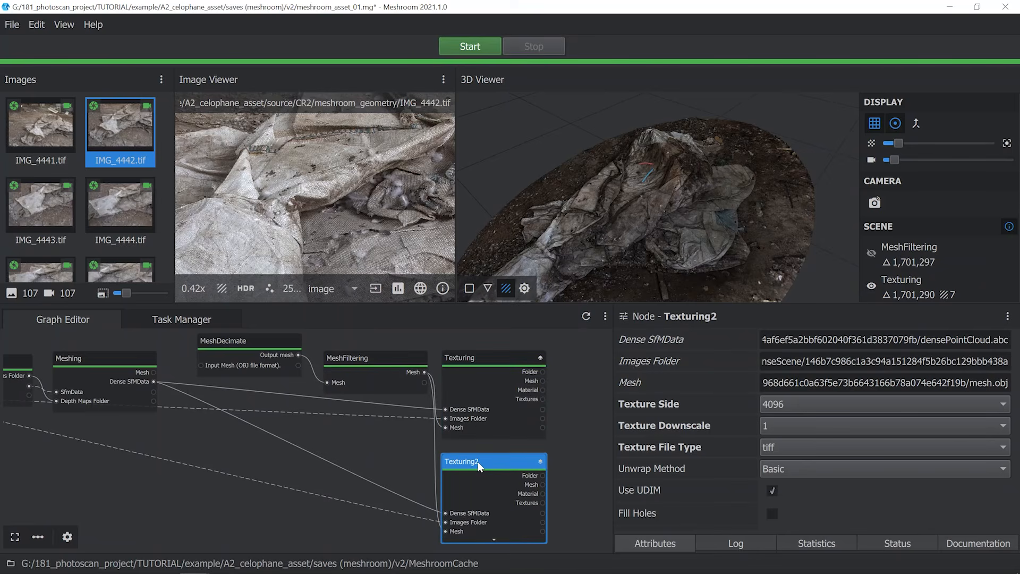
Duplicate the PrepareDenseScene node in the graph without its following nodes.
{"action": "middle_click_drag", "start_coordinate": [232, 453], "coordinate": [623, 458]}
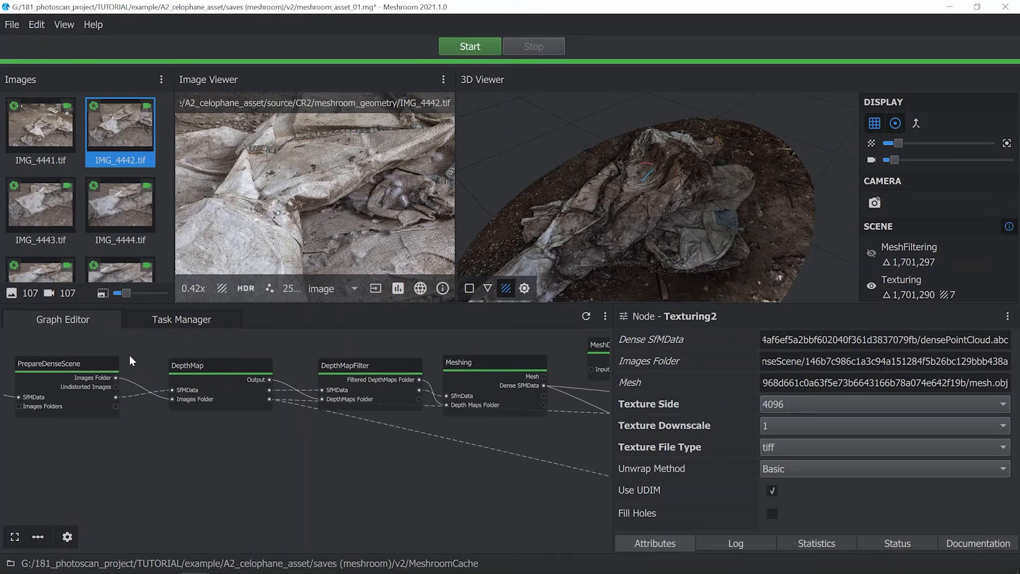
{"action": "left_click", "coordinate": [84, 366]}
{"action": "middle_click_drag", "start_coordinate": [83, 366], "coordinate": [188, 359]}
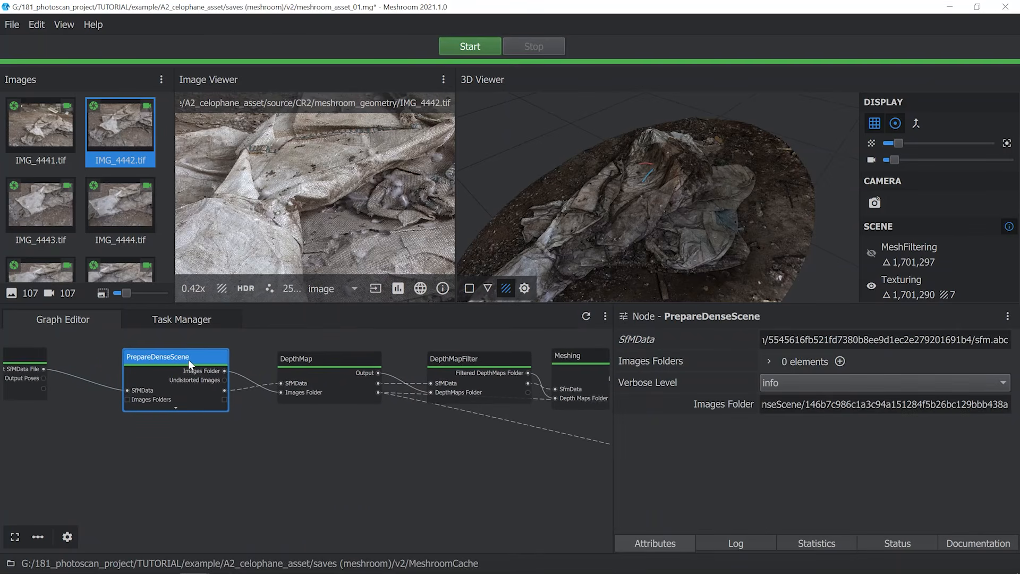
{"action": "right_click", "coordinate": [189, 359]}
{"action": "left_click", "coordinate": [221, 416]}
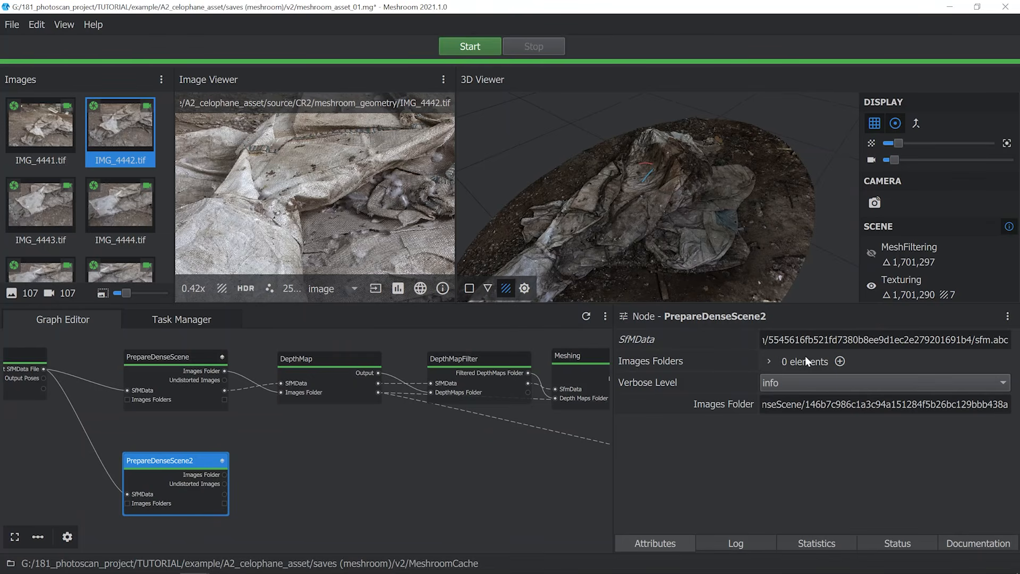
Add an empty Images Folders element to the PrepareDenseScene2 node and open it for editing.
{"action": "left_click", "coordinate": [838, 361]}
{"action": "left_click", "coordinate": [769, 361]}
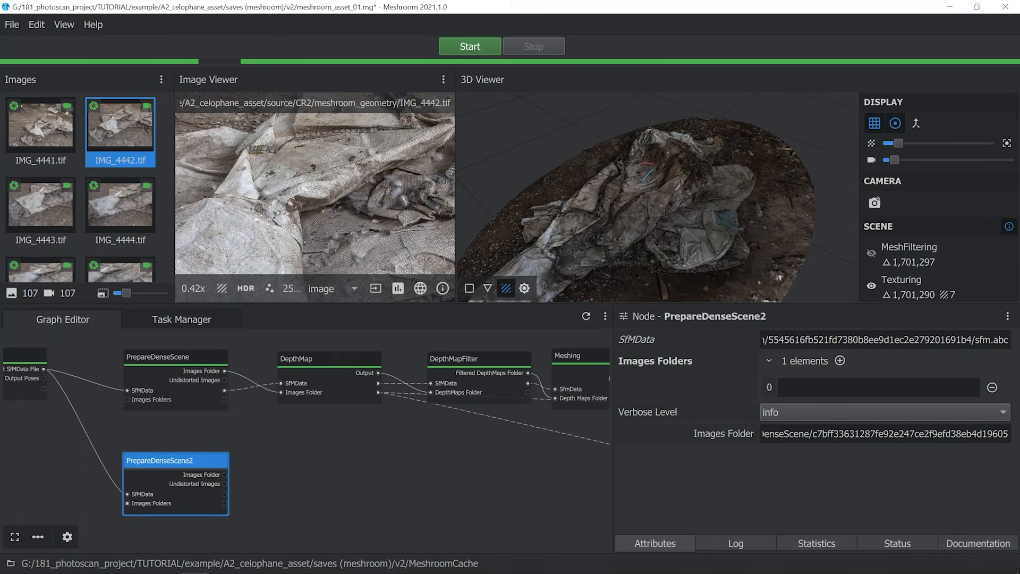
{"action": "left_click", "coordinate": [850, 387]}
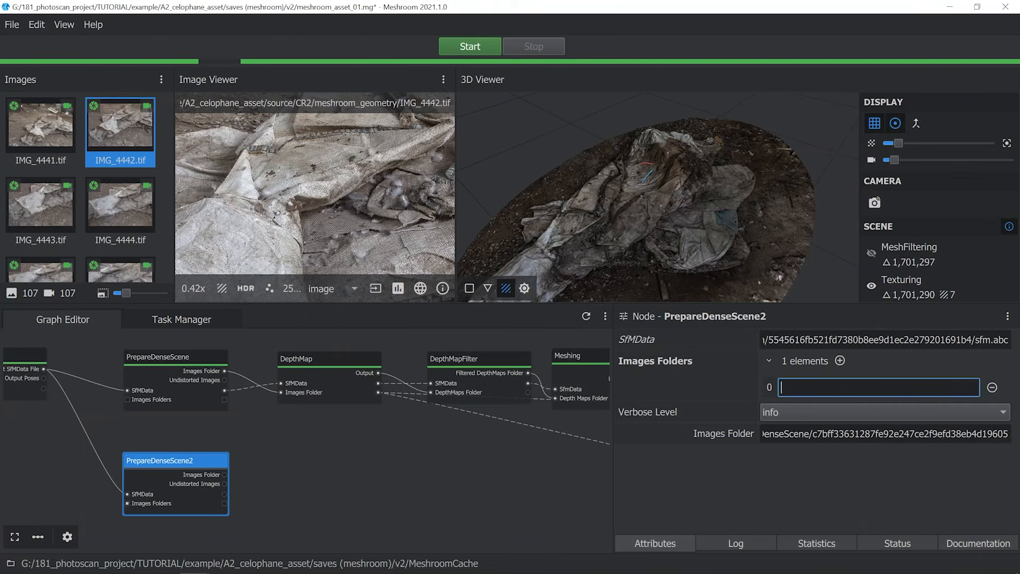
Switch to File Explorer and open the meshroom_texture folder inside the CR2 source folder.
{"action": "key", "text": "alt+Tab"}
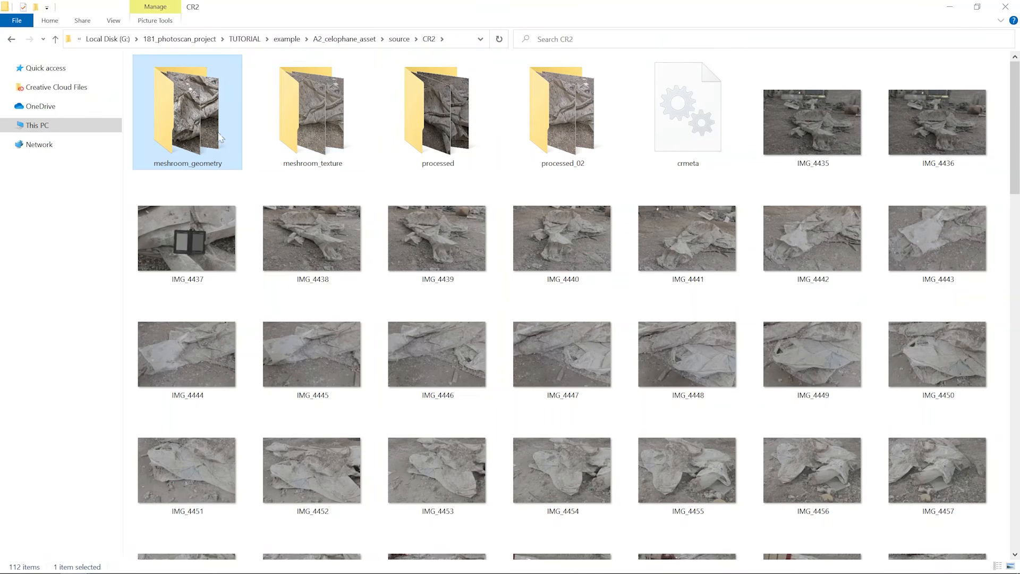
{"action": "left_click", "coordinate": [313, 129]}
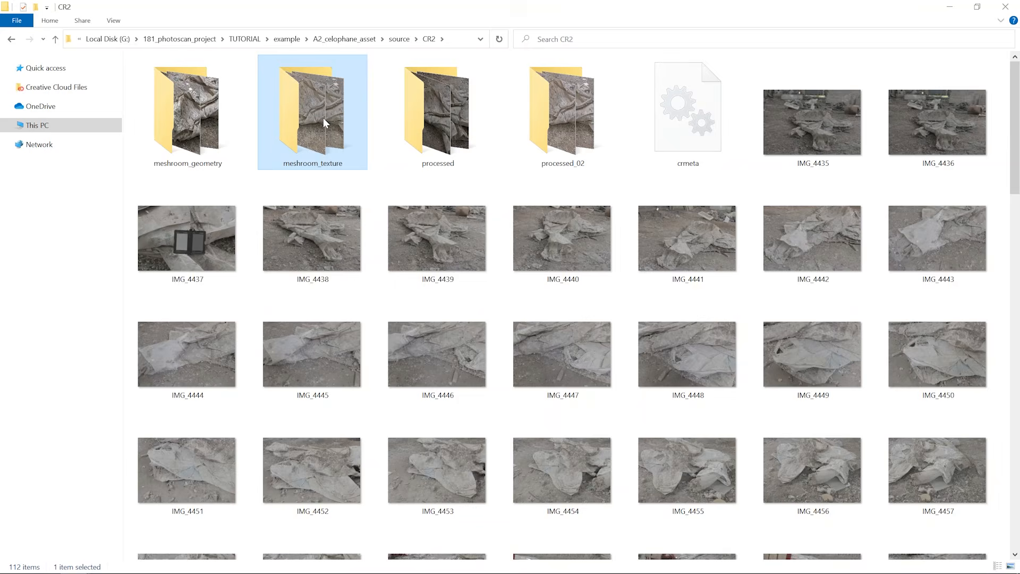
{"action": "double_click", "coordinate": [324, 117]}
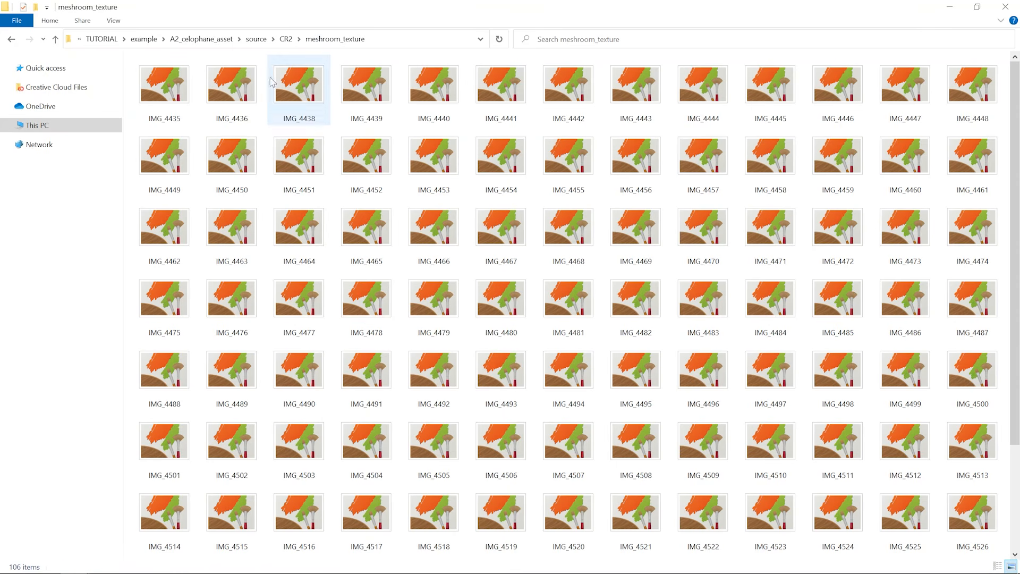
Look through the photos in the meshroom_texture folder and examine the fabric detail of IMG_4444 up close.
{"action": "double_click", "coordinate": [226, 89]}
{"action": "key", "text": "Right"}
{"action": "key", "text": "Right"}
{"action": "key", "text": "Right"}
{"action": "key", "text": "Right"}
{"action": "key", "text": "Right"}
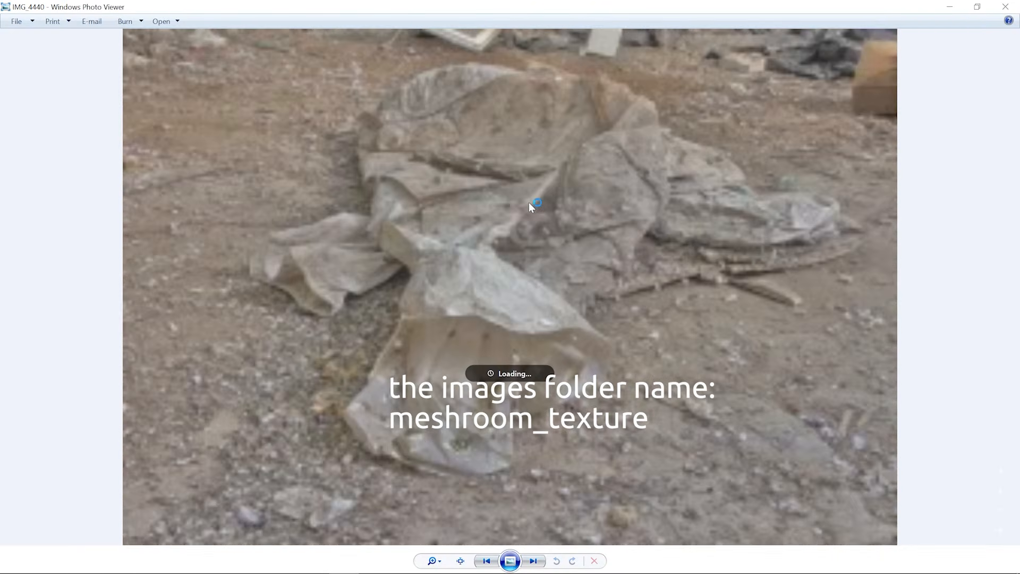
{"action": "key", "text": "Left"}
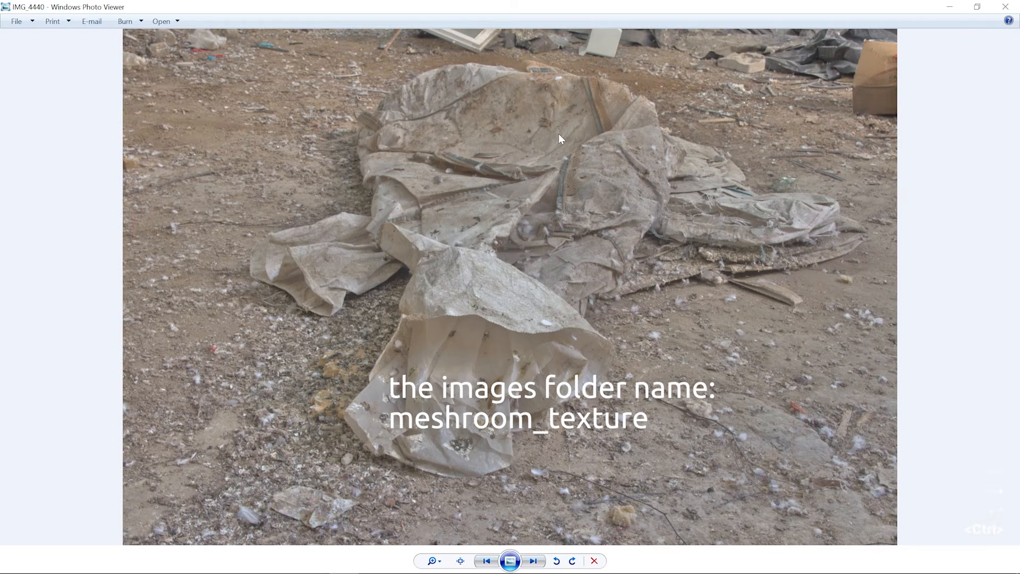
{"action": "key", "text": "Right"}
{"action": "key", "text": "Right"}
{"action": "key", "text": "Right"}
{"action": "key", "text": "Right"}
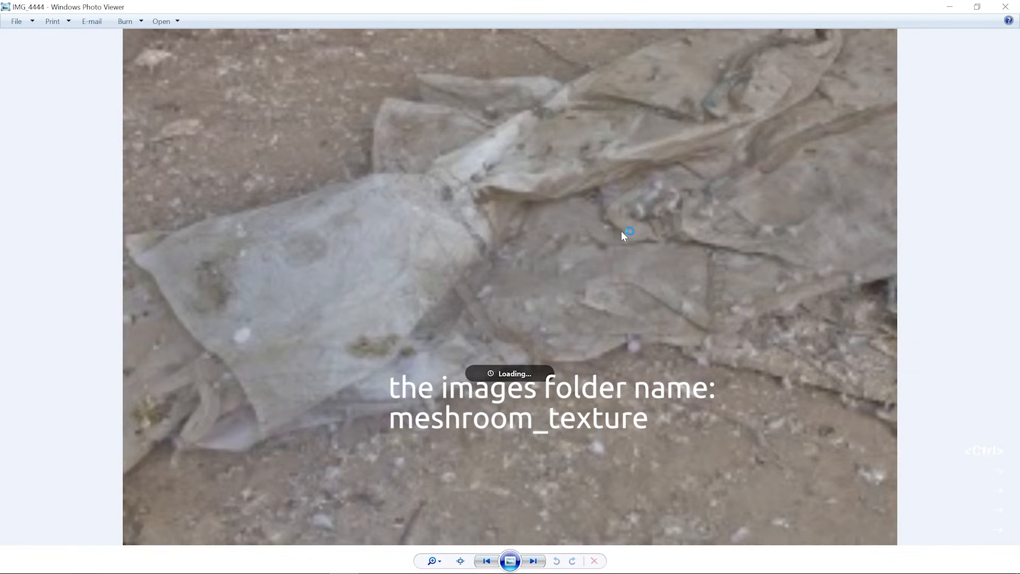
{"action": "scroll", "coordinate": [611, 234], "scroll_direction": "up", "scroll_amount": 5, "text": "ctrl"}
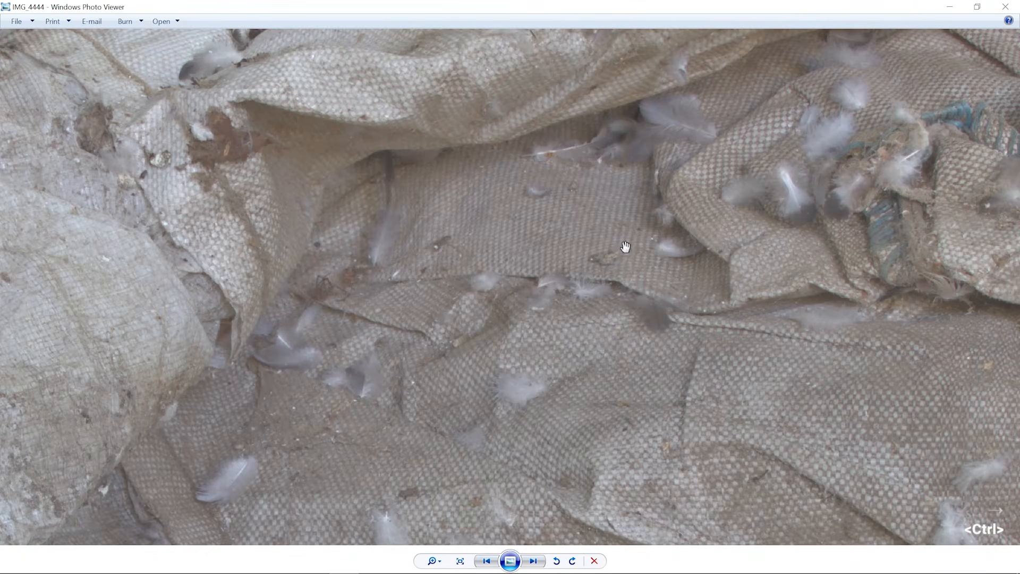
{"action": "left_click_drag", "start_coordinate": [759, 186], "coordinate": [668, 257]}
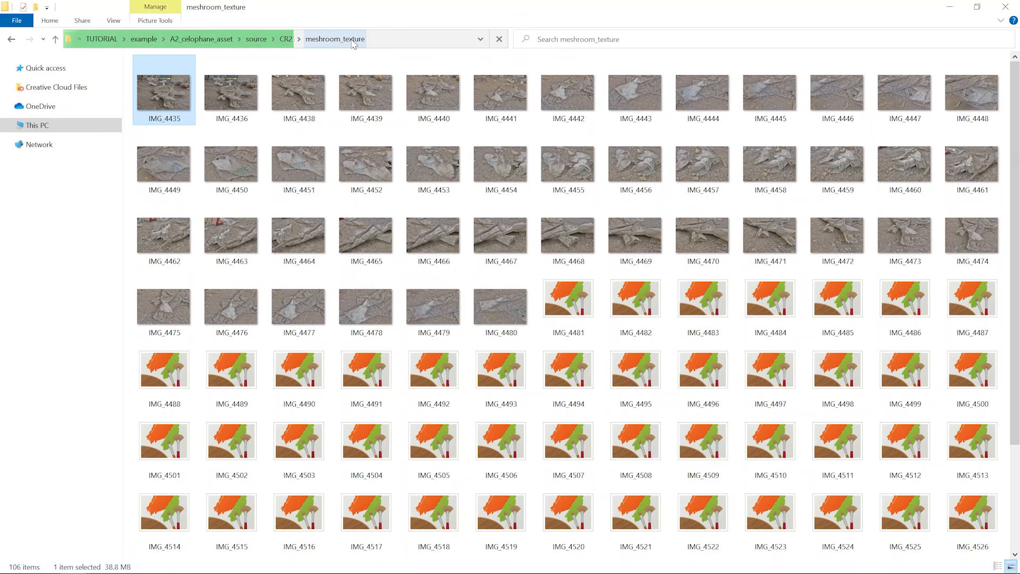
Copy the meshroom_texture folder address and paste it in Meshroom as the Images Folders entry of PrepareDenseScene2.
{"action": "right_click", "coordinate": [351, 39]}
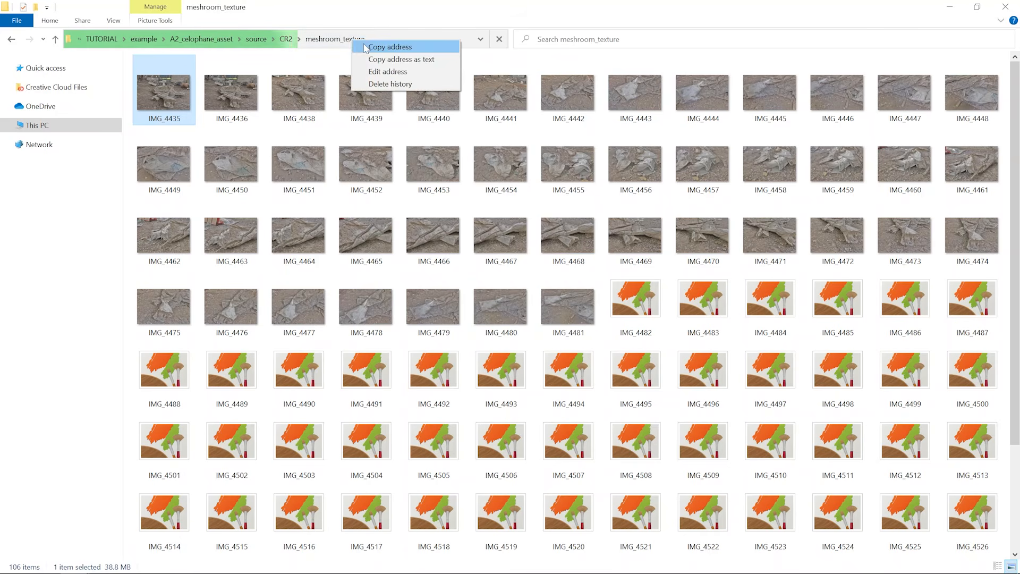
{"action": "left_click", "coordinate": [390, 47]}
{"action": "key", "text": "alt+Tab"}
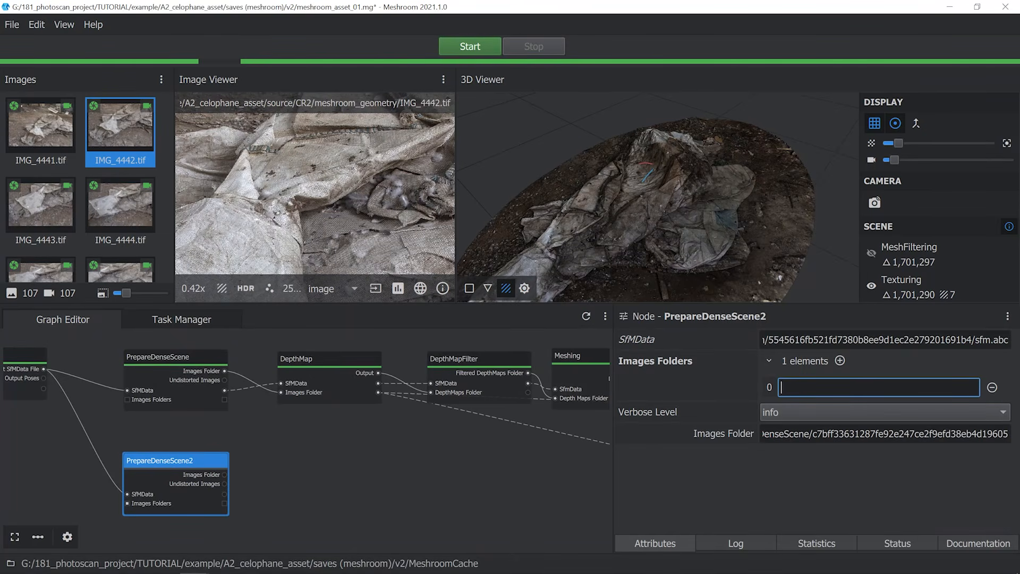
{"action": "key", "text": "ctrl+v"}
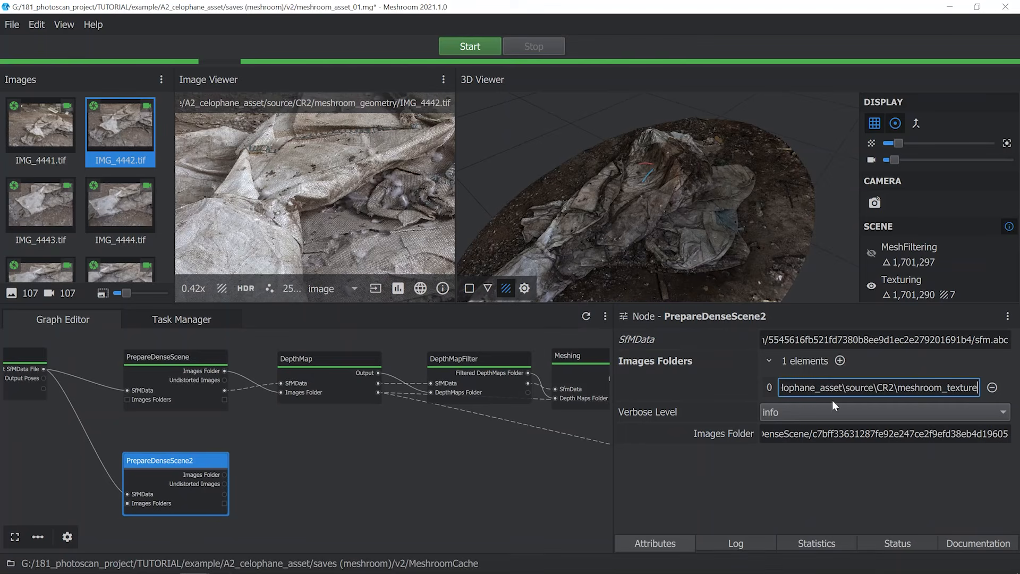
Replace the DepthMap connection into Texturing2's Images Folder input with the Images Folder output of PrepareDenseScene2.
{"action": "middle_click_drag", "start_coordinate": [519, 449], "coordinate": [415, 424]}
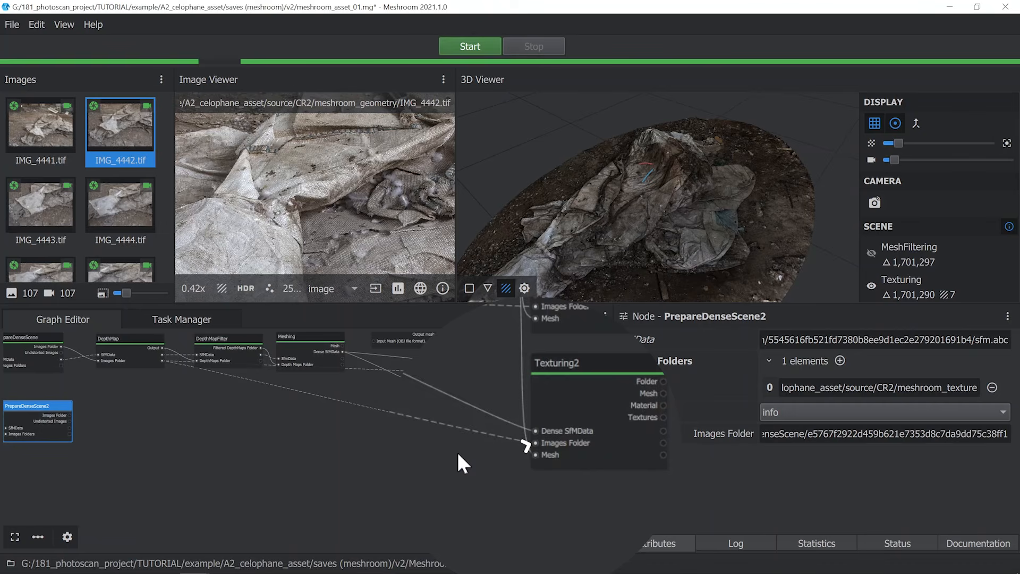
{"action": "right_click", "coordinate": [512, 440]}
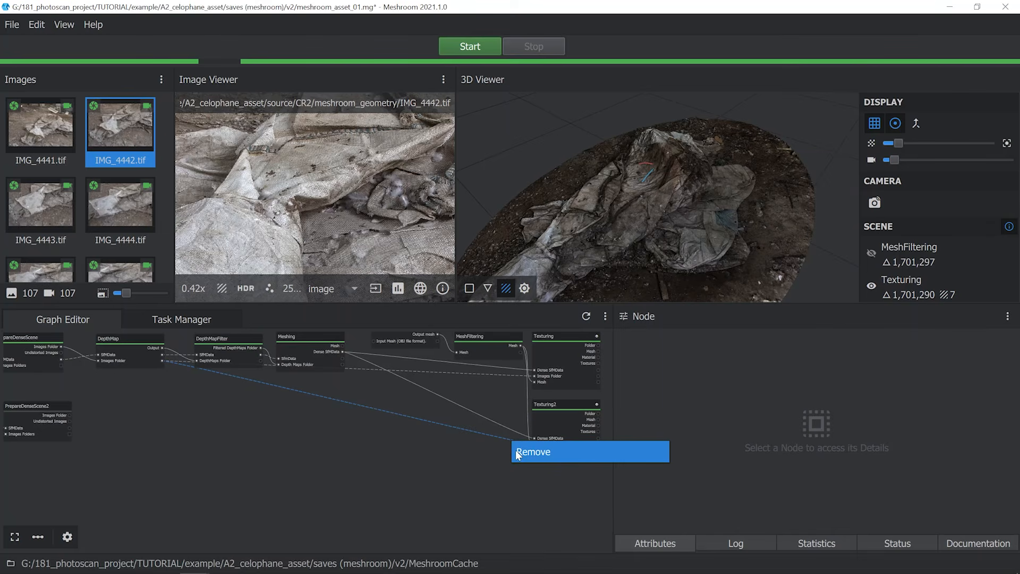
{"action": "left_click", "coordinate": [518, 452]}
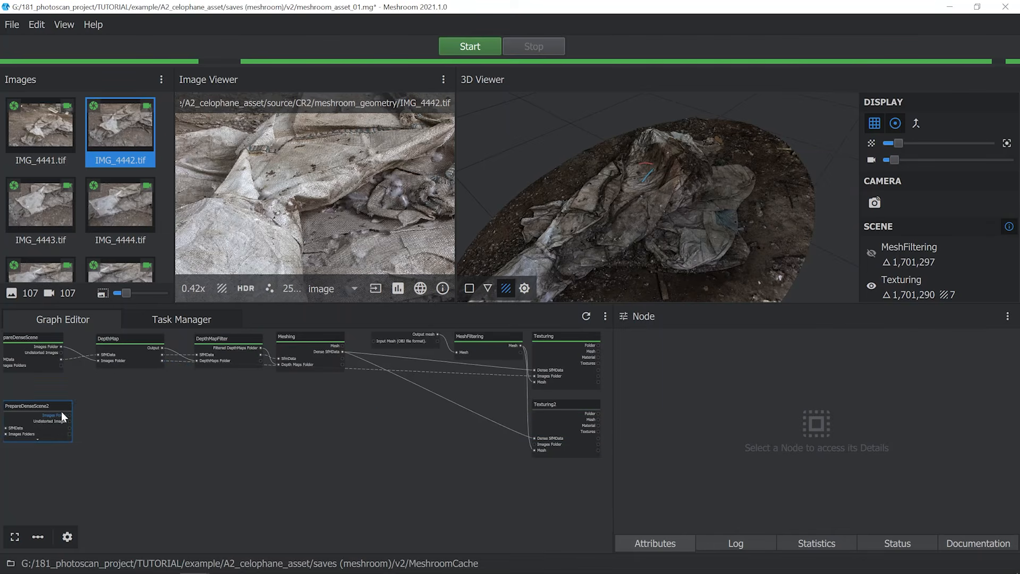
{"action": "left_click_drag", "start_coordinate": [62, 411], "coordinate": [267, 437]}
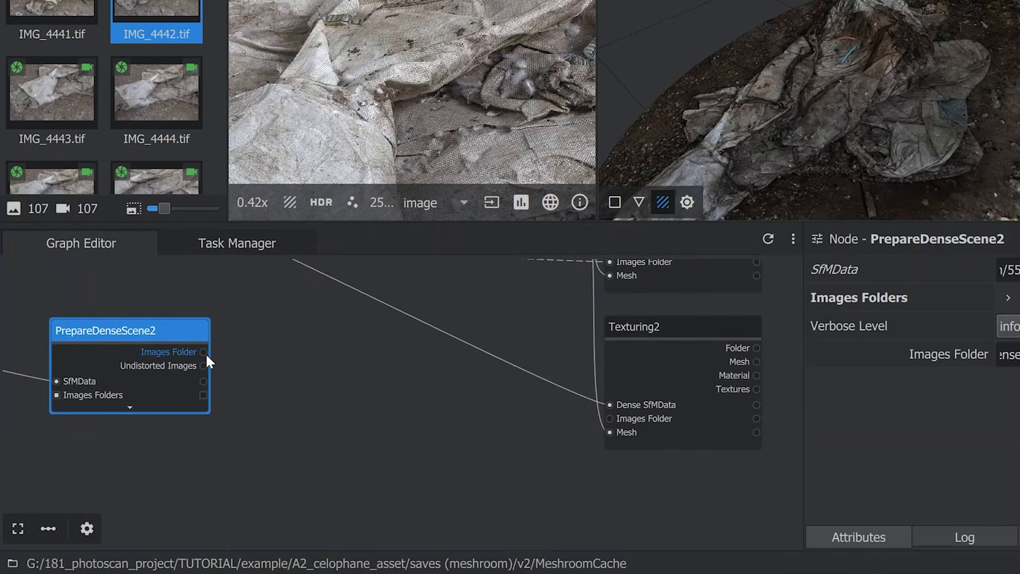
{"action": "left_click_drag", "start_coordinate": [204, 351], "coordinate": [611, 421]}
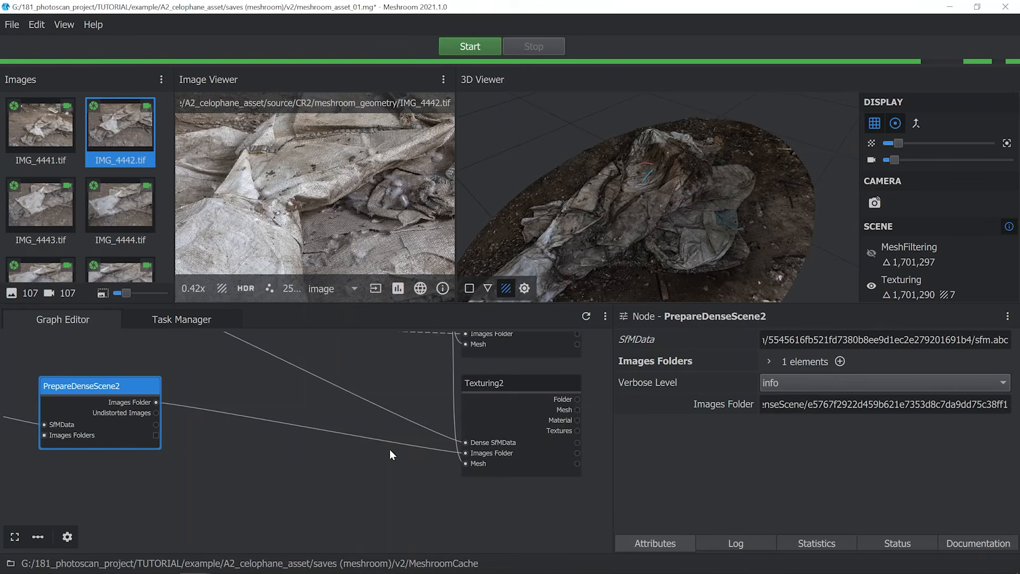
Configure the Texturing2 node with texture side 4096, texture downscale 1, exr file type and the LSCM unwrap method.
{"action": "middle_click_drag", "start_coordinate": [434, 394], "coordinate": [392, 447]}
{"action": "scroll", "coordinate": [399, 429], "scroll_direction": "down", "scroll_amount": 1}
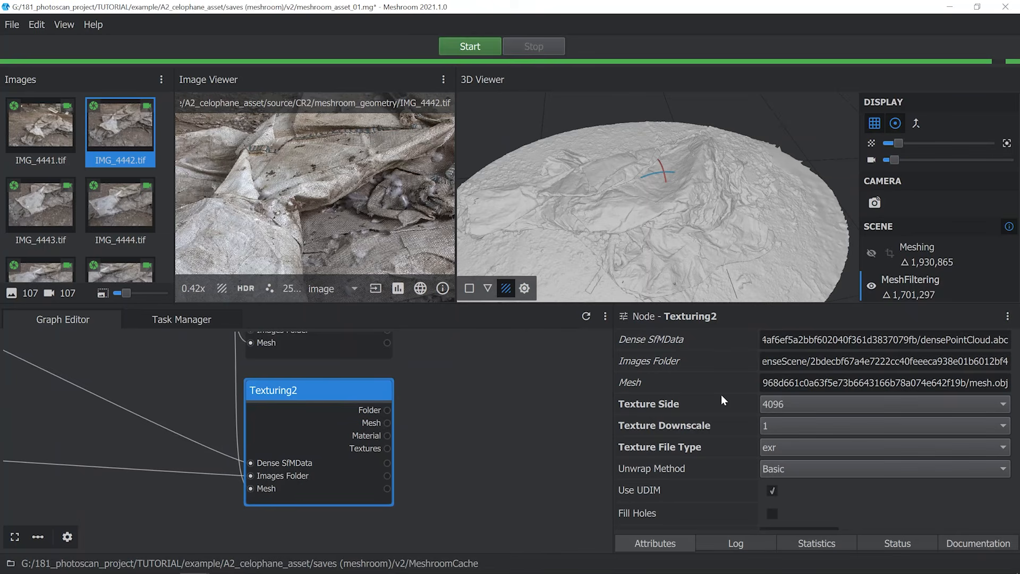
{"action": "left_click", "coordinate": [767, 404]}
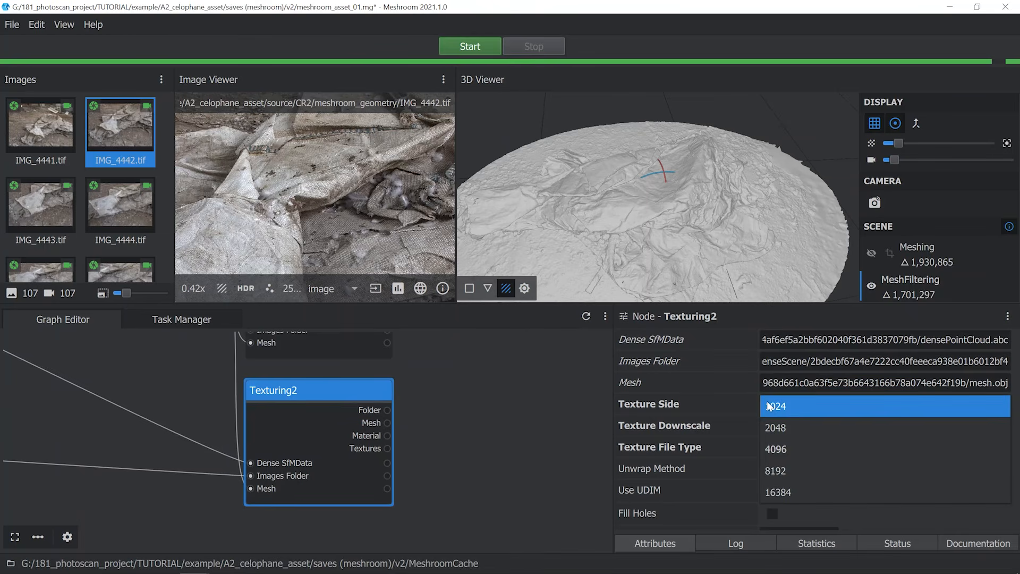
{"action": "left_click", "coordinate": [780, 451]}
{"action": "left_click", "coordinate": [778, 428]}
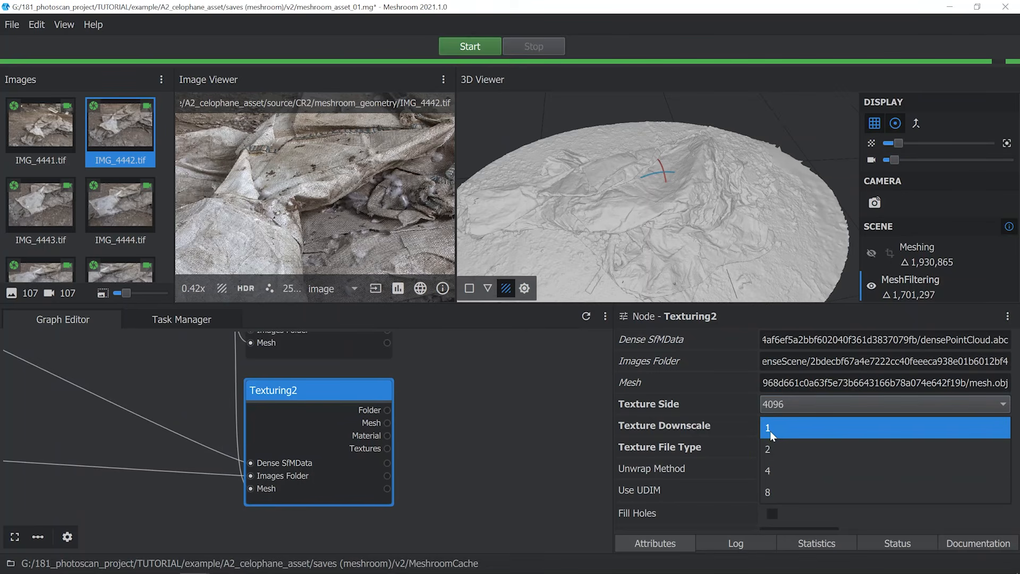
{"action": "left_click", "coordinate": [775, 429]}
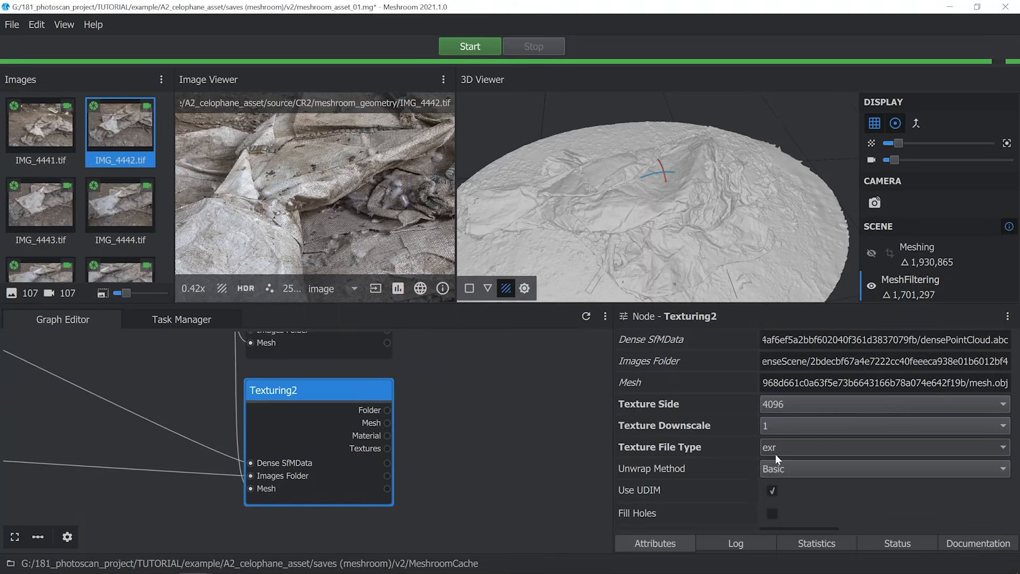
{"action": "left_click", "coordinate": [776, 452]}
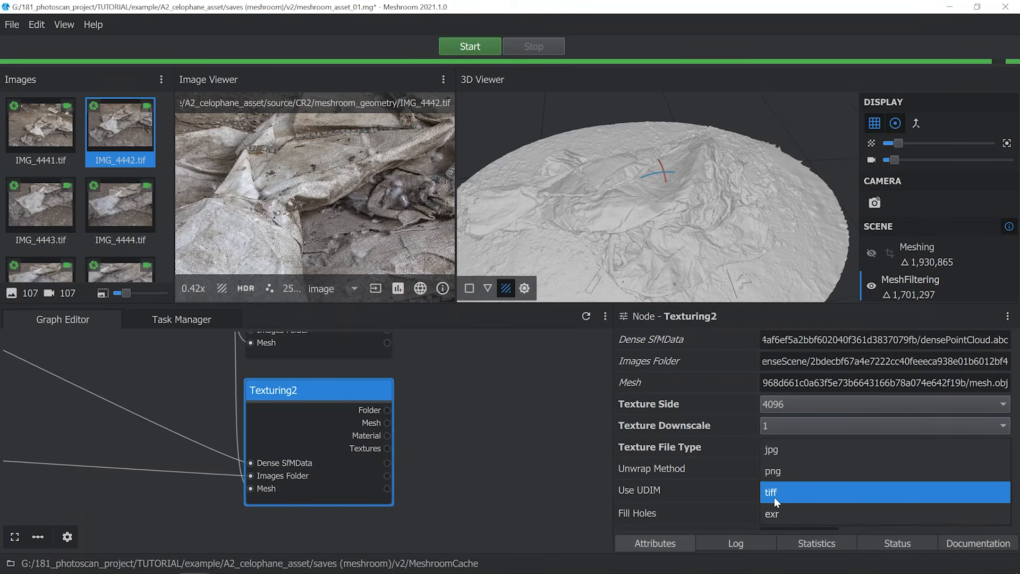
{"action": "left_click", "coordinate": [796, 515]}
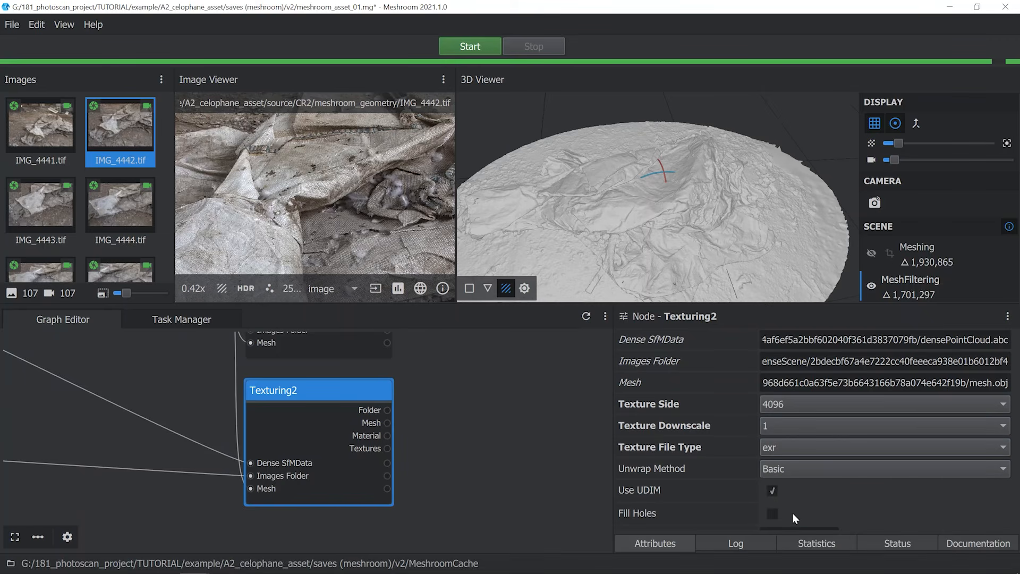
{"action": "left_click", "coordinate": [784, 471]}
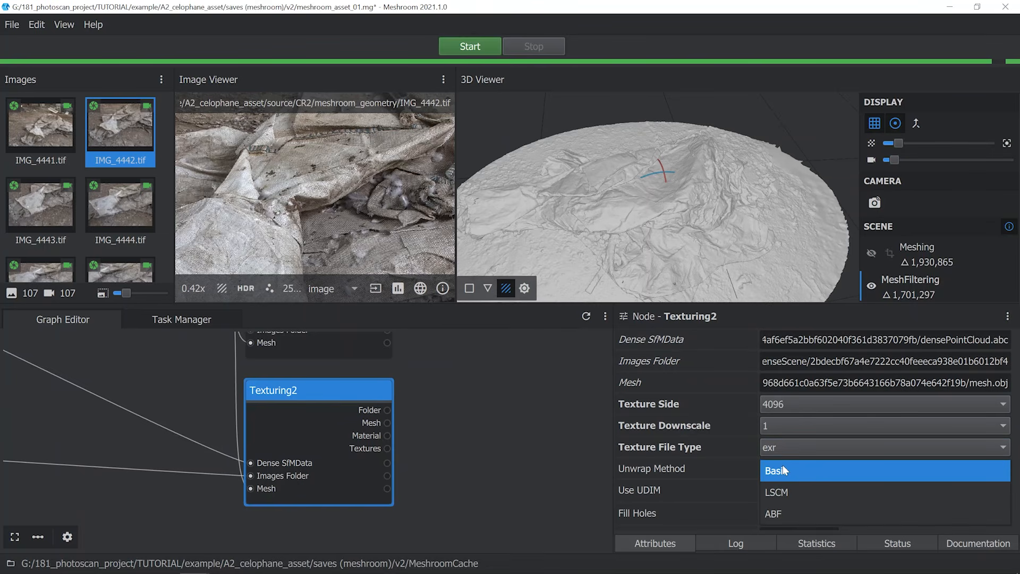
{"action": "left_click", "coordinate": [786, 493]}
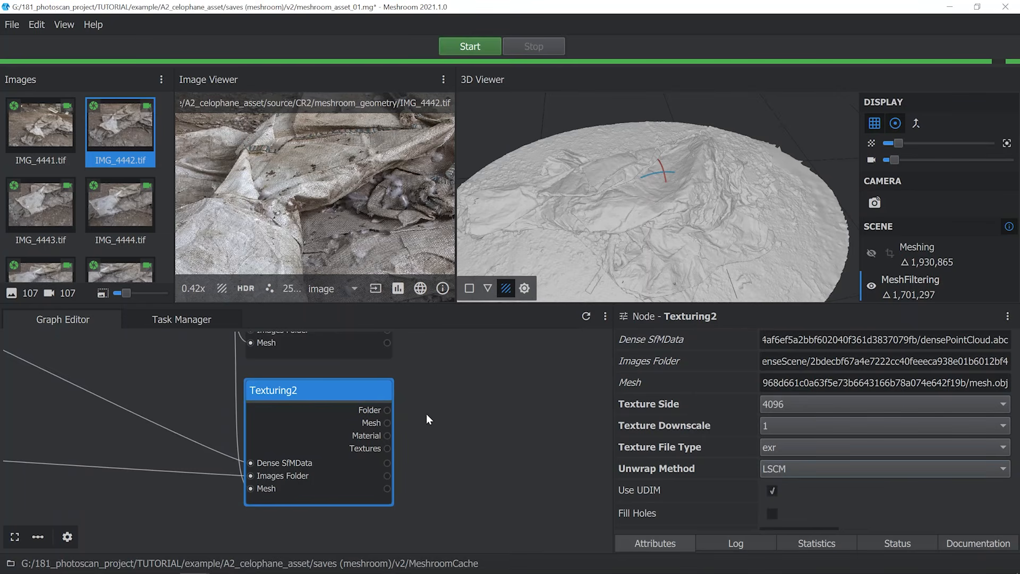
Compute the Texturing2 node and pause the browser stopwatch that times the computation.
{"action": "right_click", "coordinate": [375, 396]}
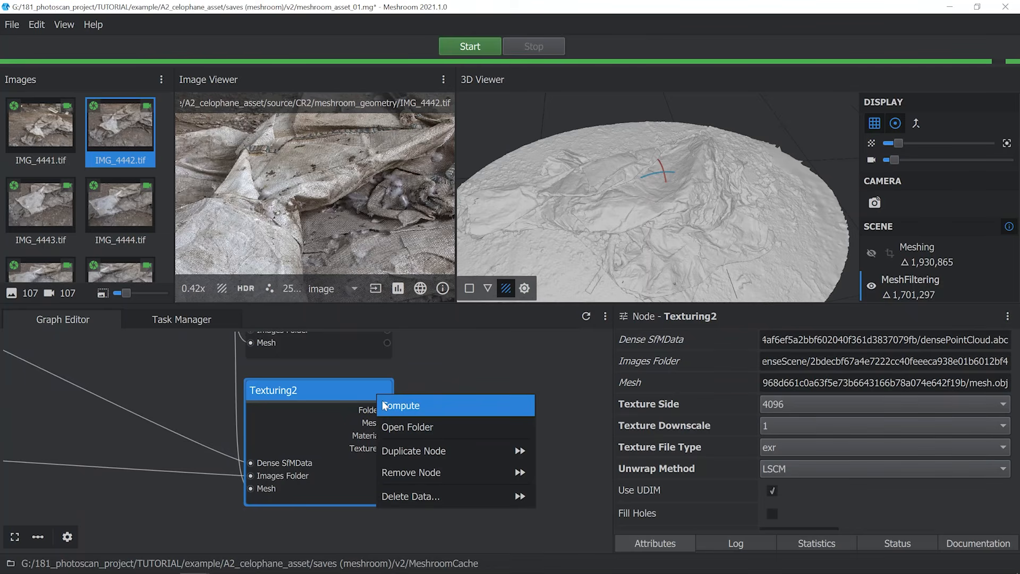
{"action": "left_click", "coordinate": [393, 405]}
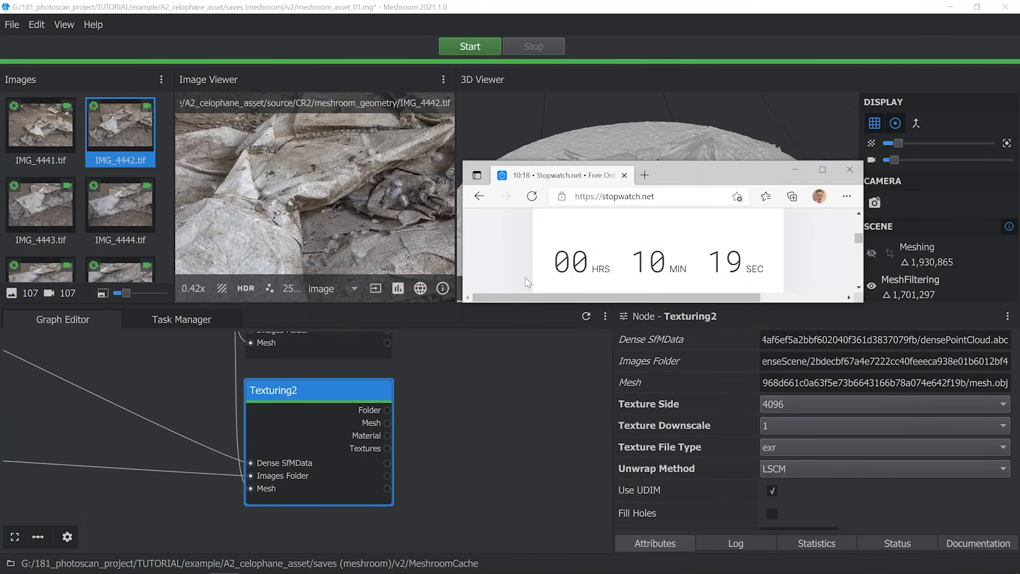
{"action": "scroll", "coordinate": [589, 272], "scroll_direction": "down", "scroll_amount": 1}
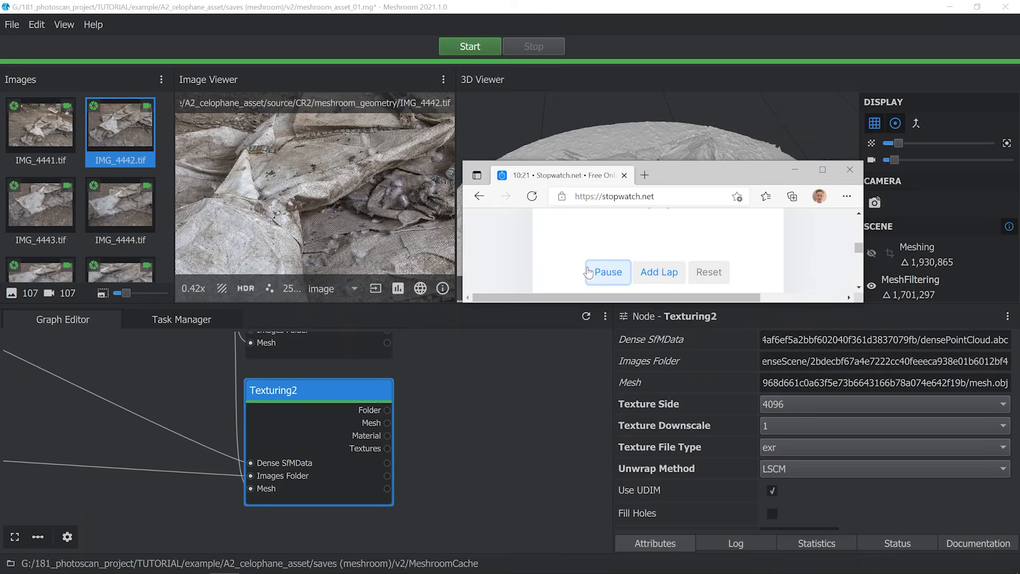
{"action": "left_click", "coordinate": [597, 228]}
{"action": "scroll", "coordinate": [638, 255], "scroll_direction": "up", "scroll_amount": 1}
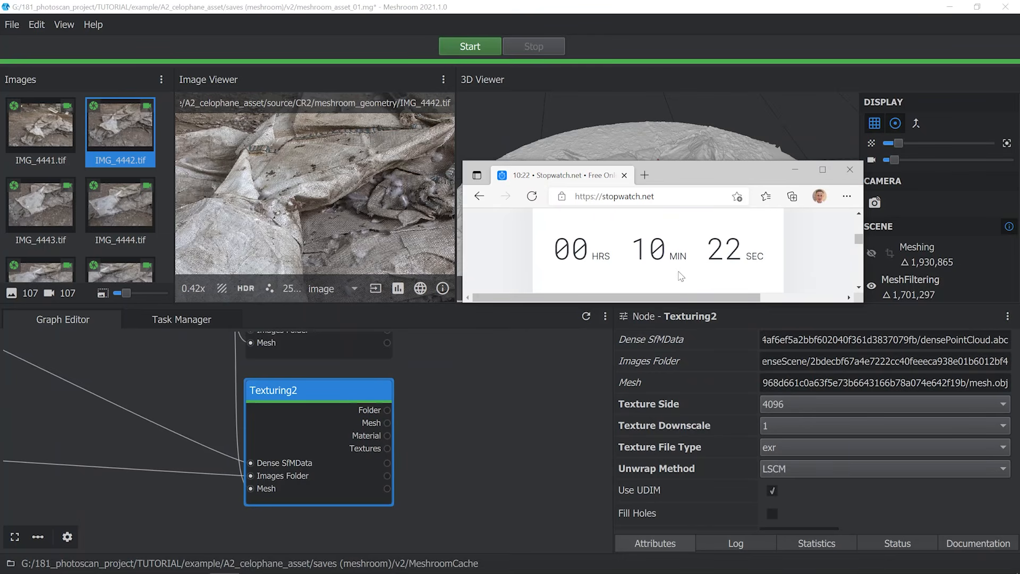
Show the Texturing2 result in the 3D viewer with MeshFiltering hidden and inspect its texture up close.
{"action": "left_click", "coordinate": [366, 392]}
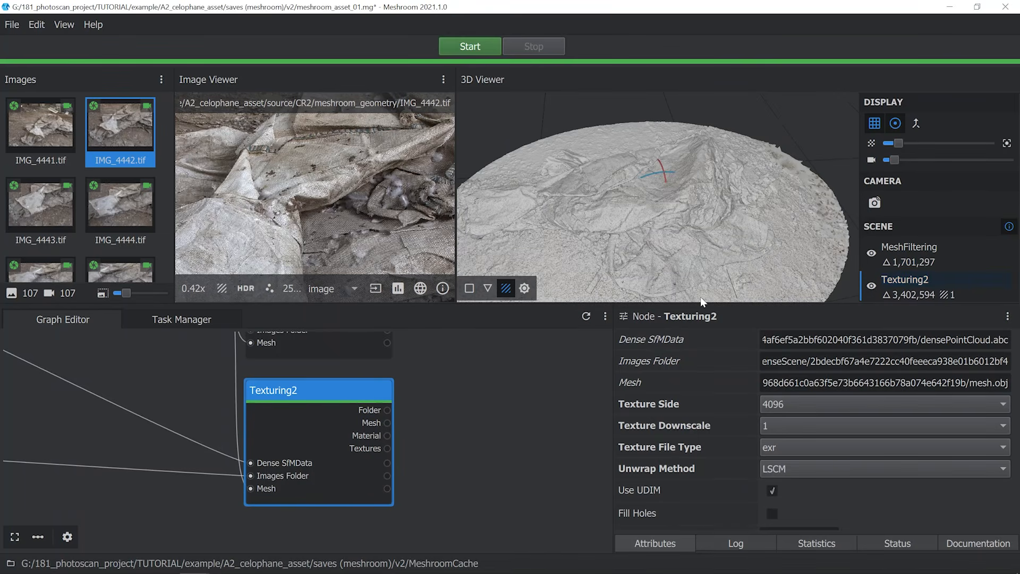
{"action": "left_click", "coordinate": [870, 253]}
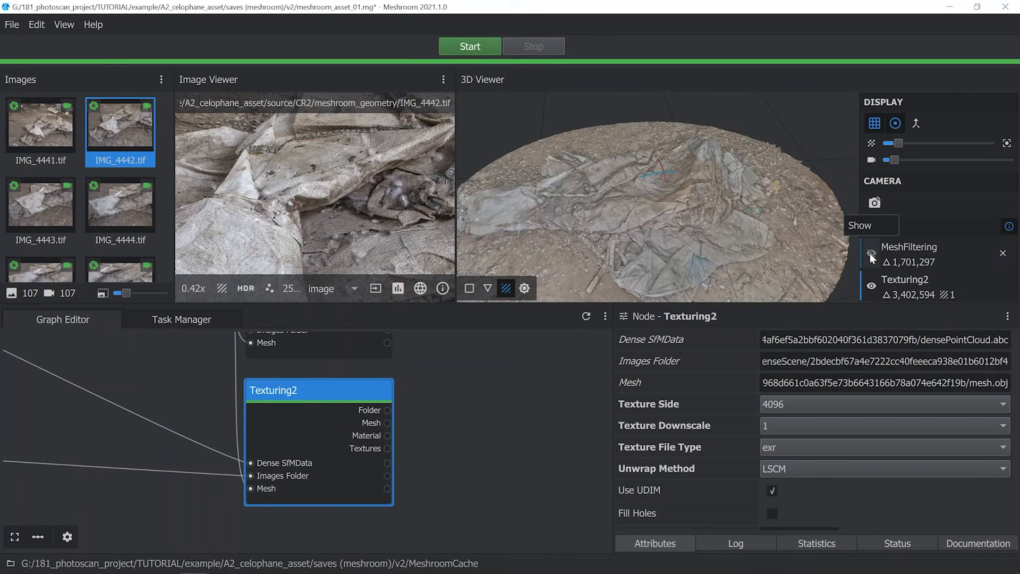
{"action": "scroll", "coordinate": [675, 223], "scroll_direction": "up", "scroll_amount": 6}
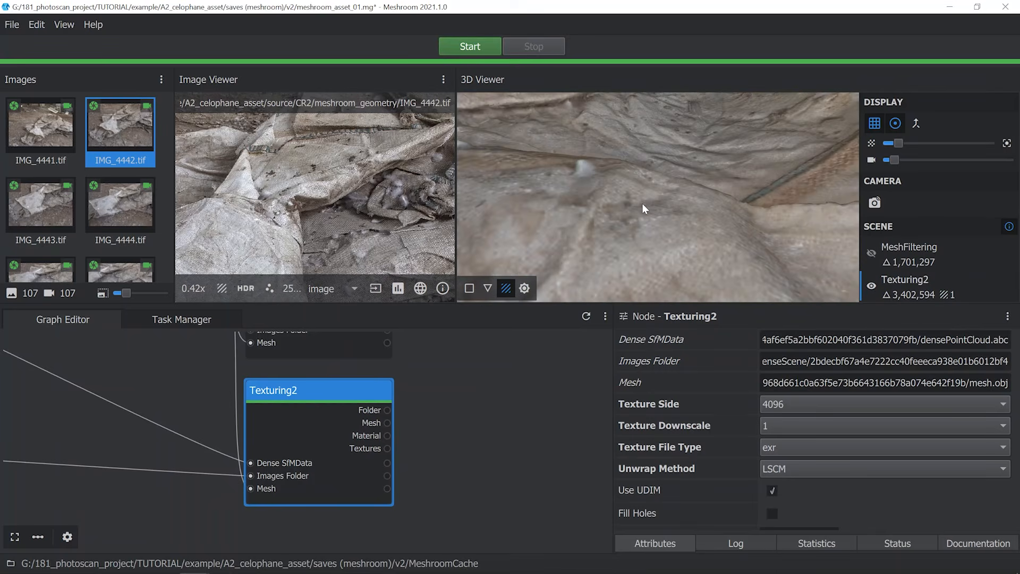
{"action": "mouse_move", "coordinate": [643, 203]}
{"action": "left_mouse_down"}
{"action": "mouse_move", "coordinate": [680, 214]}
{"action": "mouse_move", "coordinate": [607, 202]}
{"action": "mouse_move", "coordinate": [643, 215]}
{"action": "left_mouse_up"}
{"action": "scroll", "coordinate": [643, 216], "scroll_direction": "down", "scroll_amount": 5}
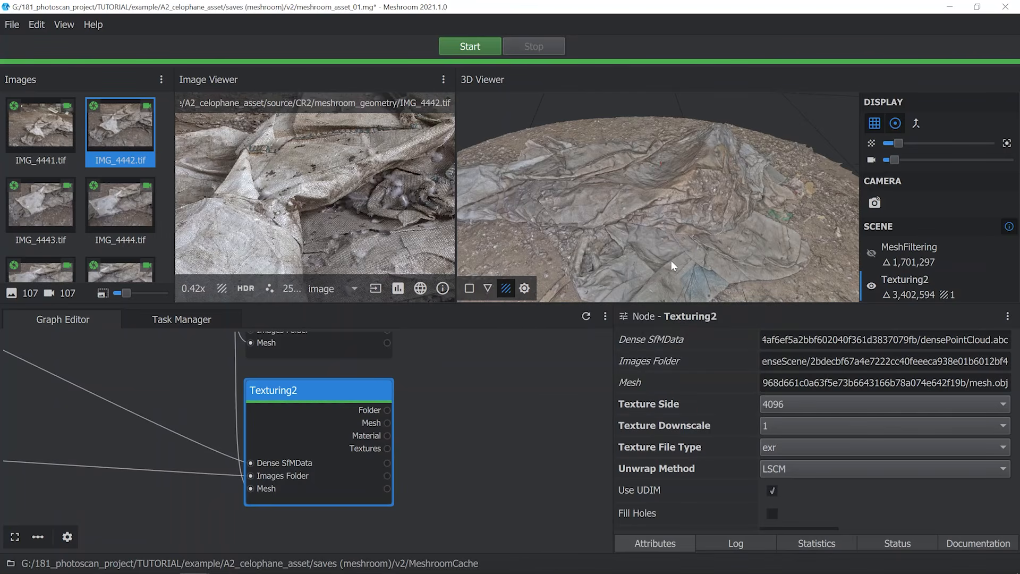
Add a Publish node beside Texturing2 and connect Texturing2's Mesh and Textures outputs to its Input Files.
{"action": "right_click", "coordinate": [464, 391]}
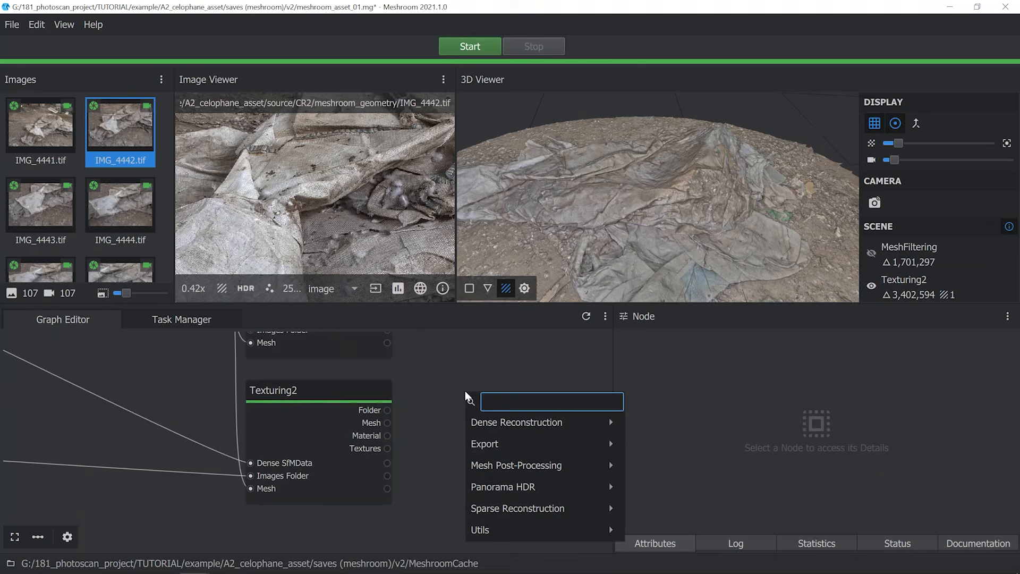
{"action": "mouse_move", "coordinate": [495, 445]}
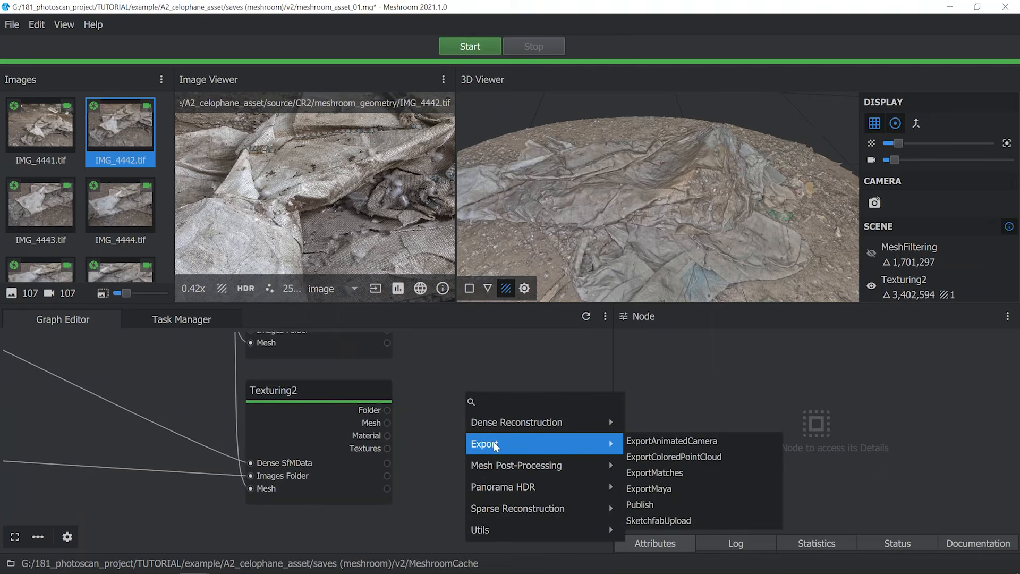
{"action": "left_click", "coordinate": [640, 504]}
{"action": "left_click_drag", "start_coordinate": [540, 408], "coordinate": [501, 397]}
{"action": "left_click_drag", "start_coordinate": [387, 422], "coordinate": [431, 408]}
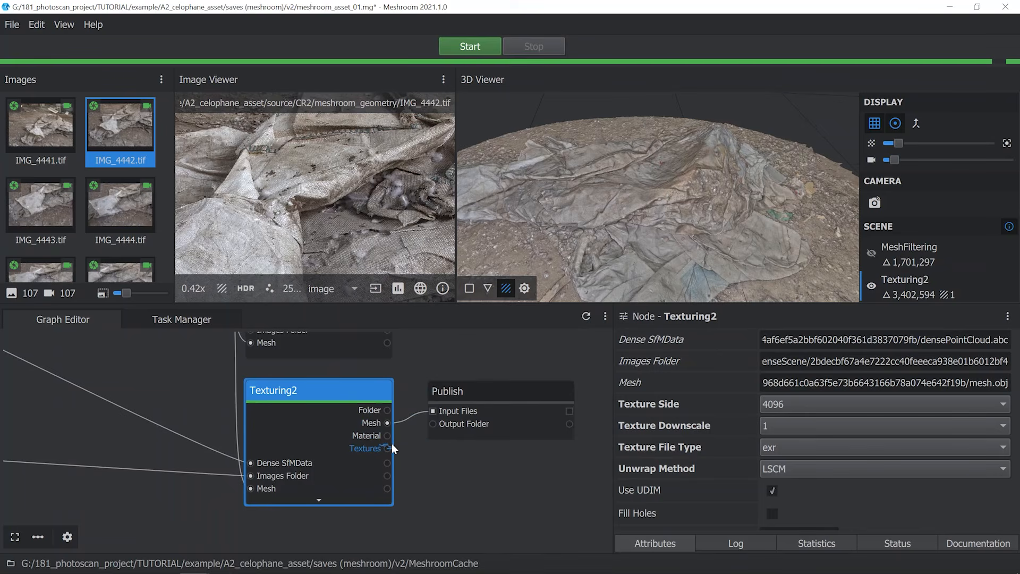
{"action": "left_click_drag", "start_coordinate": [425, 414], "coordinate": [432, 409]}
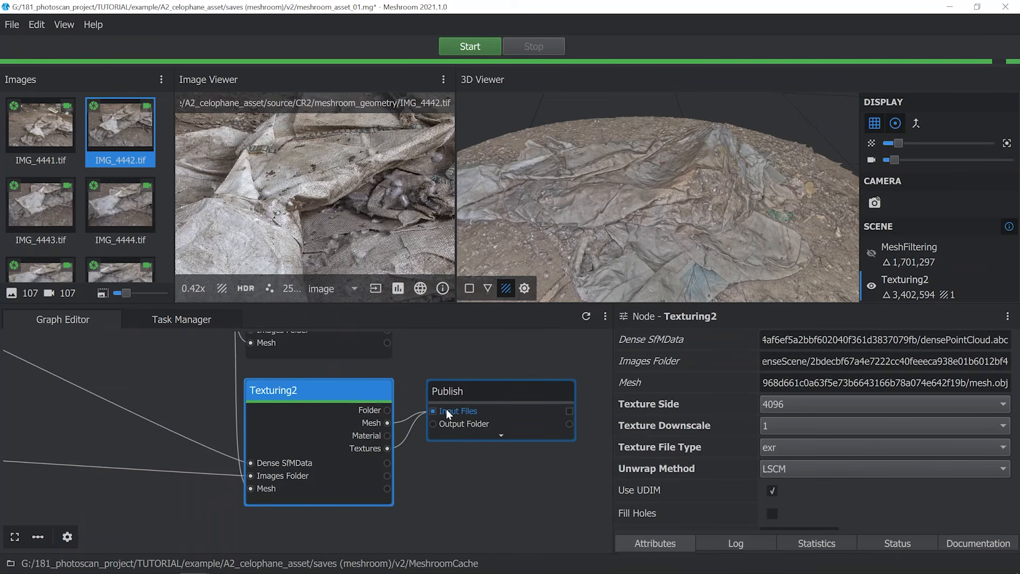
Create the folder 03_highpoly_textured in export\meshroom and set its path as the Publish node's output folder.
{"action": "left_click", "coordinate": [475, 391]}
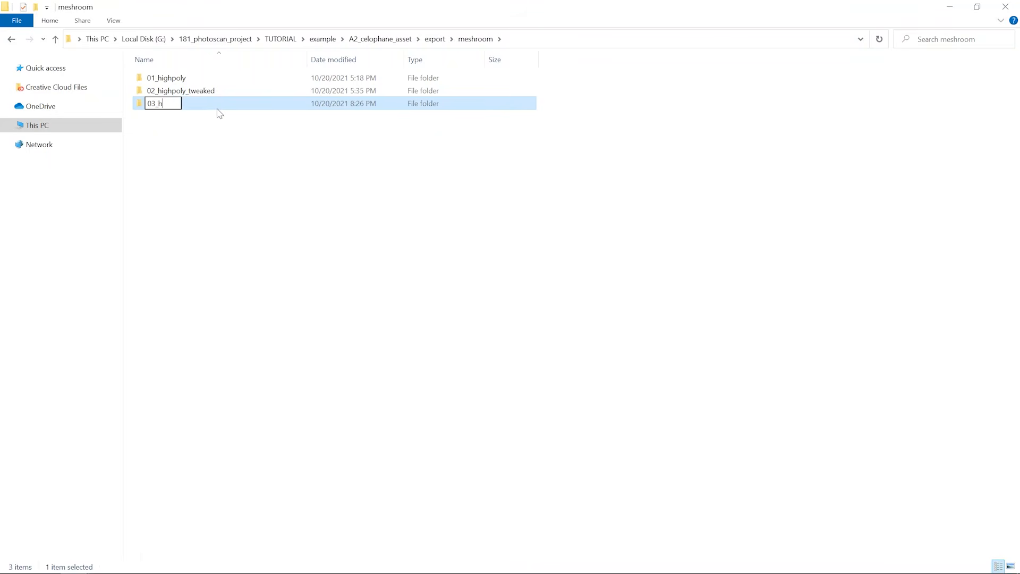
{"action": "type", "text": "ighpoly_textured"}
{"action": "key", "text": "Return"}
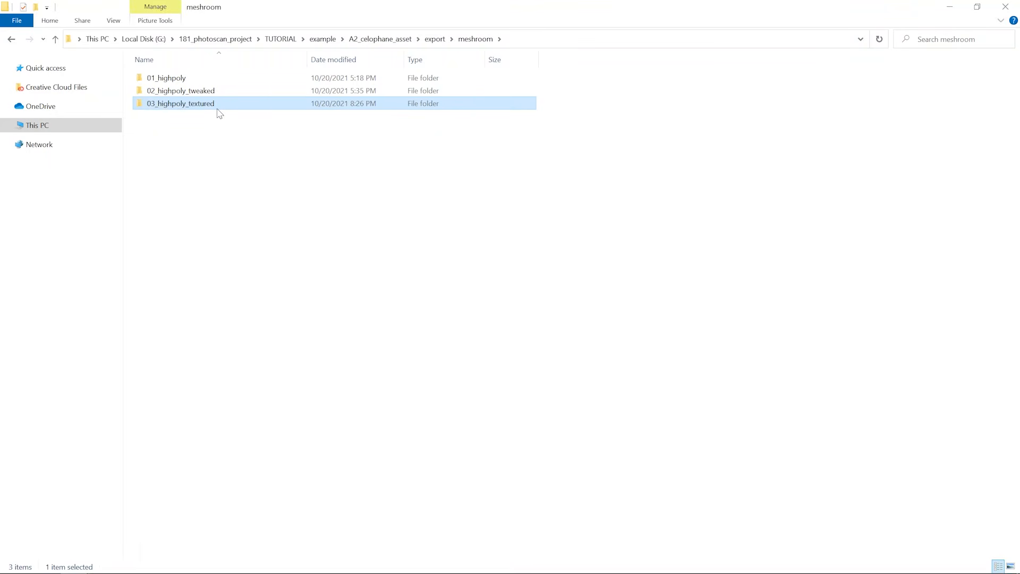
{"action": "double_click", "coordinate": [221, 107]}
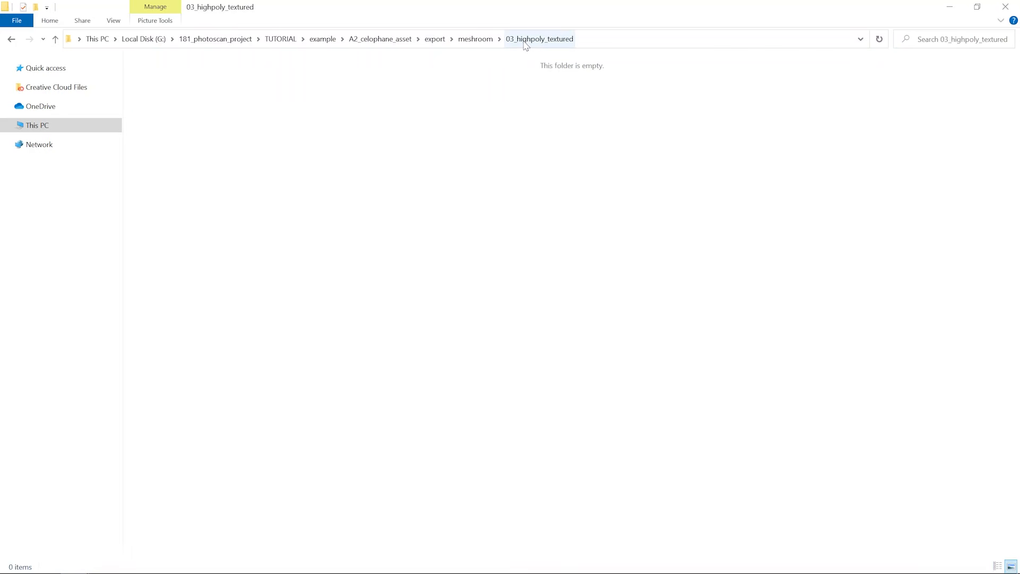
{"action": "left_click_drag", "start_coordinate": [526, 45], "coordinate": [807, 361]}
{"action": "key", "text": "alt+Tab"}
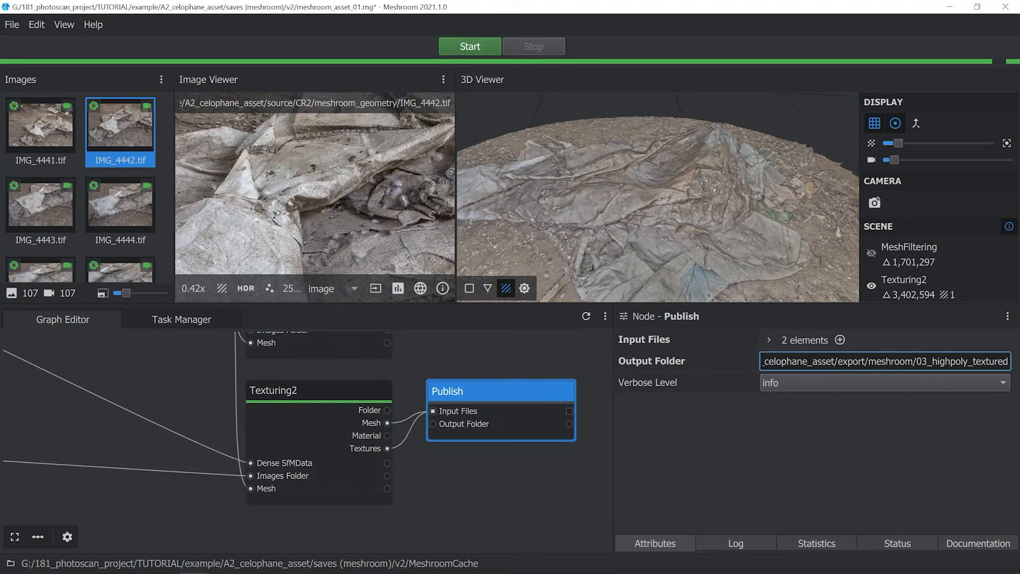
Compute the Publish node and check the exported texture_1001 and texturedMesh files in the 03_highpoly_textured folder.
{"action": "right_click", "coordinate": [531, 389]}
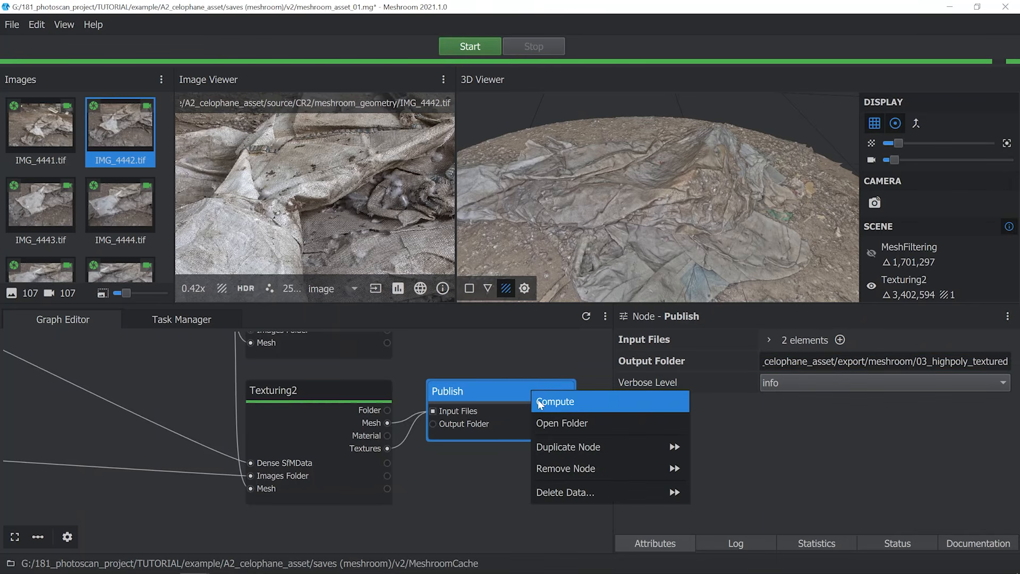
{"action": "left_click", "coordinate": [537, 400]}
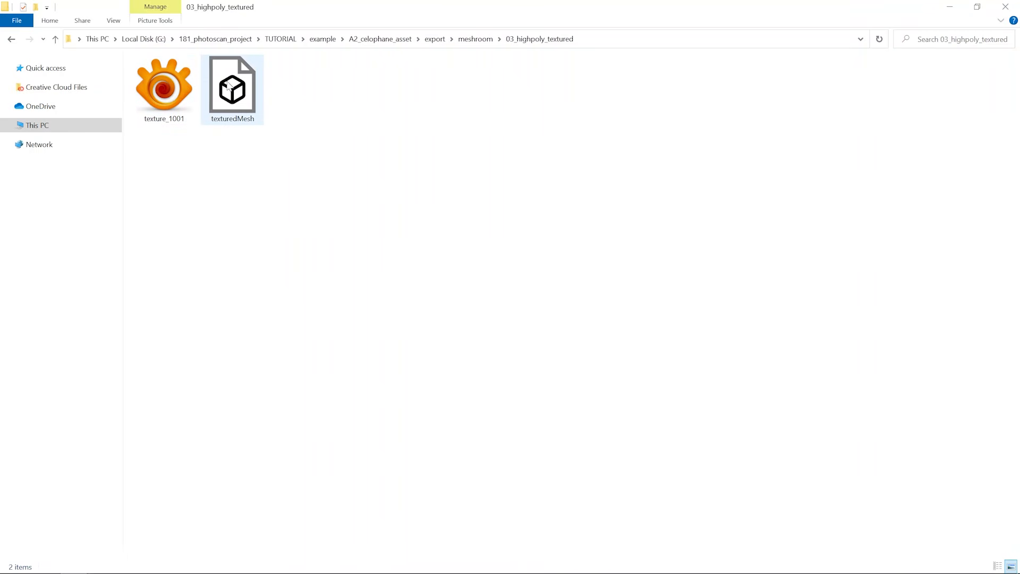
{"action": "left_click", "coordinate": [181, 100]}
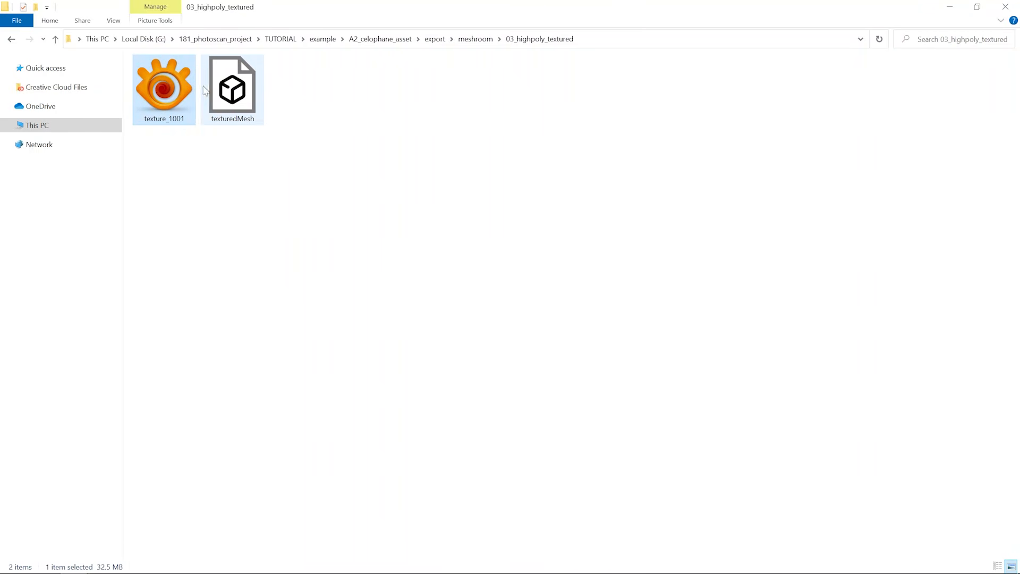
{"action": "left_click", "coordinate": [220, 85]}
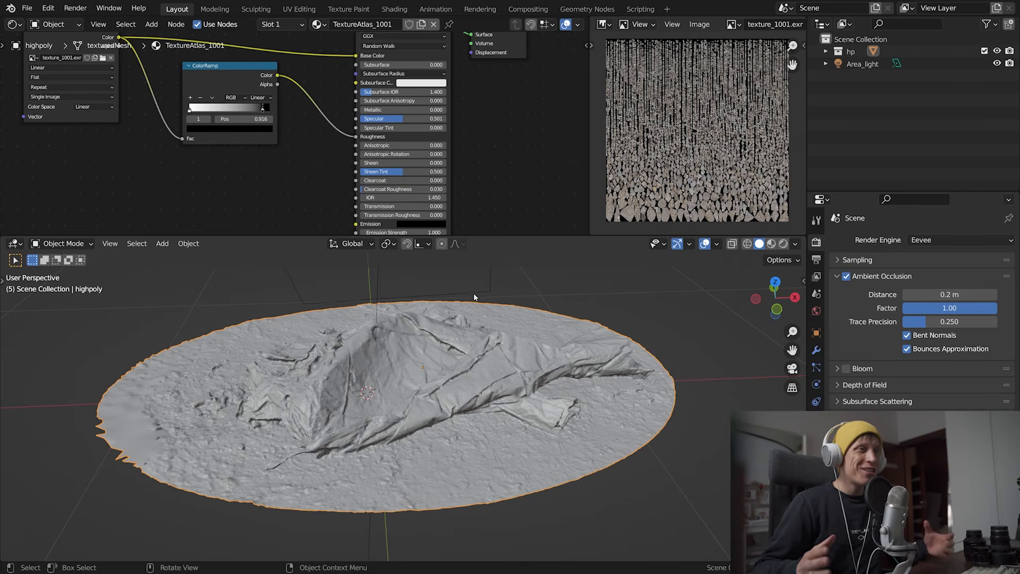
Show the highpoly asset in Blender with rendered shading, enlarge the 3D viewport and fit all shader nodes in their editor.
{"action": "left_click", "coordinate": [783, 244]}
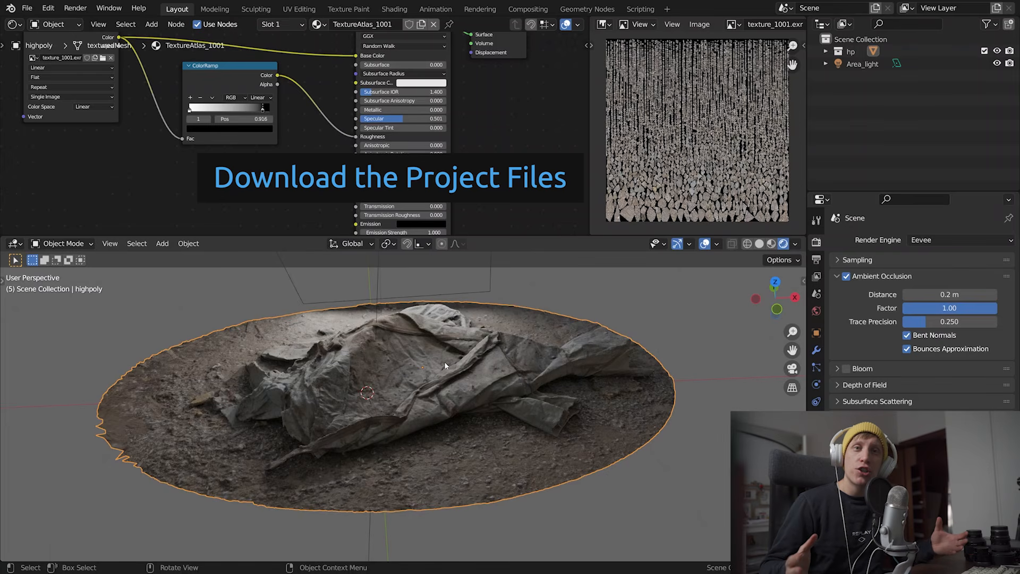
{"action": "middle_click_drag", "start_coordinate": [444, 361], "coordinate": [460, 330]}
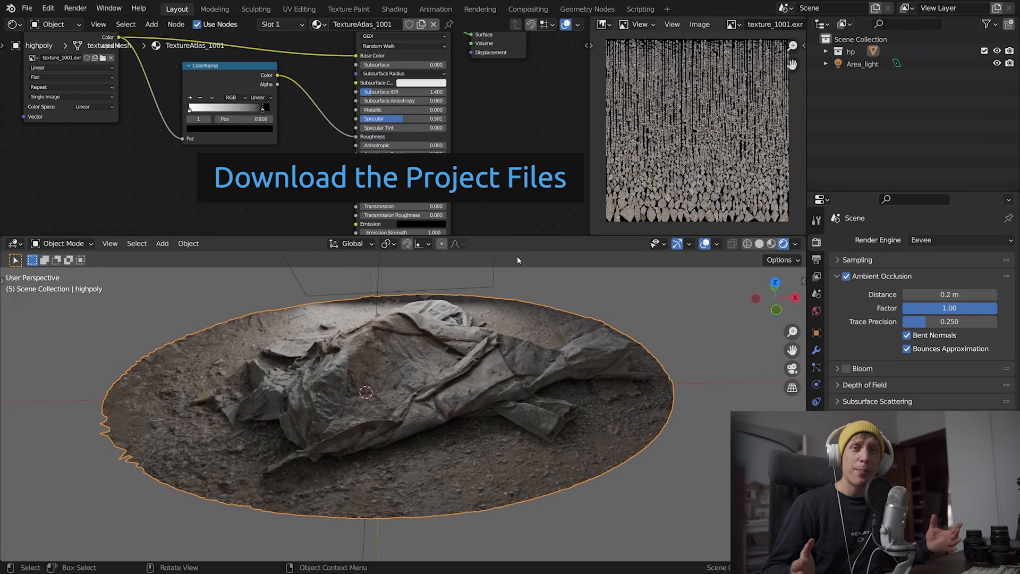
{"action": "left_click_drag", "start_coordinate": [504, 234], "coordinate": [494, 123]}
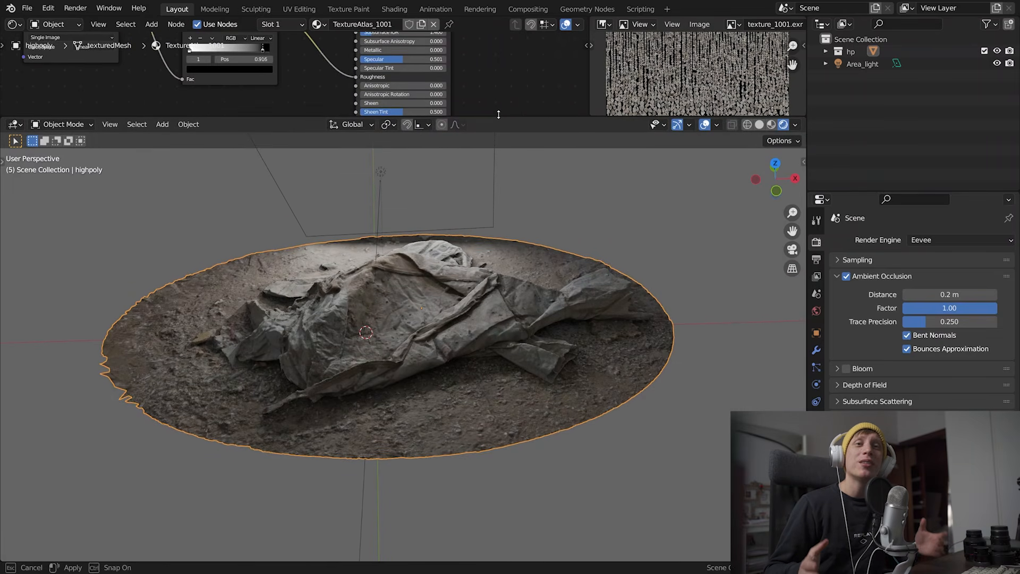
{"action": "key", "text": "Home"}
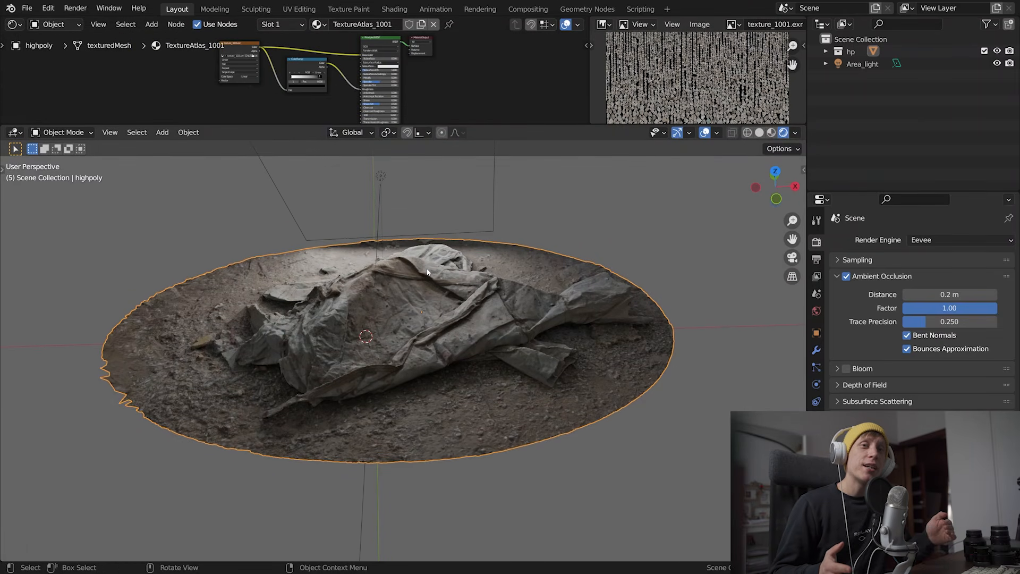
Examine the textured highpoly asset and its mesh density from several sides and up close.
{"action": "middle_click_drag", "start_coordinate": [427, 272], "coordinate": [646, 285]}
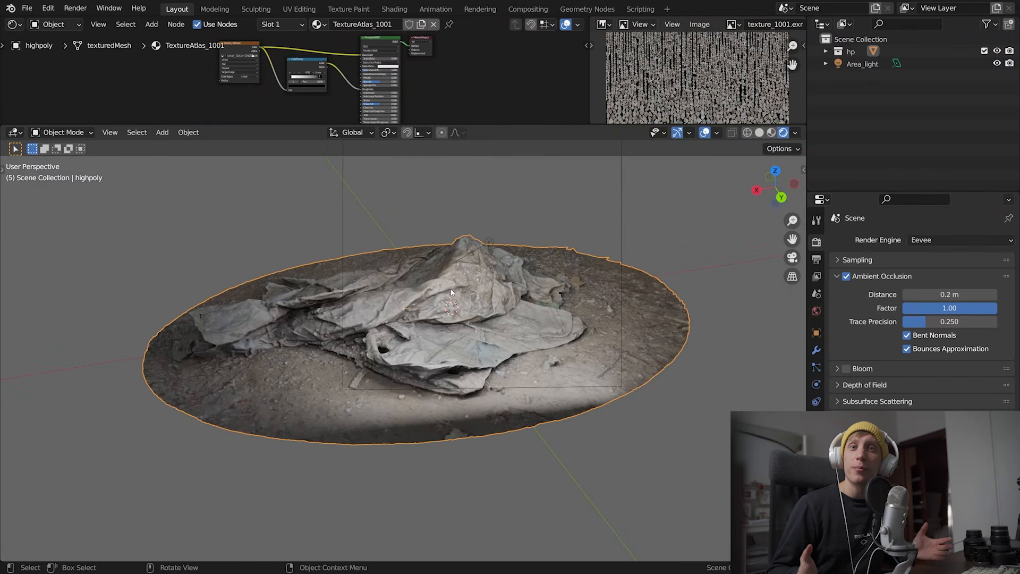
{"action": "middle_click_drag", "start_coordinate": [451, 292], "coordinate": [420, 333]}
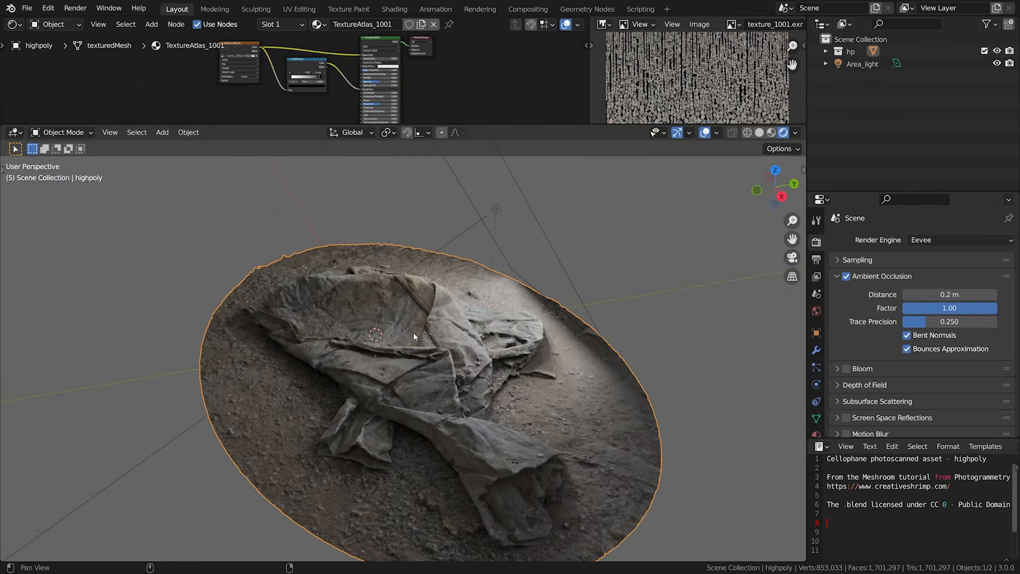
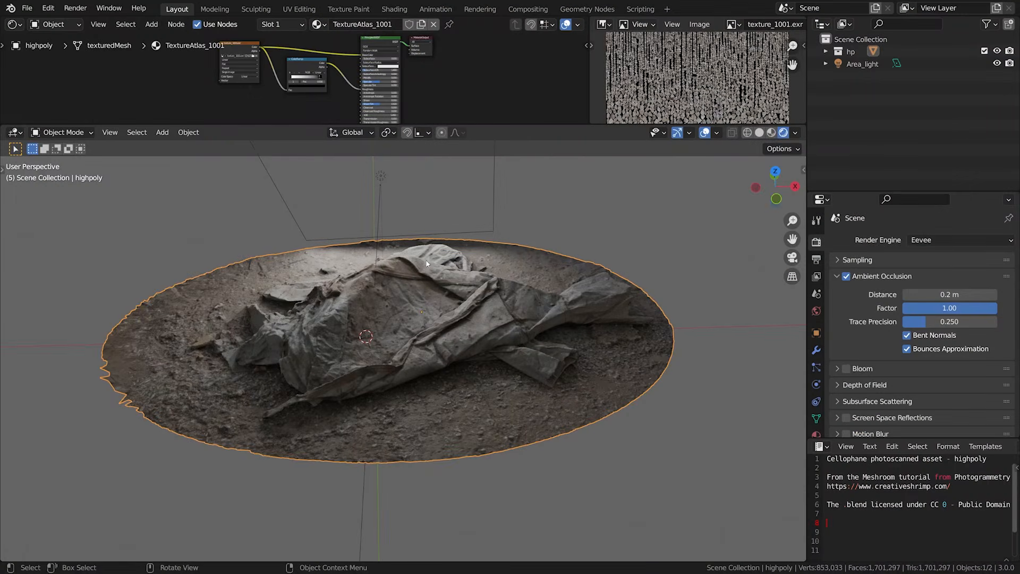
{"action": "middle_click_drag", "start_coordinate": [415, 282], "coordinate": [477, 303]}
{"action": "middle_click_drag", "start_coordinate": [361, 294], "coordinate": [452, 307]}
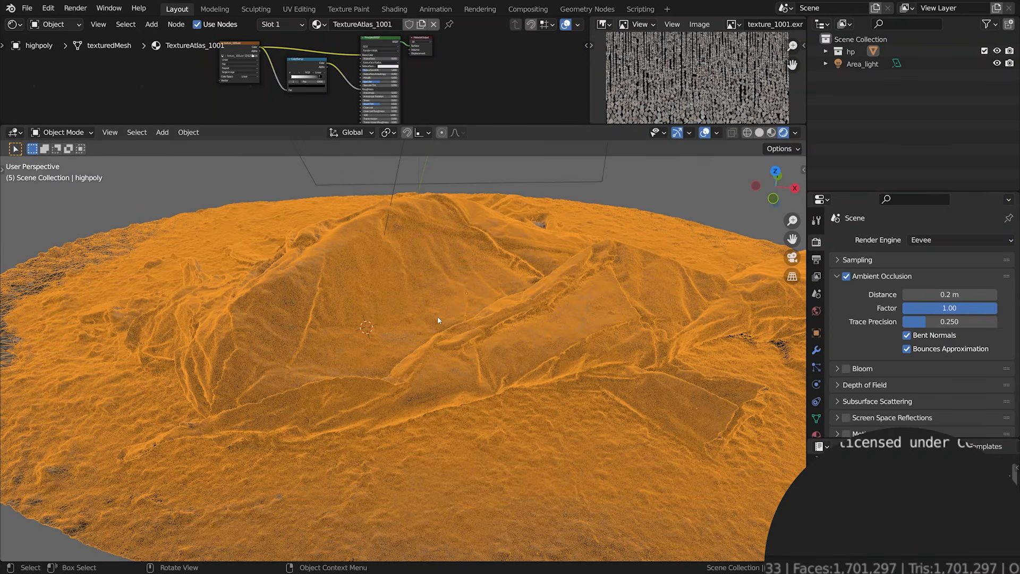
{"action": "scroll", "coordinate": [439, 318], "scroll_direction": "up", "scroll_amount": 5}
{"action": "middle_click_drag", "start_coordinate": [441, 318], "coordinate": [470, 312]}
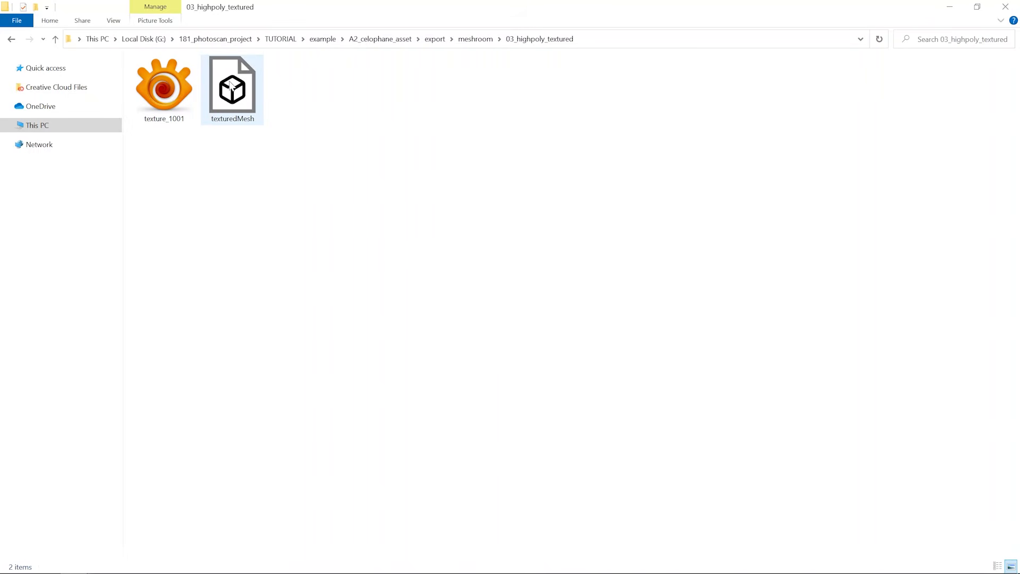
Locate the exported files and import texturedMesh.obj as a Wavefront object into the empty Blender scene.
{"action": "left_click", "coordinate": [173, 91]}
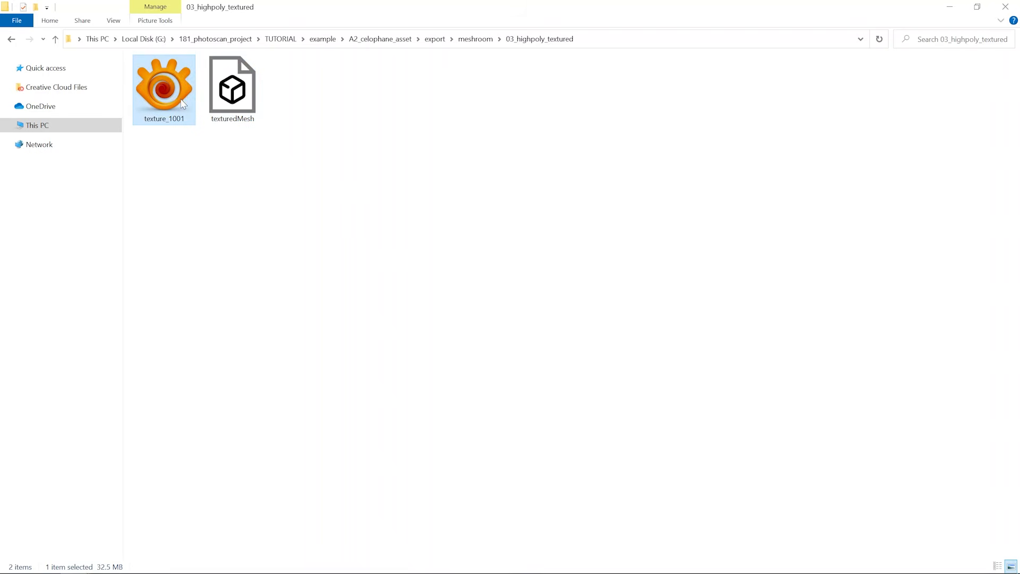
{"action": "left_click", "coordinate": [220, 85]}
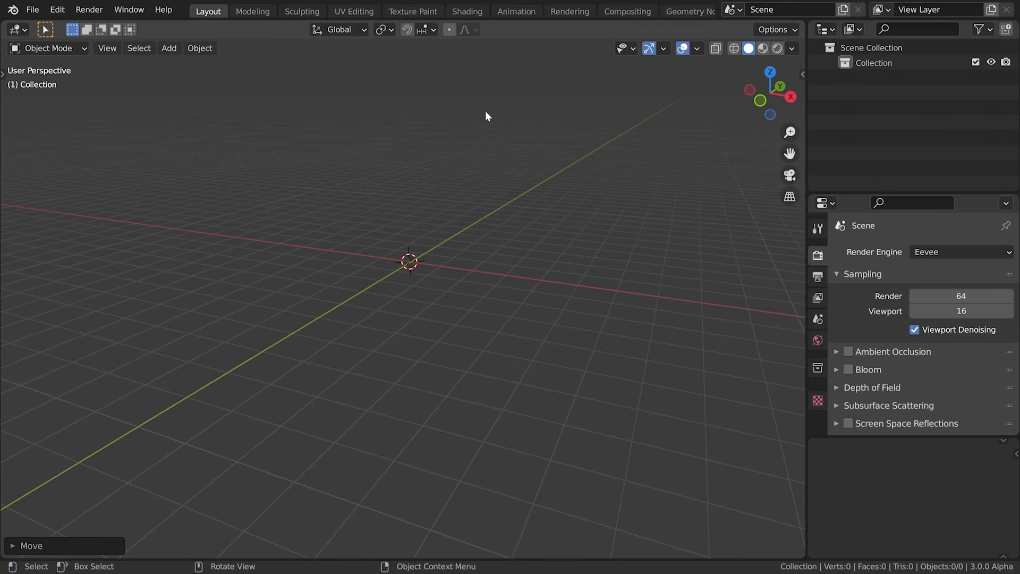
{"action": "left_click", "coordinate": [33, 10]}
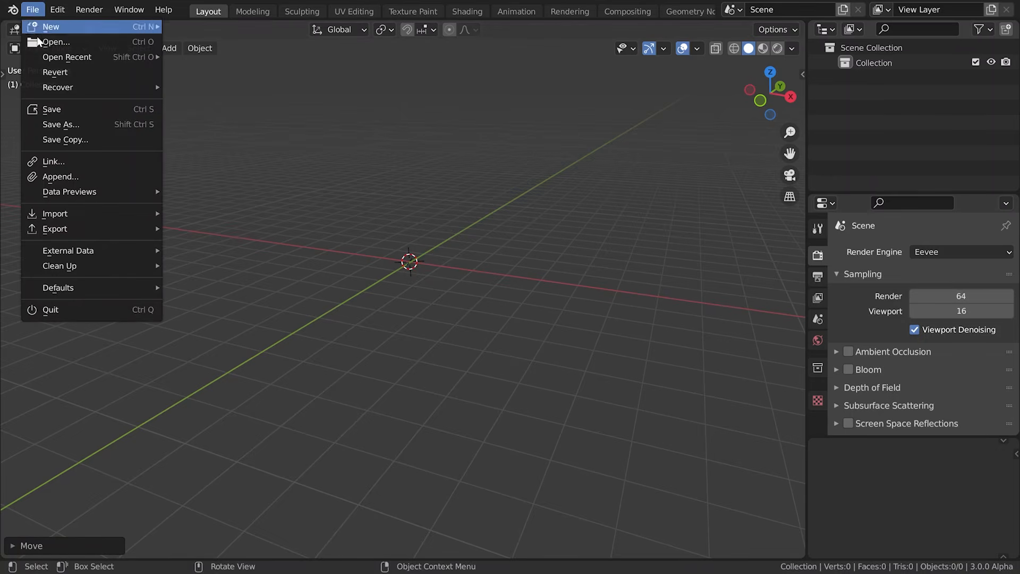
{"action": "mouse_move", "coordinate": [90, 213]}
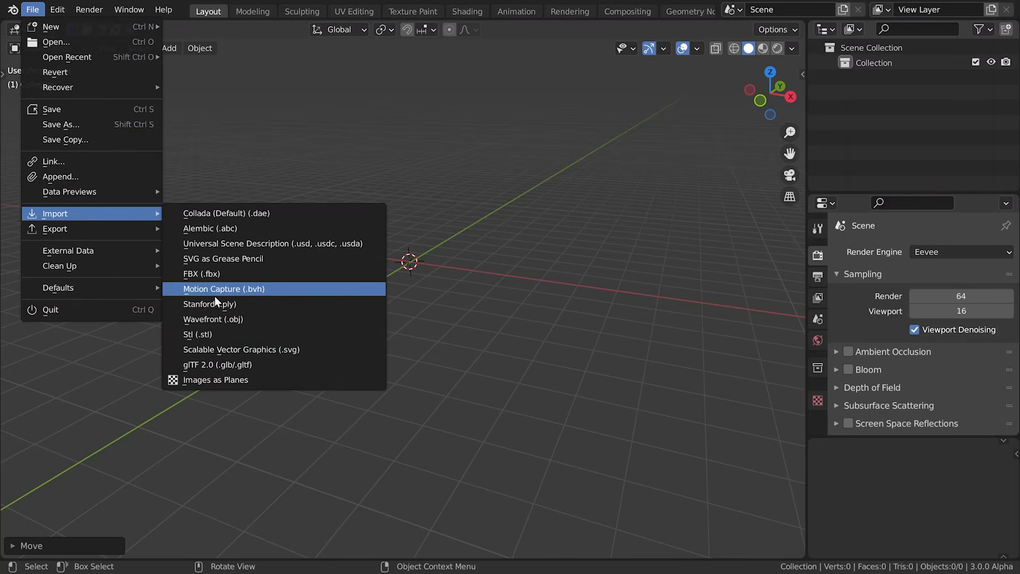
{"action": "left_click", "coordinate": [212, 318]}
{"action": "left_click", "coordinate": [406, 163]}
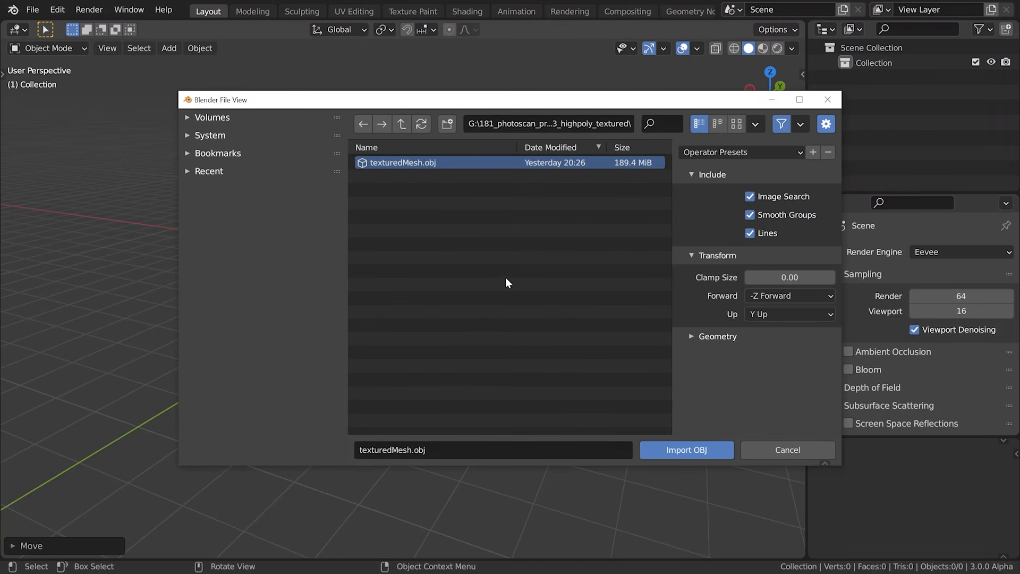
{"action": "left_click", "coordinate": [657, 450]}
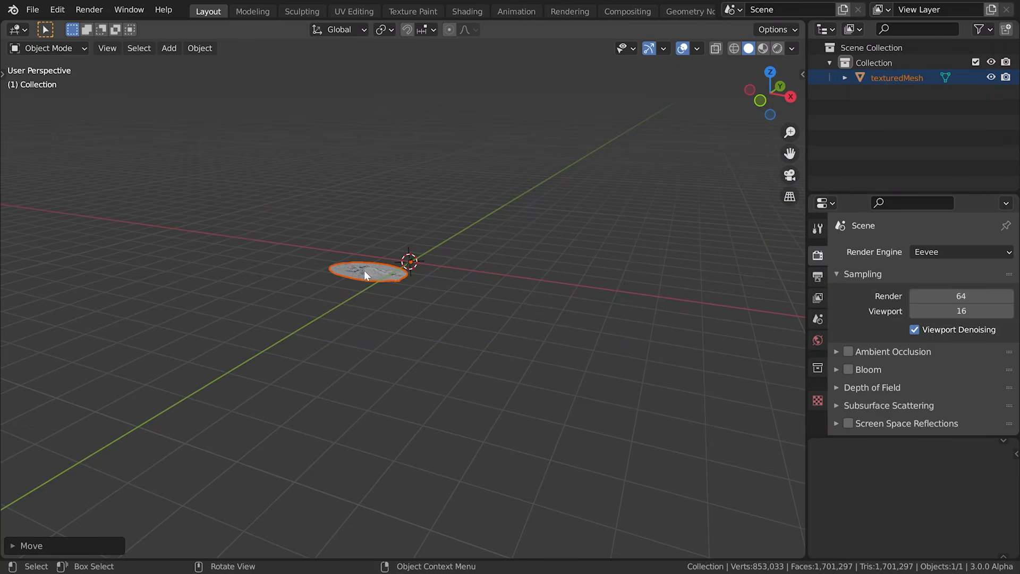
Turn the imported mesh right side up with a free trackball rotation of about -175° and 6°.
{"action": "scroll", "coordinate": [366, 270], "scroll_direction": "up", "scroll_amount": 8}
{"action": "key", "text": "r"}
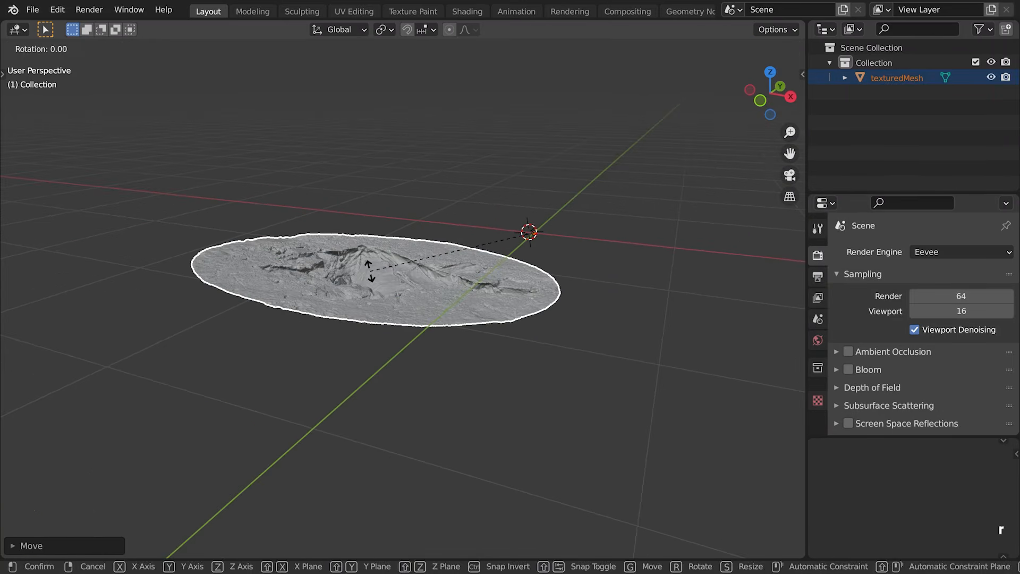
{"action": "key", "text": "r"}
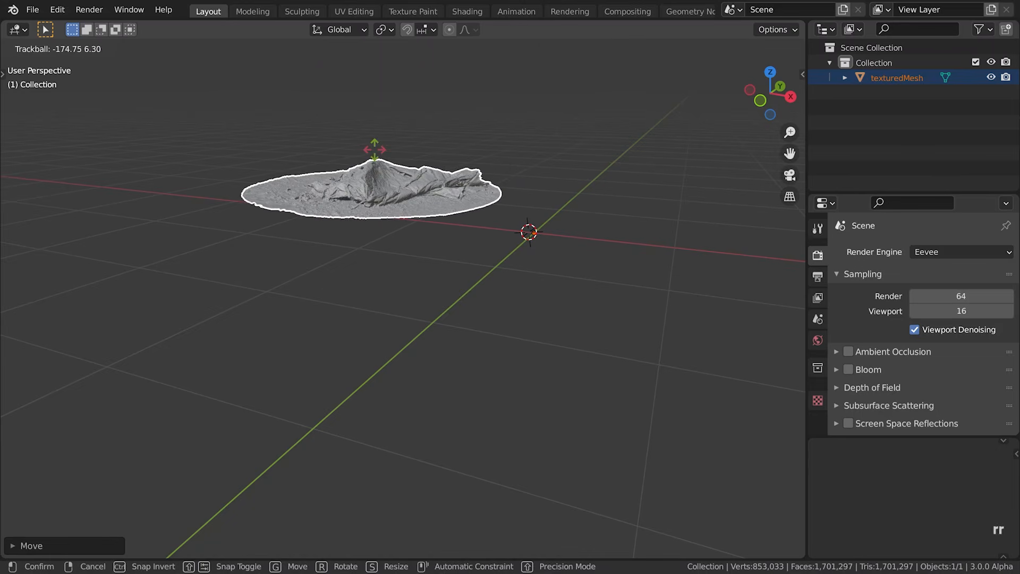
{"action": "left_click", "coordinate": [374, 151]}
Move the mesh across the ground plane toward the world centre and adjust its height along the Z axis.
{"action": "key", "text": "g"}
{"action": "key", "text": "shift+z"}
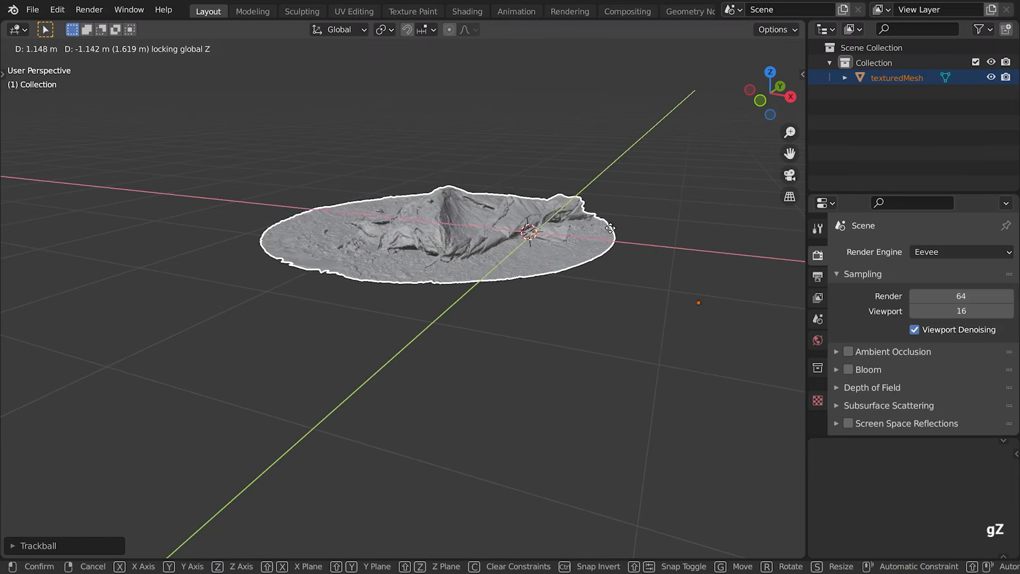
{"action": "left_click", "coordinate": [633, 323]}
{"action": "key", "text": "g"}
{"action": "key", "text": "z"}
{"action": "left_click", "coordinate": [601, 264]}
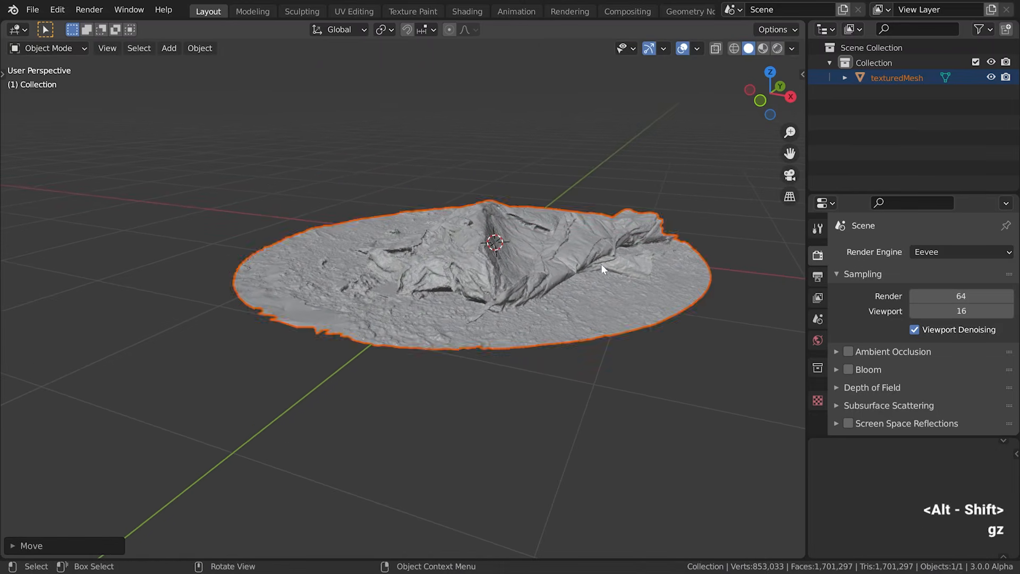
Set the mesh's origin to its geometry.
{"action": "right_click", "coordinate": [626, 173]}
{"action": "mouse_move", "coordinate": [642, 217]}
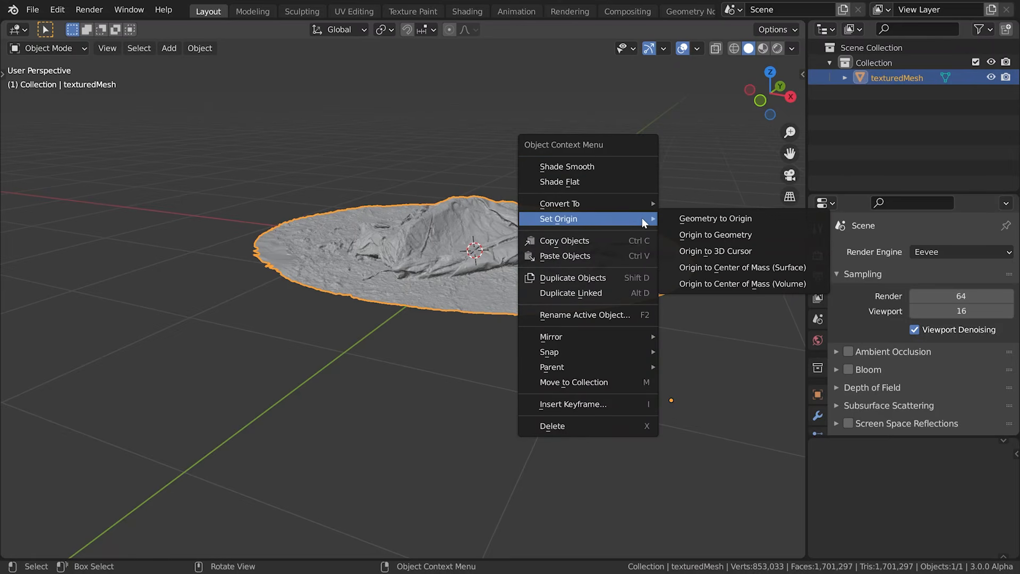
{"action": "left_click", "coordinate": [697, 233]}
Rotate the mesh about the Z axis in two passes to align it with the world axes.
{"action": "left_click_drag", "start_coordinate": [482, 250], "coordinate": [488, 299], "text": "alt"}
{"action": "left_click_drag", "start_coordinate": [516, 284], "coordinate": [496, 334], "text": "alt+shift"}
{"action": "key", "text": "r"}
{"action": "key", "text": "z"}
{"action": "left_click", "coordinate": [653, 312]}
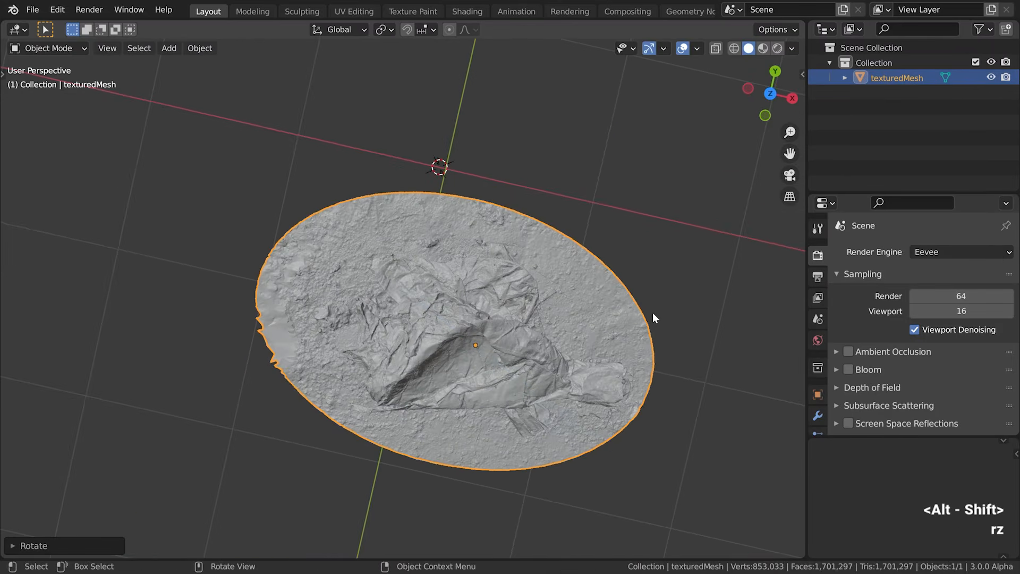
{"action": "key", "text": "r"}
{"action": "key", "text": "z"}
{"action": "left_click", "coordinate": [617, 320]}
Move the mesh within the horizontal plane toward the world origin, keeping its height locked.
{"action": "key", "text": "g"}
{"action": "key", "text": "z"}
{"action": "left_click", "coordinate": [610, 158]}
From the front view, level the mesh with a trackball rotation and move it down onto the ground line near the world centre.
{"action": "key", "text": "KP_End"}
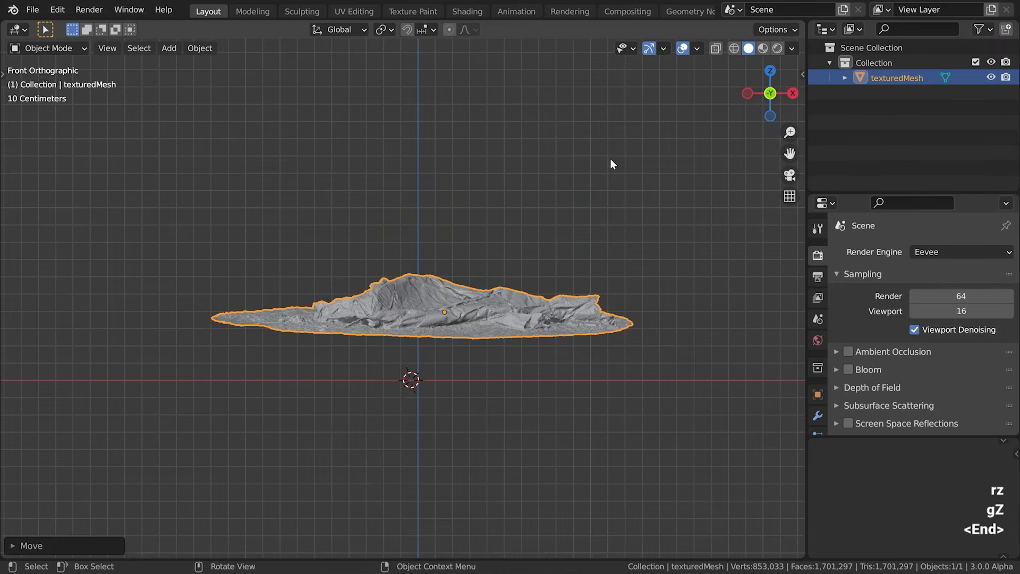
{"action": "key", "text": "r"}
{"action": "key", "text": "r"}
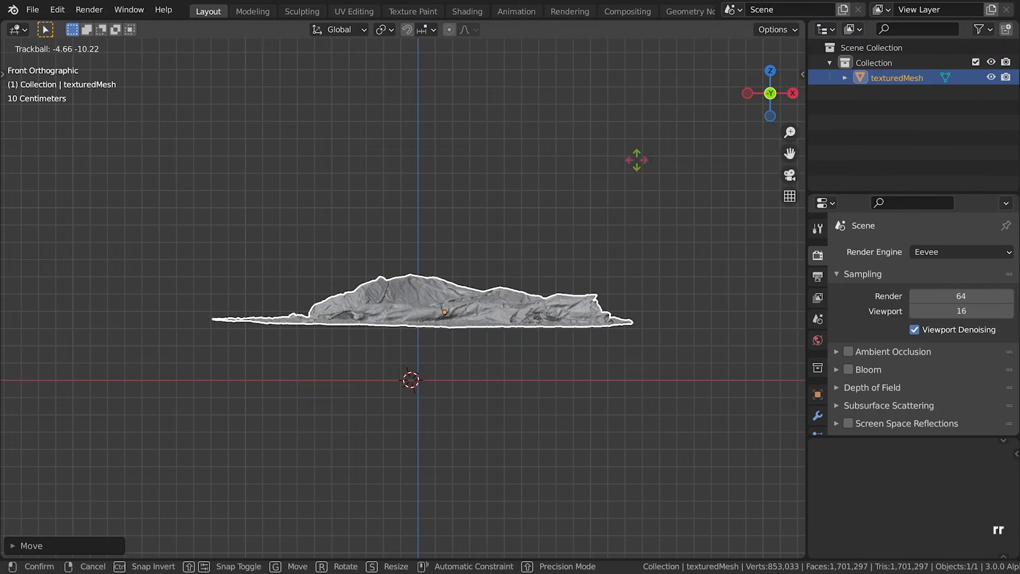
{"action": "left_click", "coordinate": [671, 231]}
{"action": "key", "text": "r"}
{"action": "key", "text": "g"}
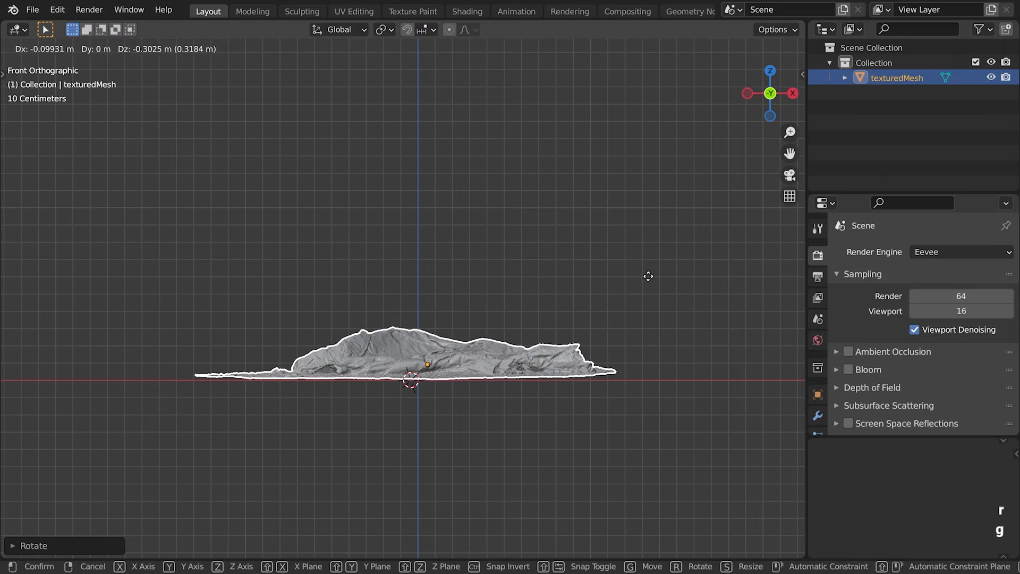
{"action": "left_click", "coordinate": [655, 275]}
From the right view, rotate the mesh slightly to level its base and nudge it down onto the ground line.
{"action": "key", "text": "KP_Next"}
{"action": "key", "text": "r"}
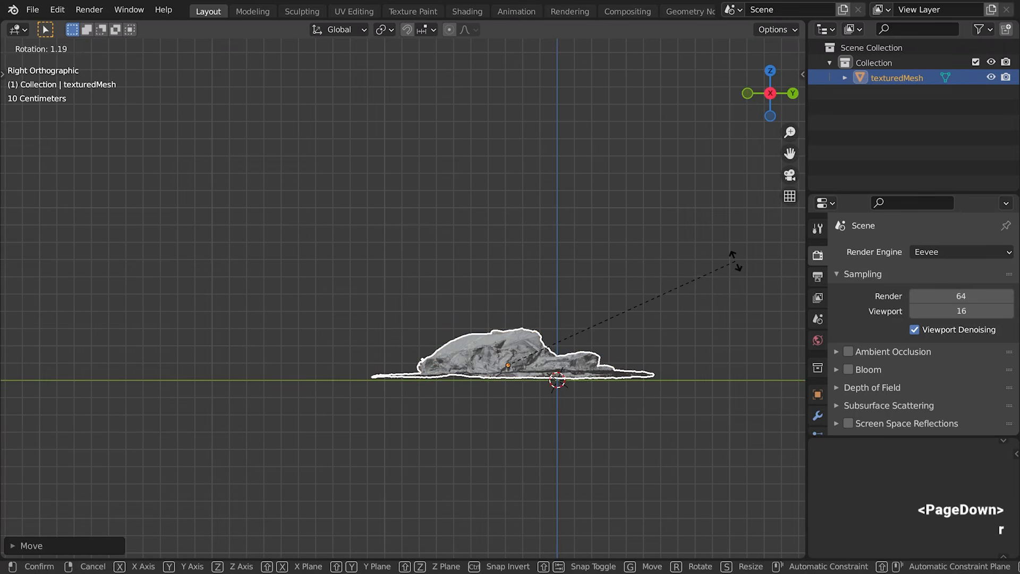
{"action": "left_click", "coordinate": [732, 262]}
{"action": "key", "text": "g"}
{"action": "left_click", "coordinate": [728, 264]}
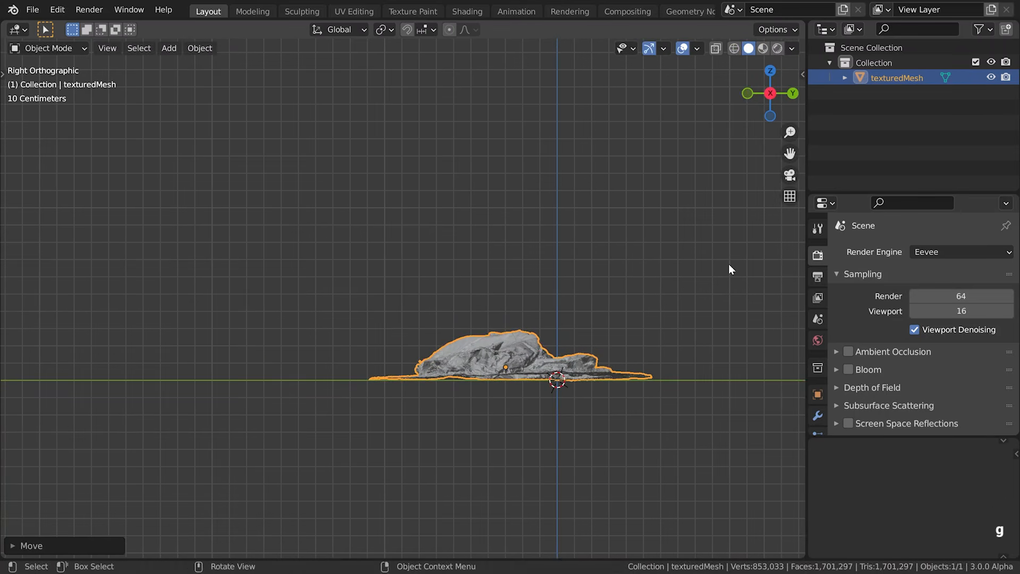
From the top view, move the mesh closer to the world origin and fine-tune its rotation about the Z axis.
{"action": "key", "text": "KP_Home"}
{"action": "key", "text": "r"}
{"action": "left_click", "coordinate": [606, 296]}
{"action": "middle_click_drag", "start_coordinate": [576, 233], "coordinate": [555, 342], "text": "shift"}
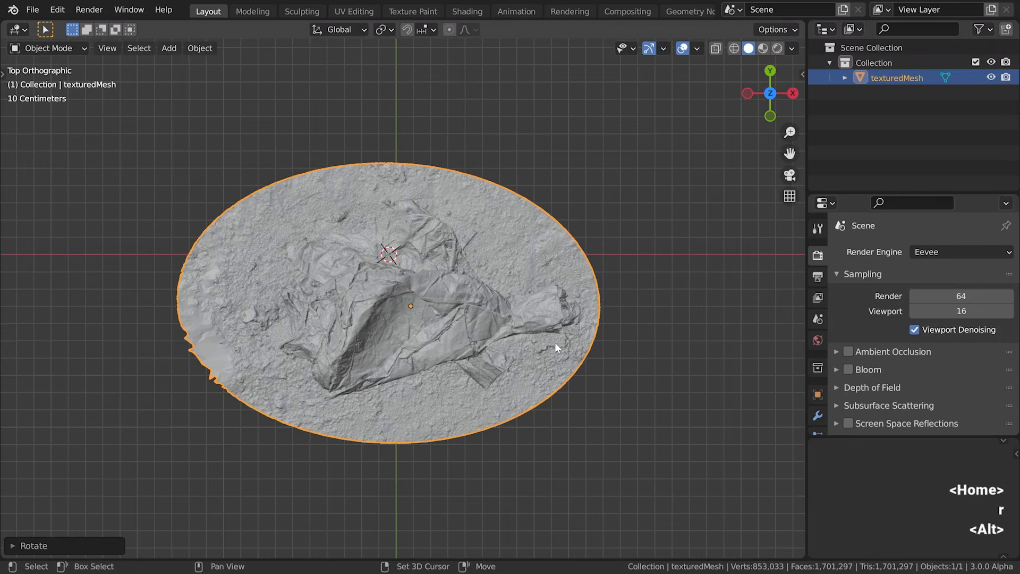
{"action": "key", "text": "g"}
{"action": "left_click", "coordinate": [574, 282]}
{"action": "key", "text": "r"}
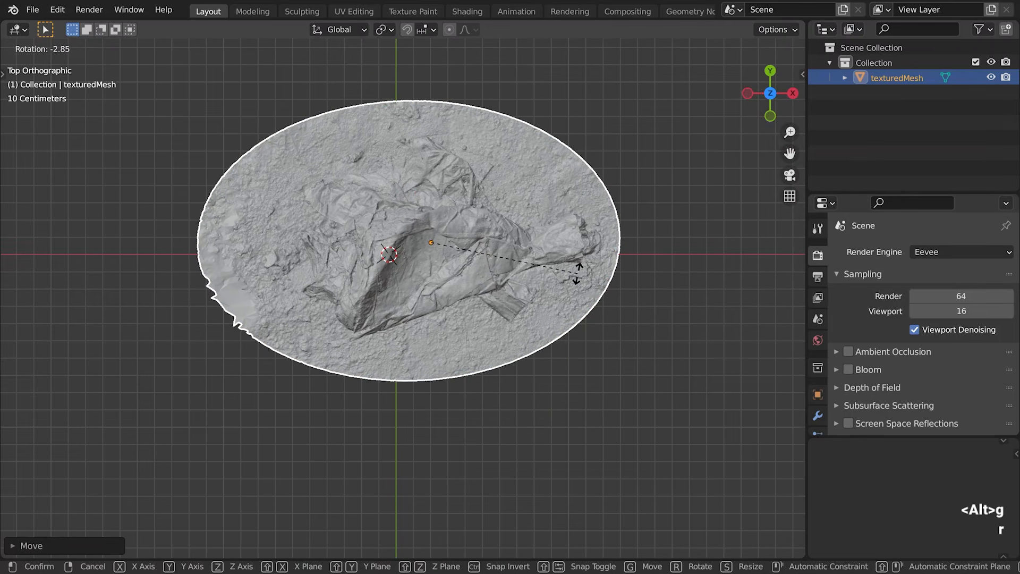
{"action": "key", "text": "z"}
{"action": "left_click", "coordinate": [576, 288]}
Apply smooth shading to the mesh.
{"action": "middle_click_drag", "start_coordinate": [576, 288], "coordinate": [475, 267]}
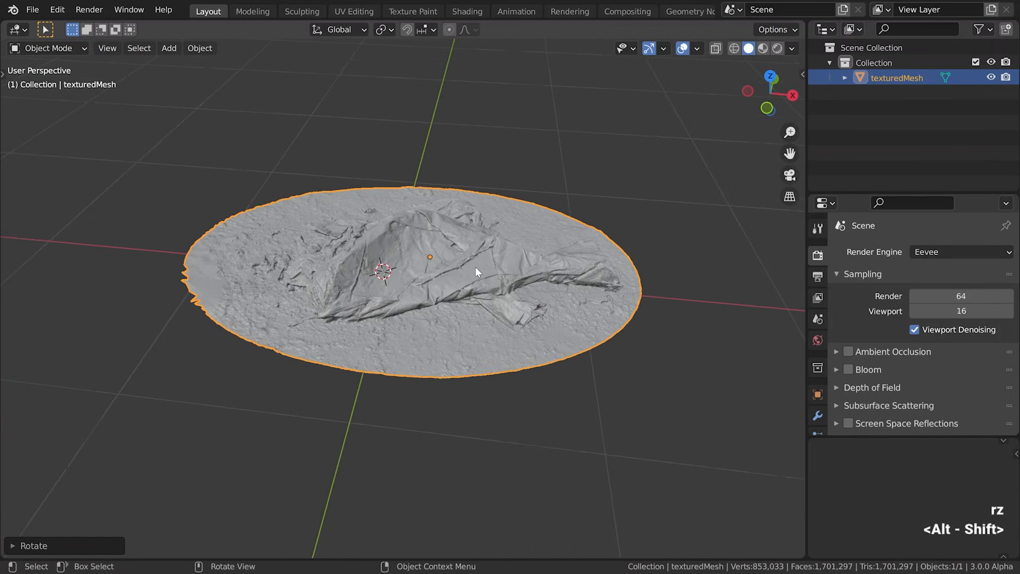
{"action": "scroll", "coordinate": [473, 268], "scroll_direction": "up", "scroll_amount": 6}
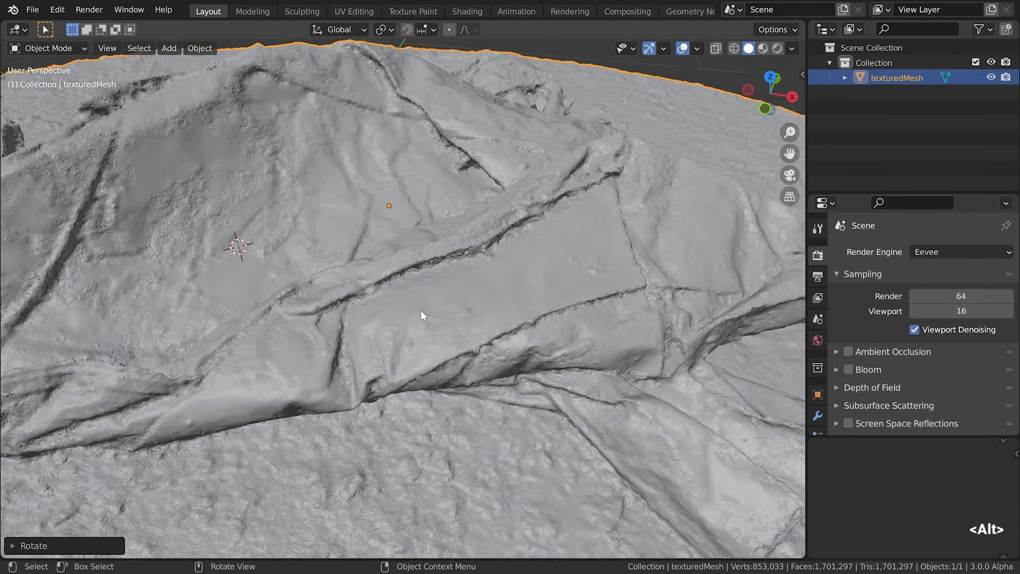
{"action": "scroll", "coordinate": [421, 310], "scroll_direction": "up", "scroll_amount": 2}
{"action": "right_click", "coordinate": [420, 310]}
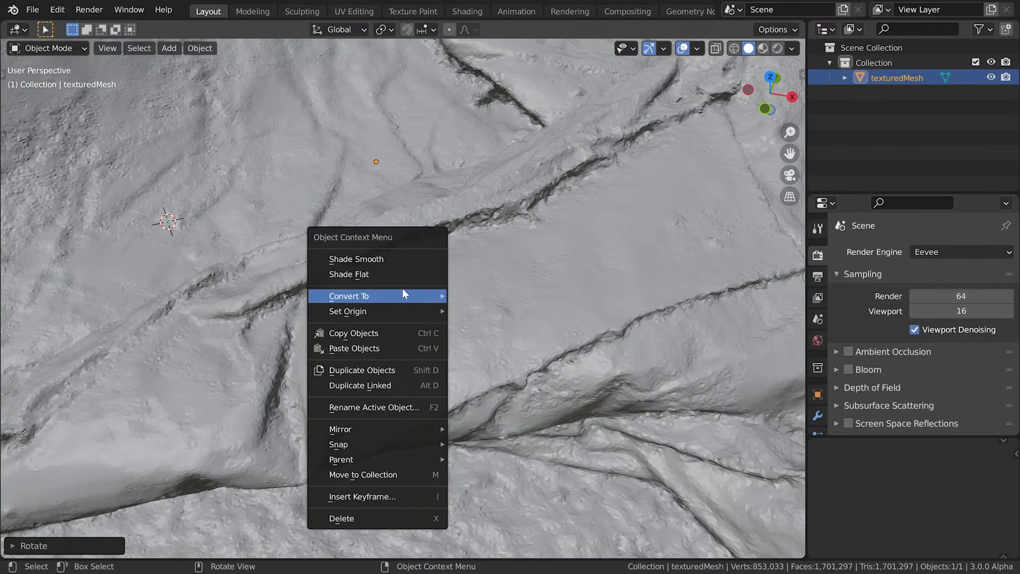
{"action": "left_click", "coordinate": [393, 258]}
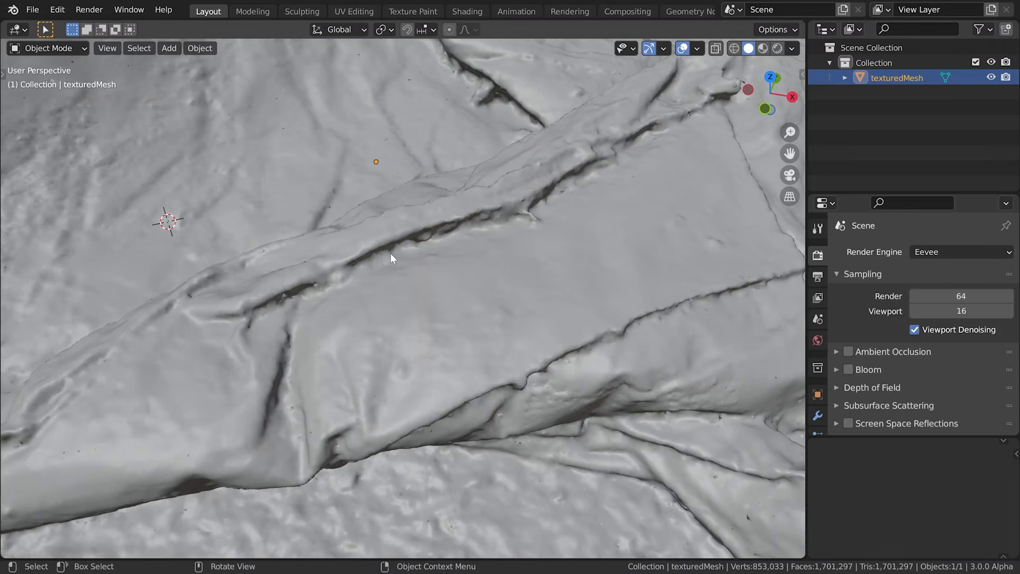
Create a new collection named hp in the scene.
{"action": "key", "text": "Home"}
{"action": "right_click", "coordinate": [868, 114]}
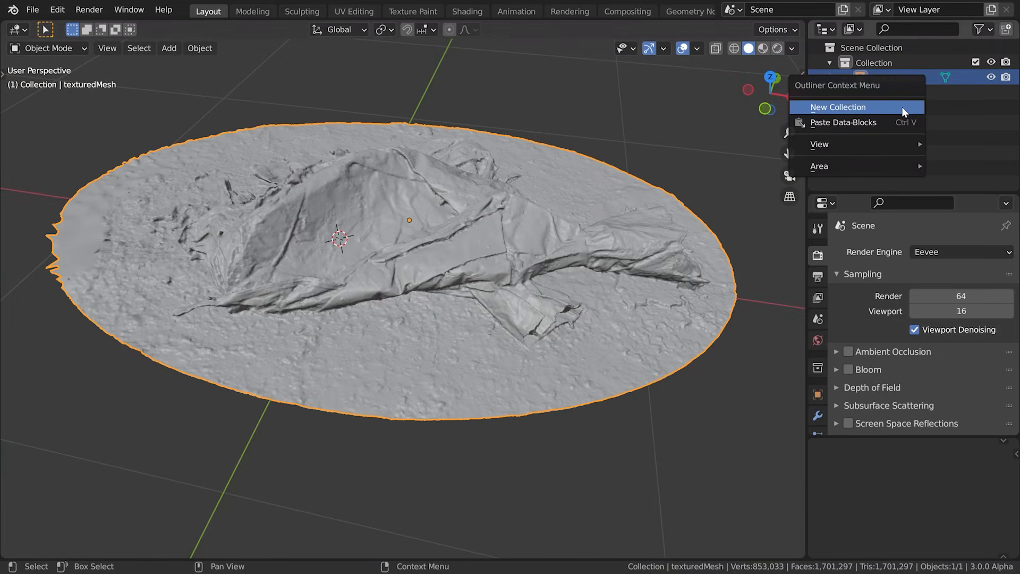
{"action": "left_click", "coordinate": [902, 109]}
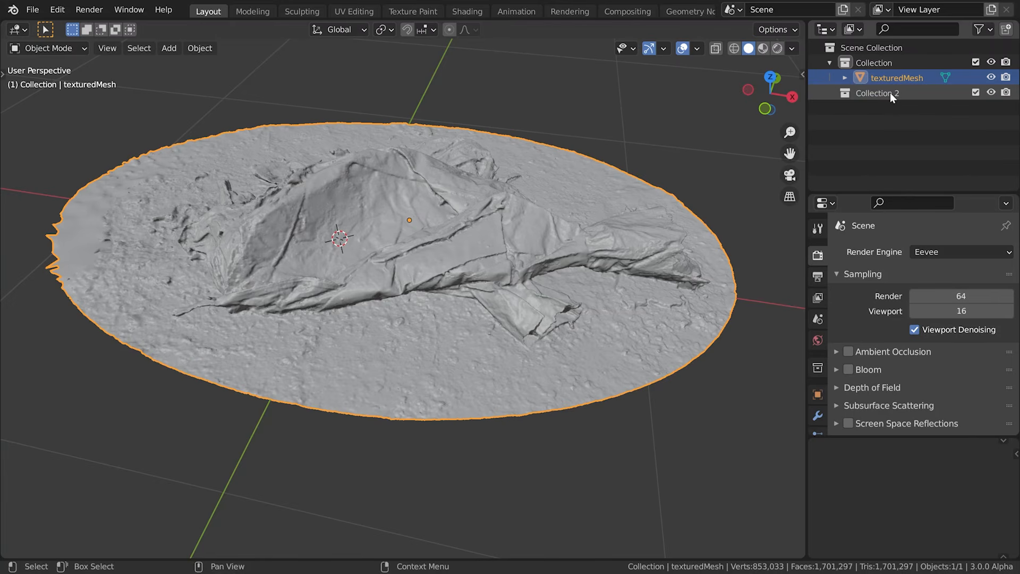
{"action": "double_click", "coordinate": [890, 92]}
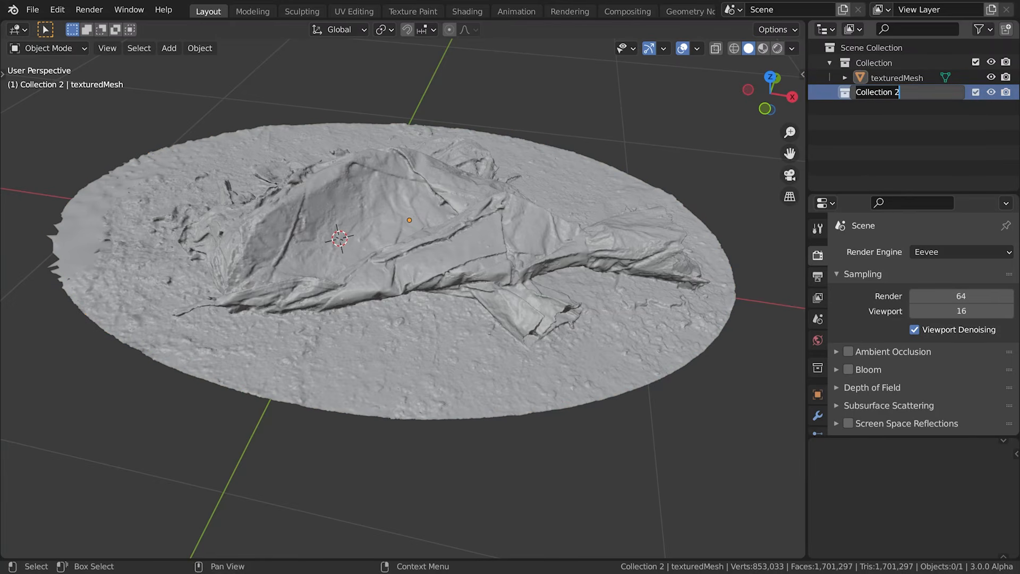
{"action": "type", "text": "hp"}
{"action": "key", "text": "Return"}
Move the texturedMesh object into the hp collection and rename it highpoly.
{"action": "left_click_drag", "start_coordinate": [895, 79], "coordinate": [862, 97]}
{"action": "left_click", "coordinate": [873, 115]}
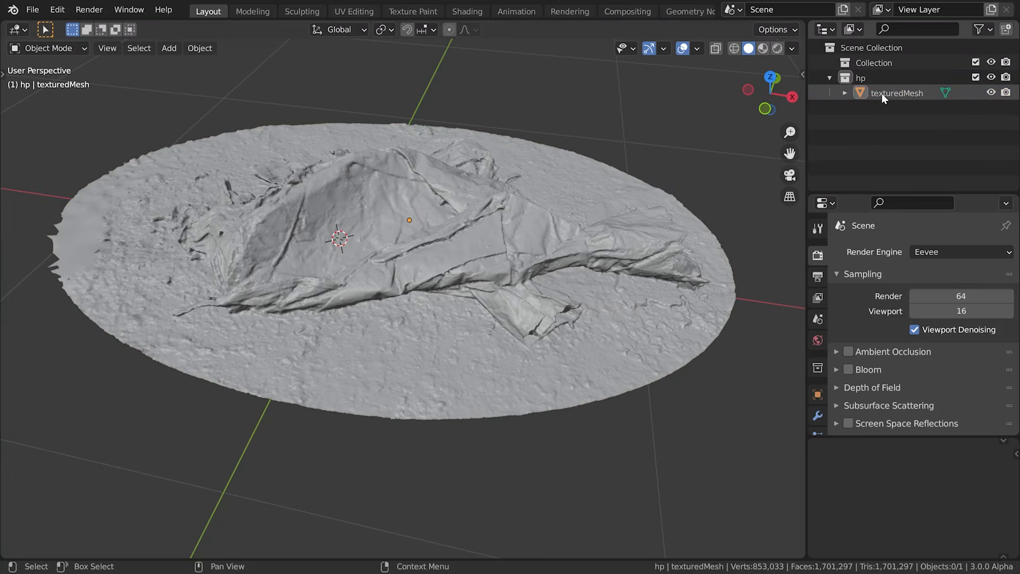
{"action": "left_click", "coordinate": [881, 93]}
{"action": "double_click", "coordinate": [882, 93]}
{"action": "type", "text": "highpoly"}
{"action": "key", "text": "Return"}
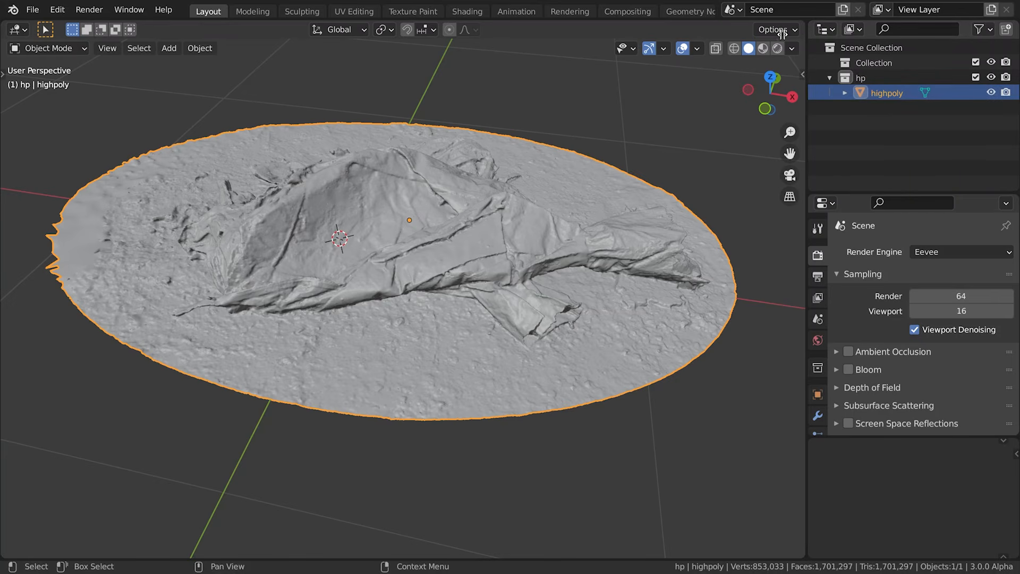
Split the 3D viewport vertically into two areas and turn one of them into a Shader Editor.
{"action": "left_click_drag", "start_coordinate": [783, 33], "coordinate": [419, 91]}
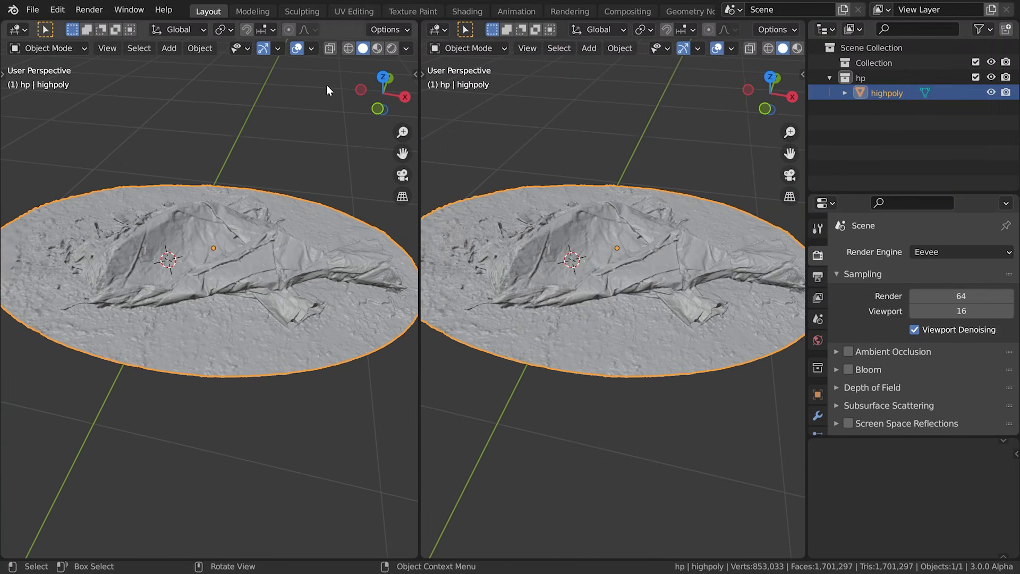
{"action": "left_click", "coordinate": [24, 31]}
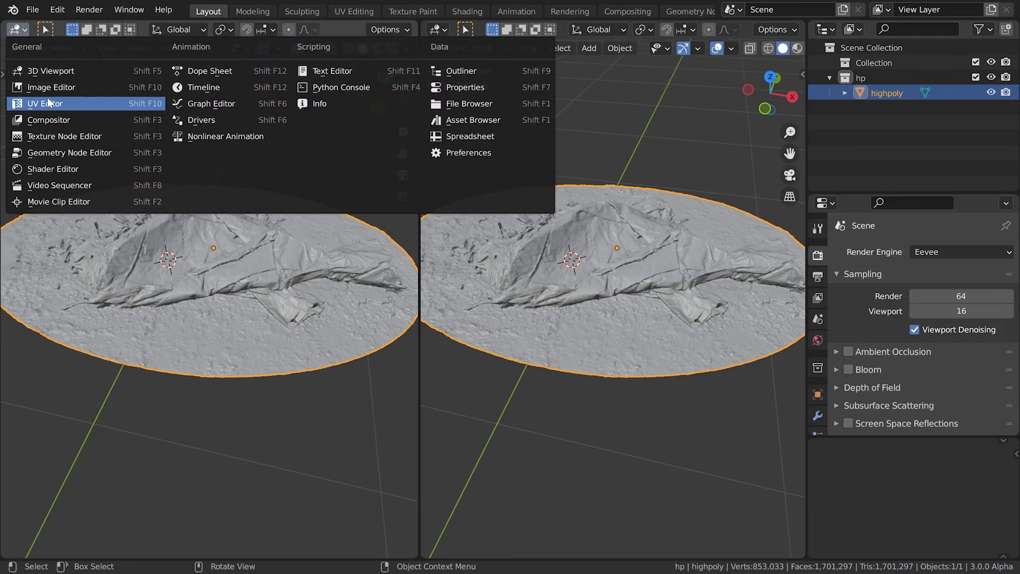
{"action": "left_click", "coordinate": [52, 170]}
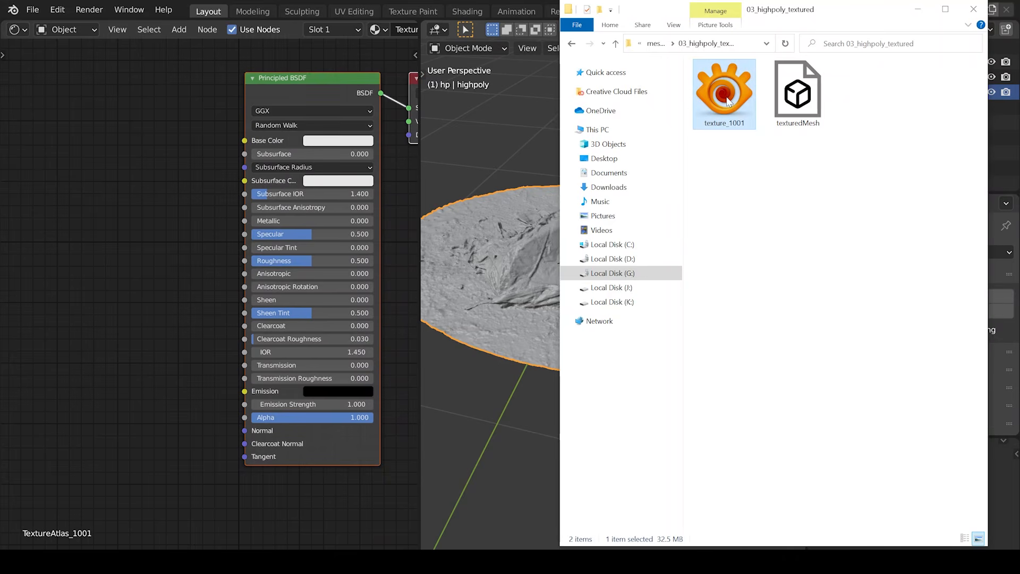
Add the texture_1001 image from the 03_highpoly_textured folder to the material and connect its Color output to the Principled BSDF's Base Color.
{"action": "left_click_drag", "start_coordinate": [724, 93], "coordinate": [292, 159]}
{"action": "left_click_drag", "start_coordinate": [87, 122], "coordinate": [89, 78]}
{"action": "left_click", "coordinate": [105, 115]}
{"action": "left_click_drag", "start_coordinate": [171, 93], "coordinate": [245, 140]}
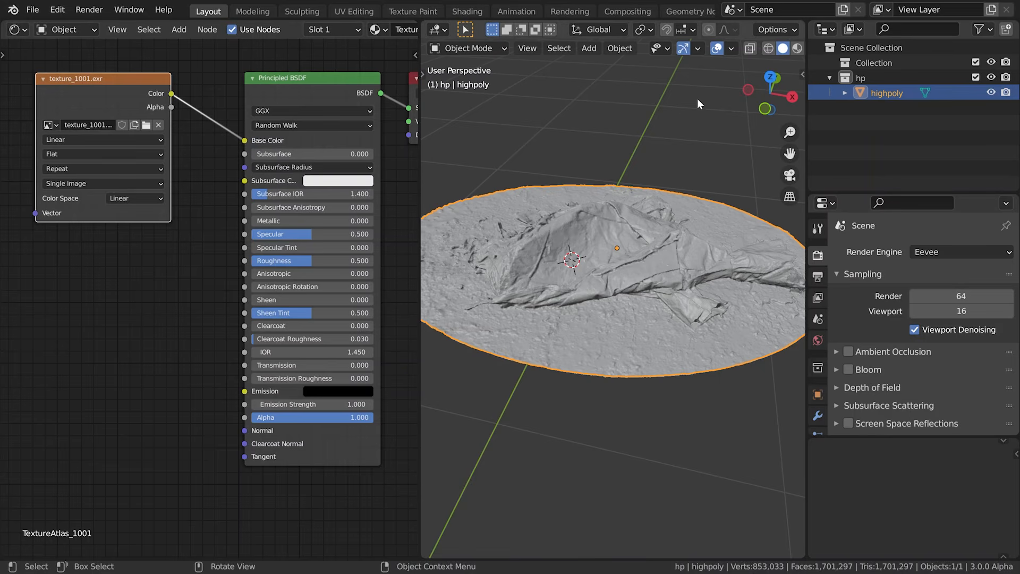
Switch the viewport to rendered shading, set the world background strength to 10, and deselect the mesh.
{"action": "scroll", "coordinate": [791, 52], "scroll_direction": "down", "scroll_amount": 2}
{"action": "left_click", "coordinate": [795, 49]}
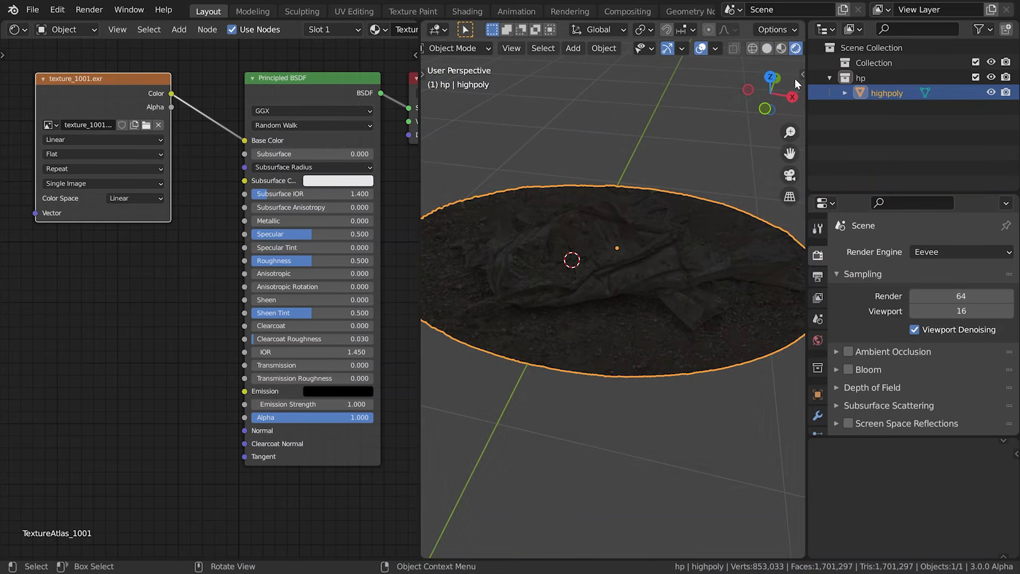
{"action": "left_click", "coordinate": [819, 341]}
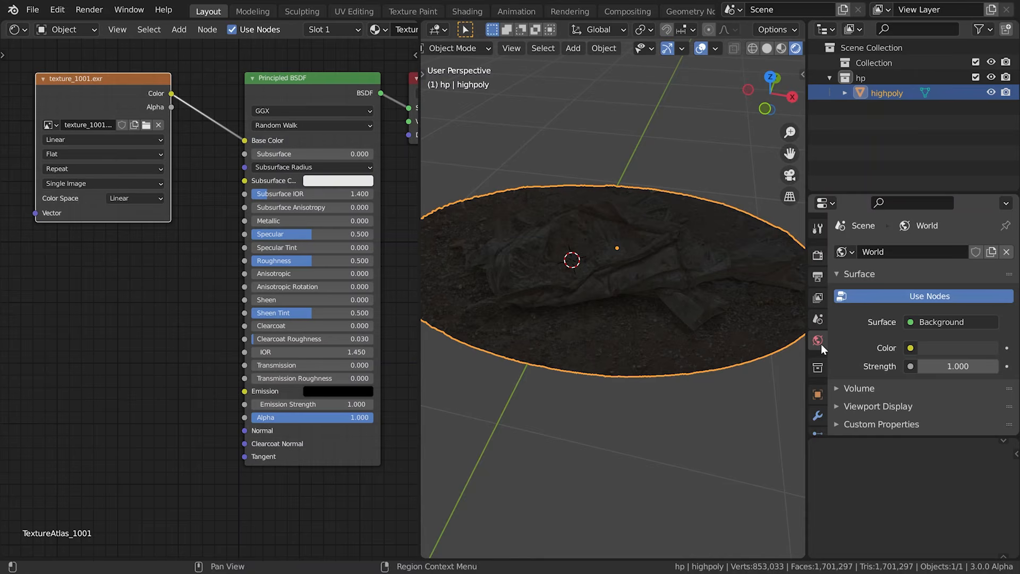
{"action": "left_click_drag", "start_coordinate": [939, 366], "coordinate": [1010, 366]}
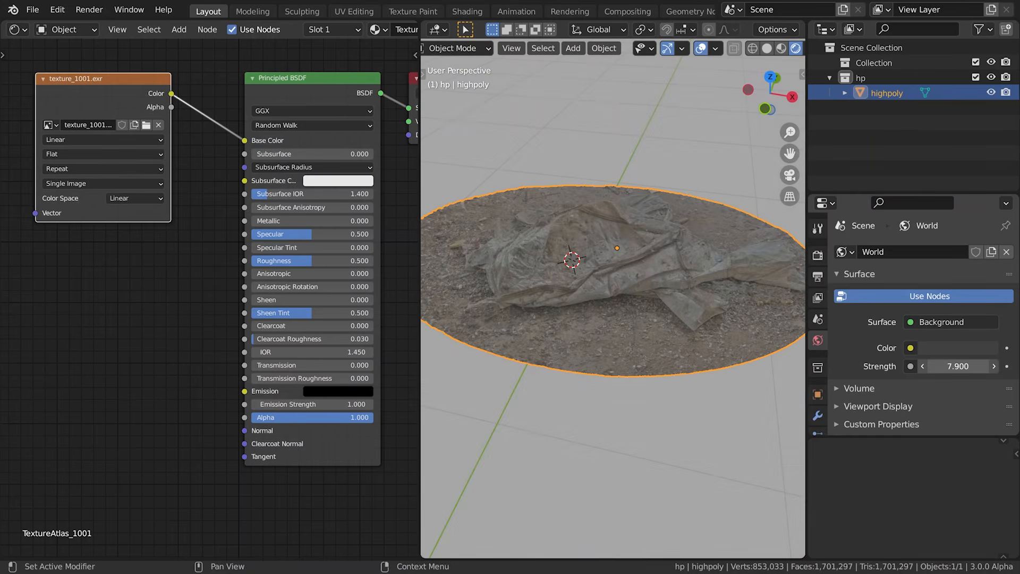
{"action": "type", "text": "0"}
{"action": "key", "text": "Return"}
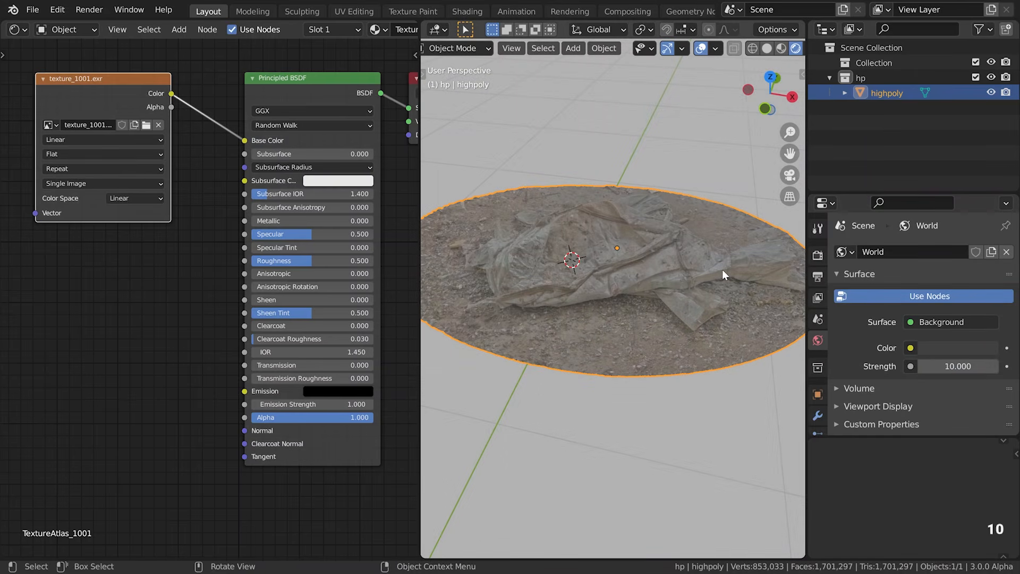
{"action": "key", "text": "alt+a"}
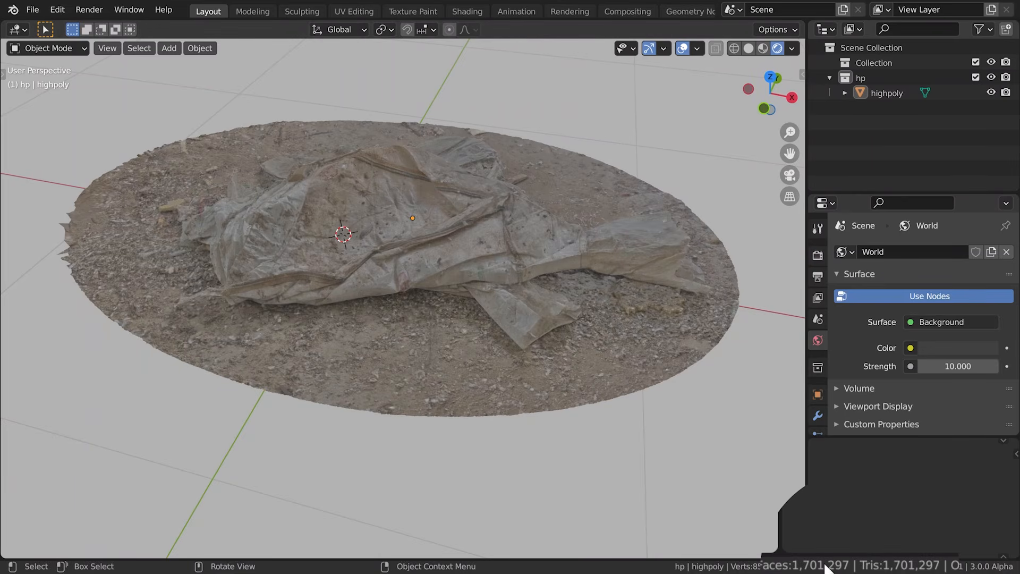
Duplicate the highpoly mesh in place, cancelling the copy's displacement, and rename the copy lowpoly.
{"action": "left_click", "coordinate": [488, 249]}
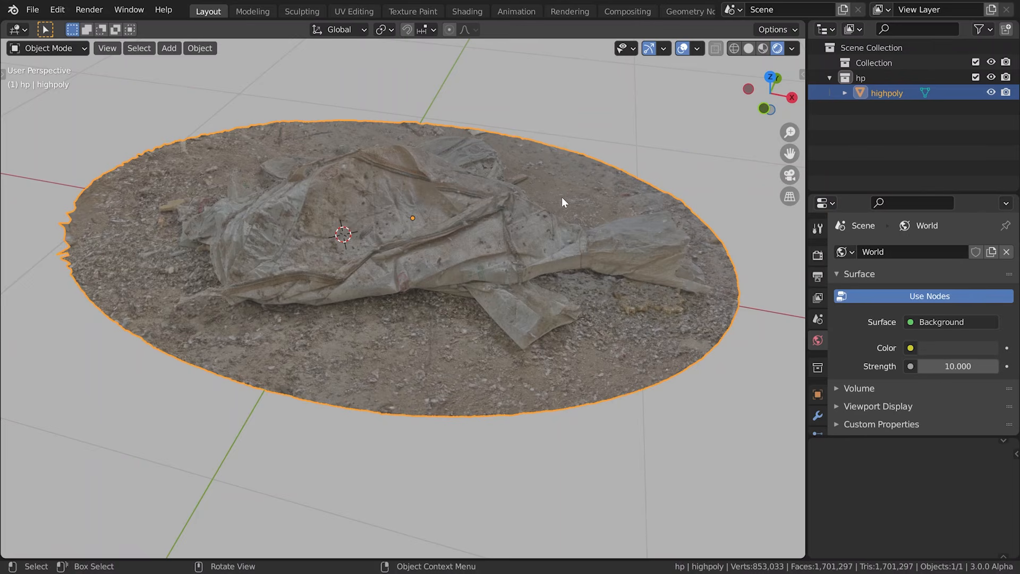
{"action": "right_click", "coordinate": [562, 196]}
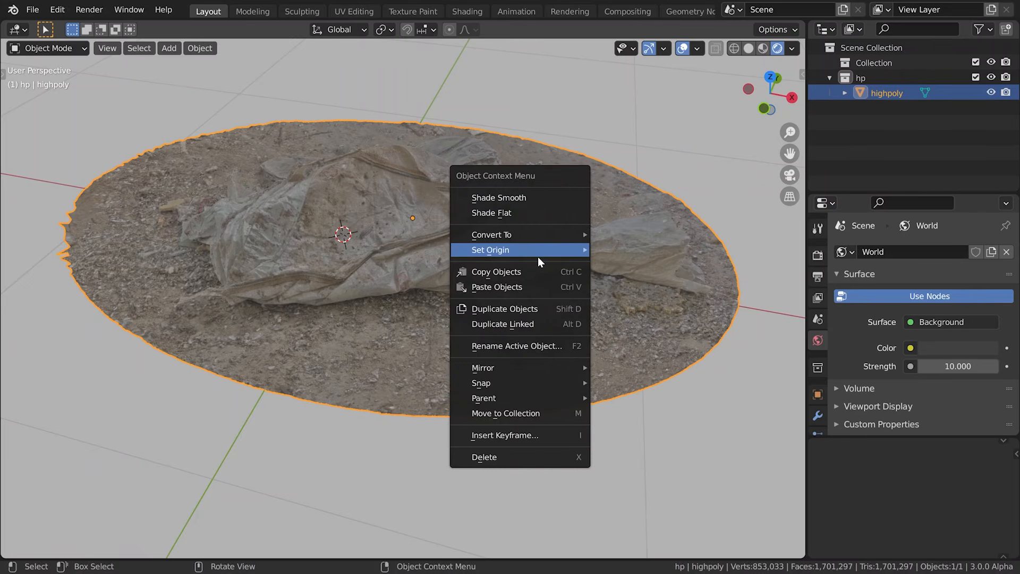
{"action": "mouse_move", "coordinate": [538, 256]}
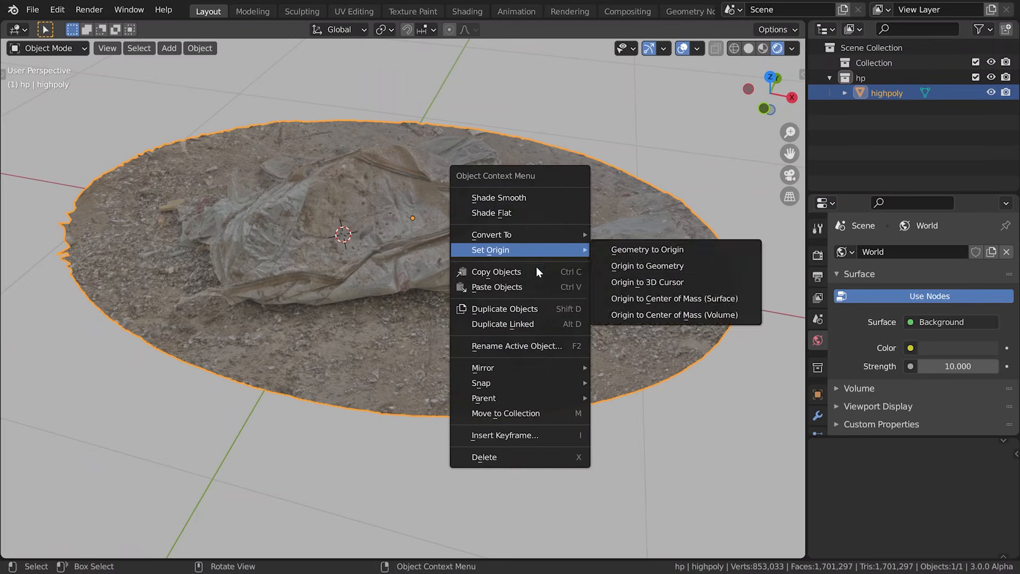
{"action": "left_click", "coordinate": [531, 308]}
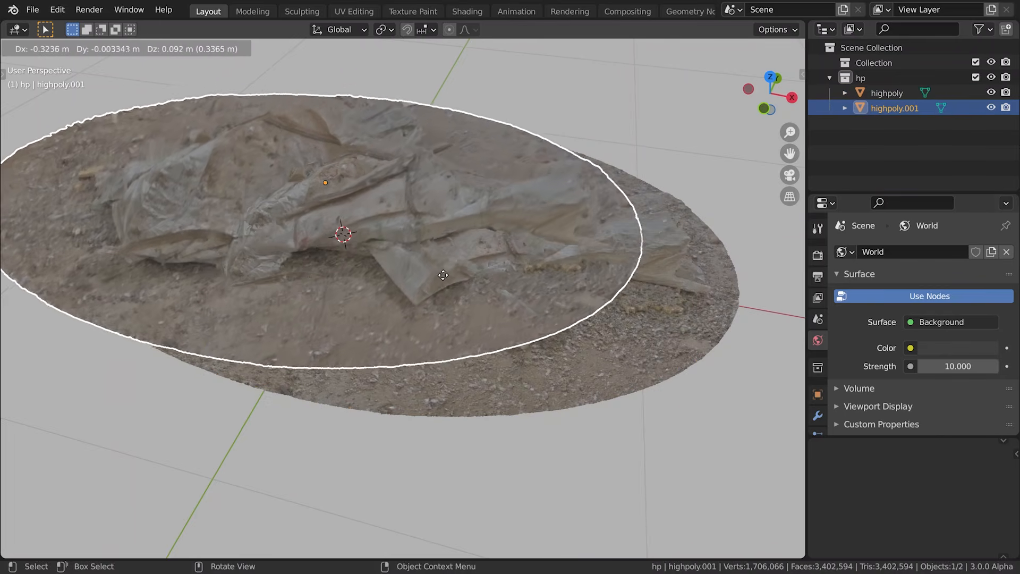
{"action": "right_click", "coordinate": [580, 304]}
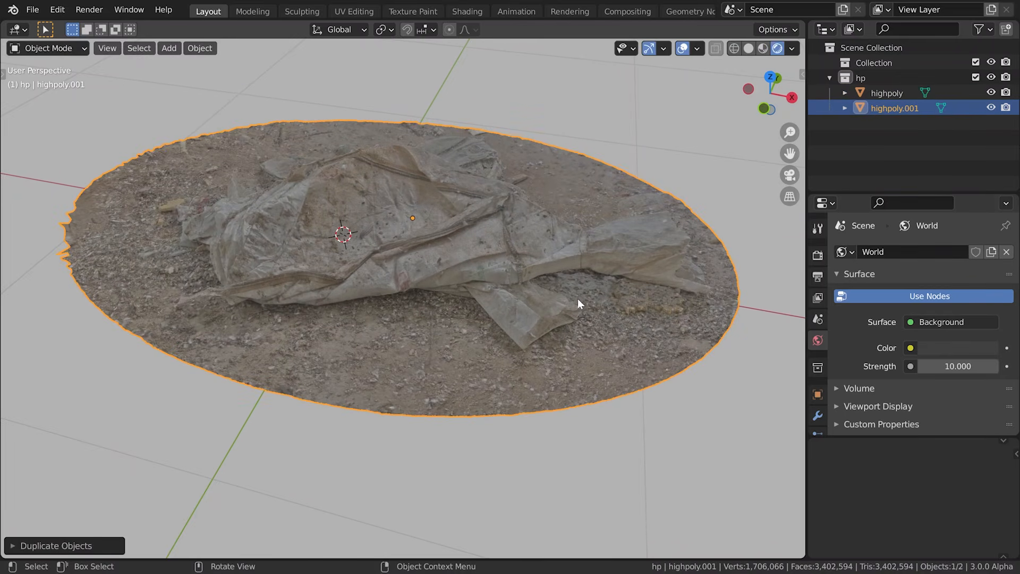
{"action": "double_click", "coordinate": [894, 108]}
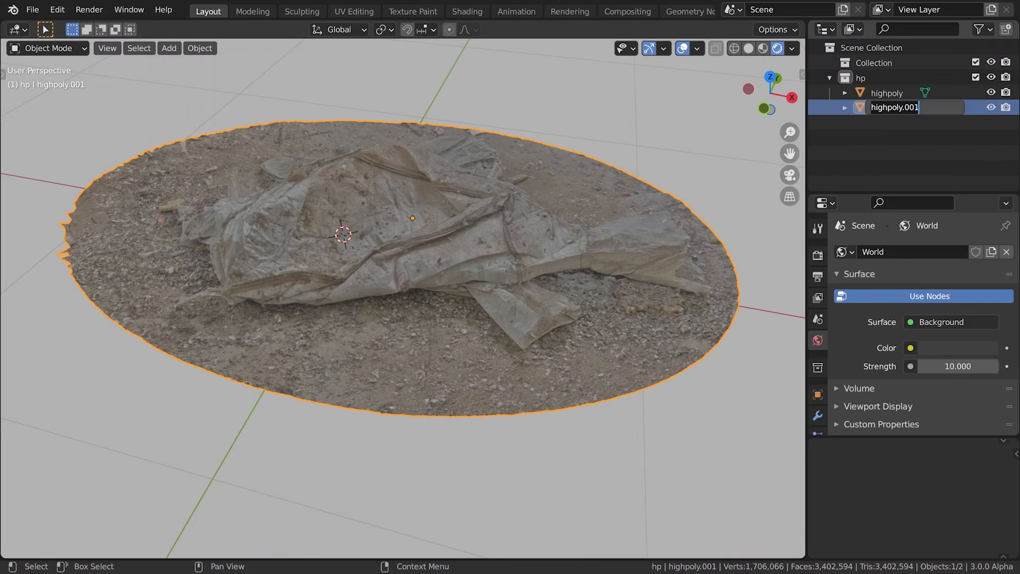
{"action": "type", "text": "lowpoly"}
{"action": "key", "text": "Return"}
Create a new collection named lp in the scene.
{"action": "right_click", "coordinate": [869, 124]}
{"action": "left_click", "coordinate": [870, 125]}
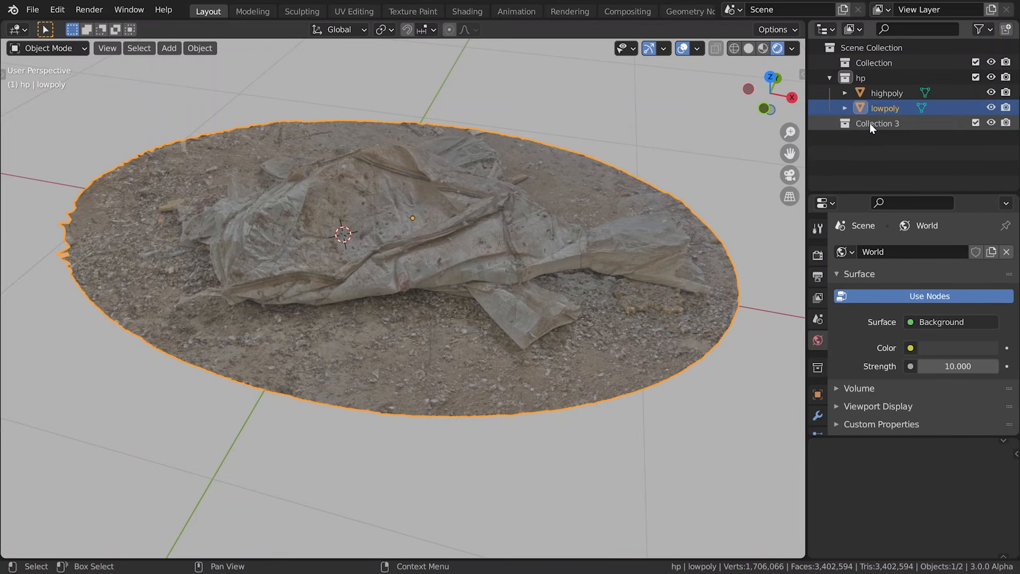
{"action": "double_click", "coordinate": [869, 124]}
{"action": "type", "text": "lp"}
{"action": "key", "text": "Return"}
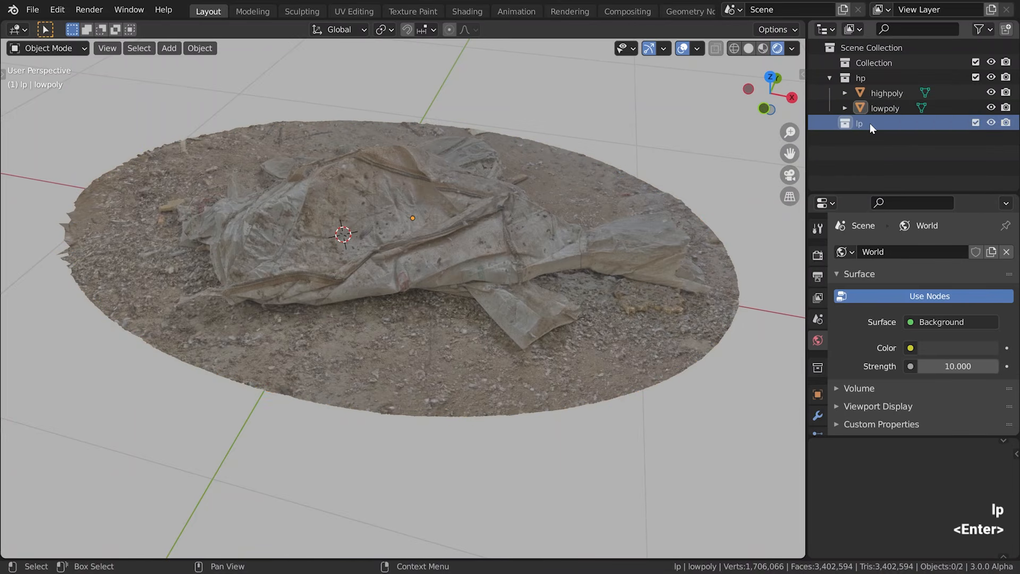
Move the lowpoly mesh into the lp collection and exclude the hp collection from the view layer.
{"action": "left_click_drag", "start_coordinate": [885, 107], "coordinate": [859, 123]}
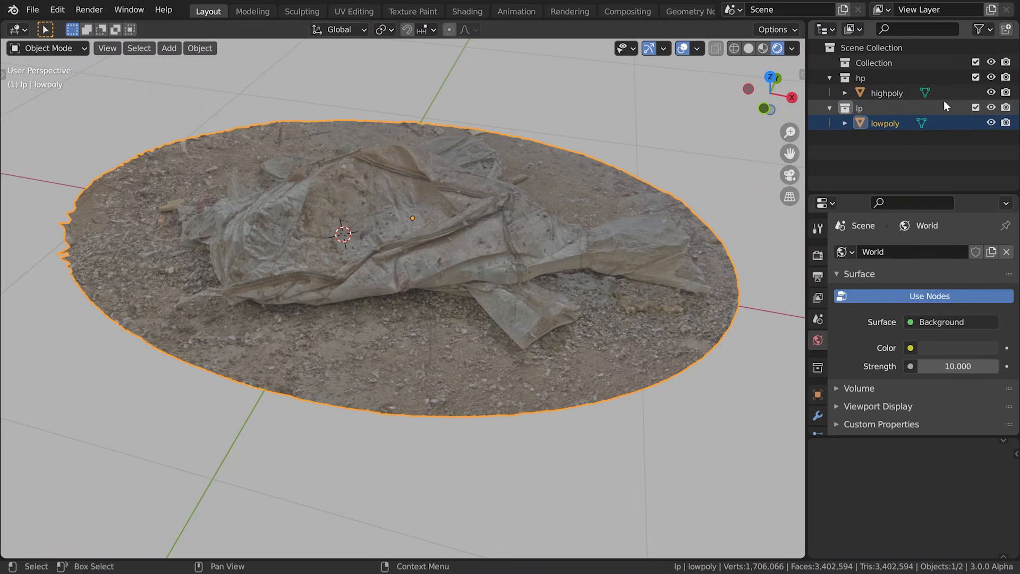
{"action": "left_click", "coordinate": [976, 77]}
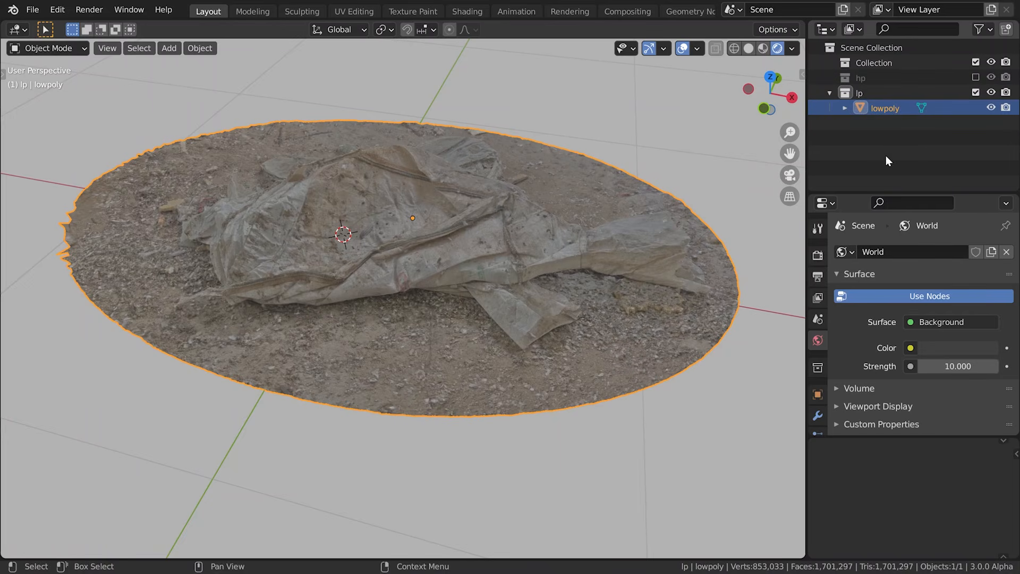
Add a Decimate modifier to the lowpoly mesh and enable the wireframe overlay in the viewport.
{"action": "left_click", "coordinate": [818, 416]}
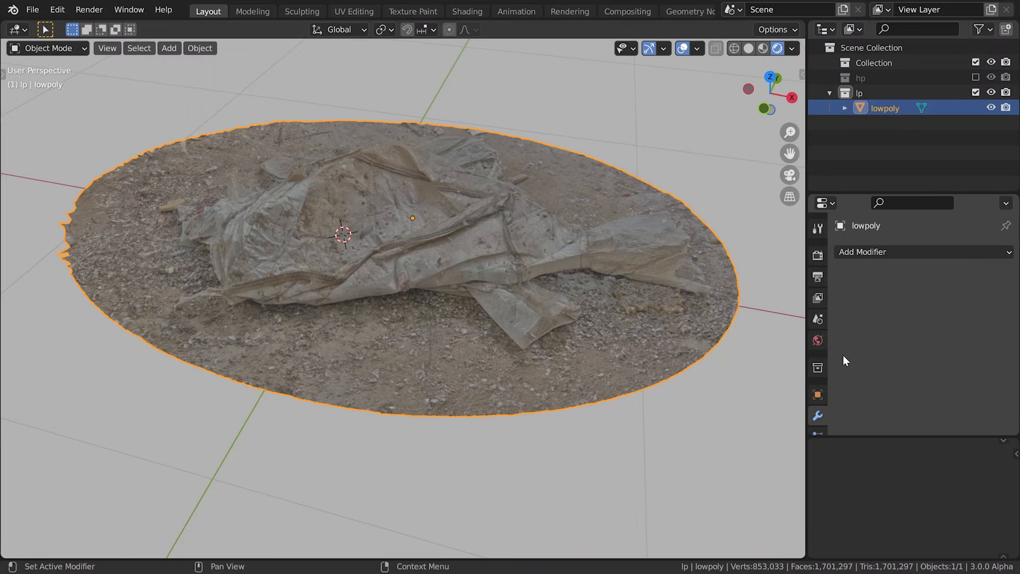
{"action": "left_click", "coordinate": [856, 252]}
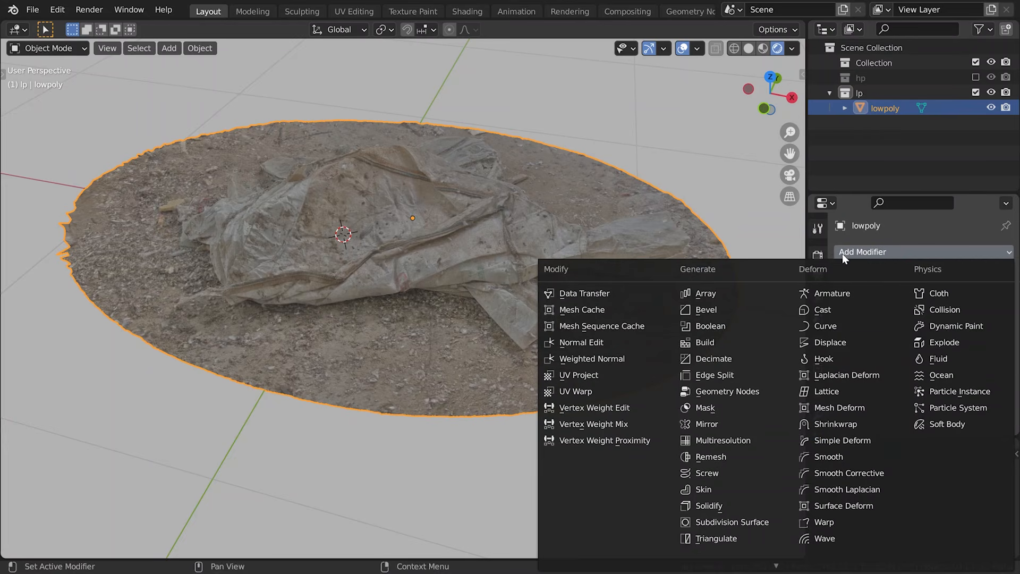
{"action": "left_click", "coordinate": [733, 358]}
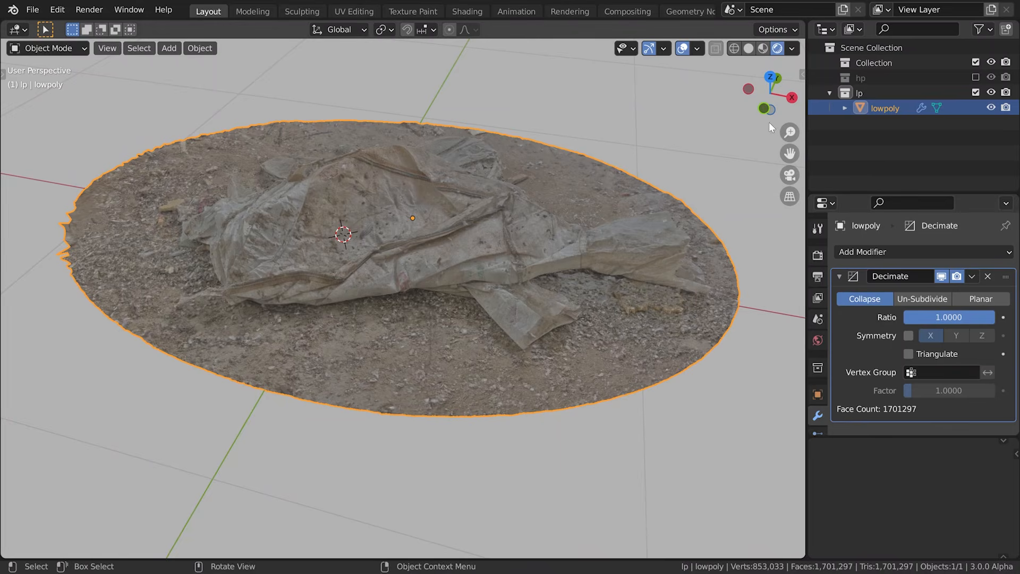
{"action": "left_click", "coordinate": [696, 49]}
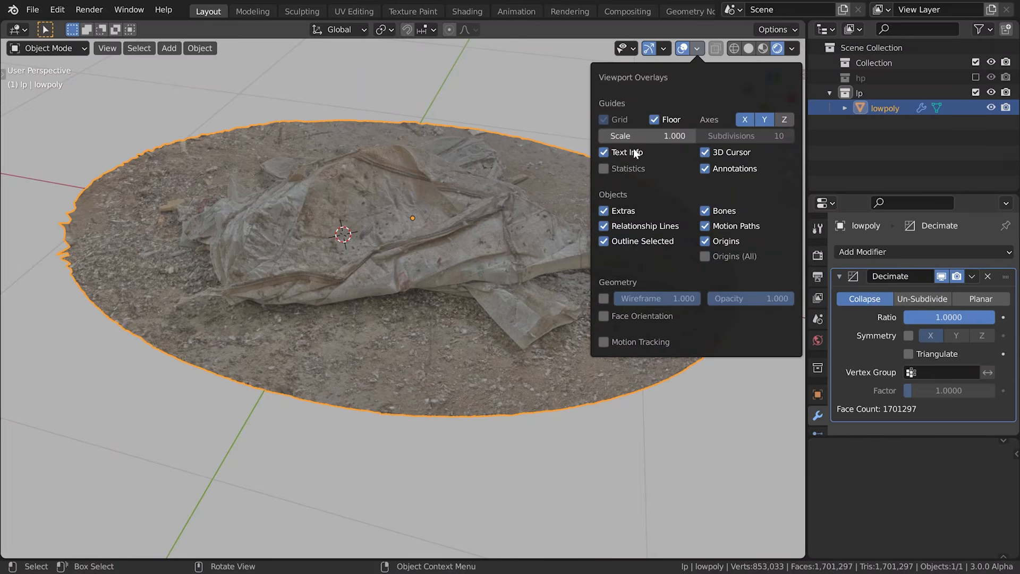
{"action": "left_click", "coordinate": [603, 299]}
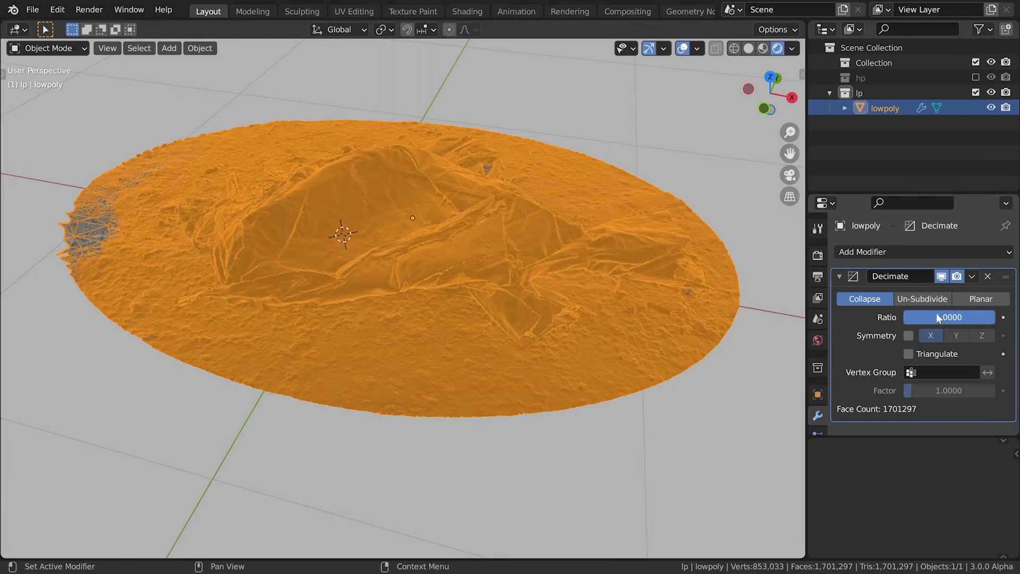
Set the Decimate ratio to 0.1 and apply the modifier to the lowpoly mesh.
{"action": "left_click_drag", "start_coordinate": [979, 315], "coordinate": [967, 321]}
{"action": "left_click", "coordinate": [967, 321]}
{"action": "type", "text": "0.1"}
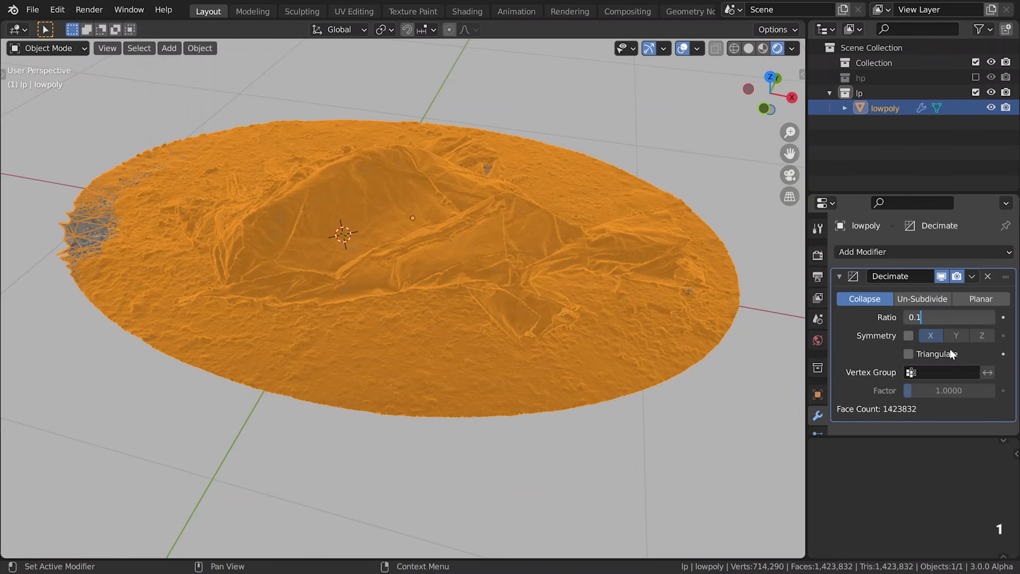
{"action": "key", "text": "Return"}
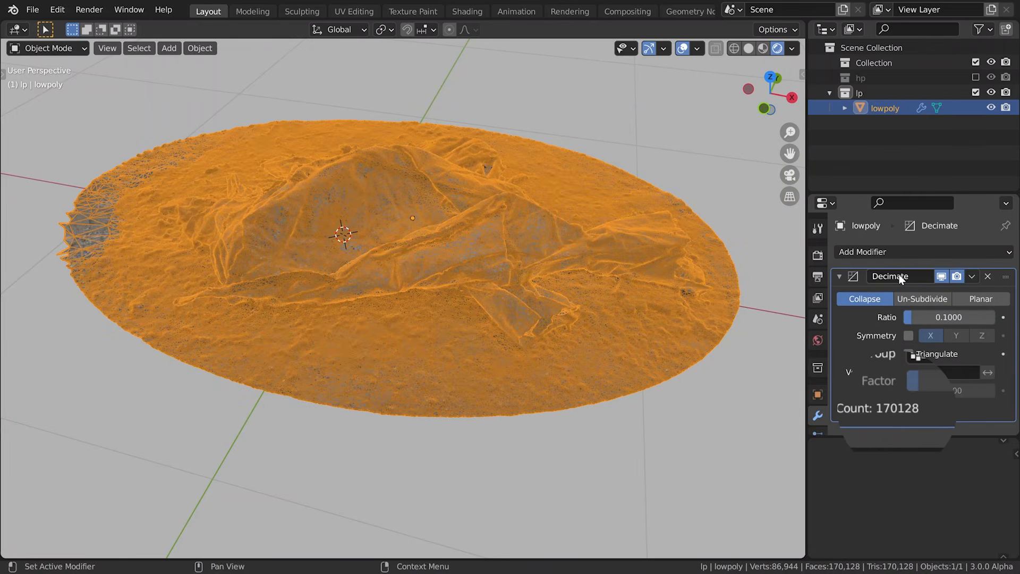
{"action": "left_click", "coordinate": [840, 276]}
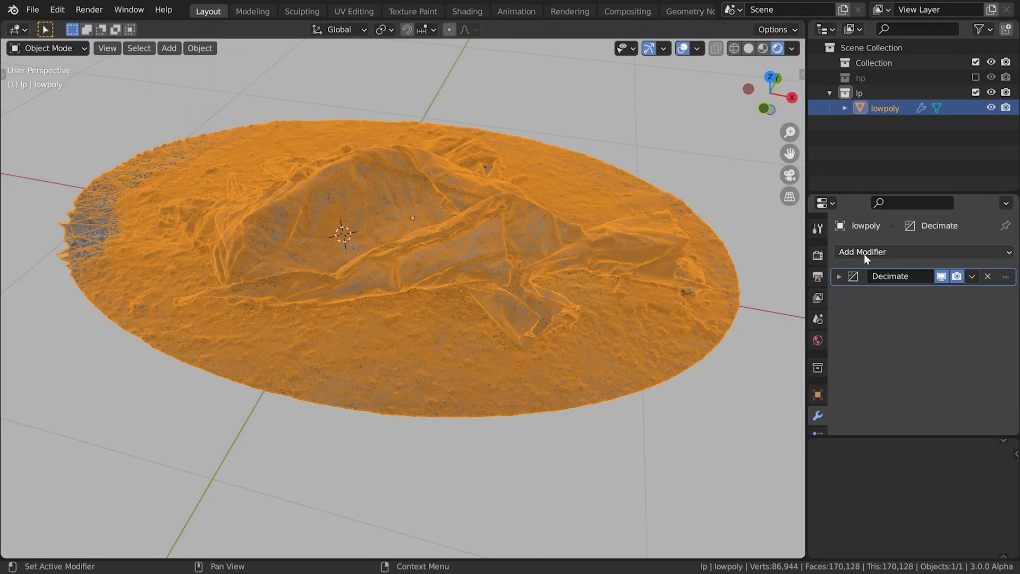
{"action": "left_click", "coordinate": [971, 276]}
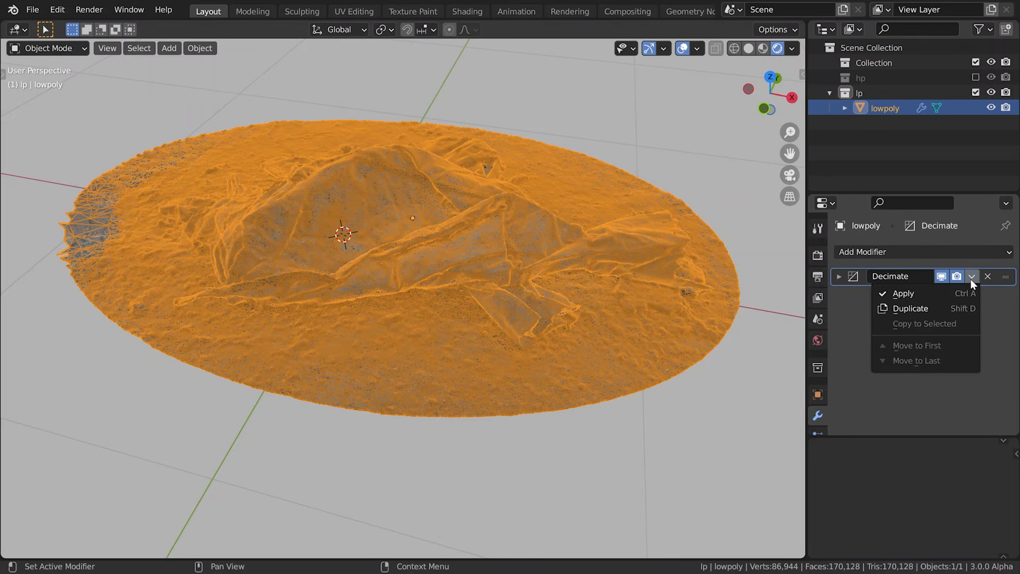
{"action": "left_click", "coordinate": [944, 292]}
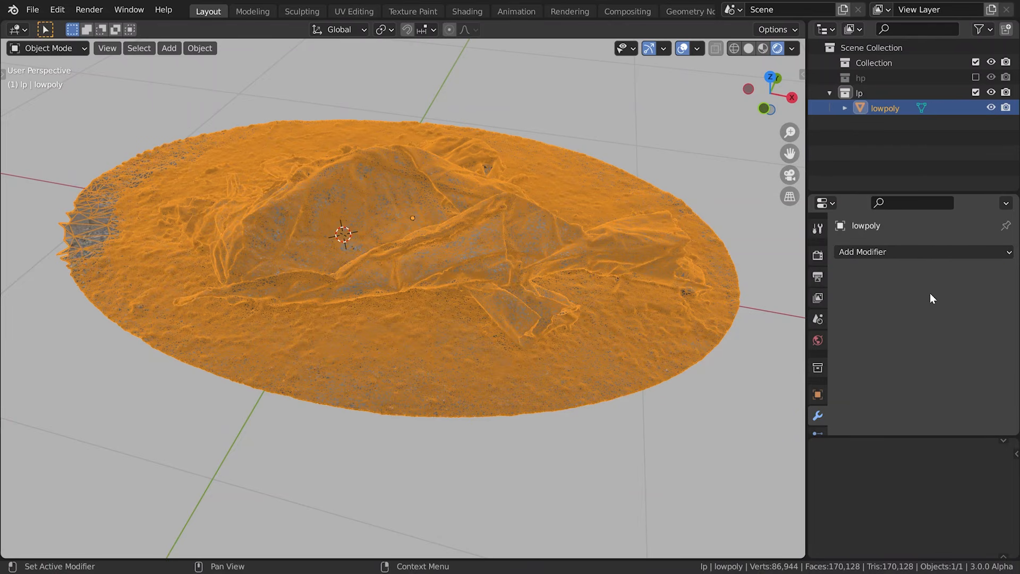
Add a second Decimate modifier to the lowpoly mesh and set its ratio to 0.05.
{"action": "left_click", "coordinate": [890, 252]}
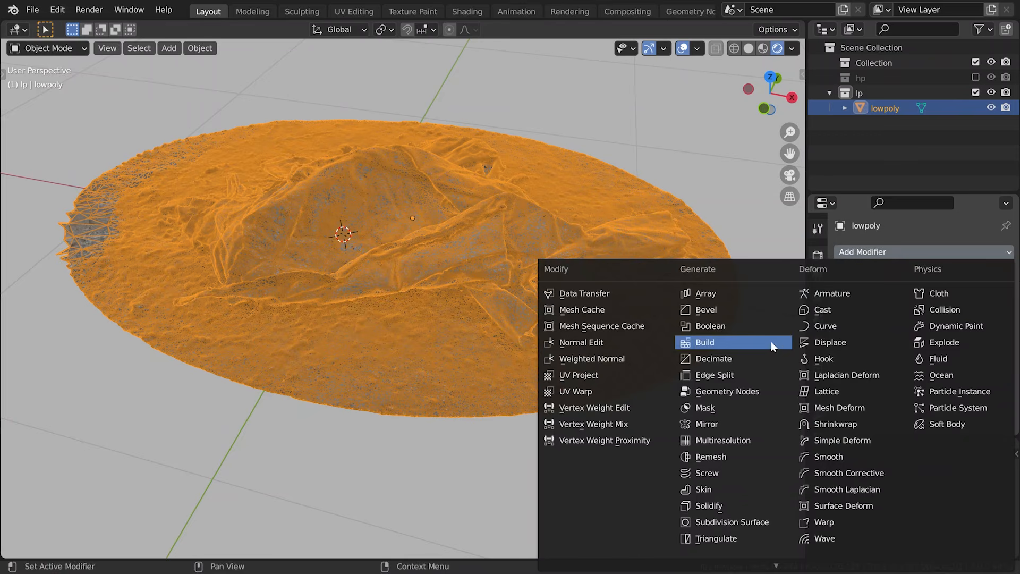
{"action": "left_click", "coordinate": [761, 358]}
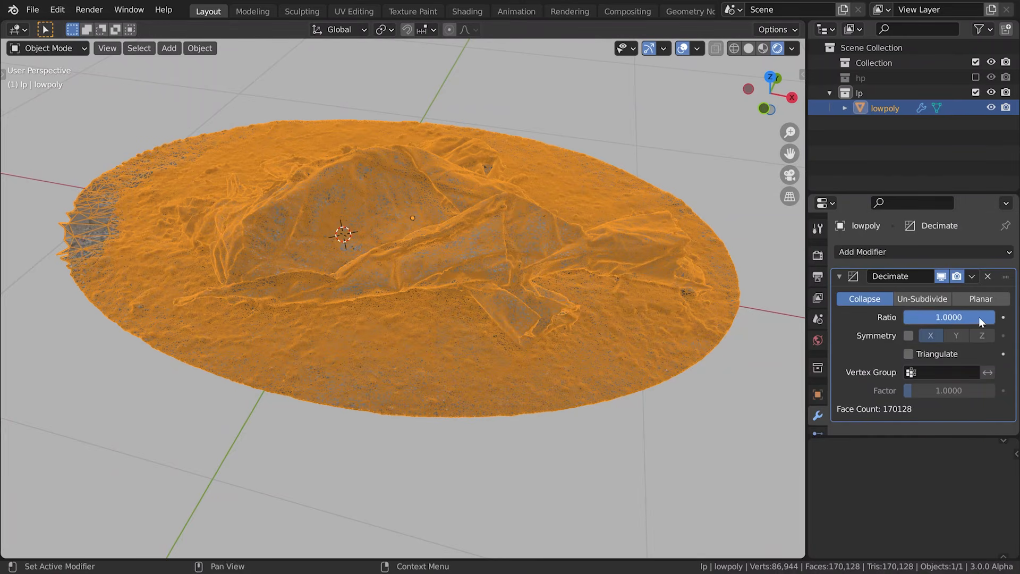
{"action": "left_click_drag", "start_coordinate": [982, 319], "coordinate": [916, 316]}
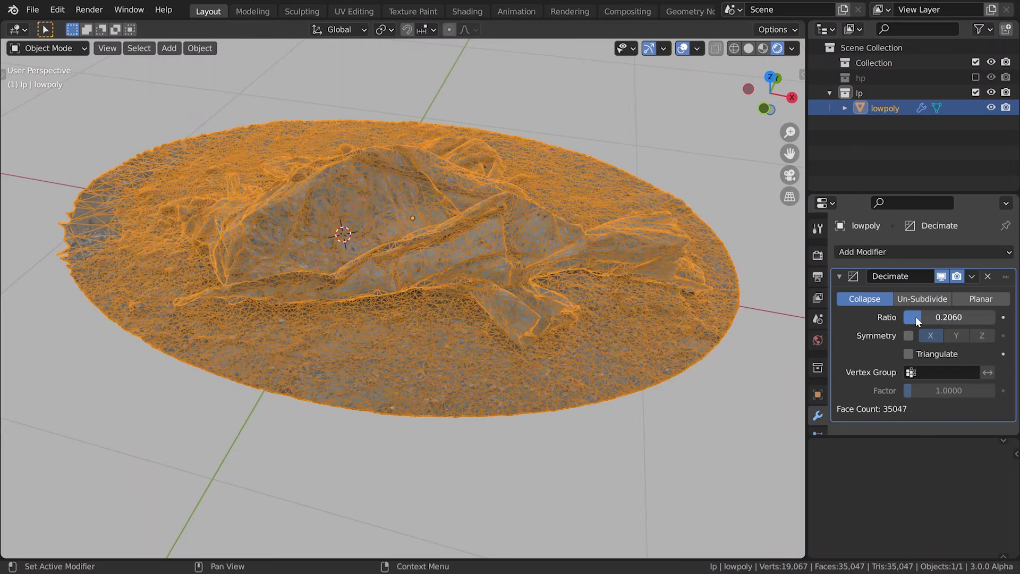
{"action": "double_click", "coordinate": [956, 319]}
{"action": "type", "text": "0.05"}
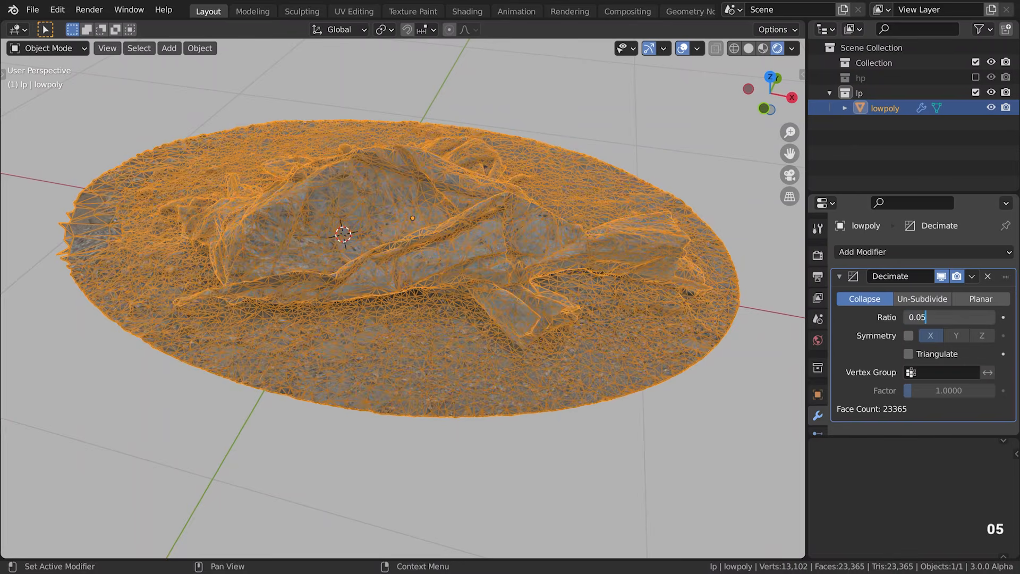
{"action": "key", "text": "Return"}
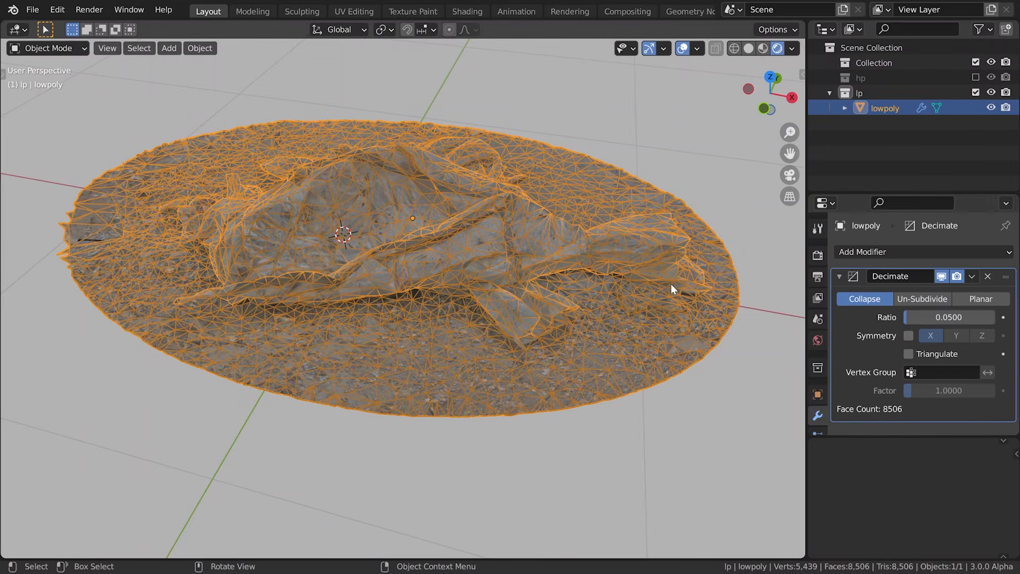
{"action": "middle_click_drag", "start_coordinate": [645, 253], "coordinate": [655, 271]}
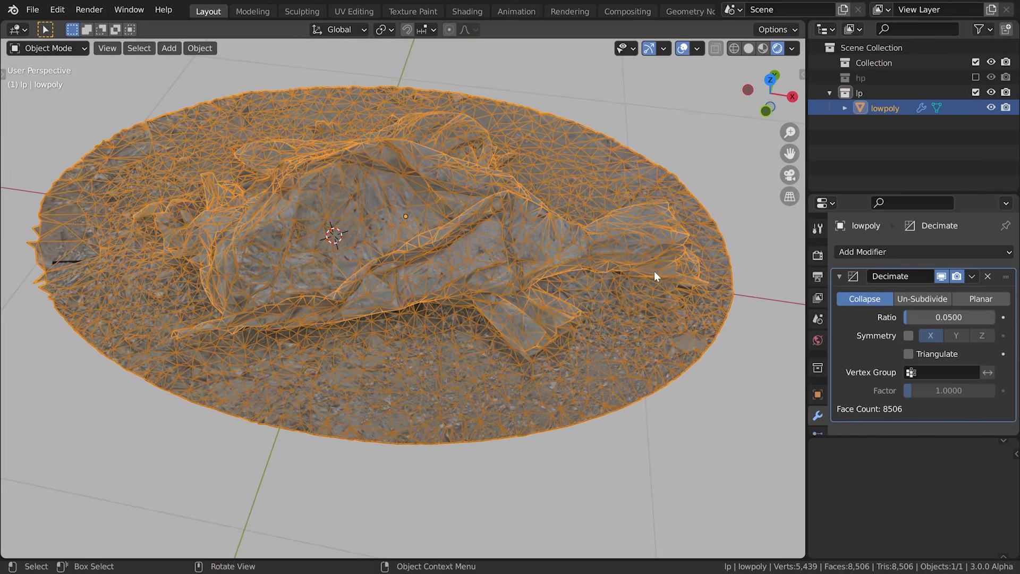
Set the second Decimate modifier's ratio to 0.03 and check the textured mesh without the wireframe overlay.
{"action": "double_click", "coordinate": [949, 317]}
{"action": "type", "text": "0.03"}
{"action": "key", "text": "Return"}
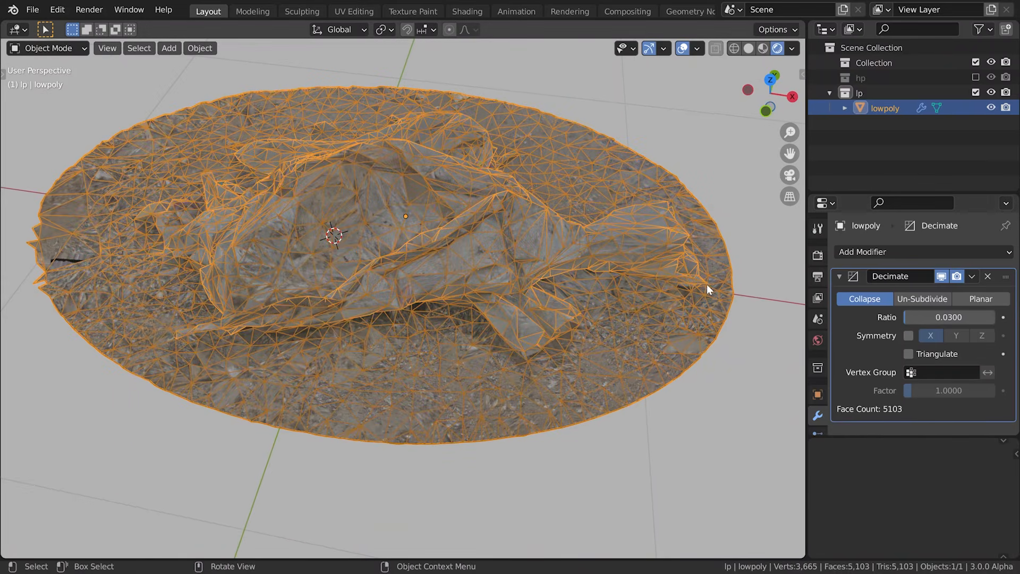
{"action": "middle_click_drag", "start_coordinate": [613, 269], "coordinate": [598, 240]}
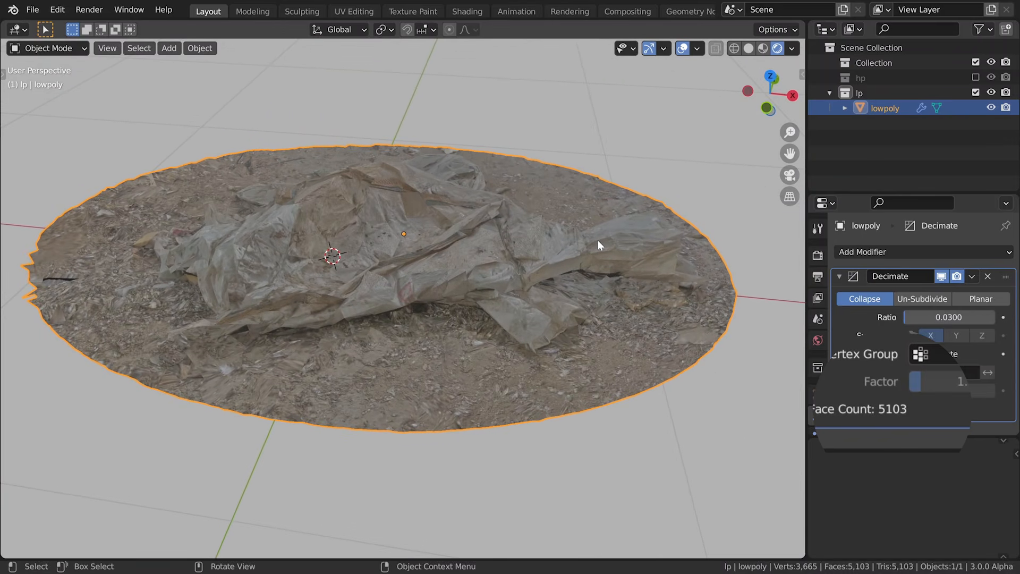
Remove the TextureAtlas_1001 material slot from the lowpoly mesh and switch the viewport to solid shading.
{"action": "scroll", "coordinate": [811, 391], "scroll_direction": "down", "scroll_amount": 5}
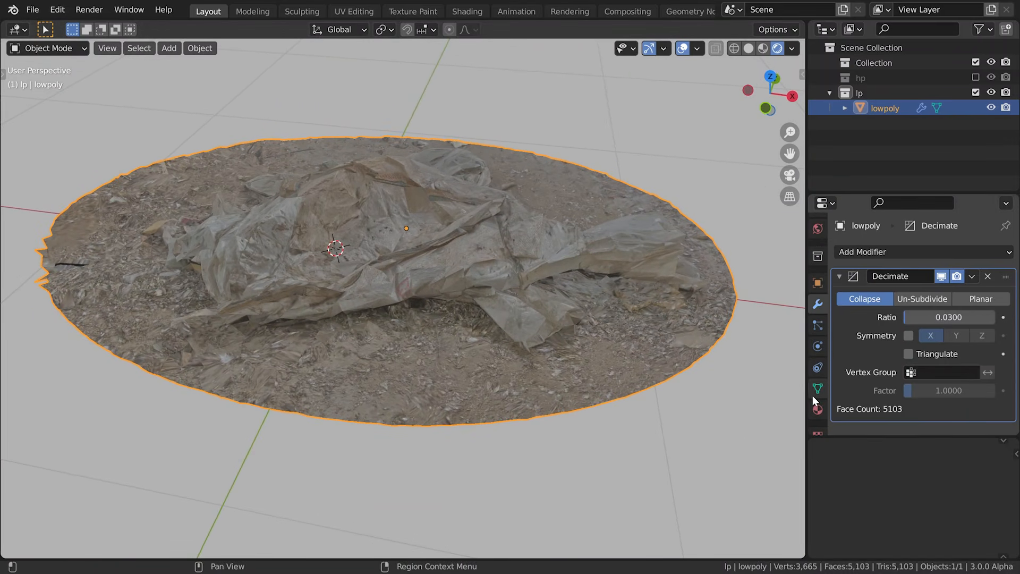
{"action": "left_click", "coordinate": [817, 410]}
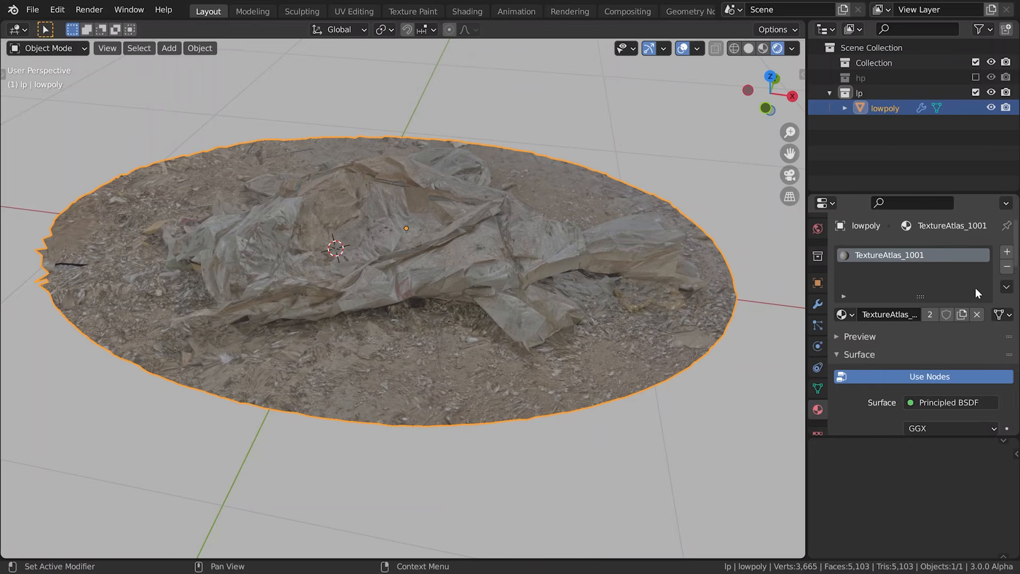
{"action": "left_click", "coordinate": [1008, 268]}
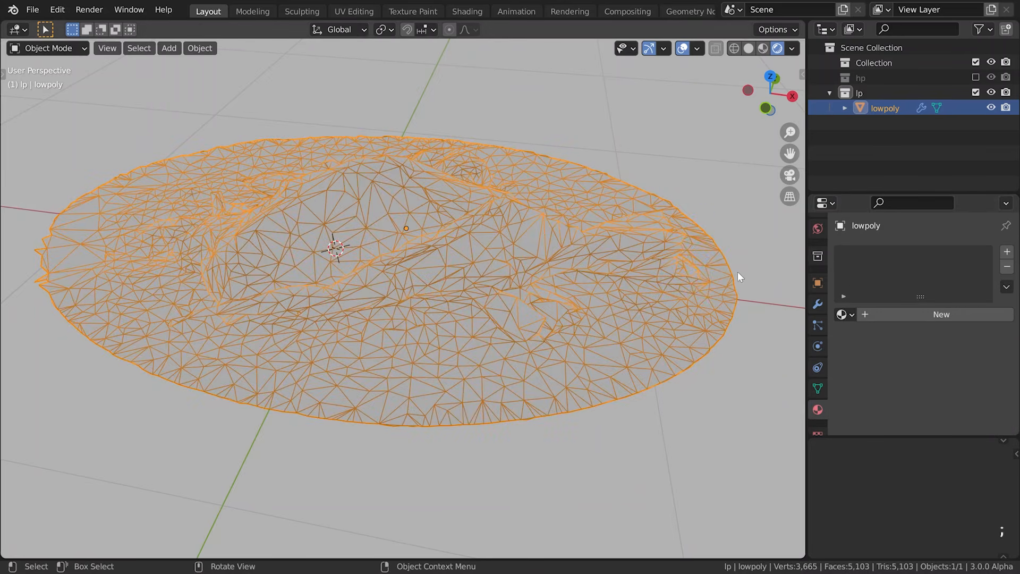
{"action": "middle_click_drag", "start_coordinate": [712, 266], "coordinate": [715, 267]}
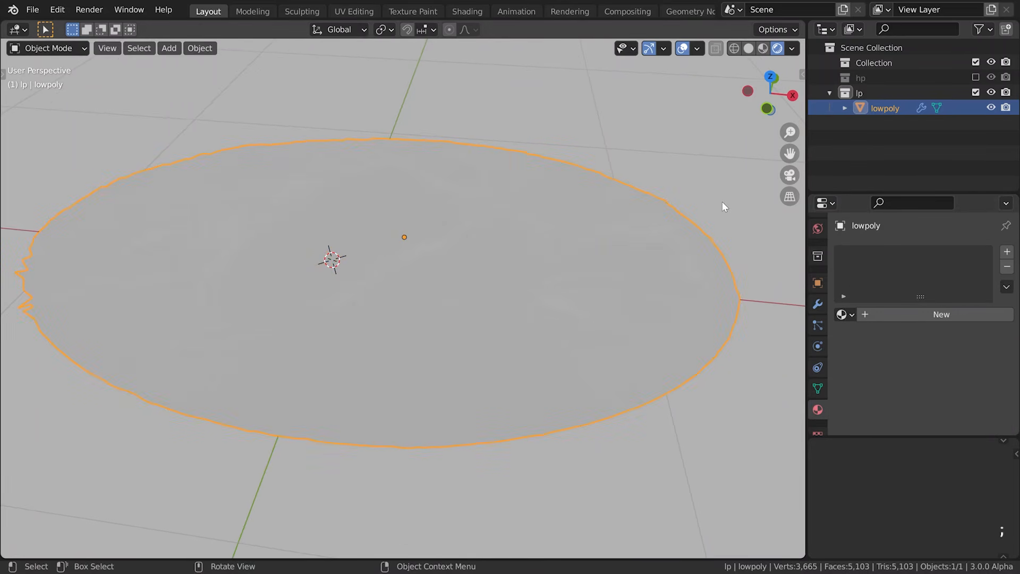
{"action": "left_click", "coordinate": [749, 50]}
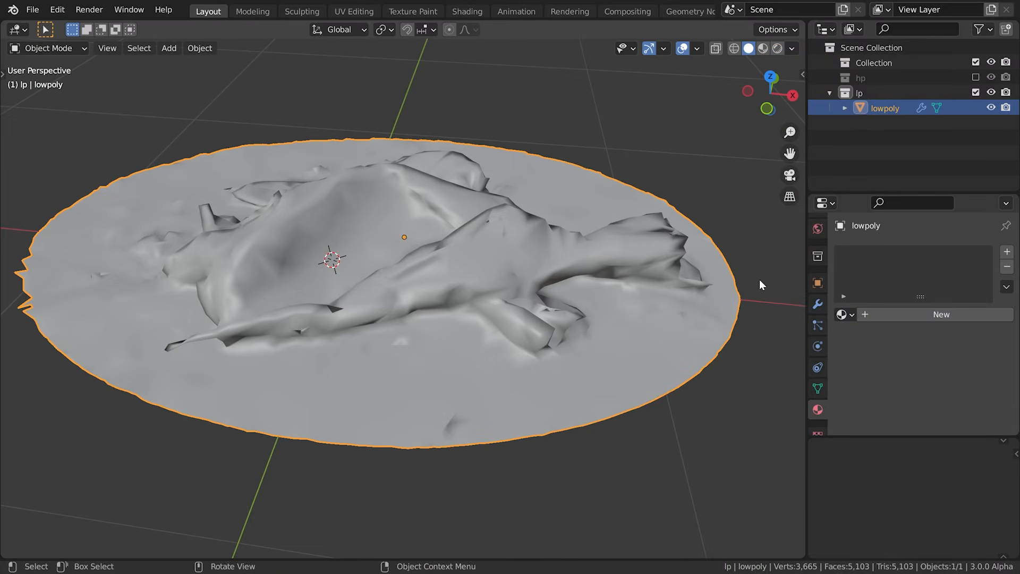
Set the Decimate ratio to 0.04 and apply the modifier to the lowpoly mesh.
{"action": "left_click", "coordinate": [817, 304]}
{"action": "double_click", "coordinate": [924, 317]}
{"action": "left_click_drag", "start_coordinate": [928, 317], "coordinate": [922, 317]}
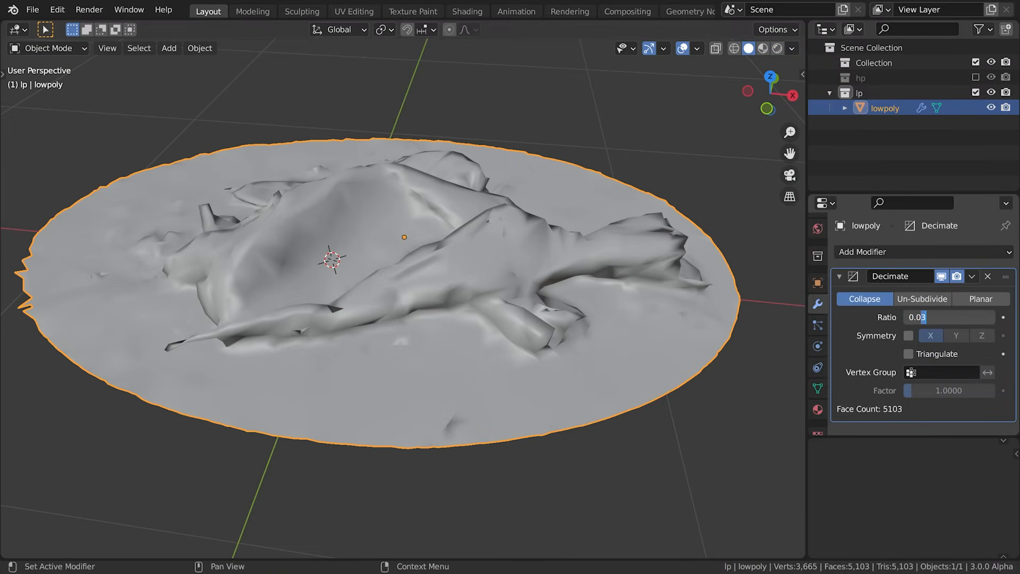
{"action": "type", "text": "4"}
{"action": "key", "text": "Return"}
{"action": "left_click", "coordinate": [971, 276]}
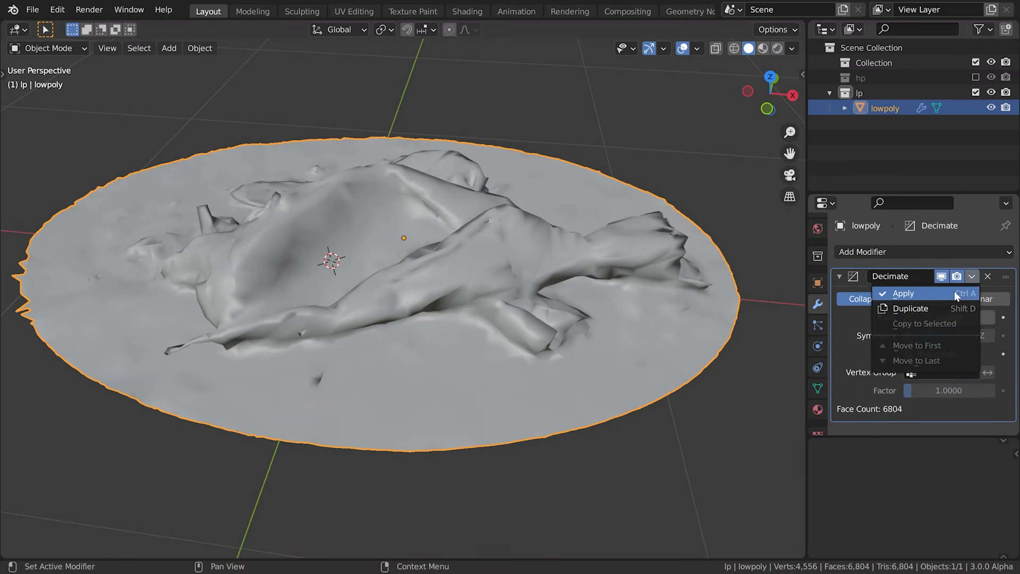
{"action": "left_click", "coordinate": [954, 292]}
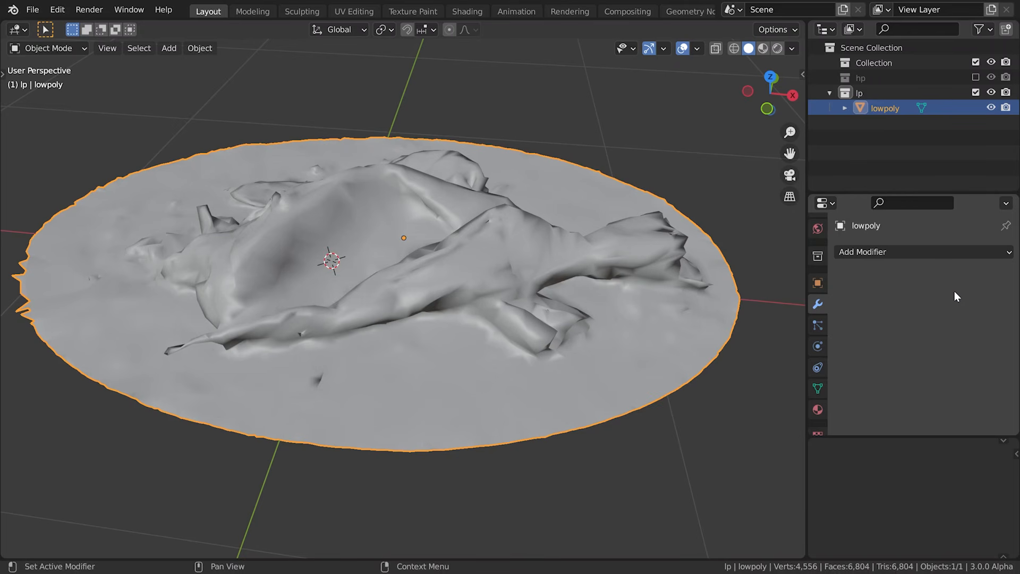
Split the 3D viewport into two areas and turn one of them into a UV Editor.
{"action": "key", "text": "alt+Tab"}
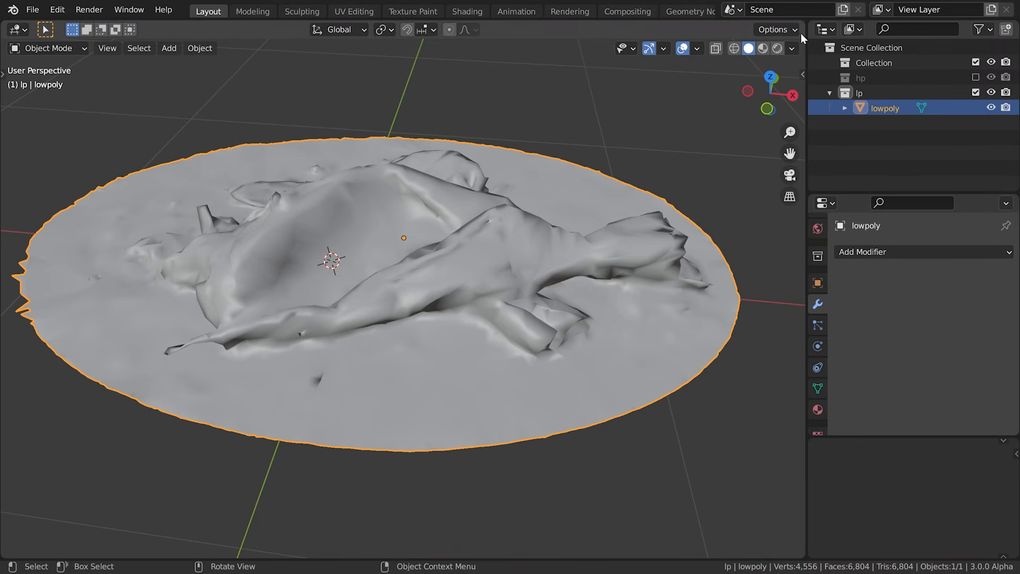
{"action": "left_click_drag", "start_coordinate": [801, 33], "coordinate": [384, 36]}
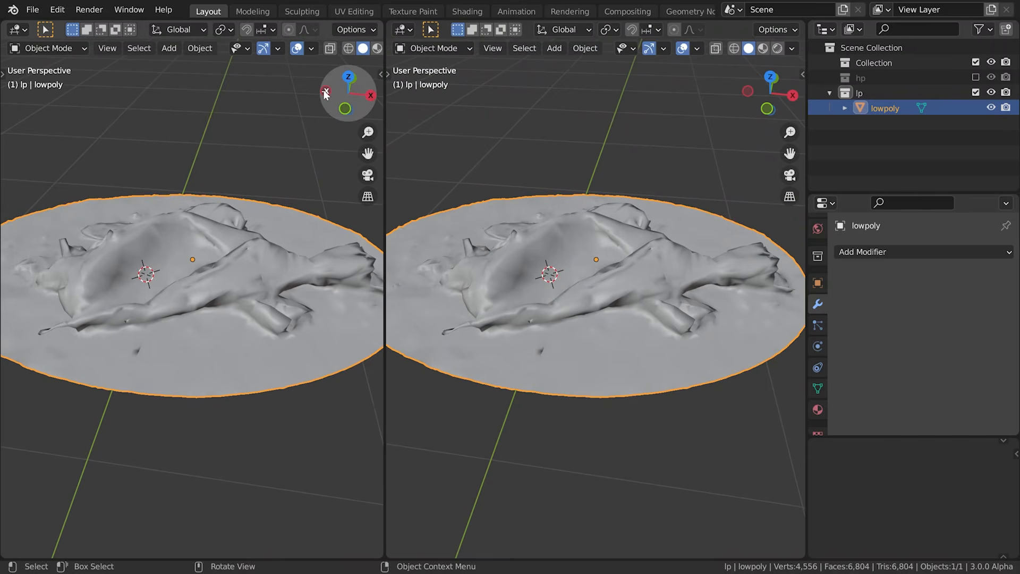
{"action": "left_click", "coordinate": [18, 30]}
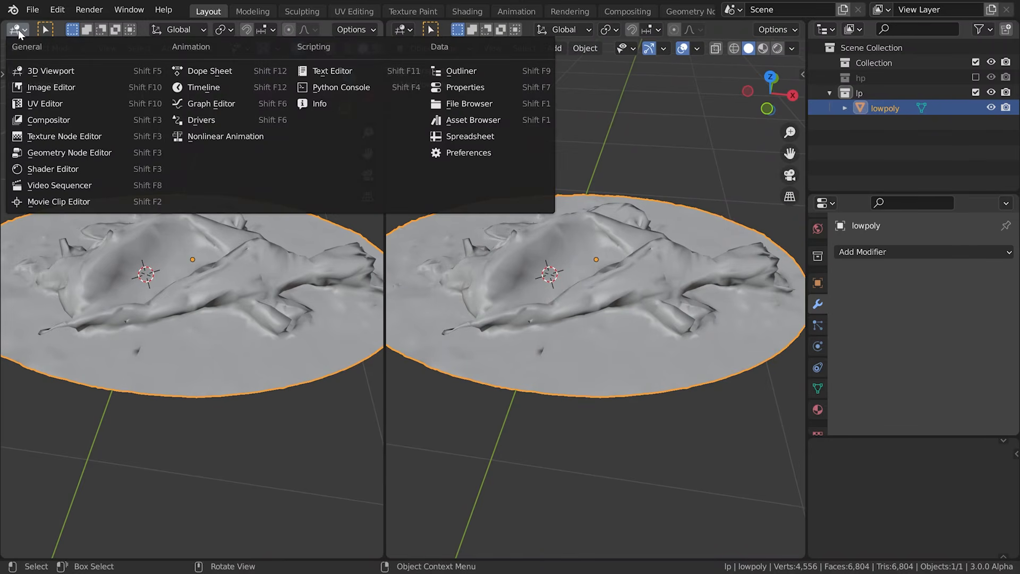
{"action": "left_click", "coordinate": [40, 103]}
Unwrap all faces of the lowpoly mesh in Edit Mode using Smart UV Project with a 66° angle limit and zero island margin.
{"action": "key", "text": "Tab"}
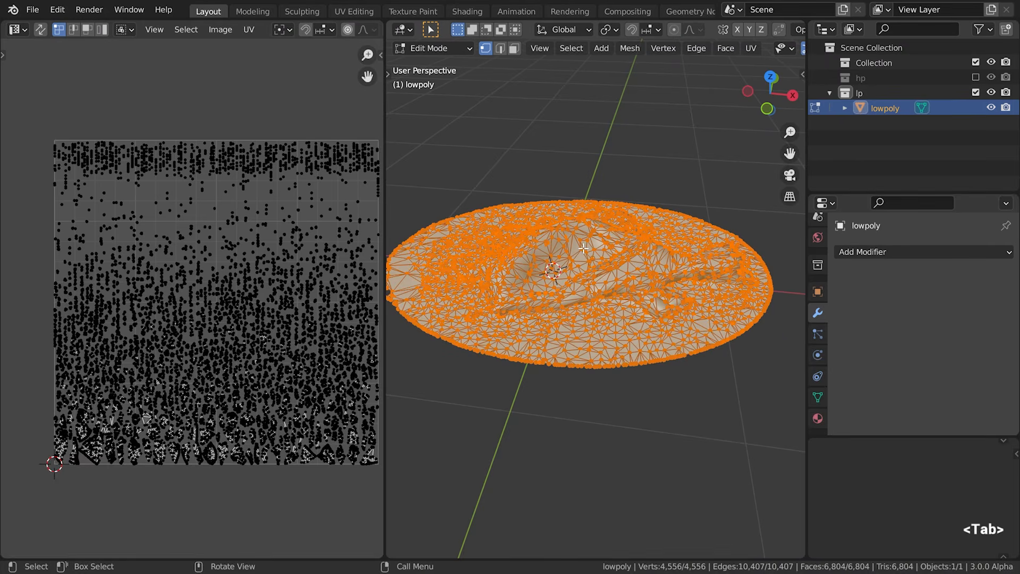
{"action": "key", "text": "3"}
{"action": "left_click_drag", "start_coordinate": [570, 238], "coordinate": [625, 291], "text": "alt"}
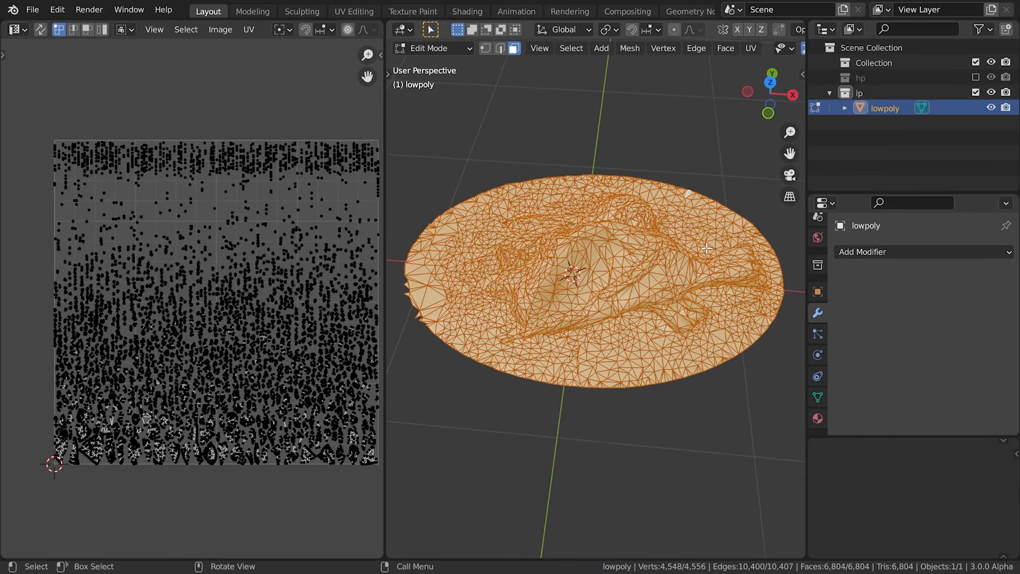
{"action": "key", "text": "u"}
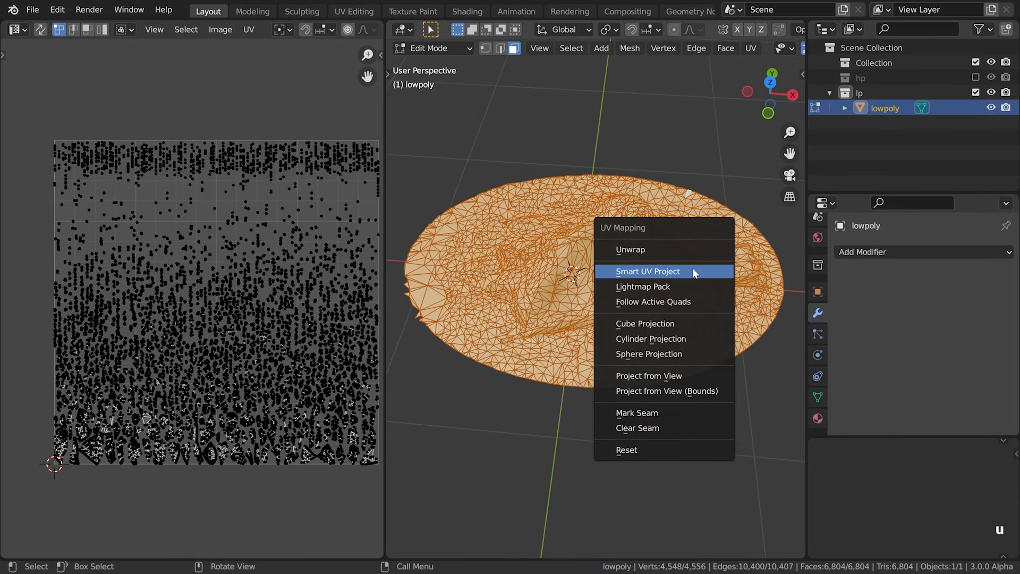
{"action": "left_click", "coordinate": [693, 270]}
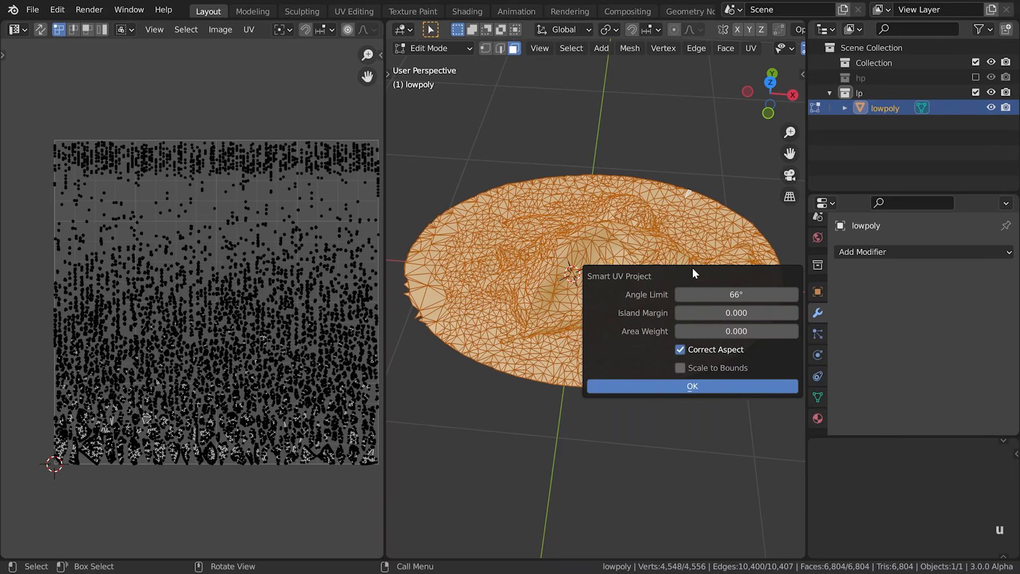
{"action": "left_click", "coordinate": [680, 386]}
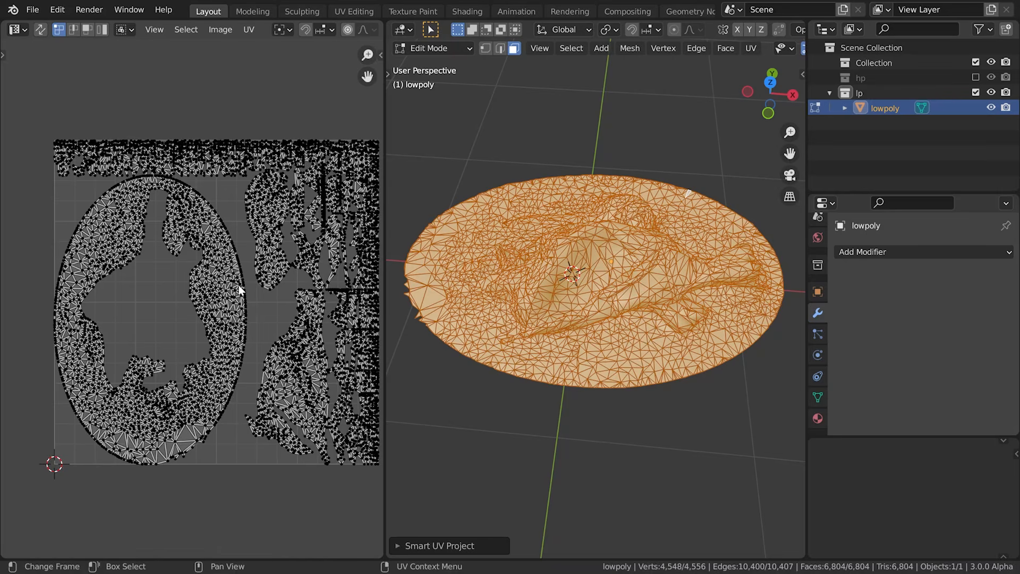
Scale the large oval UV island to about 0.4, repack all islands of the lowpoly mesh and return to Object Mode.
{"action": "key", "text": "l"}
{"action": "key", "text": "s"}
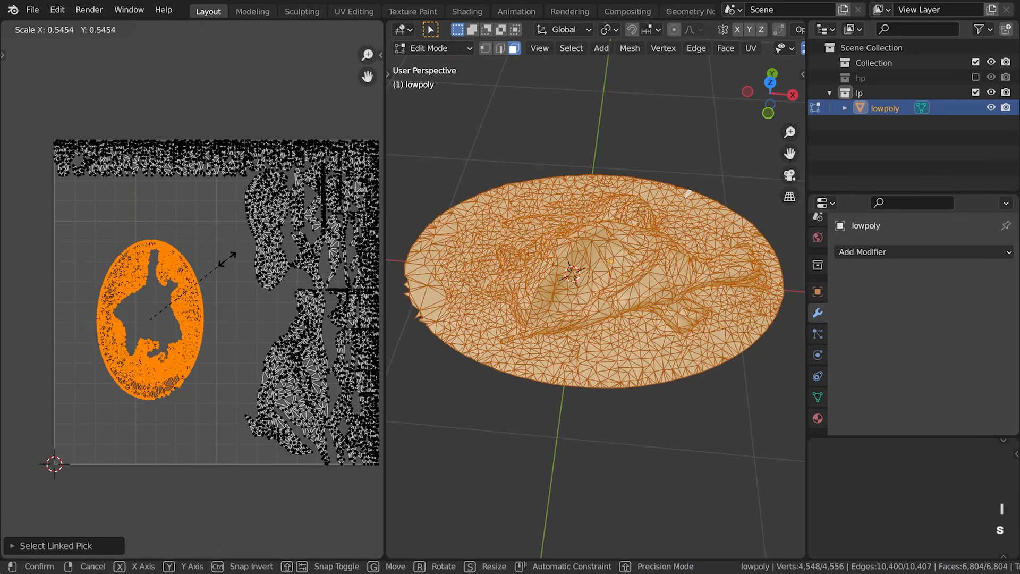
{"action": "left_click", "coordinate": [209, 288]}
{"action": "key", "text": "a"}
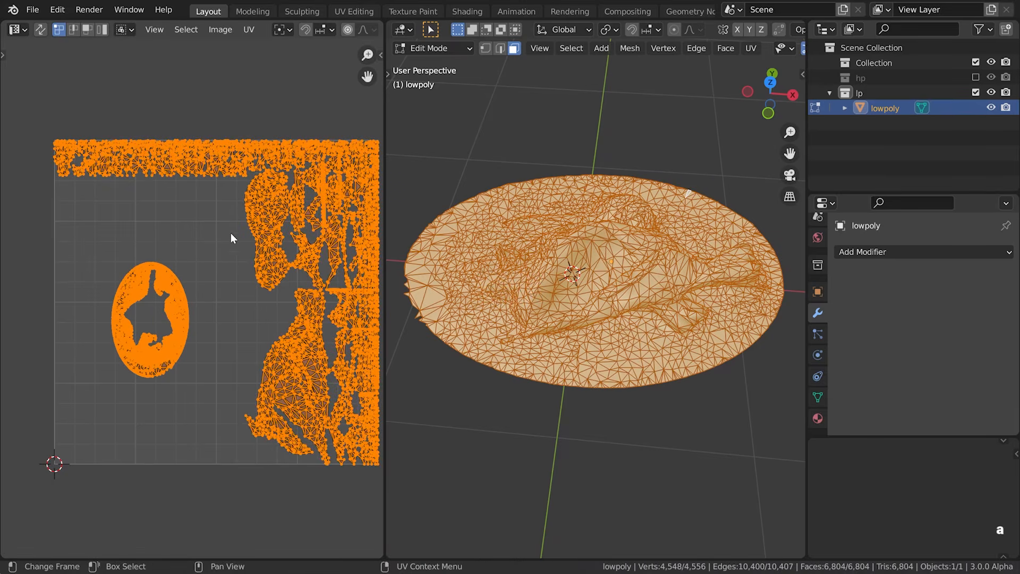
{"action": "left_click", "coordinate": [248, 30]}
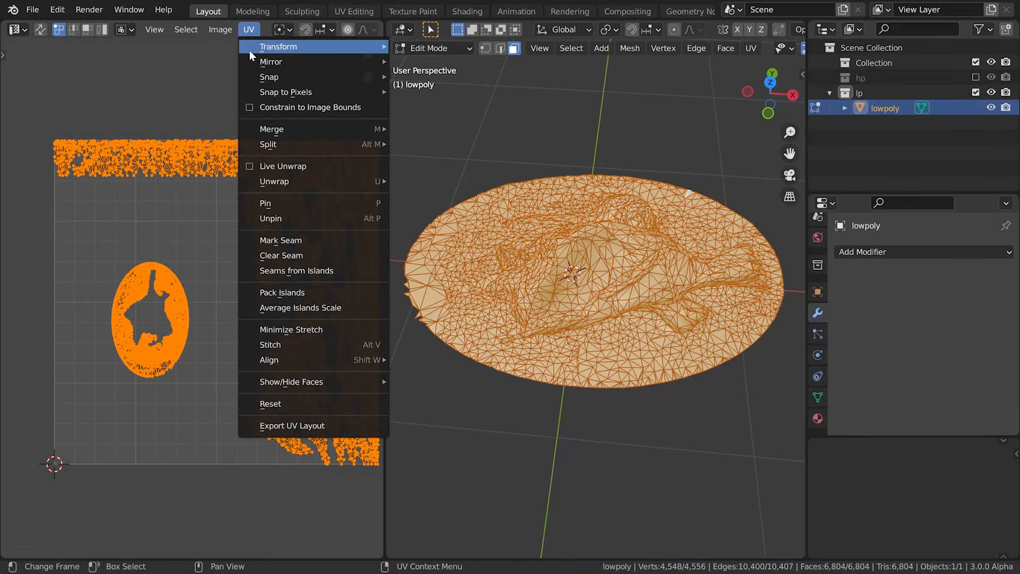
{"action": "left_click", "coordinate": [301, 293]}
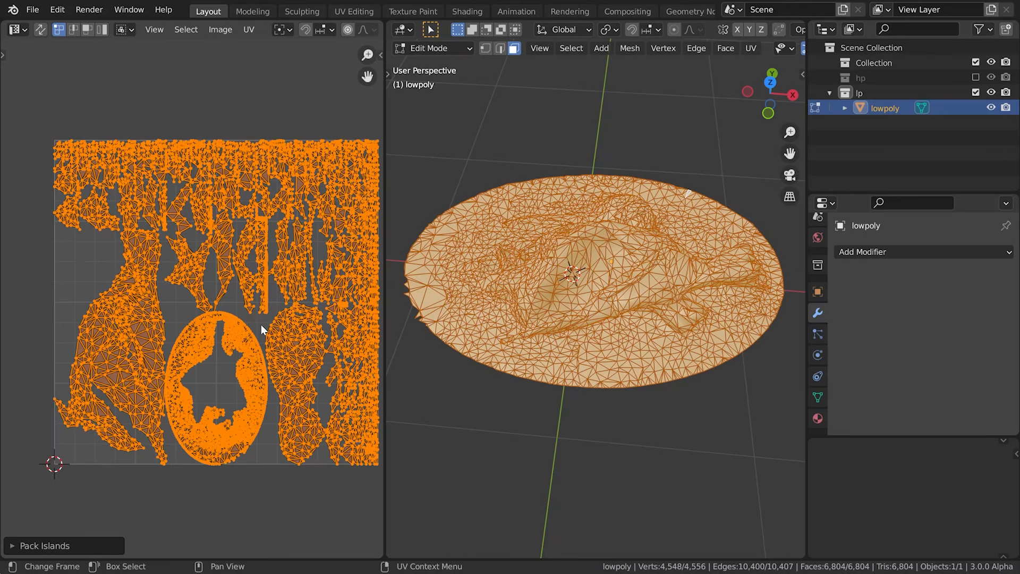
{"action": "key", "text": "Tab"}
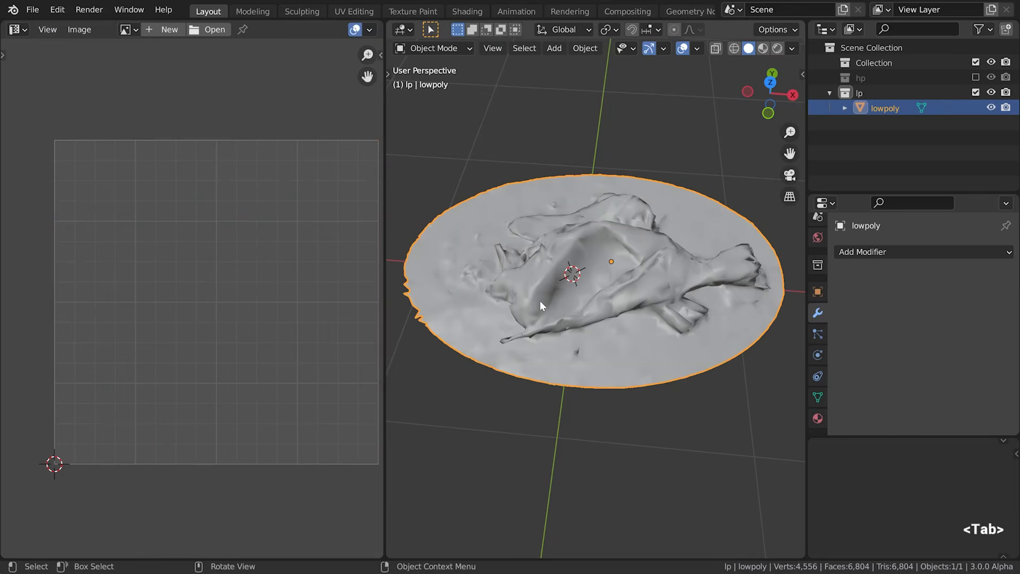
{"action": "left_click_drag", "start_coordinate": [387, 24], "coordinate": [375, 26]}
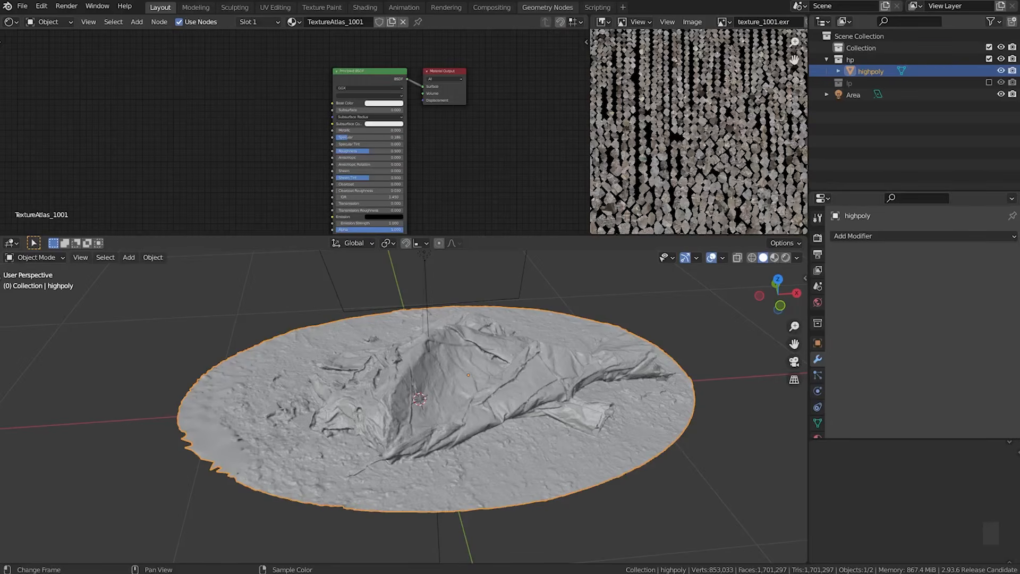
Hide the highpoly mesh in viewport and render, enable the lp collection, and select the lowpoly mesh to check its topology.
{"action": "middle_click_drag", "start_coordinate": [486, 382], "coordinate": [445, 409]}
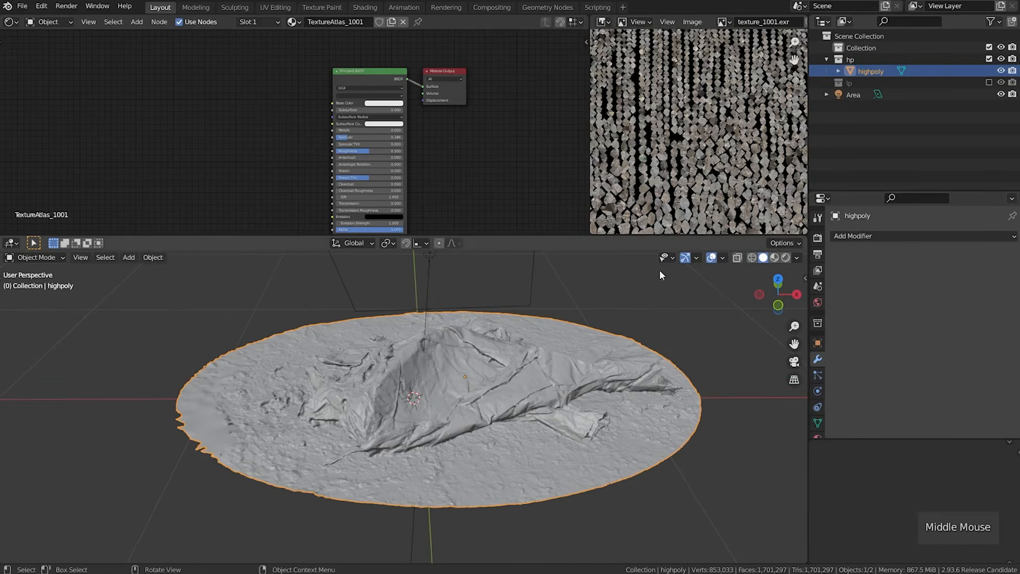
{"action": "left_click", "coordinate": [1011, 71]}
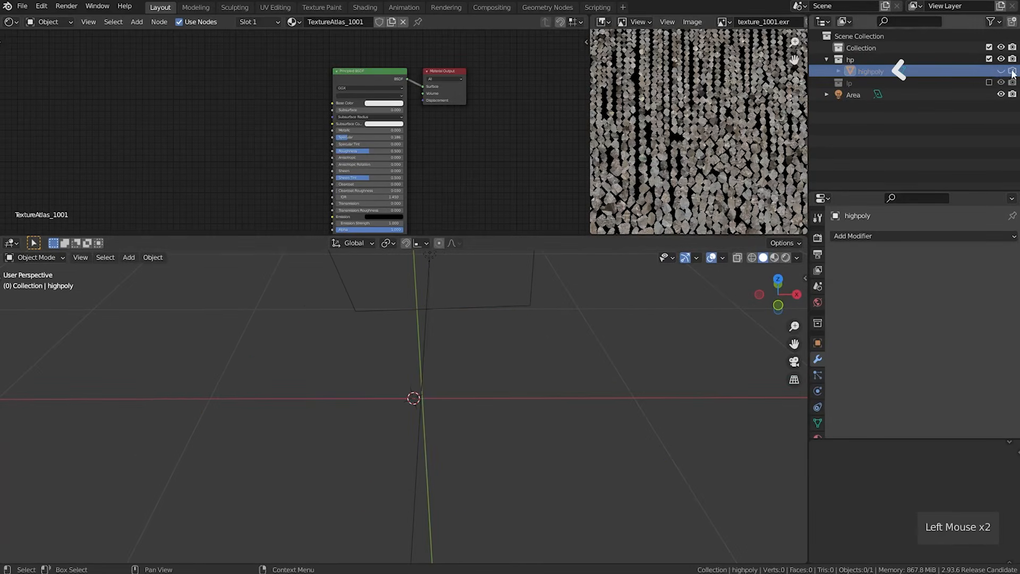
{"action": "left_click", "coordinate": [989, 83]}
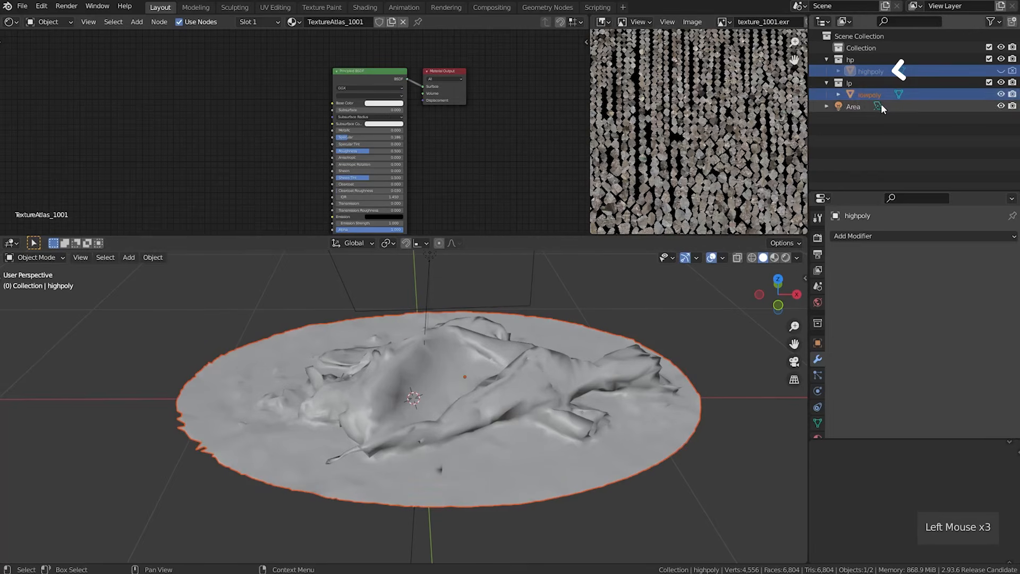
{"action": "left_click", "coordinate": [866, 94]}
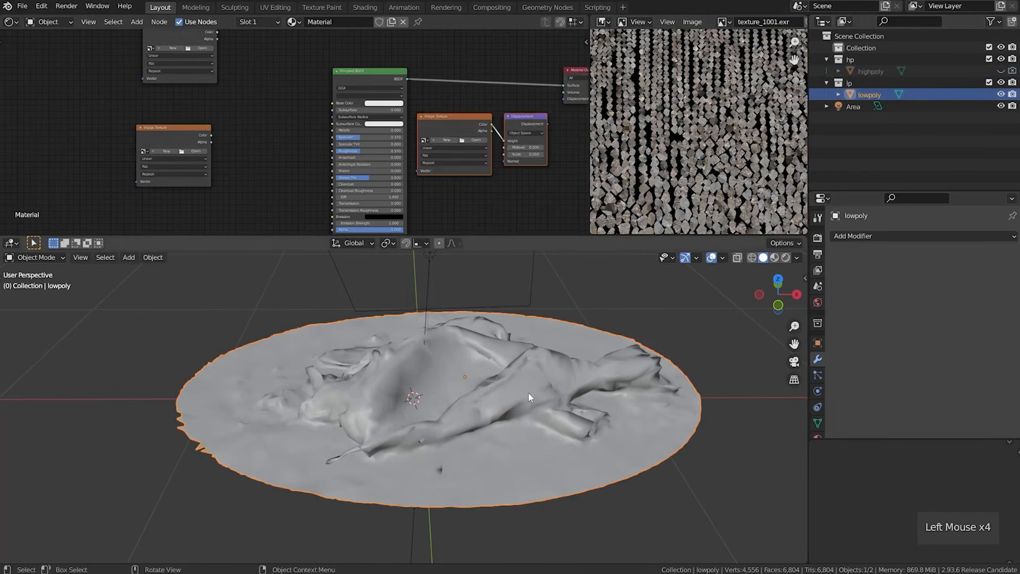
{"action": "middle_click_drag", "start_coordinate": [529, 398], "coordinate": [525, 402]}
{"action": "key", "text": "Tab"}
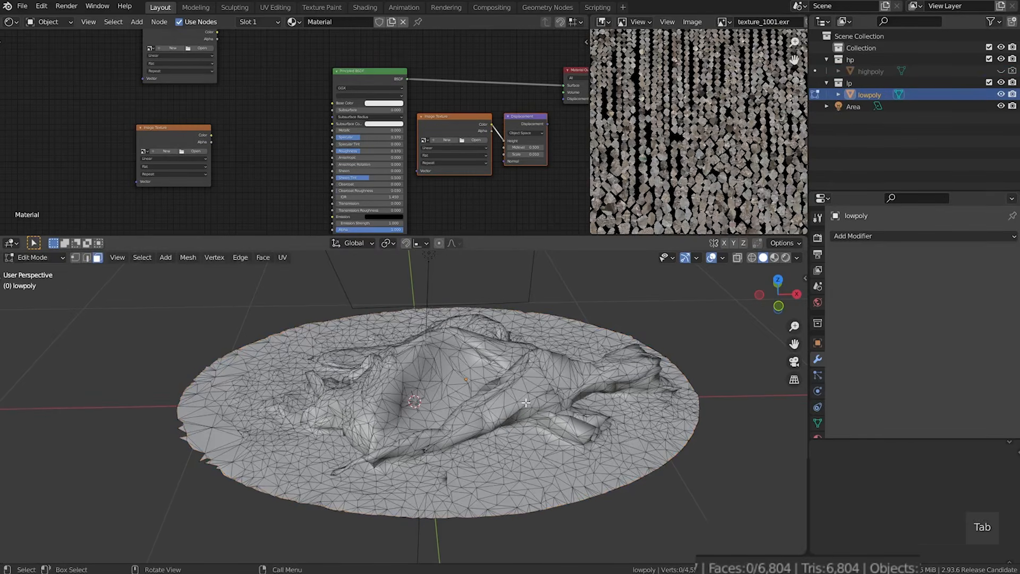
{"action": "key", "text": "Tab"}
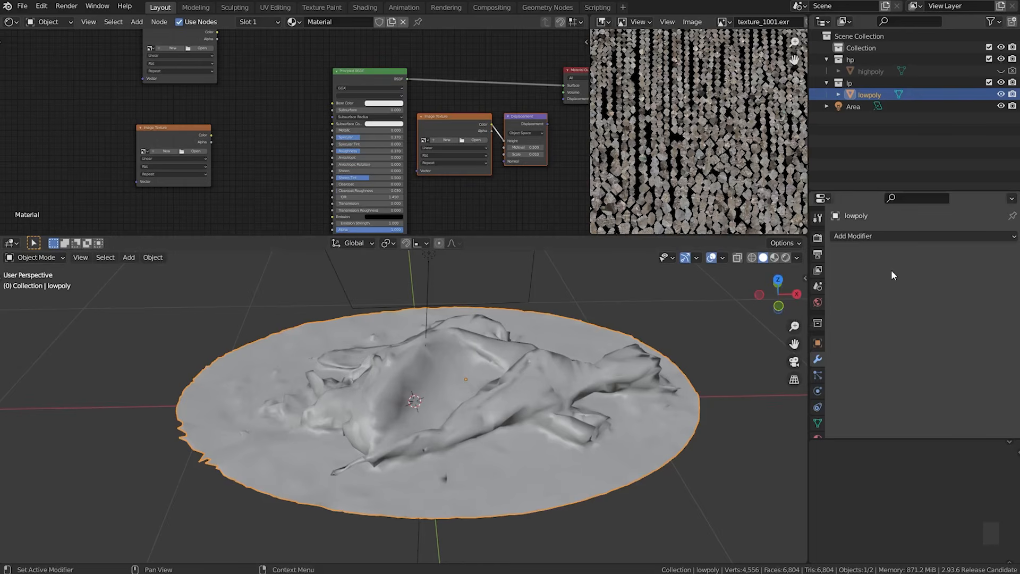
Add a Multiresolution modifier to the lowpoly mesh and collapse its settings.
{"action": "left_click", "coordinate": [905, 237]}
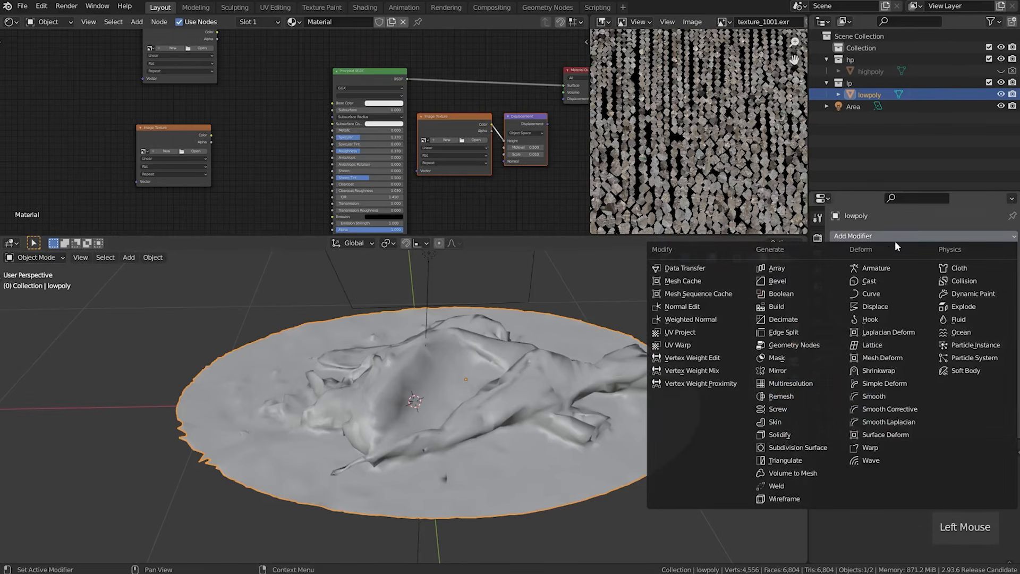
{"action": "left_click", "coordinate": [790, 380]}
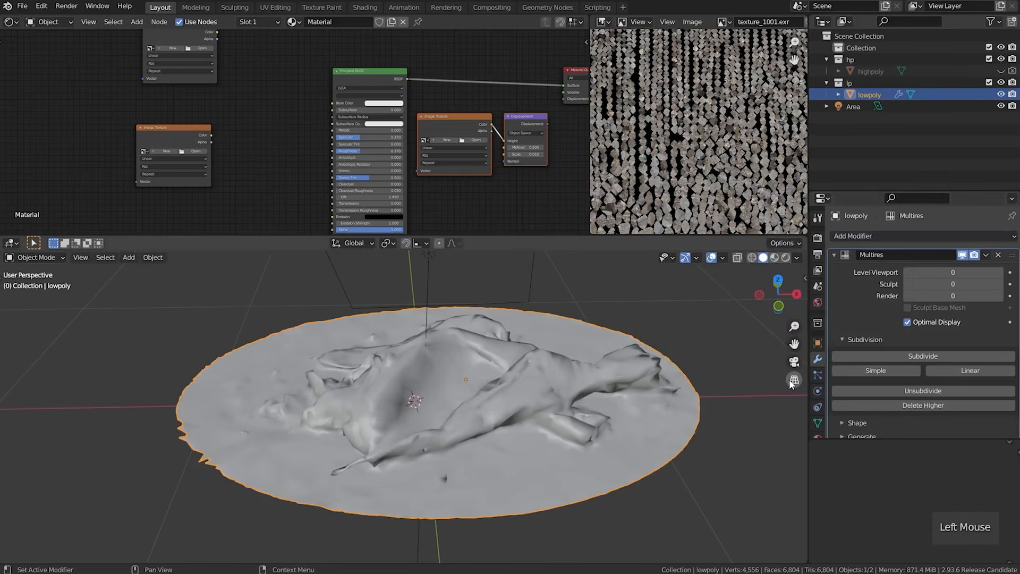
{"action": "left_click", "coordinate": [833, 255]}
Add a Shrinkwrap modifier to the lowpoly mesh with highpoly as its target.
{"action": "left_click", "coordinate": [868, 236]}
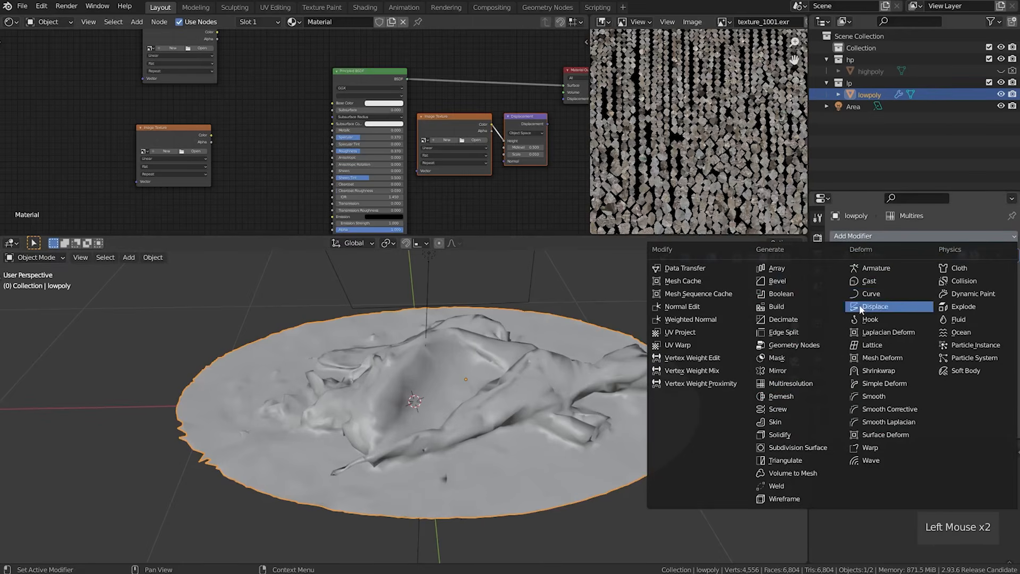
{"action": "left_click", "coordinate": [885, 371]}
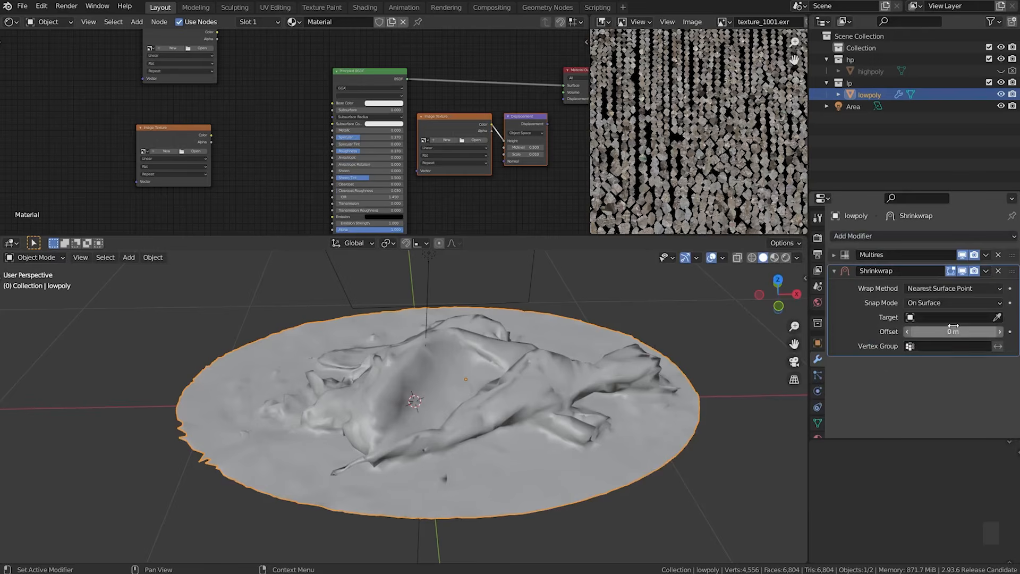
{"action": "left_click", "coordinate": [922, 317]}
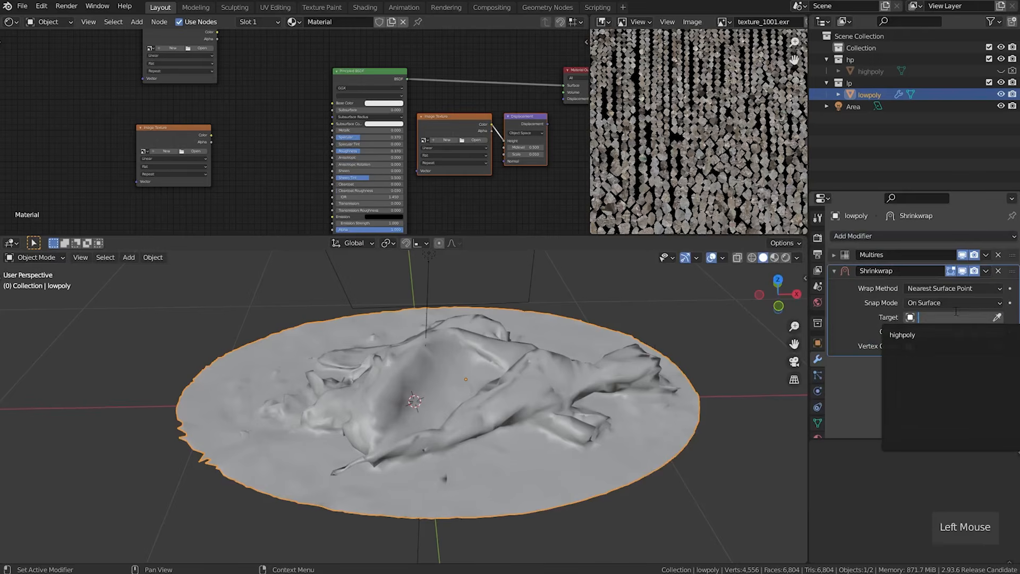
{"action": "left_click", "coordinate": [902, 335]}
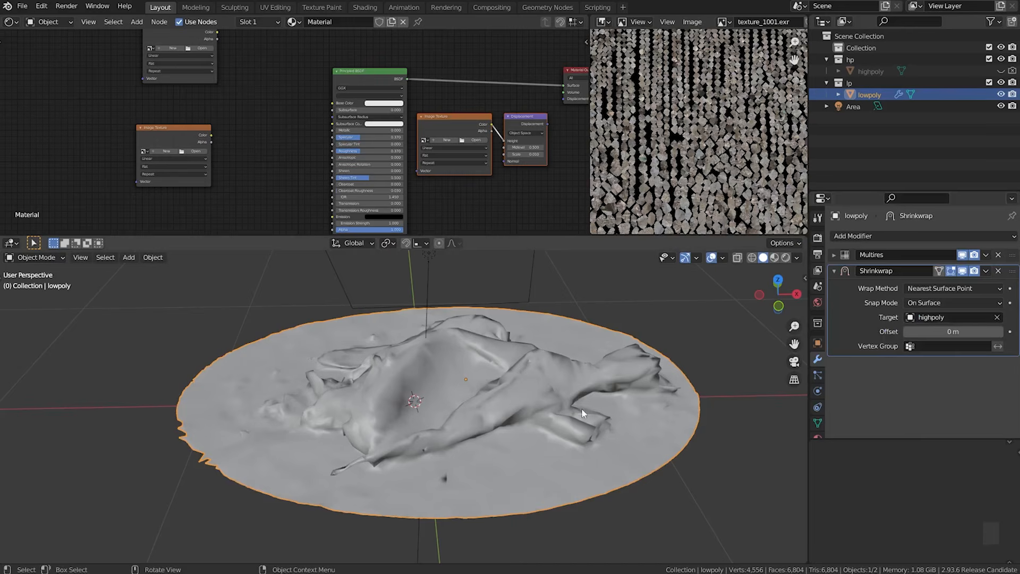
{"action": "mouse_move", "coordinate": [521, 422]}
{"action": "middle_mouse_down"}
{"action": "mouse_move", "coordinate": [498, 428]}
{"action": "mouse_move", "coordinate": [515, 423]}
{"action": "middle_mouse_up"}
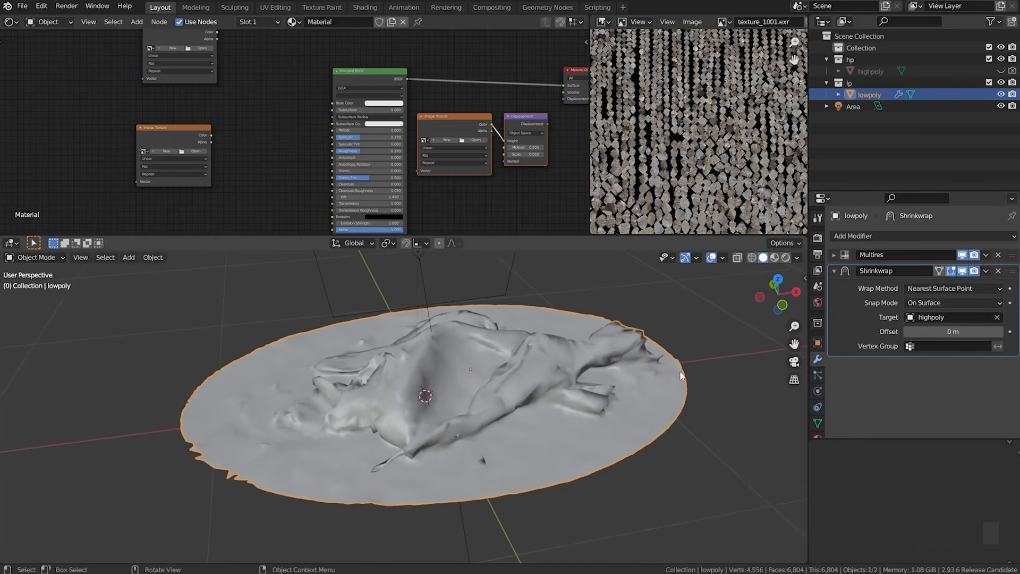
Subdivide the lowpoly mesh to level 2 in the Multires modifier.
{"action": "left_click", "coordinate": [833, 255]}
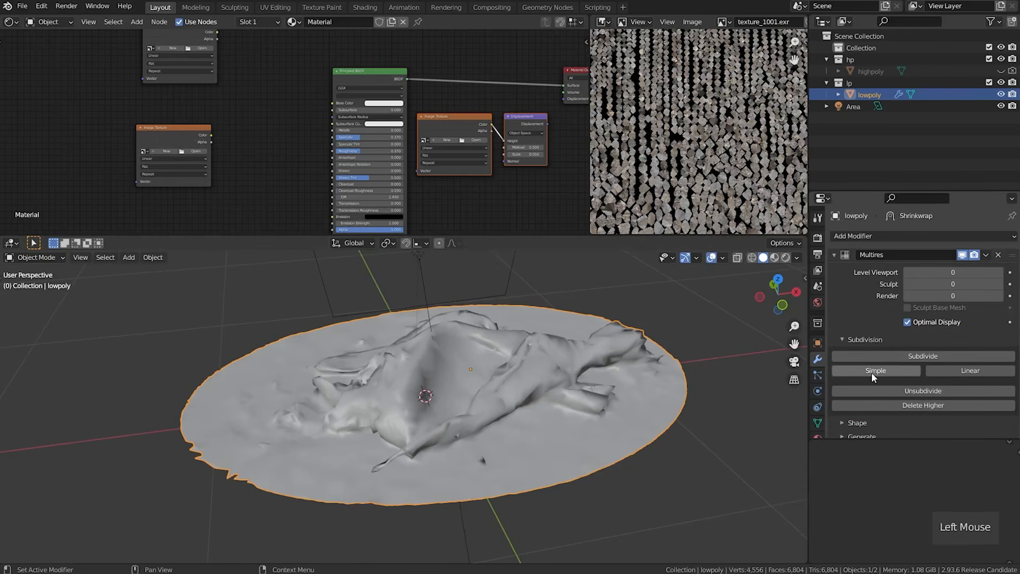
{"action": "left_click", "coordinate": [917, 356]}
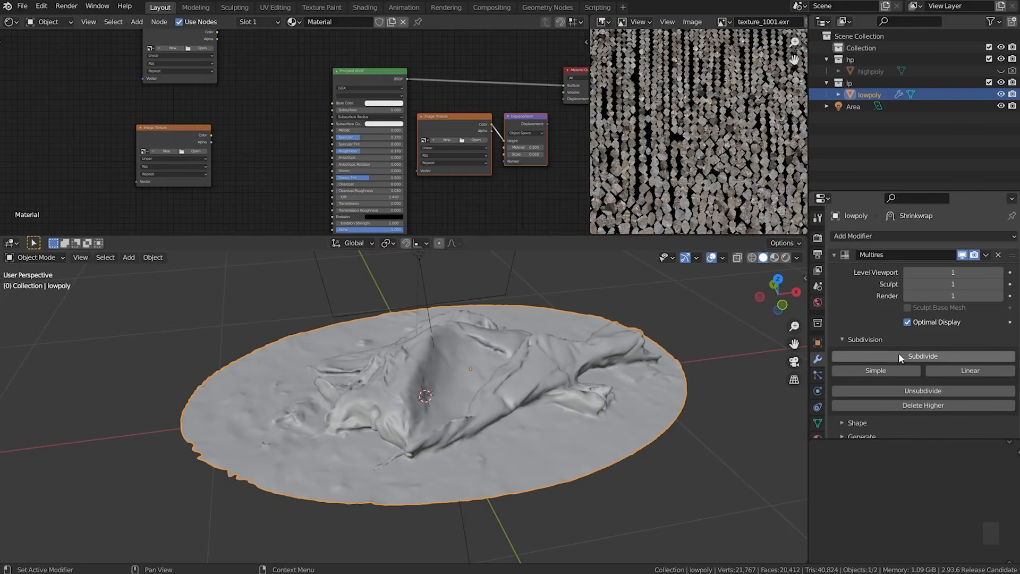
{"action": "left_click", "coordinate": [898, 355]}
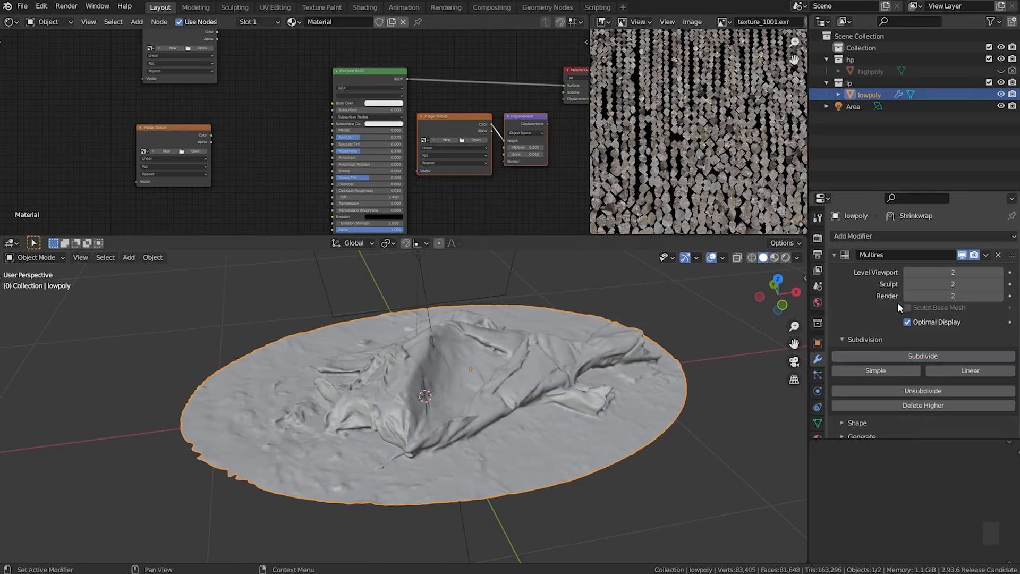
Compare the subdivided lowpoly mesh with the highpoly scan by showing each one alone in the viewport.
{"action": "left_click", "coordinate": [1001, 95]}
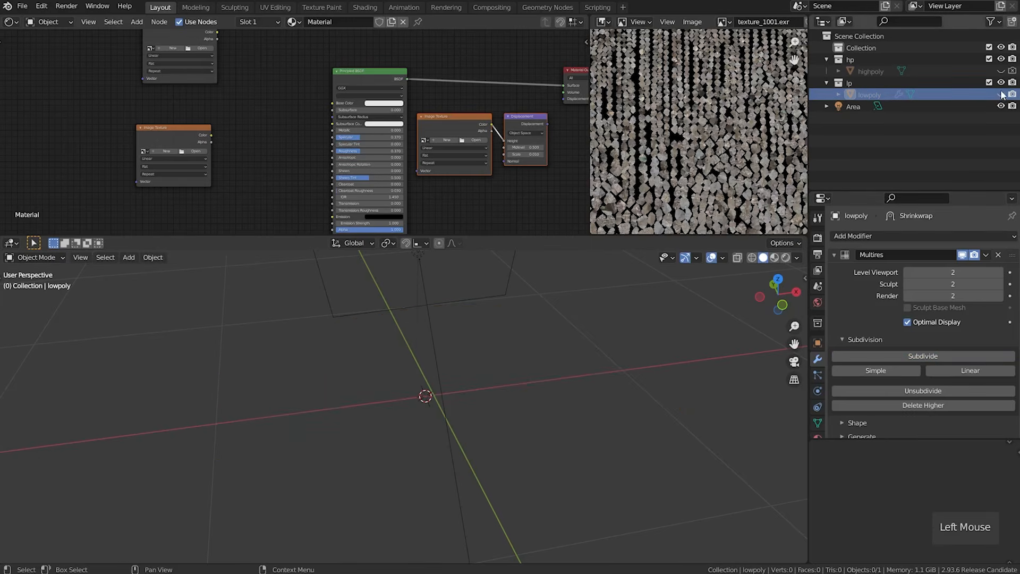
{"action": "left_click", "coordinate": [1001, 72]}
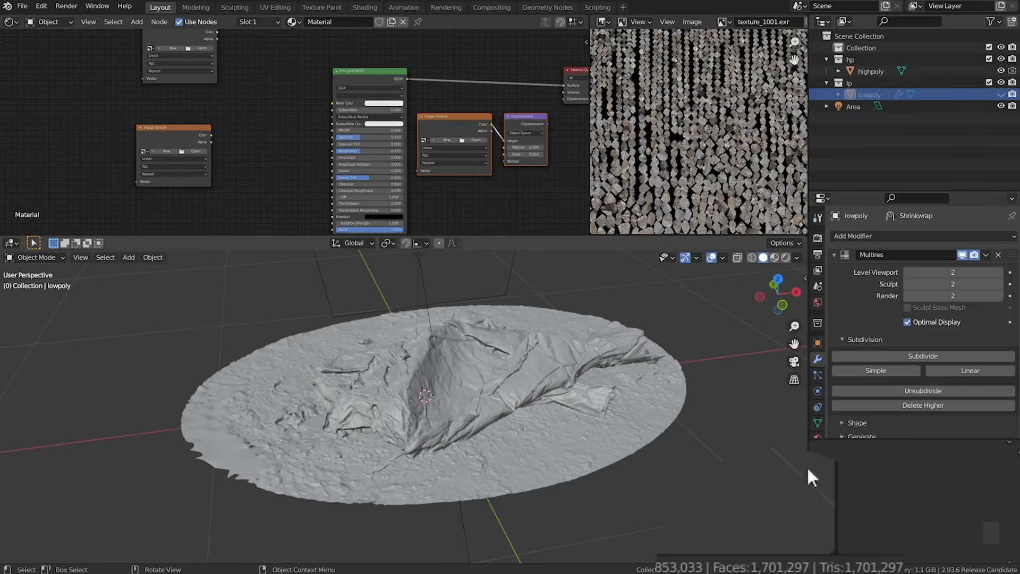
{"action": "left_click", "coordinate": [1001, 71]}
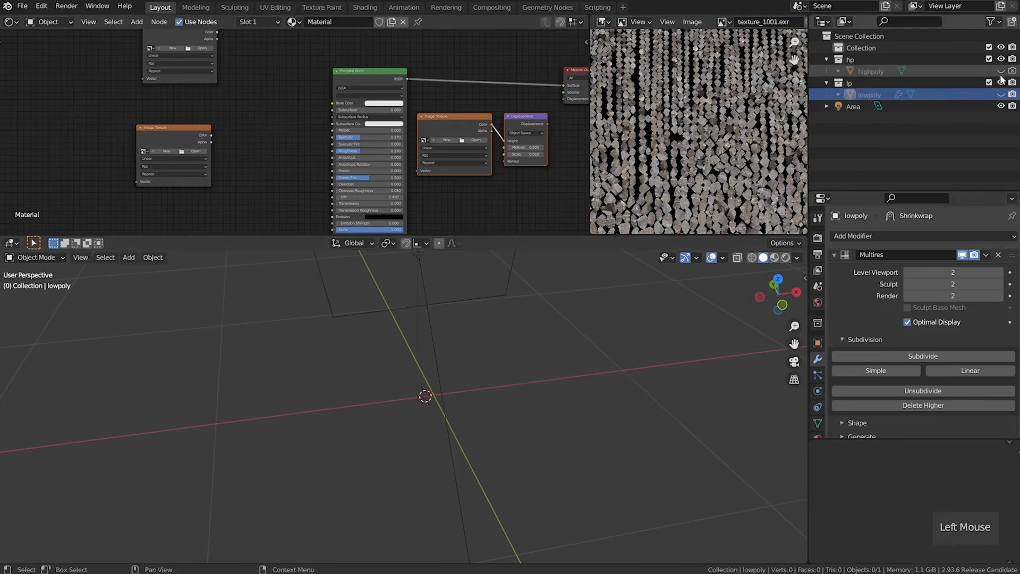
{"action": "left_click", "coordinate": [1001, 94]}
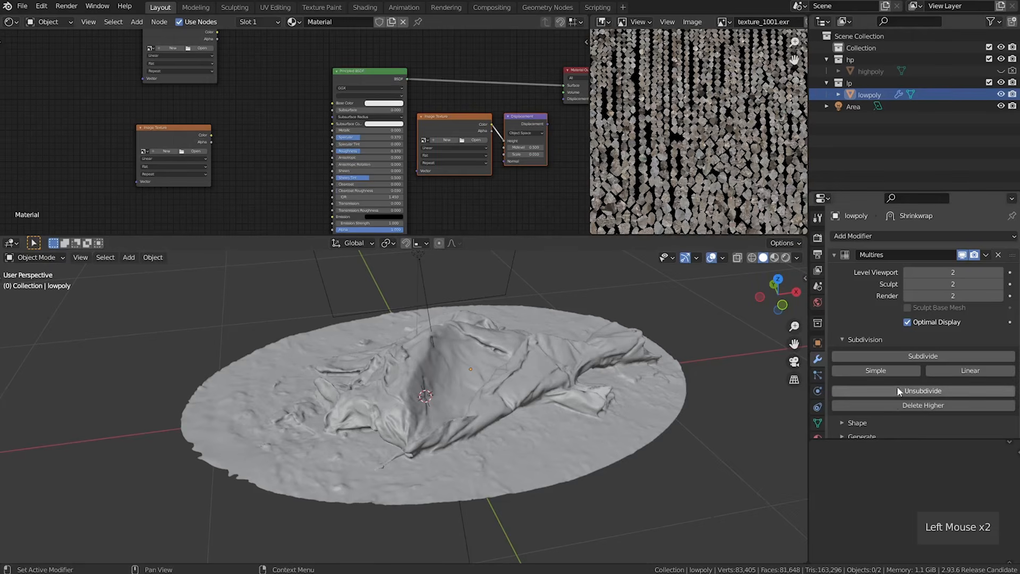
Subdivide the lowpoly mesh to Multires level 4 and inspect the projected surface up close.
{"action": "left_click", "coordinate": [889, 355]}
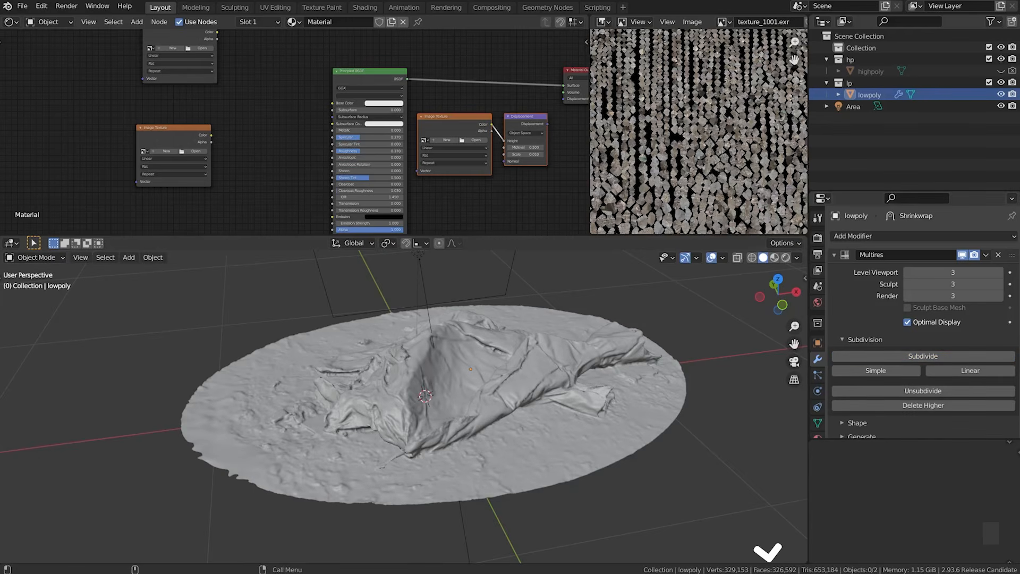
{"action": "left_click", "coordinate": [888, 358]}
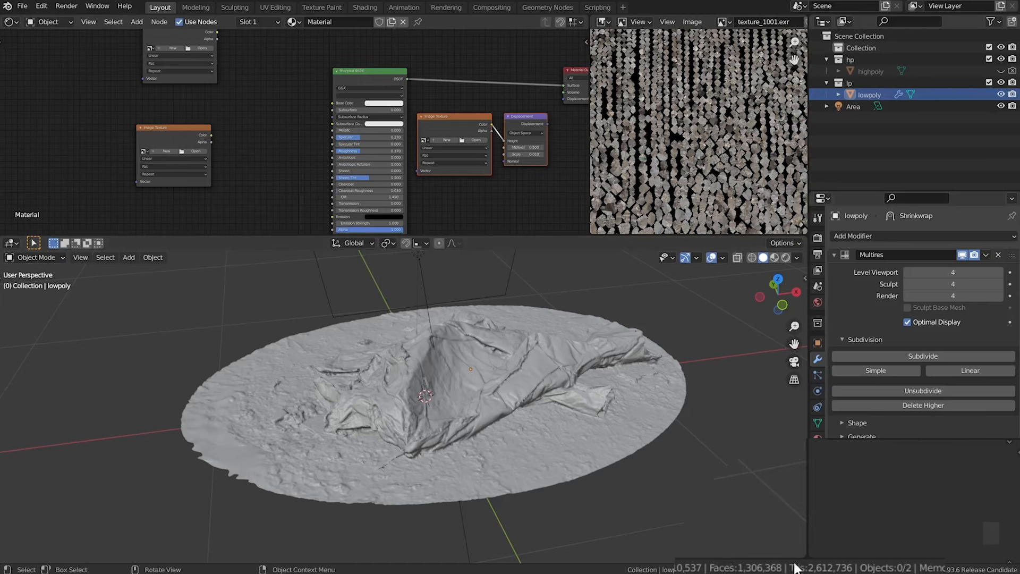
{"action": "middle_click_drag", "start_coordinate": [499, 463], "coordinate": [447, 374]}
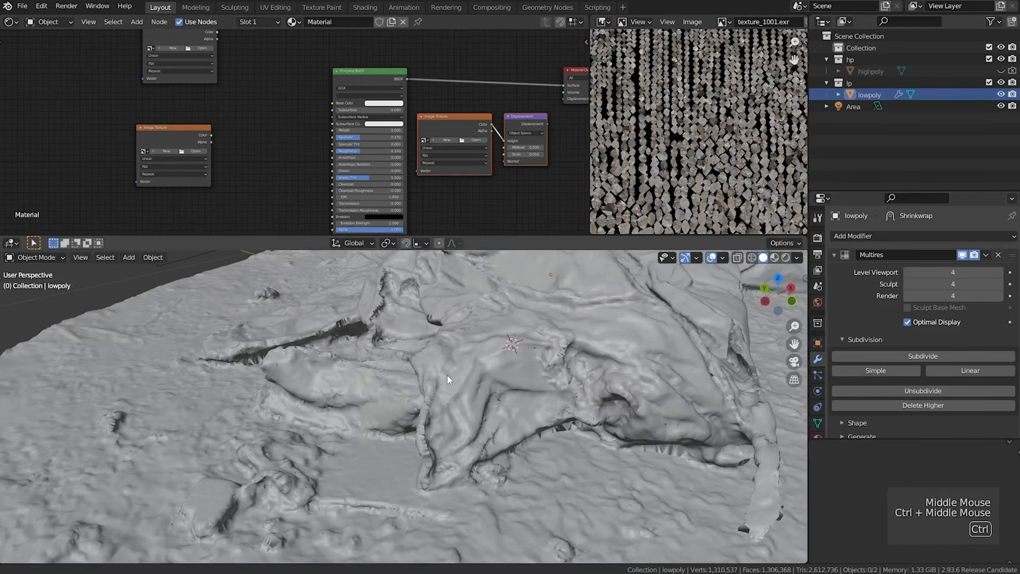
{"action": "mouse_move", "coordinate": [467, 422]}
{"action": "middle_mouse_down", "text": "ctrl"}
{"action": "mouse_move", "coordinate": [472, 413]}
{"action": "mouse_move", "coordinate": [492, 431]}
{"action": "mouse_move", "coordinate": [531, 434]}
{"action": "mouse_move", "coordinate": [473, 424]}
{"action": "middle_mouse_up", "text": "ctrl"}
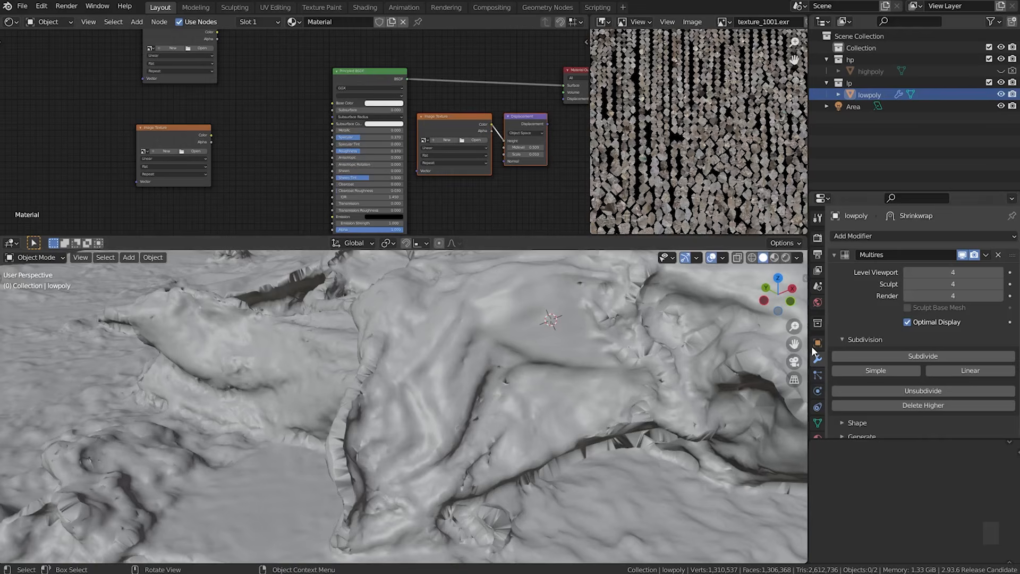
Set the Shrinkwrap wrap method to Target Normal Project and inspect the lowpoly surface around the folds.
{"action": "left_click", "coordinate": [832, 254]}
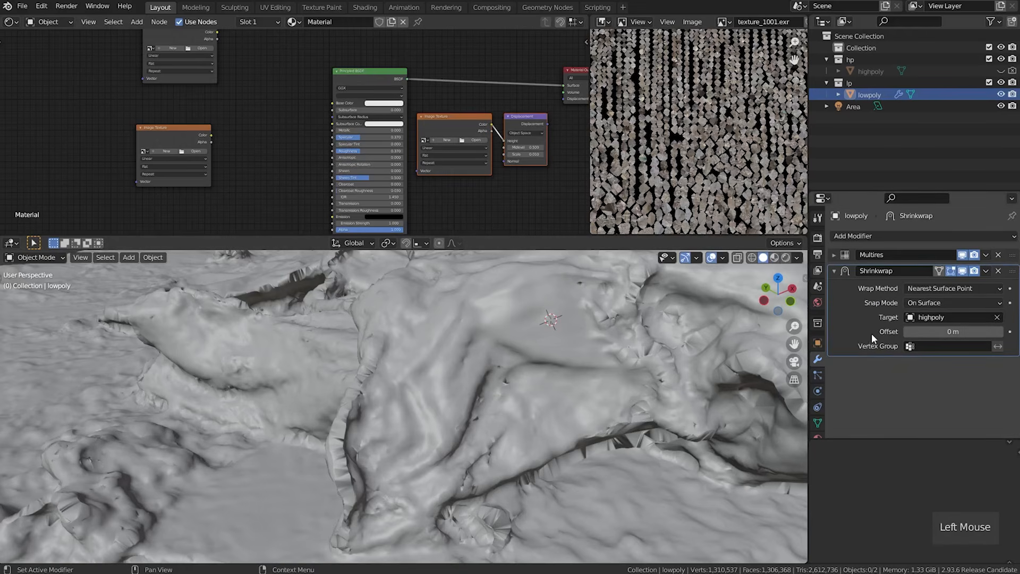
{"action": "left_click", "coordinate": [938, 289]}
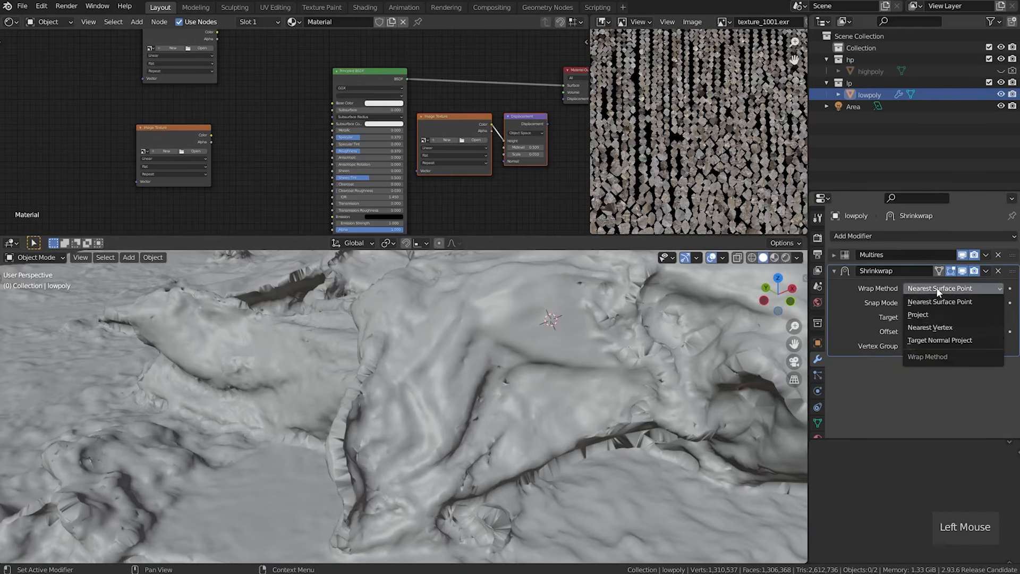
{"action": "left_click", "coordinate": [932, 339]}
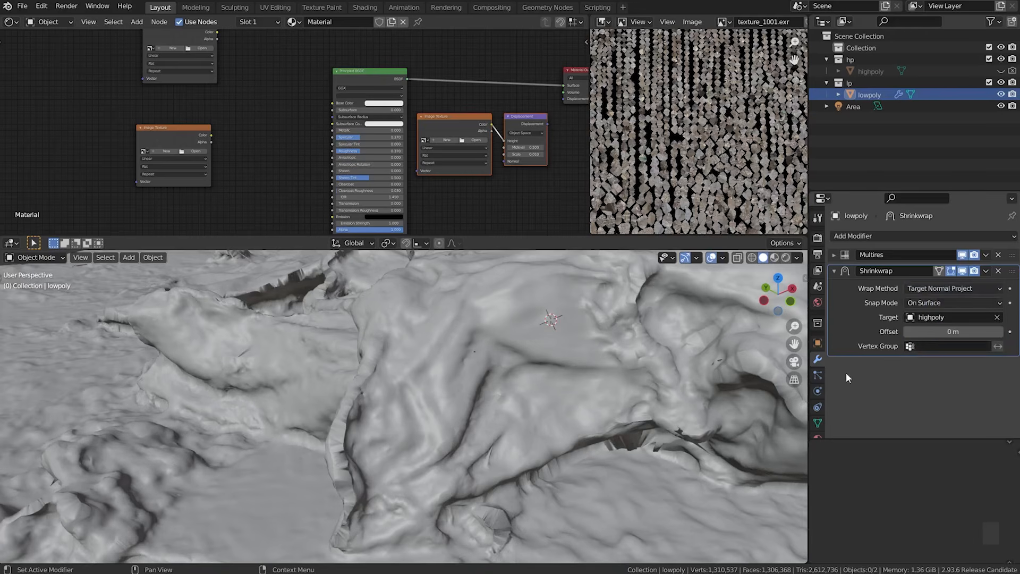
{"action": "middle_click_drag", "start_coordinate": [517, 438], "coordinate": [544, 382]}
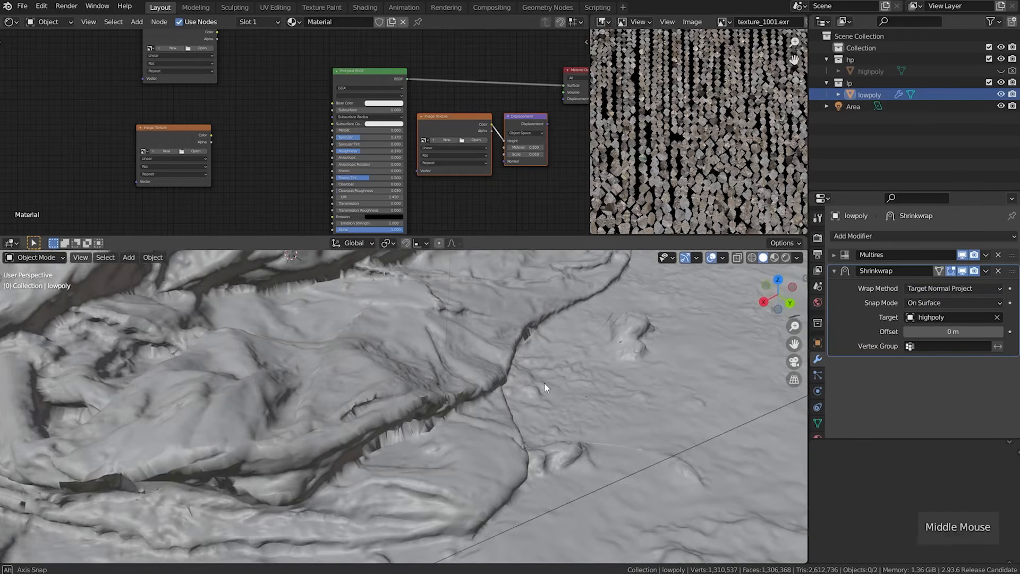
{"action": "middle_click_drag", "start_coordinate": [171, 422], "coordinate": [481, 387], "text": "shift"}
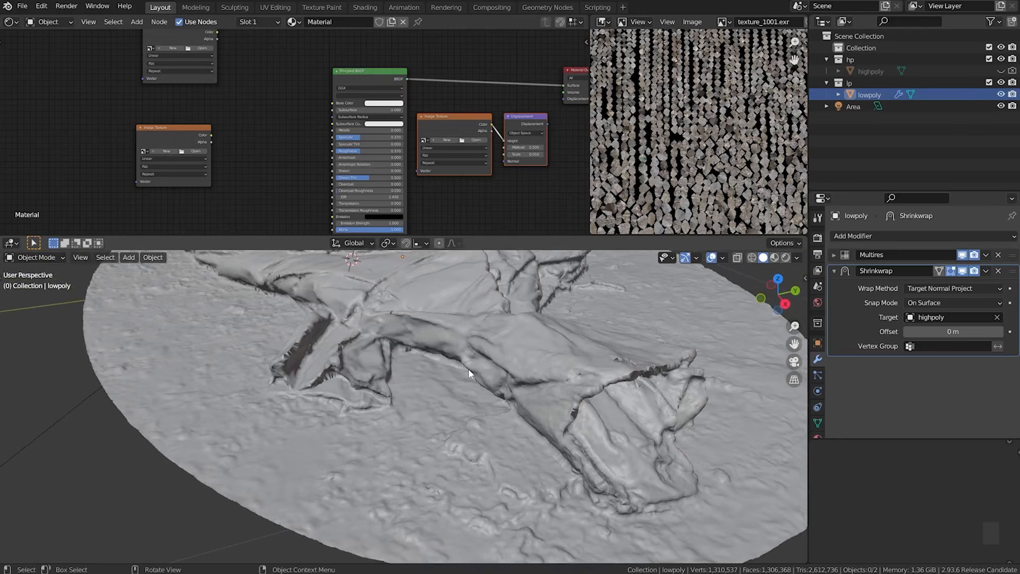
Set the Shrinkwrap wrap method to Nearest Surface Point and inspect the lowpoly ground and fold edges for artifacts.
{"action": "middle_click_drag", "start_coordinate": [366, 392], "coordinate": [509, 390]}
{"action": "middle_click_drag", "start_coordinate": [509, 392], "coordinate": [368, 421], "text": "shift"}
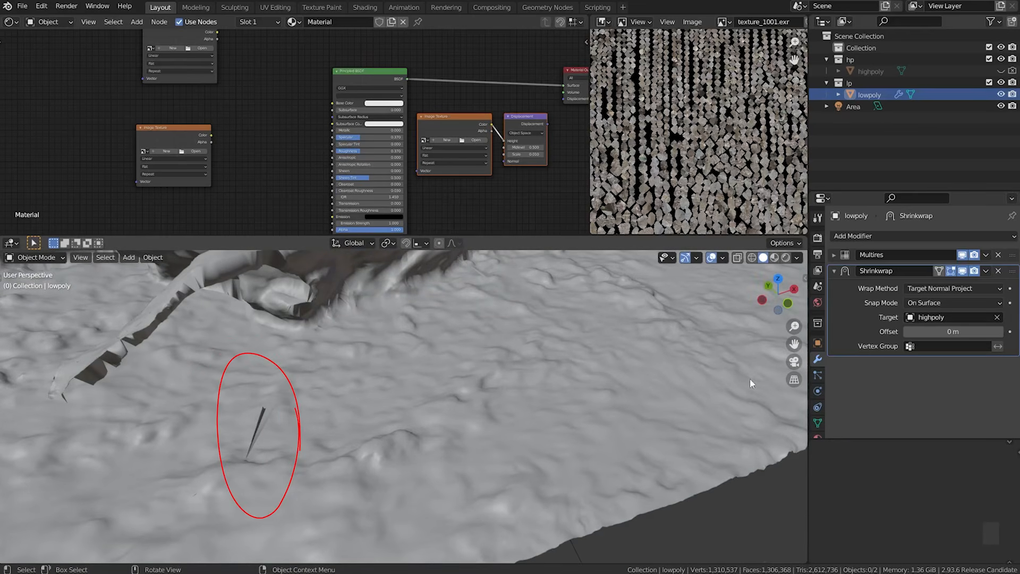
{"action": "left_click", "coordinate": [927, 288]}
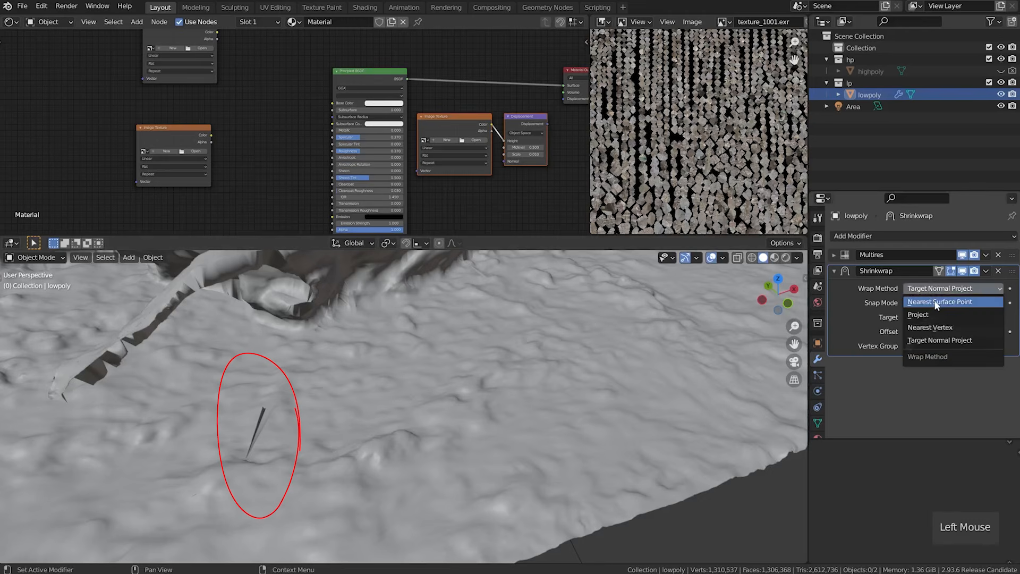
{"action": "left_click", "coordinate": [936, 302]}
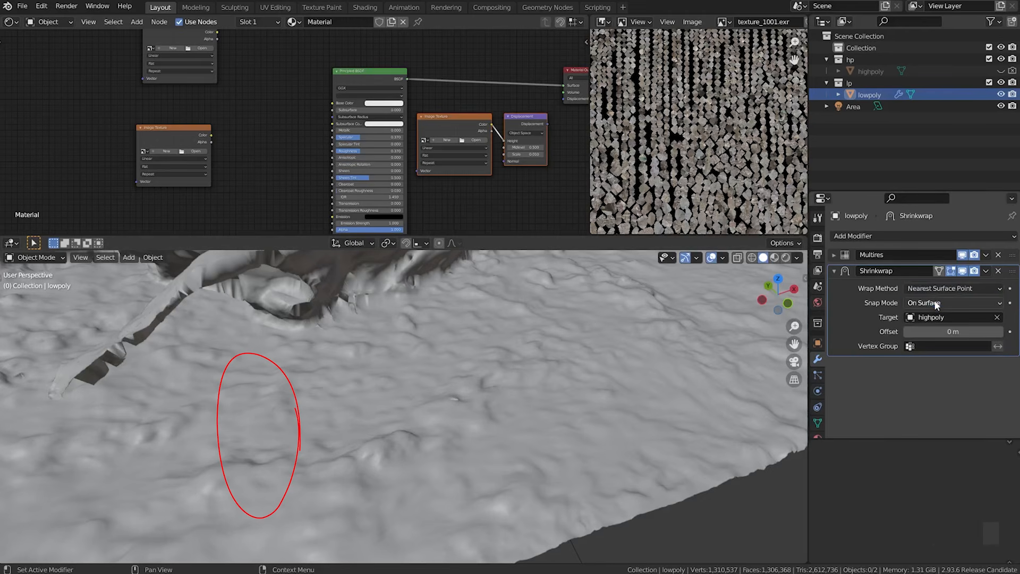
{"action": "middle_click_drag", "start_coordinate": [244, 381], "coordinate": [406, 404], "text": "shift"}
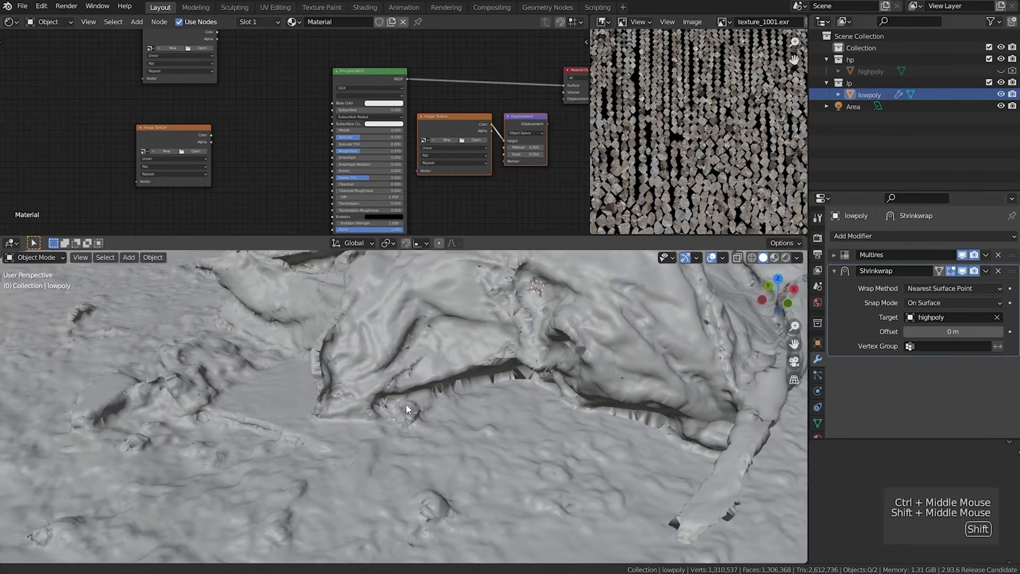
Apply the Shrinkwrap modifier on the lowpoly mesh and expand the Multires modifier settings.
{"action": "left_click", "coordinate": [986, 271]}
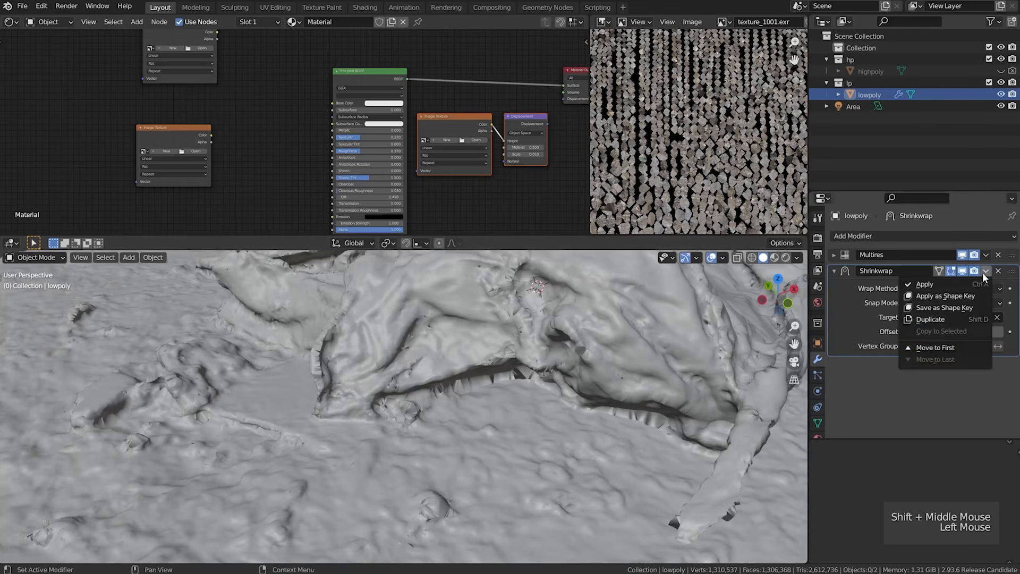
{"action": "left_click", "coordinate": [928, 286]}
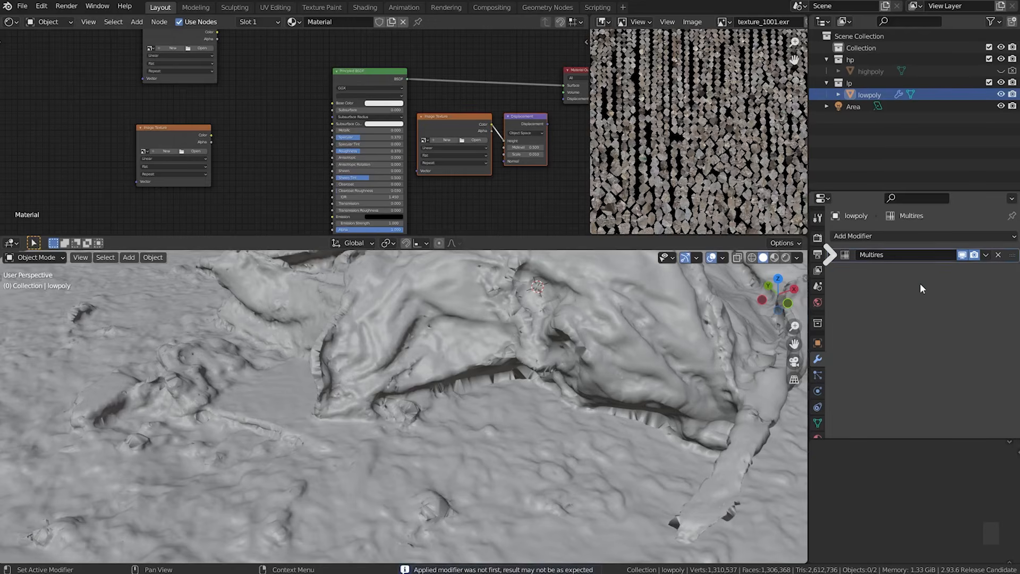
{"action": "left_click", "coordinate": [834, 255]}
{"action": "scroll", "coordinate": [380, 364], "scroll_direction": "down", "scroll_amount": 3}
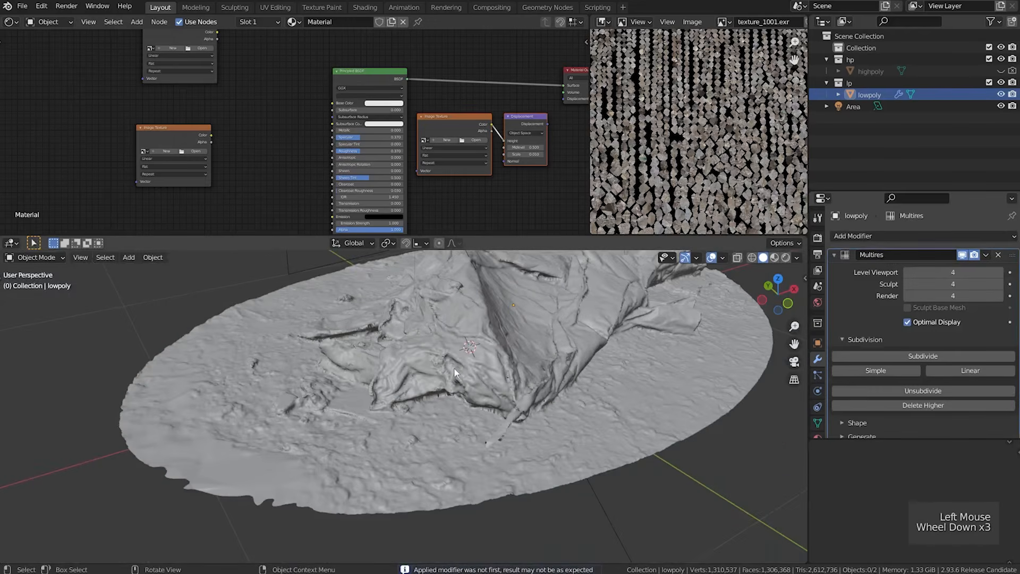
{"action": "middle_click_drag", "start_coordinate": [454, 372], "coordinate": [437, 397], "text": "shift"}
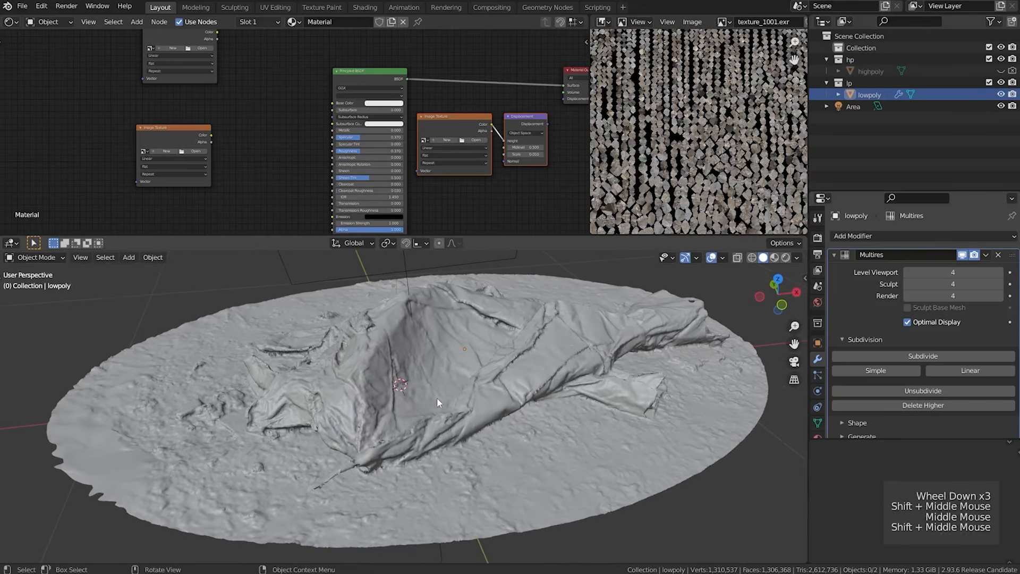
Compare the lowpoly detail by lowering the Multires viewport level to 0 and raising it back to 4.
{"action": "left_click", "coordinate": [886, 266]}
{"action": "left_click", "coordinate": [885, 266]}
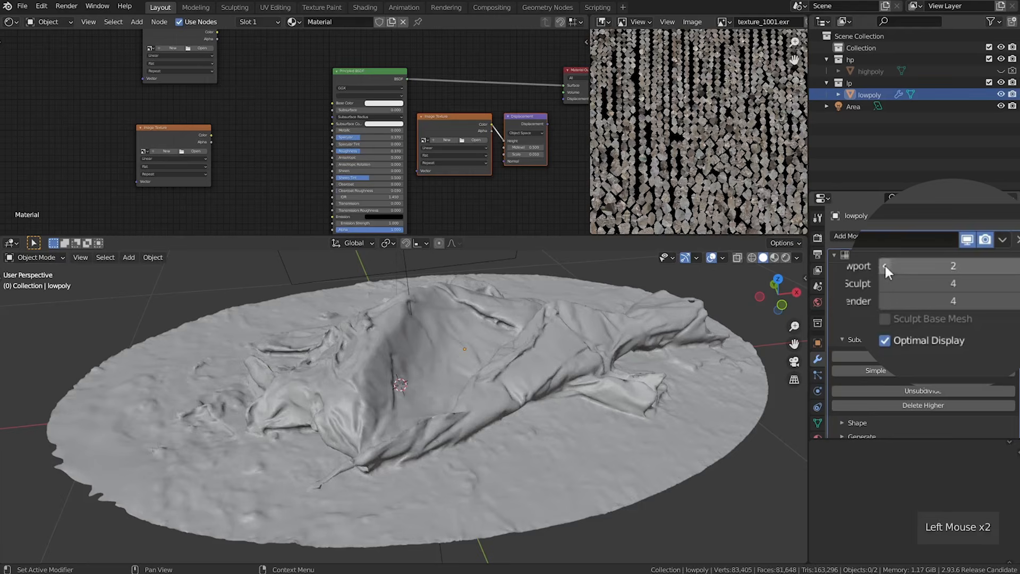
{"action": "left_click", "coordinate": [885, 265]}
{"action": "left_click", "coordinate": [886, 265]}
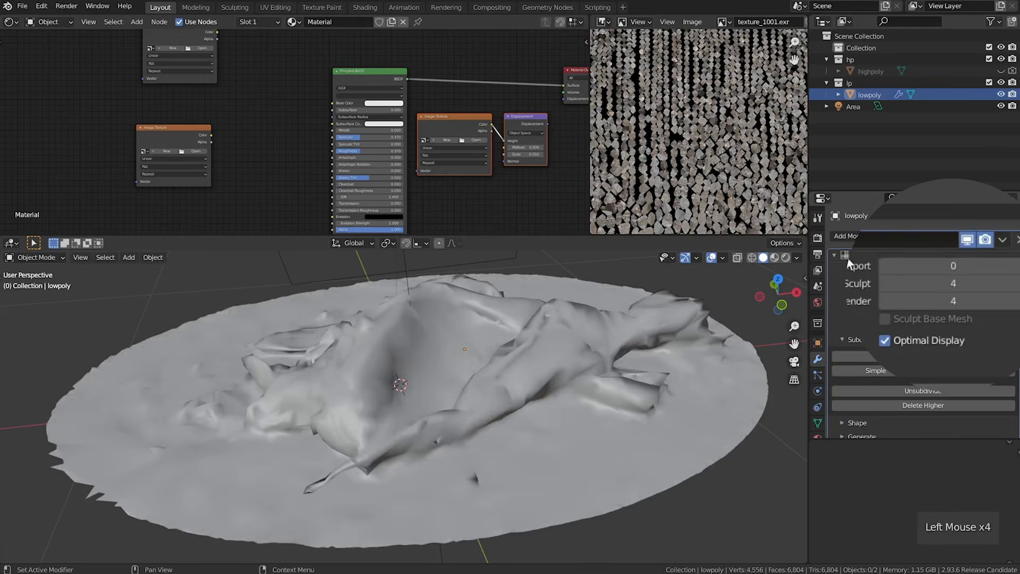
{"action": "left_click", "coordinate": [886, 266]}
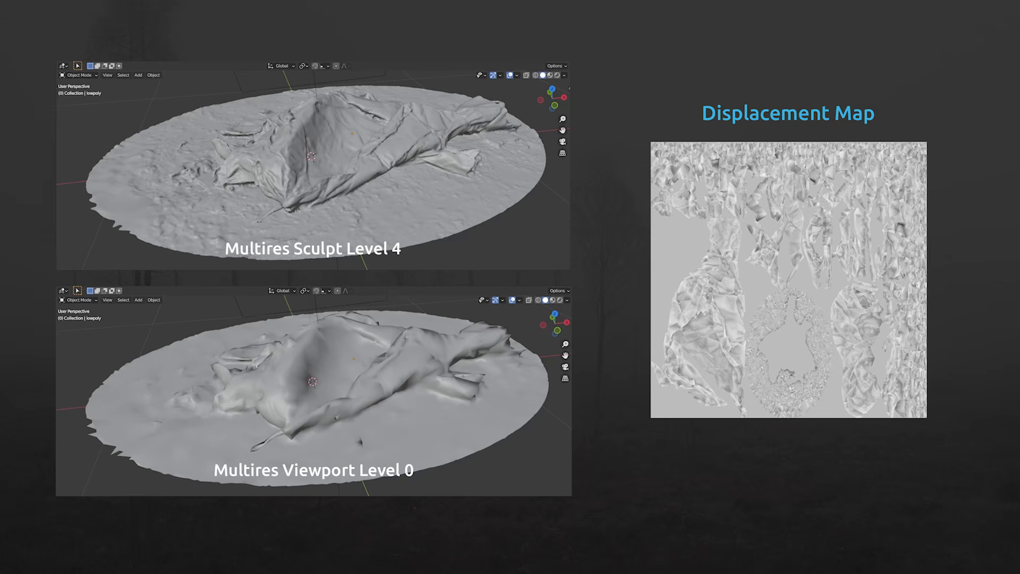
{"action": "left_click", "coordinate": [1000, 272]}
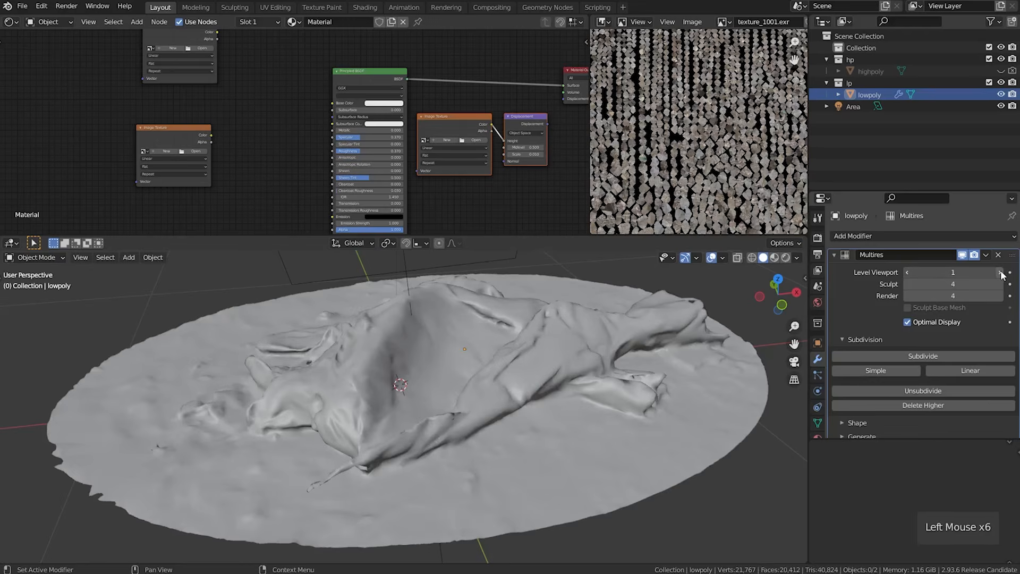
{"action": "left_click", "coordinate": [1001, 272]}
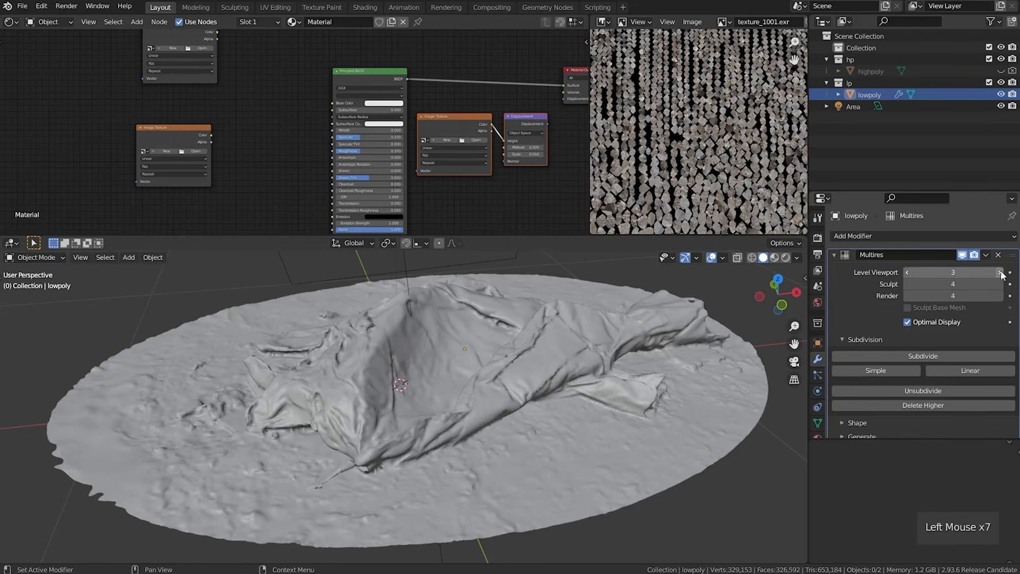
{"action": "left_click", "coordinate": [1000, 272]}
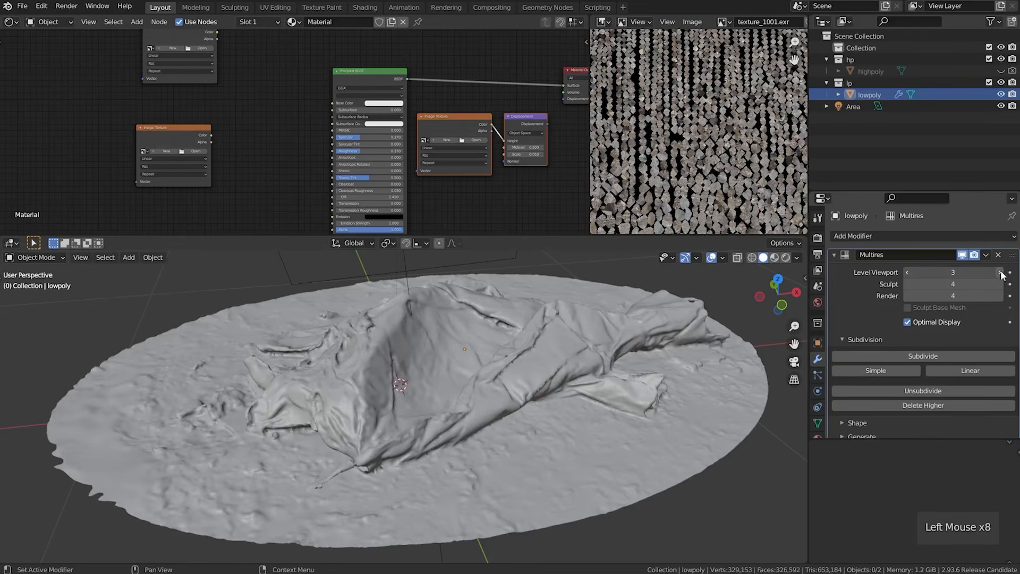
Switch the lowpoly mesh to Sculpt Mode near the jagged fold edges and activate the Mesh Filter tool.
{"action": "middle_click_drag", "start_coordinate": [375, 441], "coordinate": [450, 398], "text": "shift"}
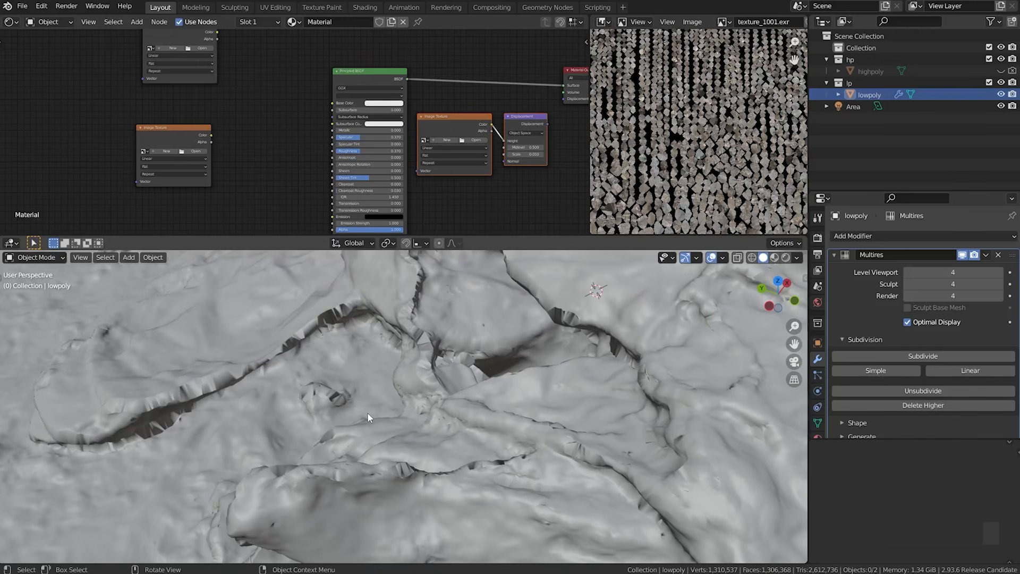
{"action": "key", "text": "ctrl+Tab"}
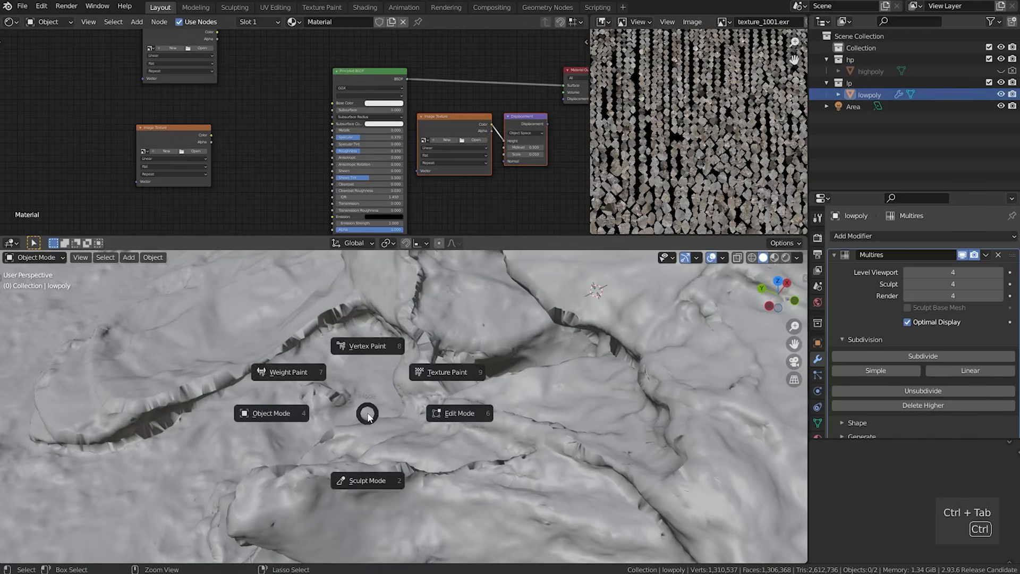
{"action": "left_click", "coordinate": [367, 481]}
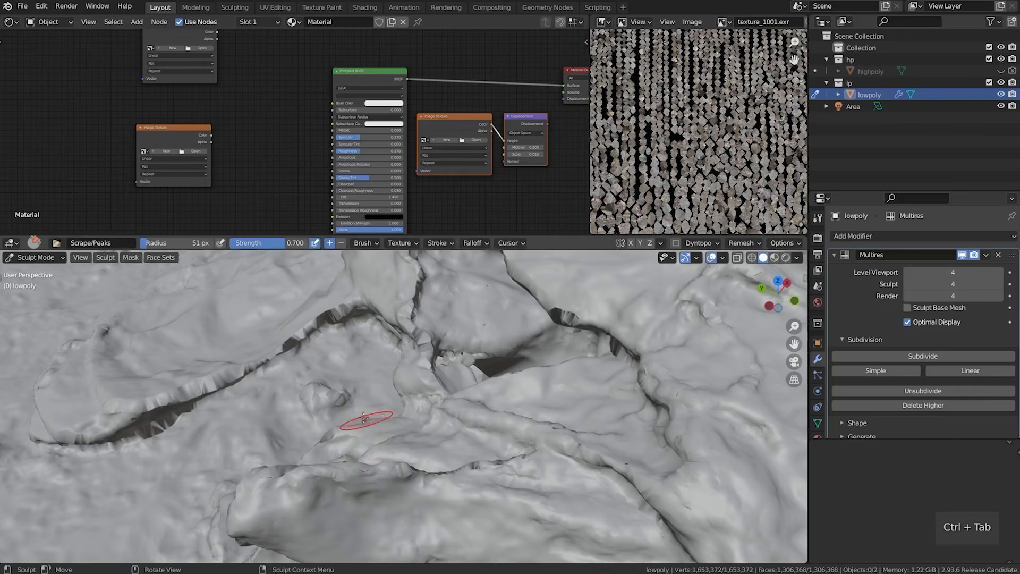
{"action": "key", "text": "t"}
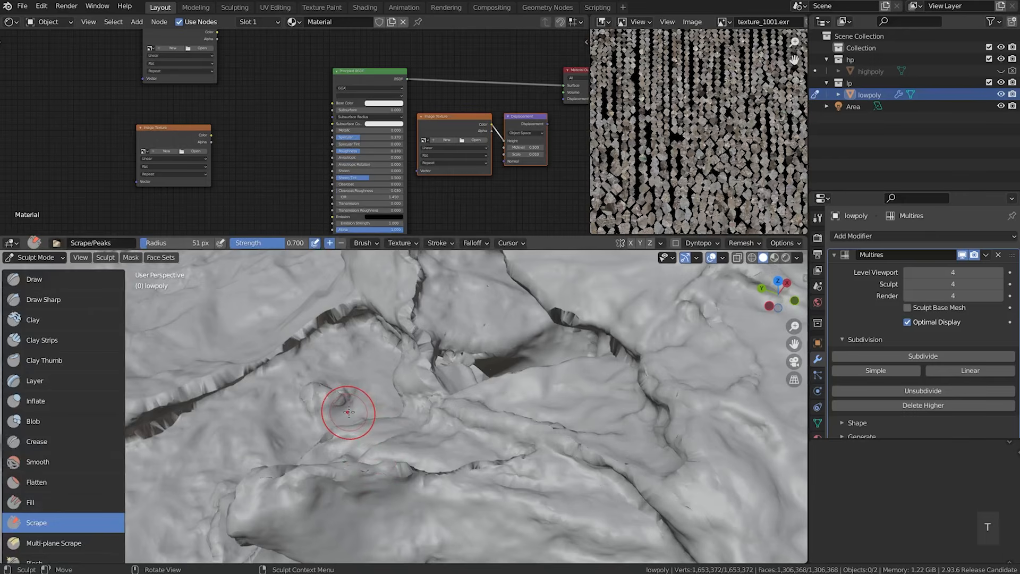
{"action": "scroll", "coordinate": [81, 449], "scroll_direction": "down", "scroll_amount": 8}
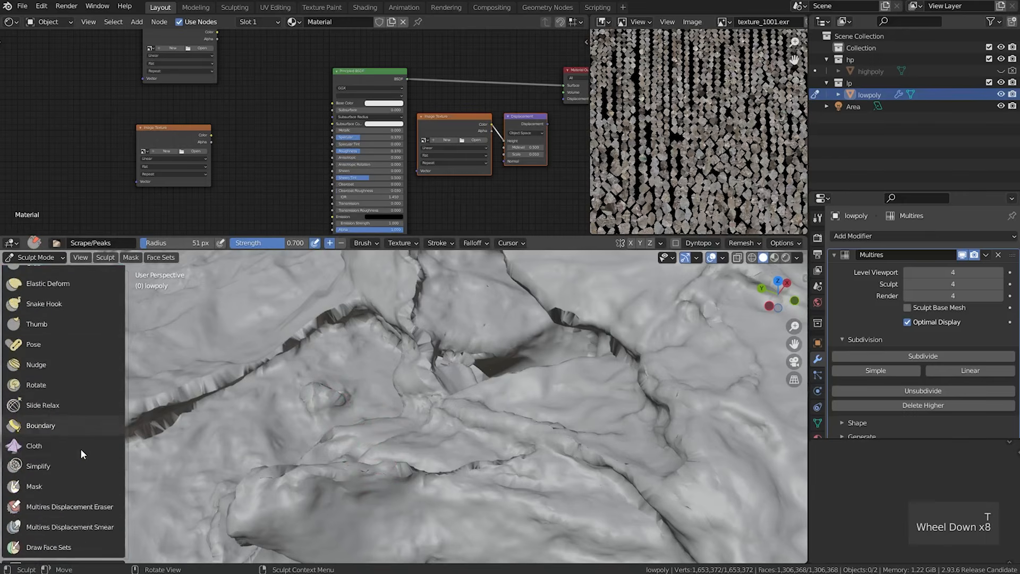
{"action": "scroll", "coordinate": [81, 449], "scroll_direction": "down", "scroll_amount": 1}
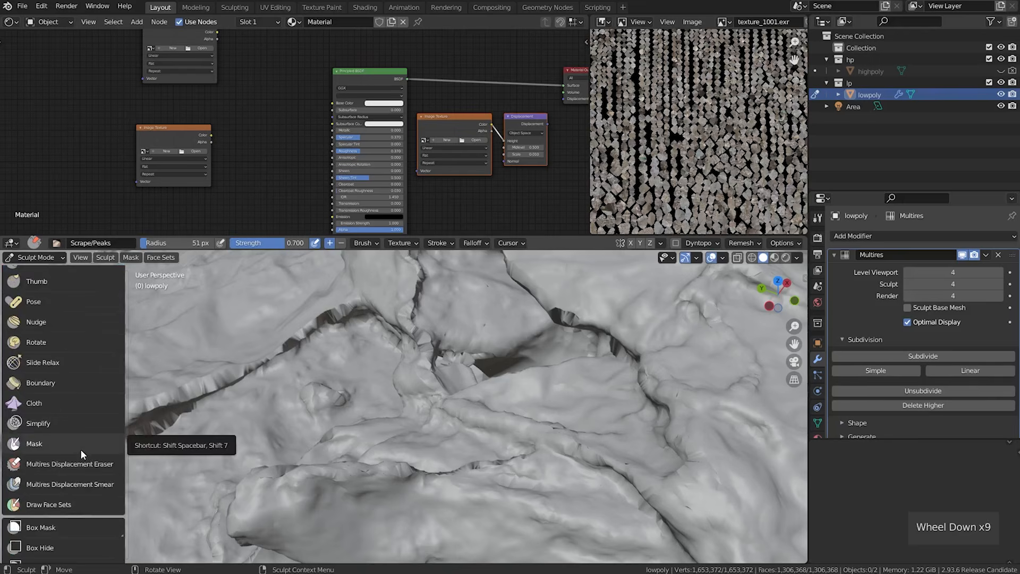
{"action": "scroll", "coordinate": [81, 449], "scroll_direction": "down", "scroll_amount": 4}
{"action": "scroll", "coordinate": [80, 451], "scroll_direction": "down", "scroll_amount": 3}
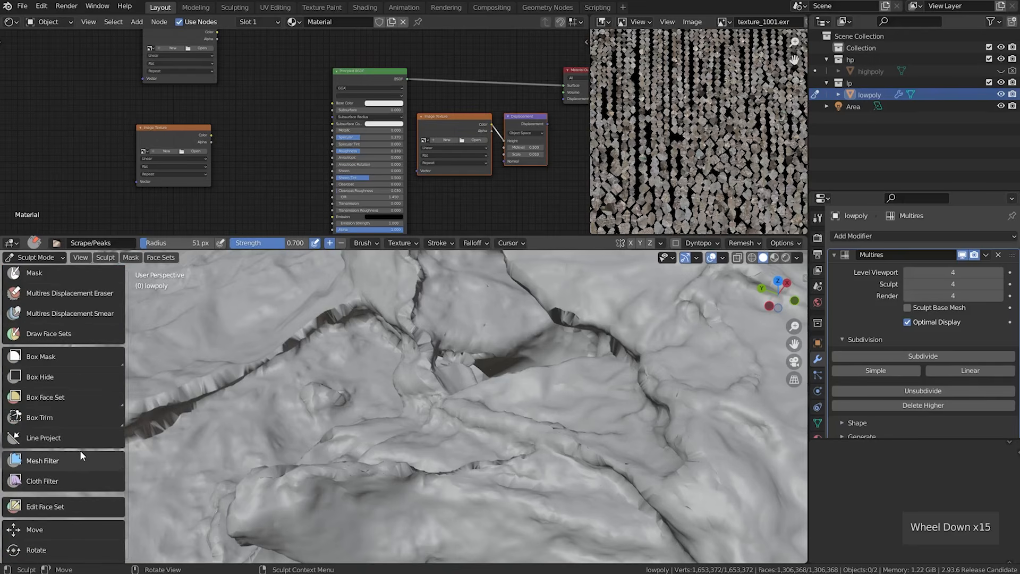
{"action": "left_click", "coordinate": [42, 439]}
{"action": "scroll", "coordinate": [85, 405], "scroll_direction": "down", "scroll_amount": 3}
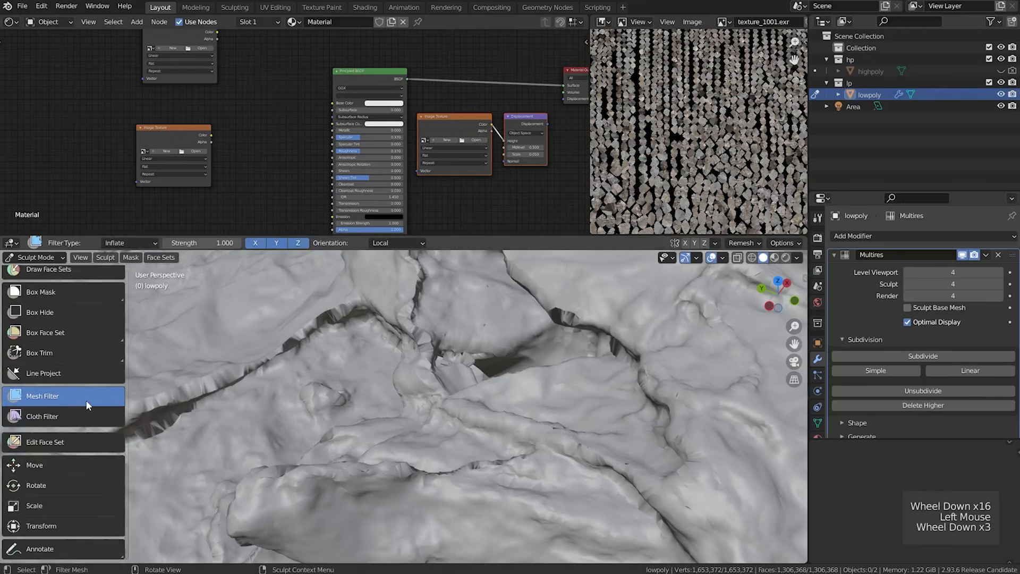
Set the mesh filter type to Relax and apply it twice to the lowpoly mesh to smooth the jagged fold edges.
{"action": "left_click", "coordinate": [138, 242]}
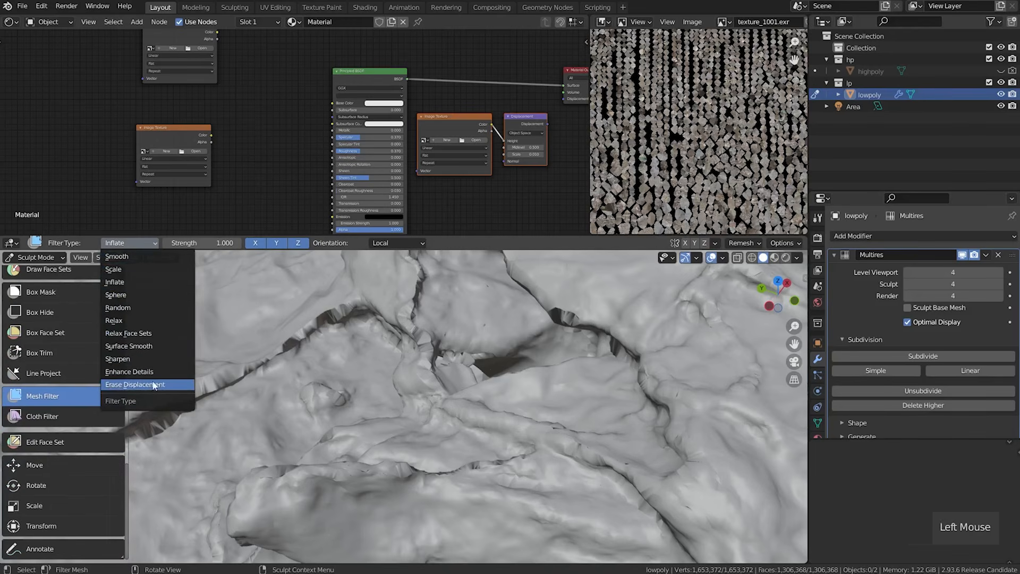
{"action": "left_click", "coordinate": [142, 321]}
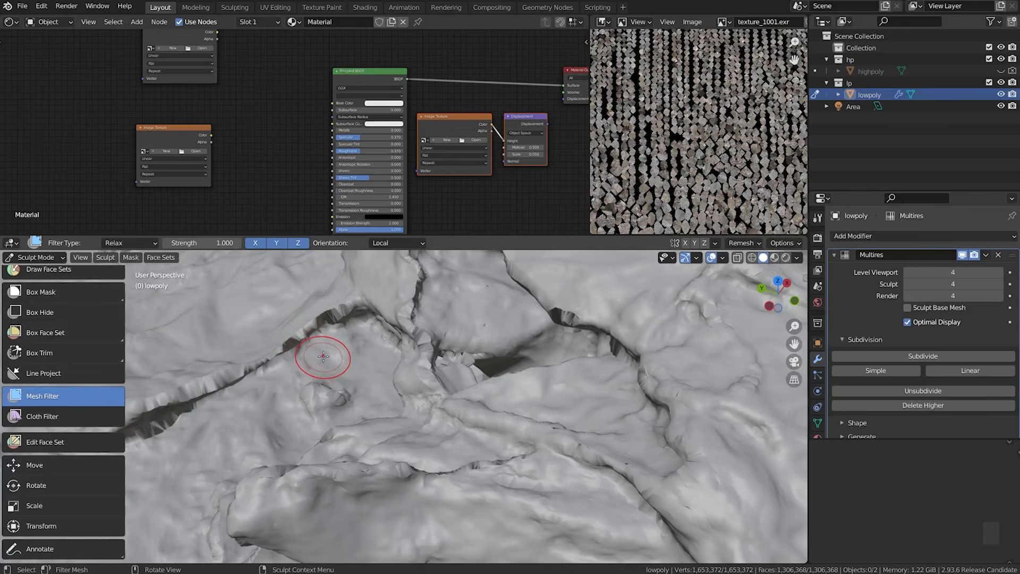
{"action": "left_click_drag", "start_coordinate": [323, 356], "coordinate": [663, 370]}
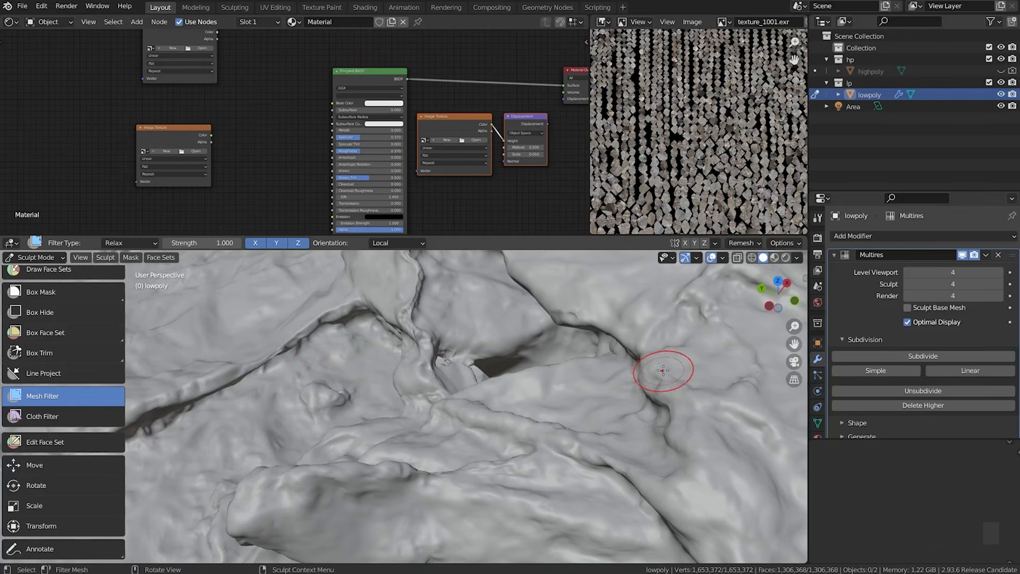
{"action": "left_click_drag", "start_coordinate": [362, 364], "coordinate": [531, 389]}
{"action": "scroll", "coordinate": [531, 389], "scroll_direction": "down", "scroll_amount": 2}
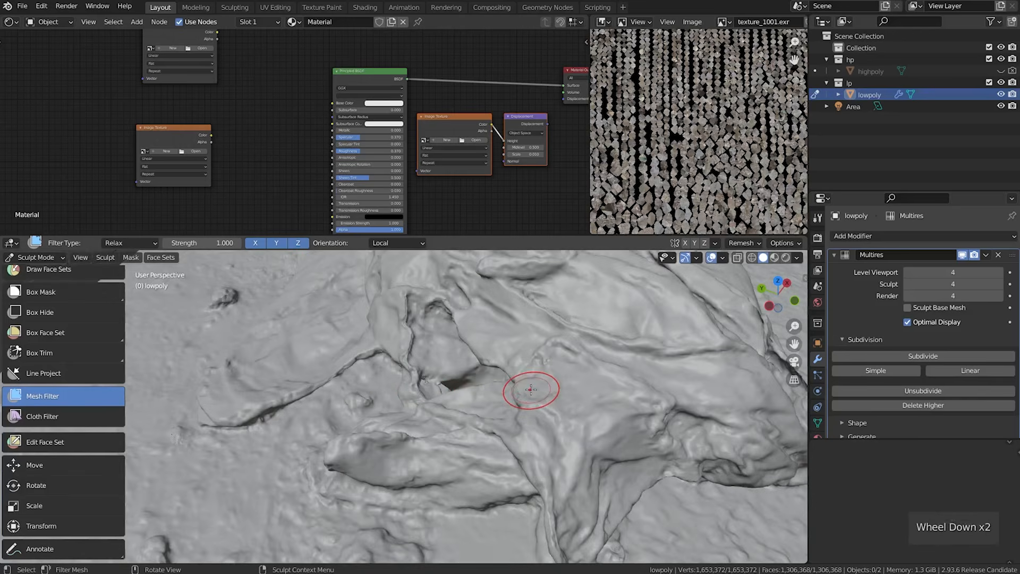
{"action": "scroll", "coordinate": [529, 388], "scroll_direction": "down", "scroll_amount": 2}
{"action": "mouse_move", "coordinate": [422, 388]}
{"action": "middle_mouse_down"}
{"action": "mouse_move", "coordinate": [479, 390]}
{"action": "mouse_move", "coordinate": [398, 354]}
{"action": "mouse_move", "coordinate": [388, 392]}
{"action": "mouse_move", "coordinate": [456, 392]}
{"action": "mouse_move", "coordinate": [398, 391]}
{"action": "middle_mouse_up"}
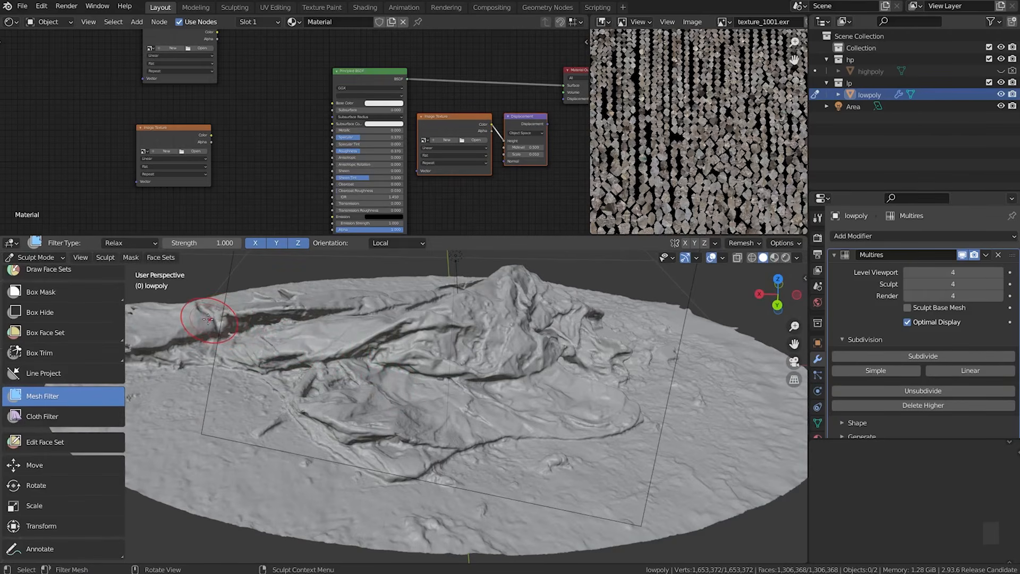
Return to Object Mode and set the Multires viewport level to 0.
{"action": "left_click", "coordinate": [29, 259]}
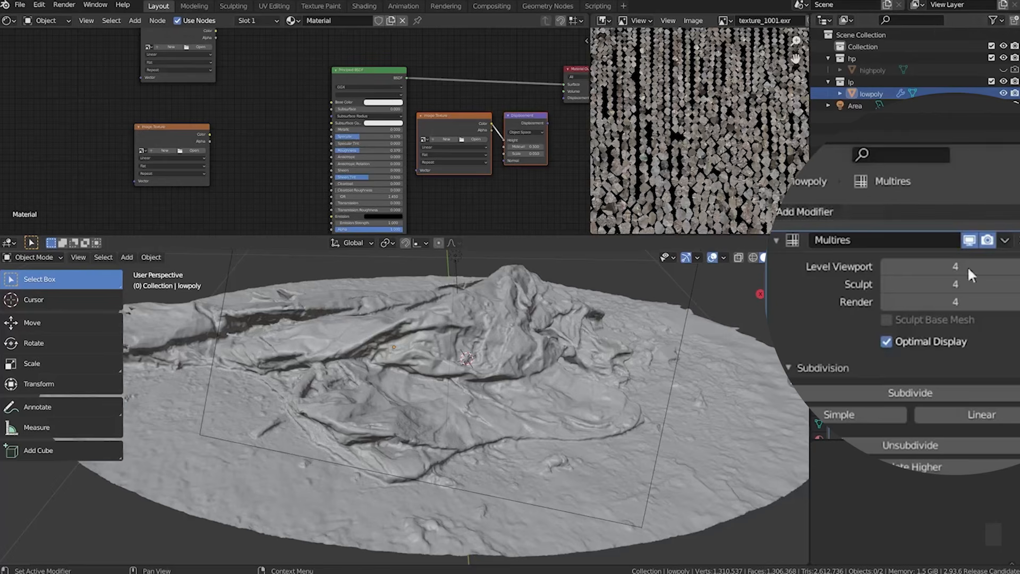
{"action": "left_click", "coordinate": [884, 267]}
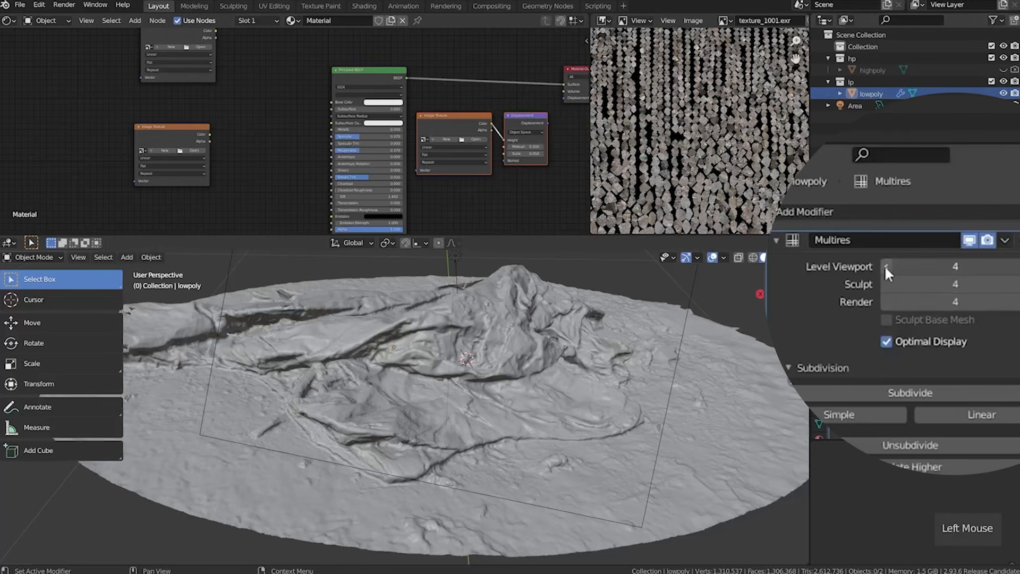
{"action": "left_click", "coordinate": [885, 266]}
{"action": "left_click", "coordinate": [885, 266]}
{"action": "left_click", "coordinate": [885, 266]}
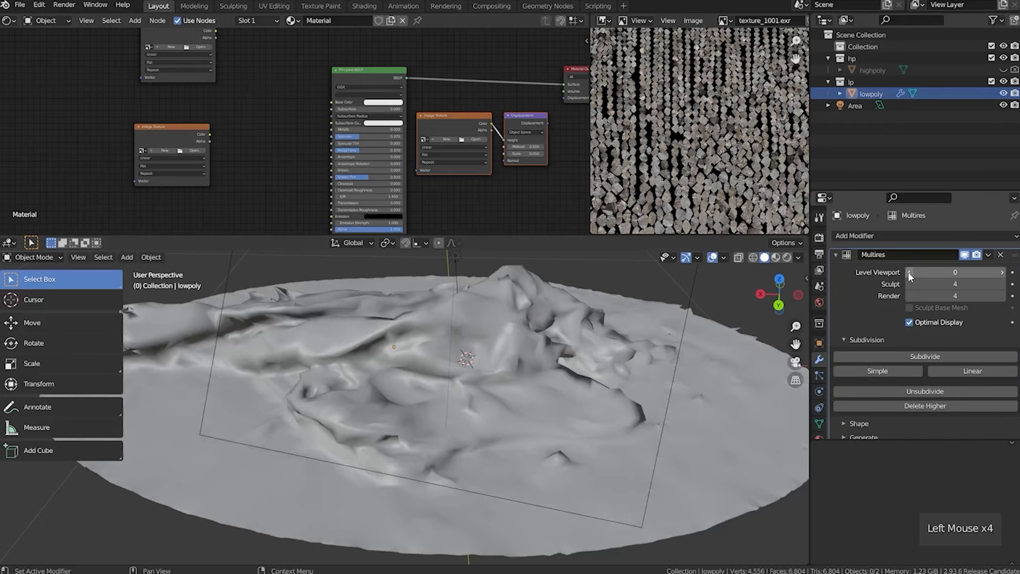
Set the render engine to Cycles with 8 render samples and 8 viewport samples.
{"action": "left_click", "coordinate": [818, 237]}
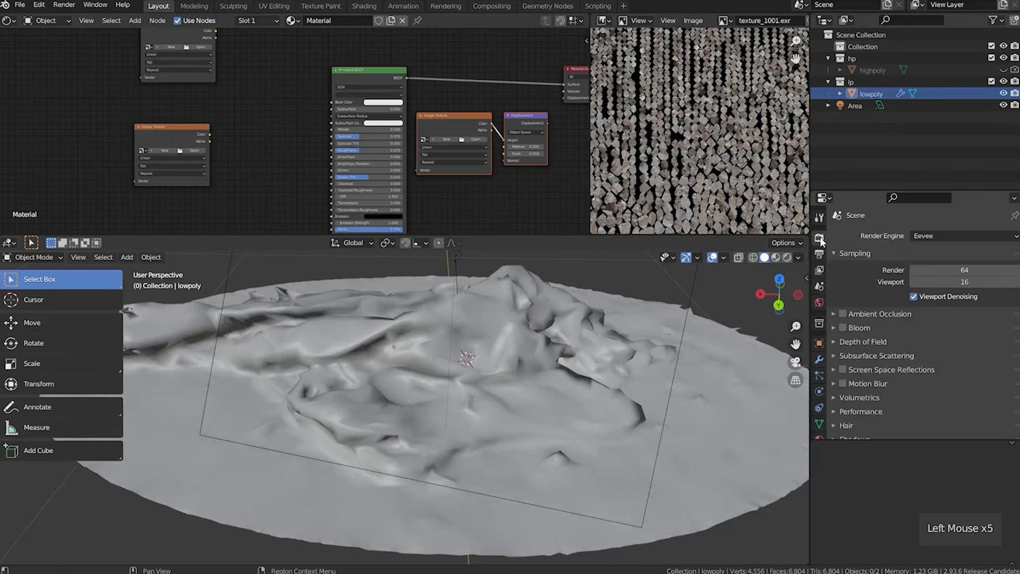
{"action": "left_click", "coordinate": [940, 236]}
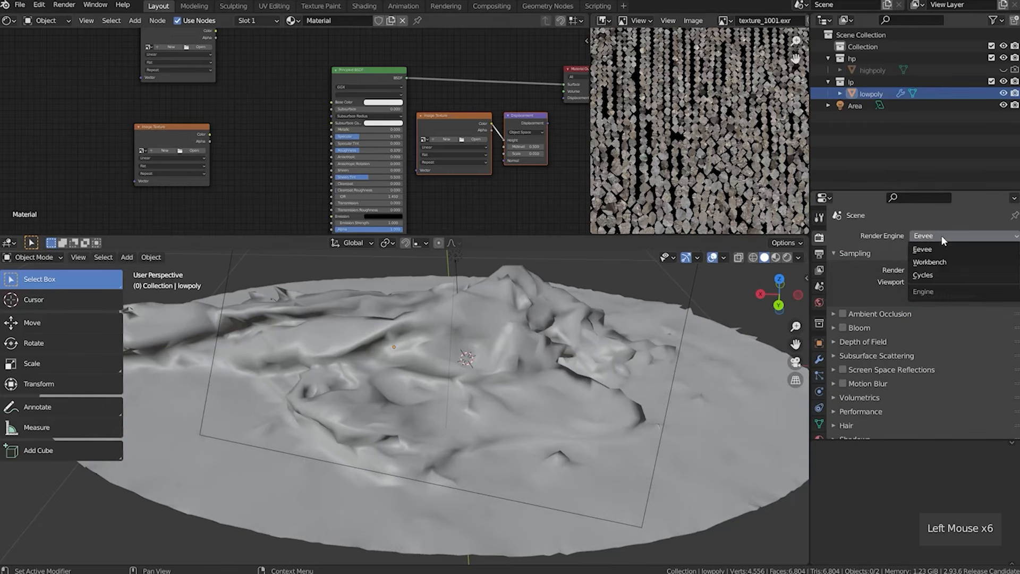
{"action": "left_click", "coordinate": [946, 275]}
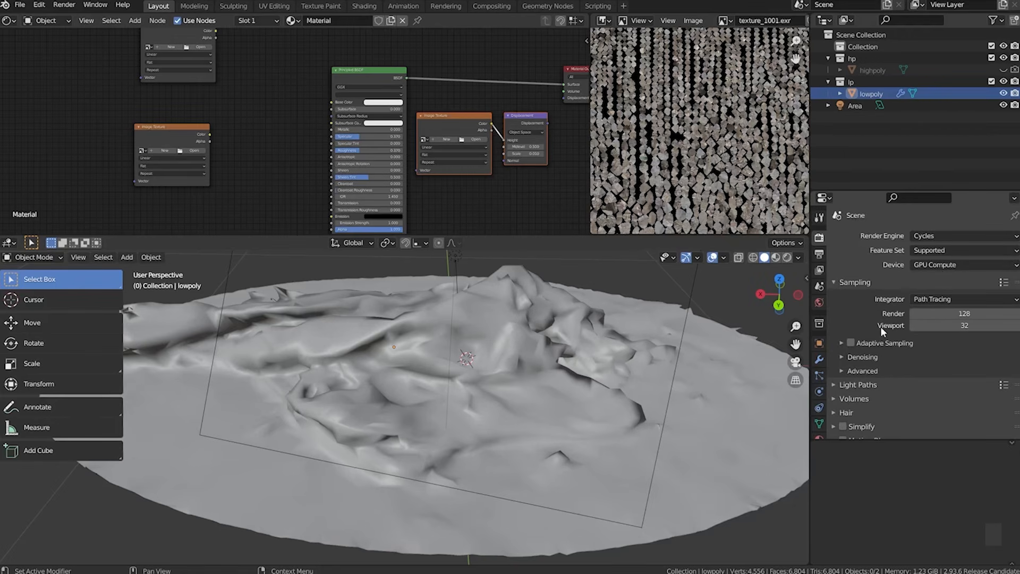
{"action": "middle_click_drag", "start_coordinate": [881, 326], "coordinate": [883, 267]}
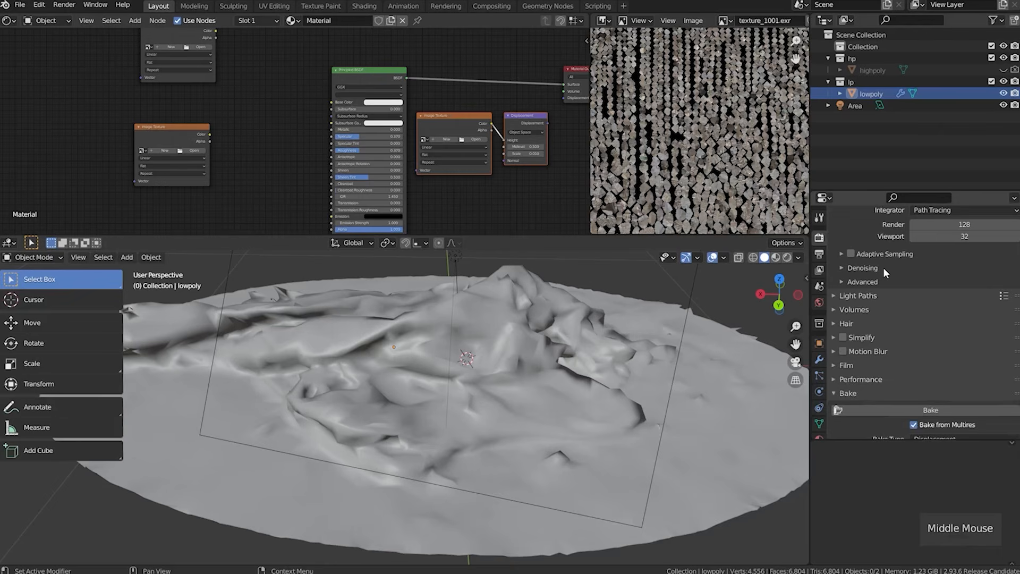
{"action": "left_click_drag", "start_coordinate": [963, 225], "coordinate": [963, 236]}
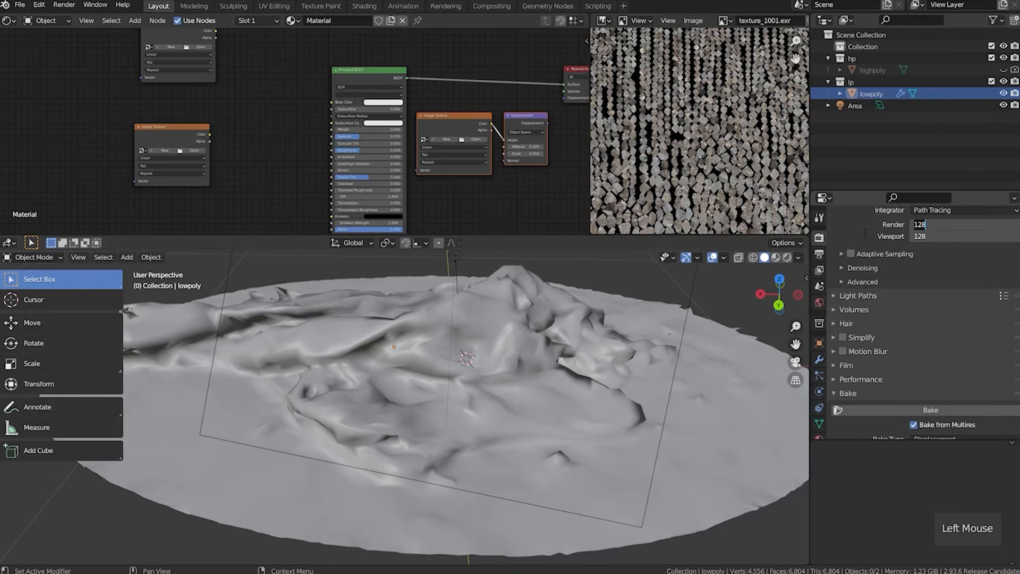
{"action": "type", "text": "8"}
{"action": "key", "text": "Return"}
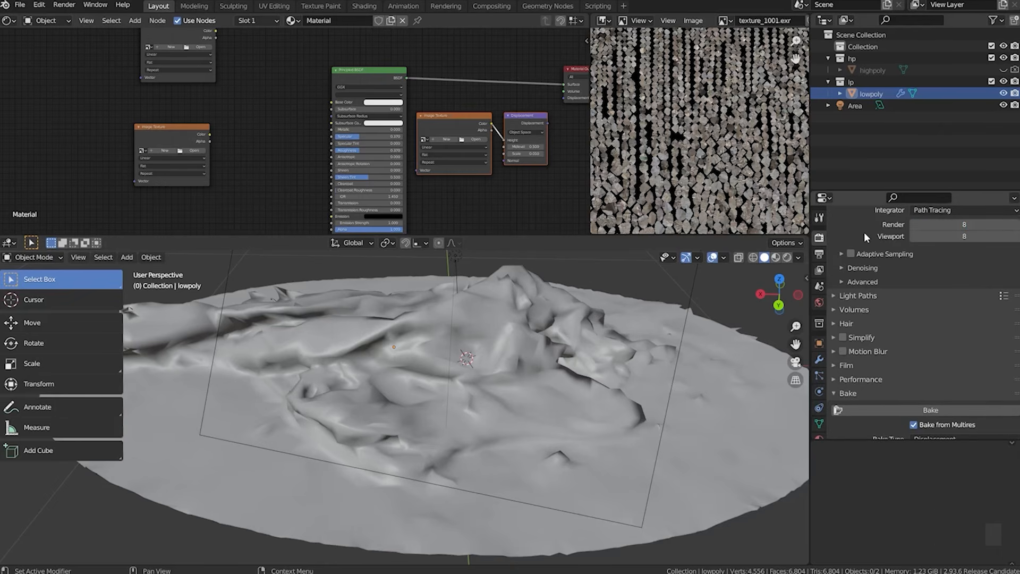
Start a new image in the unconnected Image Texture node with width and height set to 4096 px.
{"action": "middle_click_drag", "start_coordinate": [860, 386], "coordinate": [858, 265]}
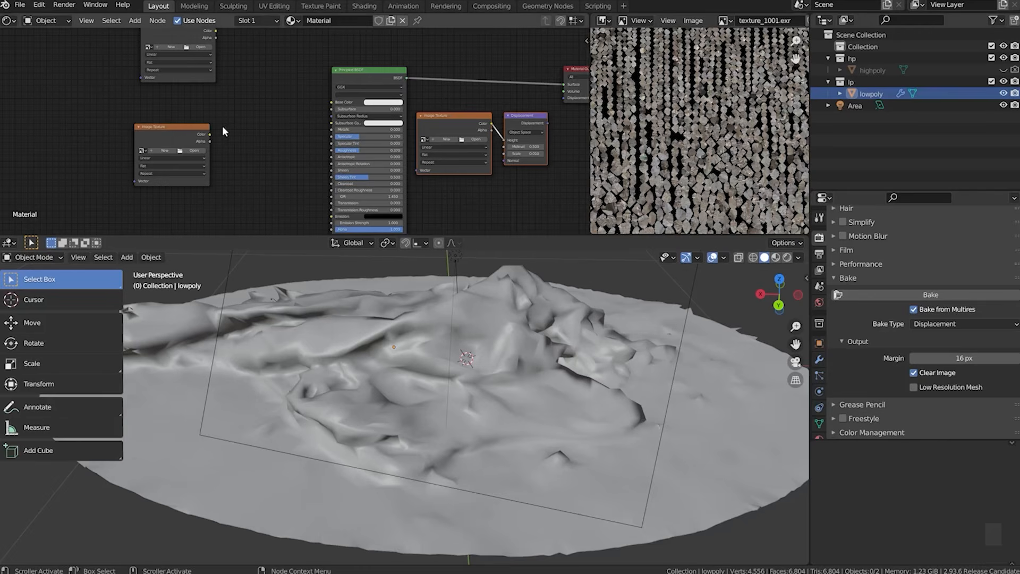
{"action": "middle_click_drag", "start_coordinate": [223, 131], "coordinate": [218, 173]}
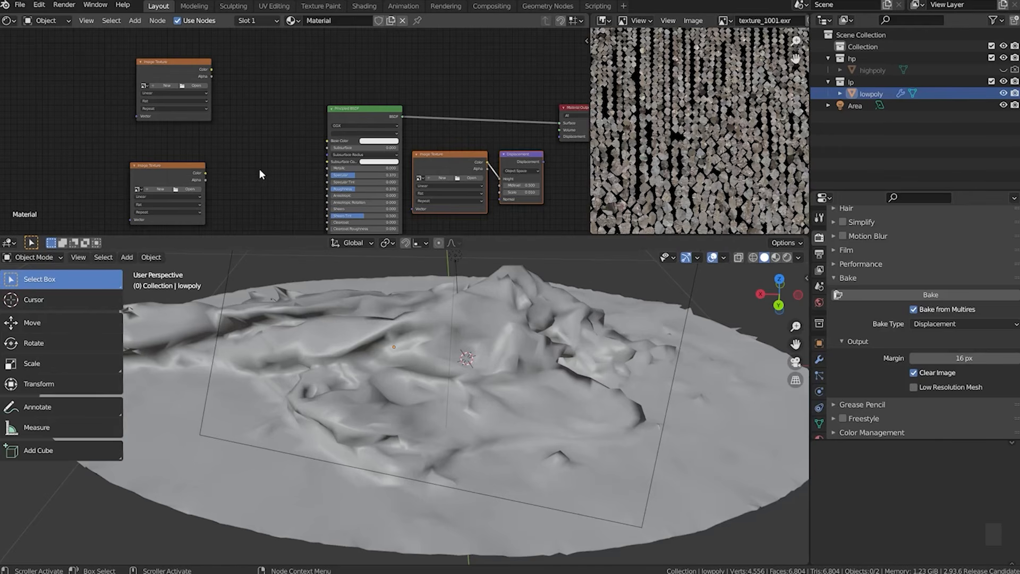
{"action": "middle_click_drag", "start_coordinate": [252, 133], "coordinate": [265, 155]}
{"action": "scroll", "coordinate": [282, 169], "scroll_direction": "up", "scroll_amount": 7}
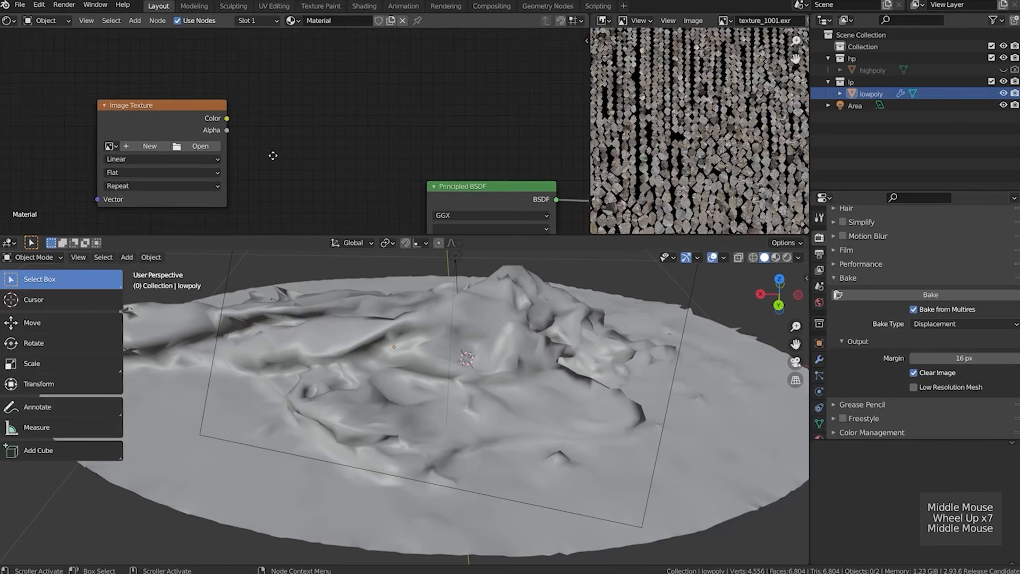
{"action": "left_click", "coordinate": [150, 146]}
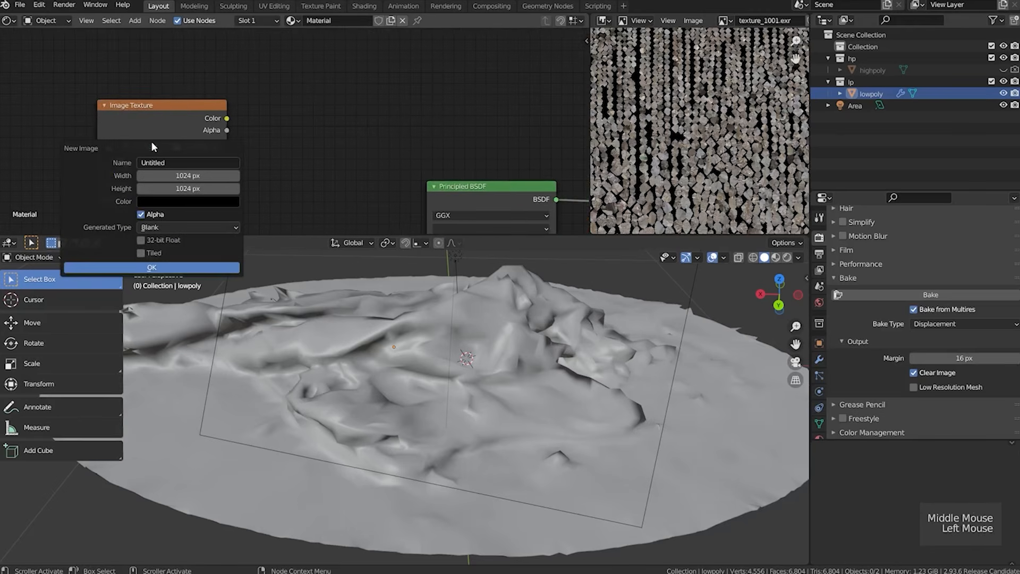
{"action": "left_click_drag", "start_coordinate": [183, 175], "coordinate": [183, 188]}
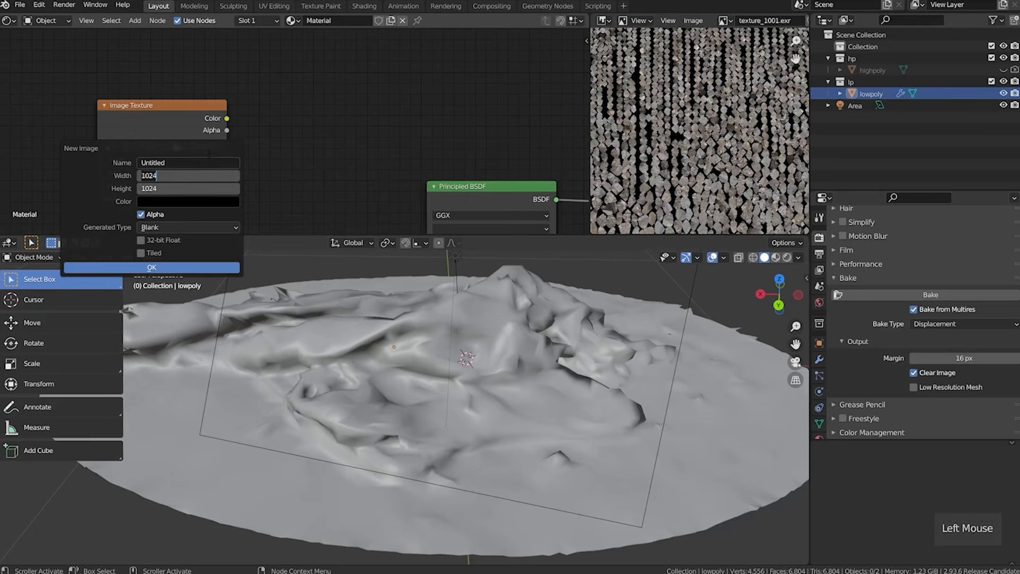
{"action": "type", "text": "4096"}
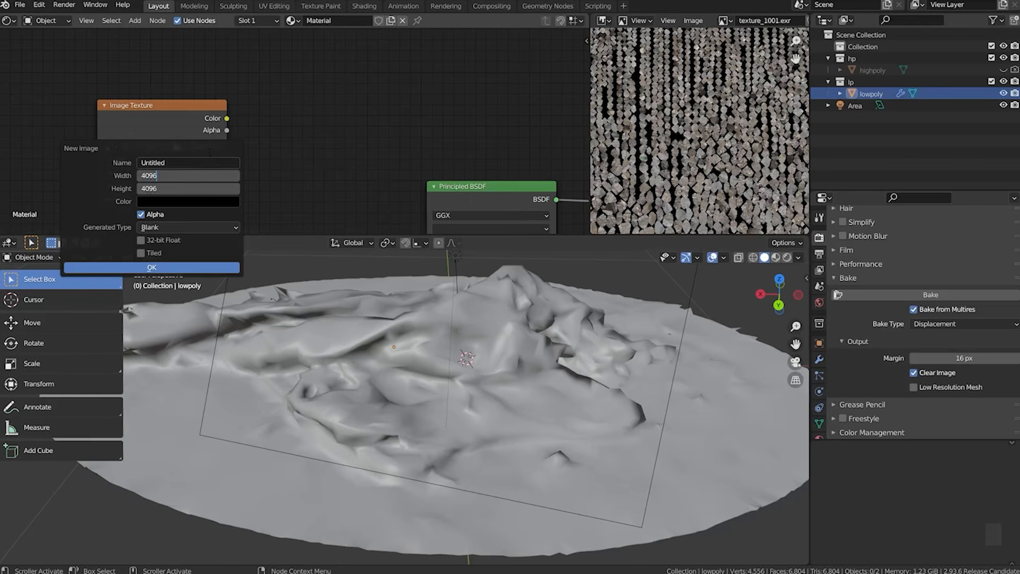
{"action": "key", "text": "Return"}
Name the new image Displacement_bake, enable 32-bit Float, disable Alpha, and create it.
{"action": "left_click", "coordinate": [185, 163]}
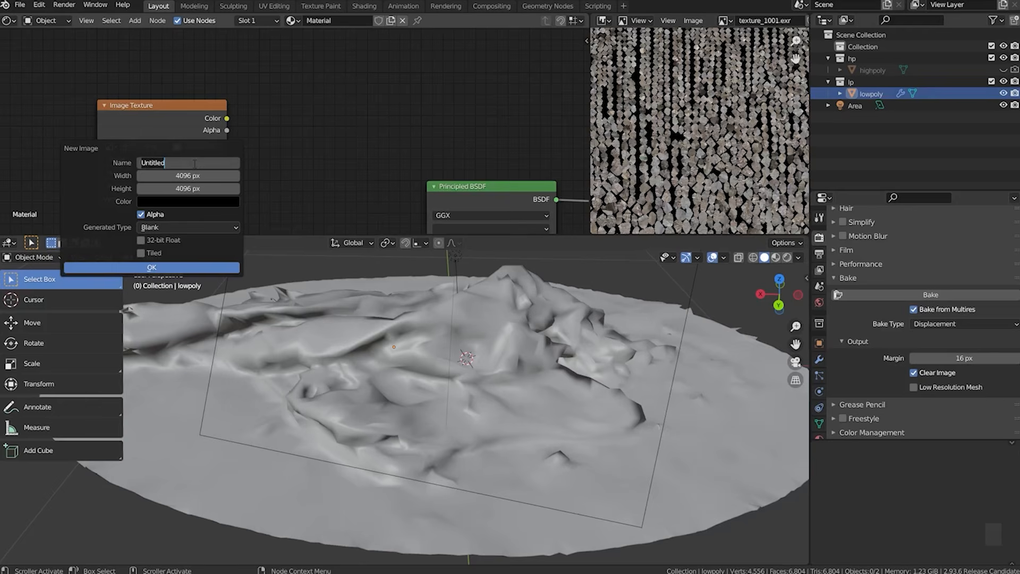
{"action": "type", "text": "Displacement"}
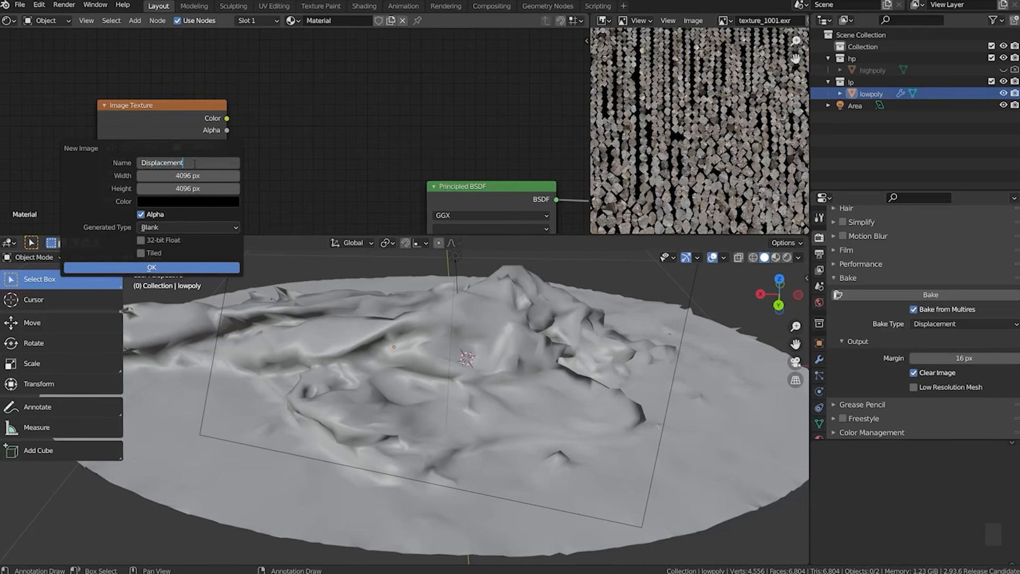
{"action": "type", "text": "_bake"}
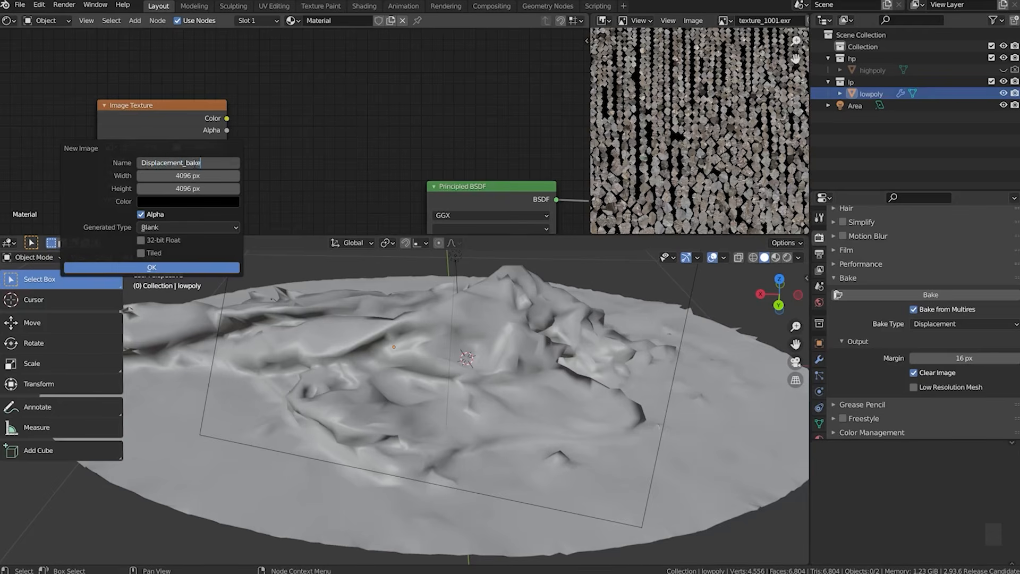
{"action": "key", "text": "Return"}
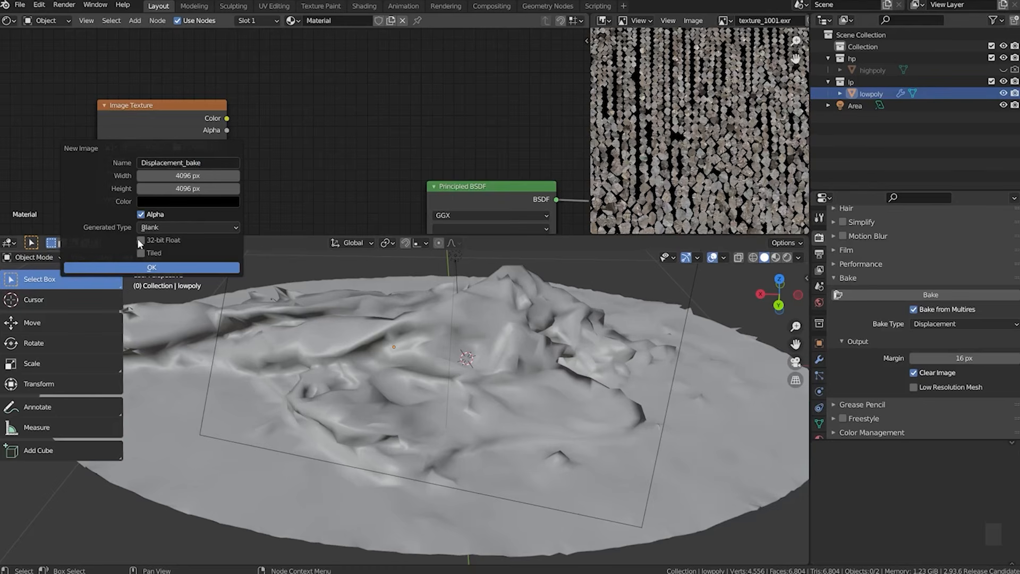
{"action": "left_click", "coordinate": [141, 239]}
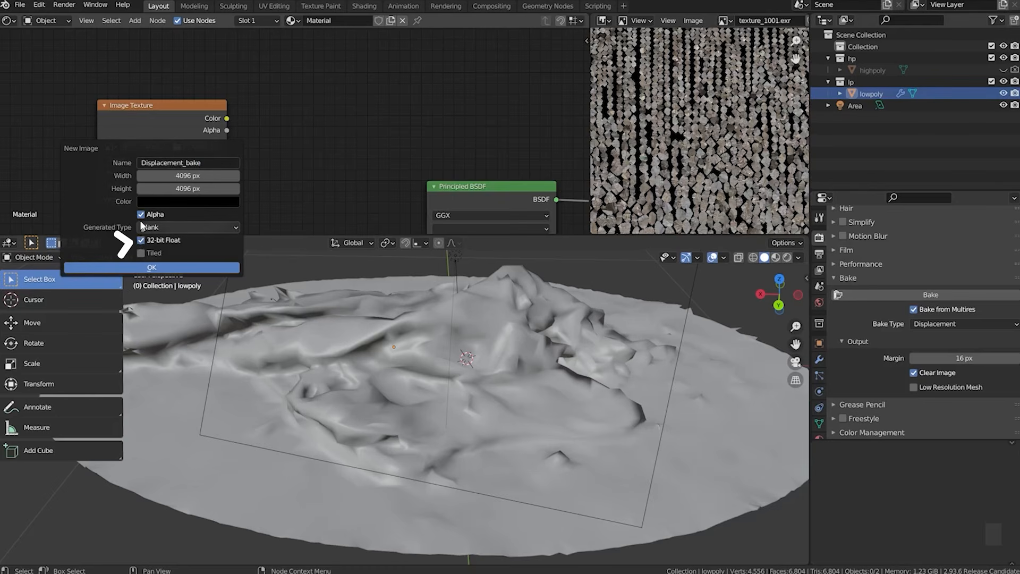
{"action": "left_click", "coordinate": [141, 215]}
{"action": "left_click", "coordinate": [173, 268]}
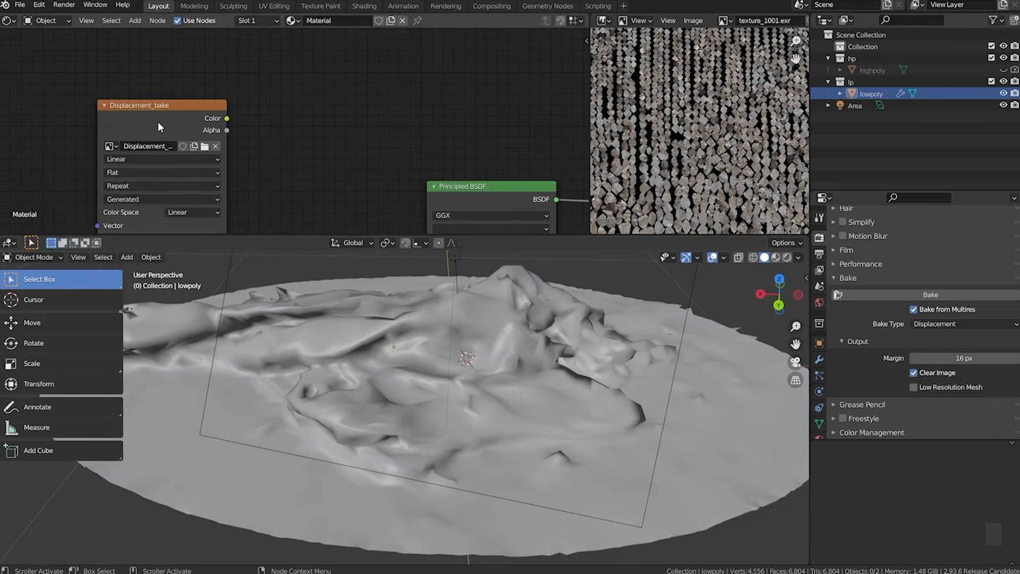
Select and reposition the Displacement_bake texture node, and display the Displacement_bake image in the image editor.
{"action": "left_click_drag", "start_coordinate": [158, 126], "coordinate": [198, 92]}
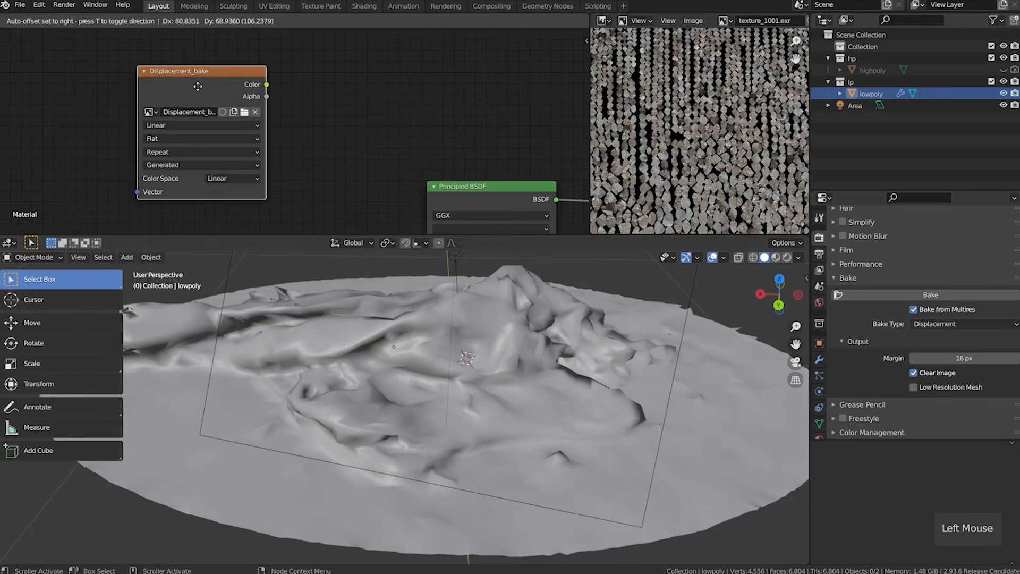
{"action": "left_click", "coordinate": [724, 21]}
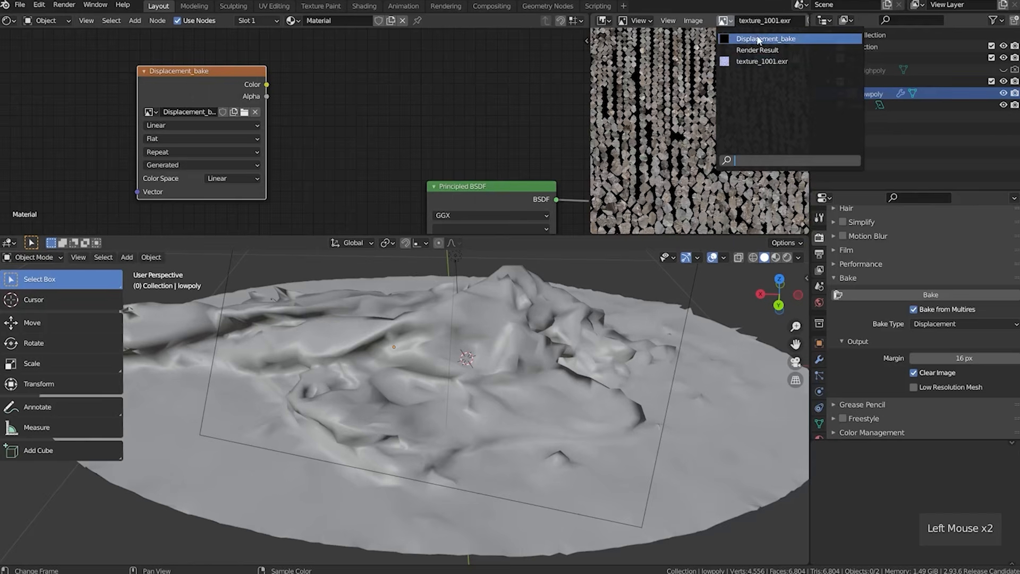
{"action": "left_click", "coordinate": [758, 40]}
{"action": "scroll", "coordinate": [701, 119], "scroll_direction": "down", "scroll_amount": 6}
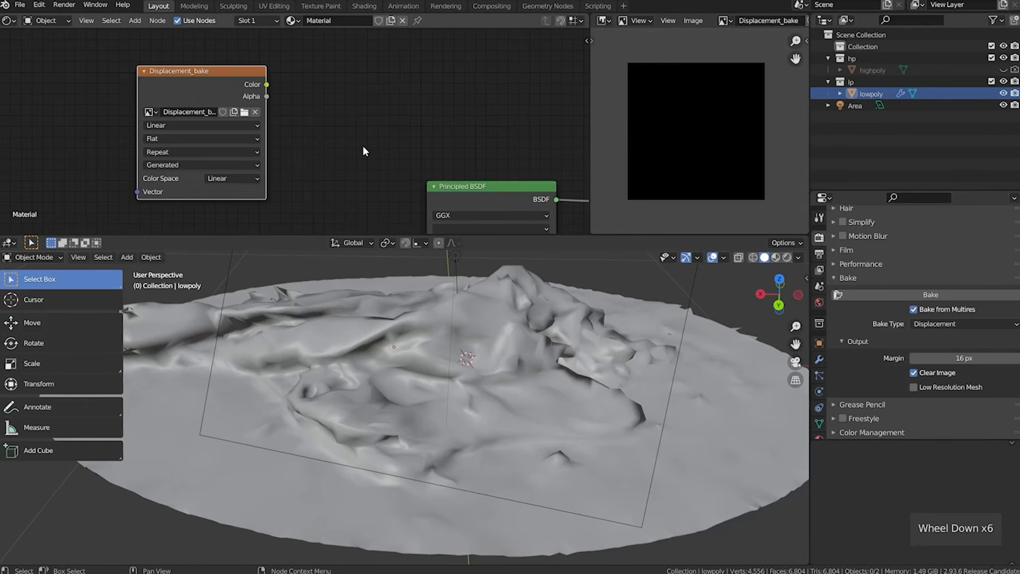
Bake the Multires displacement of the selected lowpoly object into Displacement_bake and pack the baked image into the blend file.
{"action": "left_click", "coordinate": [948, 294]}
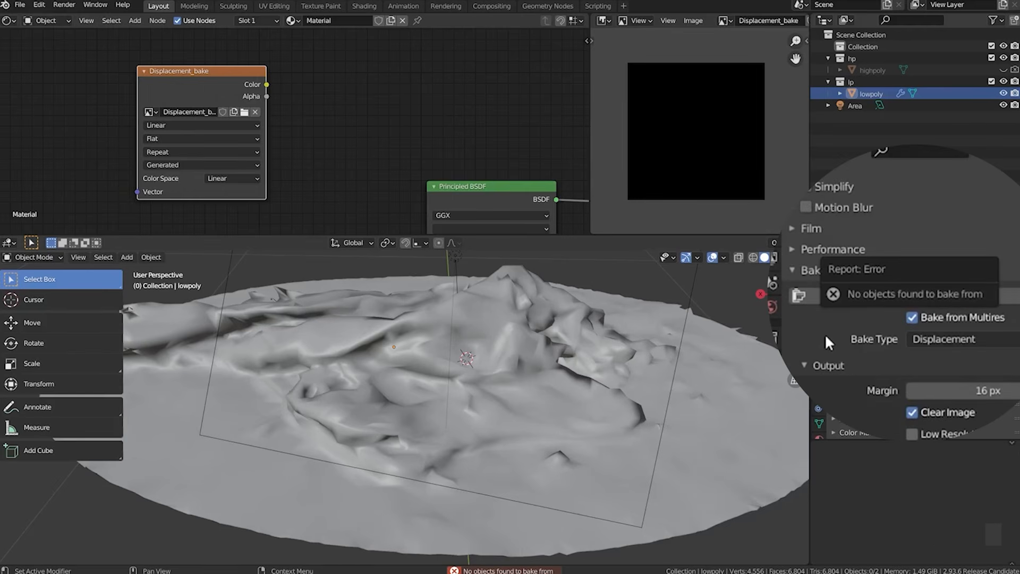
{"action": "left_click_drag", "start_coordinate": [200, 91], "coordinate": [203, 92]}
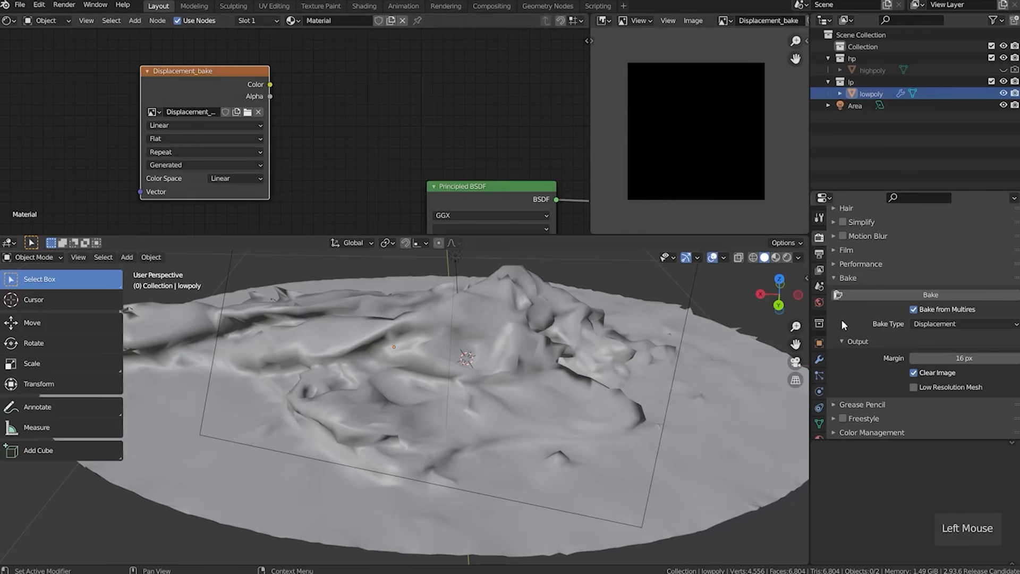
{"action": "left_click", "coordinate": [865, 93]}
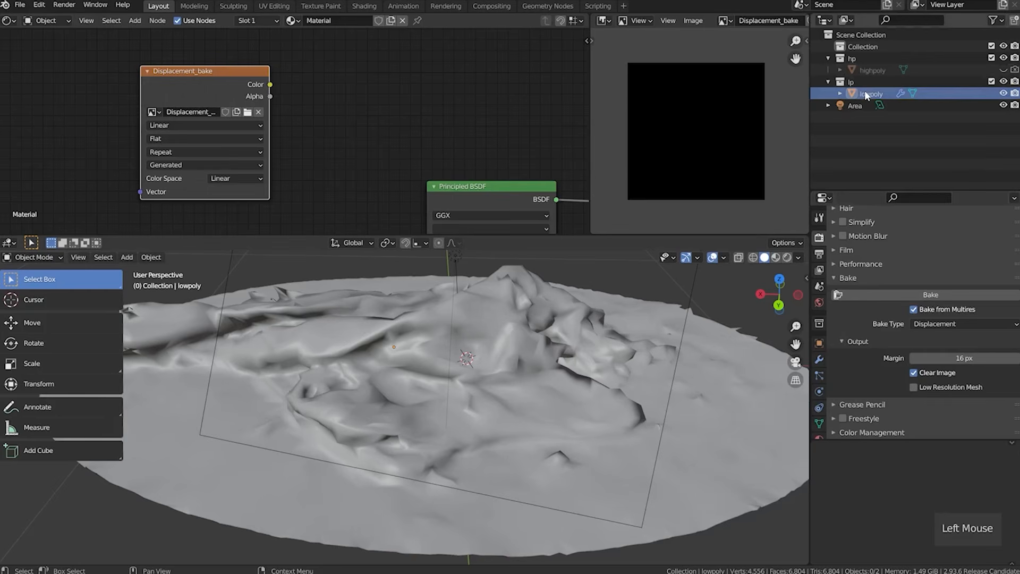
{"action": "left_click", "coordinate": [865, 93]}
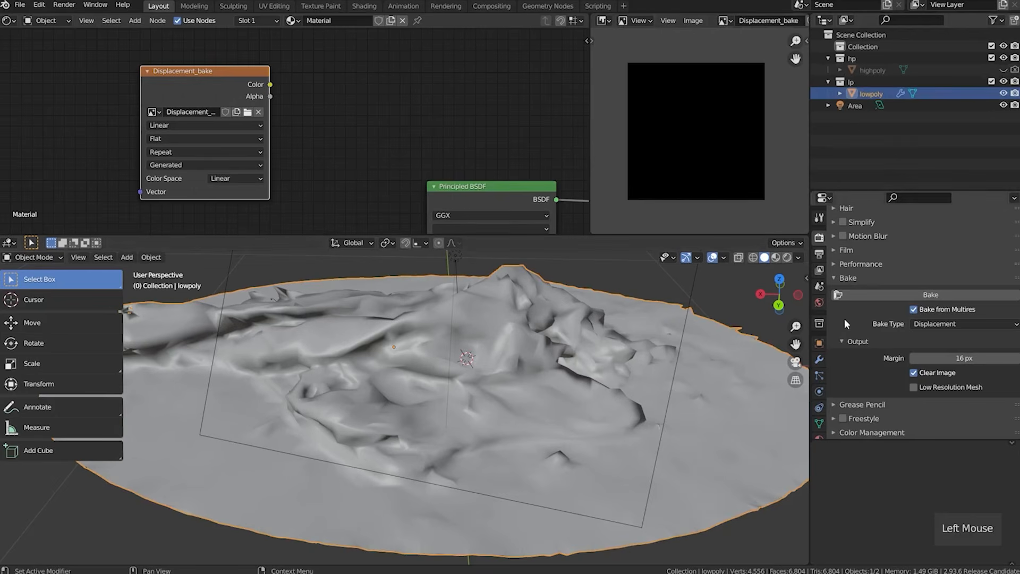
{"action": "left_click", "coordinate": [897, 295]}
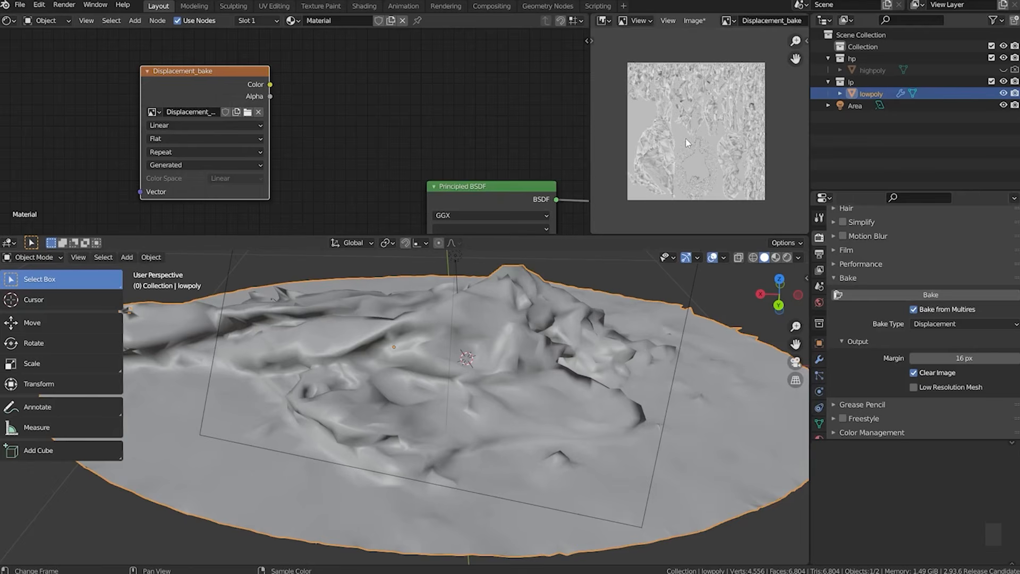
{"action": "left_click", "coordinate": [693, 21]}
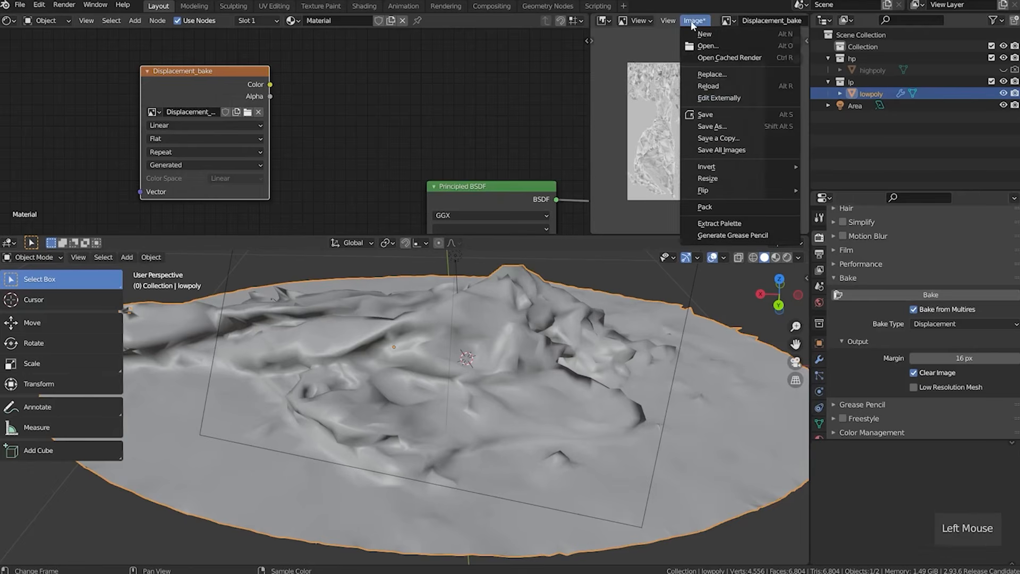
{"action": "left_click", "coordinate": [728, 207]}
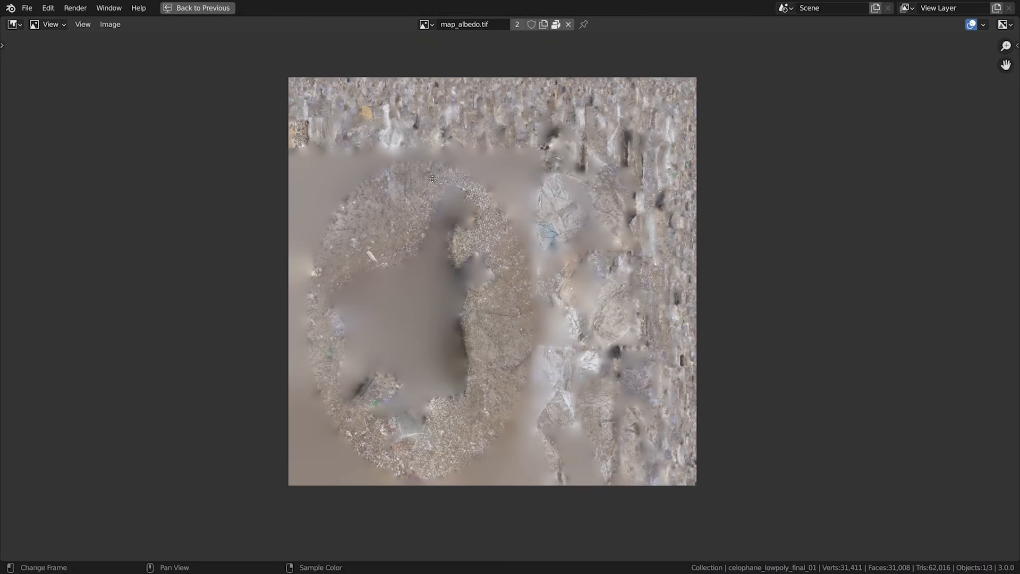
Unpack all packed files using files in the current directory, created when necessary, and open the textures folder in File Explorer.
{"action": "middle_click_drag", "start_coordinate": [433, 179], "coordinate": [433, 190]}
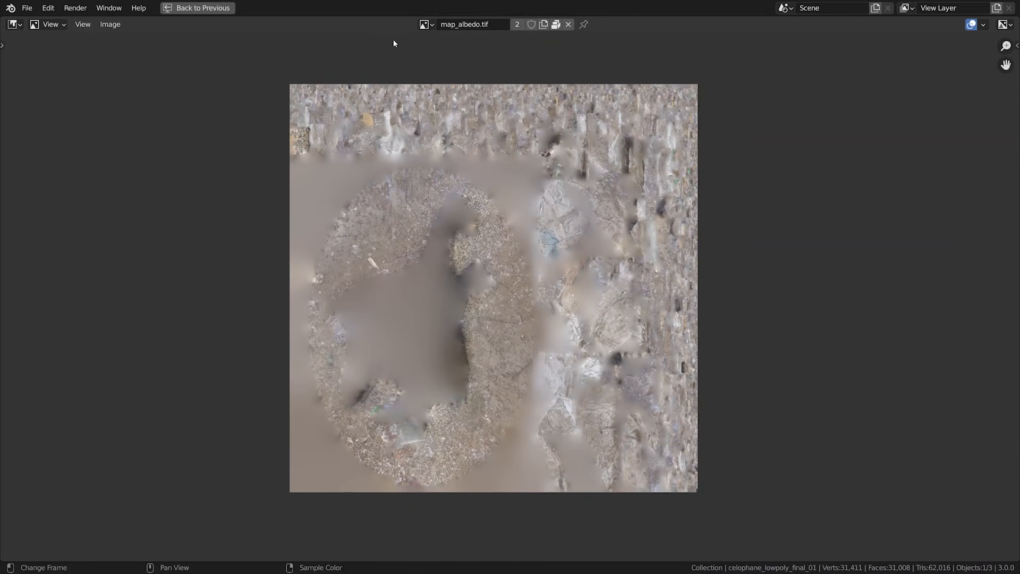
{"action": "left_click", "coordinate": [27, 7]}
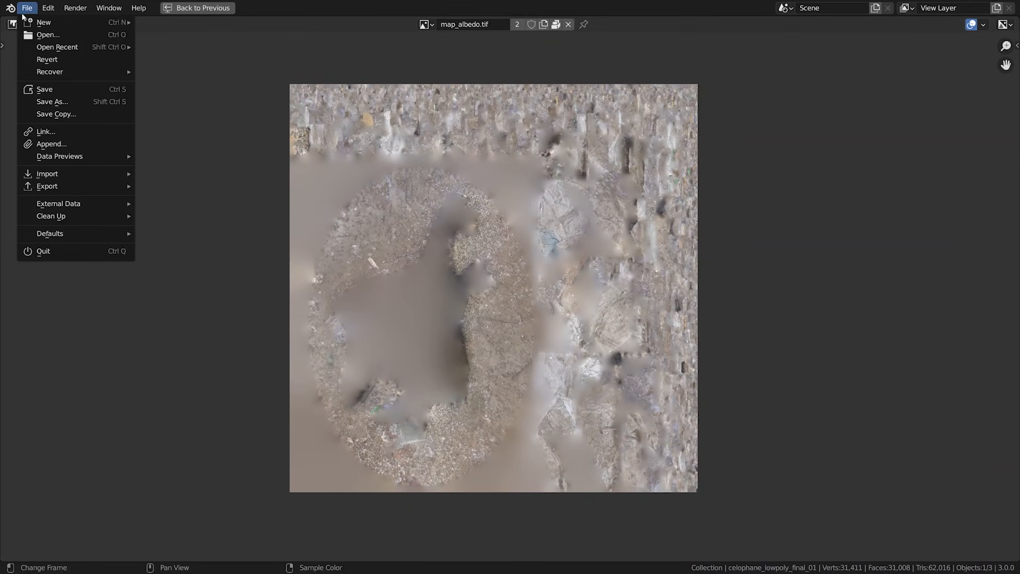
{"action": "mouse_move", "coordinate": [68, 204]}
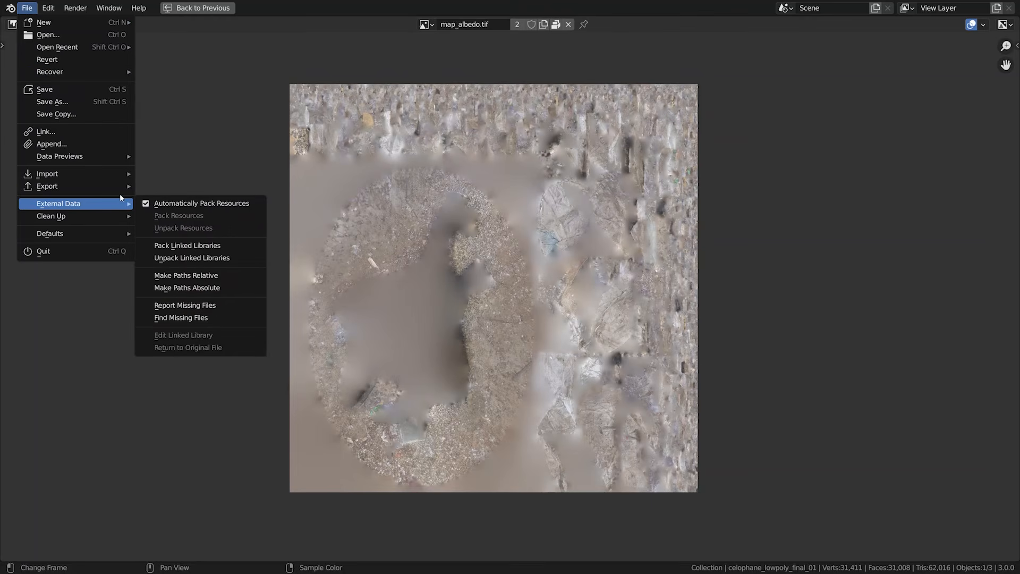
{"action": "left_click", "coordinate": [207, 228]}
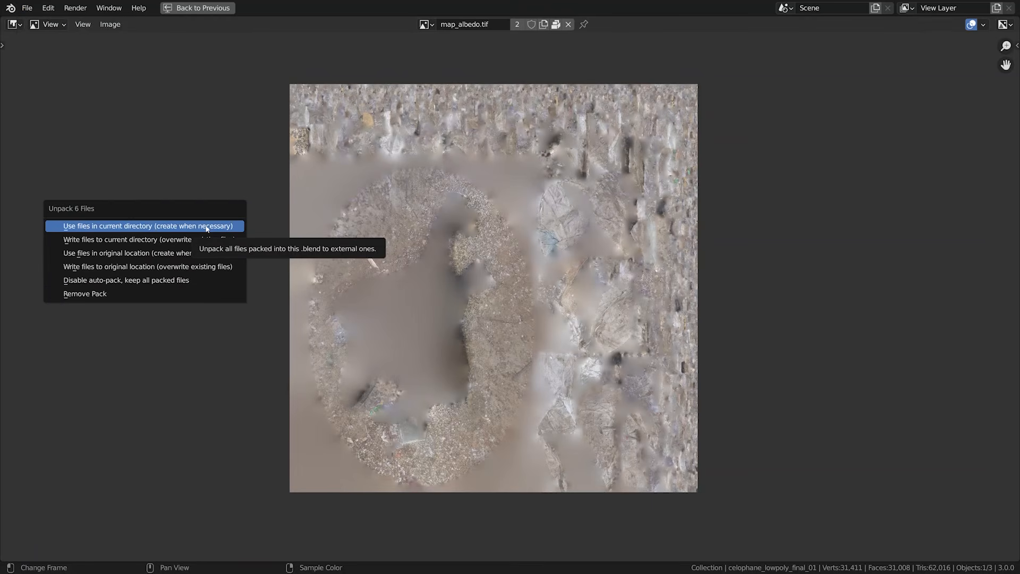
{"action": "left_click", "coordinate": [206, 228]}
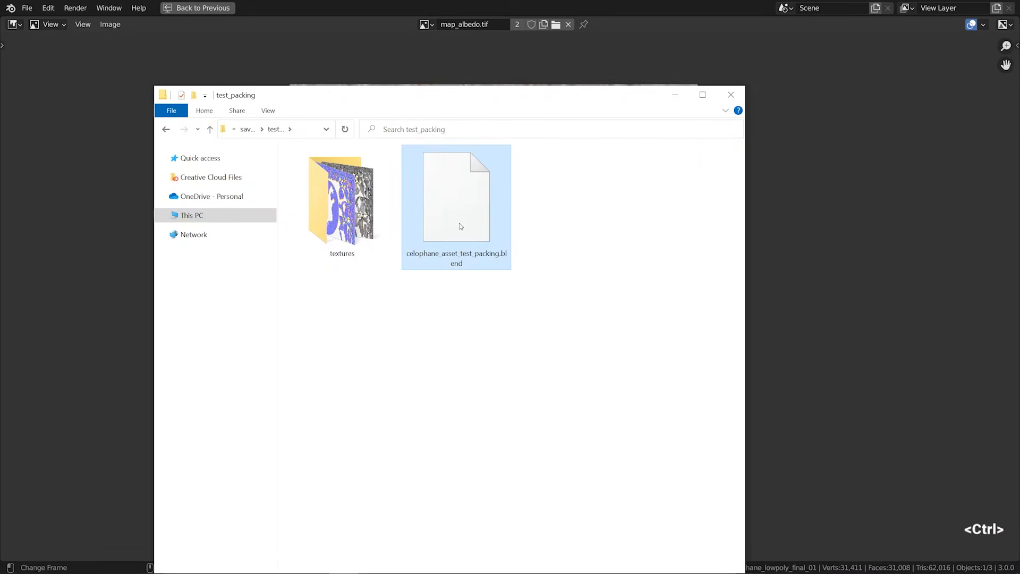
{"action": "left_click", "coordinate": [349, 210]}
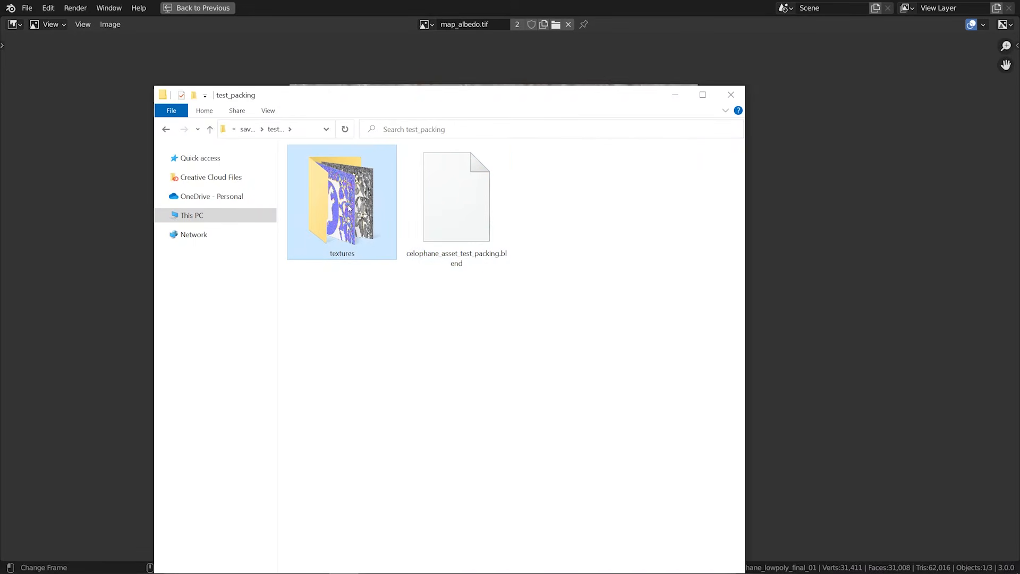
{"action": "double_click", "coordinate": [350, 207]}
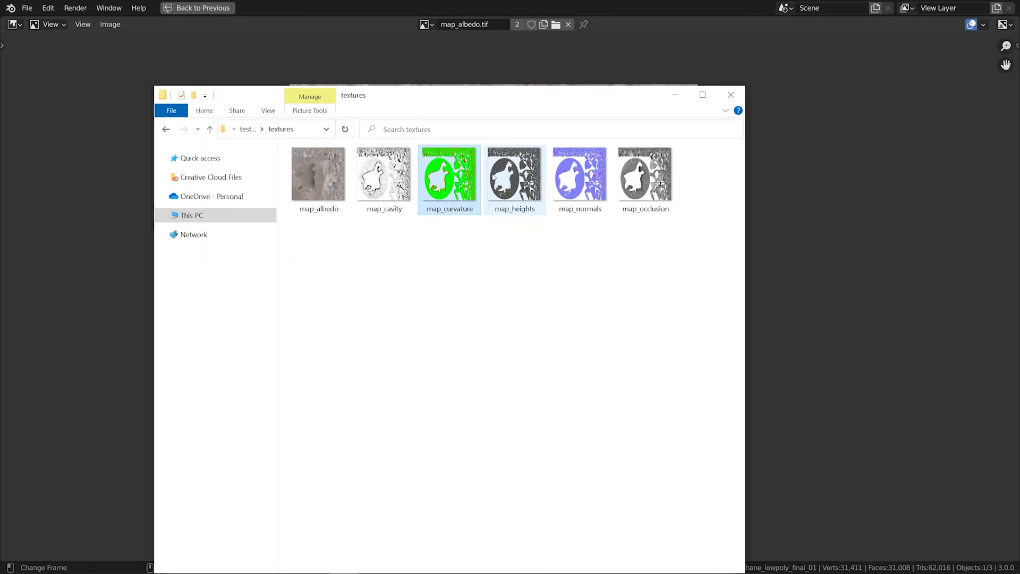
{"action": "left_click", "coordinate": [617, 189]}
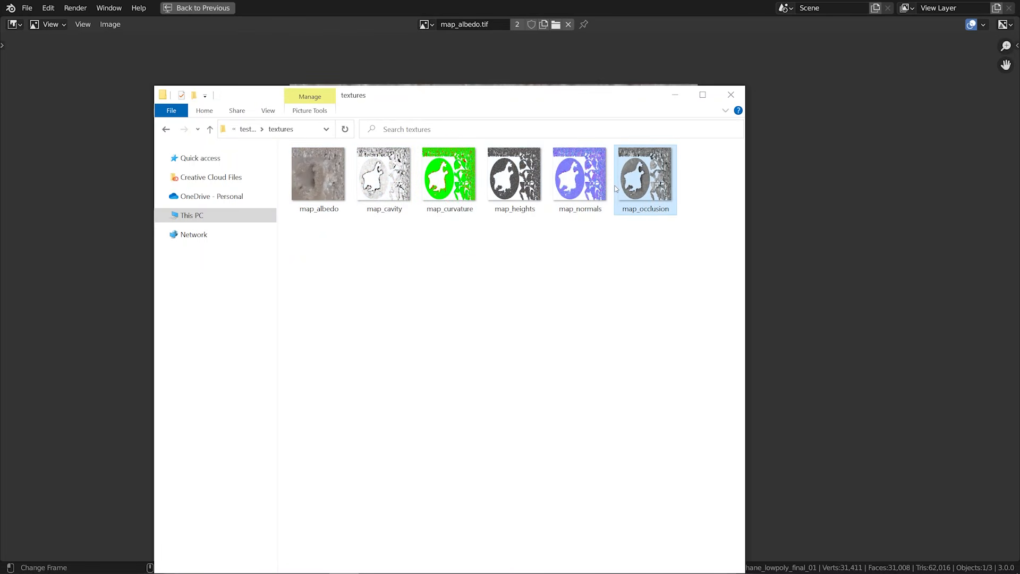
{"action": "left_click", "coordinate": [636, 272]}
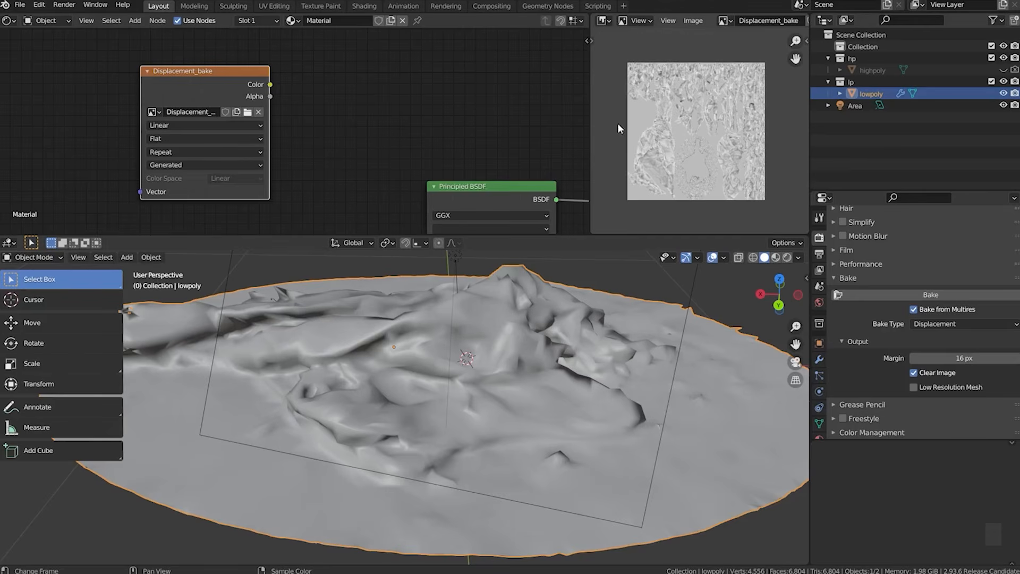
Place an Image Texture node in the lowpoly material and create a new image in it named normal_bake with 32-bit Float disabled.
{"action": "middle_click_drag", "start_coordinate": [272, 189], "coordinate": [342, 221]}
{"action": "left_click", "coordinate": [215, 108]}
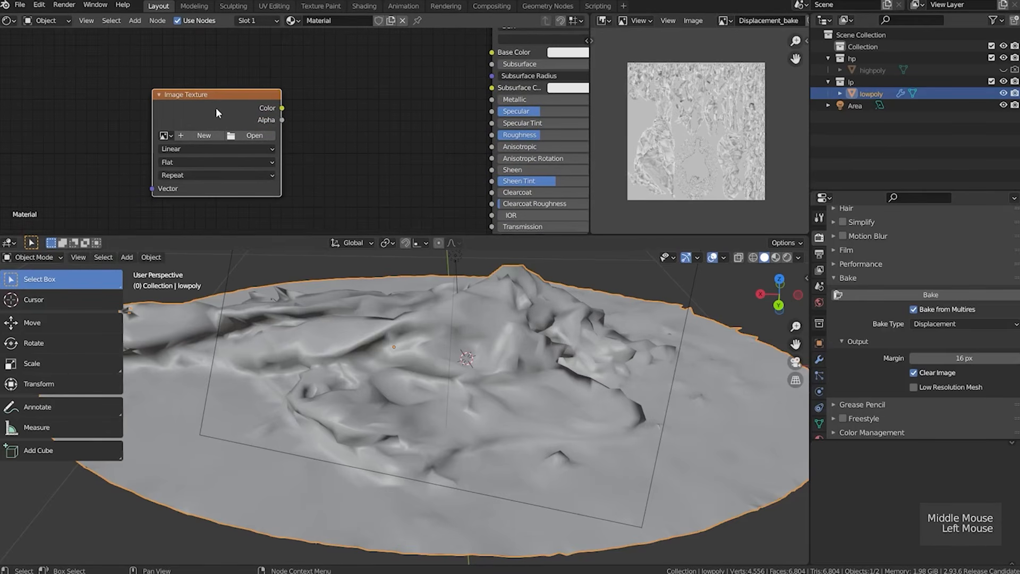
{"action": "left_click", "coordinate": [204, 135]}
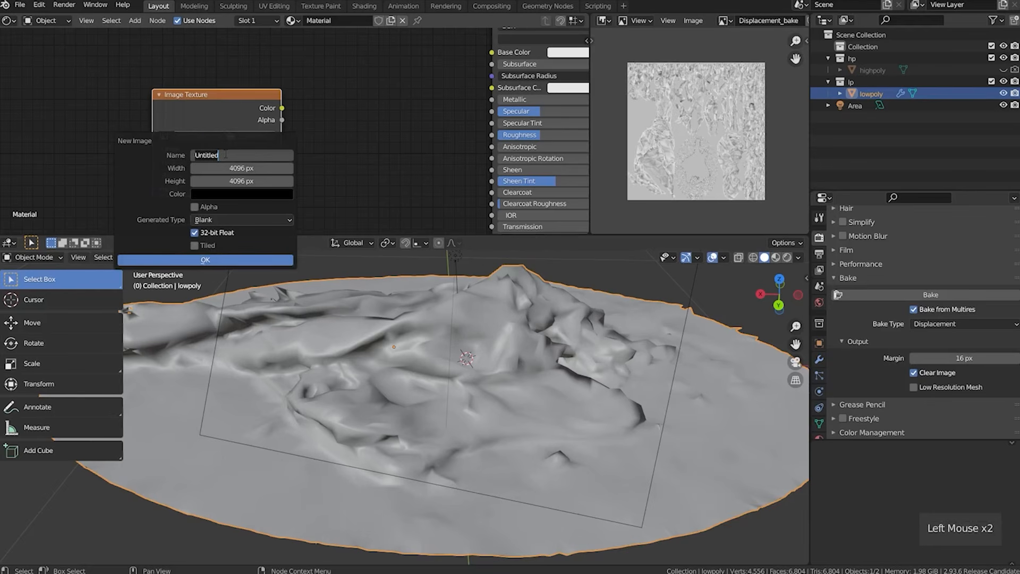
{"action": "type", "text": "normal"}
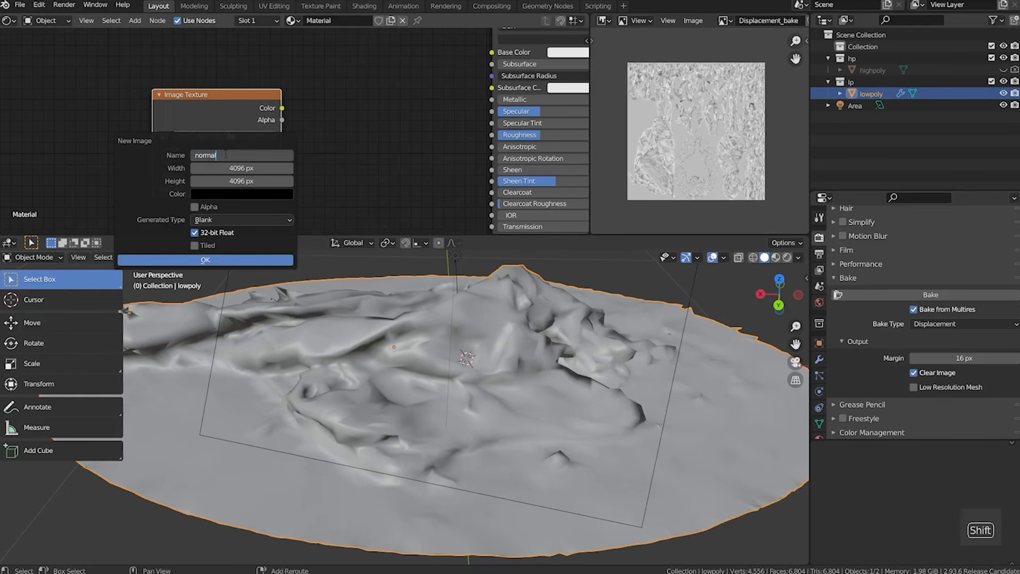
{"action": "type", "text": "_bake"}
{"action": "key", "text": "Return"}
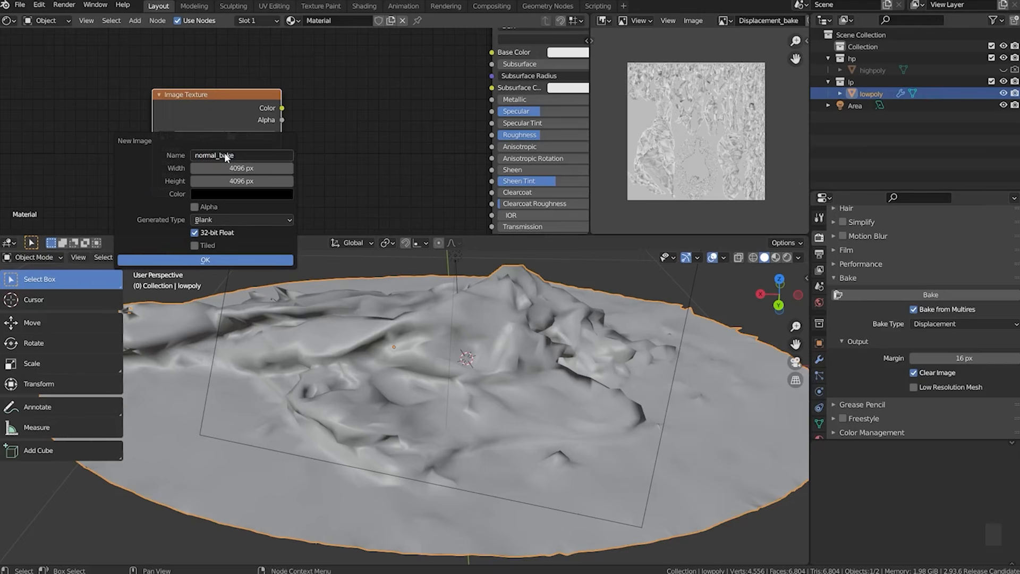
{"action": "left_click", "coordinate": [195, 233]}
{"action": "left_click", "coordinate": [221, 262]}
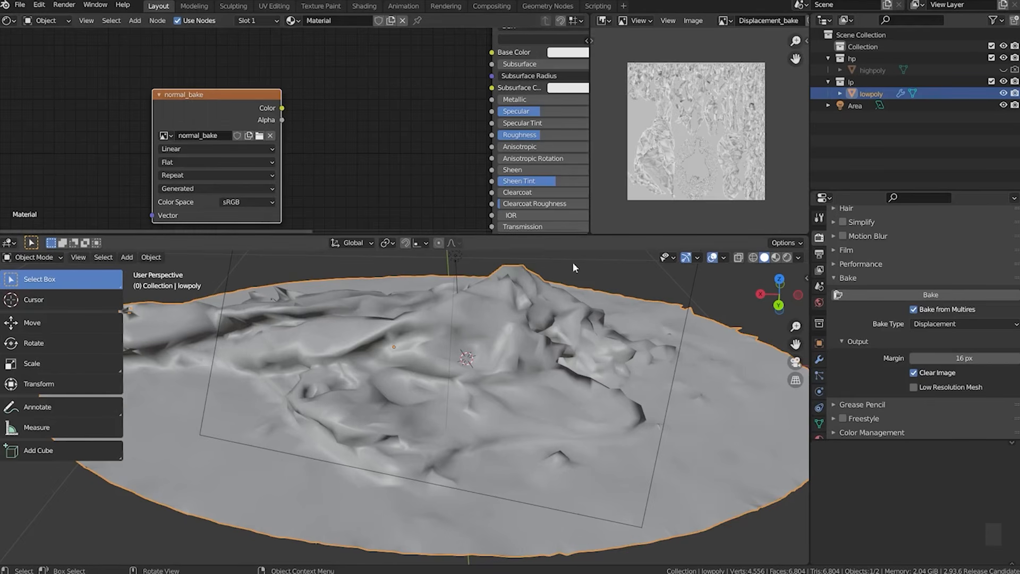
Set the Multires bake type to Normals, bake it, and display the normal_bake image in the image editor.
{"action": "left_click", "coordinate": [961, 323]}
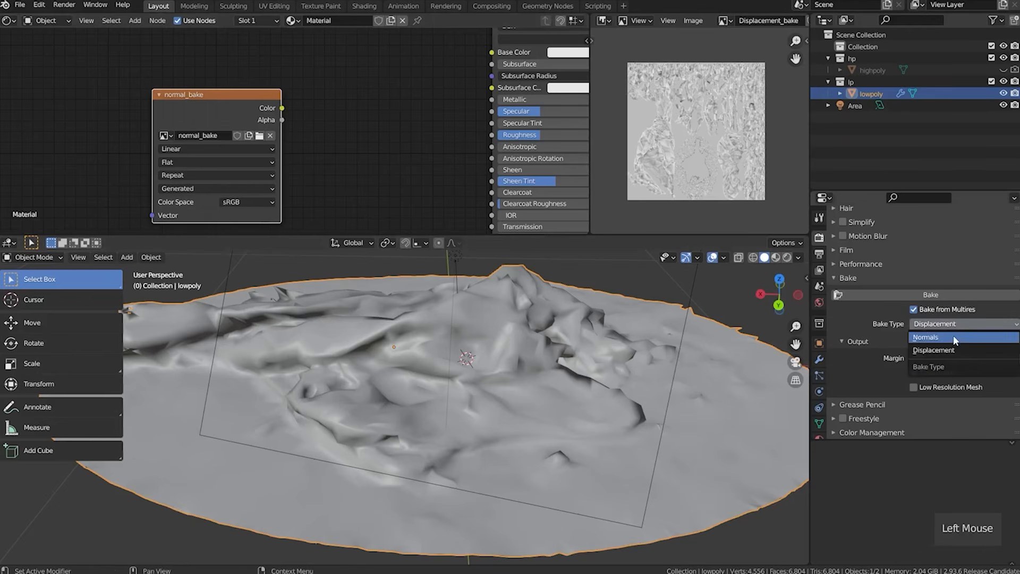
{"action": "left_click", "coordinate": [952, 335]}
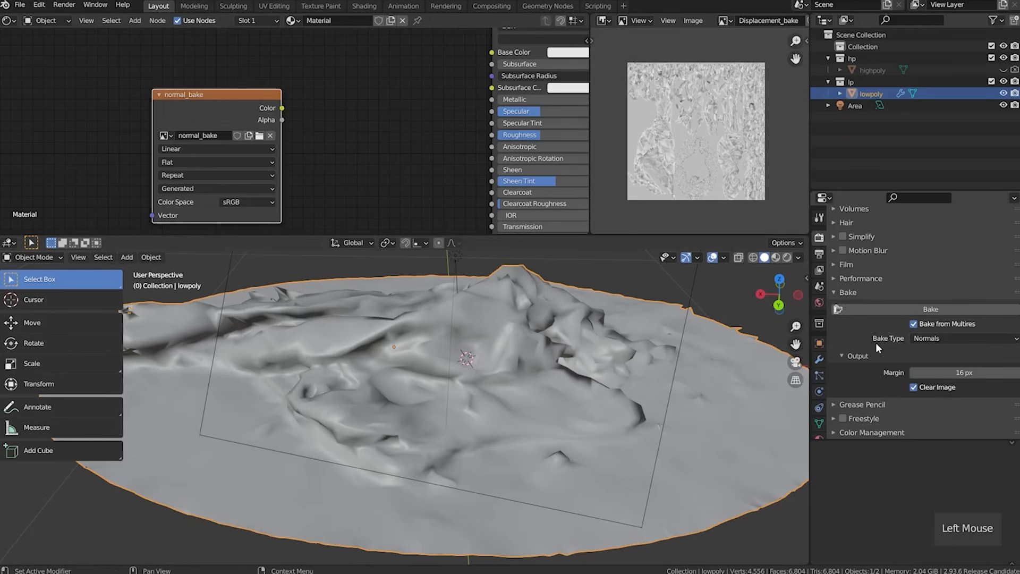
{"action": "left_click", "coordinate": [909, 308]}
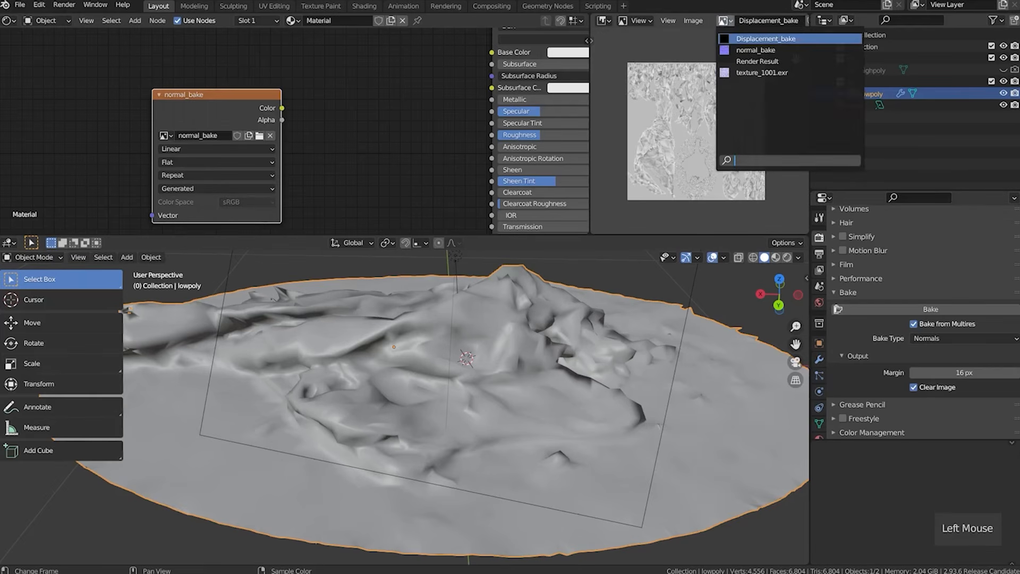
{"action": "left_click", "coordinate": [757, 50]}
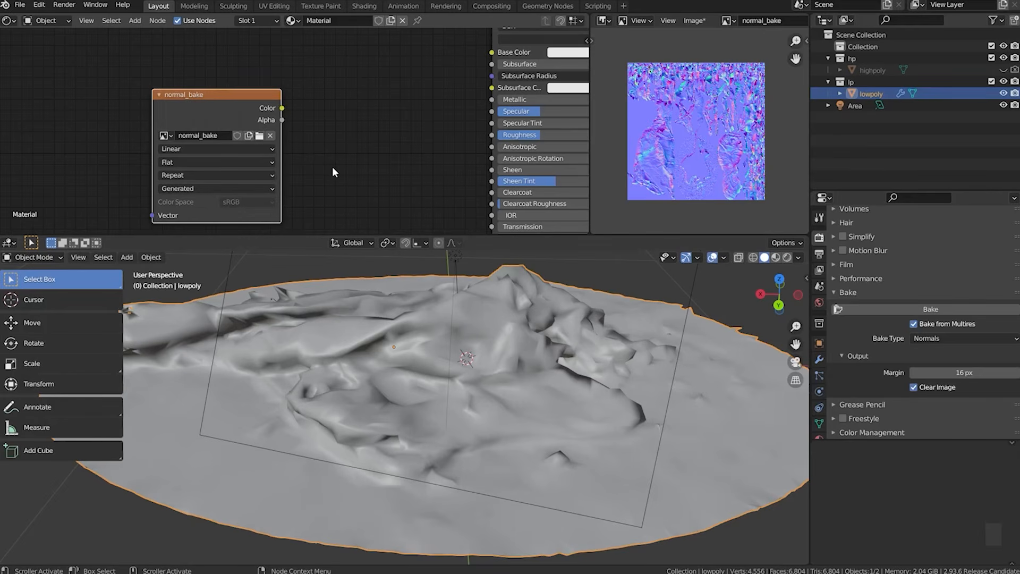
Detach the empty Image Texture node from the Displacement node and place it near the baked texture nodes.
{"action": "scroll", "coordinate": [333, 167], "scroll_direction": "down", "scroll_amount": 5}
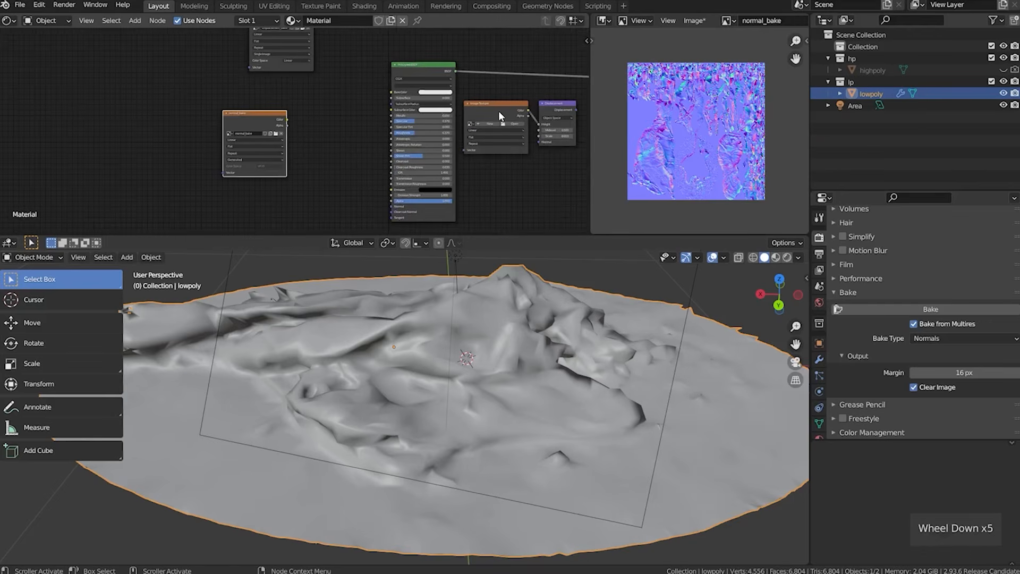
{"action": "left_click", "coordinate": [499, 110]}
{"action": "middle_click_drag", "start_coordinate": [498, 110], "coordinate": [393, 141]}
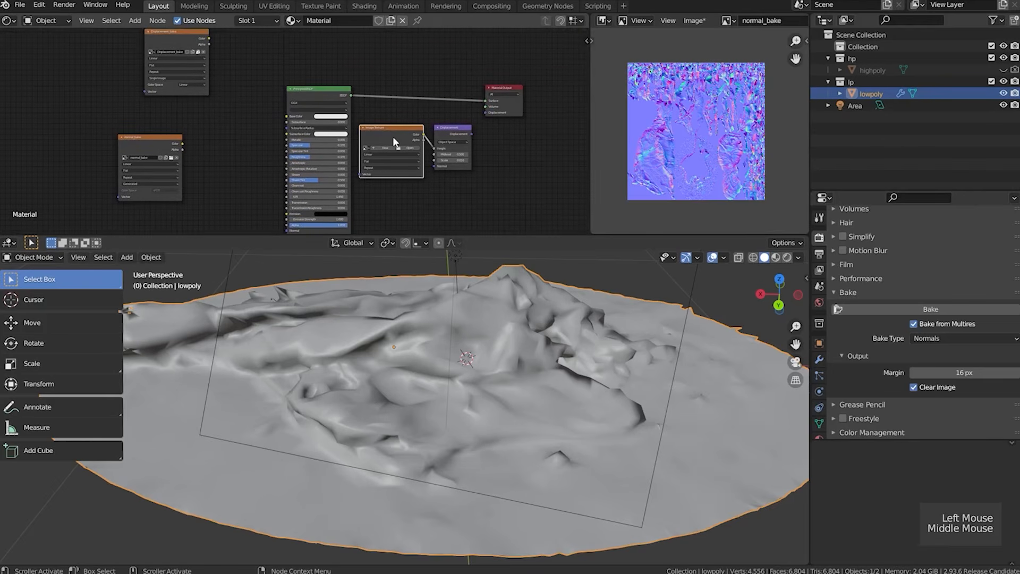
{"action": "scroll", "coordinate": [394, 141], "scroll_direction": "up", "scroll_amount": 3}
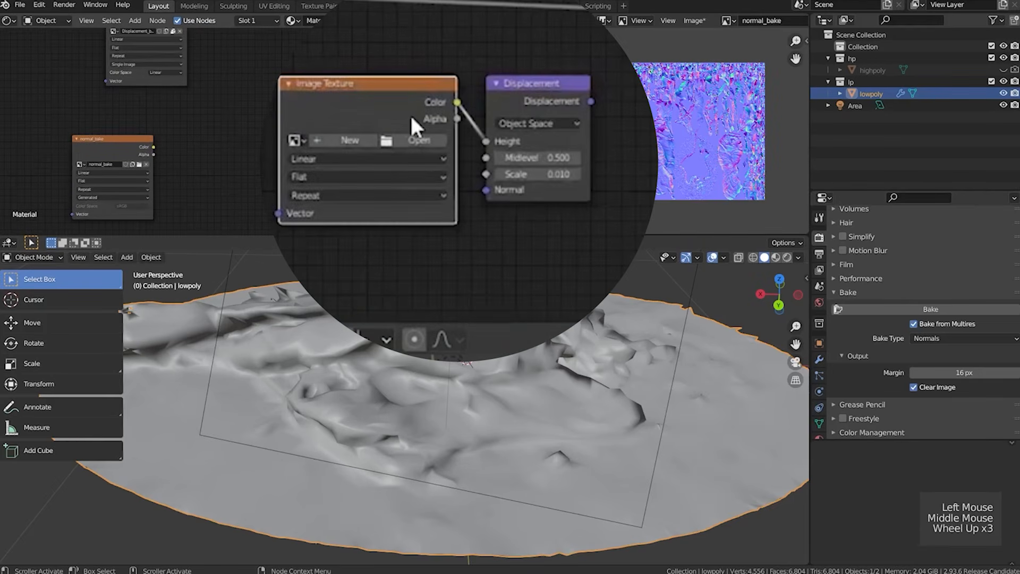
{"action": "key", "text": "alt"}
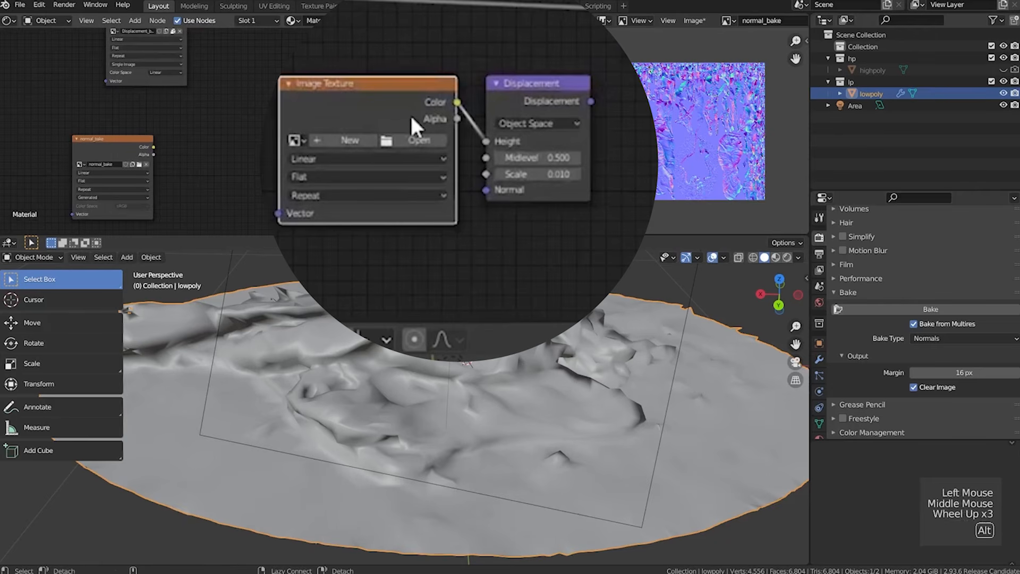
{"action": "key", "text": "alt+d"}
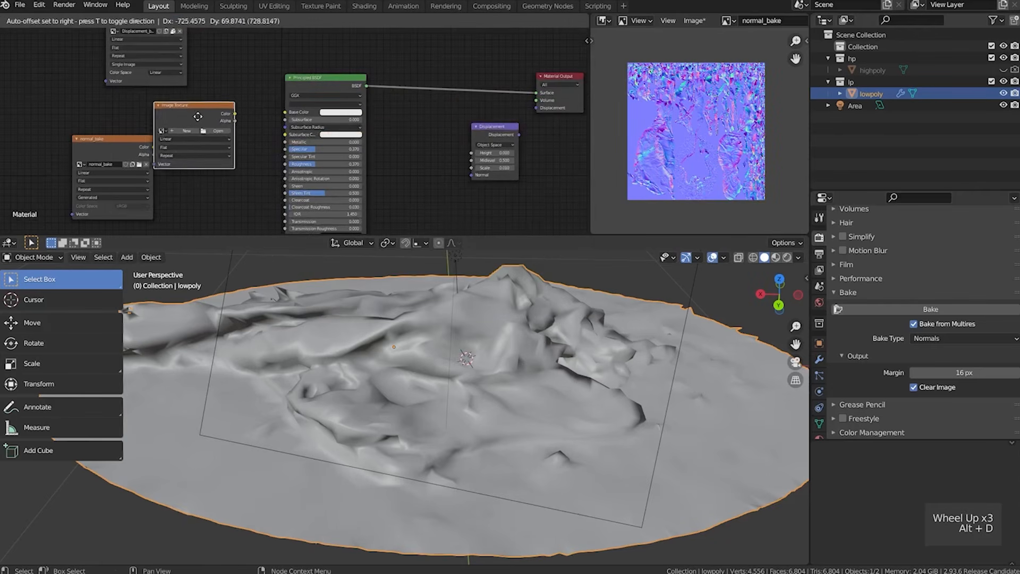
{"action": "left_click", "coordinate": [47, 55]}
Move the Displacement_bake node beside the Displacement node and connect its Color output to the Height input.
{"action": "middle_click_drag", "start_coordinate": [148, 26], "coordinate": [172, 67]}
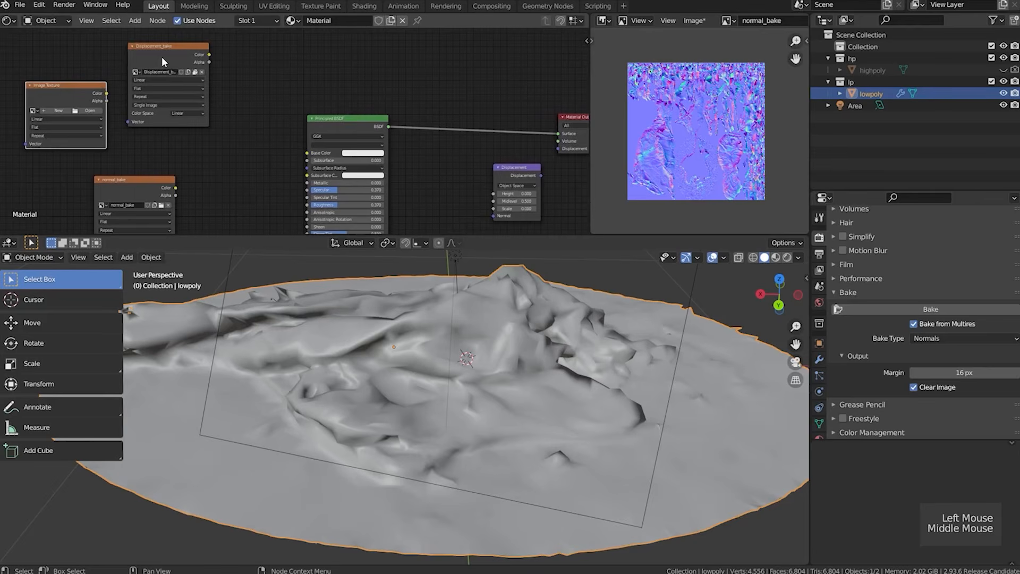
{"action": "left_click_drag", "start_coordinate": [161, 56], "coordinate": [494, 195]}
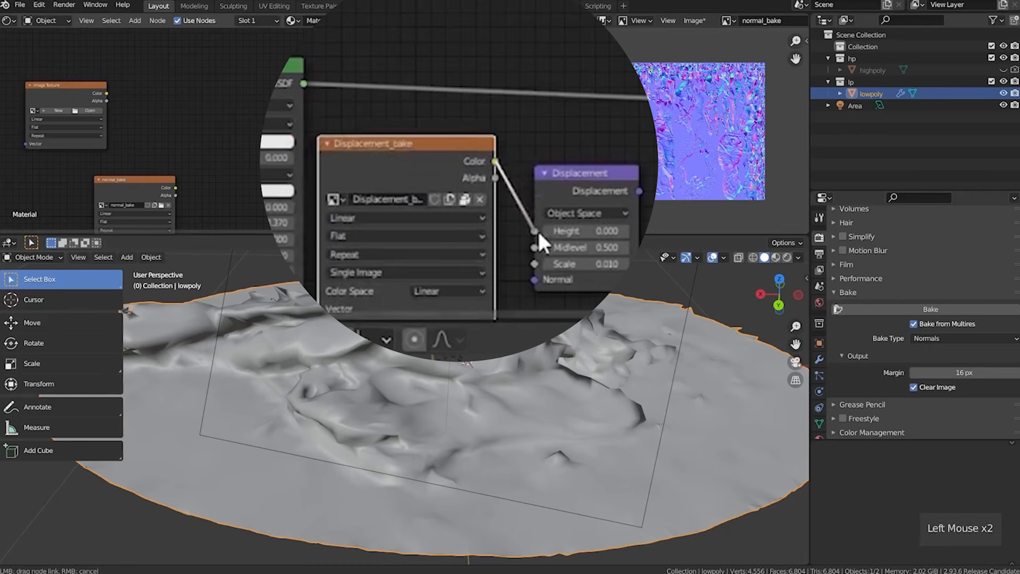
{"action": "left_click_drag", "start_coordinate": [537, 229], "coordinate": [536, 228]}
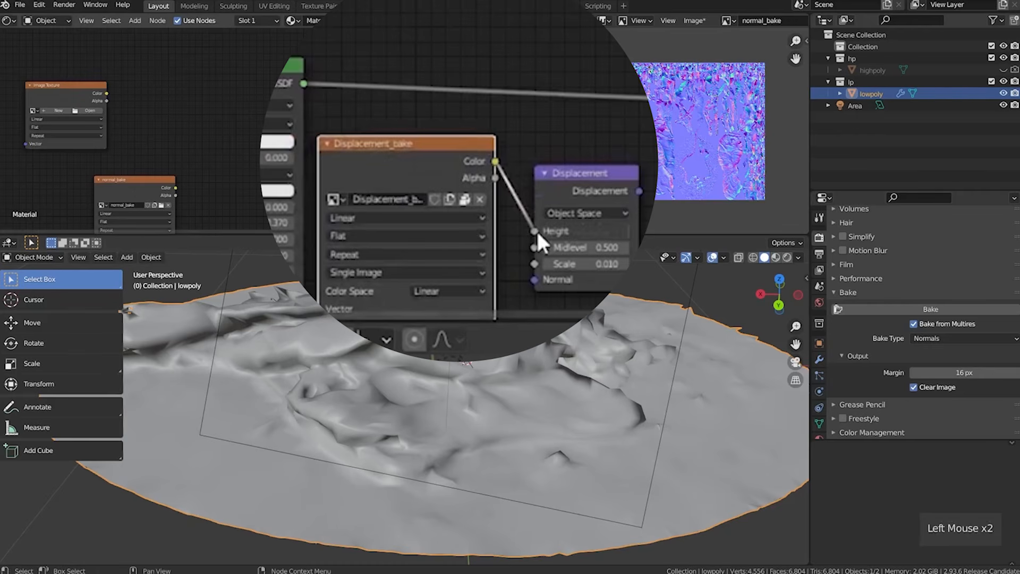
Align the empty Image Texture node above the normal_bake node.
{"action": "middle_click_drag", "start_coordinate": [123, 128], "coordinate": [180, 109]}
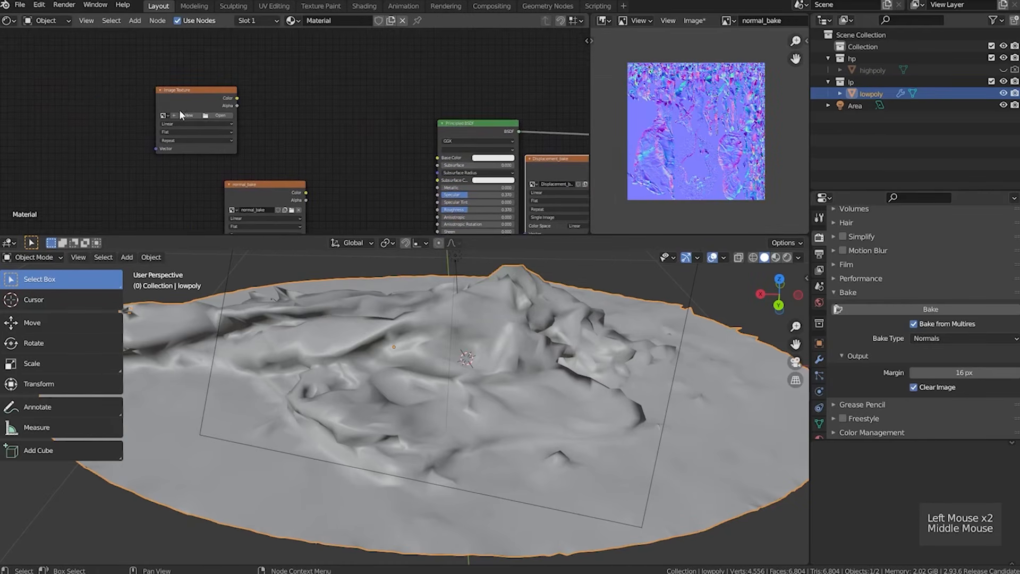
{"action": "scroll", "coordinate": [159, 96], "scroll_direction": "up", "scroll_amount": 2}
{"action": "left_click_drag", "start_coordinate": [141, 80], "coordinate": [236, 93]}
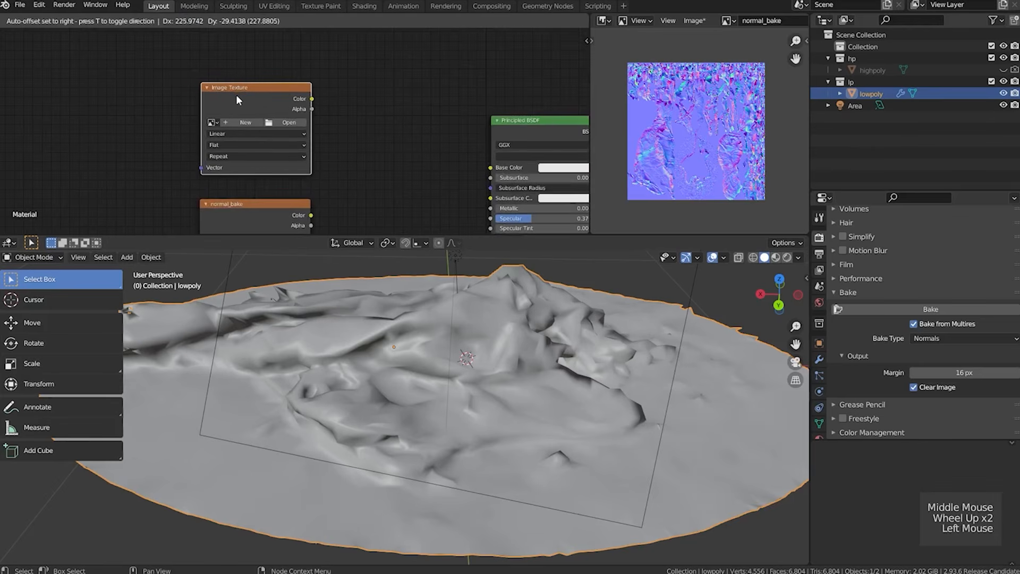
{"action": "left_click_drag", "start_coordinate": [236, 95], "coordinate": [235, 94]}
Create a new image named base color_bake in the empty texture node and move the node slightly farther from normal_bake.
{"action": "left_click", "coordinate": [240, 122]}
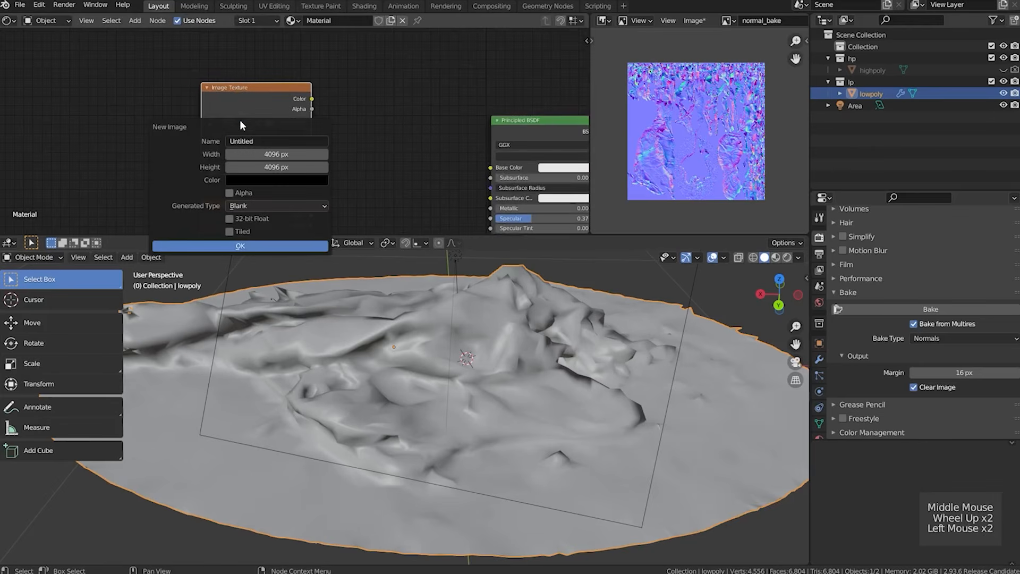
{"action": "left_click", "coordinate": [265, 140]}
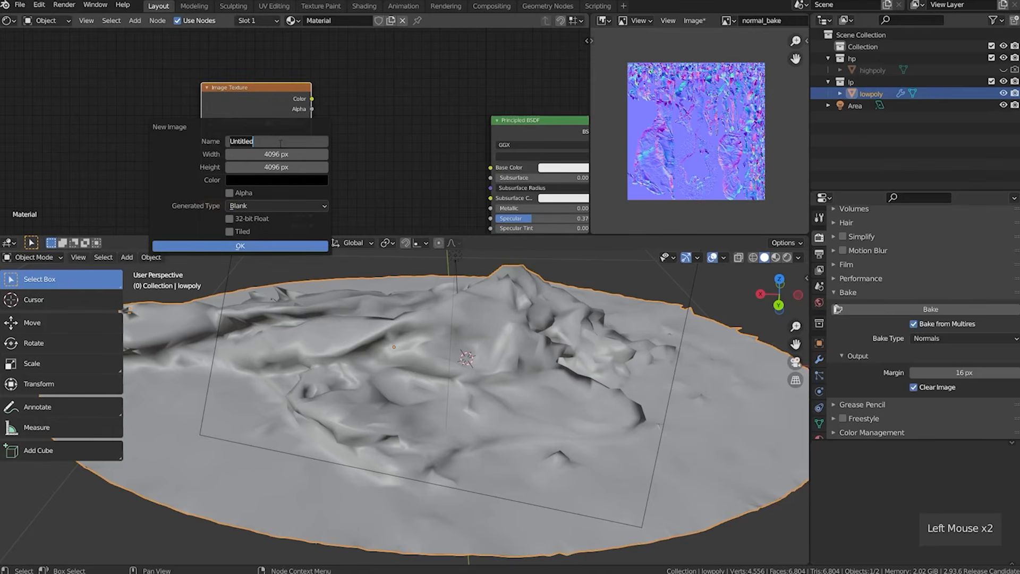
{"action": "type", "text": "base"}
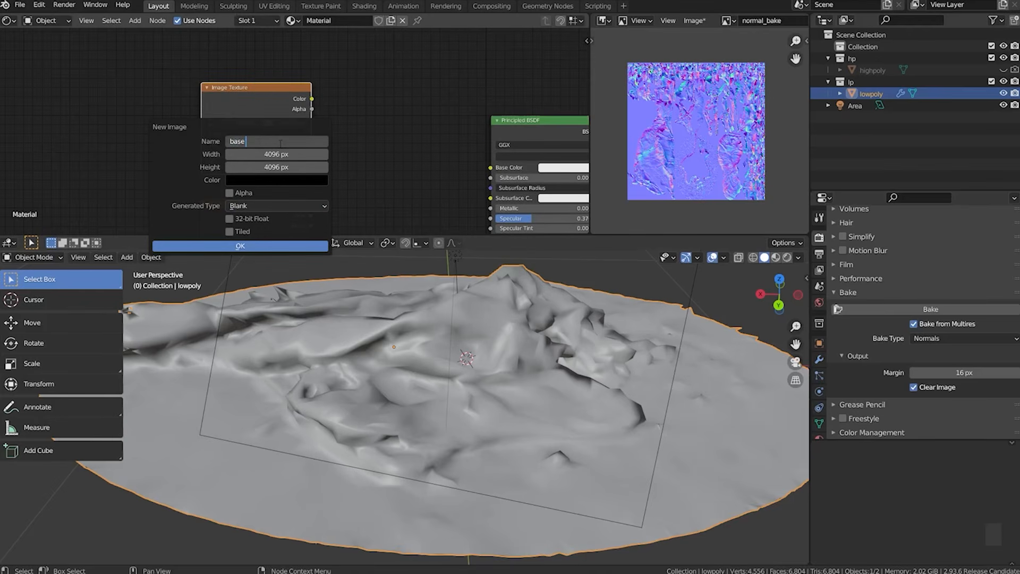
{"action": "type", "text": " color_bake"}
{"action": "key", "text": "Return"}
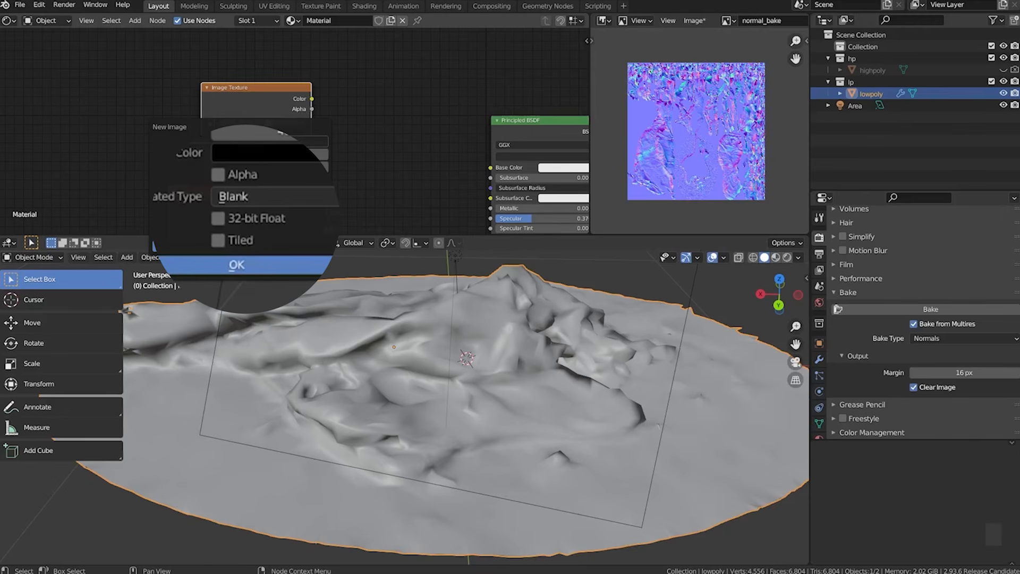
{"action": "left_click", "coordinate": [225, 244]}
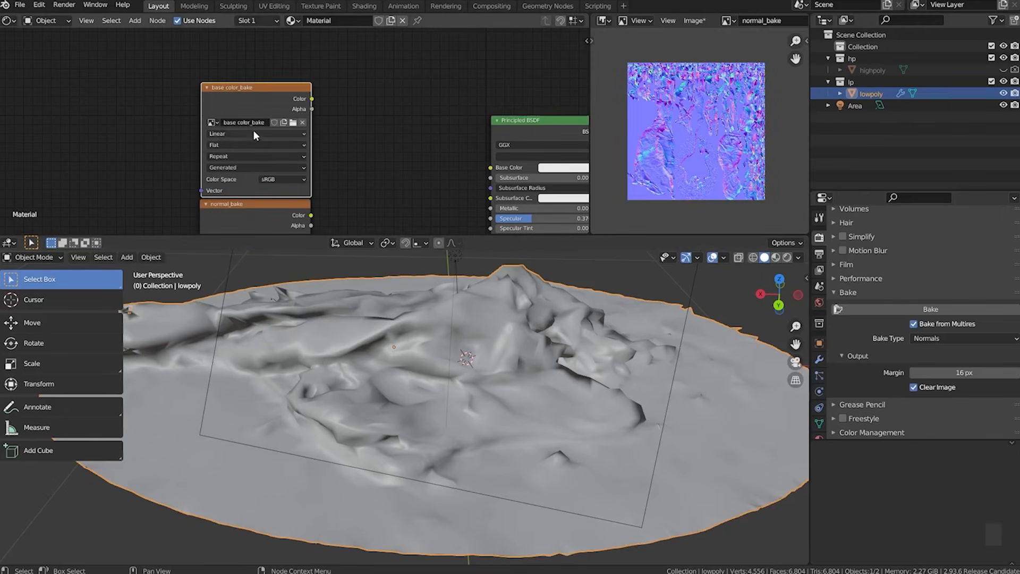
{"action": "left_click_drag", "start_coordinate": [250, 90], "coordinate": [270, 81]}
Pack the normal_bake image into the blend file and display base color_bake in the image editor.
{"action": "left_click", "coordinate": [694, 20]}
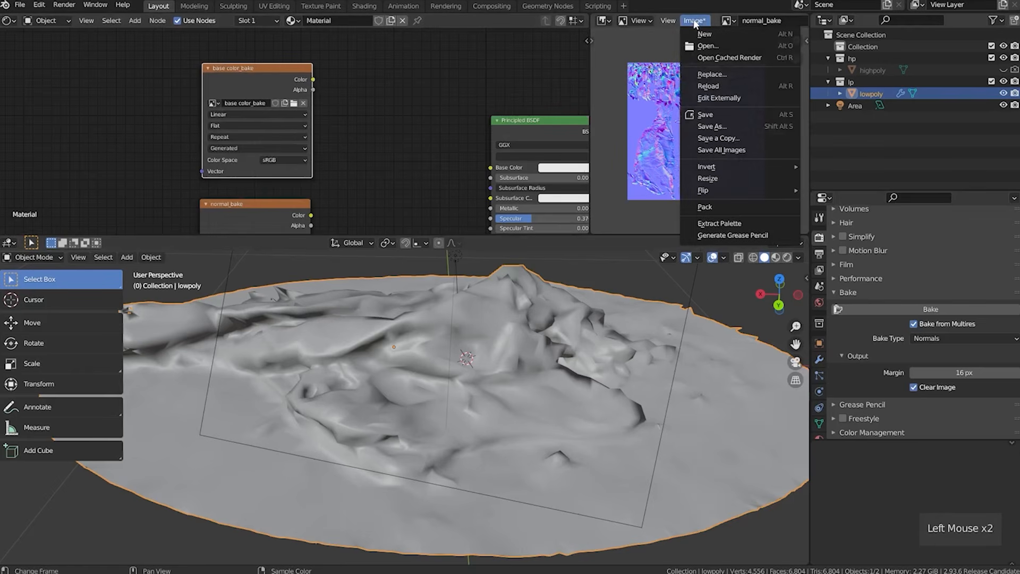
{"action": "left_click", "coordinate": [744, 206]}
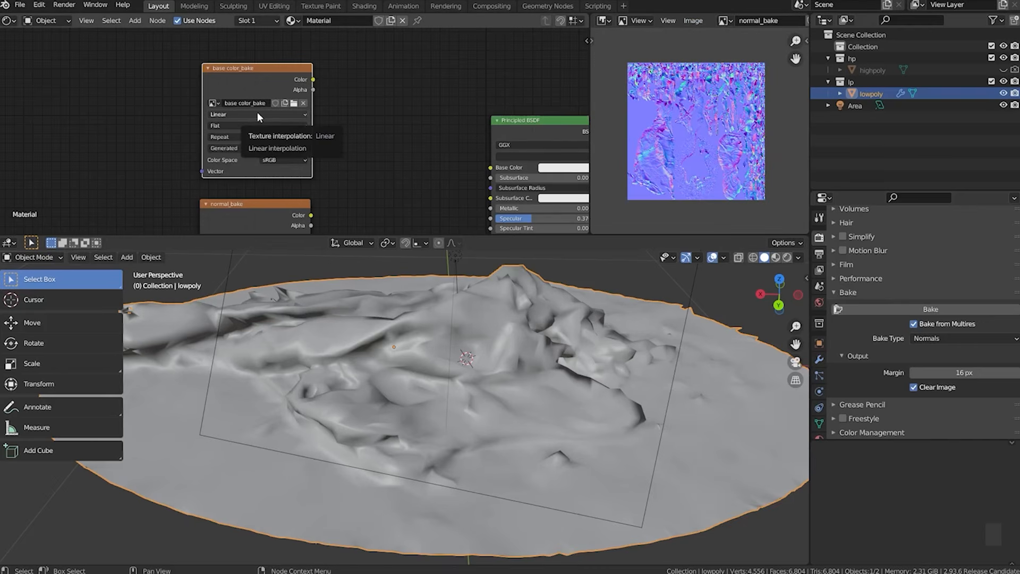
{"action": "left_click", "coordinate": [724, 24]}
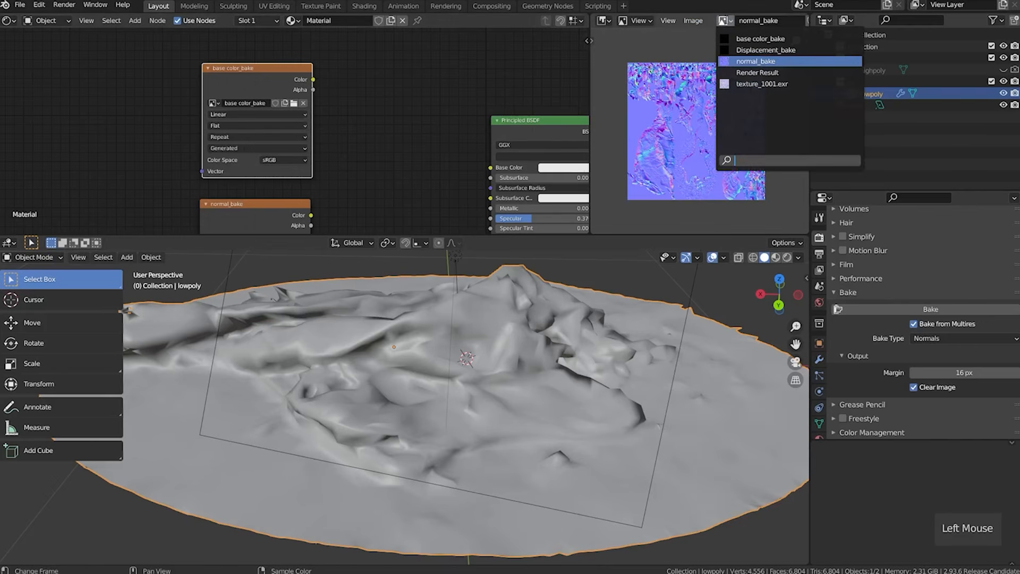
{"action": "left_click", "coordinate": [750, 38]}
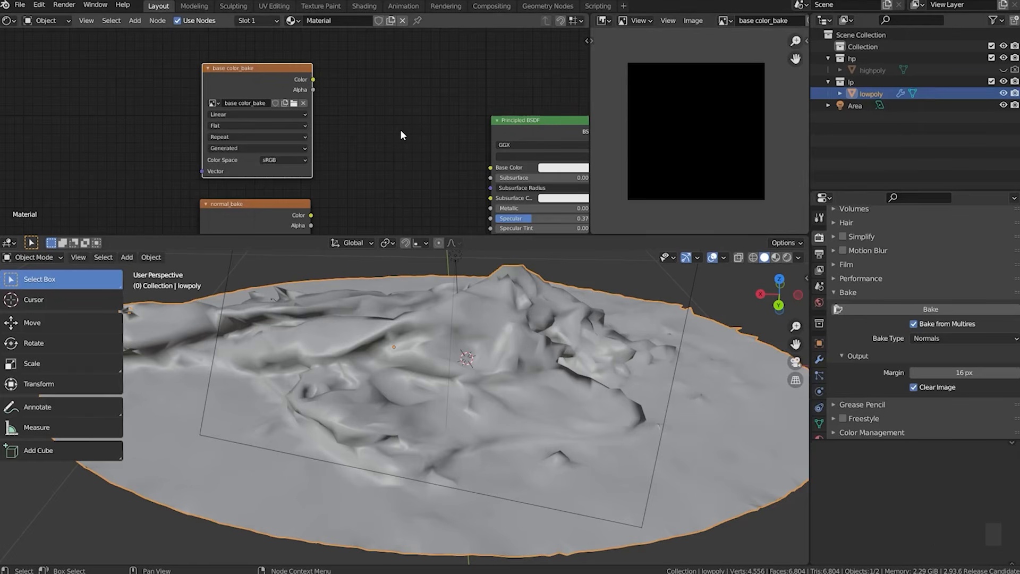
Enable highpoly in the viewport and renders, select it with lowpoly as the active object, and show the render bake settings.
{"action": "left_click", "coordinate": [1003, 70]}
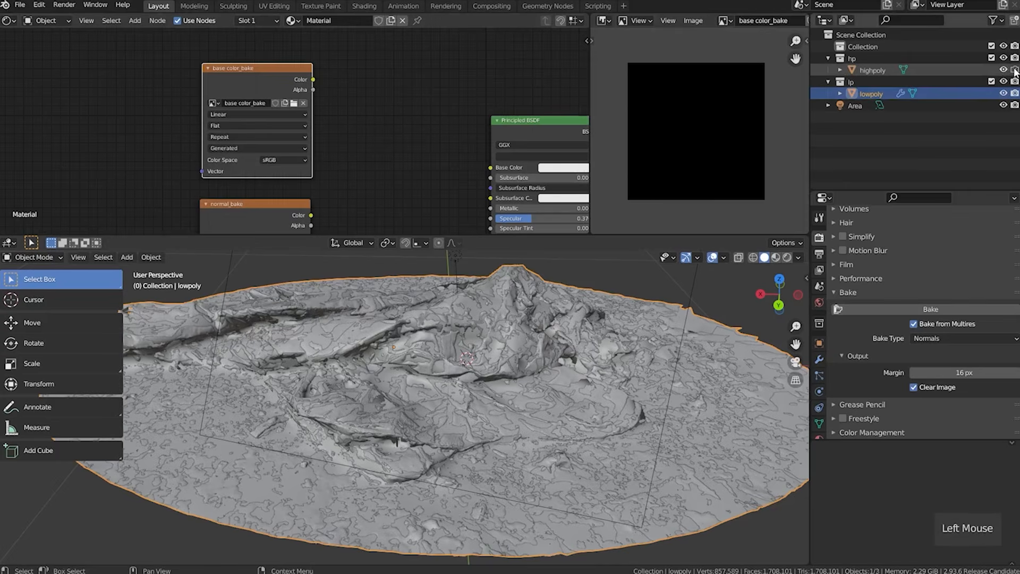
{"action": "left_click", "coordinate": [1015, 69]}
{"action": "left_click", "coordinate": [870, 69]}
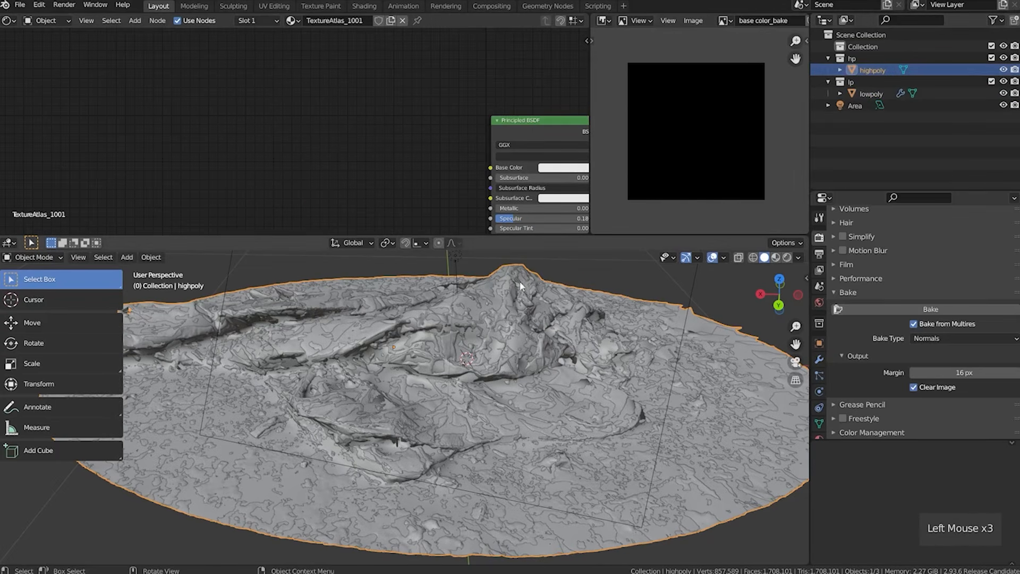
{"action": "key", "text": "g"}
{"action": "right_click", "coordinate": [456, 361]}
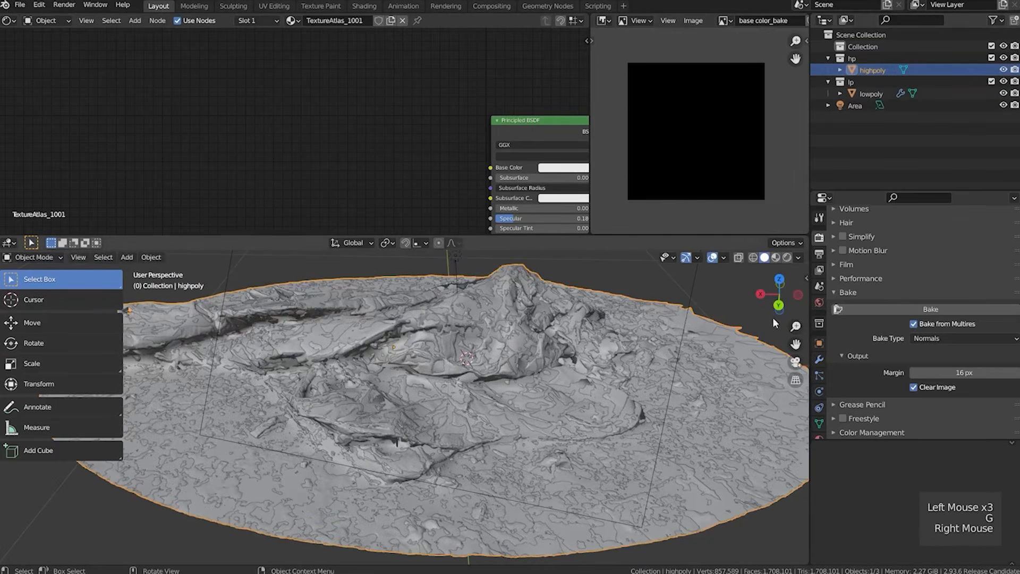
{"action": "left_click", "coordinate": [859, 95], "text": "ctrl"}
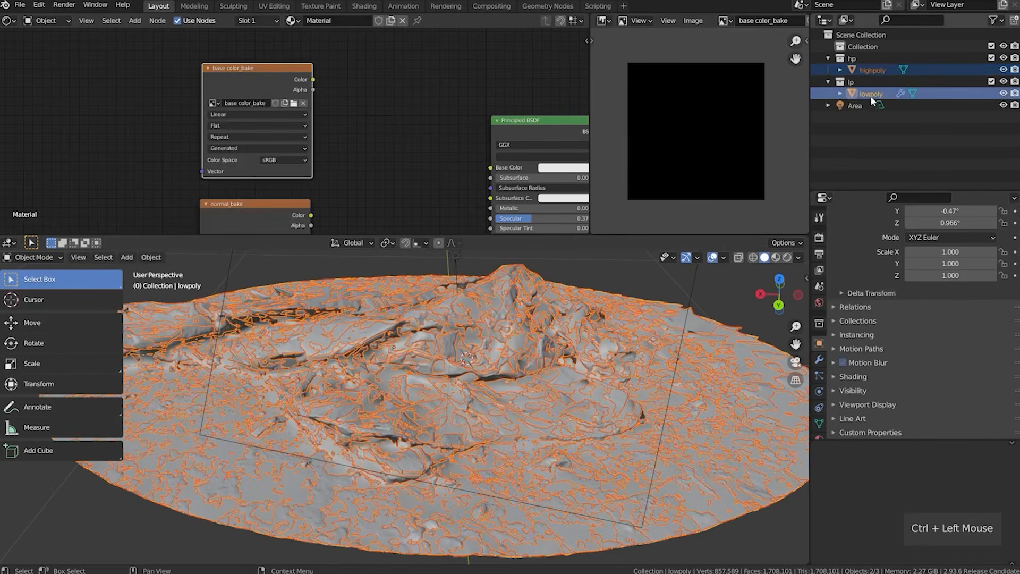
{"action": "left_click", "coordinate": [819, 240]}
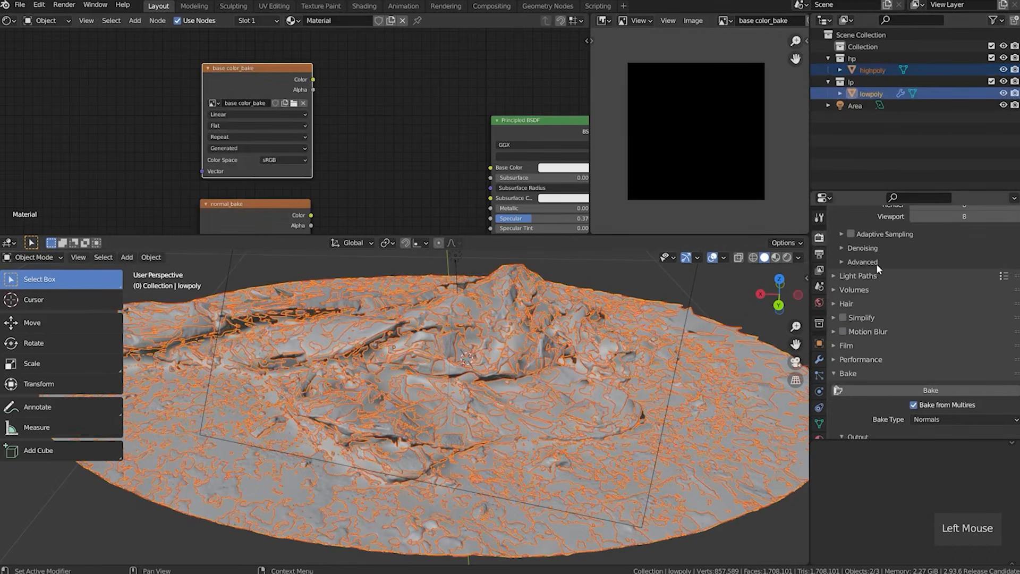
Turn off Bake from Multires and set the bake type to Diffuse with only the Color contribution enabled.
{"action": "scroll", "coordinate": [855, 337], "scroll_direction": "down", "scroll_amount": 4}
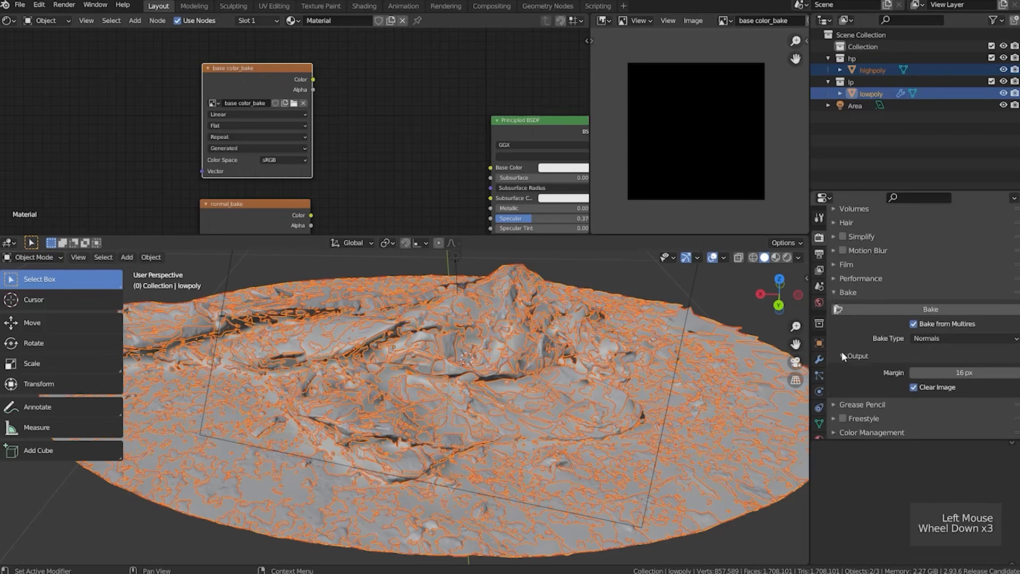
{"action": "left_click", "coordinate": [913, 324]}
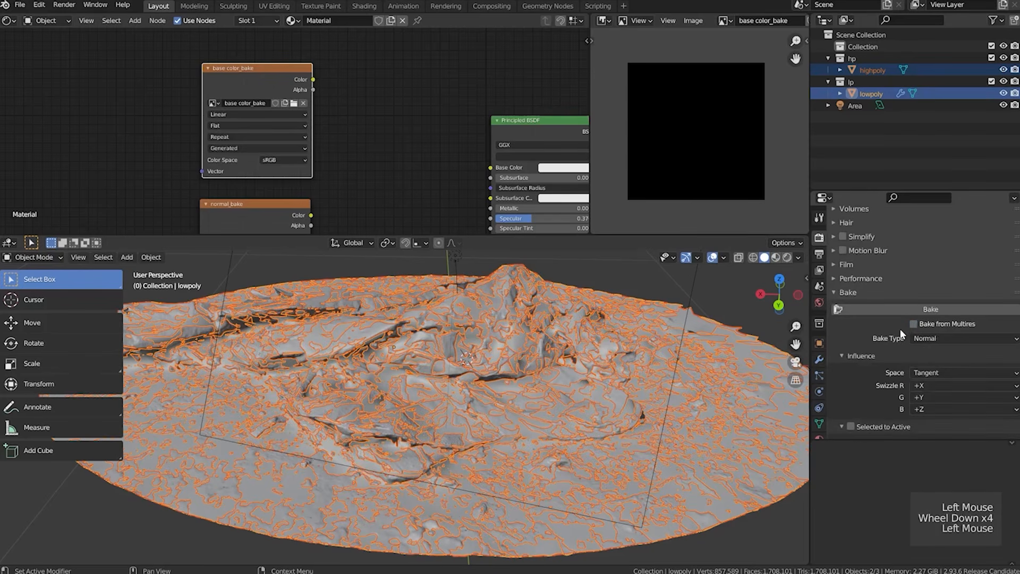
{"action": "left_click", "coordinate": [927, 338]}
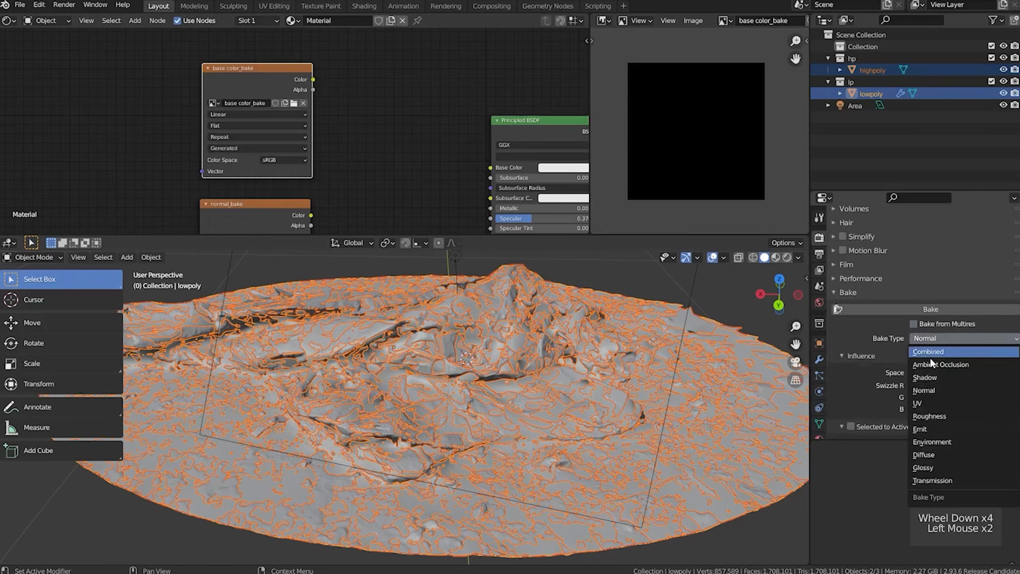
{"action": "left_click", "coordinate": [929, 455]}
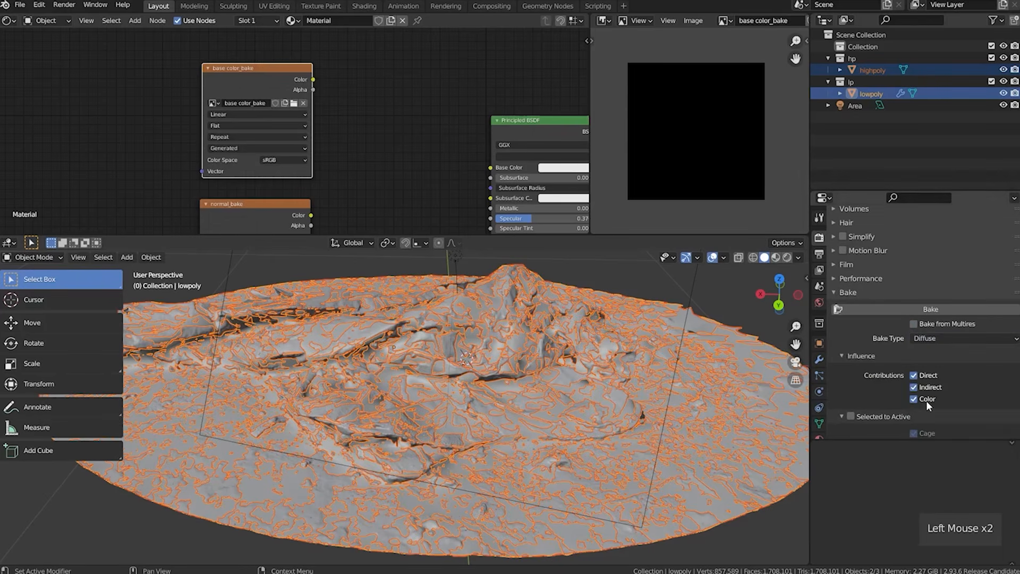
{"action": "left_click", "coordinate": [915, 386]}
{"action": "left_click", "coordinate": [914, 376]}
Enable Selected to Active for the bake, turn off Cage, and set the extrusion to 0.02 m.
{"action": "scroll", "coordinate": [872, 374], "scroll_direction": "down", "scroll_amount": 6}
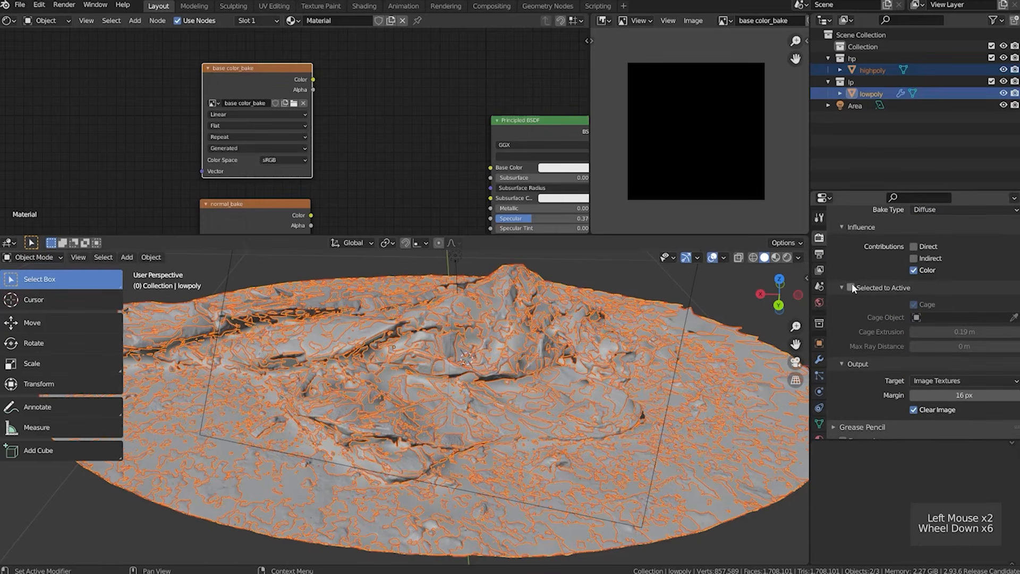
{"action": "left_click", "coordinate": [852, 288]}
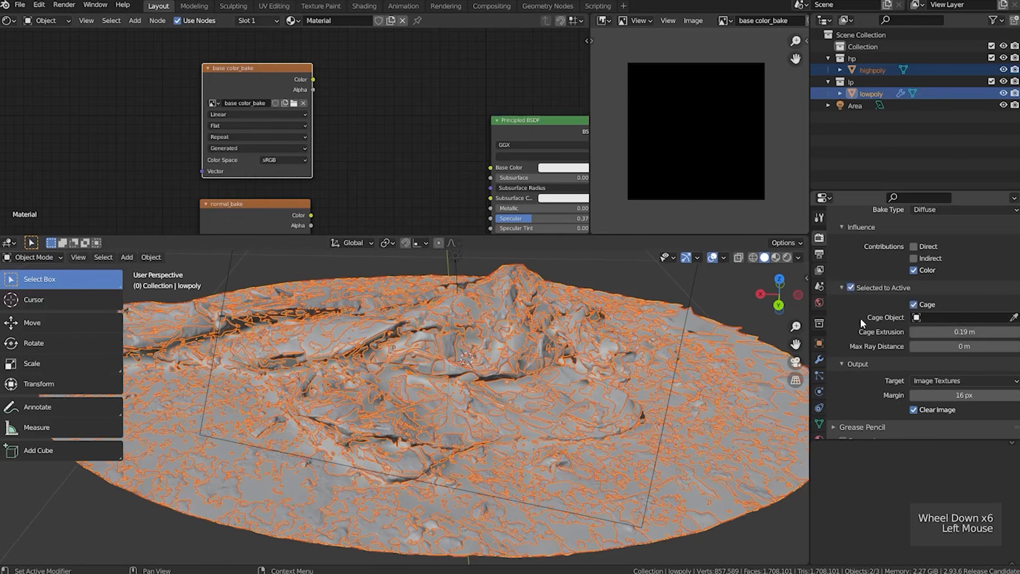
{"action": "left_click", "coordinate": [914, 305]}
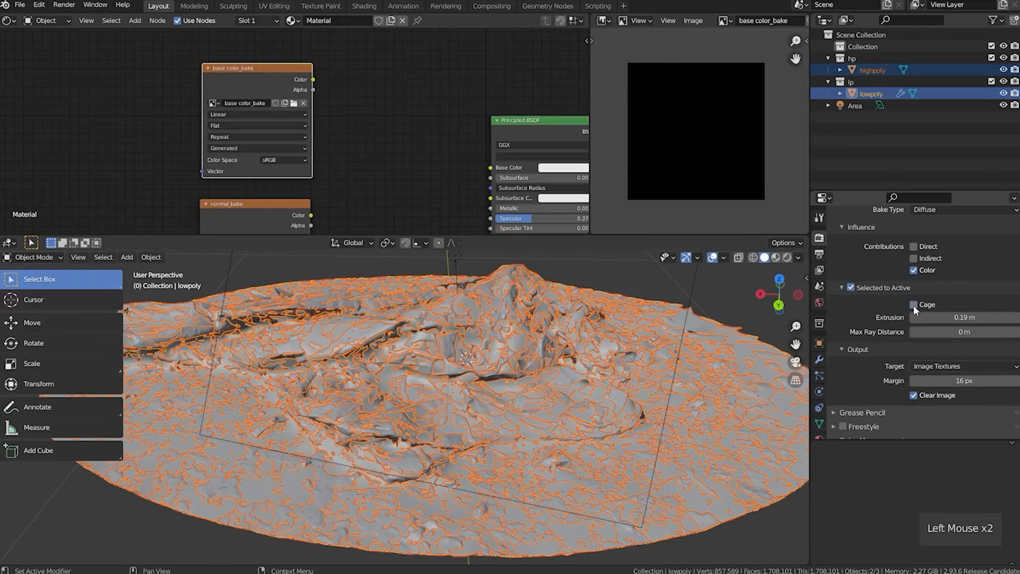
{"action": "left_click", "coordinate": [955, 317]}
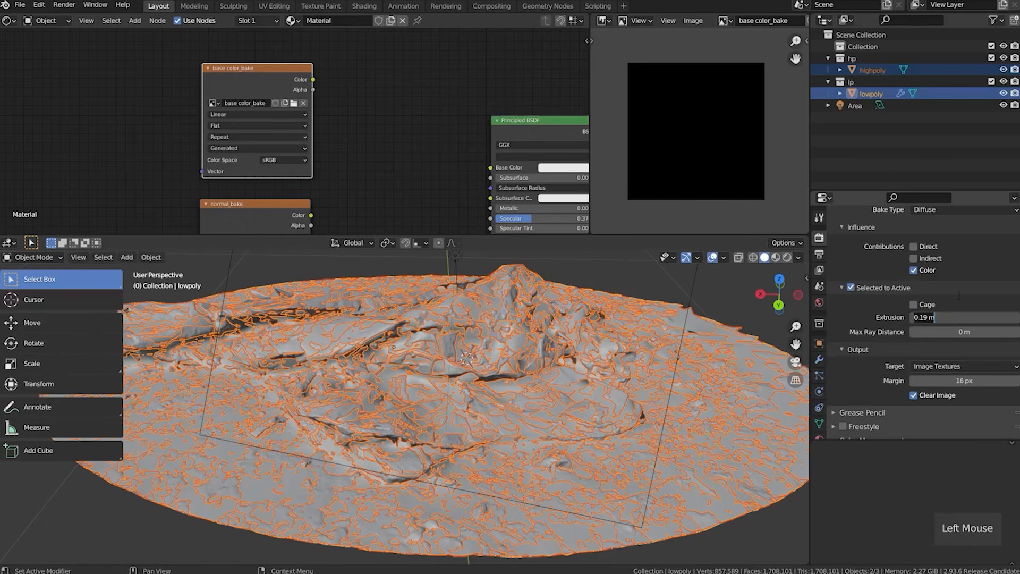
{"action": "type", "text": "0.02"}
{"action": "key", "text": "Return"}
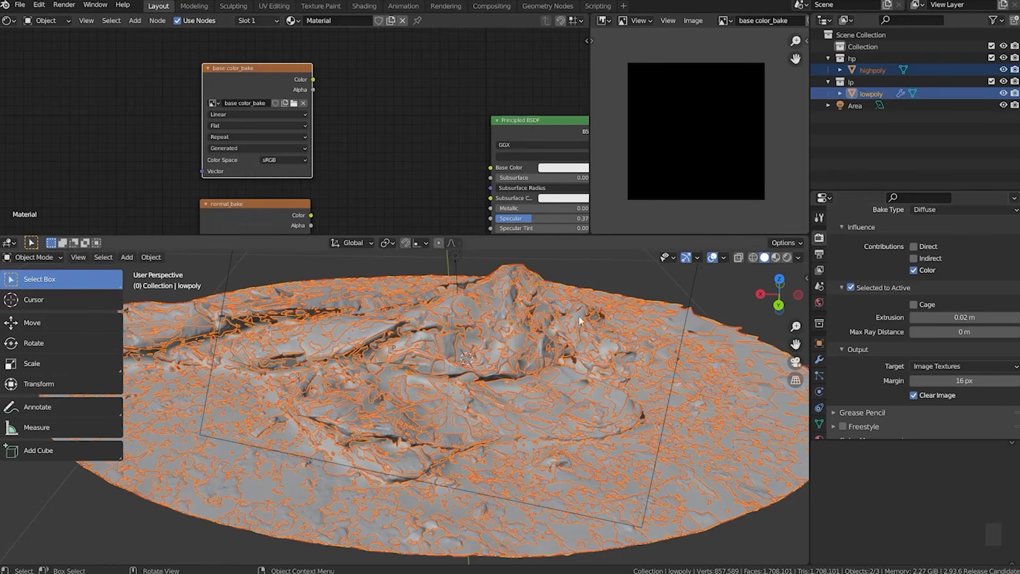
Hide lowpoly, shade the viewport in Material Preview, and select highpoly to show its TextureAtlas_1001 material nodes.
{"action": "scroll", "coordinate": [366, 161], "scroll_direction": "down", "scroll_amount": 3}
{"action": "scroll", "coordinate": [366, 161], "scroll_direction": "down", "scroll_amount": 1}
{"action": "middle_click_drag", "start_coordinate": [365, 160], "coordinate": [317, 129]}
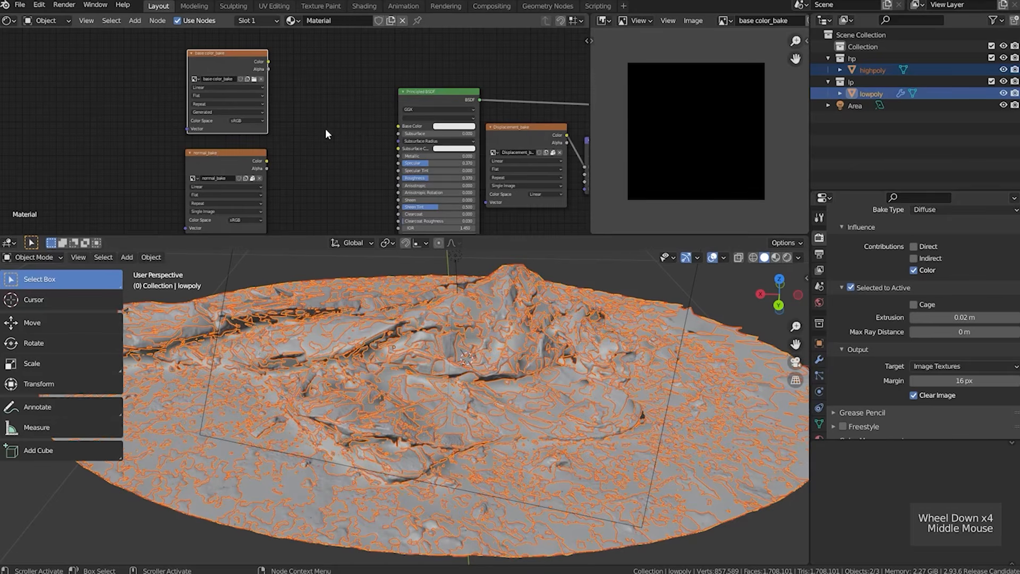
{"action": "left_click", "coordinate": [1003, 93]}
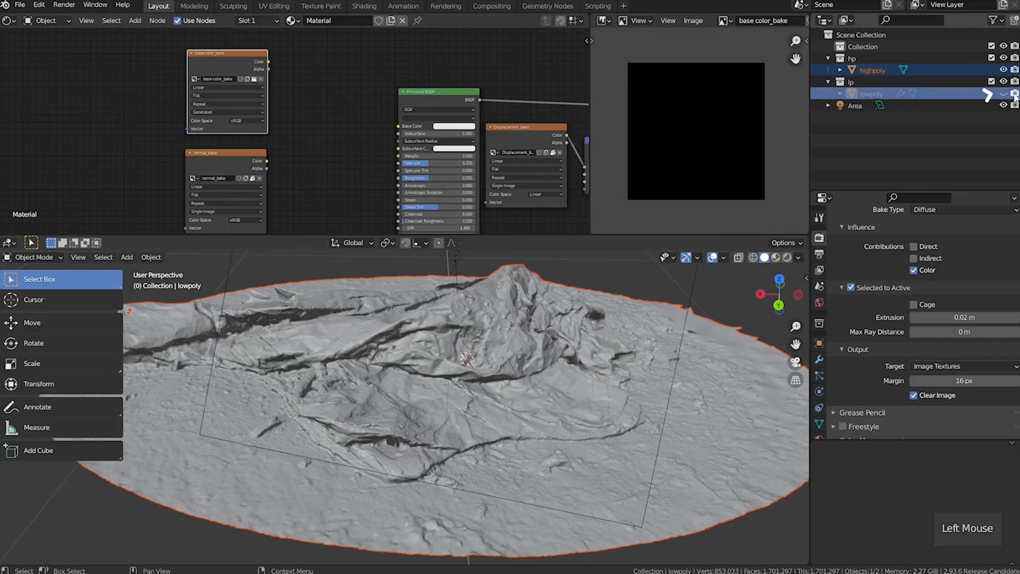
{"action": "left_click", "coordinate": [776, 258]}
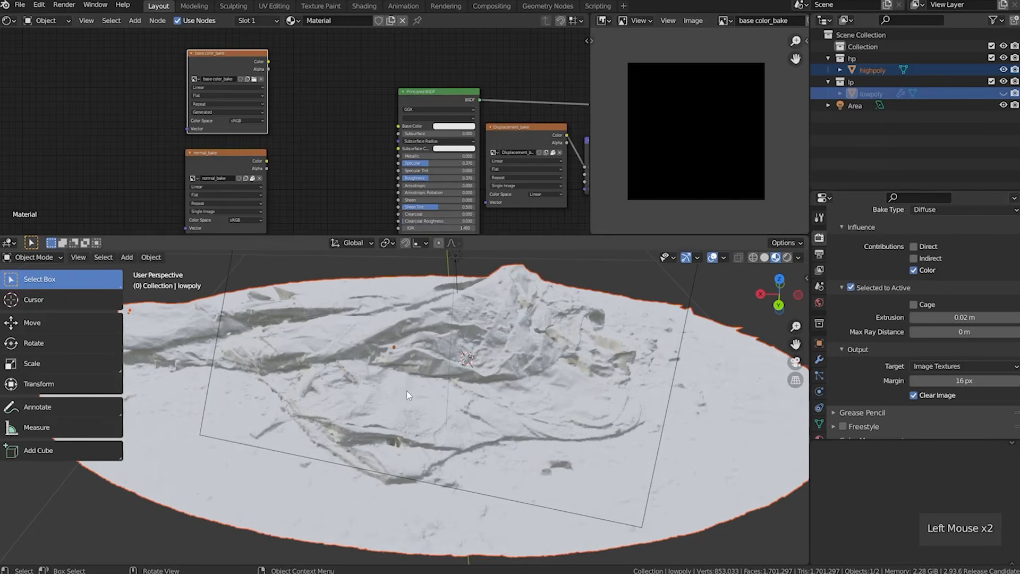
{"action": "middle_click_drag", "start_coordinate": [406, 390], "coordinate": [436, 397]}
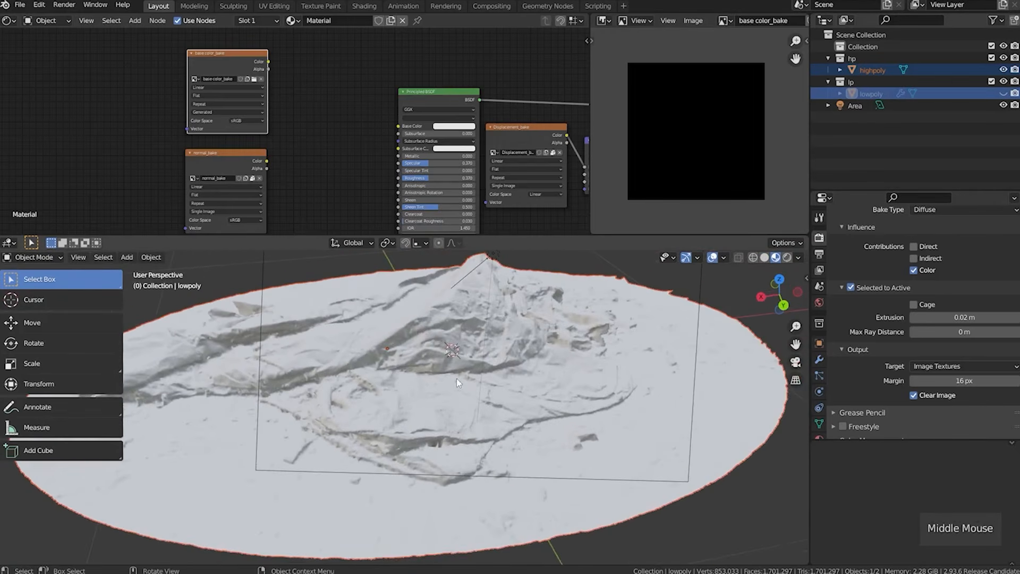
{"action": "left_click", "coordinate": [874, 69]}
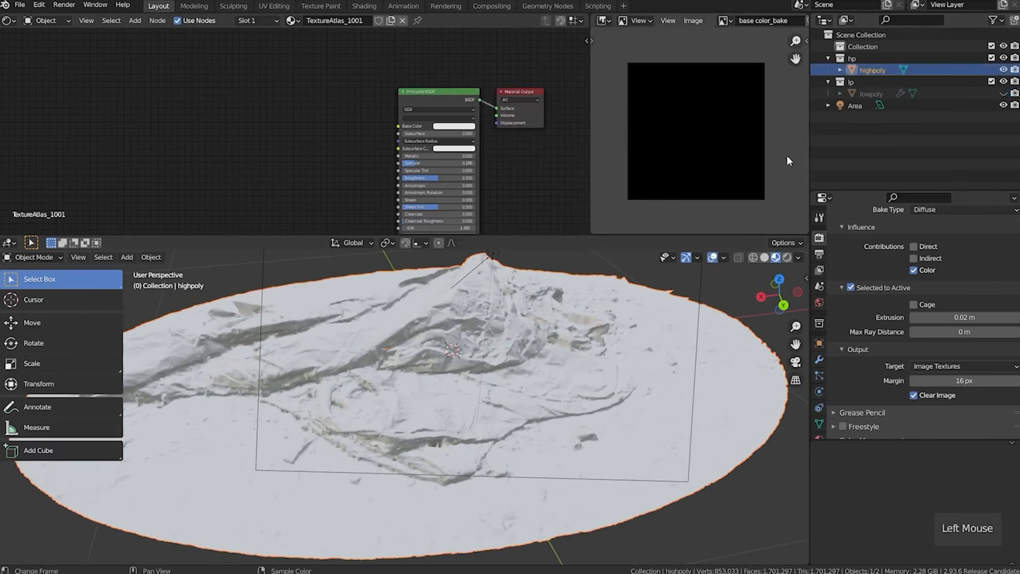
{"action": "double_click", "coordinate": [401, 436]}
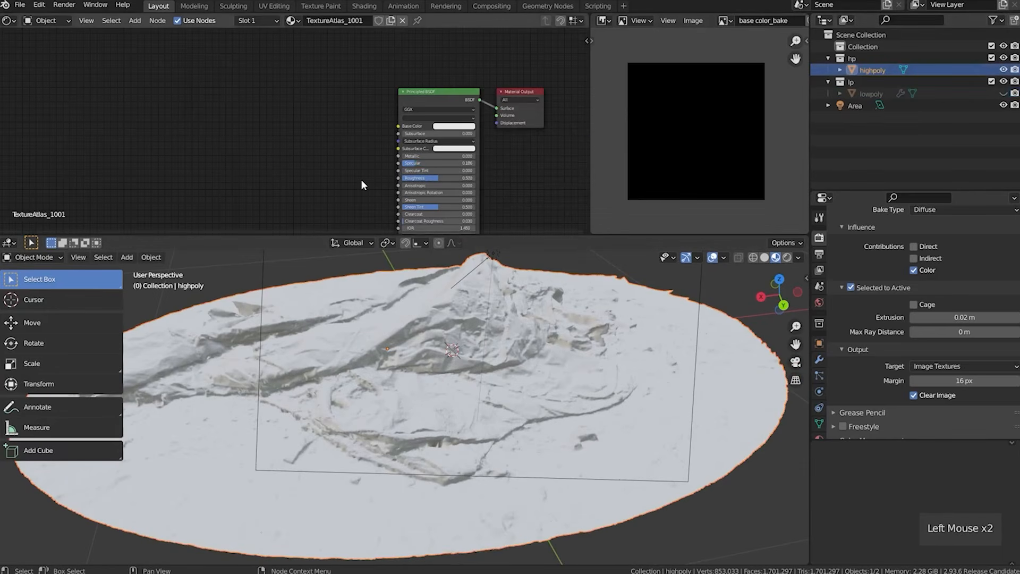
{"action": "scroll", "coordinate": [349, 167], "scroll_direction": "down", "scroll_amount": 2}
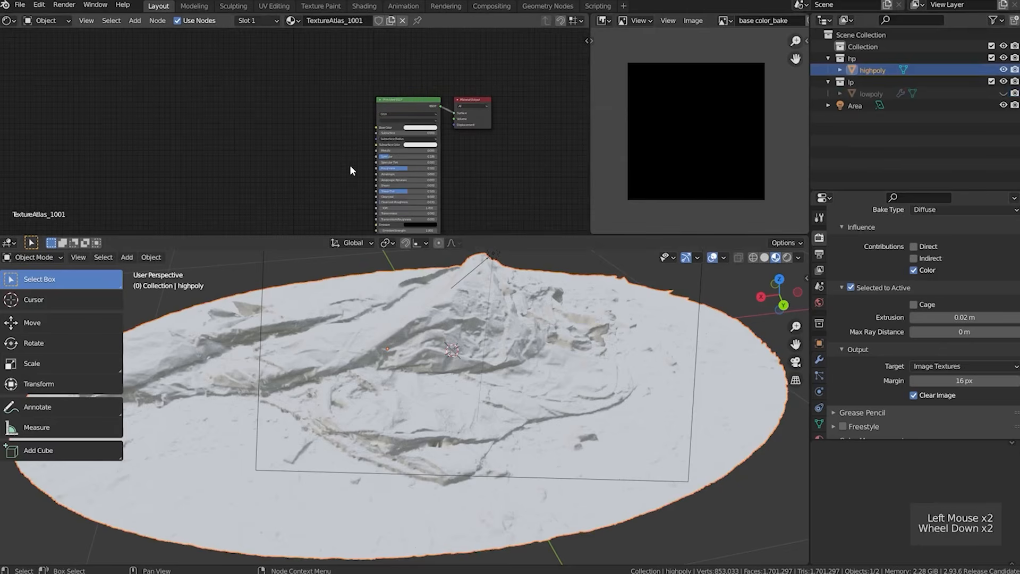
Display texture_1001.exr in the image editor and add it as an image texture node to highpoly's TextureAtlas_1001 material.
{"action": "left_click", "coordinate": [726, 20]}
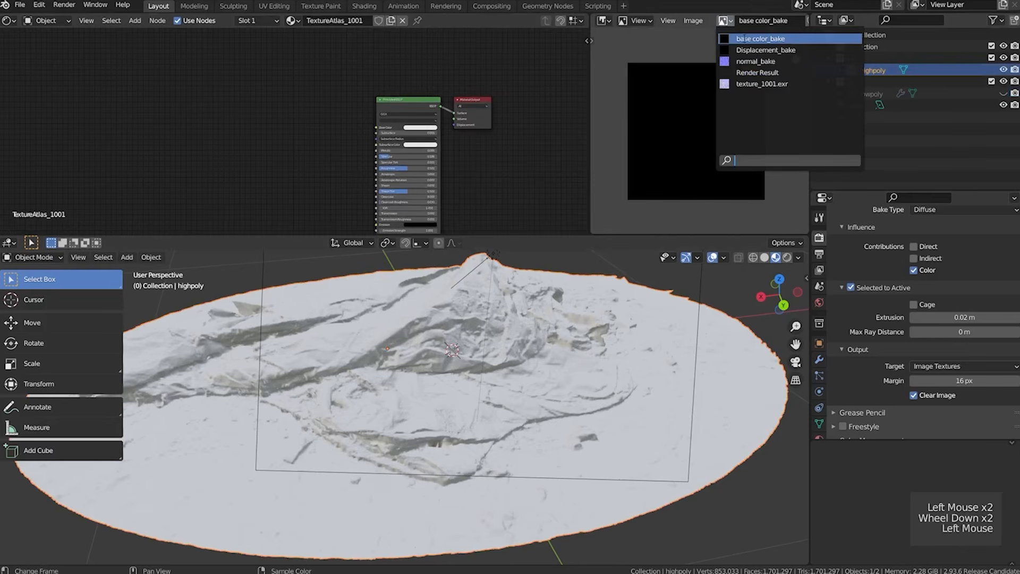
{"action": "left_click", "coordinate": [763, 84]}
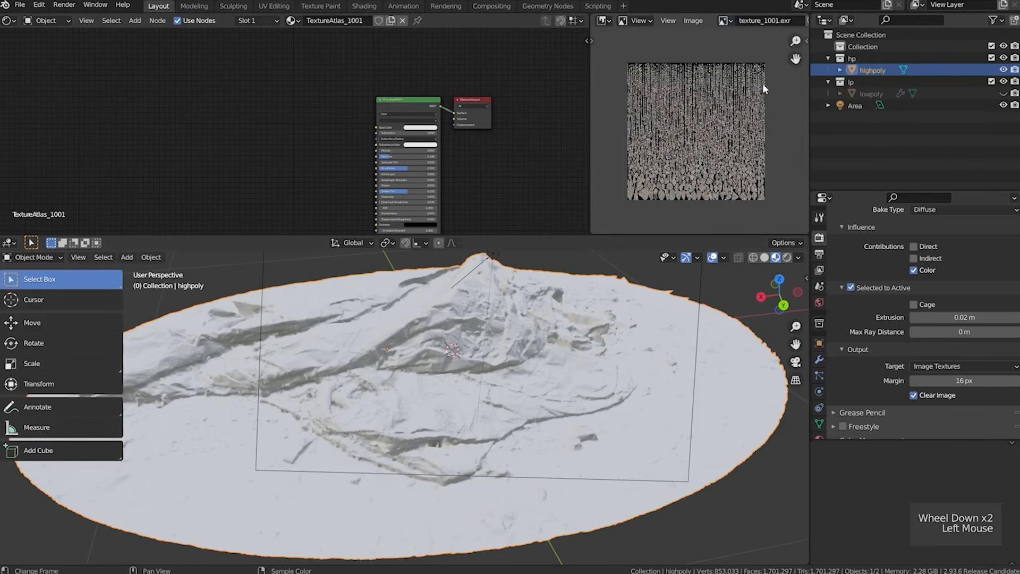
{"action": "left_click", "coordinate": [725, 20]}
{"action": "left_click", "coordinate": [727, 23]}
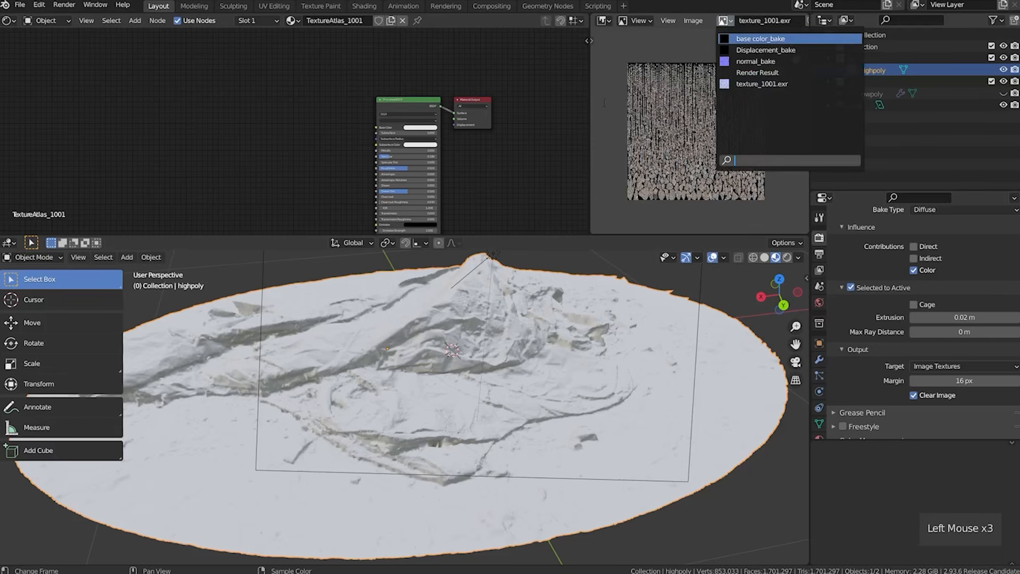
{"action": "left_click_drag", "start_coordinate": [727, 24], "coordinate": [266, 117]}
Connect the texture_1001.exr node's Color output to the Principled BSDF's Base Color and inspect the textured highpoly.
{"action": "scroll", "coordinate": [327, 139], "scroll_direction": "up", "scroll_amount": 5}
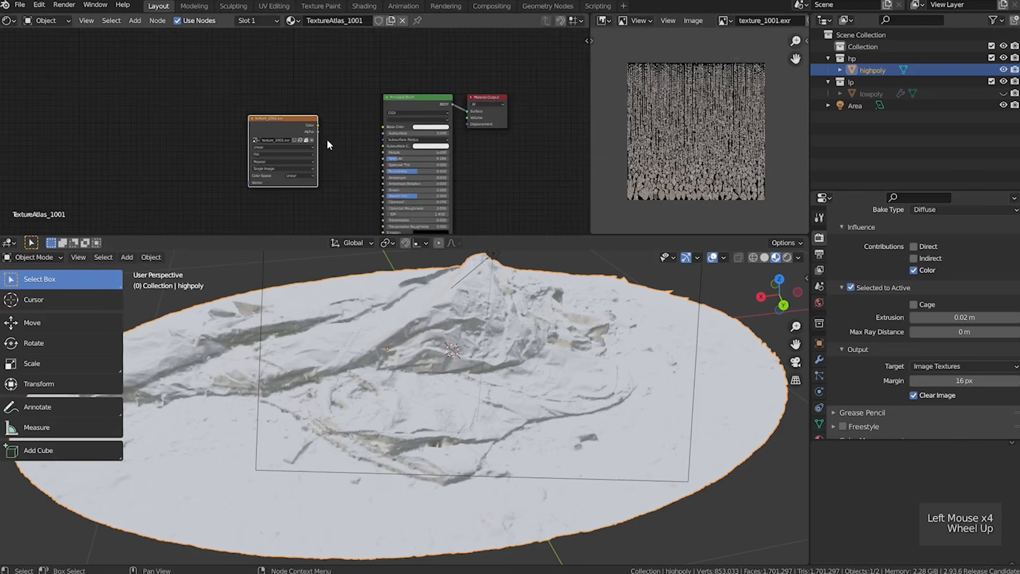
{"action": "left_click_drag", "start_coordinate": [333, 122], "coordinate": [439, 124]}
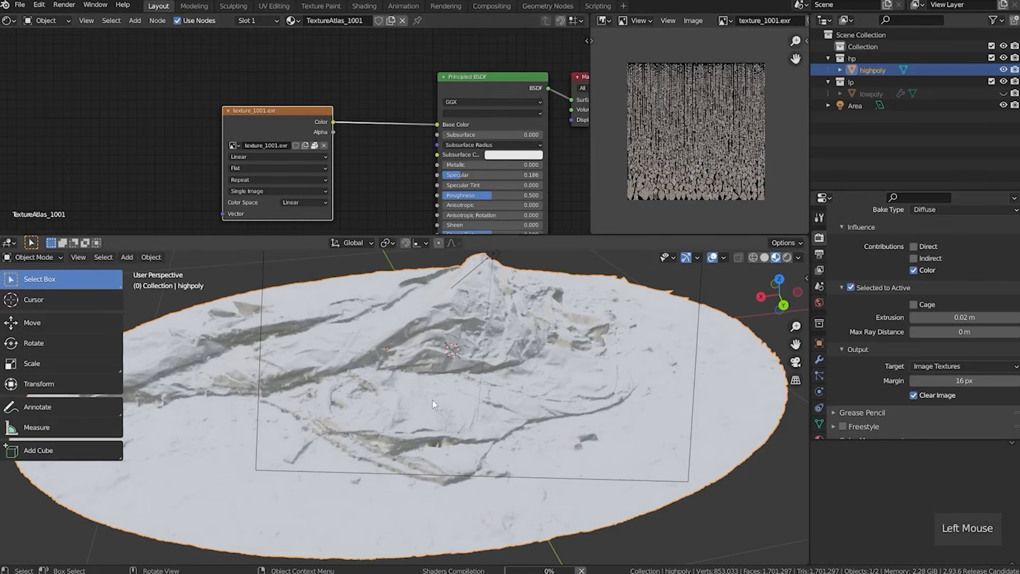
{"action": "mouse_move", "coordinate": [378, 402]}
{"action": "middle_mouse_down"}
{"action": "mouse_move", "coordinate": [390, 436]}
{"action": "mouse_move", "coordinate": [479, 409]}
{"action": "mouse_move", "coordinate": [440, 396]}
{"action": "mouse_move", "coordinate": [383, 404]}
{"action": "middle_mouse_up"}
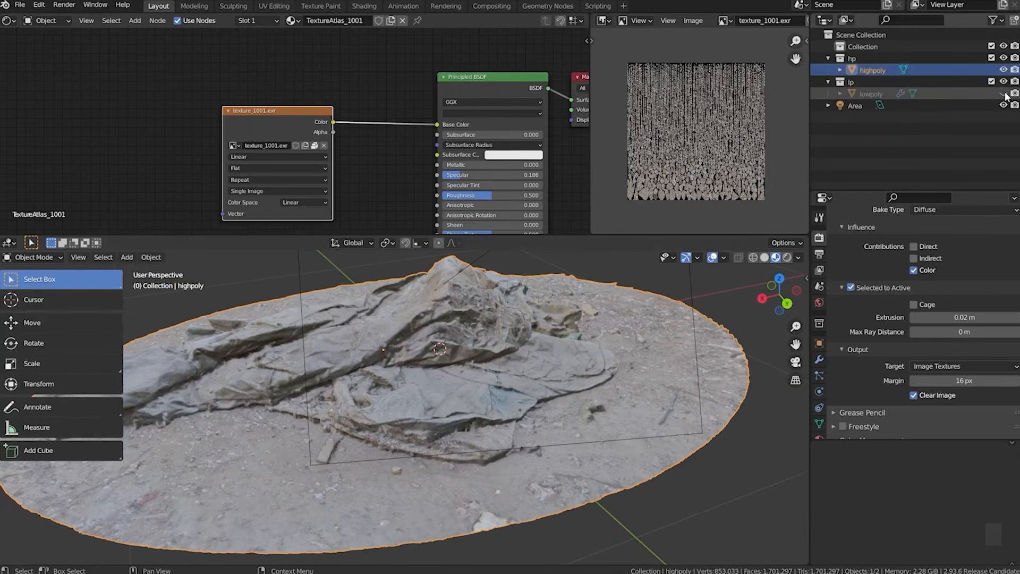
Unhide lowpoly and add it to the selection with highpoly, making lowpoly the active object.
{"action": "left_click", "coordinate": [1003, 94]}
{"action": "left_click", "coordinate": [856, 92], "text": "ctrl"}
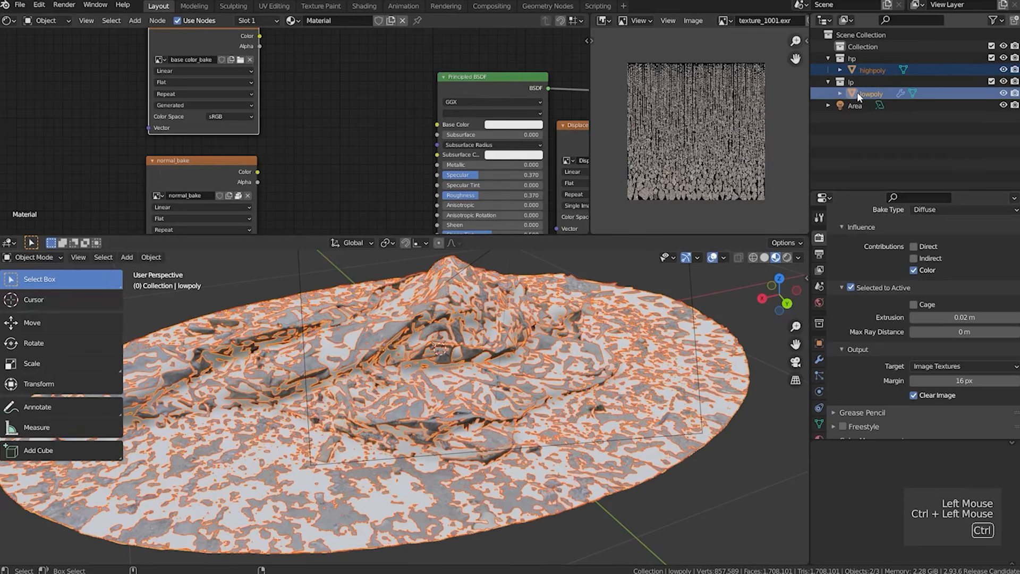
Hide highpoly in the viewport and try to bake the diffuse color into base color_bake.
{"action": "left_click", "coordinate": [1003, 70]}
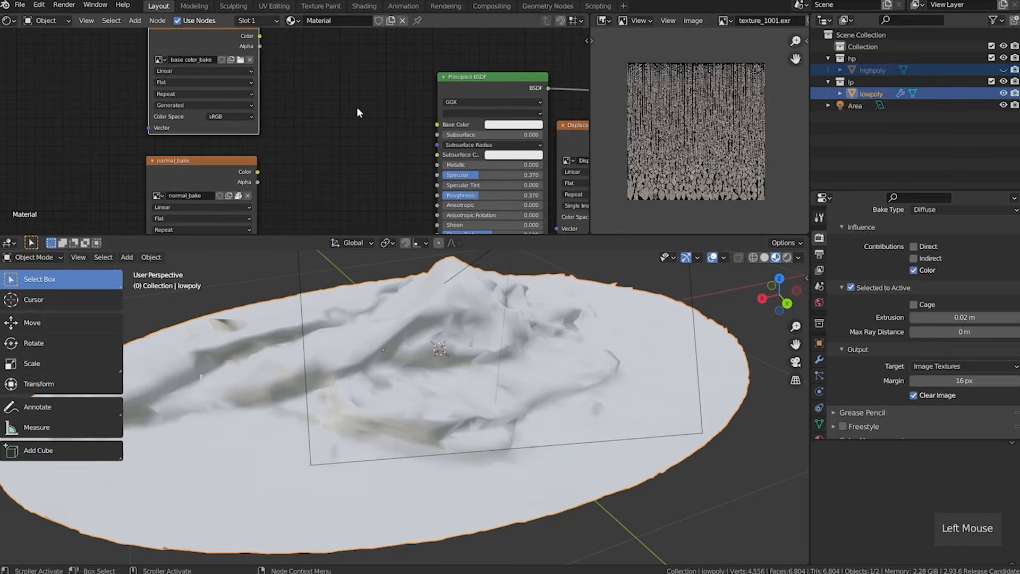
{"action": "middle_click_drag", "start_coordinate": [352, 109], "coordinate": [255, 101]}
{"action": "left_click_drag", "start_coordinate": [240, 94], "coordinate": [240, 91]}
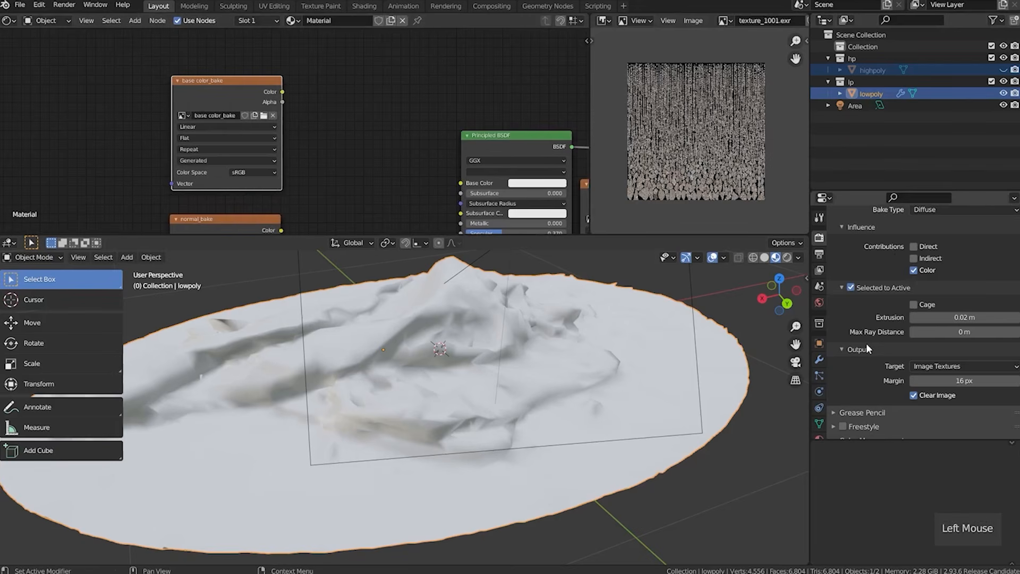
{"action": "scroll", "coordinate": [867, 345], "scroll_direction": "down", "scroll_amount": 1}
{"action": "scroll", "coordinate": [867, 345], "scroll_direction": "up", "scroll_amount": 3}
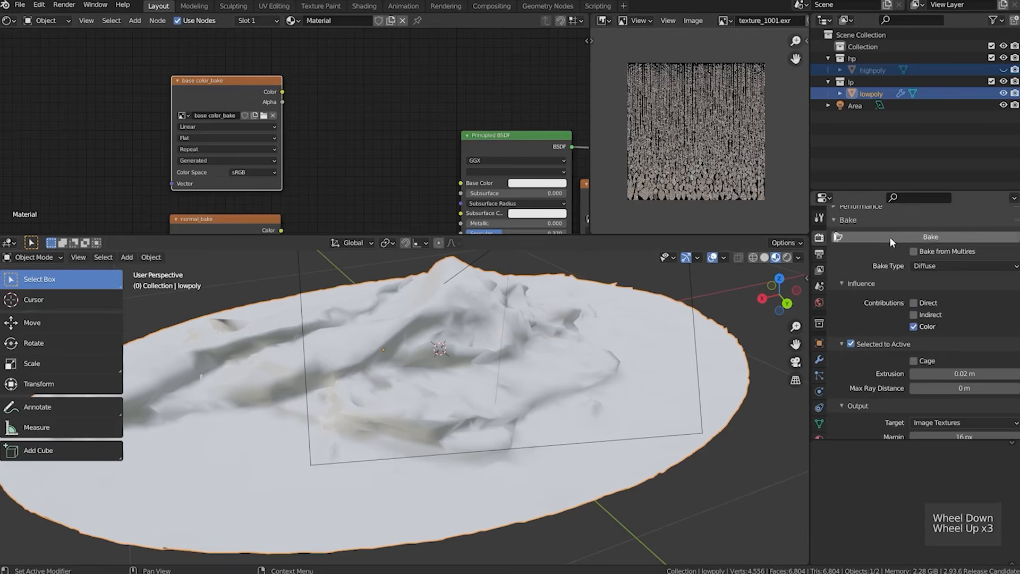
{"action": "left_click", "coordinate": [891, 237]}
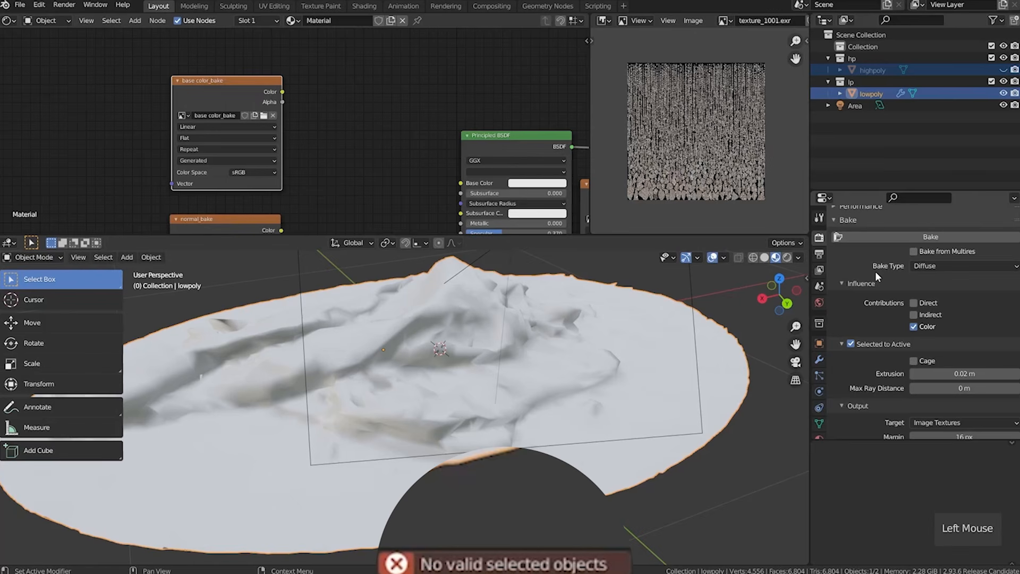
Unhide highpoly and select it together with lowpoly, keeping lowpoly as the active object.
{"action": "left_click", "coordinate": [1004, 70]}
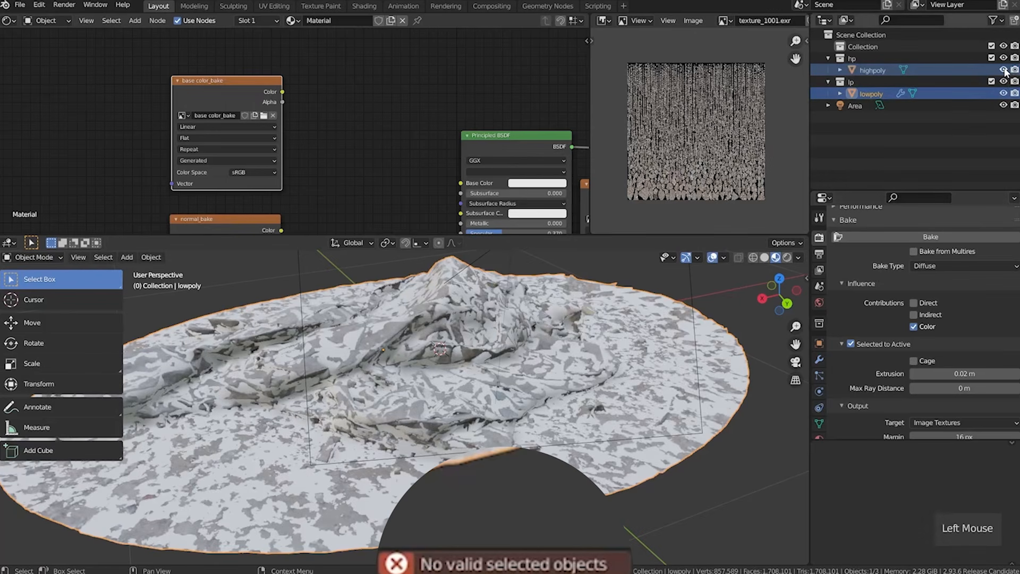
{"action": "left_click", "coordinate": [854, 69]}
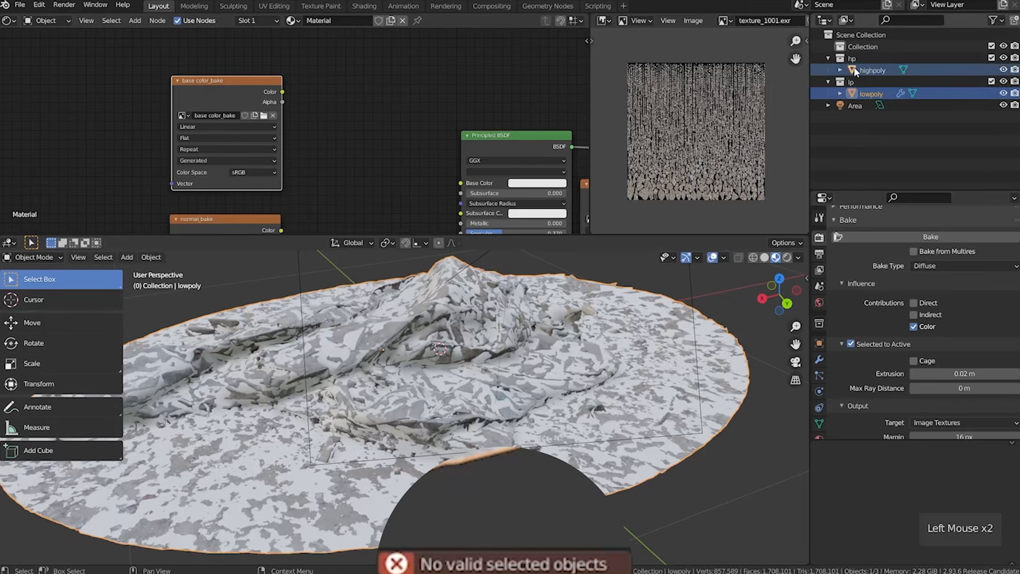
{"action": "left_click", "coordinate": [854, 93], "text": "ctrl"}
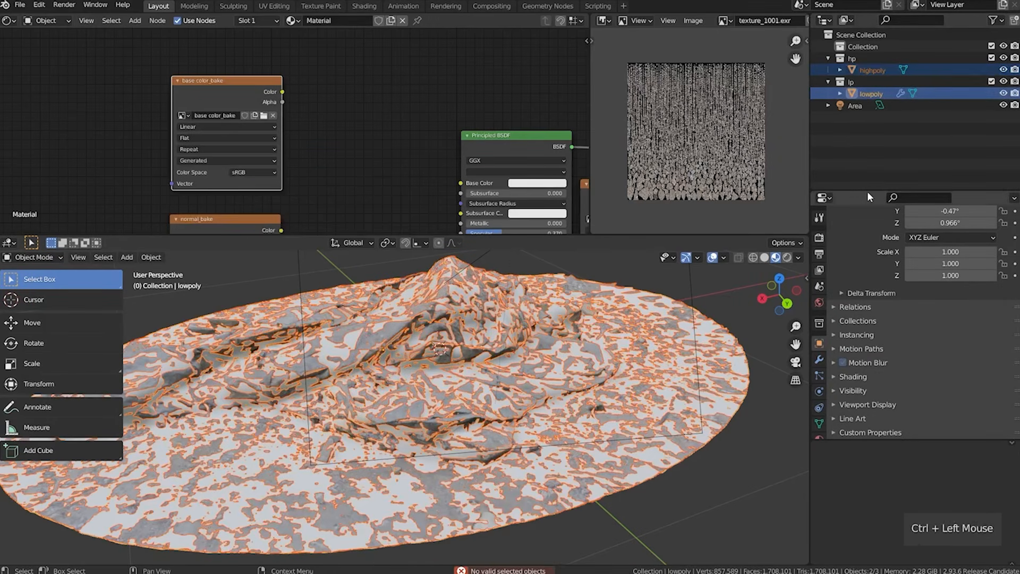
{"action": "left_click", "coordinate": [820, 237]}
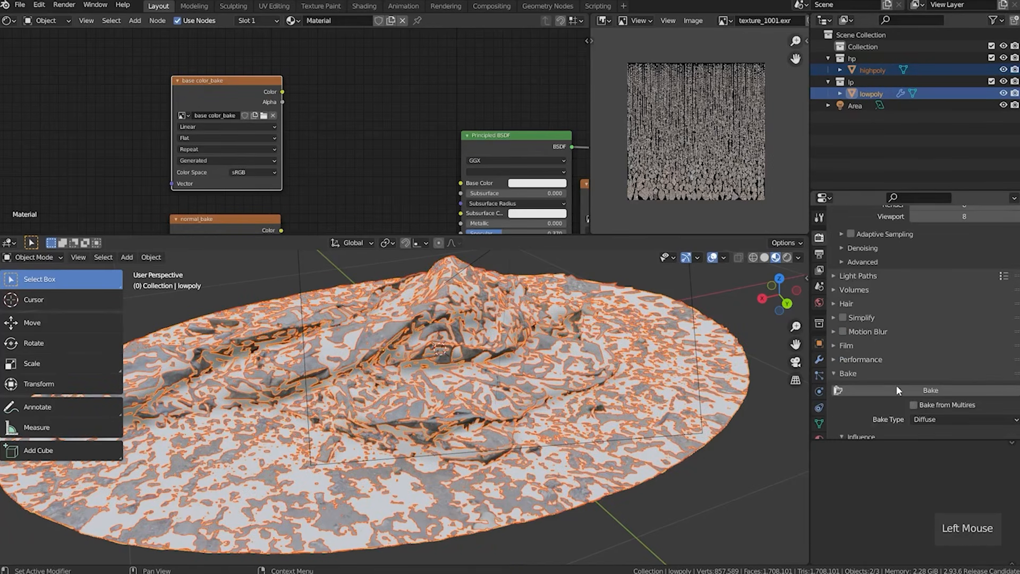
{"action": "scroll", "coordinate": [897, 385], "scroll_direction": "down", "scroll_amount": 3}
{"action": "left_click", "coordinate": [887, 283]}
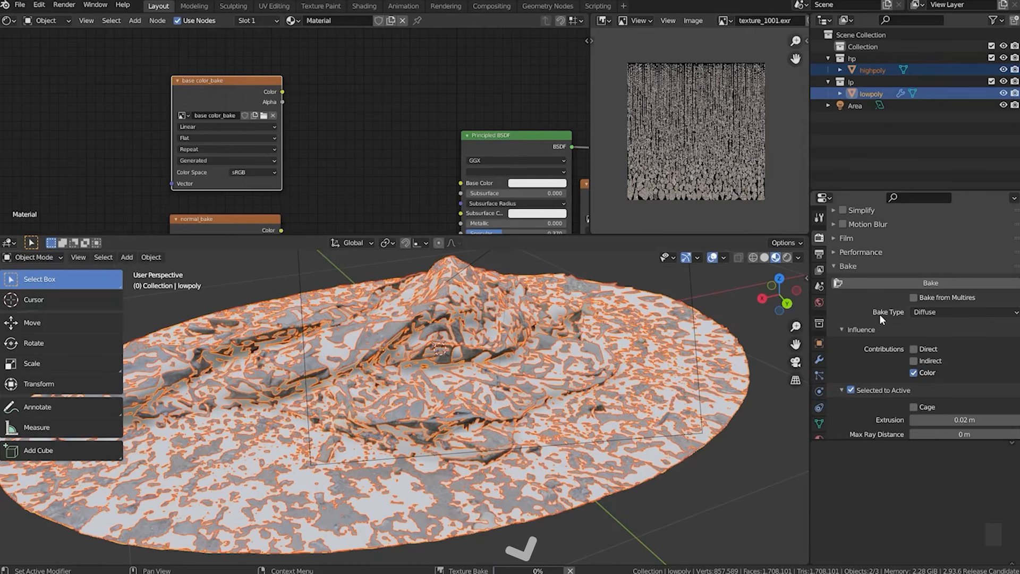
{"action": "left_click", "coordinate": [570, 571]}
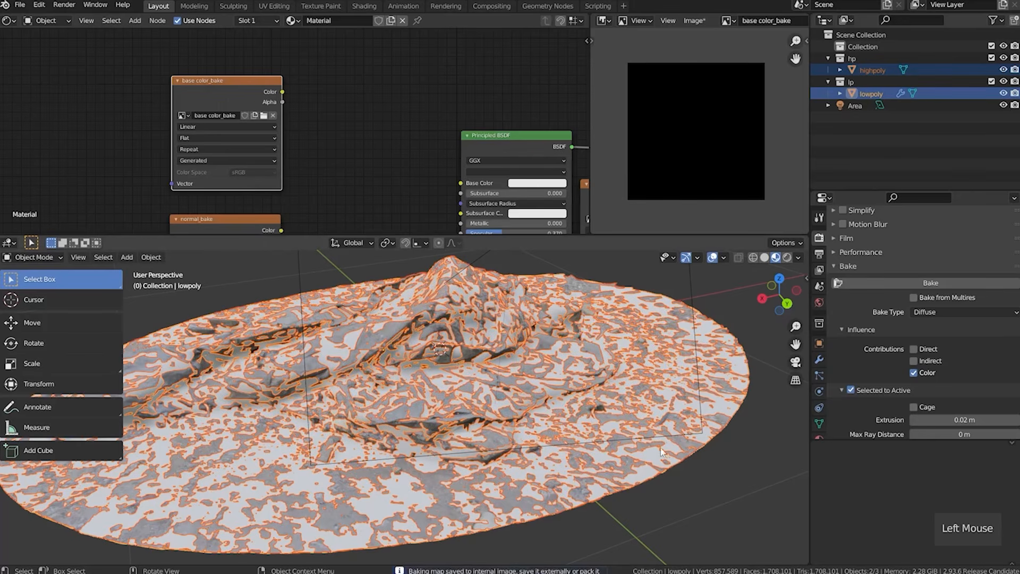
Disable lowpoly's Multires modifier for both the viewport and renders.
{"action": "left_click", "coordinate": [818, 359]}
{"action": "left_click", "coordinate": [964, 235]}
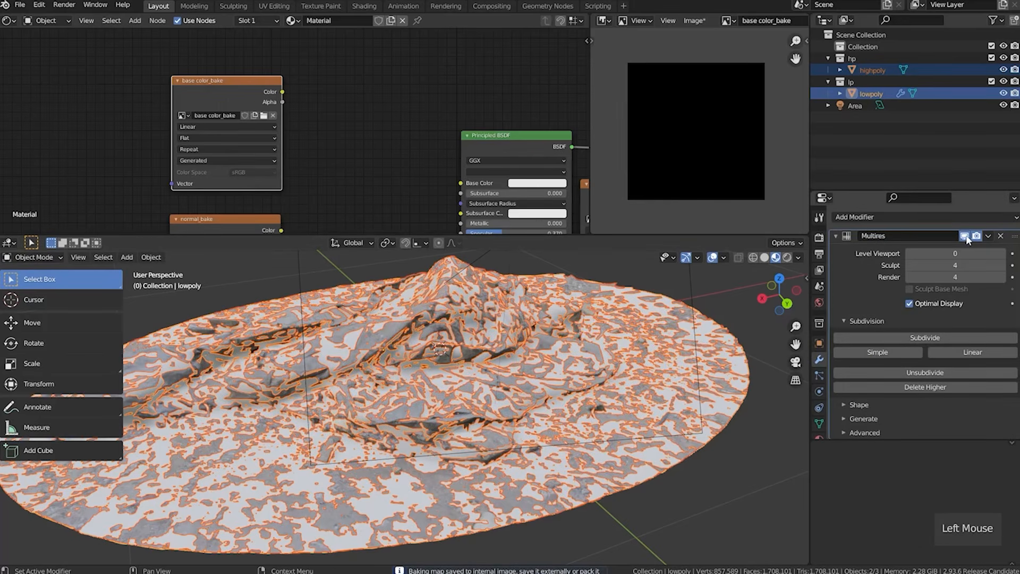
{"action": "left_click", "coordinate": [976, 235]}
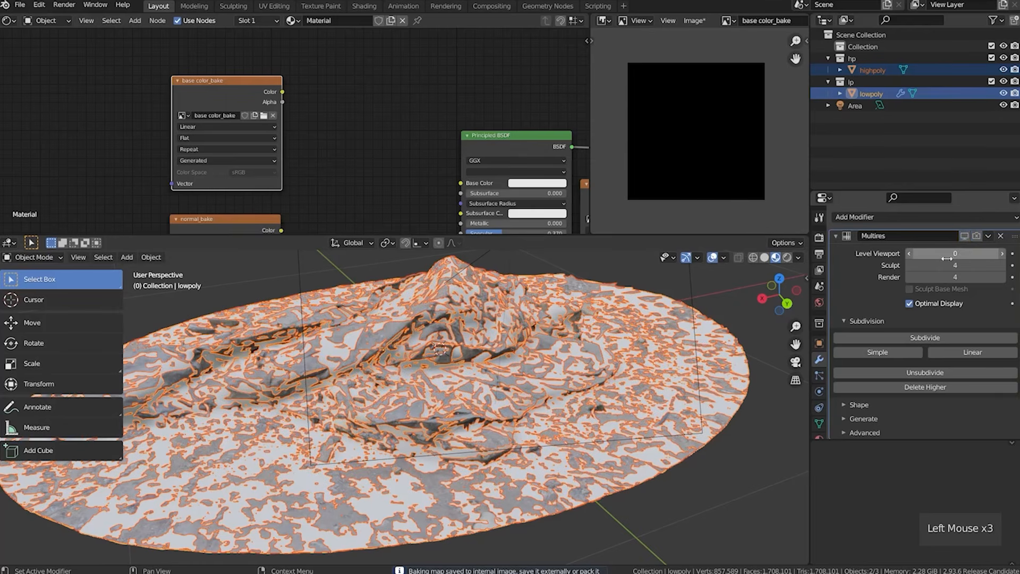
Bake highpoly's diffuse color onto lowpoly's base color_bake image and pack the baked image into the file.
{"action": "left_click", "coordinate": [836, 235]}
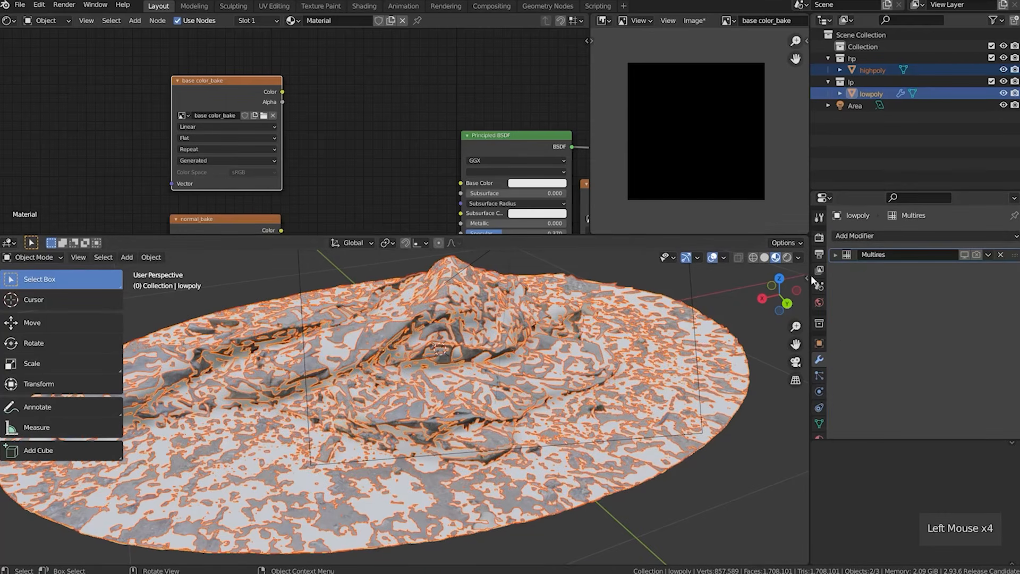
{"action": "left_click", "coordinate": [819, 239]}
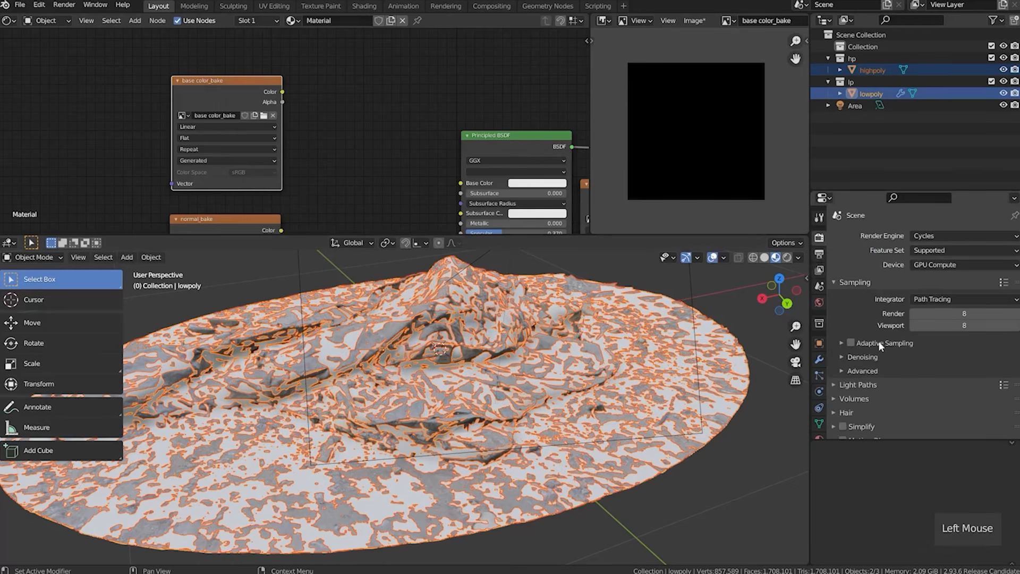
{"action": "scroll", "coordinate": [874, 354], "scroll_direction": "down", "scroll_amount": 7}
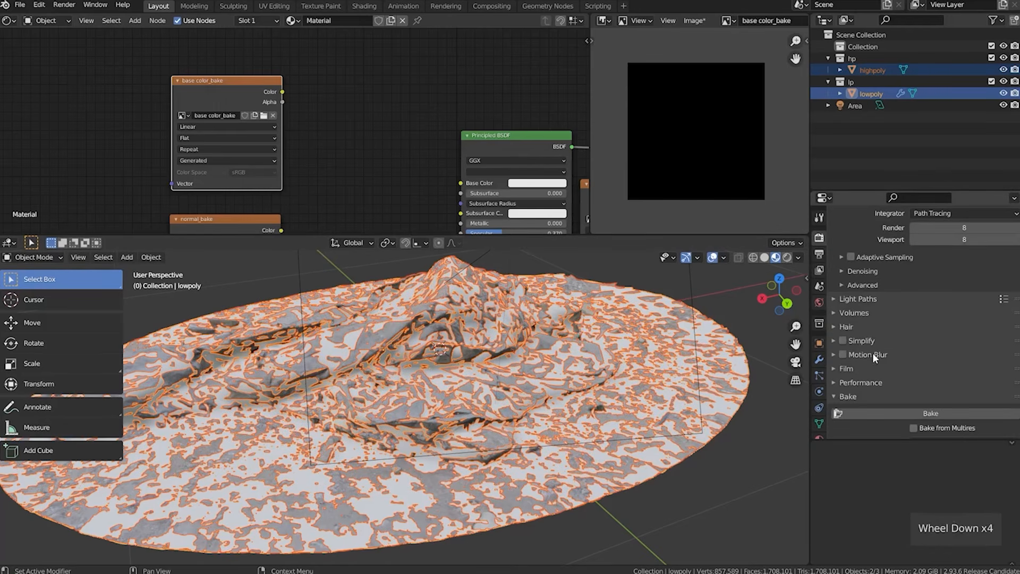
{"action": "scroll", "coordinate": [863, 360], "scroll_direction": "down", "scroll_amount": 2}
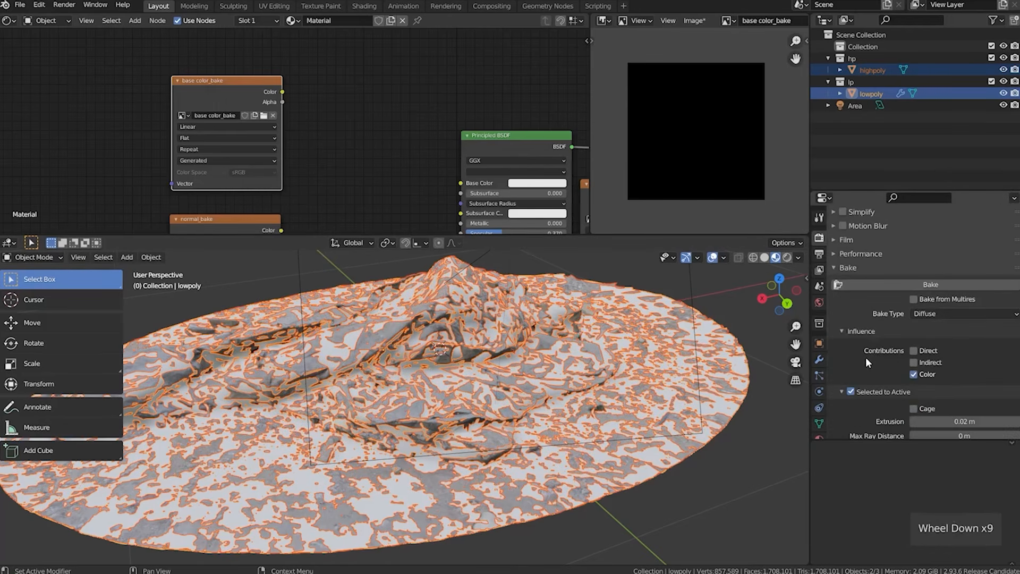
{"action": "left_click", "coordinate": [897, 286]}
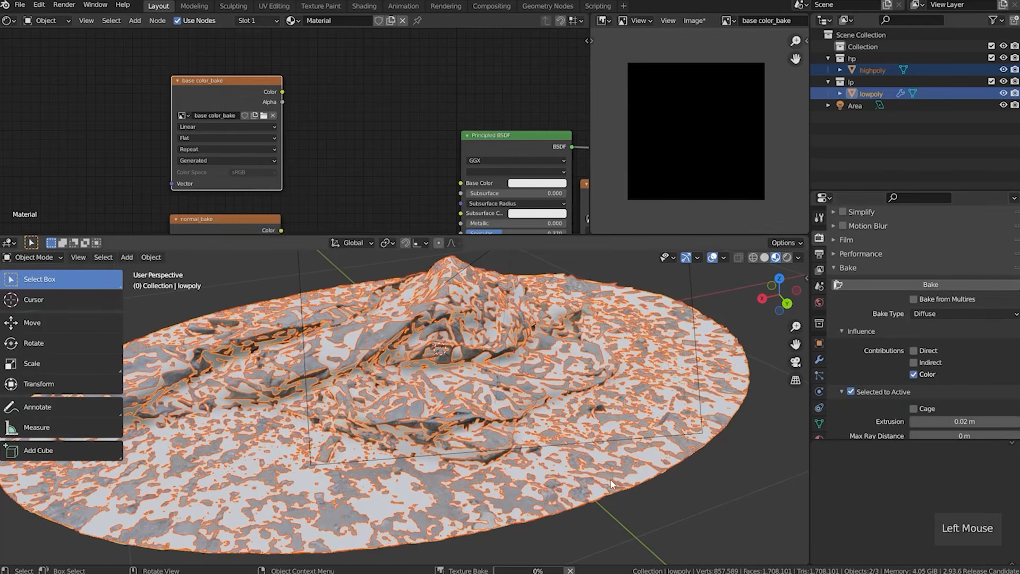
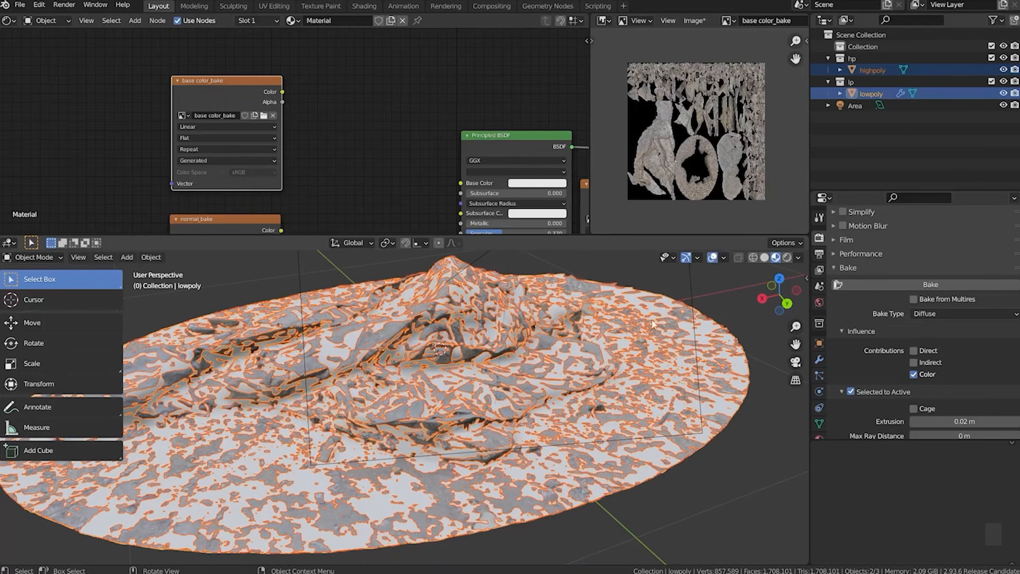
{"action": "left_click", "coordinate": [692, 21]}
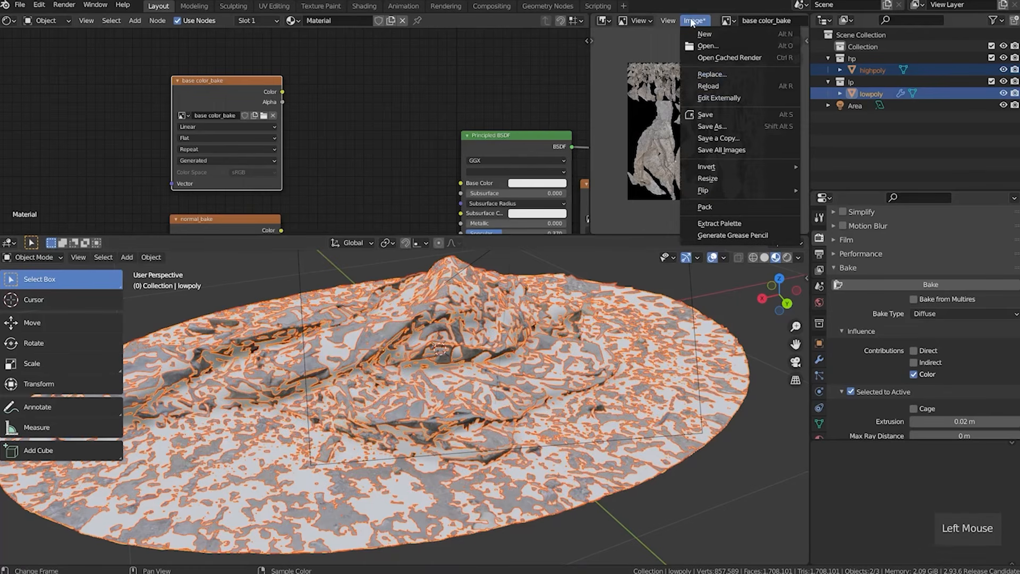
{"action": "left_click", "coordinate": [726, 207]}
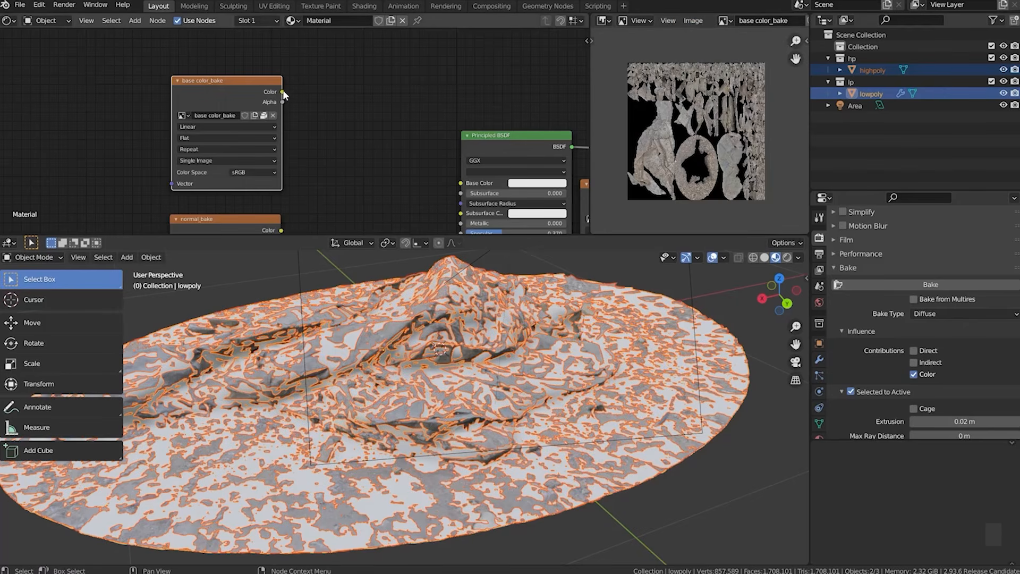
Connect base color_bake's Color output to the Principled BSDF's Base Color and hide highpoly in the viewport.
{"action": "left_click_drag", "start_coordinate": [283, 92], "coordinate": [330, 119]}
{"action": "left_click_drag", "start_coordinate": [283, 92], "coordinate": [461, 183]}
{"action": "middle_click_drag", "start_coordinate": [381, 203], "coordinate": [365, 112]}
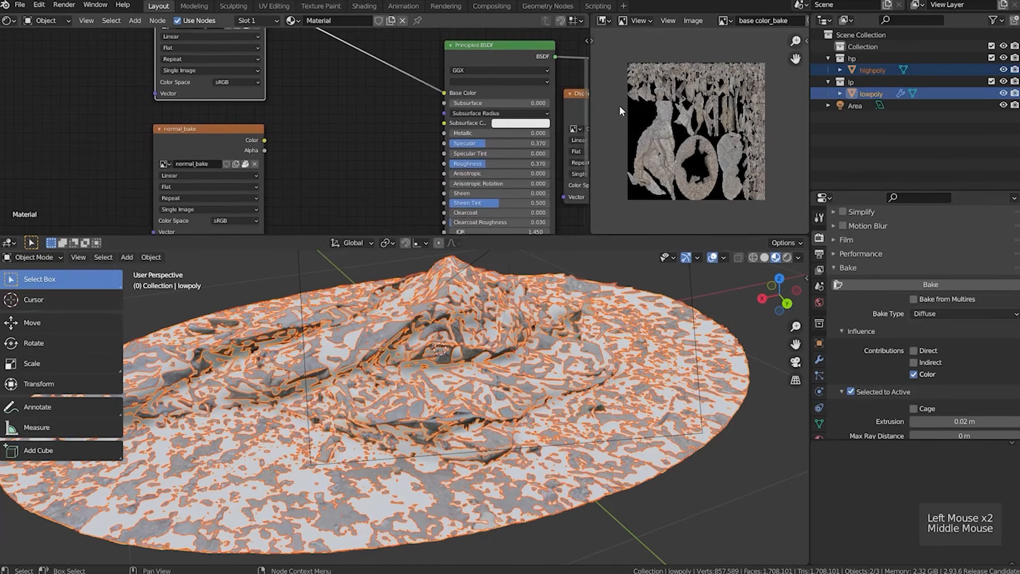
{"action": "left_click", "coordinate": [1003, 70]}
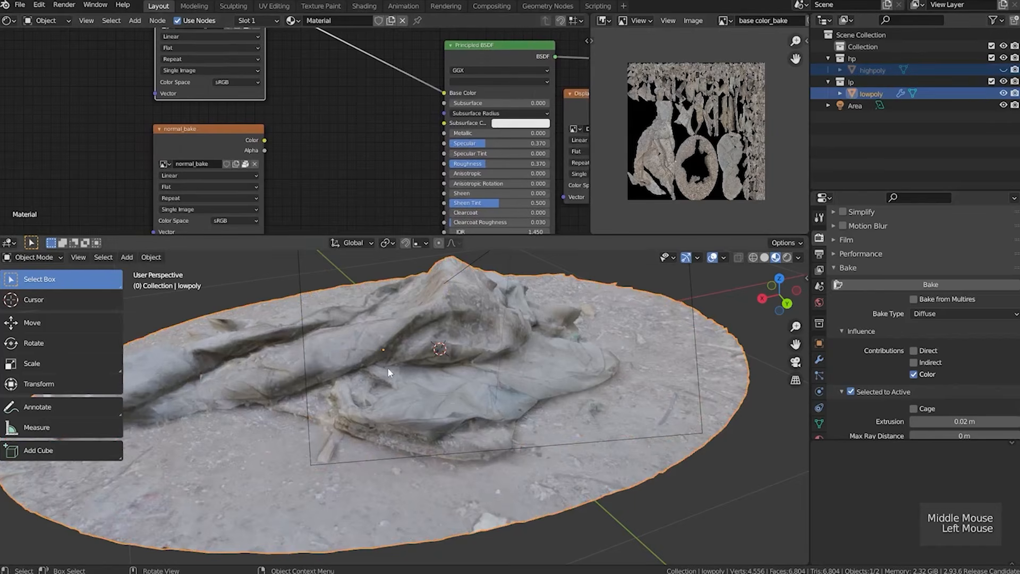
{"action": "middle_click_drag", "start_coordinate": [387, 368], "coordinate": [649, 431]}
{"action": "middle_click_drag", "start_coordinate": [299, 404], "coordinate": [403, 415]}
Add a Normal Map node beside the normal_bake texture and set normal_bake's color space to Non-Color.
{"action": "middle_click_drag", "start_coordinate": [333, 195], "coordinate": [330, 158]}
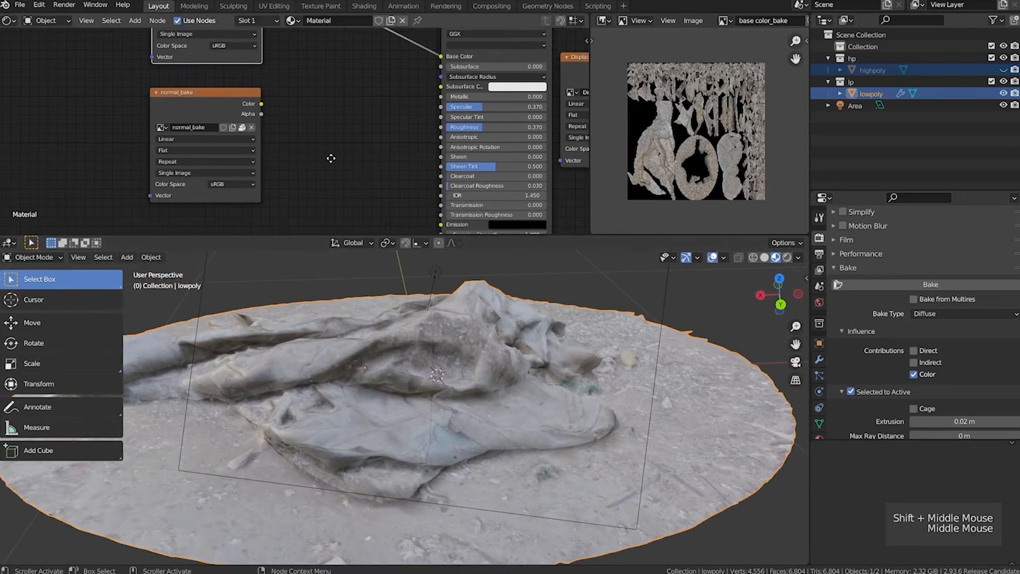
{"action": "key", "text": "shift+a"}
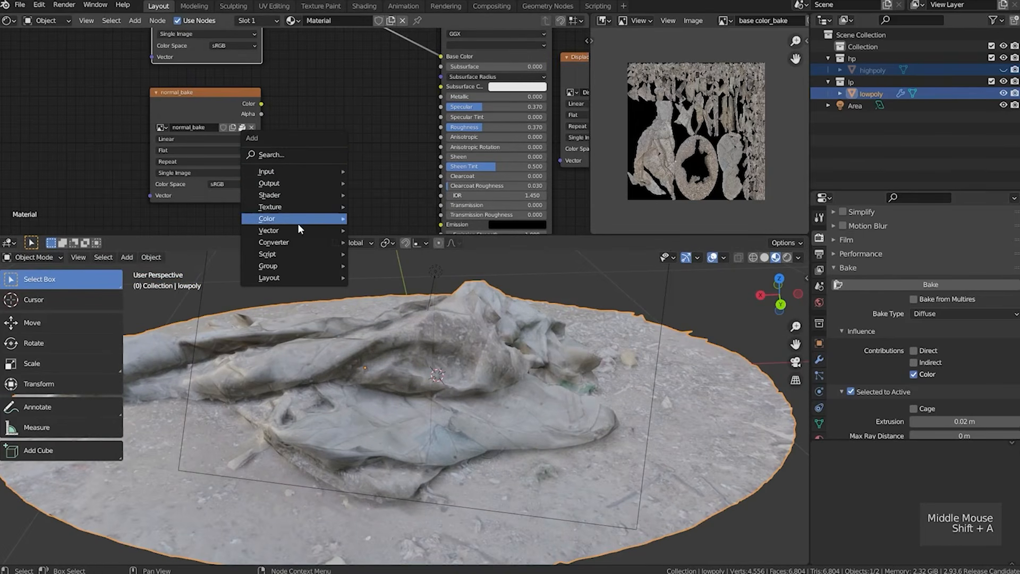
{"action": "mouse_move", "coordinate": [323, 231]}
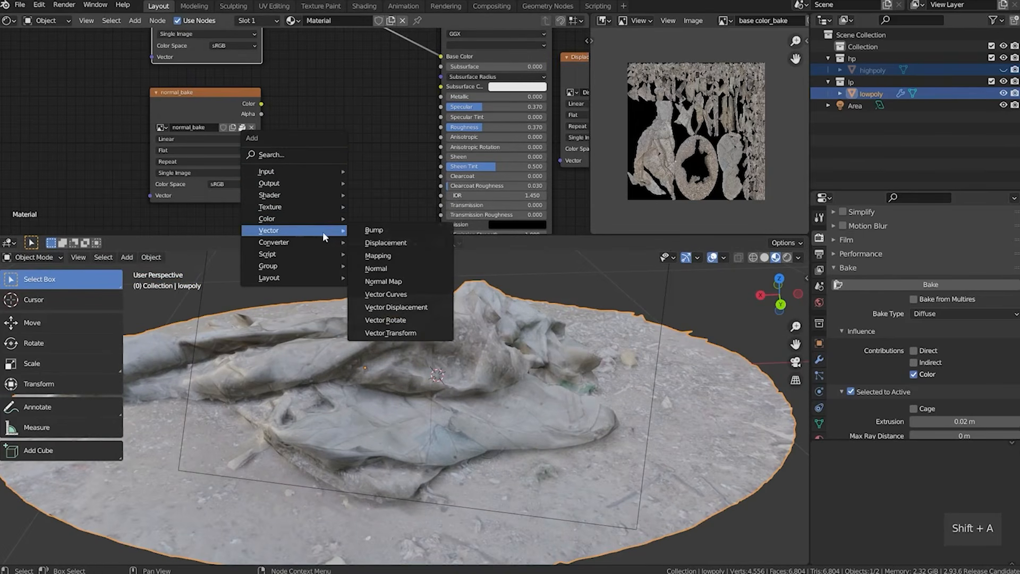
{"action": "left_click", "coordinate": [394, 282]}
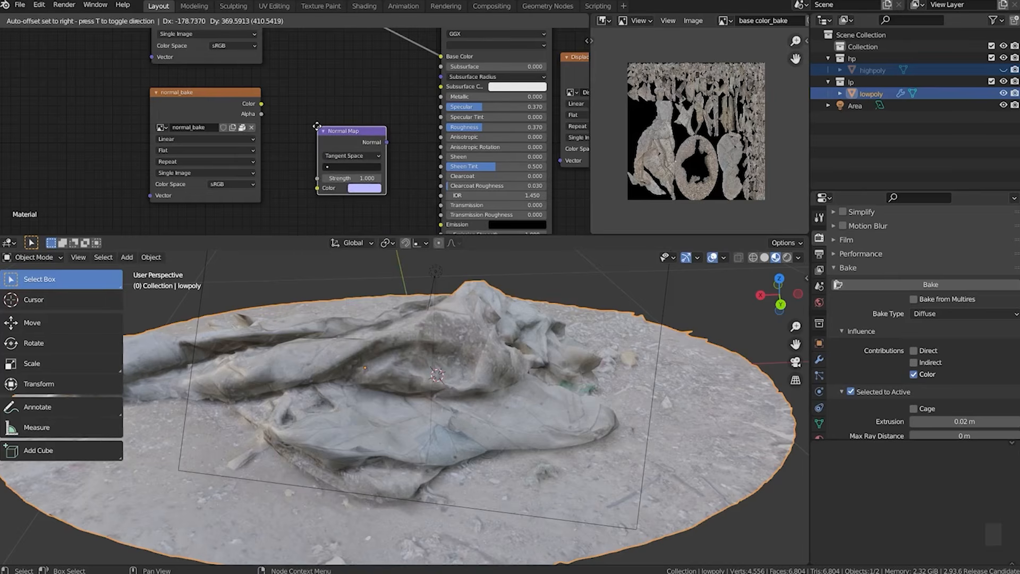
{"action": "left_click", "coordinate": [316, 125]}
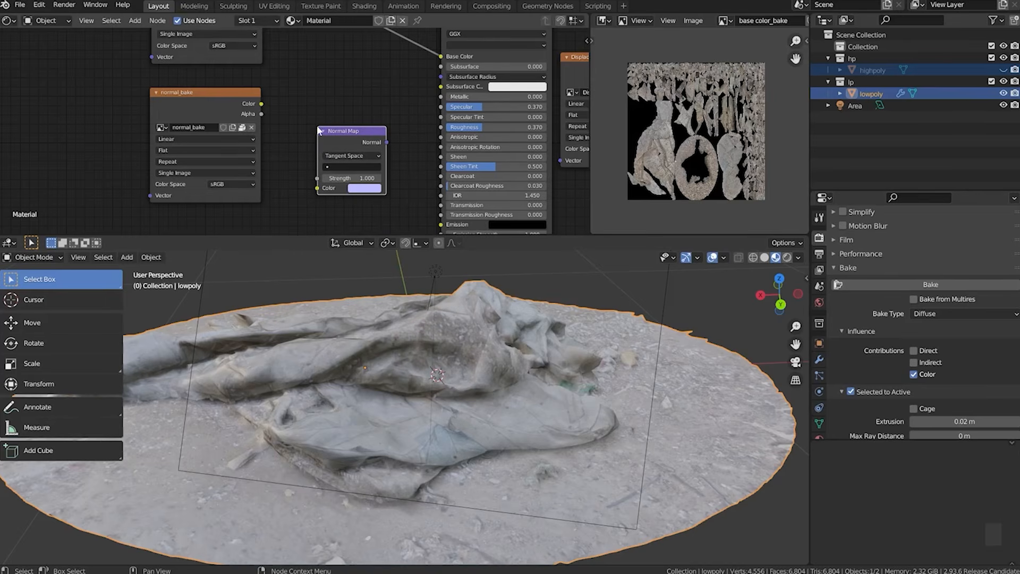
{"action": "left_click", "coordinate": [228, 183]}
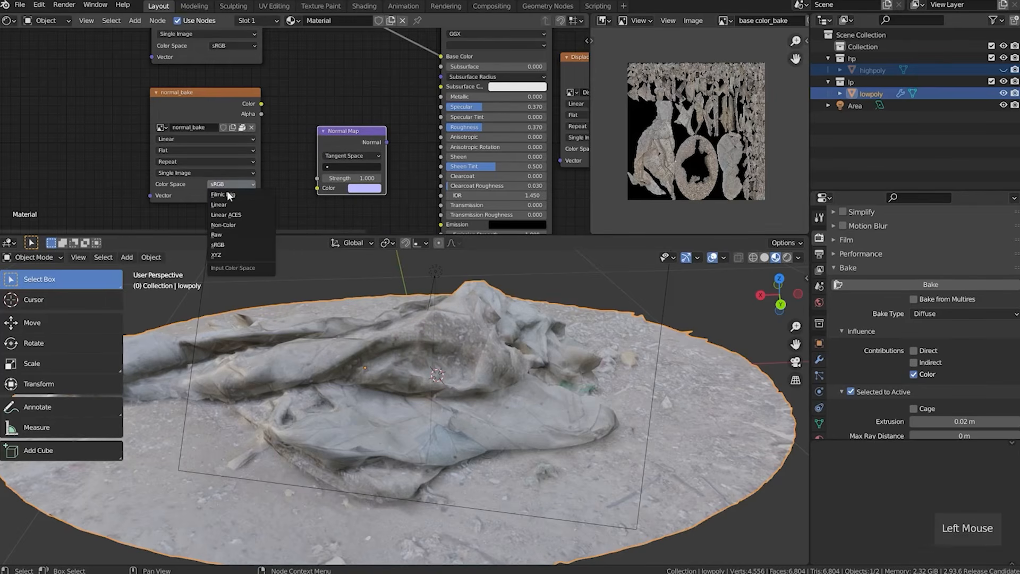
{"action": "left_click", "coordinate": [231, 228]}
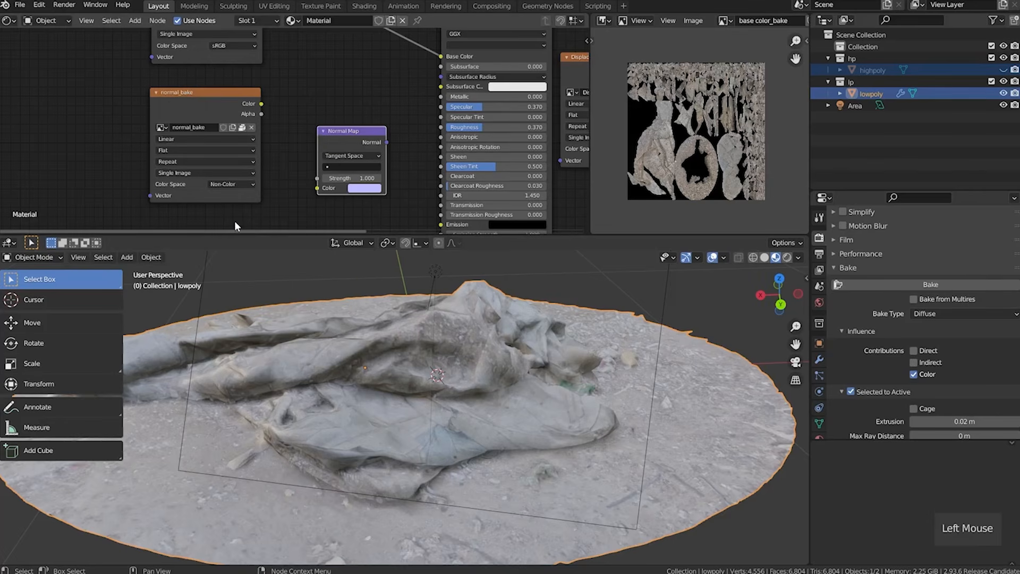
Connect normal_bake's Color output to the Normal Map node's Color, and its Normal output to the Principled BSDF's Normal.
{"action": "left_click_drag", "start_coordinate": [261, 104], "coordinate": [318, 188]}
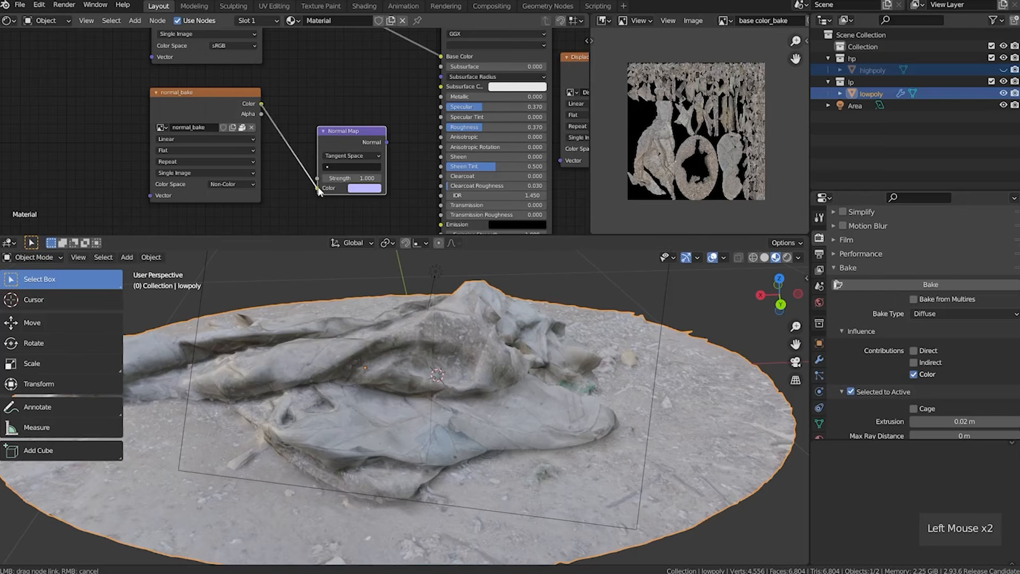
{"action": "left_click", "coordinate": [391, 143]}
{"action": "middle_click_drag", "start_coordinate": [393, 144], "coordinate": [380, 138]}
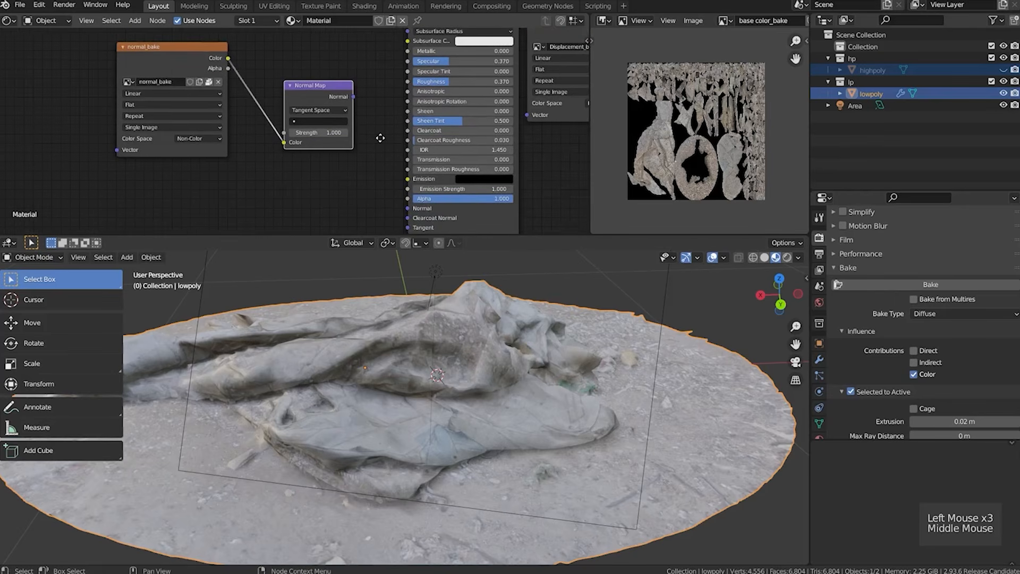
{"action": "left_click_drag", "start_coordinate": [354, 97], "coordinate": [408, 208]}
{"action": "middle_click_drag", "start_coordinate": [407, 208], "coordinate": [413, 213]}
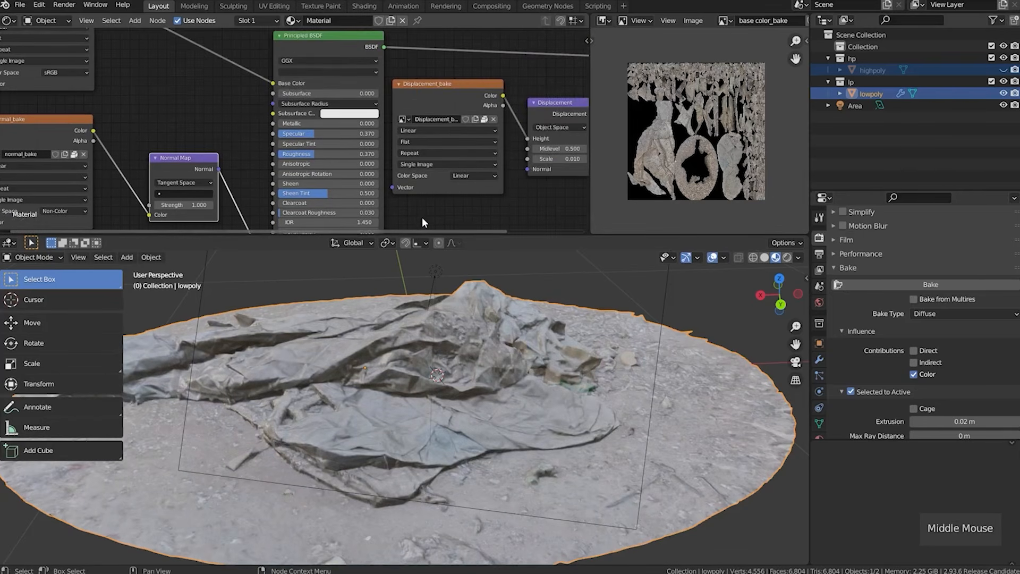
{"action": "middle_click_drag", "start_coordinate": [368, 389], "coordinate": [548, 396]}
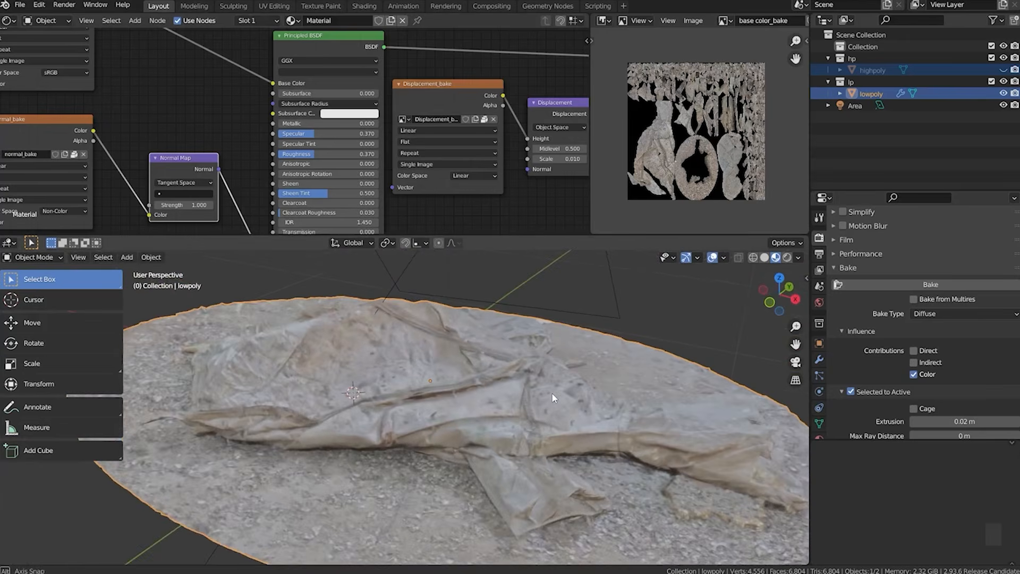
Move the Material Output node slightly and connect the Displacement node's output to its Displacement input.
{"action": "scroll", "coordinate": [450, 185], "scroll_direction": "down", "scroll_amount": 4}
{"action": "middle_click_drag", "start_coordinate": [450, 185], "coordinate": [389, 170]}
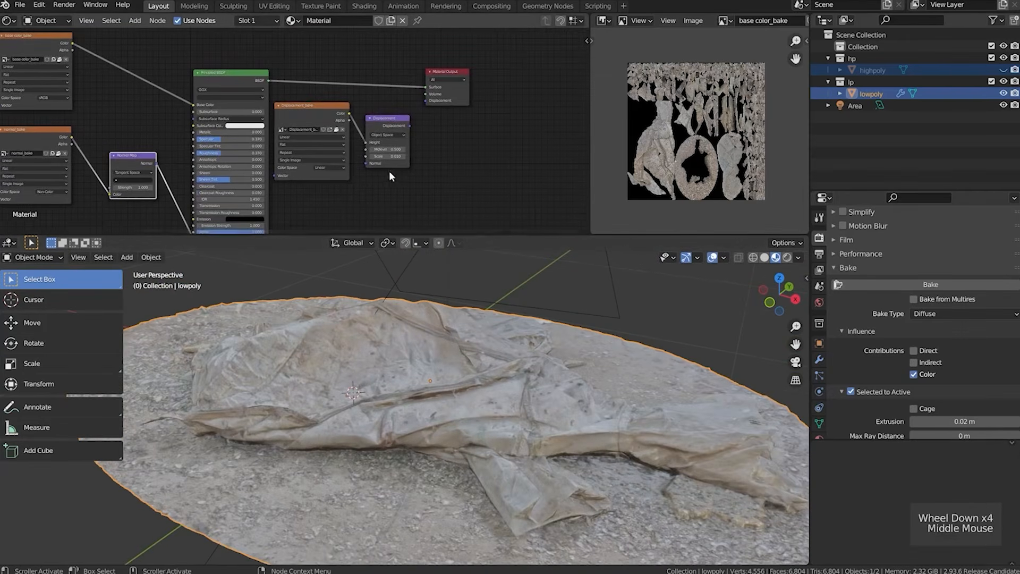
{"action": "scroll", "coordinate": [502, 52], "scroll_direction": "up", "scroll_amount": 3}
{"action": "left_click_drag", "start_coordinate": [502, 52], "coordinate": [525, 48]}
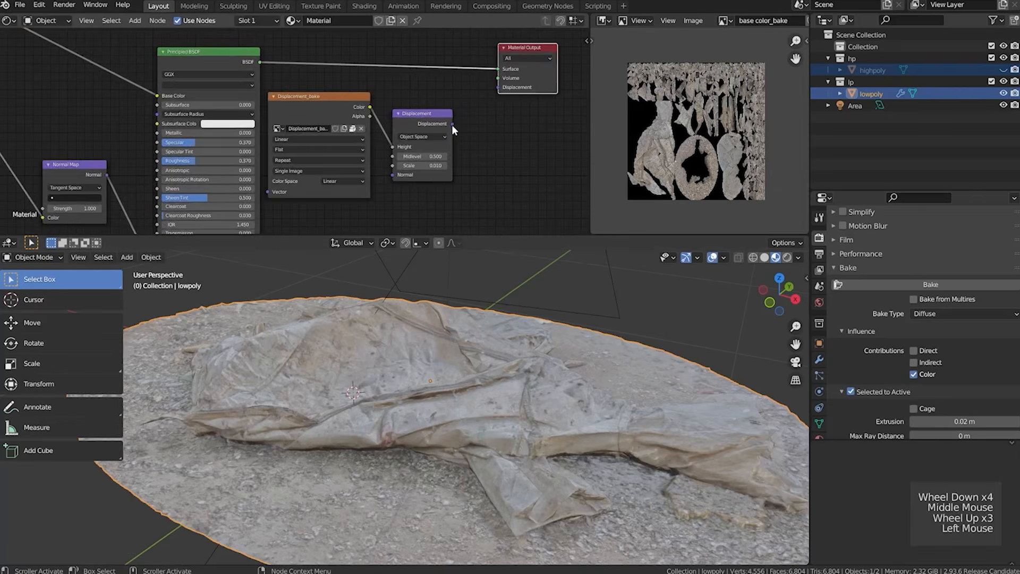
{"action": "left_click_drag", "start_coordinate": [452, 124], "coordinate": [498, 88]}
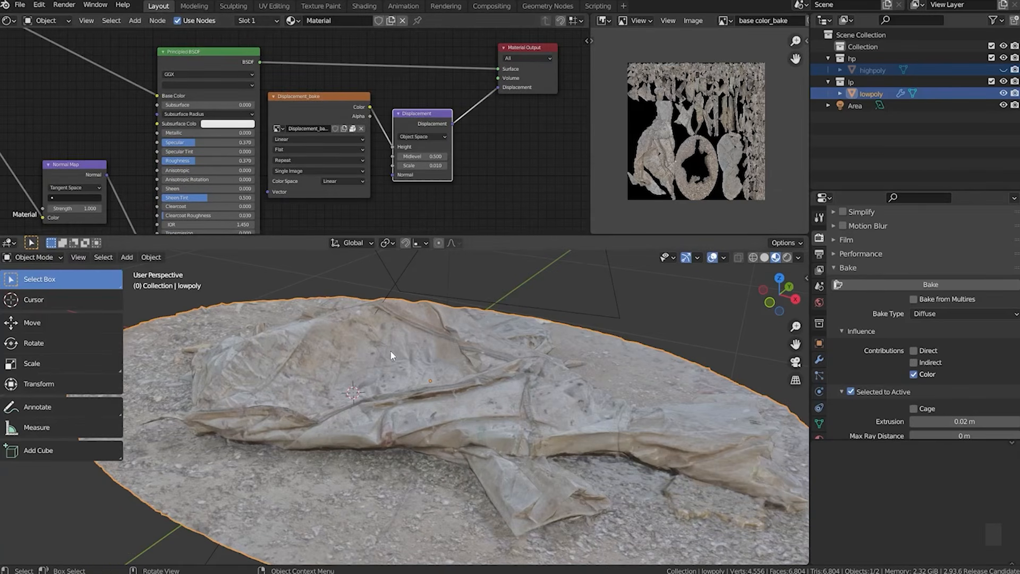
{"action": "middle_click_drag", "start_coordinate": [394, 353], "coordinate": [350, 394]}
{"action": "scroll", "coordinate": [339, 168], "scroll_direction": "down", "scroll_amount": 2}
{"action": "middle_click_drag", "start_coordinate": [372, 202], "coordinate": [462, 206]}
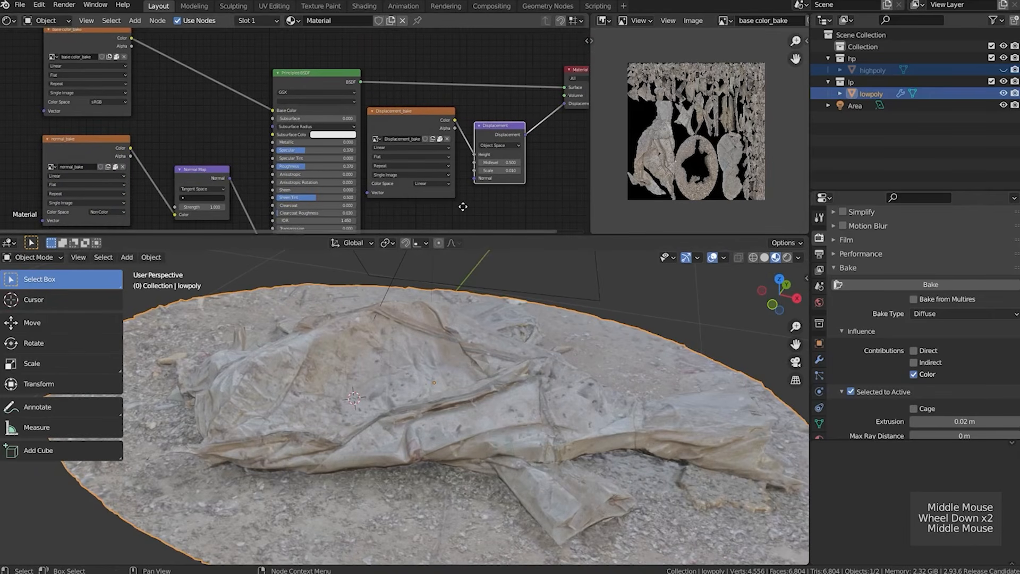
Add a Subdivision Surface modifier to lowpoly.
{"action": "left_click", "coordinate": [416, 120]}
{"action": "middle_click_drag", "start_coordinate": [416, 120], "coordinate": [347, 115]}
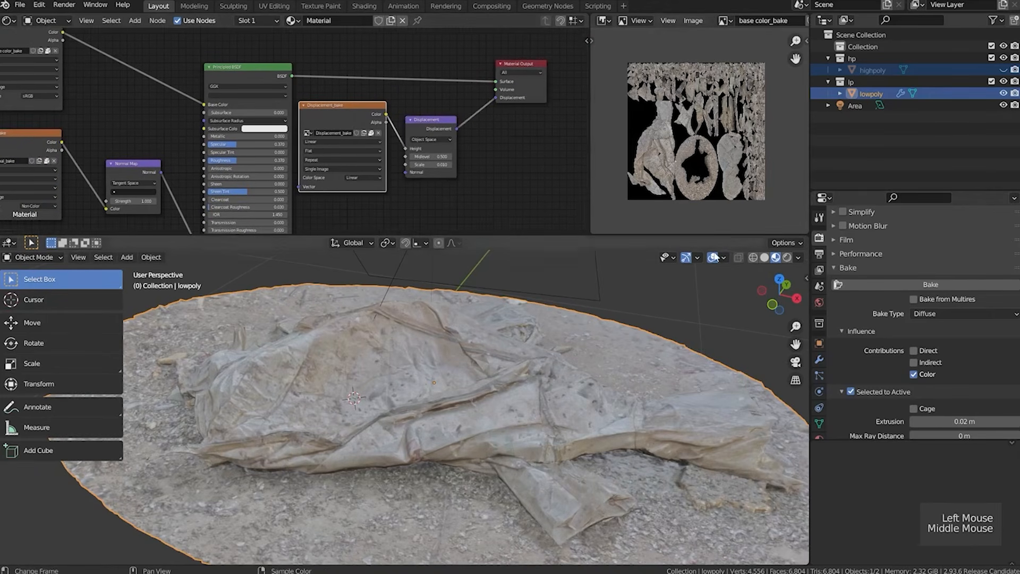
{"action": "left_click", "coordinate": [820, 360]}
{"action": "left_click", "coordinate": [904, 233]}
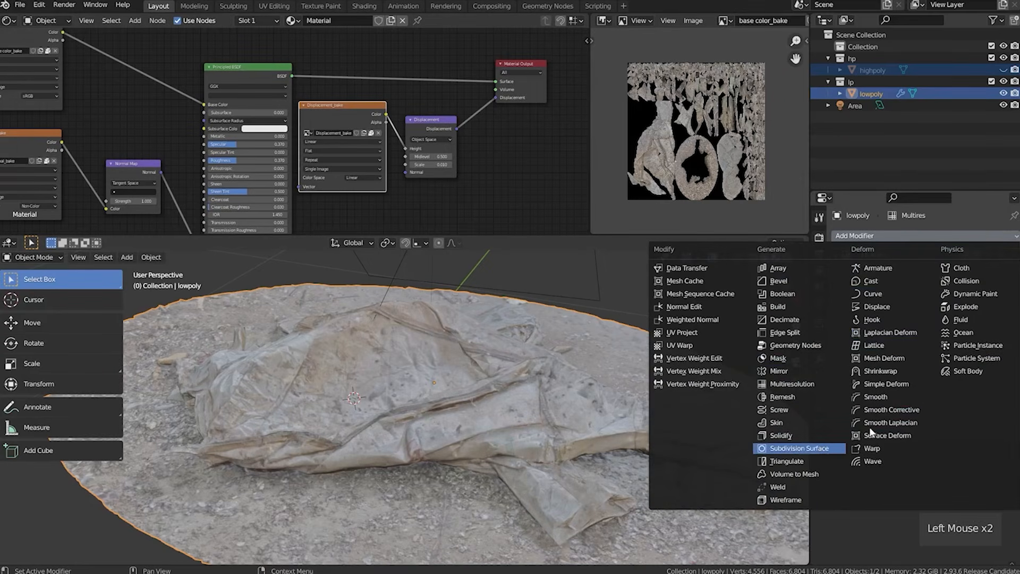
{"action": "key", "text": "Return"}
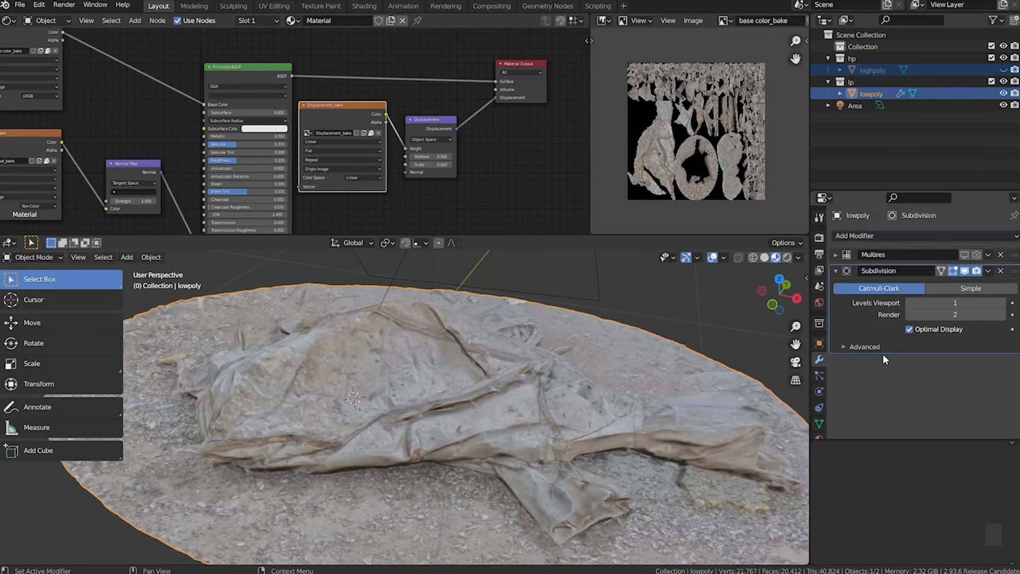
Set the Cycles feature set to Experimental and enable Adaptive Subdivision on lowpoly's Subdivision modifier.
{"action": "left_click", "coordinate": [818, 237]}
{"action": "left_click", "coordinate": [936, 250]}
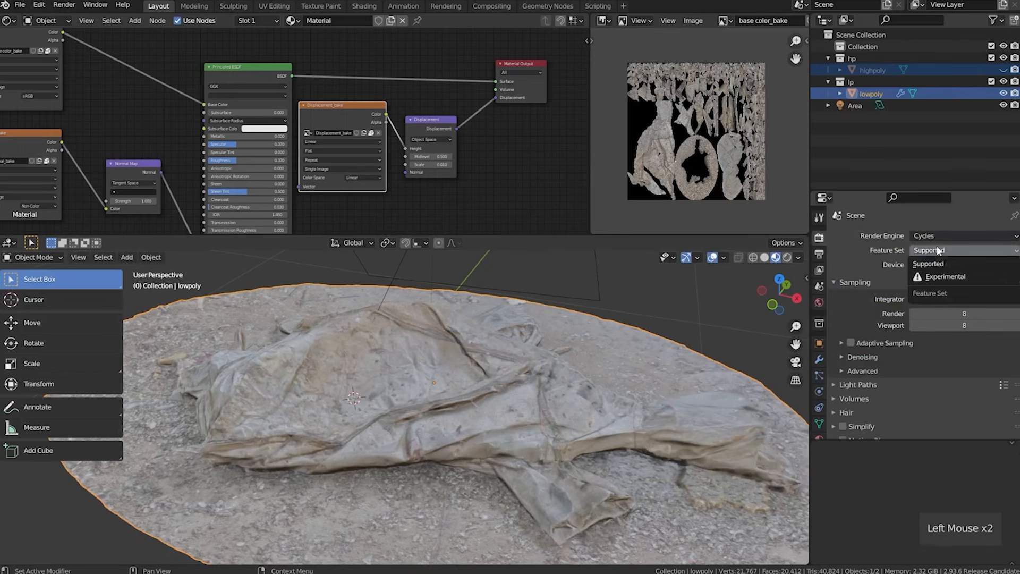
{"action": "left_click", "coordinate": [943, 277]}
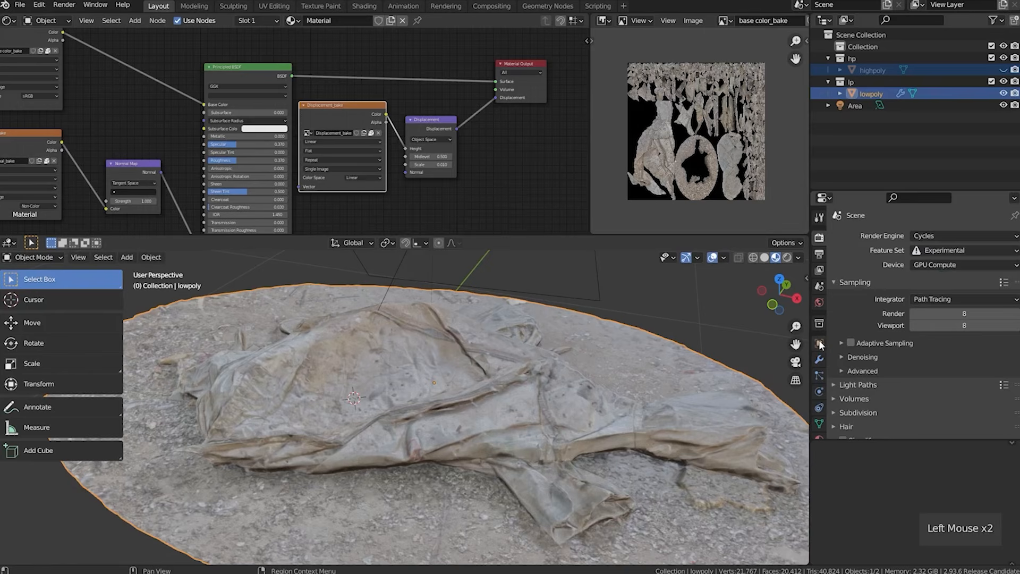
{"action": "left_click", "coordinate": [819, 359]}
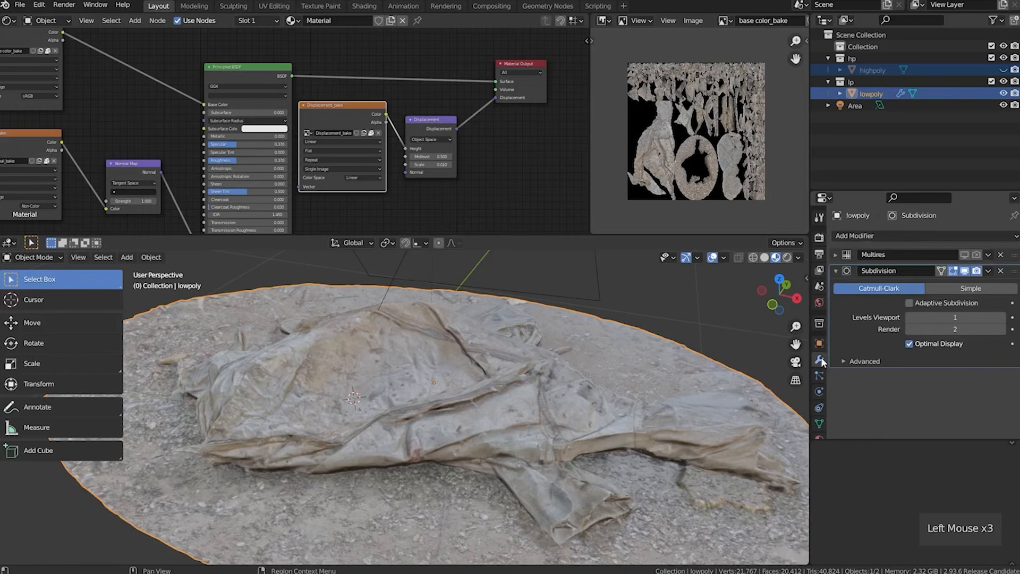
{"action": "left_click", "coordinate": [910, 302]}
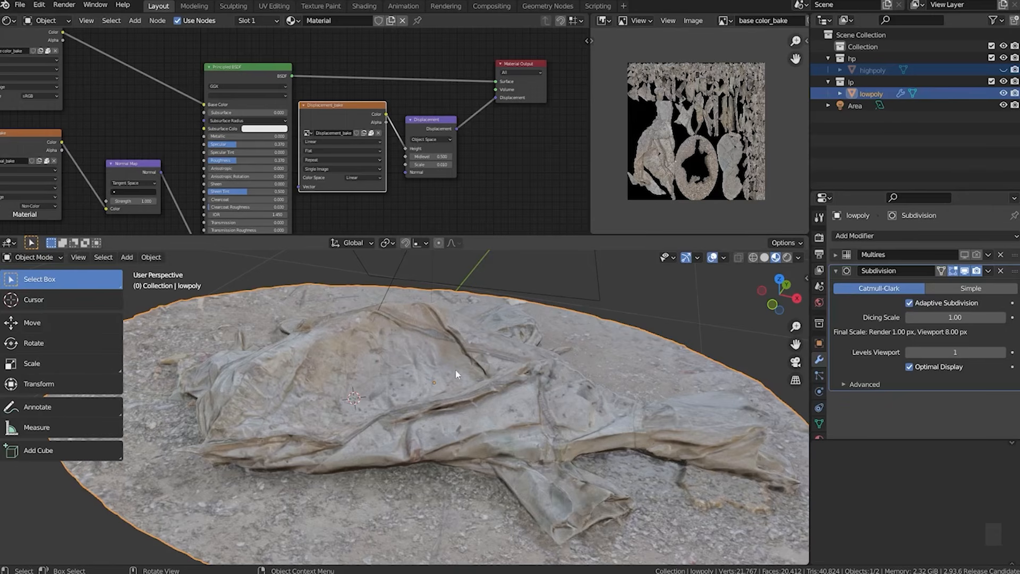
Set the surface displacement method in lowpoly's material settings to Displacement Only.
{"action": "scroll", "coordinate": [821, 412], "scroll_direction": "down", "scroll_amount": 3}
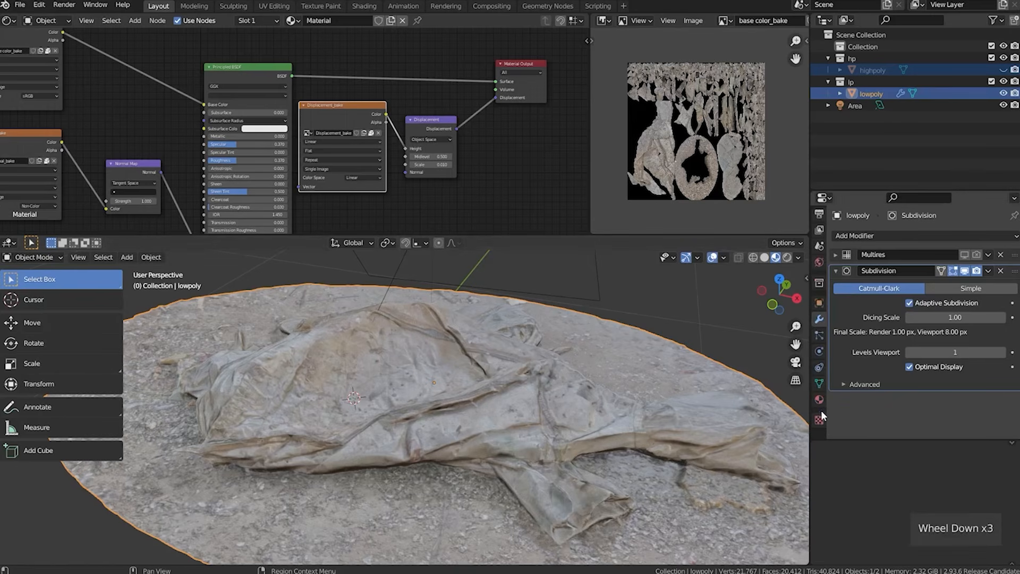
{"action": "left_click", "coordinate": [819, 398]}
{"action": "scroll", "coordinate": [853, 372], "scroll_direction": "down", "scroll_amount": 6}
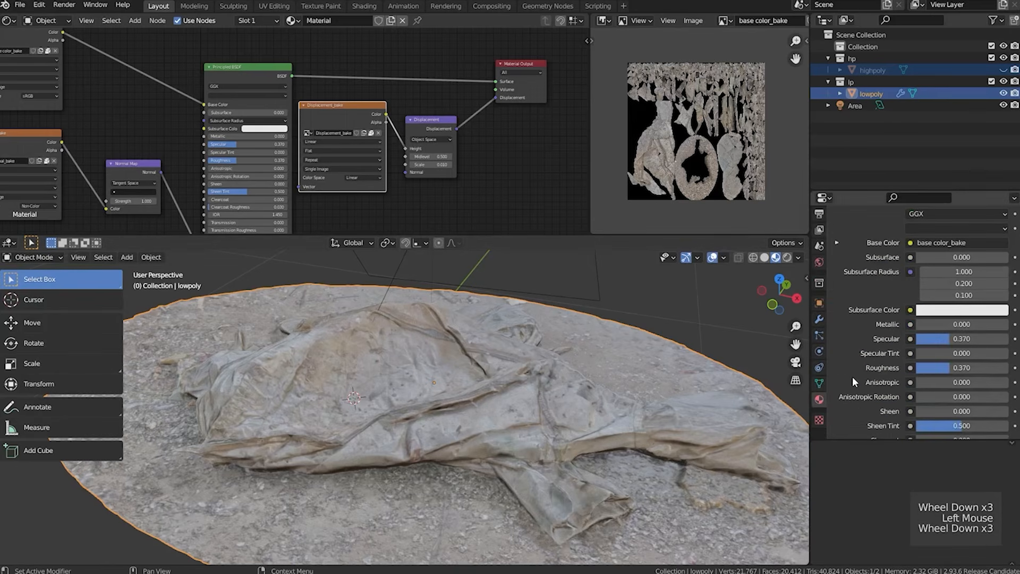
{"action": "scroll", "coordinate": [853, 377], "scroll_direction": "down", "scroll_amount": 3}
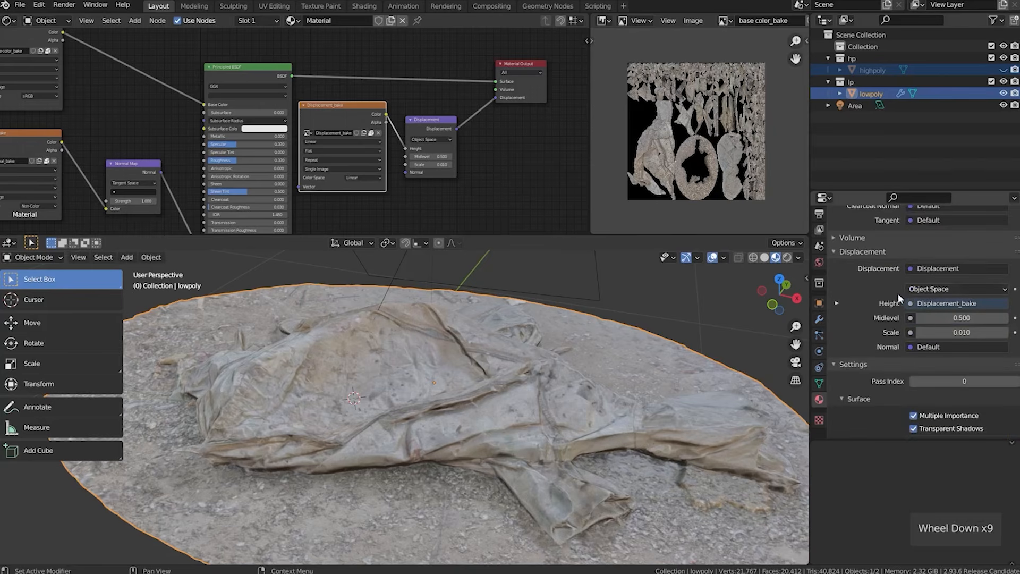
{"action": "scroll", "coordinate": [869, 319], "scroll_direction": "down", "scroll_amount": 3}
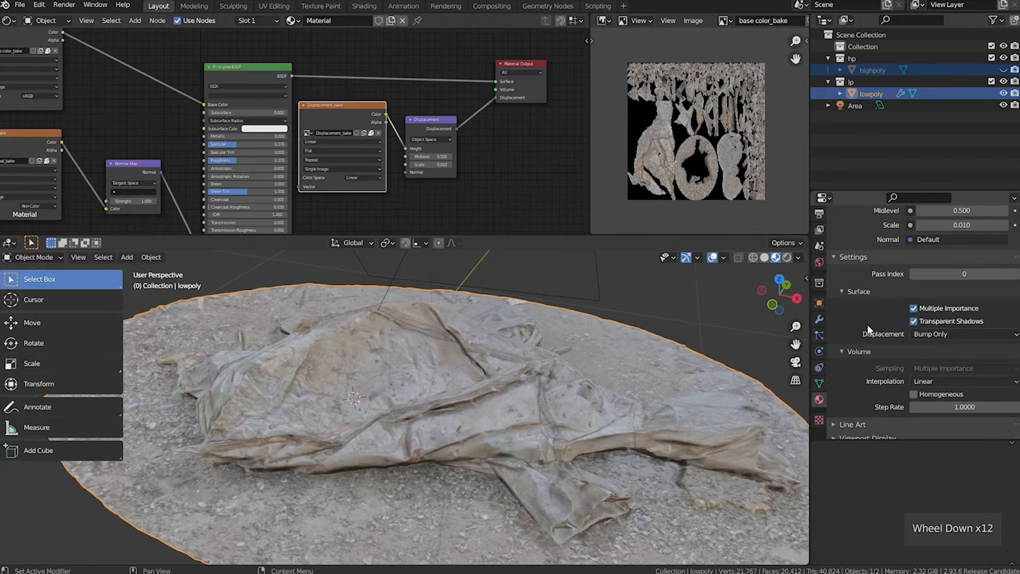
{"action": "left_click", "coordinate": [925, 334]}
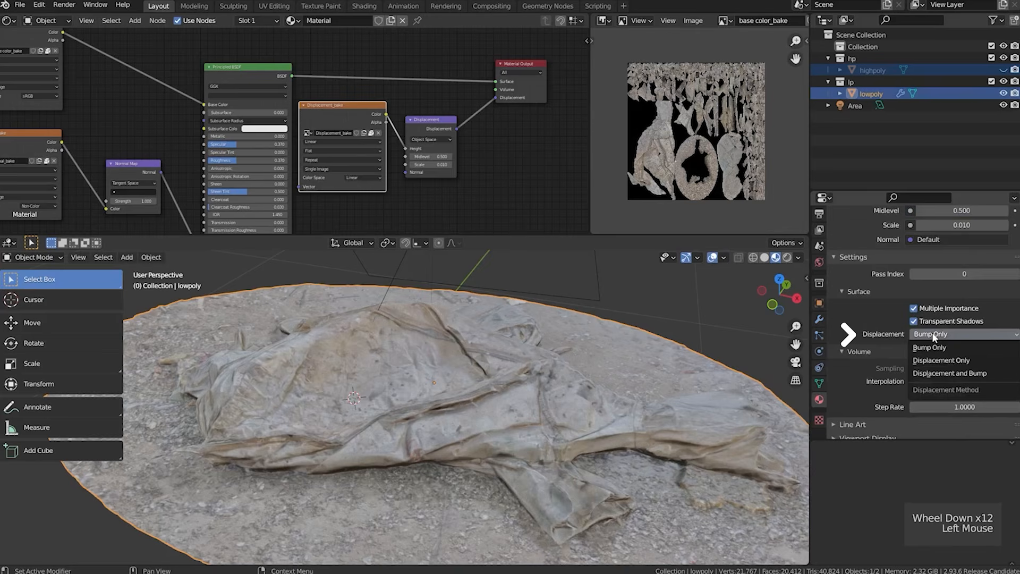
{"action": "left_click", "coordinate": [942, 360]}
Switch the 3D viewport to rendered shading and inspect the displaced lowpoly mesh from several angles.
{"action": "middle_click_drag", "start_coordinate": [407, 400], "coordinate": [493, 376]}
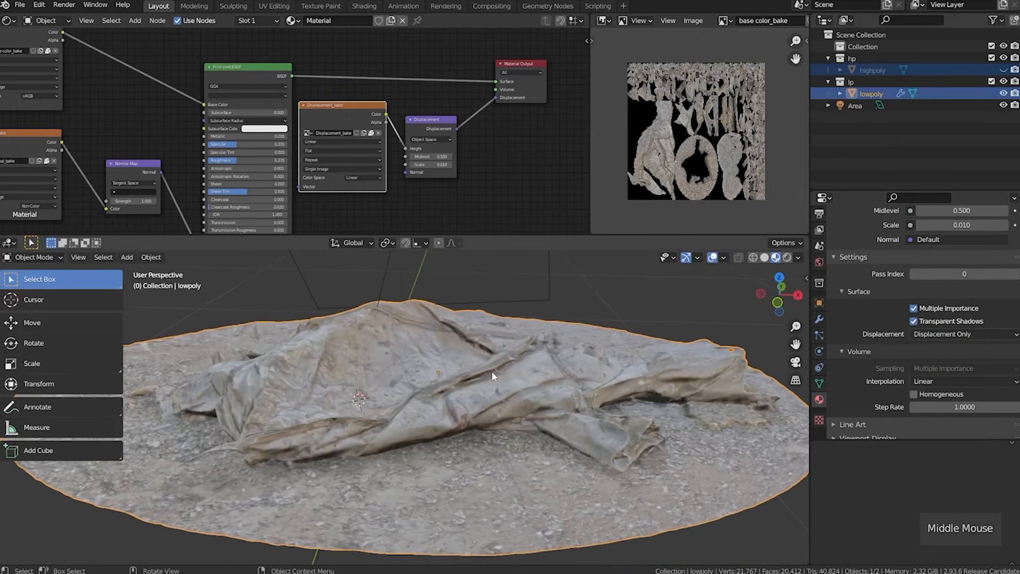
{"action": "left_click", "coordinate": [786, 258]}
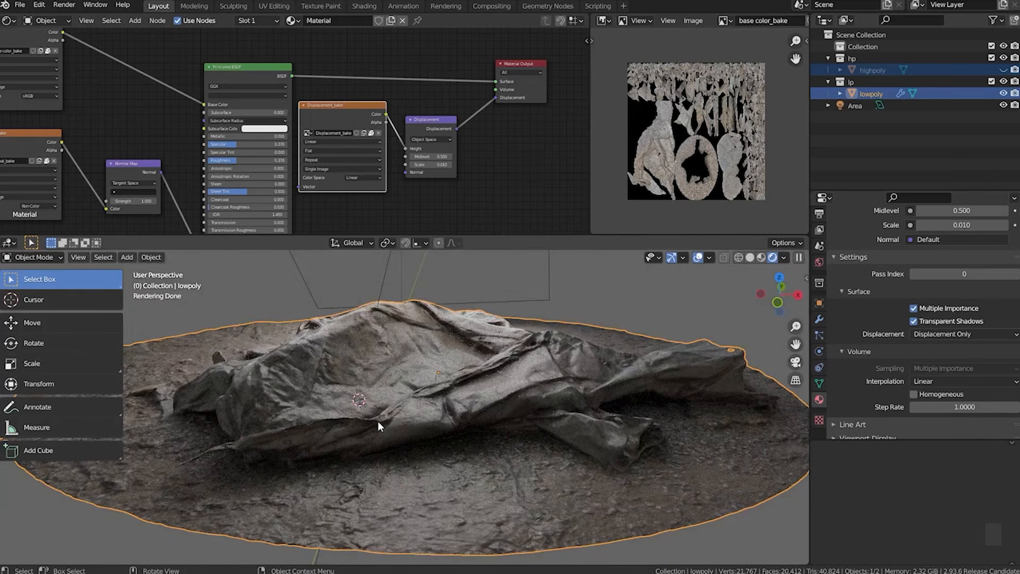
{"action": "mouse_move", "coordinate": [378, 421]}
{"action": "middle_mouse_down"}
{"action": "mouse_move", "coordinate": [384, 431]}
{"action": "mouse_move", "coordinate": [465, 432]}
{"action": "mouse_move", "coordinate": [431, 434]}
{"action": "middle_mouse_up"}
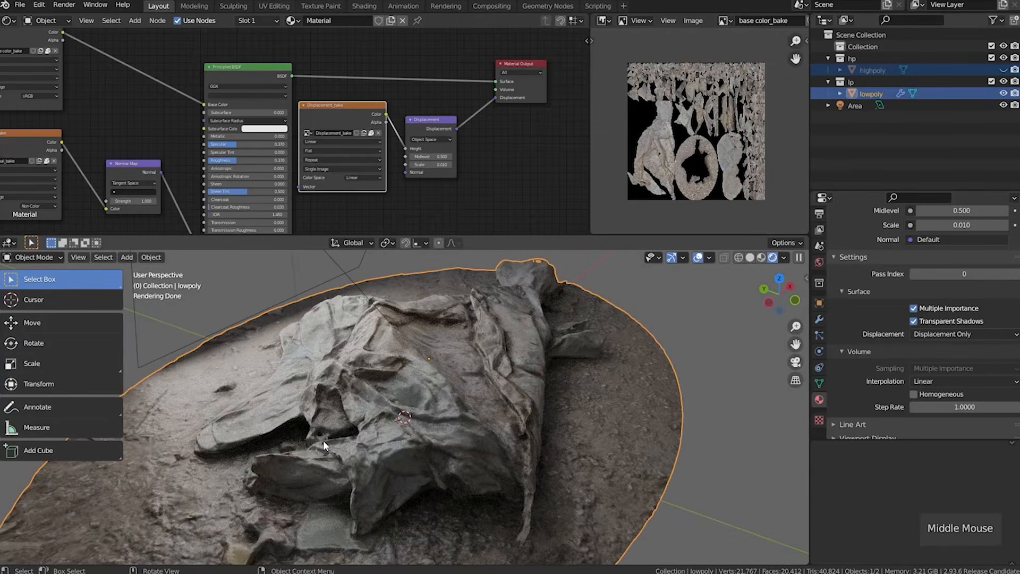
{"action": "mouse_move", "coordinate": [324, 445]}
{"action": "middle_mouse_down"}
{"action": "mouse_move", "coordinate": [400, 445]}
{"action": "mouse_move", "coordinate": [375, 441]}
{"action": "mouse_move", "coordinate": [388, 448]}
{"action": "mouse_move", "coordinate": [444, 299]}
{"action": "middle_mouse_up"}
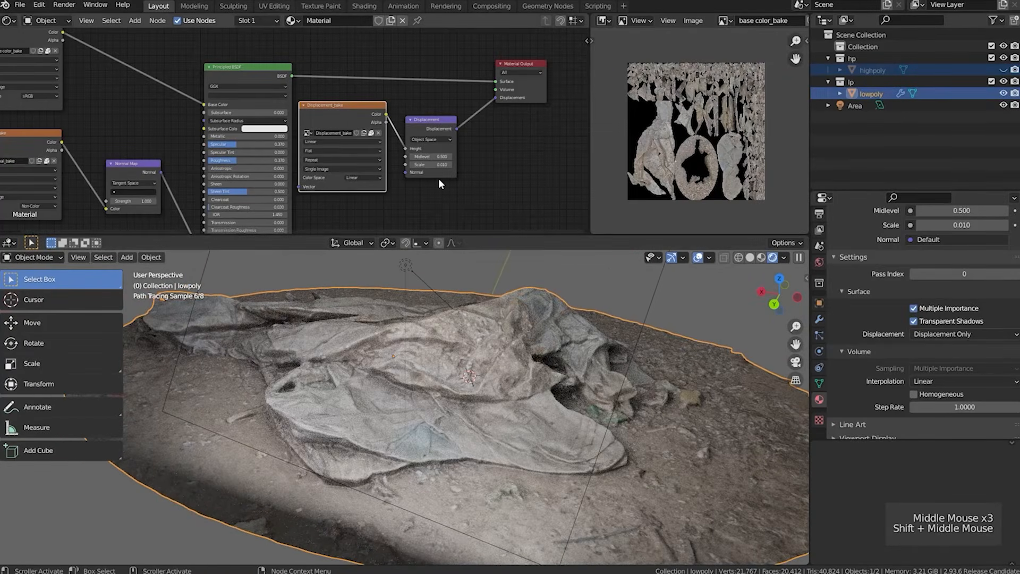
Increase the Displacement node's Scale to 0.05 and check the mesh relief in the viewport.
{"action": "scroll", "coordinate": [442, 190], "scroll_direction": "up", "scroll_amount": 6}
{"action": "middle_click_drag", "start_coordinate": [442, 190], "coordinate": [336, 171]}
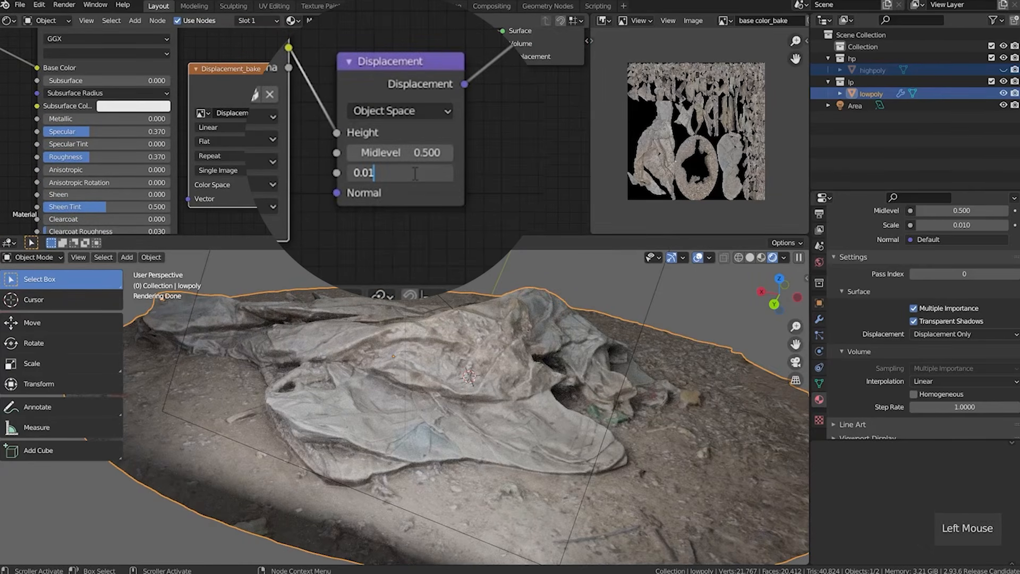
{"action": "key", "text": "BackSpace"}
{"action": "type", "text": "5"}
{"action": "key", "text": "Return"}
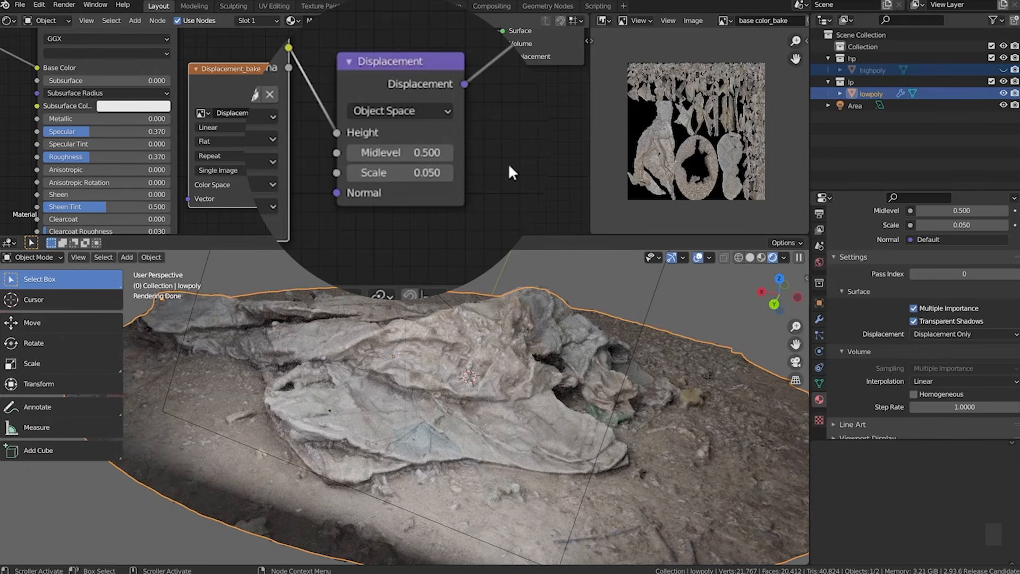
{"action": "middle_click_drag", "start_coordinate": [487, 342], "coordinate": [431, 378]}
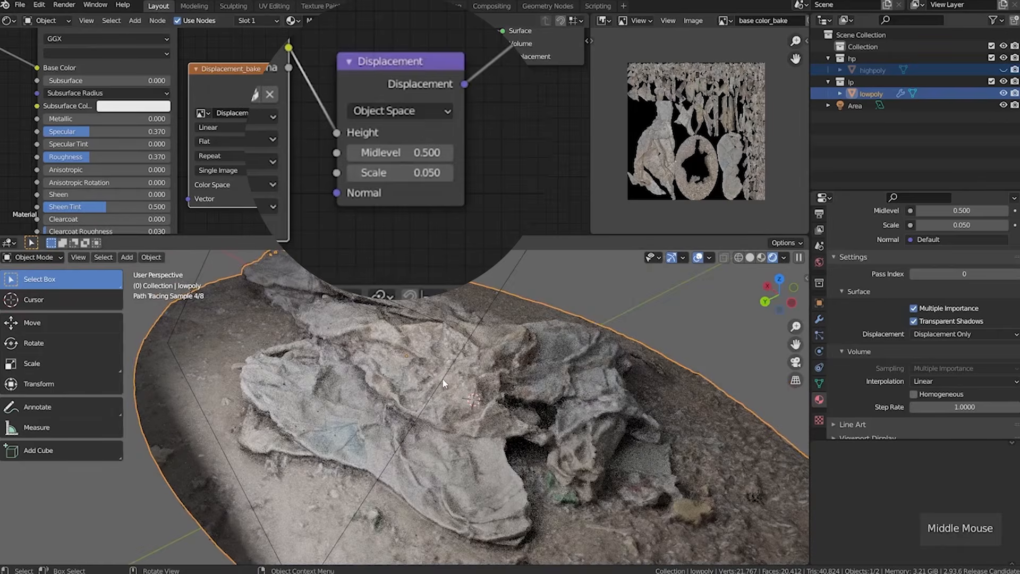
Try a Scale of 1 on the Displacement node and view its effect on the mesh.
{"action": "left_click", "coordinate": [363, 169]}
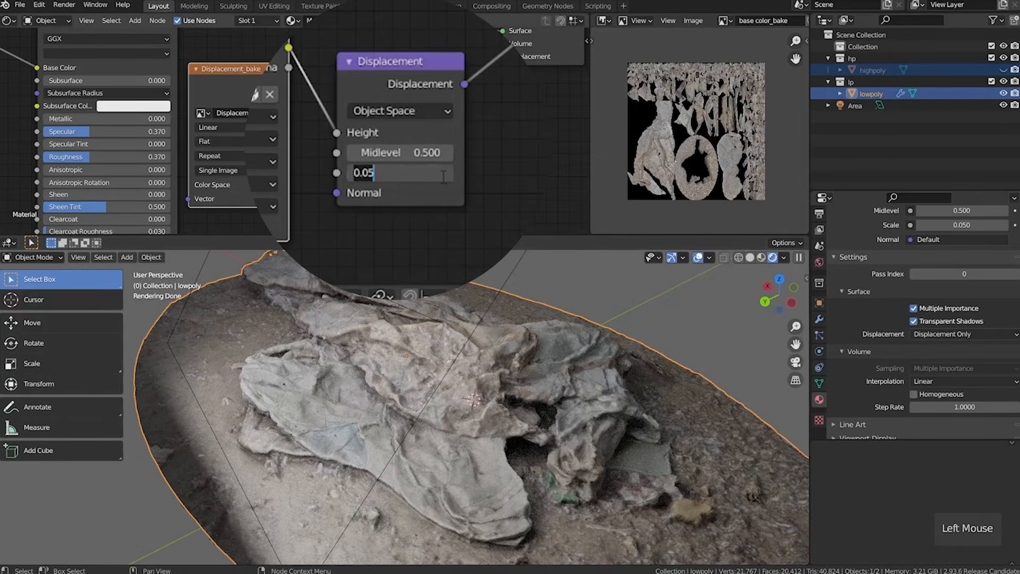
{"action": "type", "text": "1"}
{"action": "key", "text": "Return"}
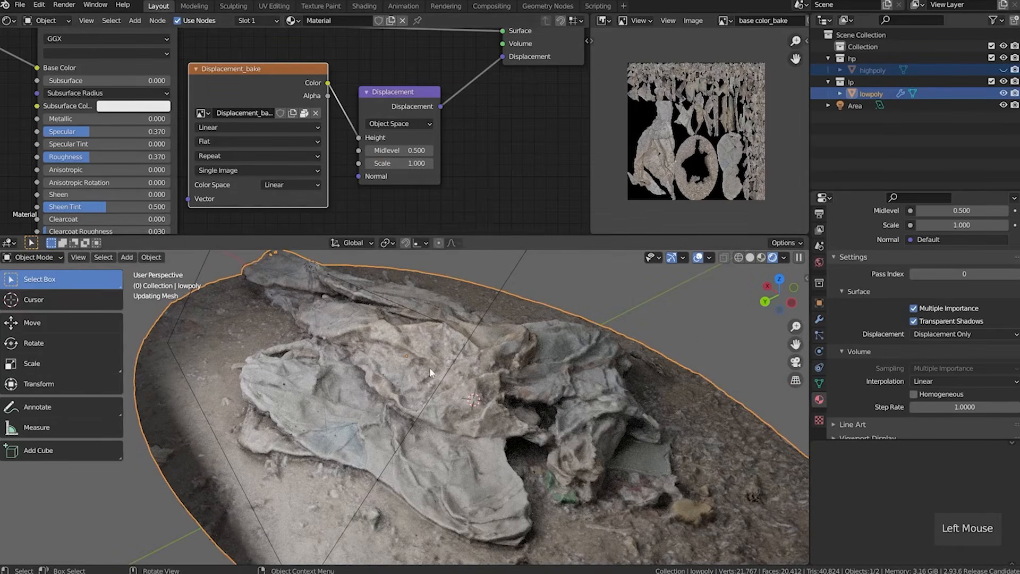
{"action": "middle_click_drag", "start_coordinate": [392, 394], "coordinate": [455, 392]}
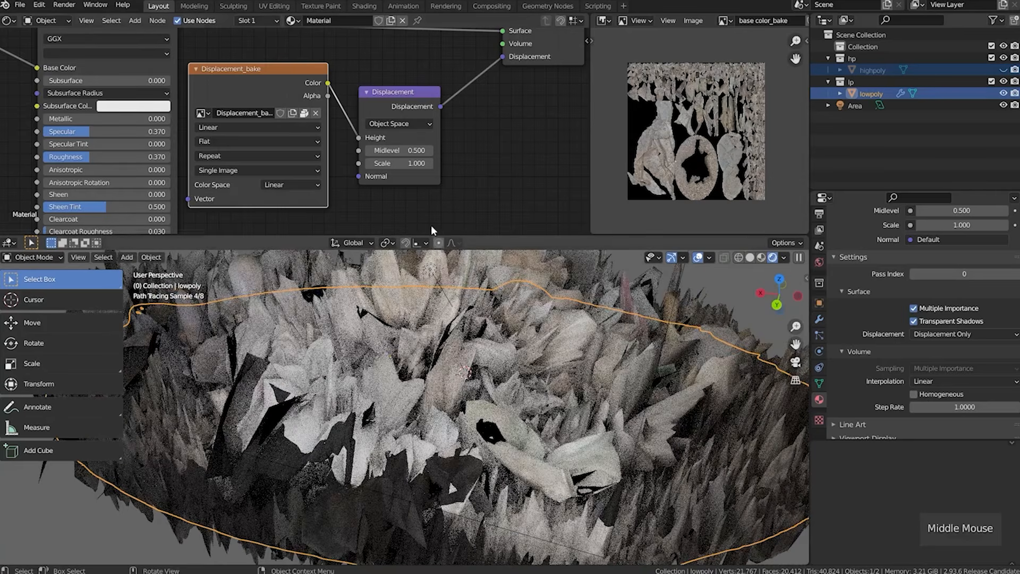
Return the Displacement node's Scale to 0.05 and view the whole lowpoly mesh.
{"action": "left_click", "coordinate": [406, 163]}
{"action": "type", "text": "0.05"}
{"action": "key", "text": "Return"}
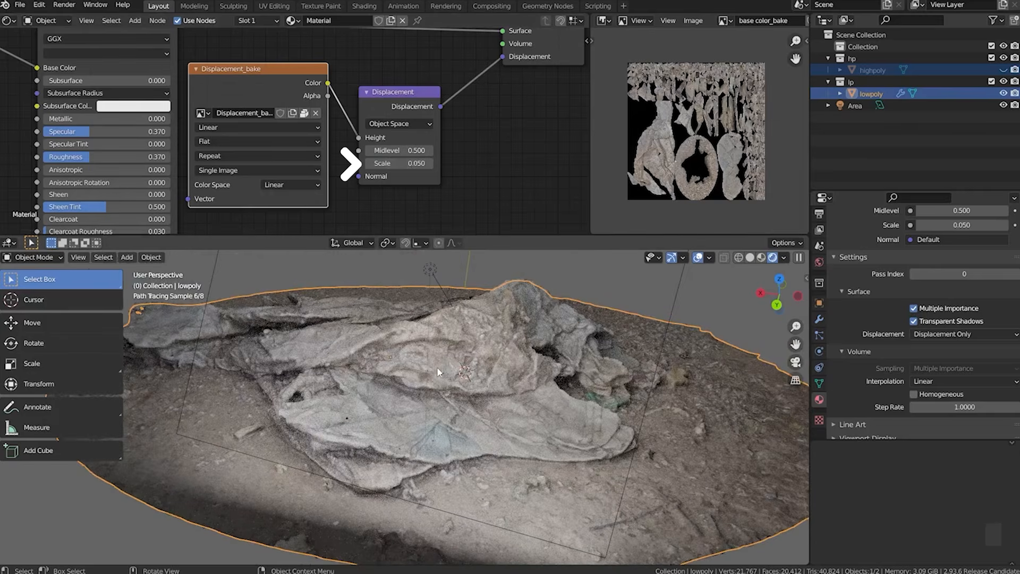
{"action": "mouse_move", "coordinate": [369, 403]}
{"action": "middle_mouse_down"}
{"action": "mouse_move", "coordinate": [384, 406]}
{"action": "mouse_move", "coordinate": [361, 415]}
{"action": "mouse_move", "coordinate": [401, 414]}
{"action": "middle_mouse_up"}
{"action": "scroll", "coordinate": [388, 412], "scroll_direction": "down", "scroll_amount": 2}
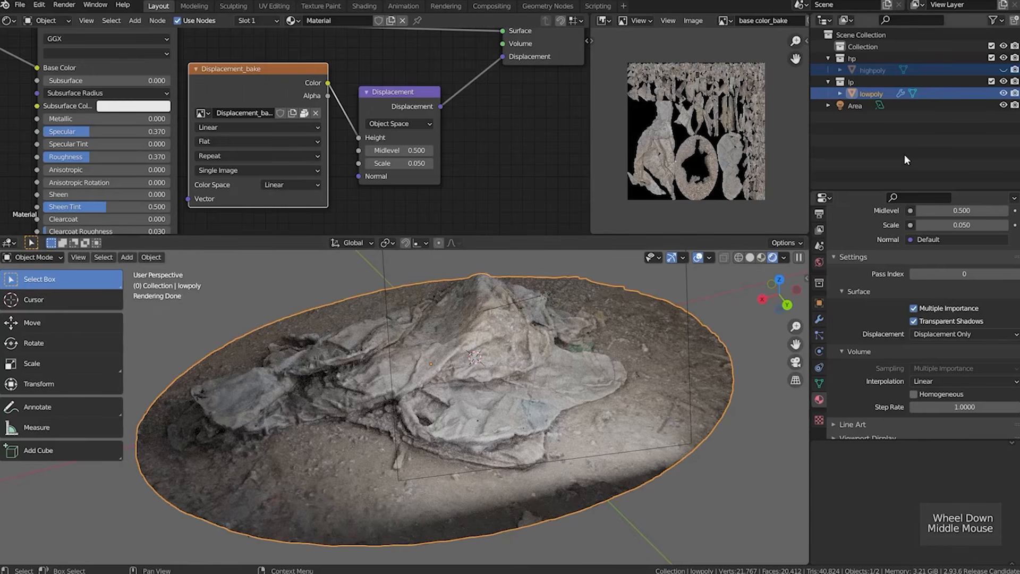
Hide lowpoly and show highpoly in the viewport to compare the original scan.
{"action": "left_click", "coordinate": [1004, 94]}
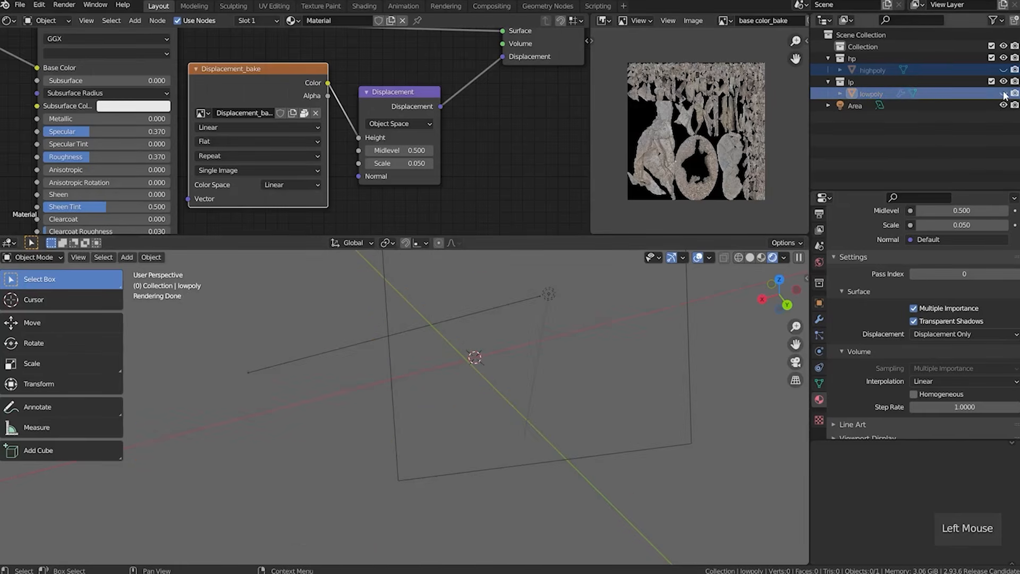
{"action": "left_click", "coordinate": [1004, 71]}
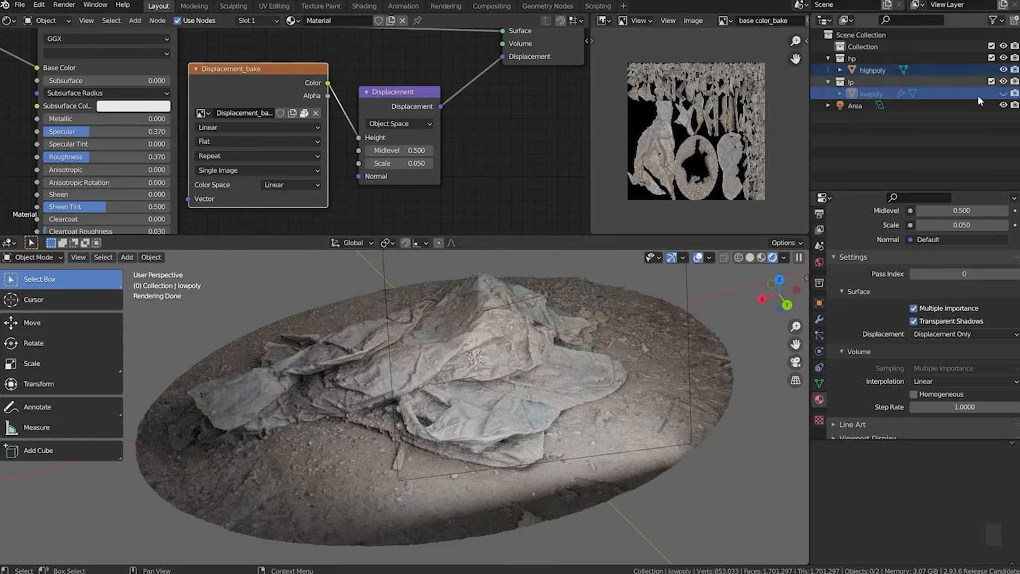
{"action": "middle_click_drag", "start_coordinate": [441, 429], "coordinate": [441, 429]}
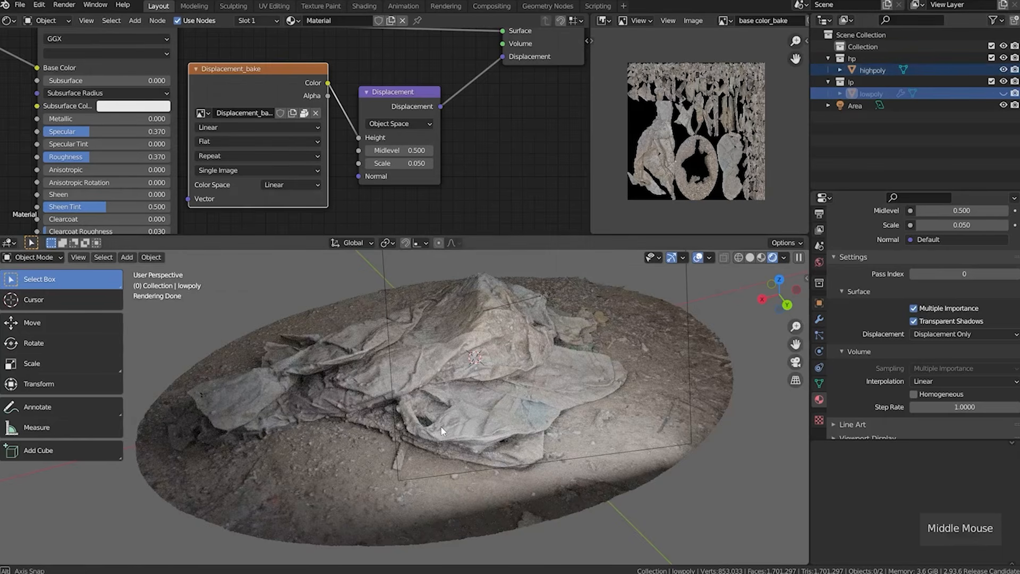